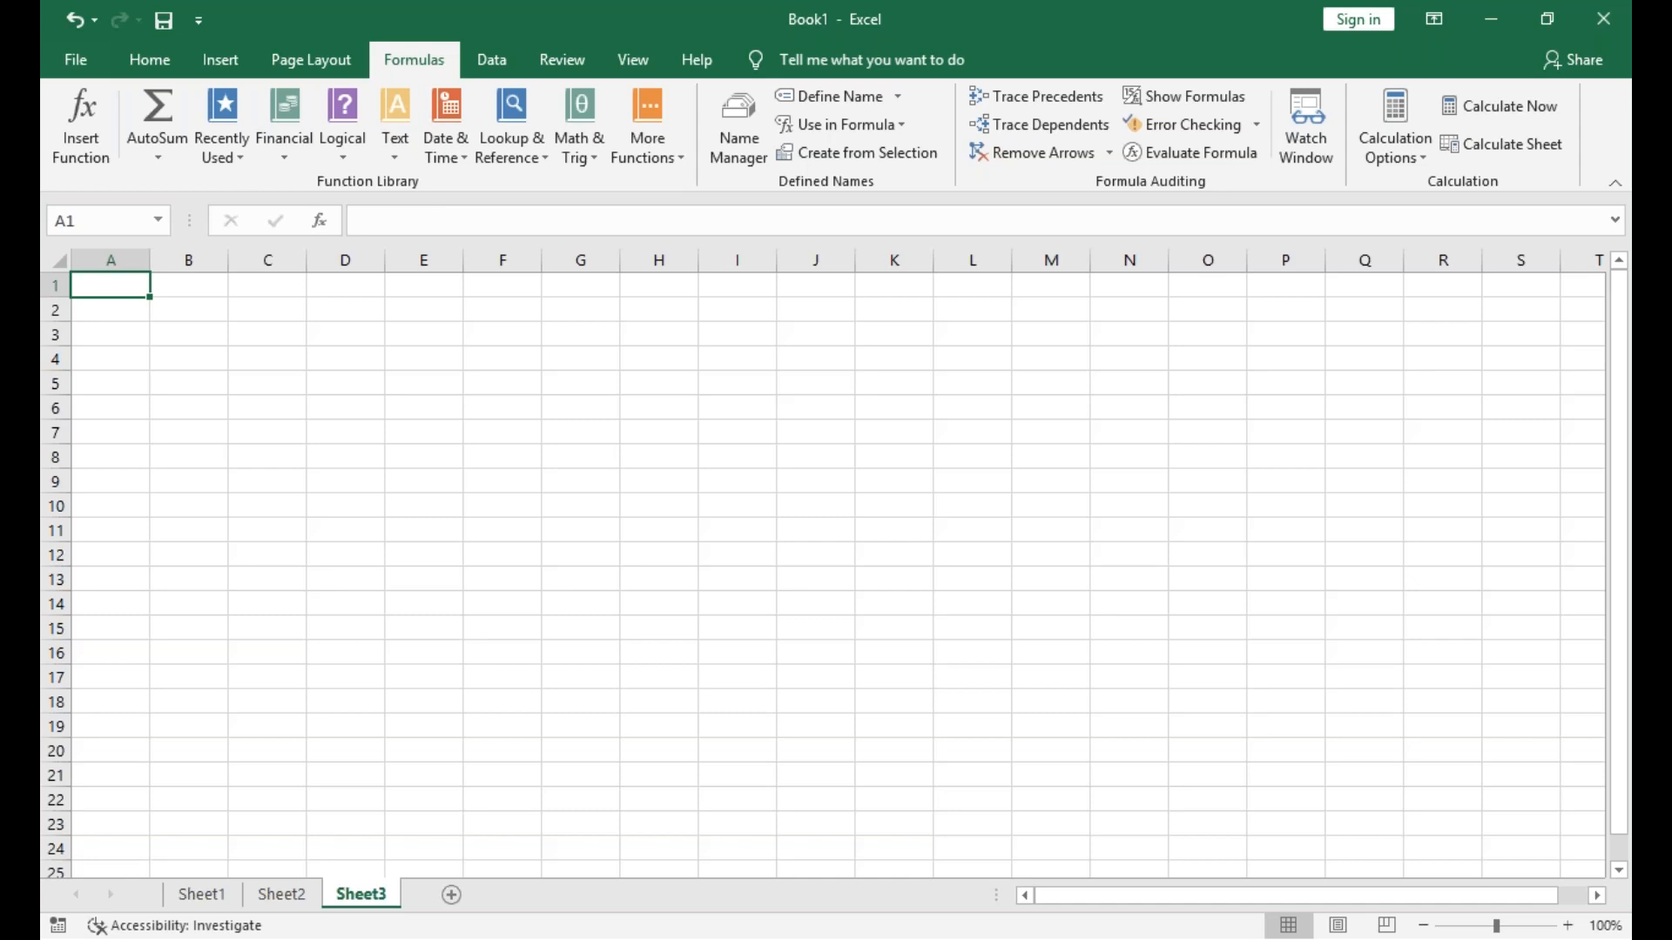
pyautogui.press('Down')
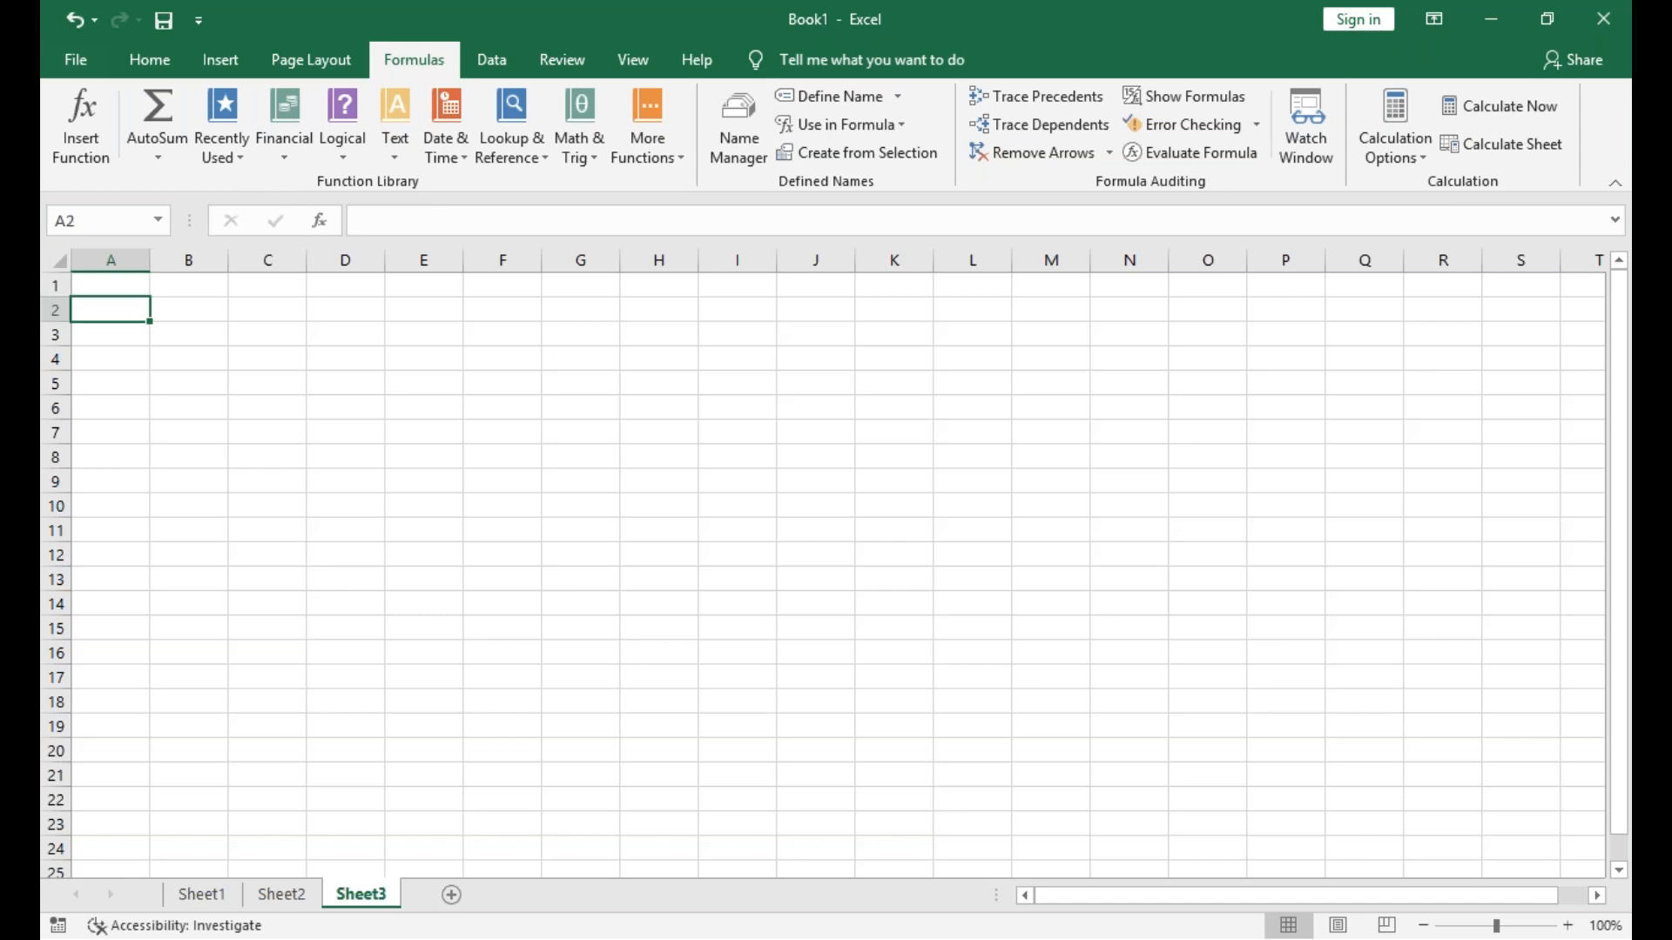
pyautogui.press('pagedown')
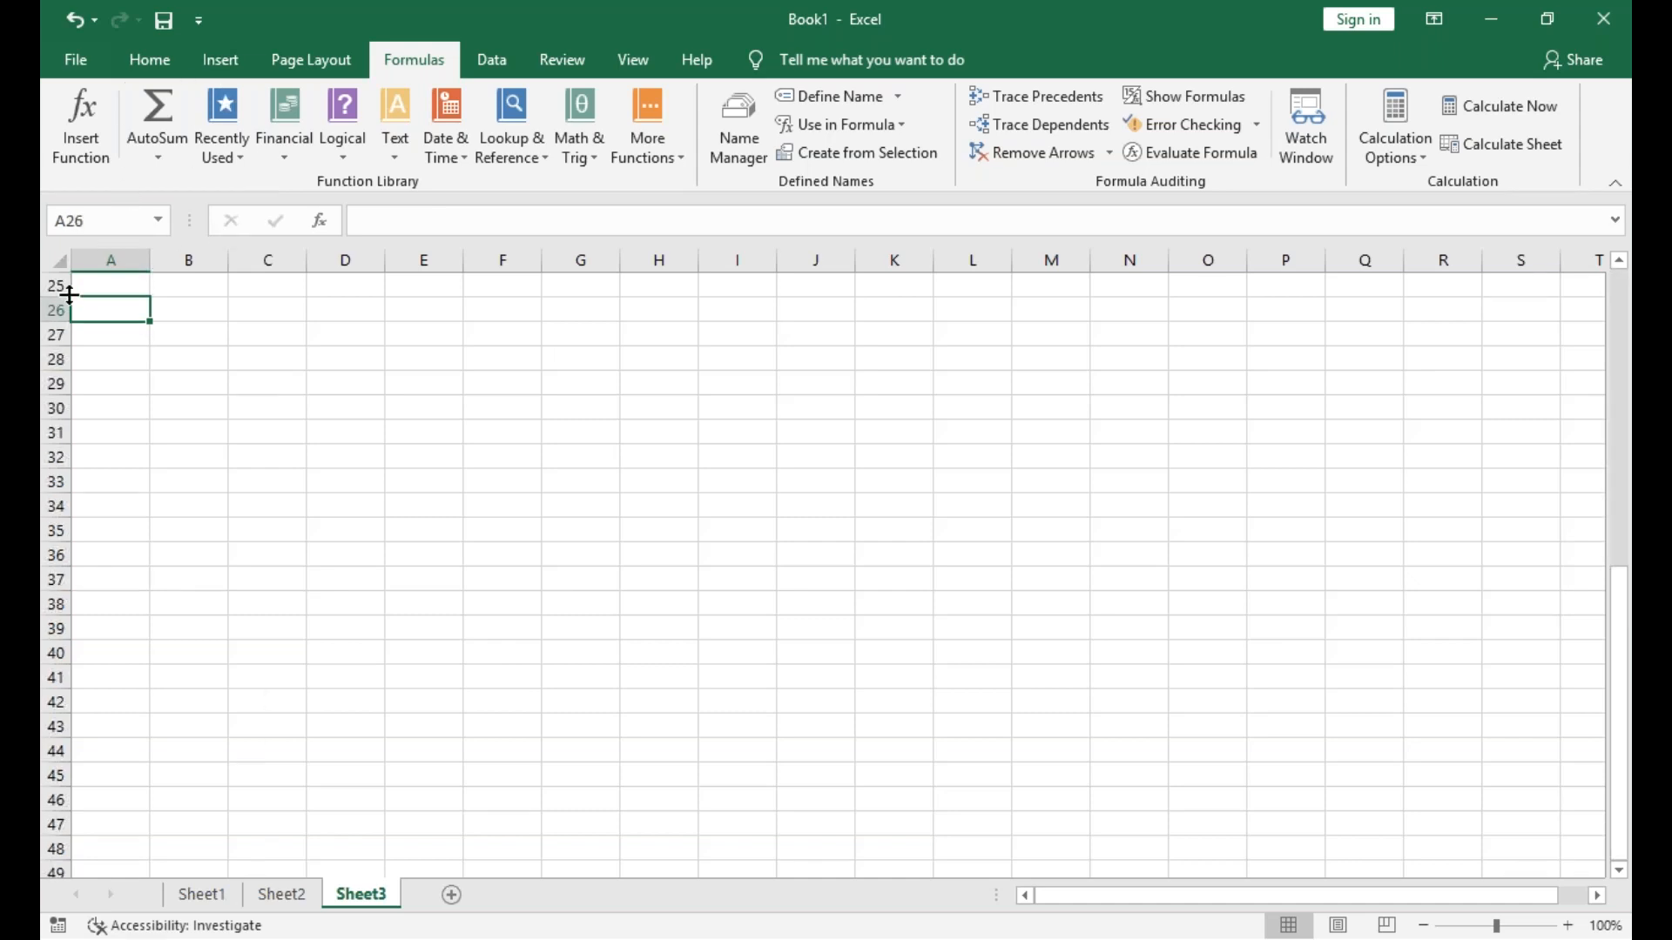
pyautogui.click(116, 286)
pyautogui.press('Up')
pyautogui.press('Up')
pyautogui.press('Up')
pyautogui.press('Up')
pyautogui.press('Up')
pyautogui.press('Up')
pyautogui.press('Up')
pyautogui.press('Up')
pyautogui.press('Up')
pyautogui.press('Up')
pyautogui.press('Up')
pyautogui.press('Up')
pyautogui.press('Up')
pyautogui.press('Up')
pyautogui.press('Up')
pyautogui.press('Up')
pyautogui.press('Up')
pyautogui.press('Up')
pyautogui.press('Up')
pyautogui.press('Up')
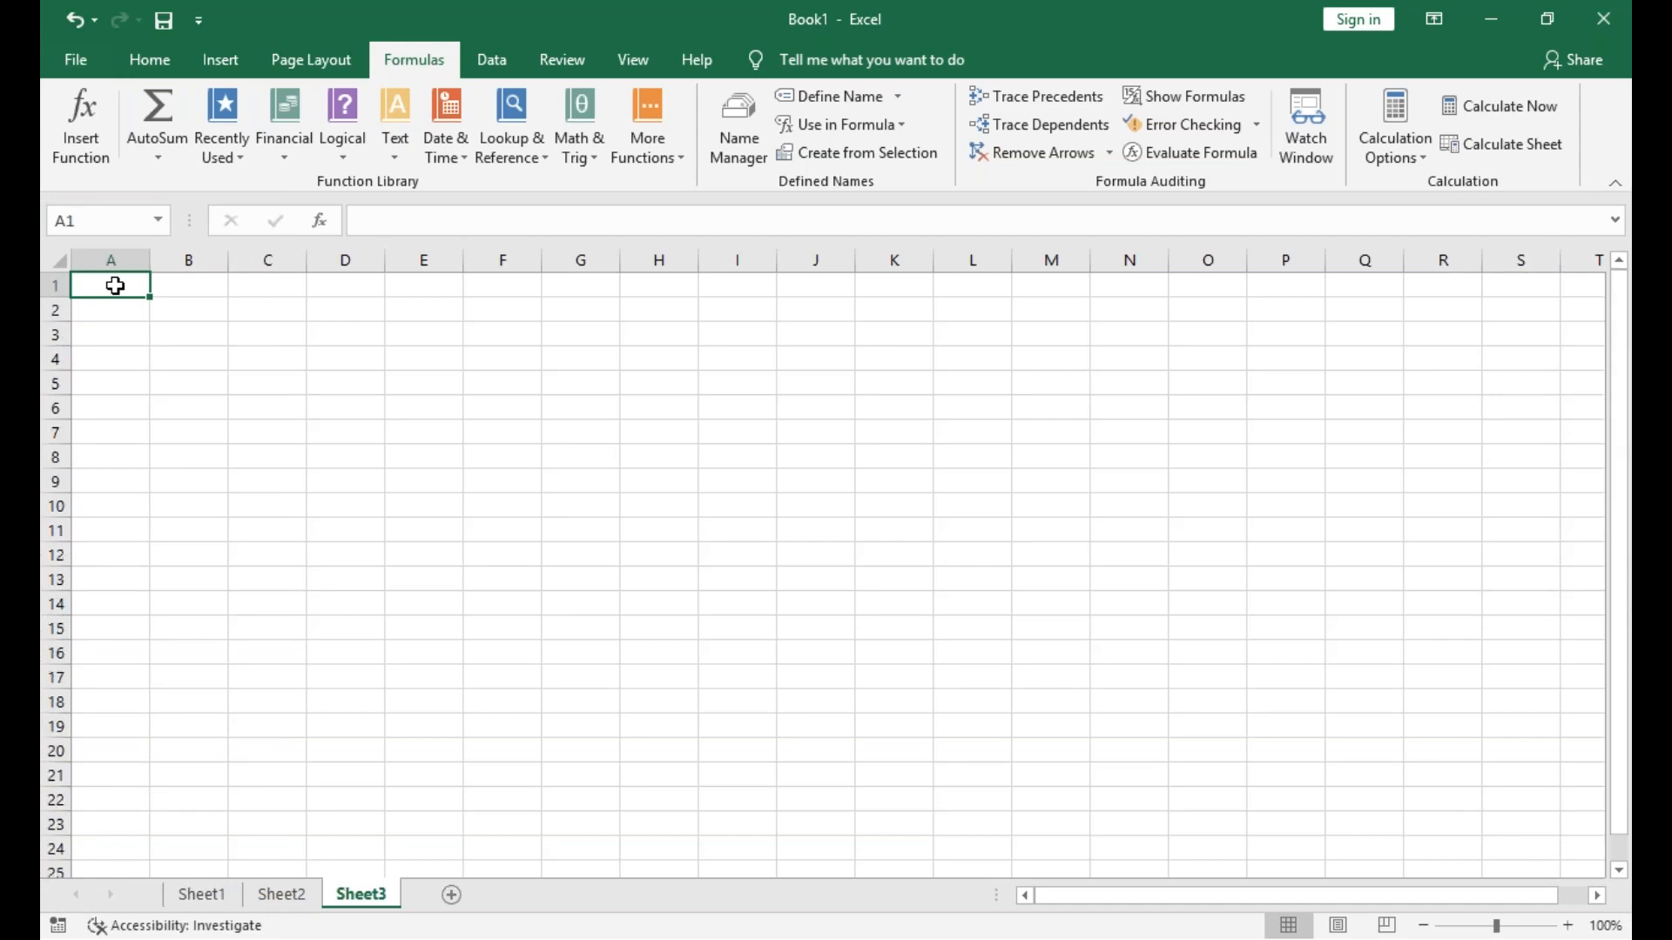
# Enter 5 in cell A1 and 4 in cell B1.
pyautogui.write('25')
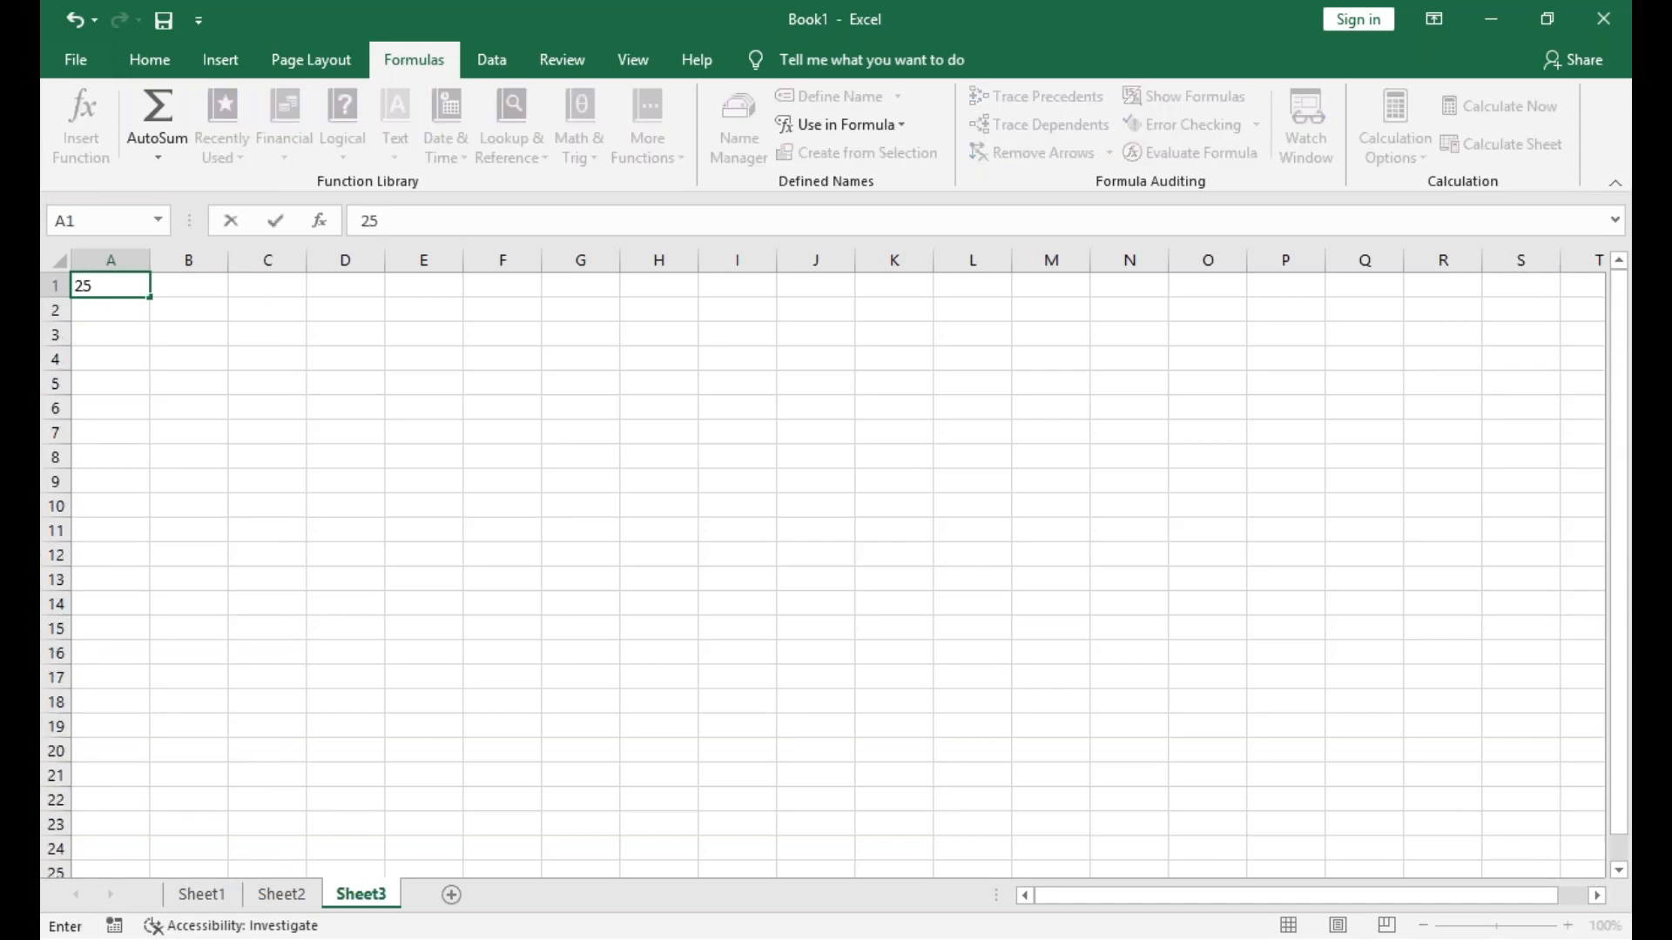
pyautogui.press('Tab')
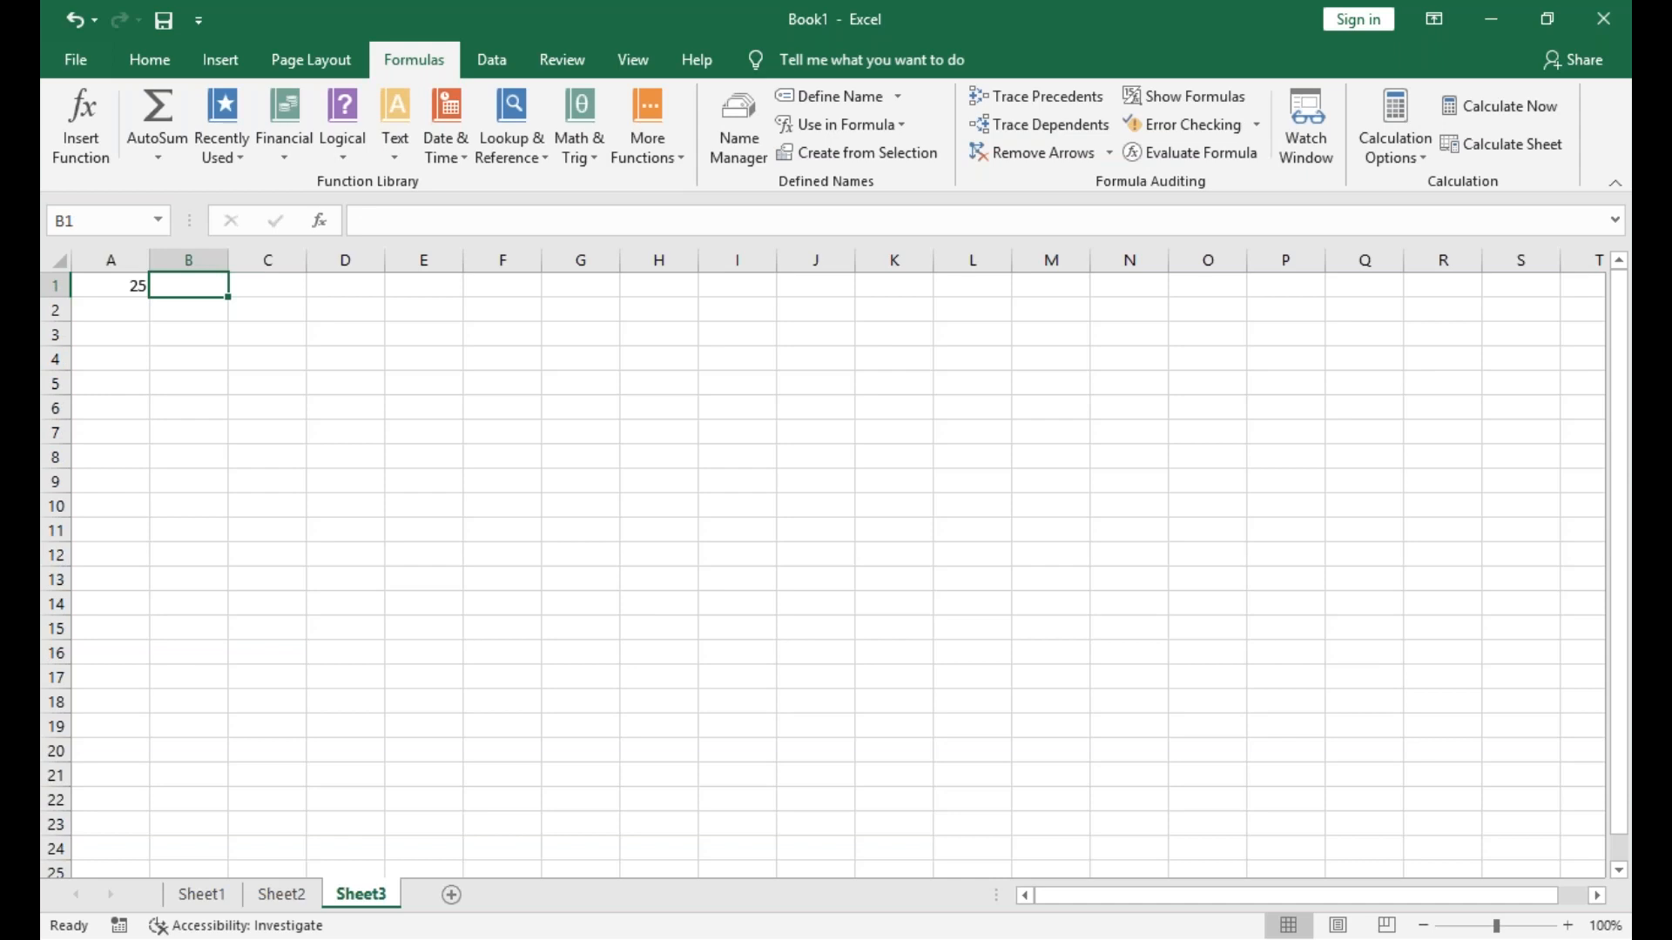
pyautogui.press('Left')
pyautogui.write('5')
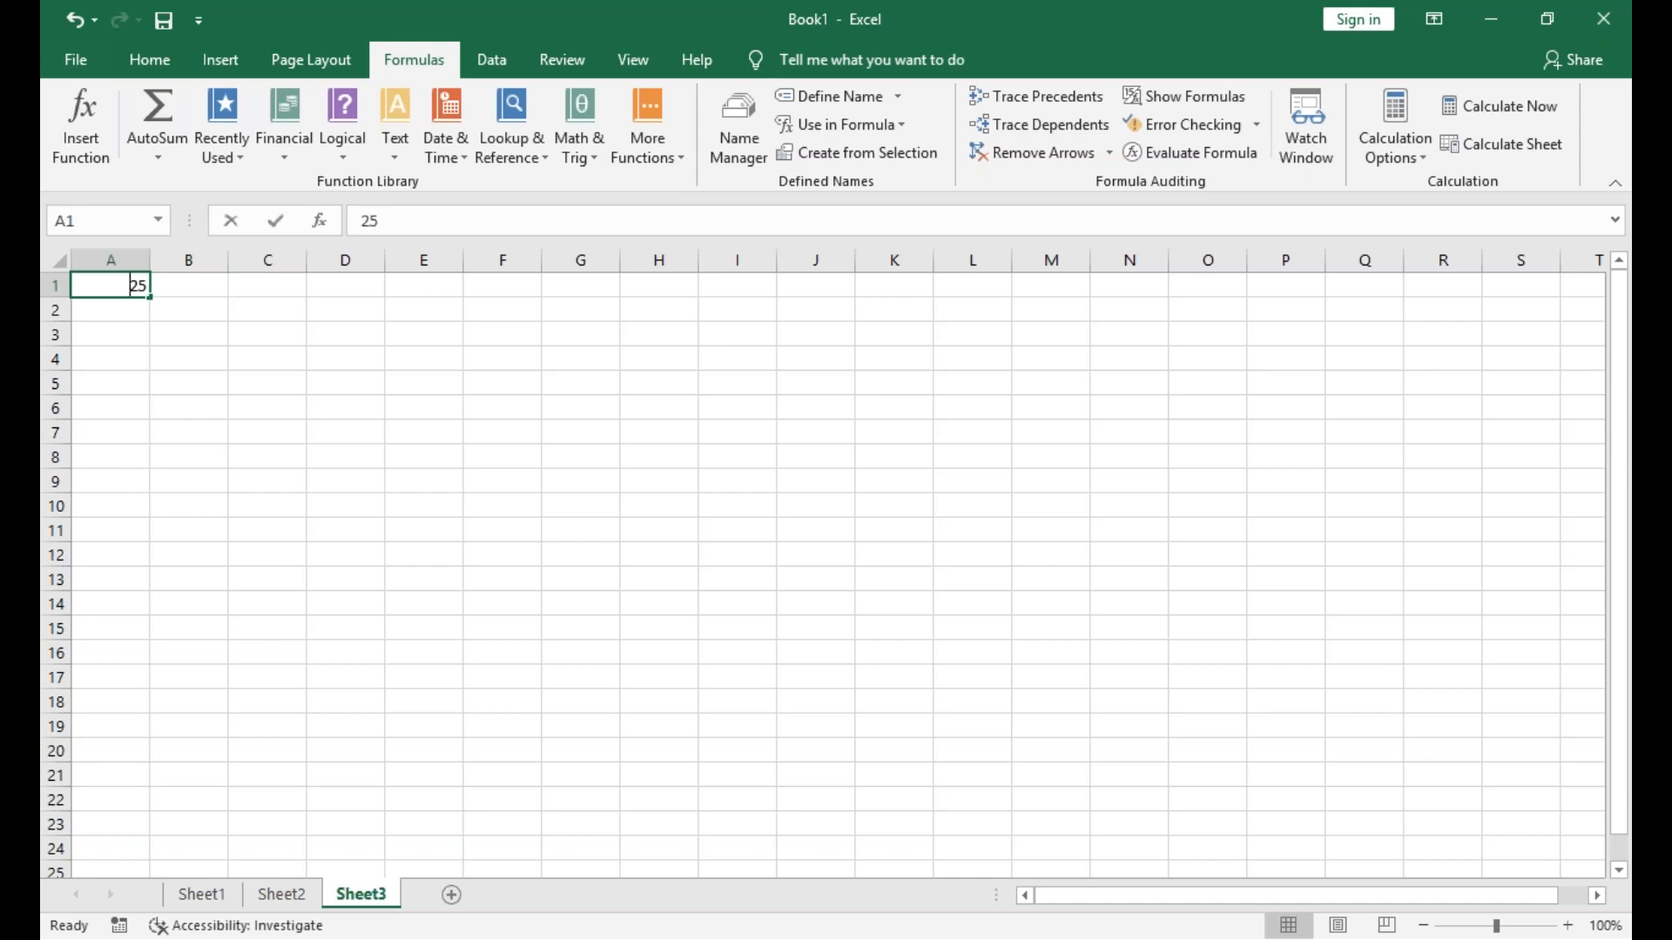
pyautogui.press('Tab')
pyautogui.write('4')
pyautogui.press('Return')
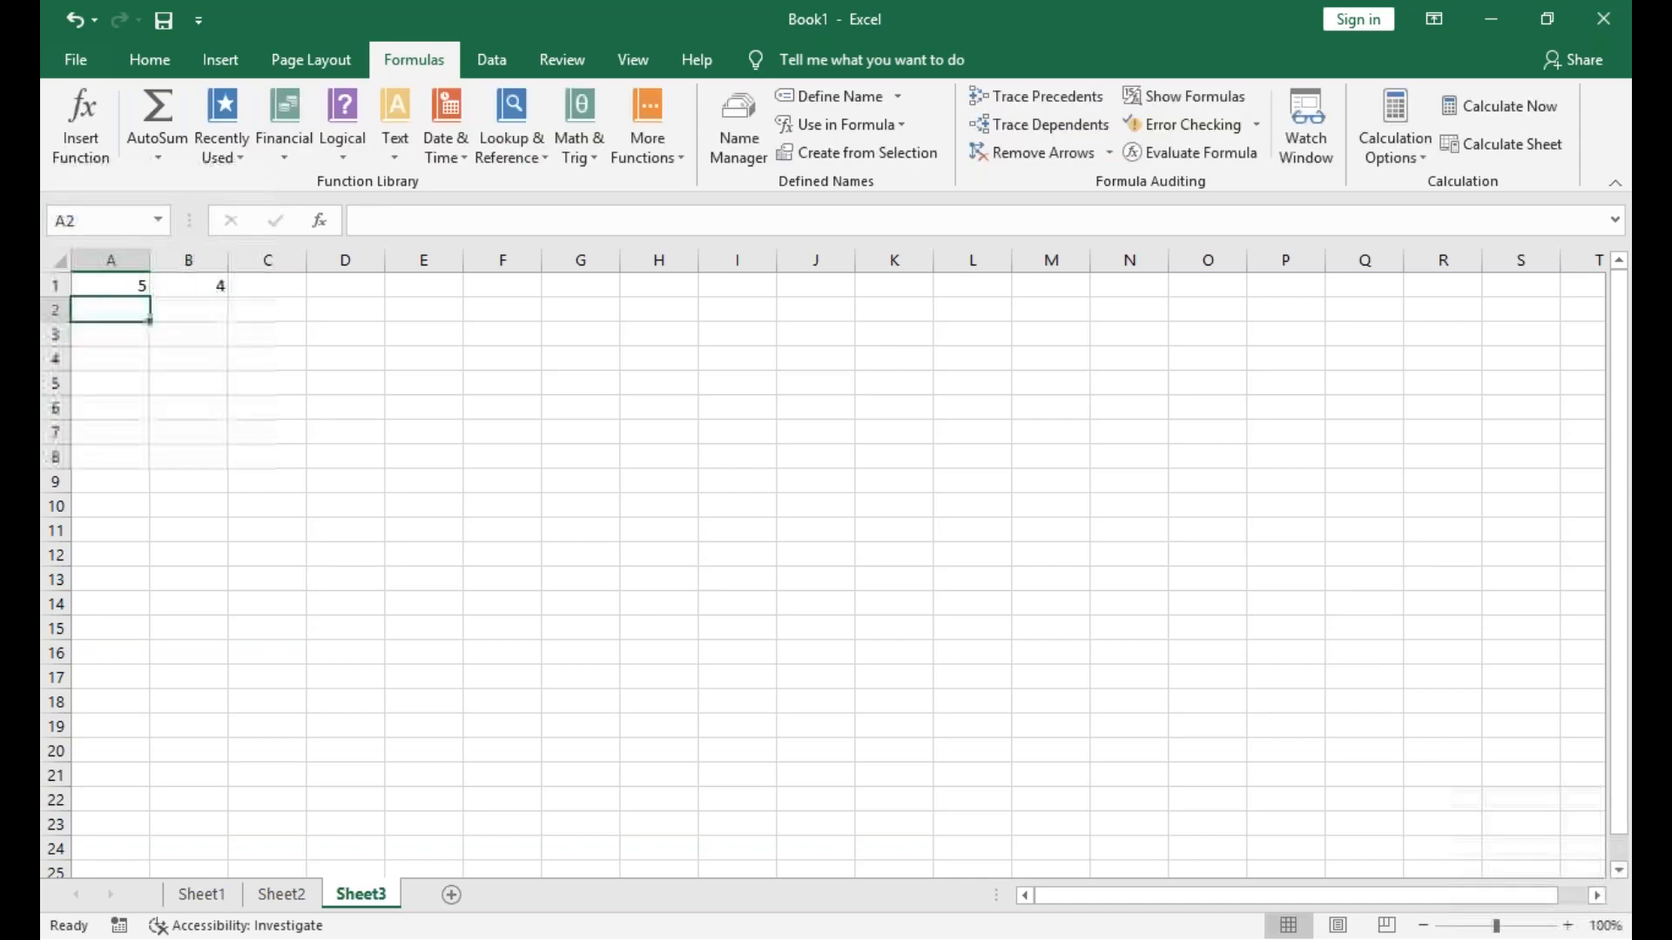
# Fill columns A and B with 6 and 2 in row 2, and 8 and 1 in row 3.
pyautogui.write('6')
pyautogui.press('Tab')
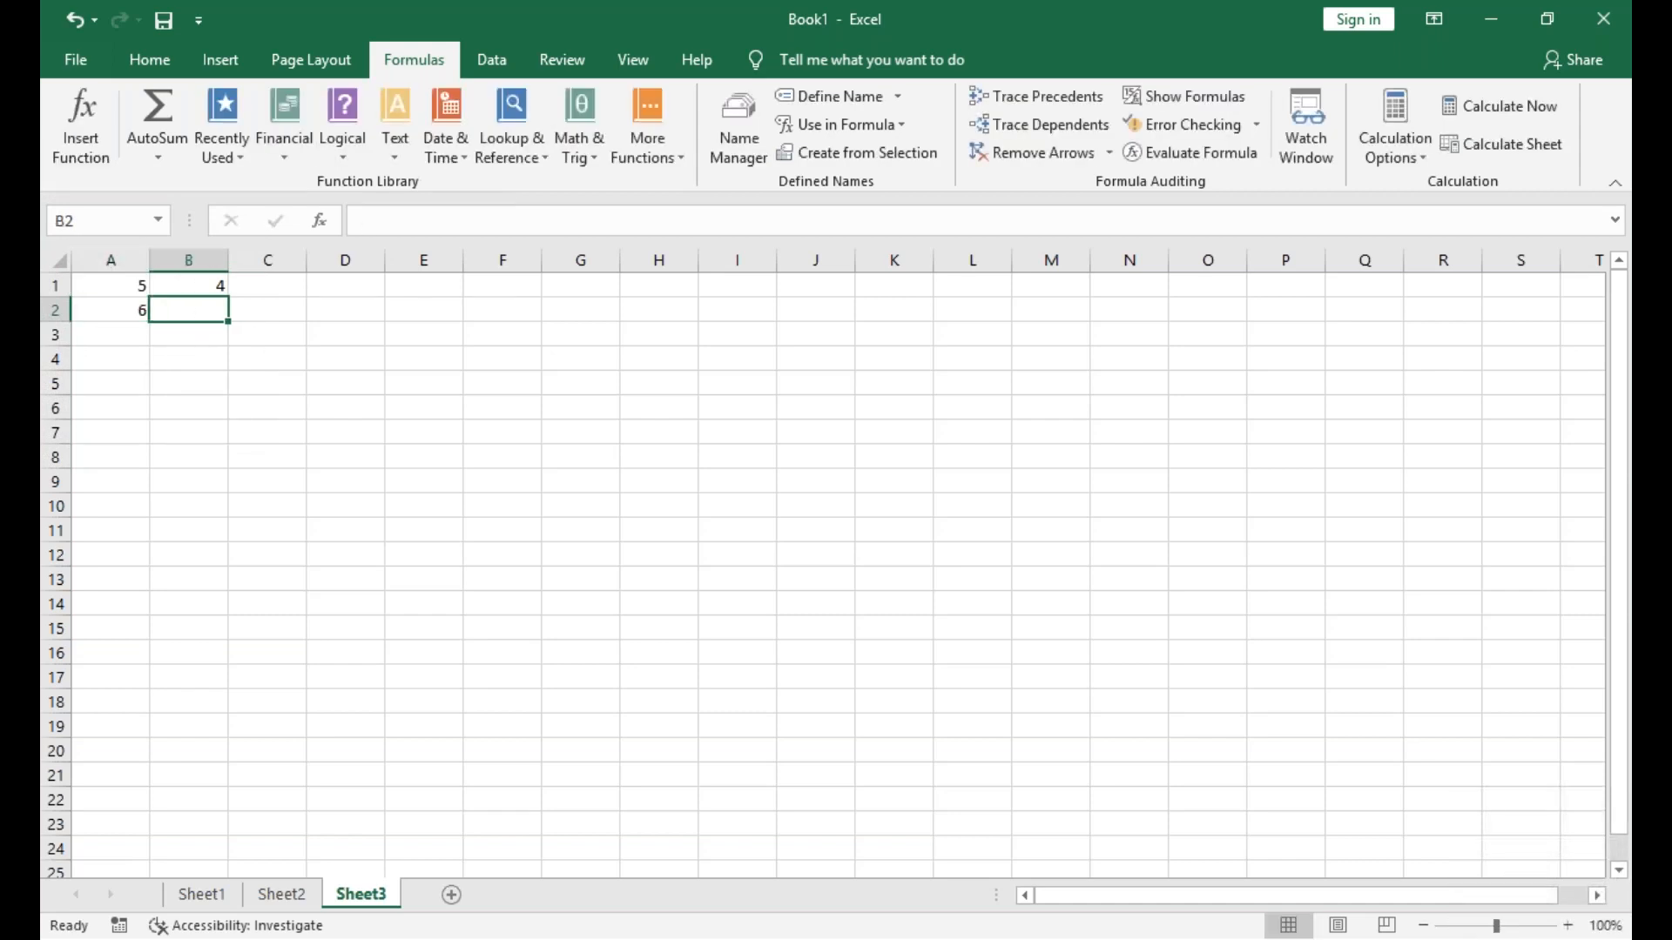
pyautogui.write('2')
pyautogui.press('Return')
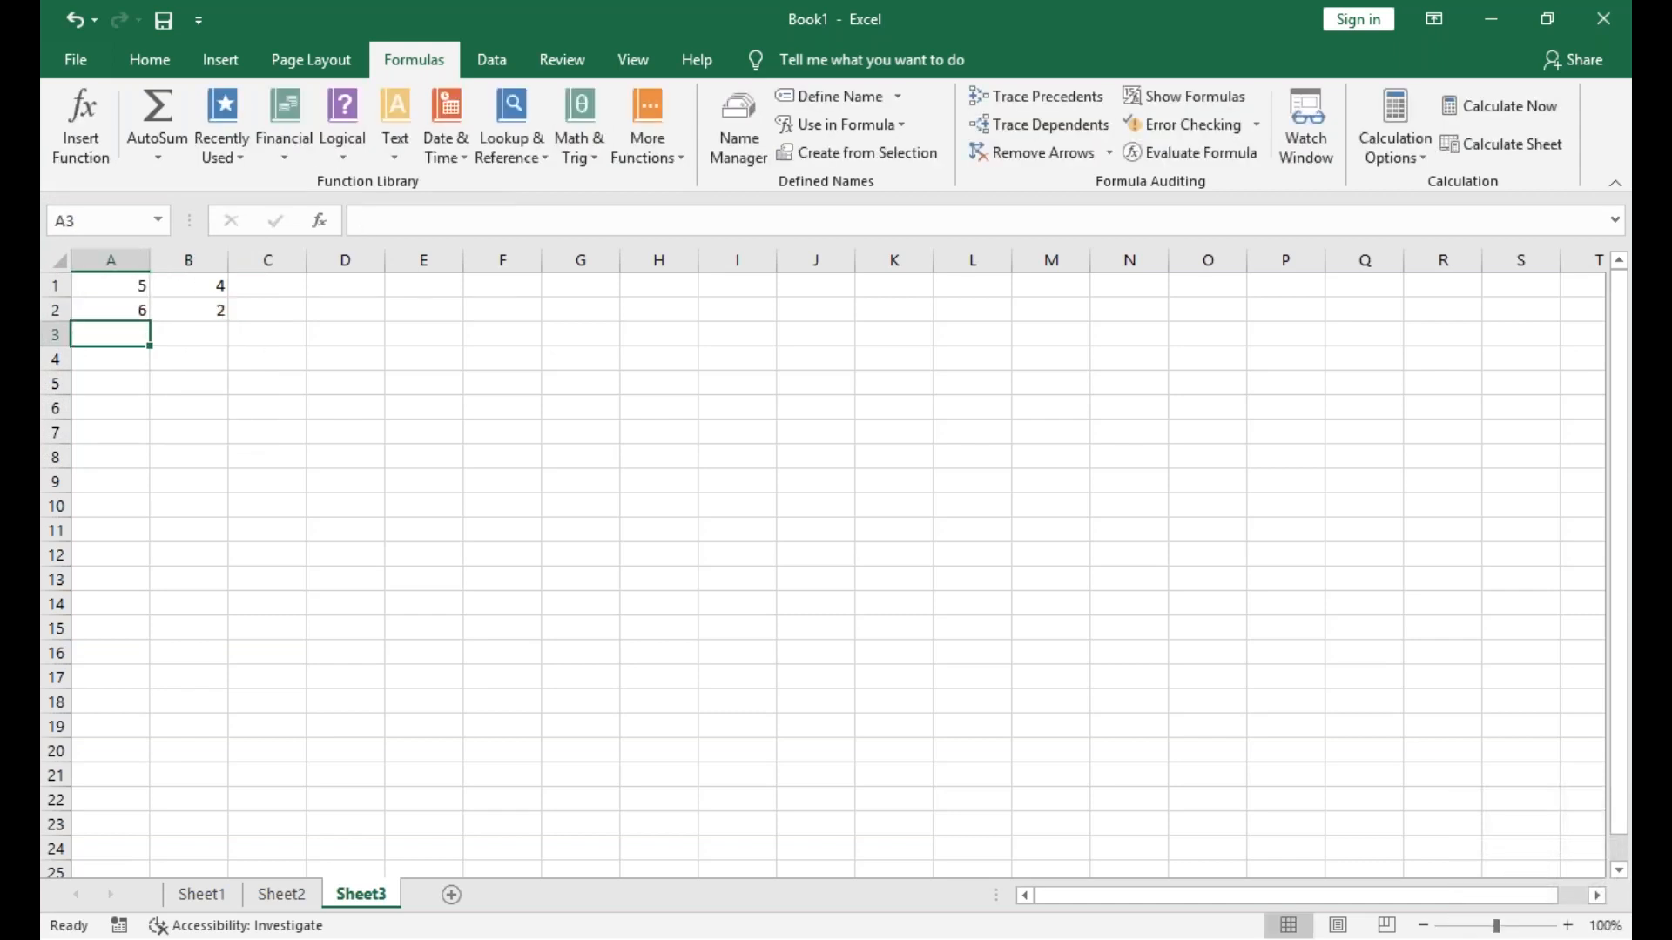
pyautogui.write('8')
pyautogui.press('Tab')
pyautogui.write('1')
pyautogui.press('Return')
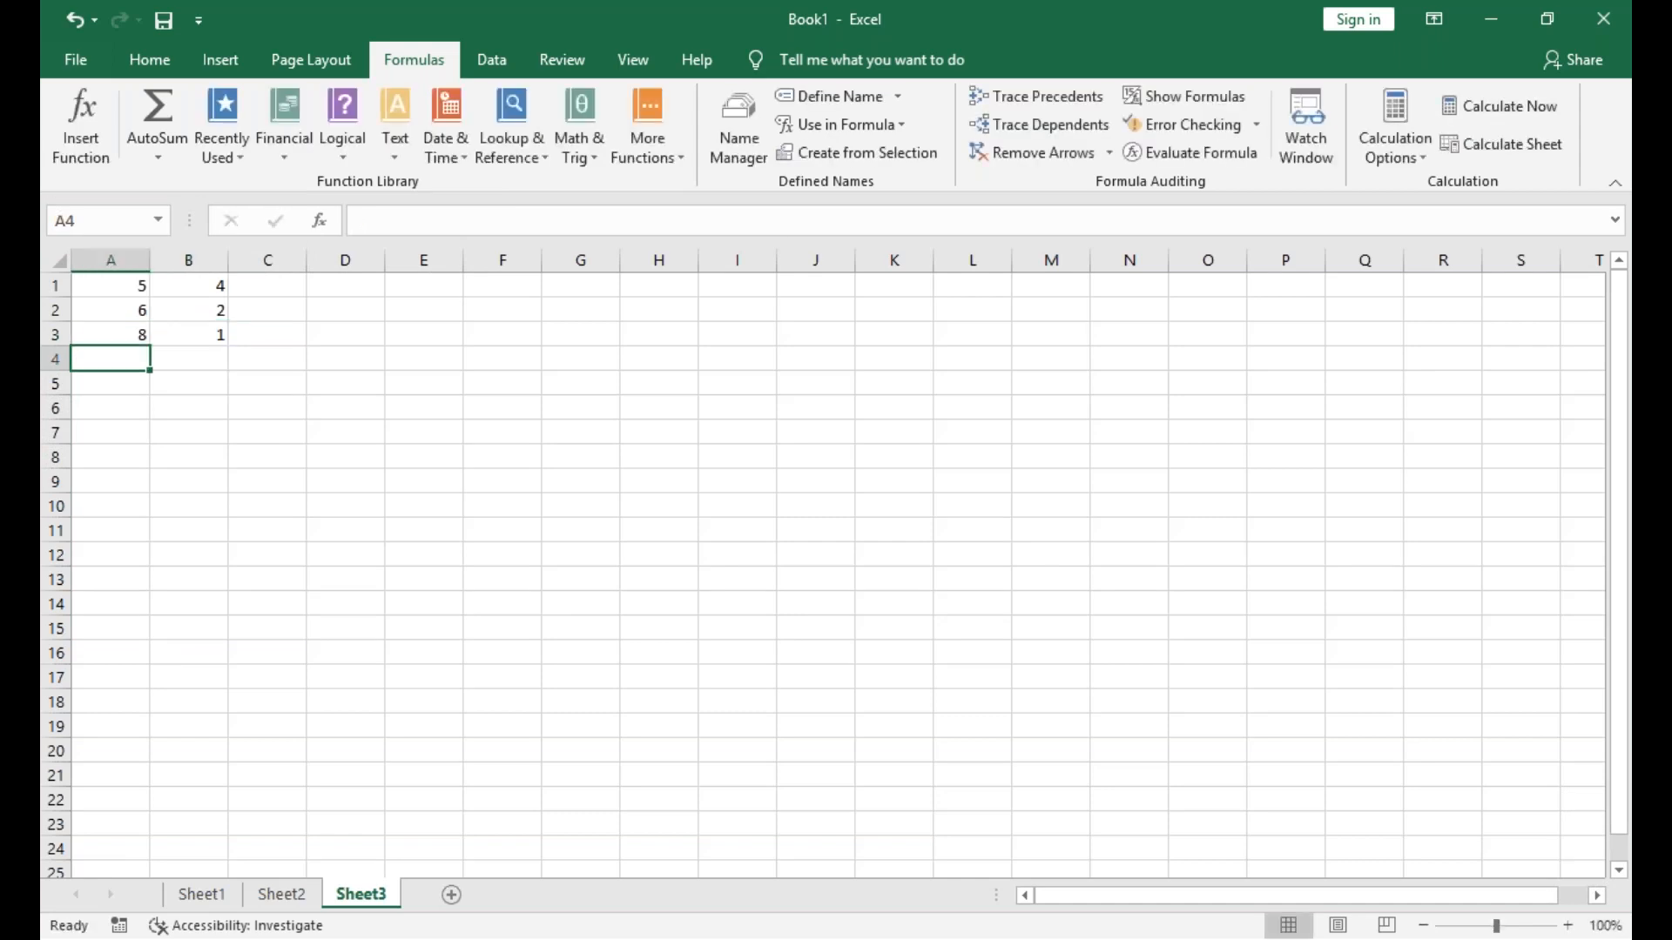
# Enter the value 2 in both A4 and B4.
pyautogui.write('2')
pyautogui.press('Tab')
pyautogui.write('2')
pyautogui.press('Tab')
# Multiply A1 by B1 in cell C1 with the formula =PRODUCT(A1,B1).
pyautogui.press('Tab')
pyautogui.press('Up')
pyautogui.press('Up')
pyautogui.press('Up')
pyautogui.press('Left')
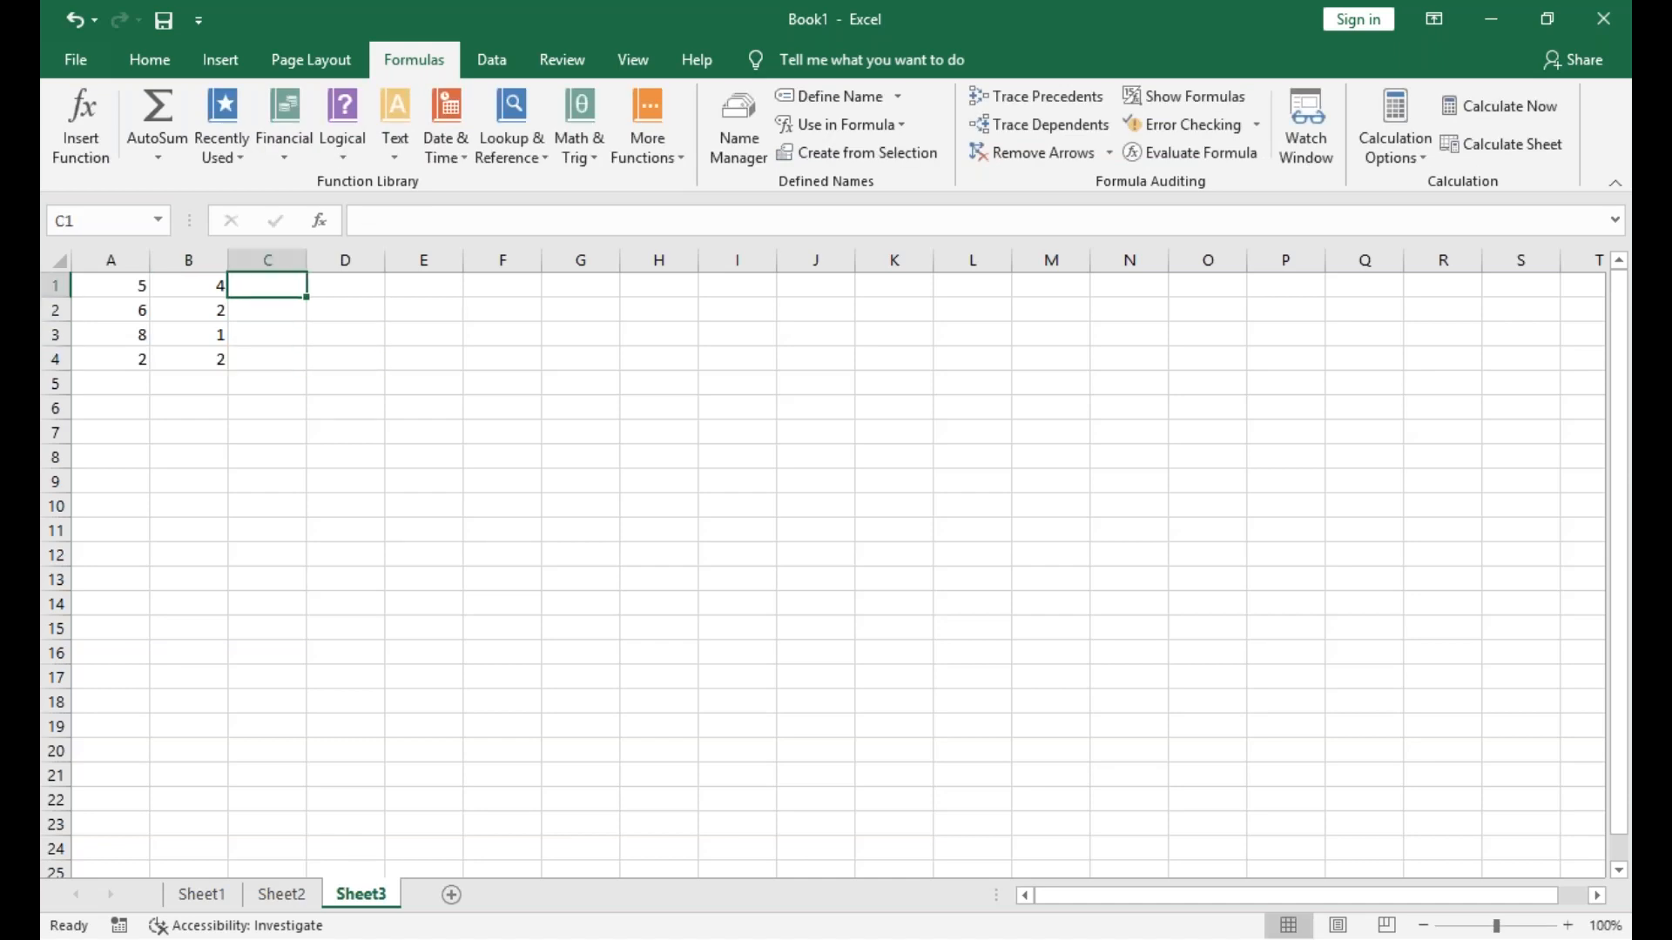
pyautogui.write('=su')
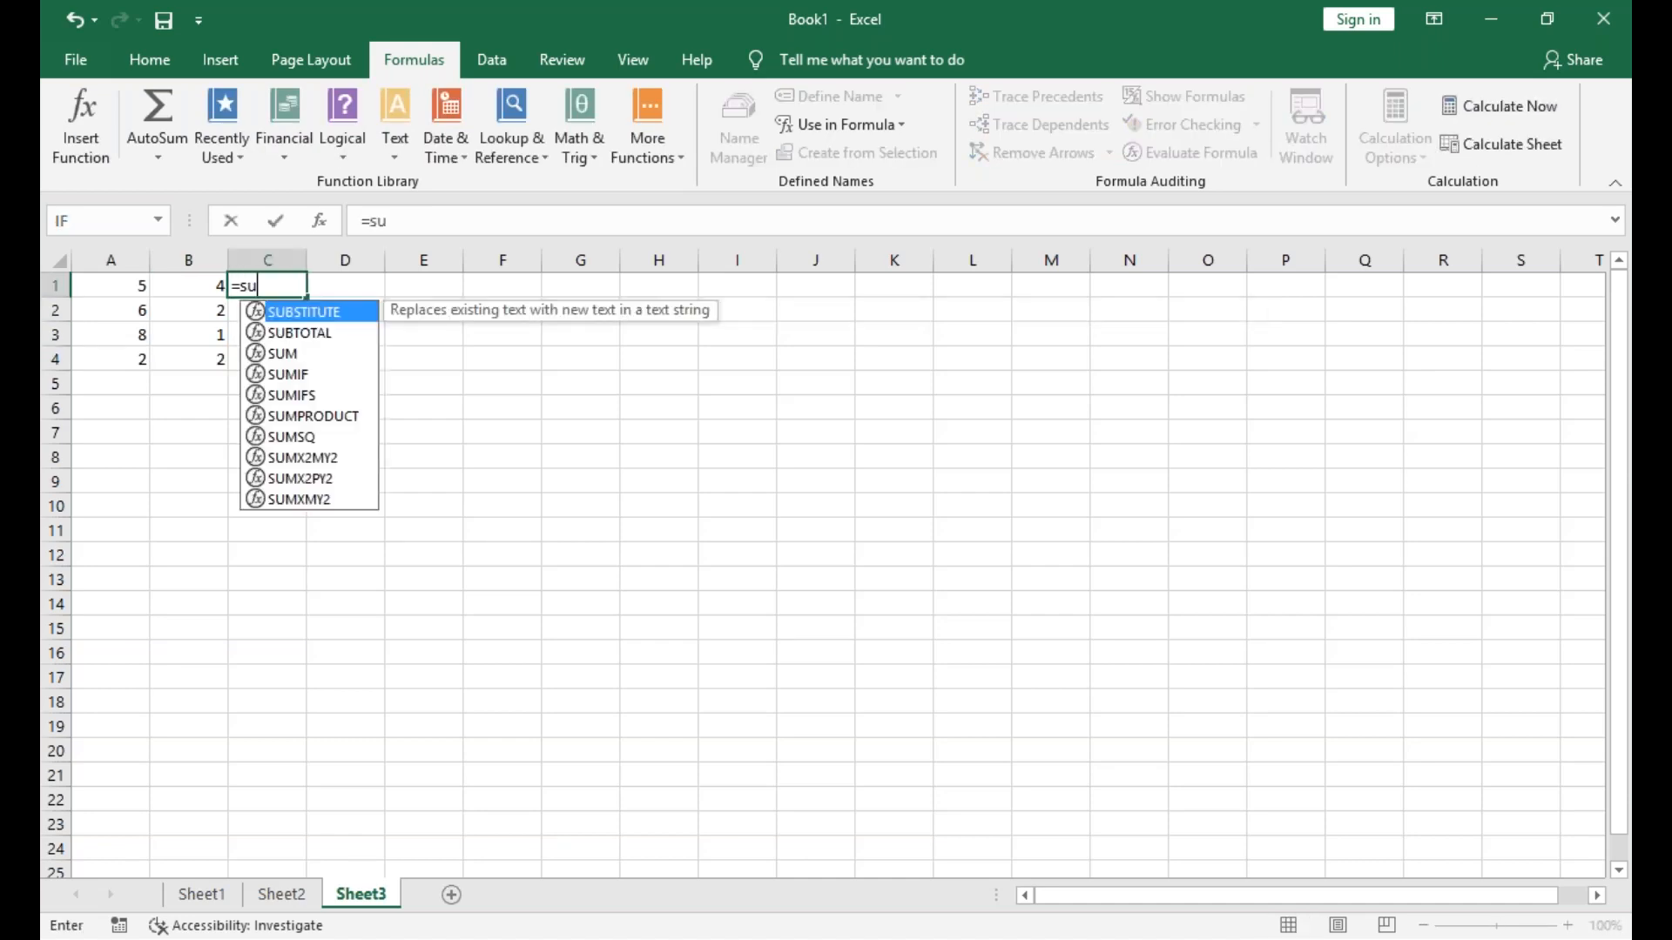
pyautogui.press('BackSpace')
pyautogui.press('BackSpace')
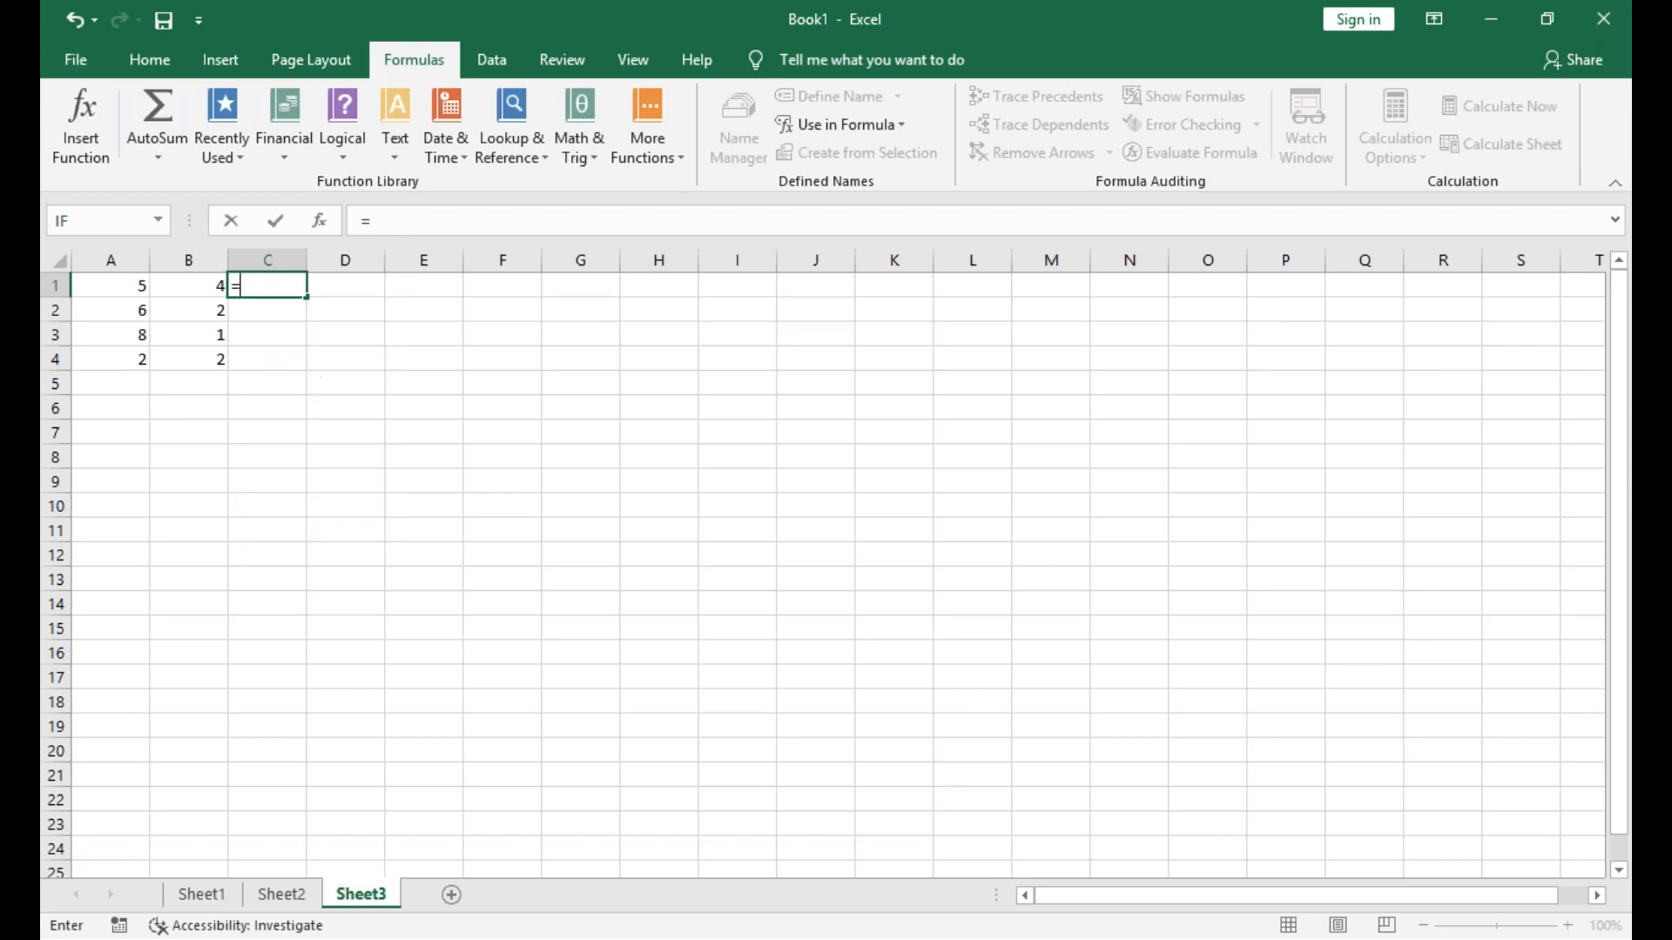
pyautogui.write('product')
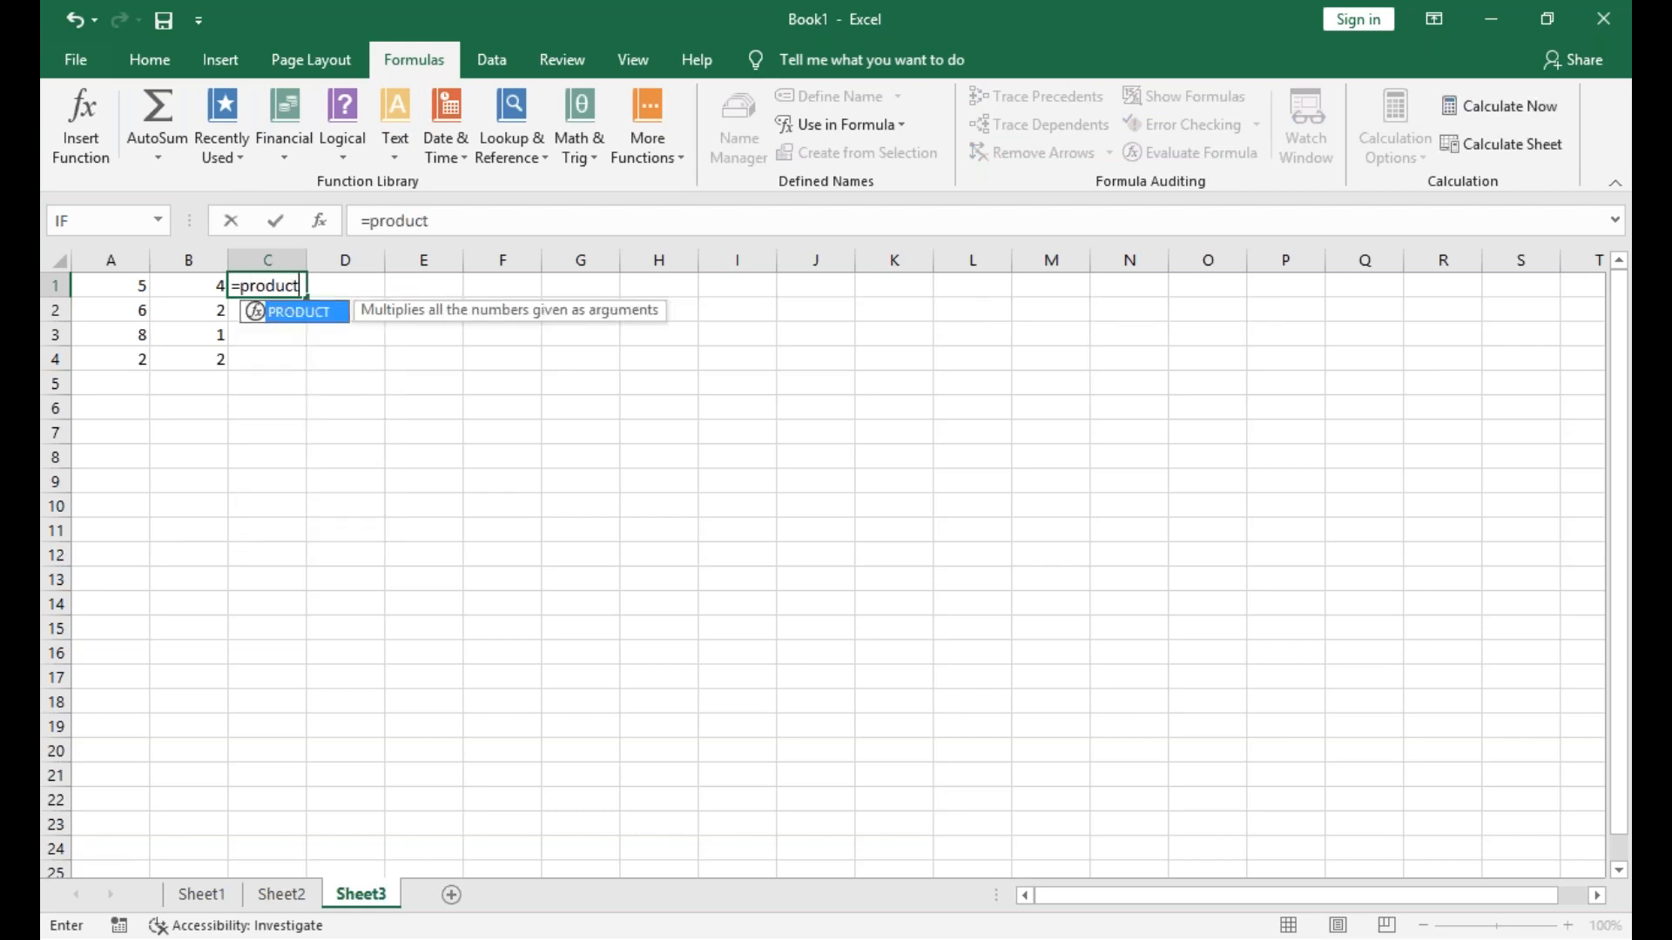
pyautogui.write('(')
pyautogui.press('Left')
pyautogui.press('Left')
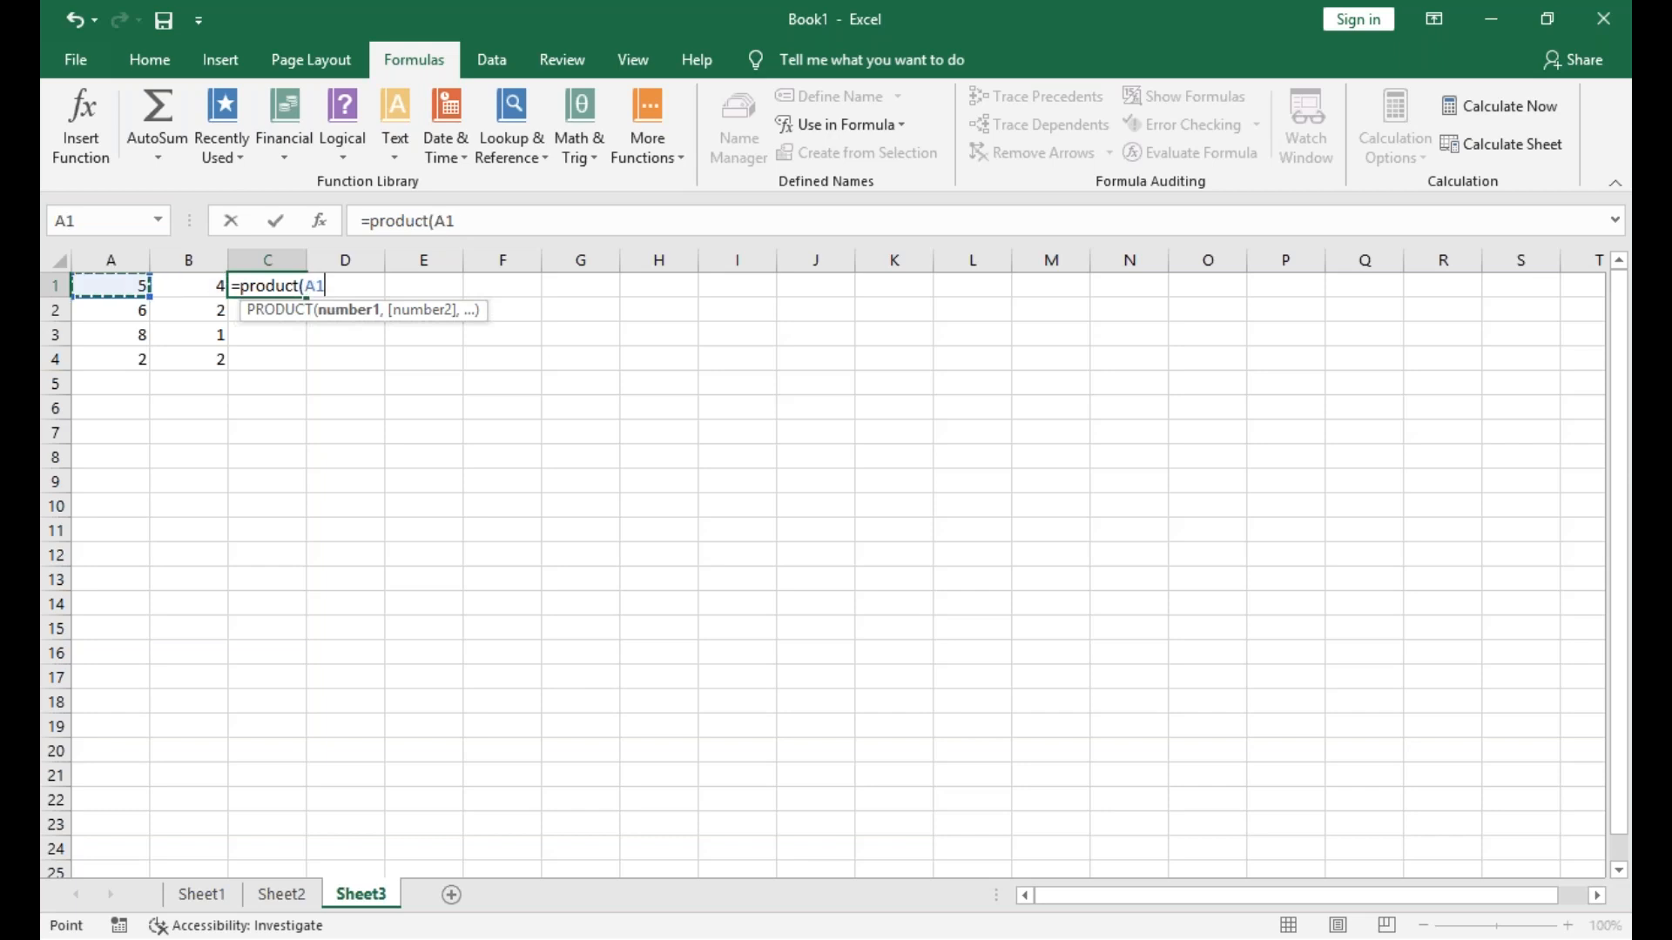
pyautogui.write(',')
pyautogui.press('Right')
pyautogui.press('Left')
pyautogui.press('Left')
pyautogui.press('Left')
pyautogui.press('Right')
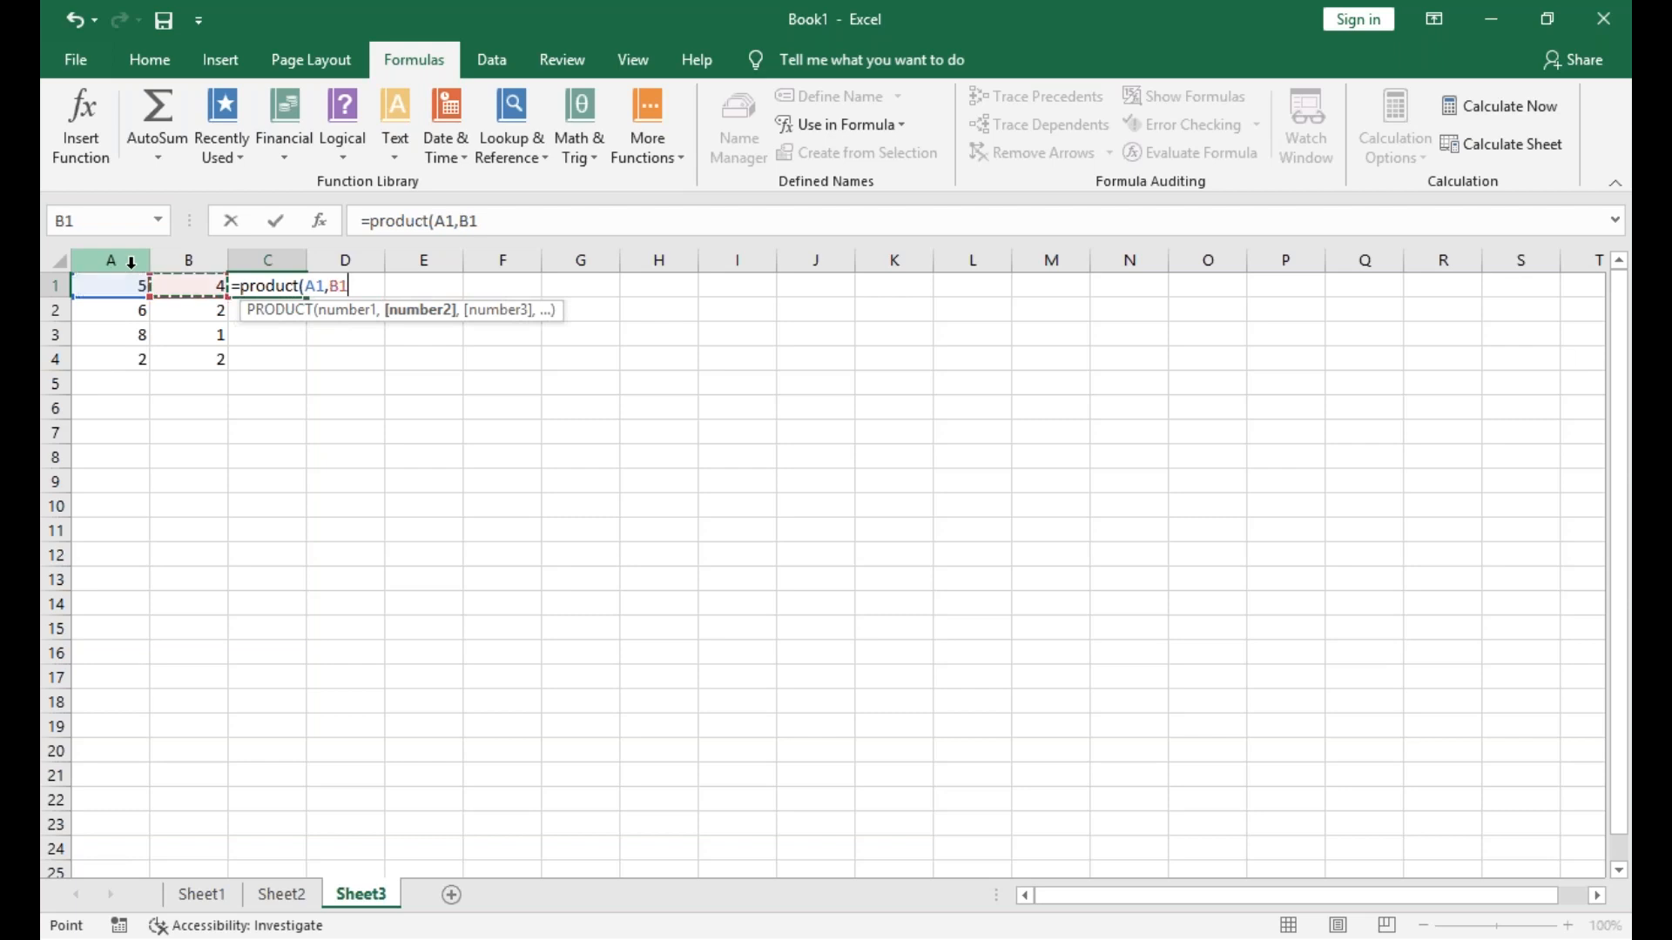
pyautogui.press('Return')
# Fill the PRODUCT formula from C1 down through C4.
pyautogui.press('Up')
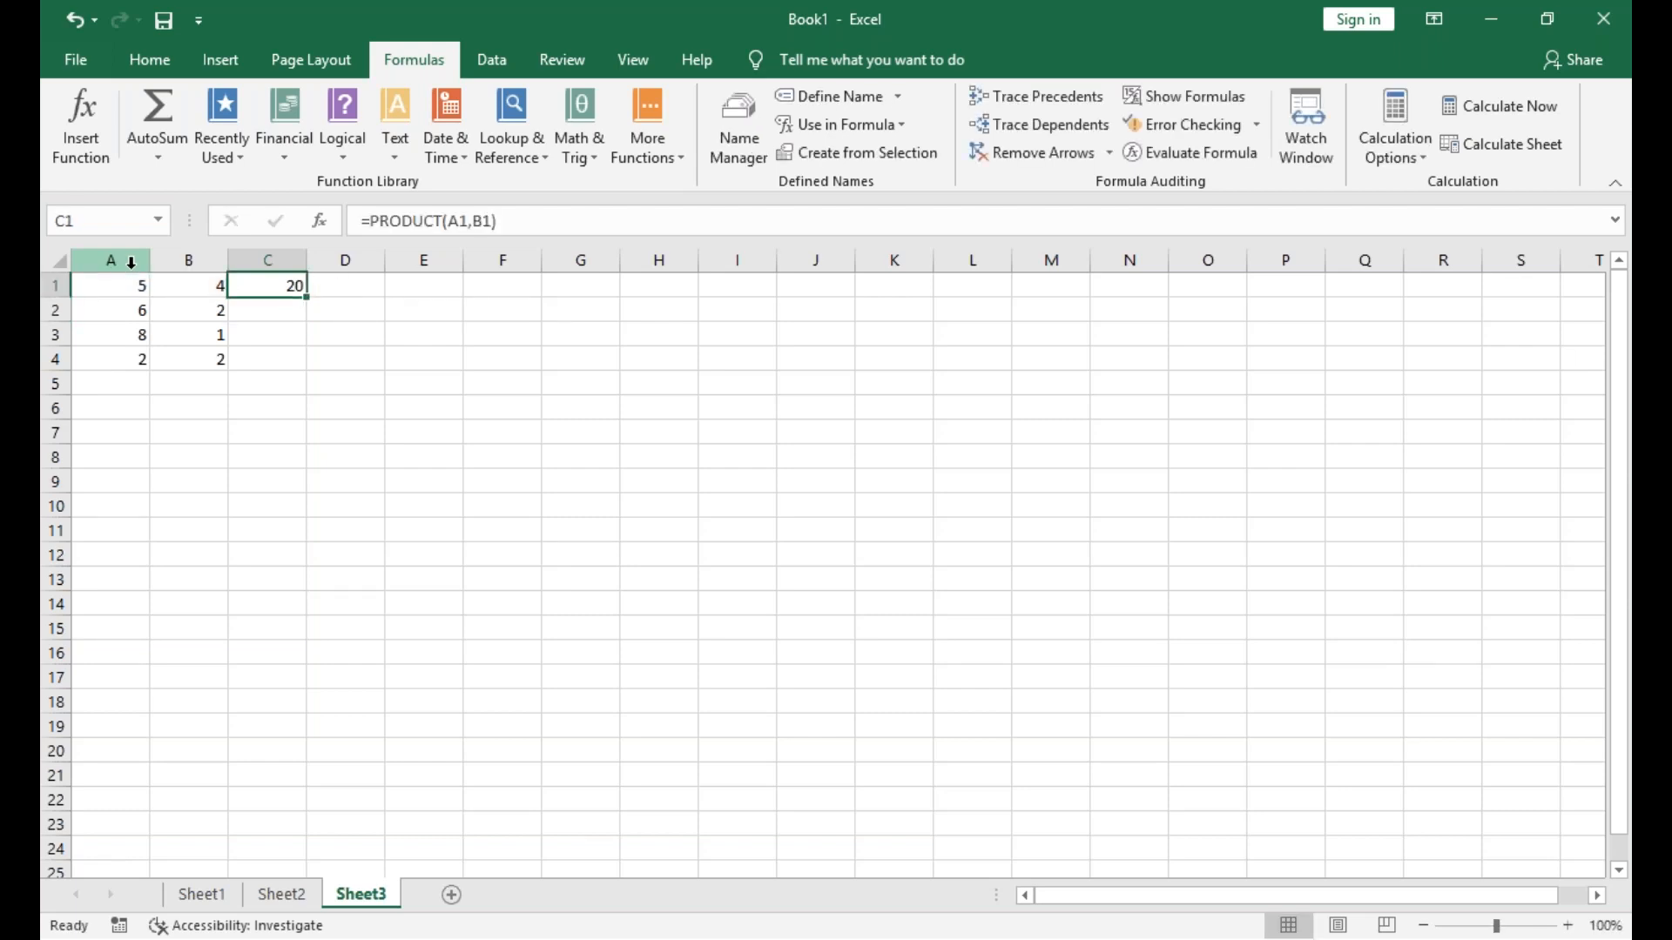
pyautogui.hotkey('shift', 'Down')
pyautogui.hotkey('shift', 'Down')
pyautogui.hotkey('shift', 'Down')
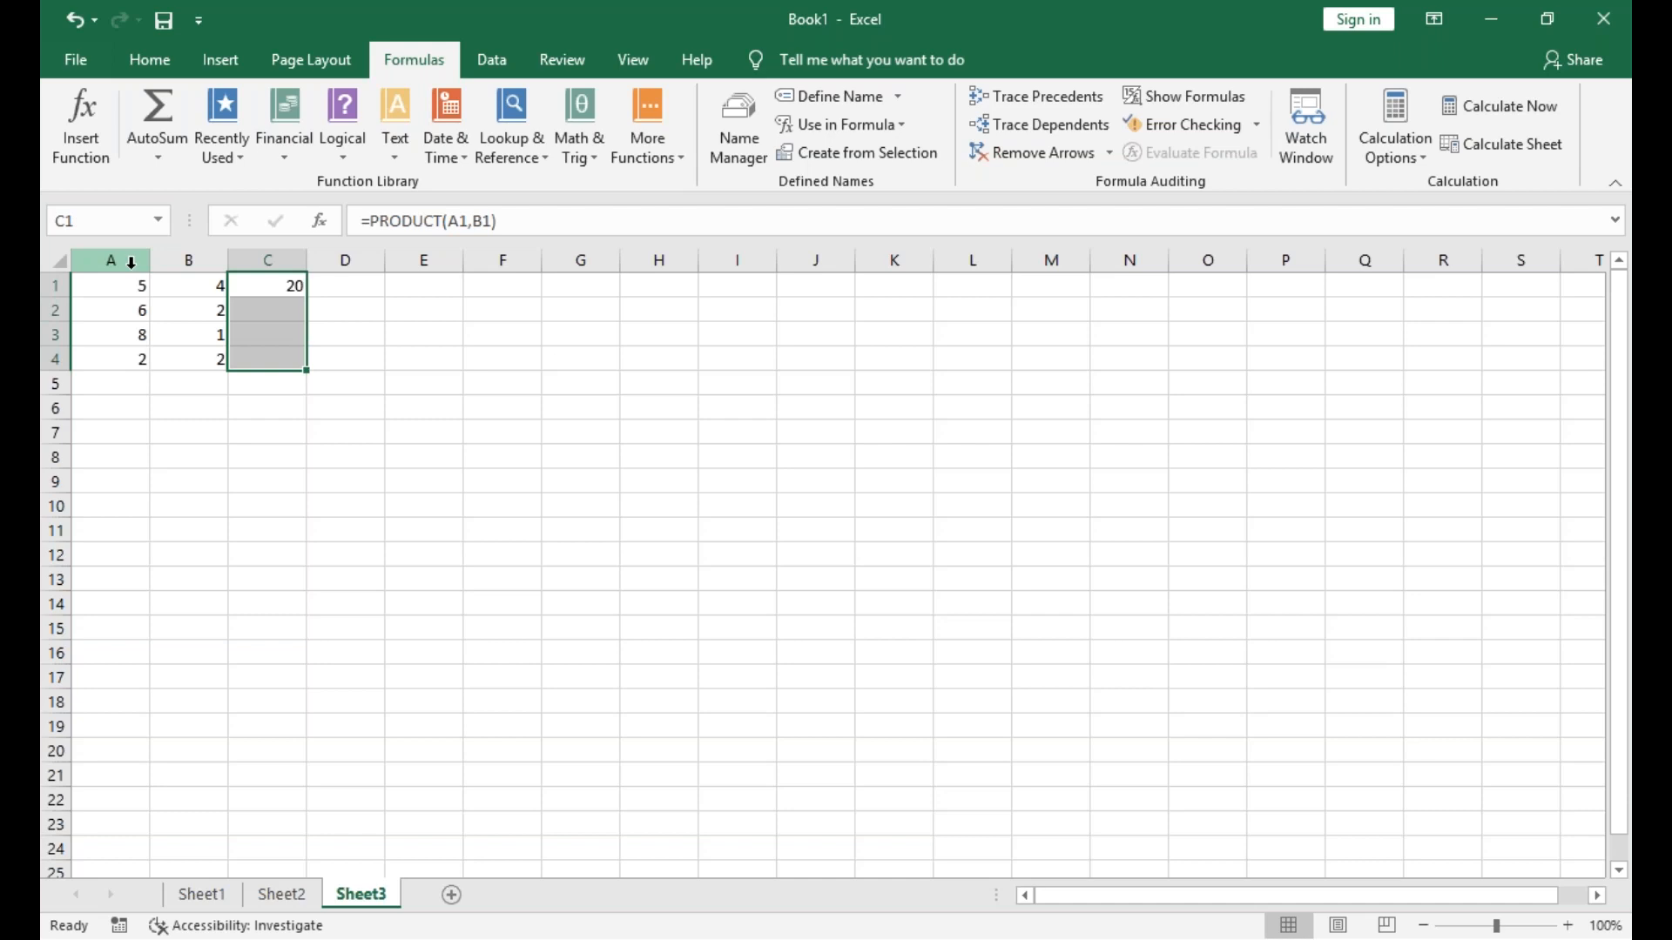
pyautogui.hotkey('ctrl', 'd')
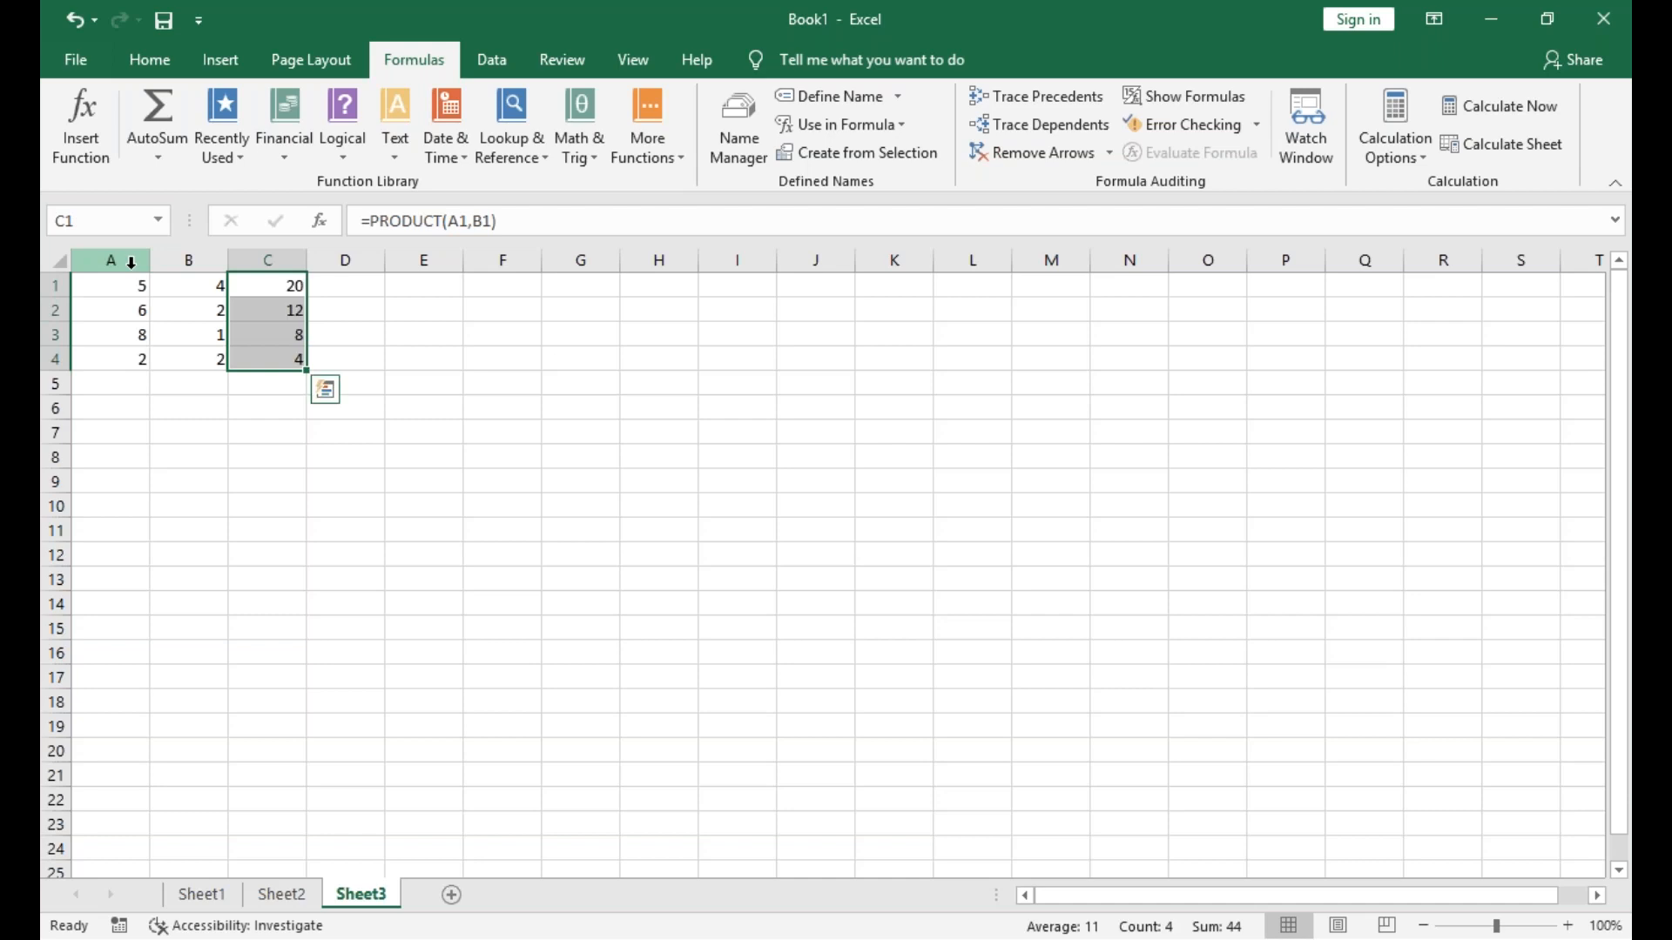
# Total the four row products in cell C5 with the formula =SUM(C1:C4).
pyautogui.press('Down')
pyautogui.press('Down')
pyautogui.press('Down')
pyautogui.press('Down')
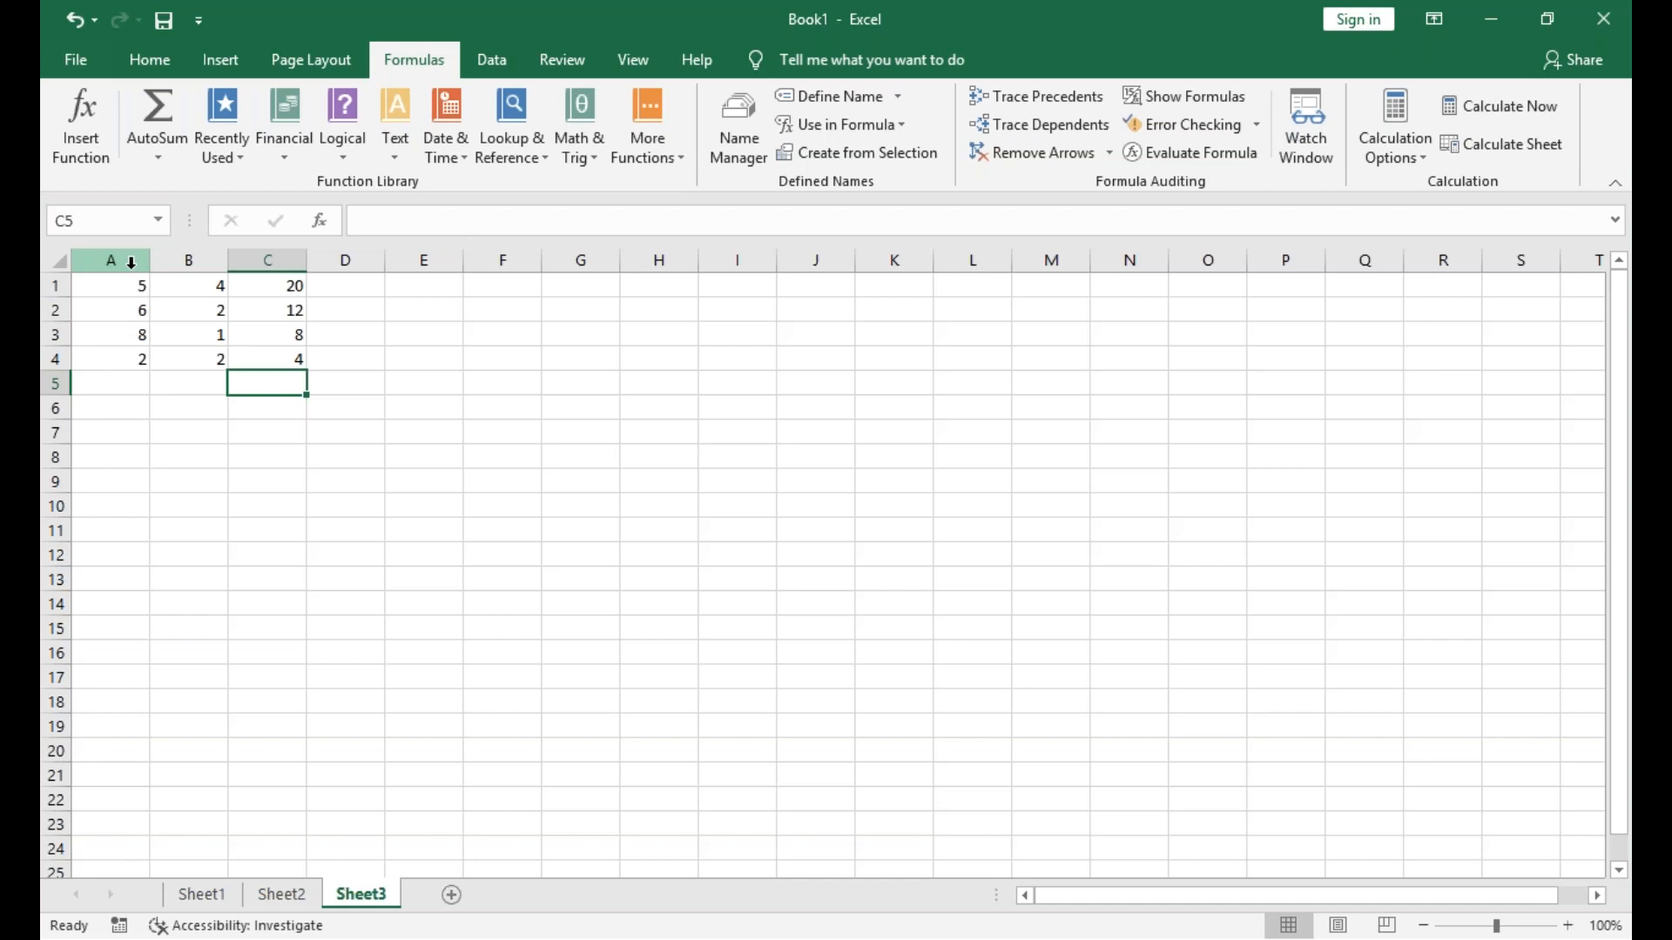
pyautogui.write('=su')
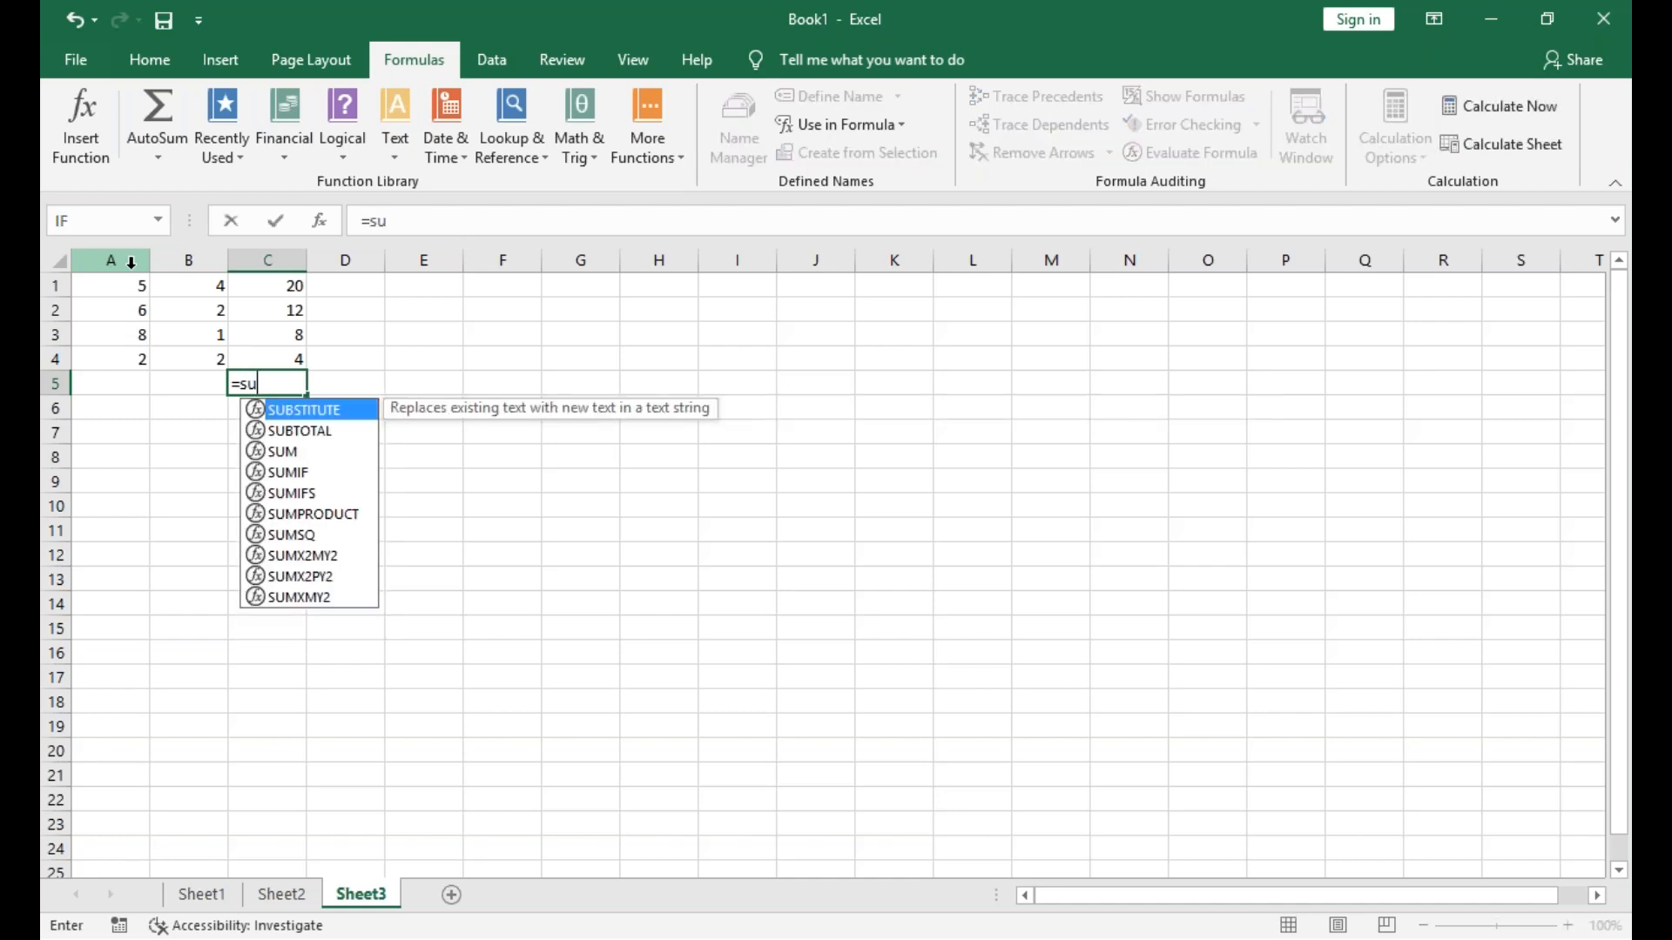
pyautogui.write('m(')
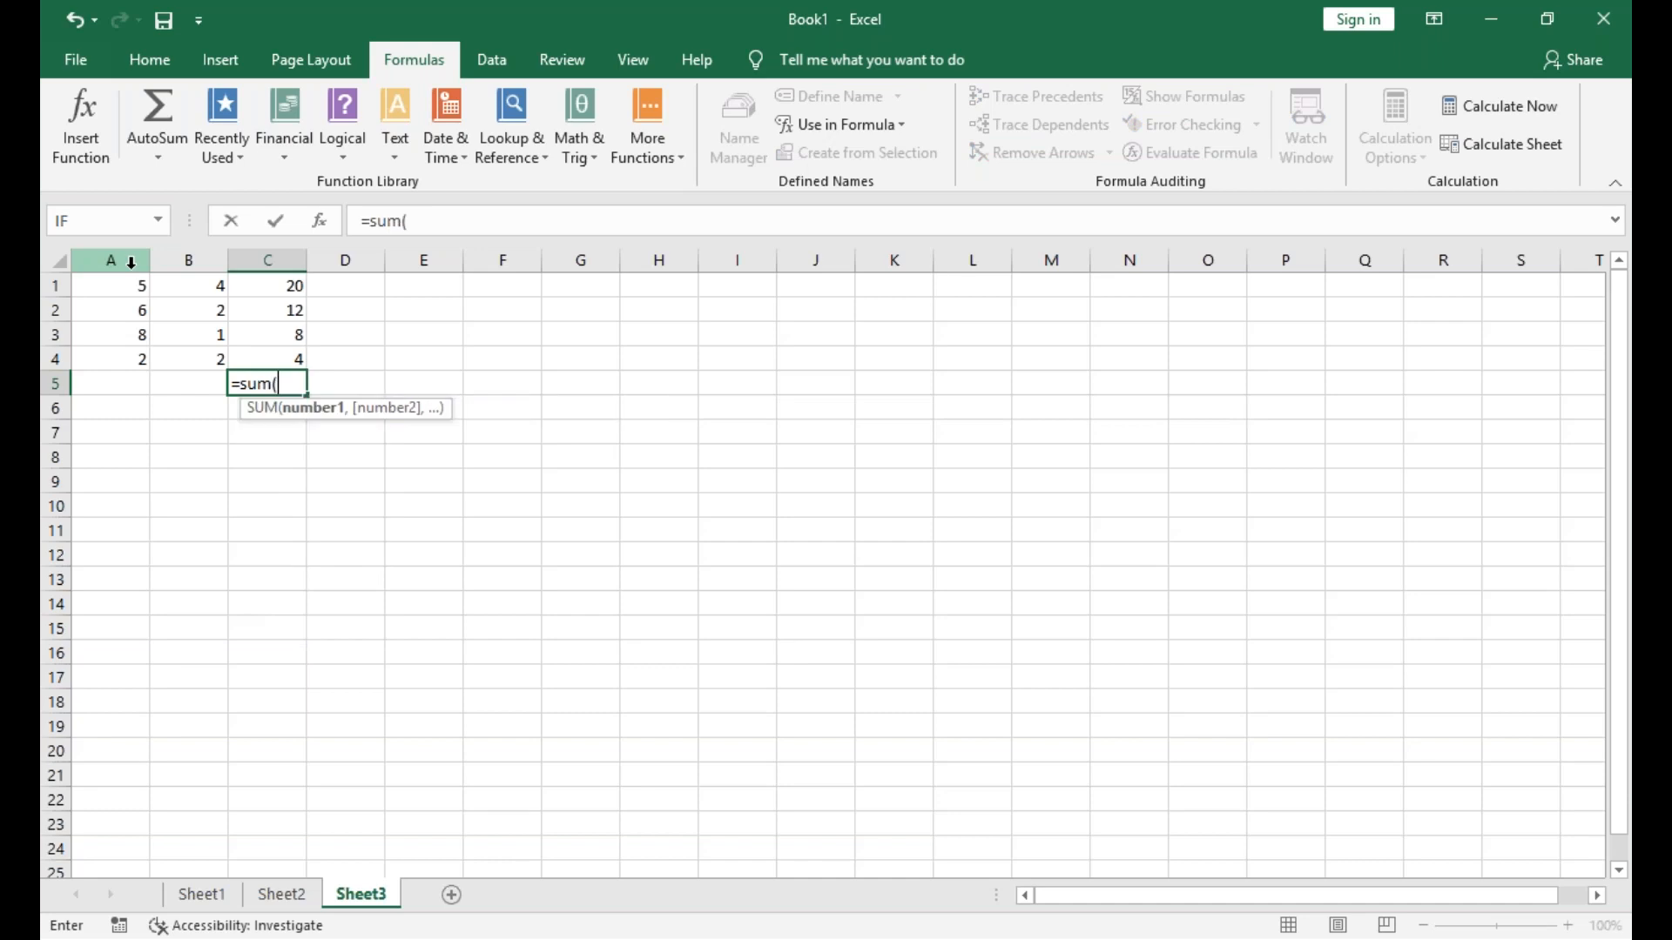
pyautogui.press('Up')
pyautogui.press('Up')
pyautogui.press('Up')
pyautogui.press('Up')
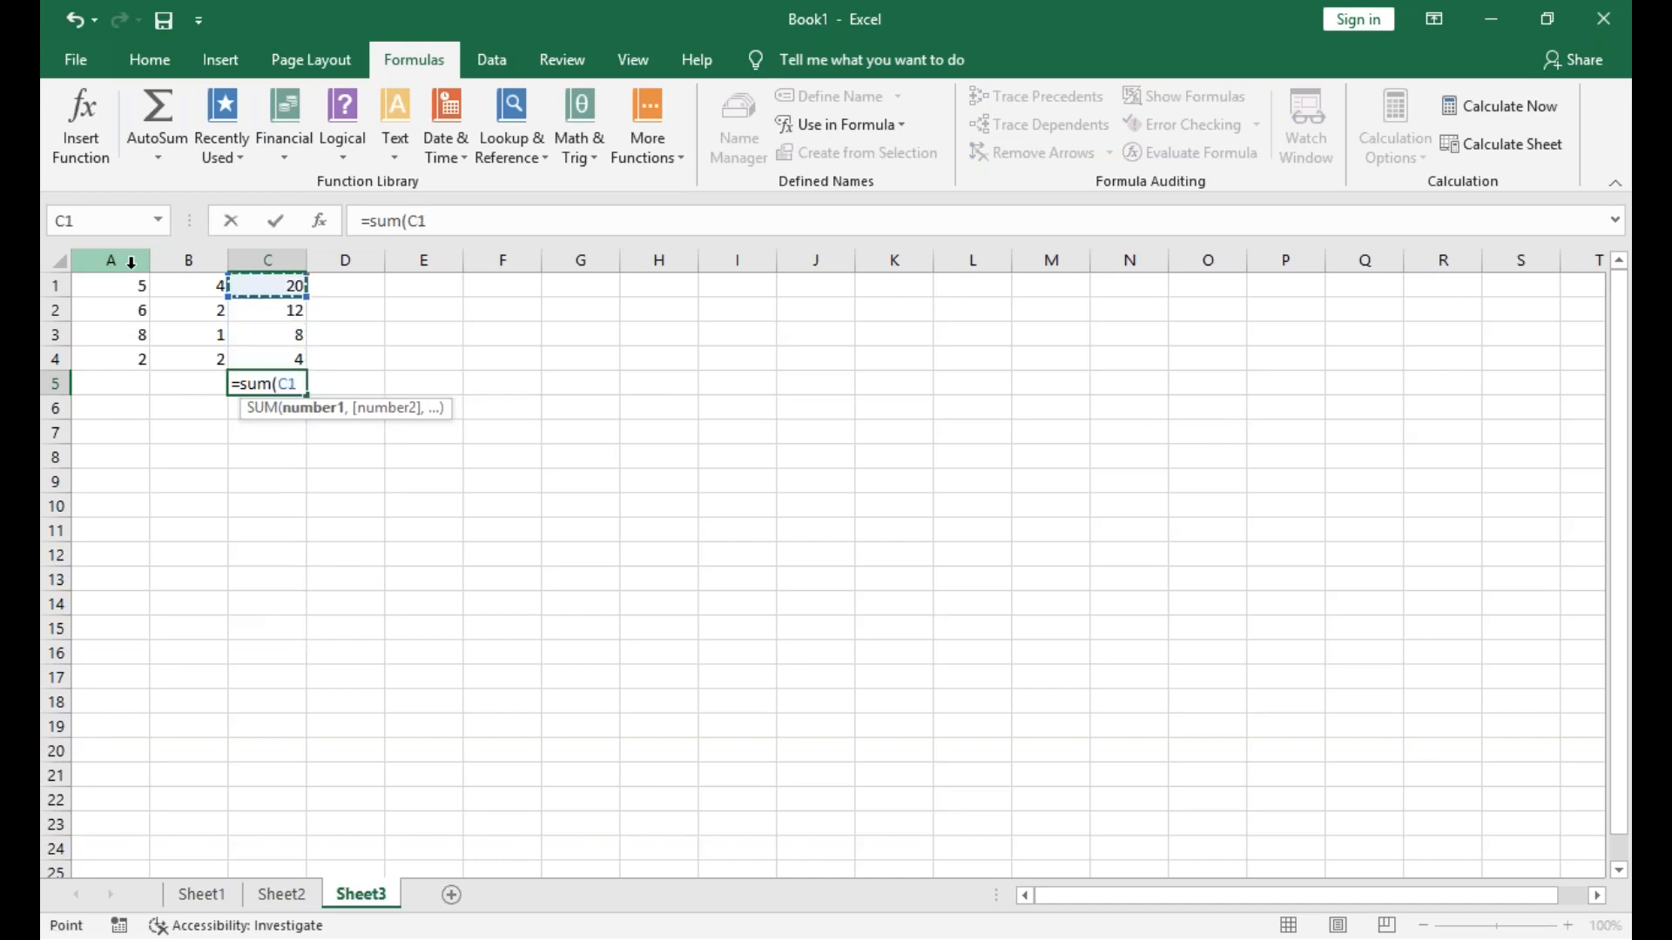
pyautogui.hotkey('shift', 'Down')
pyautogui.hotkey('shift', 'Down')
pyautogui.hotkey('shift', 'Down')
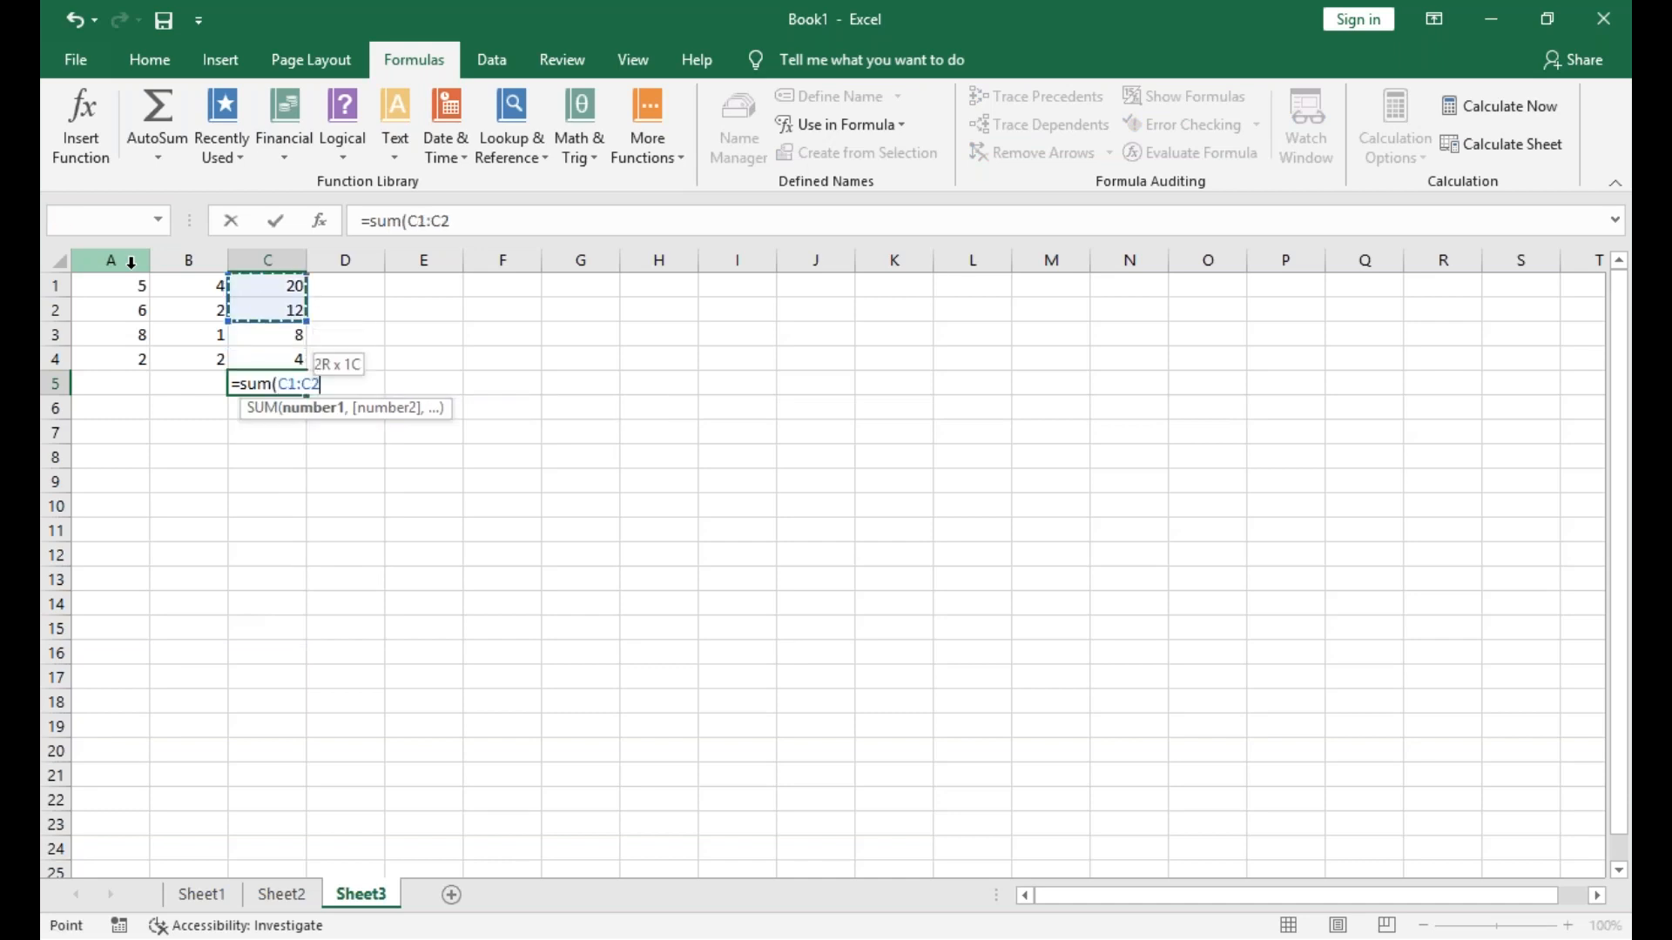
pyautogui.press('Return')
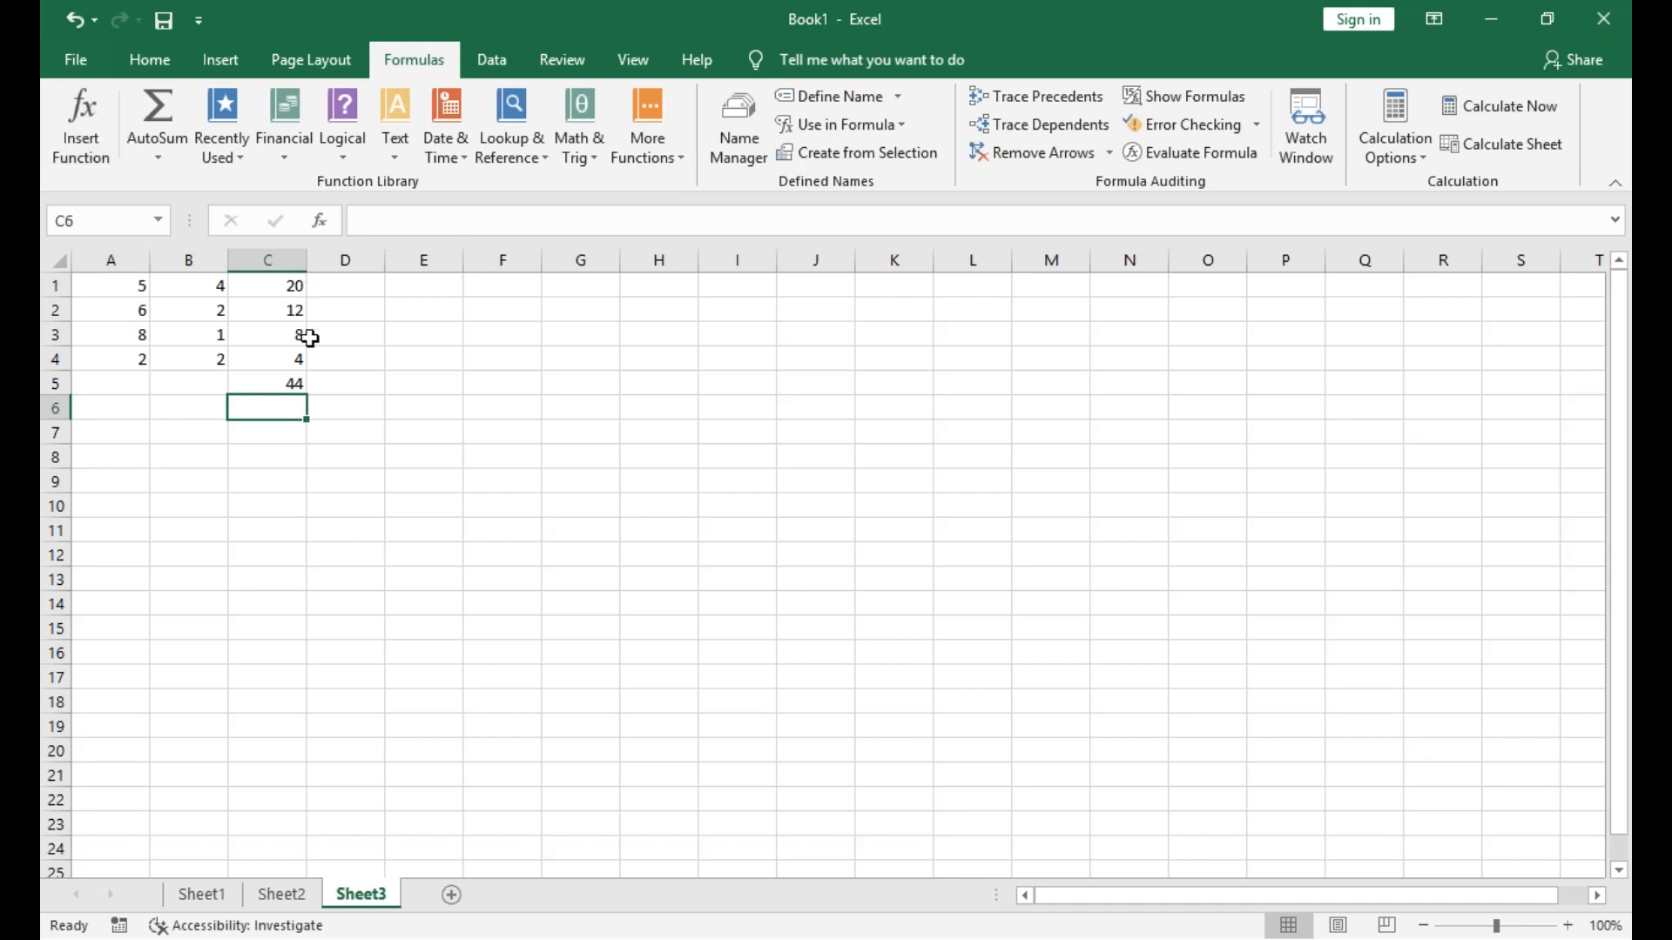
pyautogui.click(294, 386)
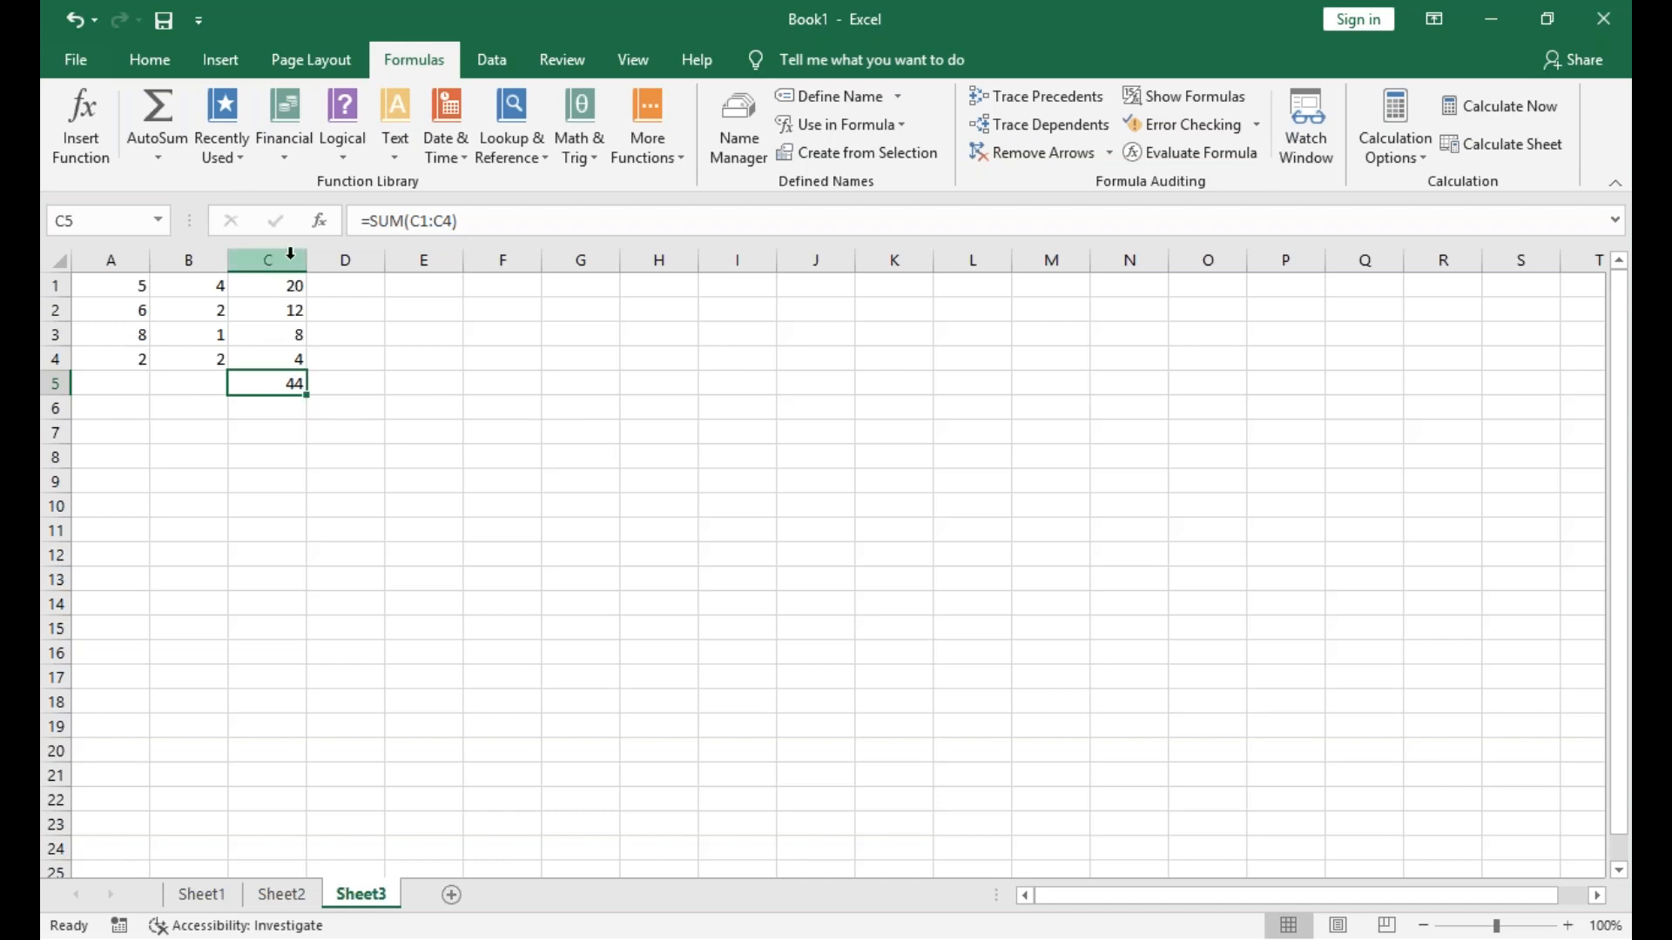
# Start a SUMPRODUCT formula in cell E7 with A1:A4 as its first array.
pyautogui.click(422, 428)
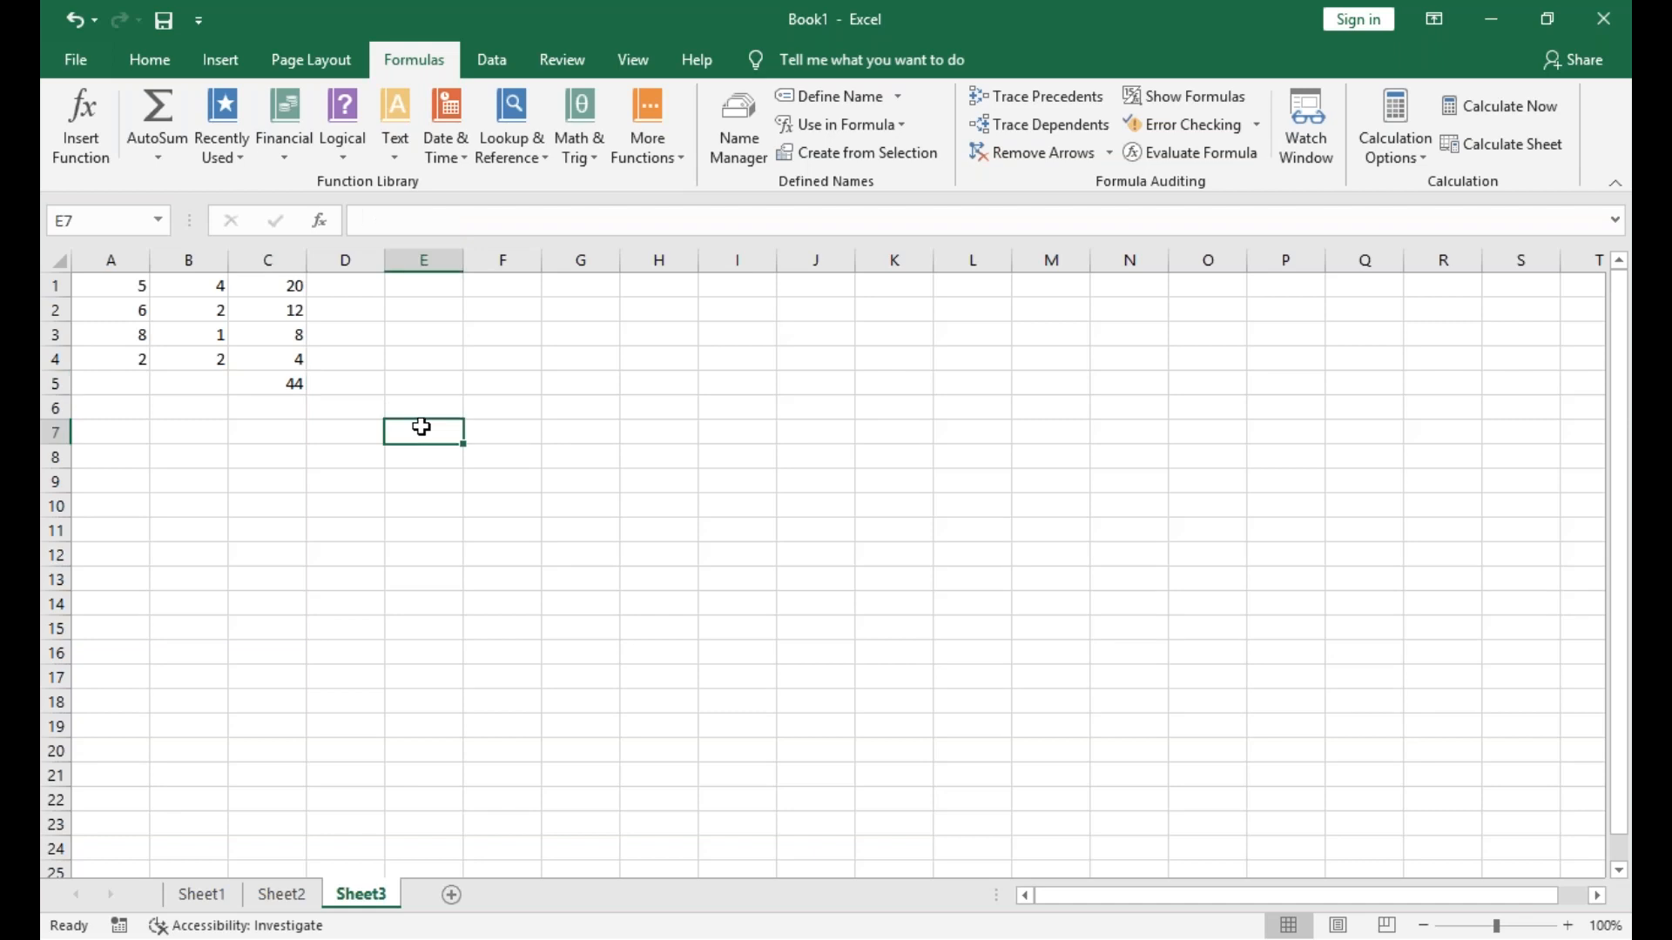
pyautogui.write('=u')
pyautogui.press('BackSpace')
pyautogui.write('sumproduct')
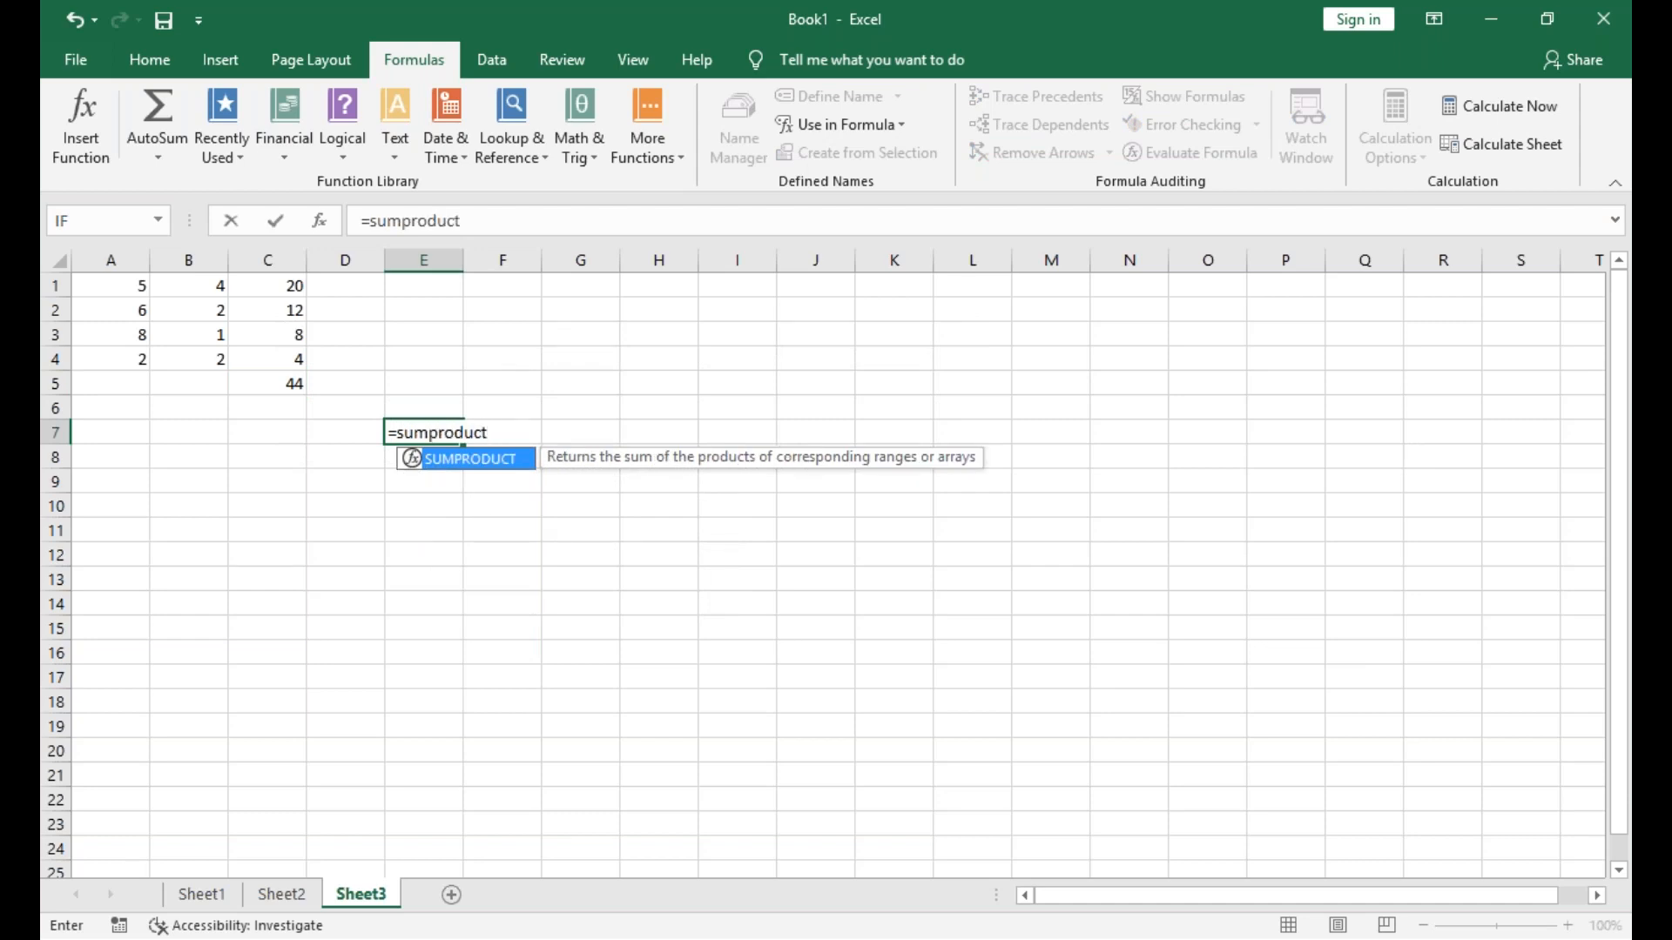
pyautogui.write('(')
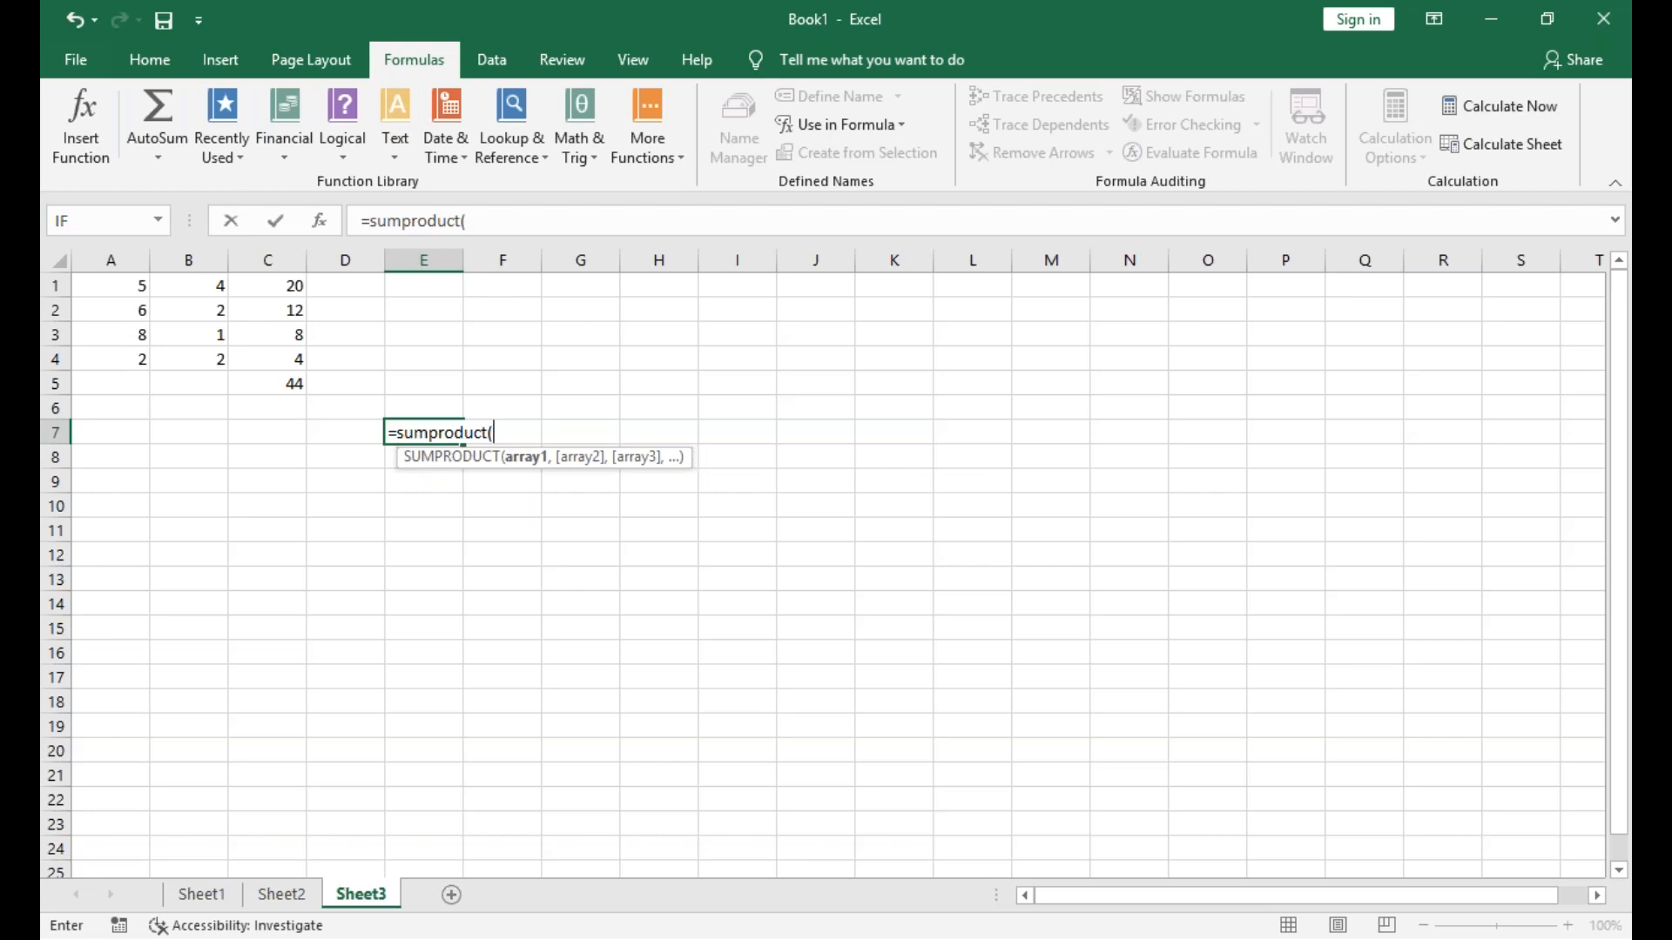
pyautogui.click(141, 286)
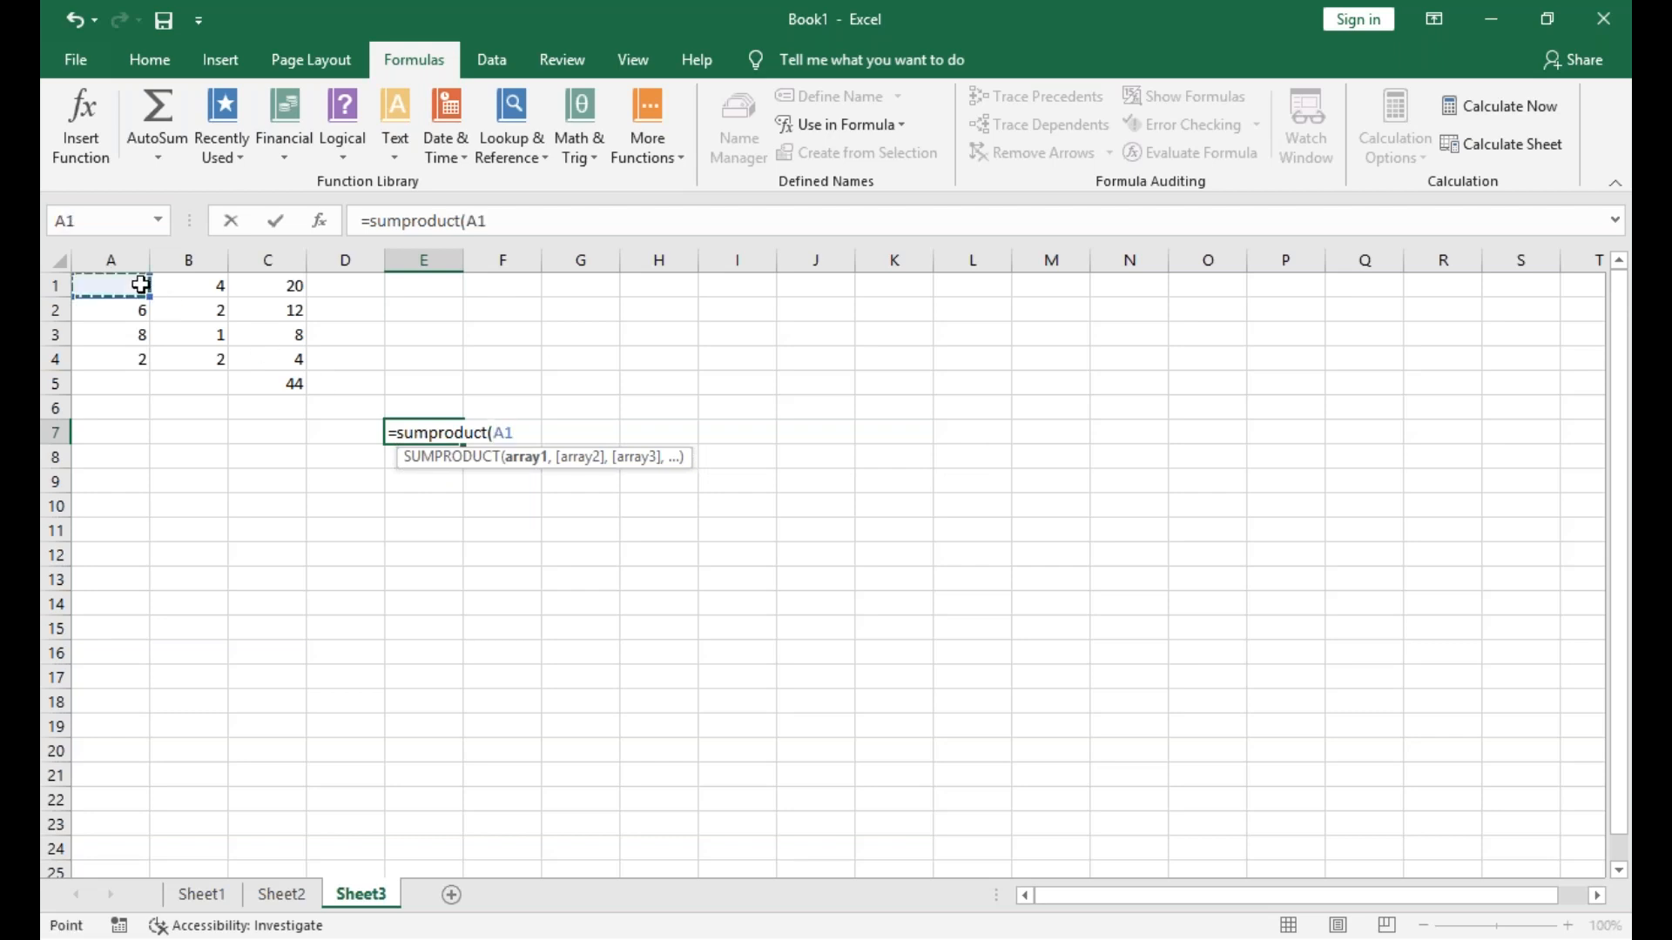
pyautogui.hotkey('shift', 'Down')
pyautogui.hotkey('shift', 'Down')
pyautogui.hotkey('shift', 'Down')
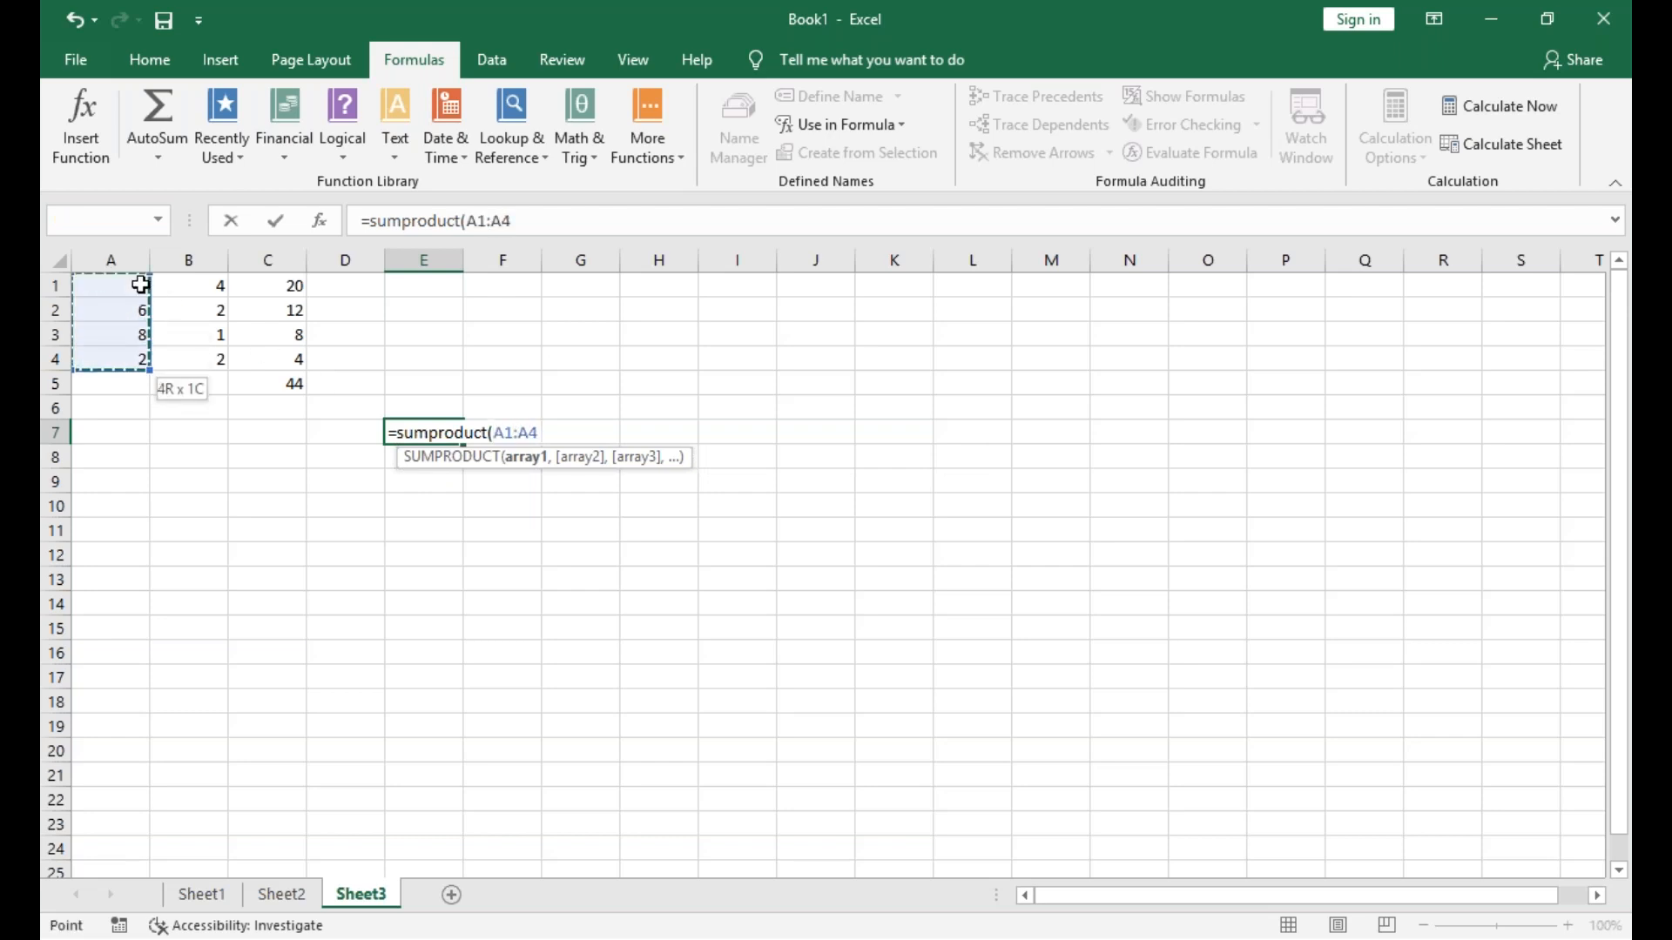
# Add B1:B4 as the second array of the SUMPRODUCT formula in E7 and complete it.
pyautogui.write(',')
pyautogui.press('Right')
pyautogui.press('BackSpace')
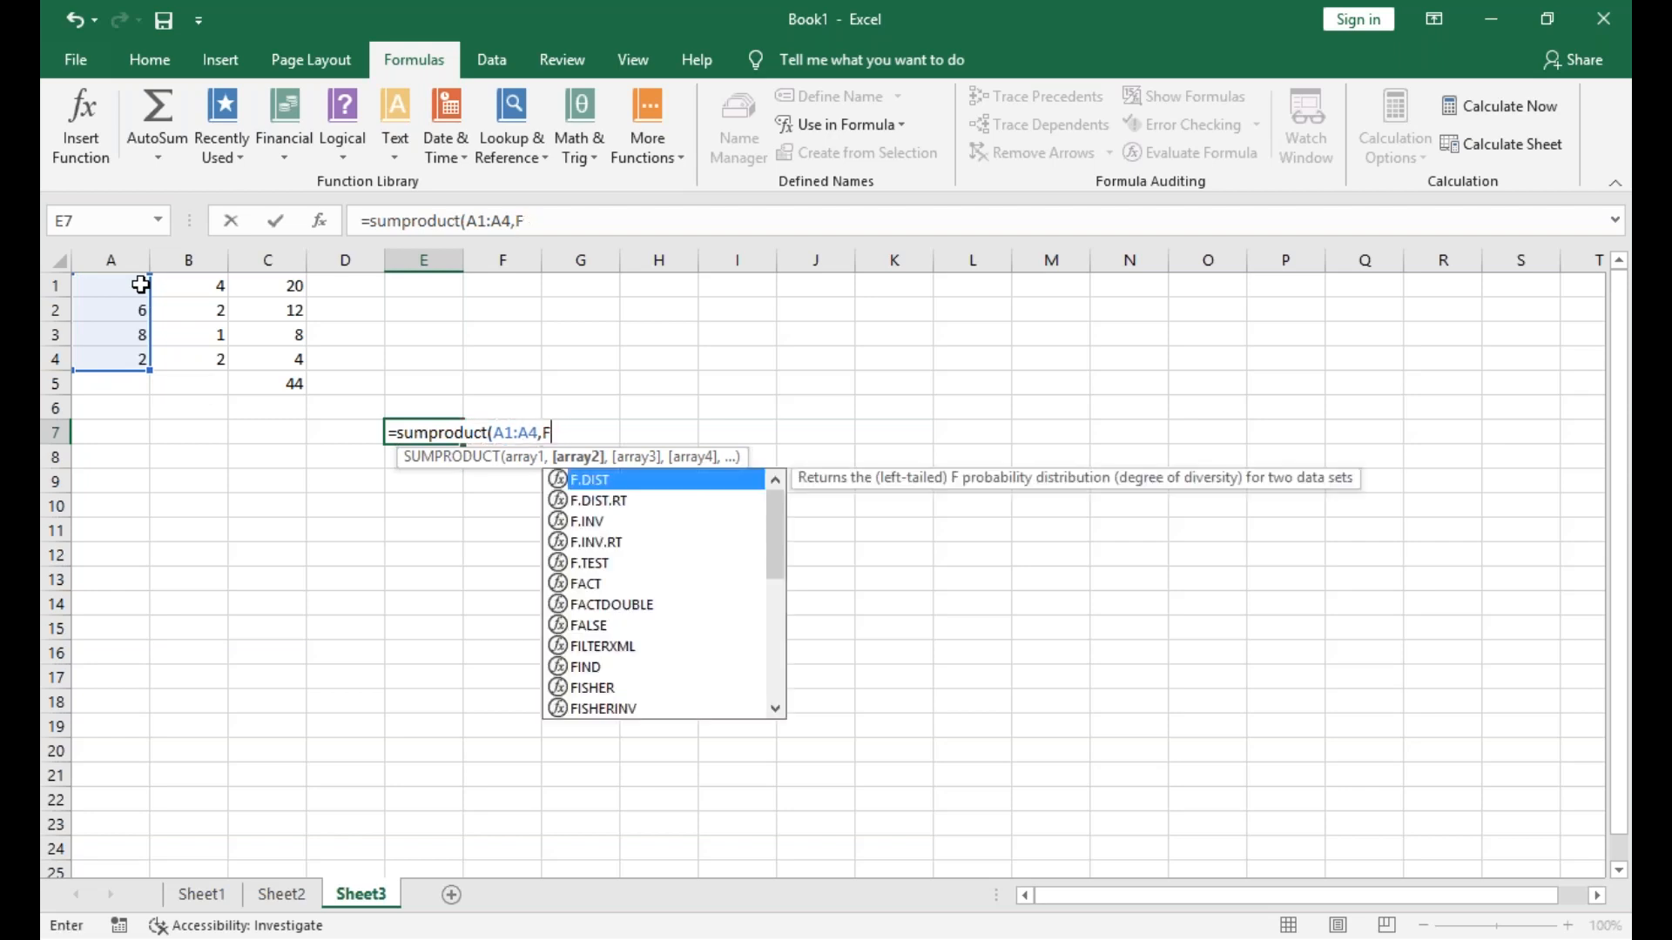
pyautogui.press('BackSpace')
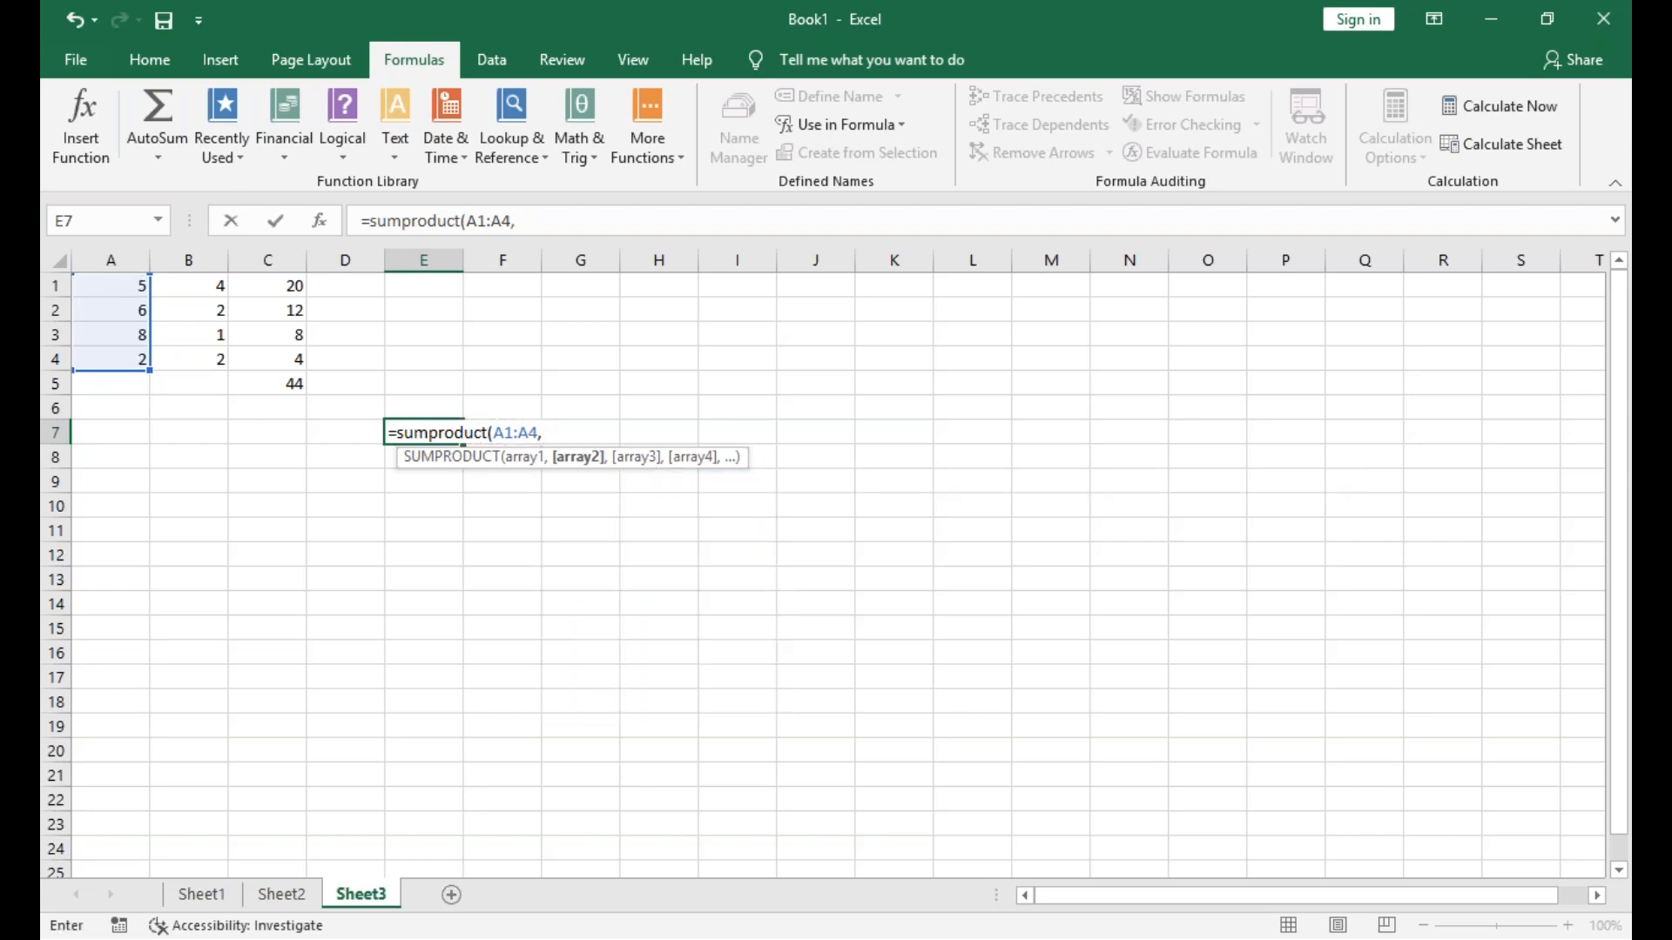
pyautogui.click(207, 290)
pyautogui.hotkey('shift', 'Down')
pyautogui.hotkey('shift', 'Down')
pyautogui.hotkey('shift', 'Down')
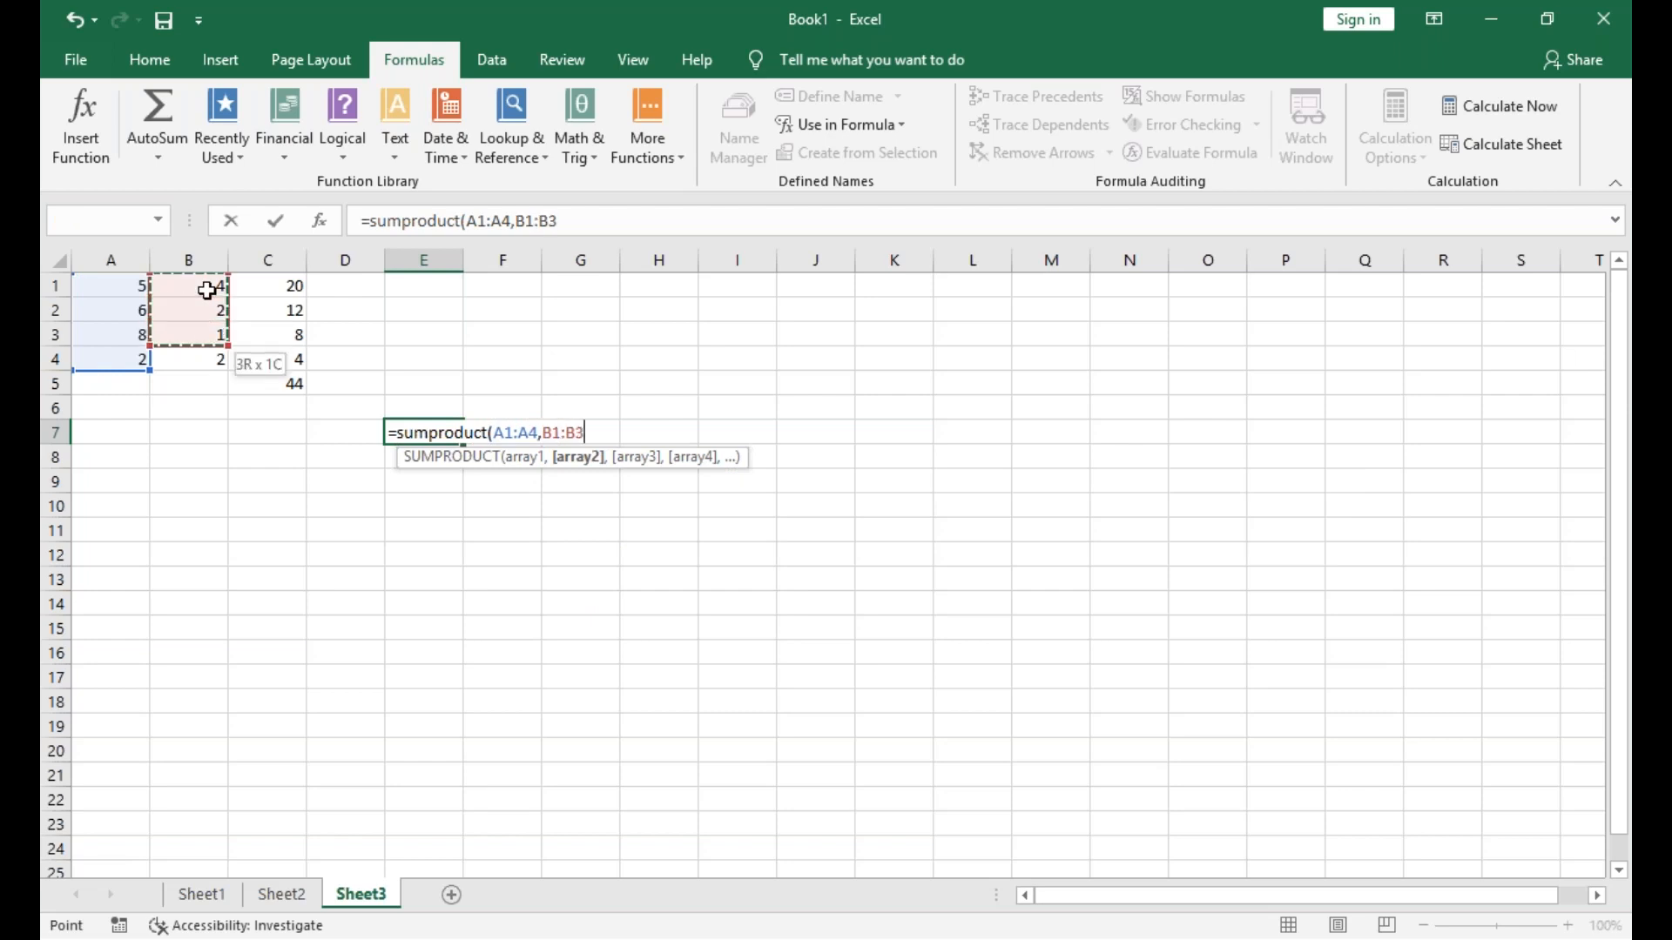
pyautogui.press('Return')
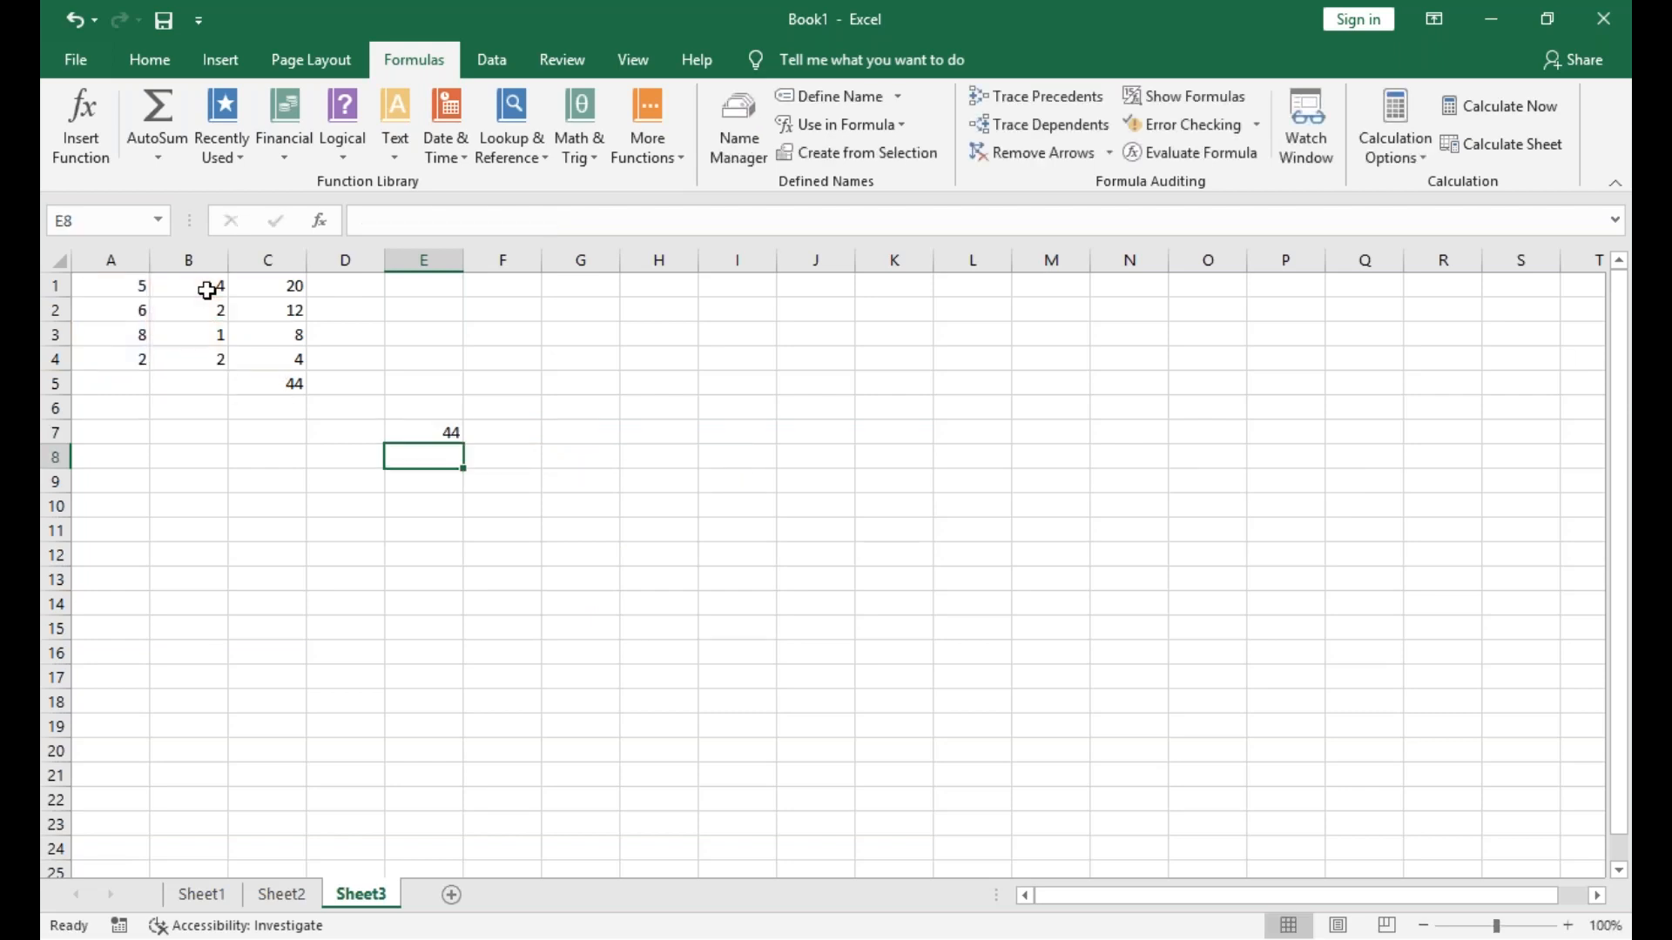
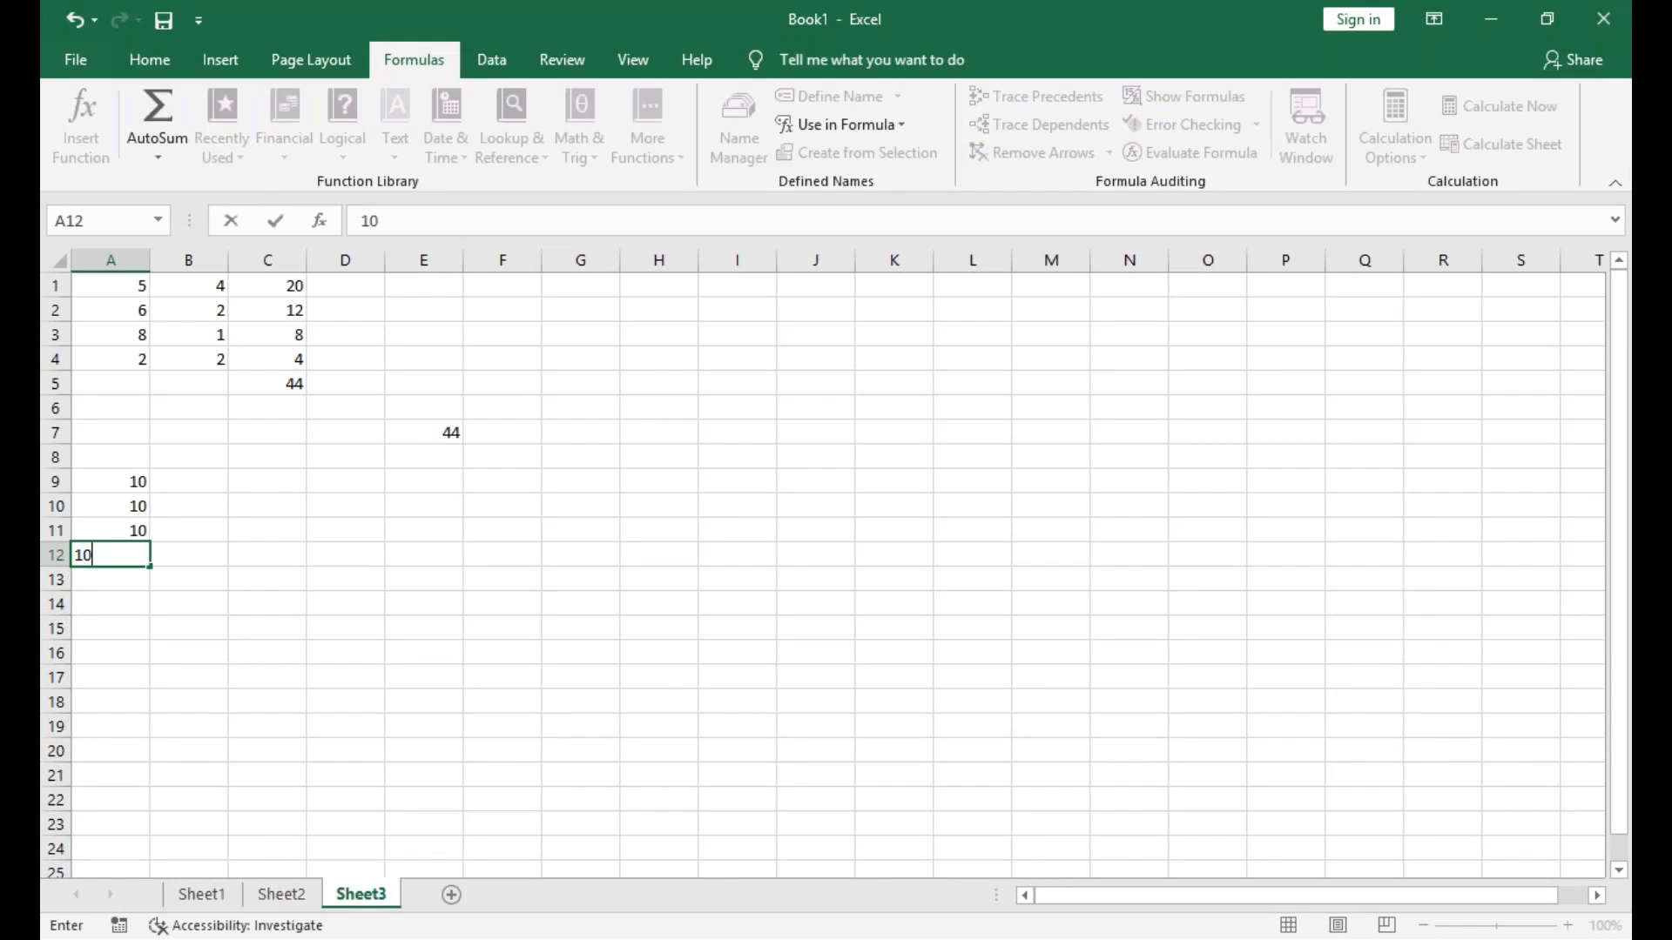
# Enter 4, excel, 5 and 2 in cells B9 through B12, next to the column of tens.
pyautogui.press('Up')
pyautogui.press('Up')
pyautogui.press('Up')
pyautogui.write('4')
pyautogui.press('Return')
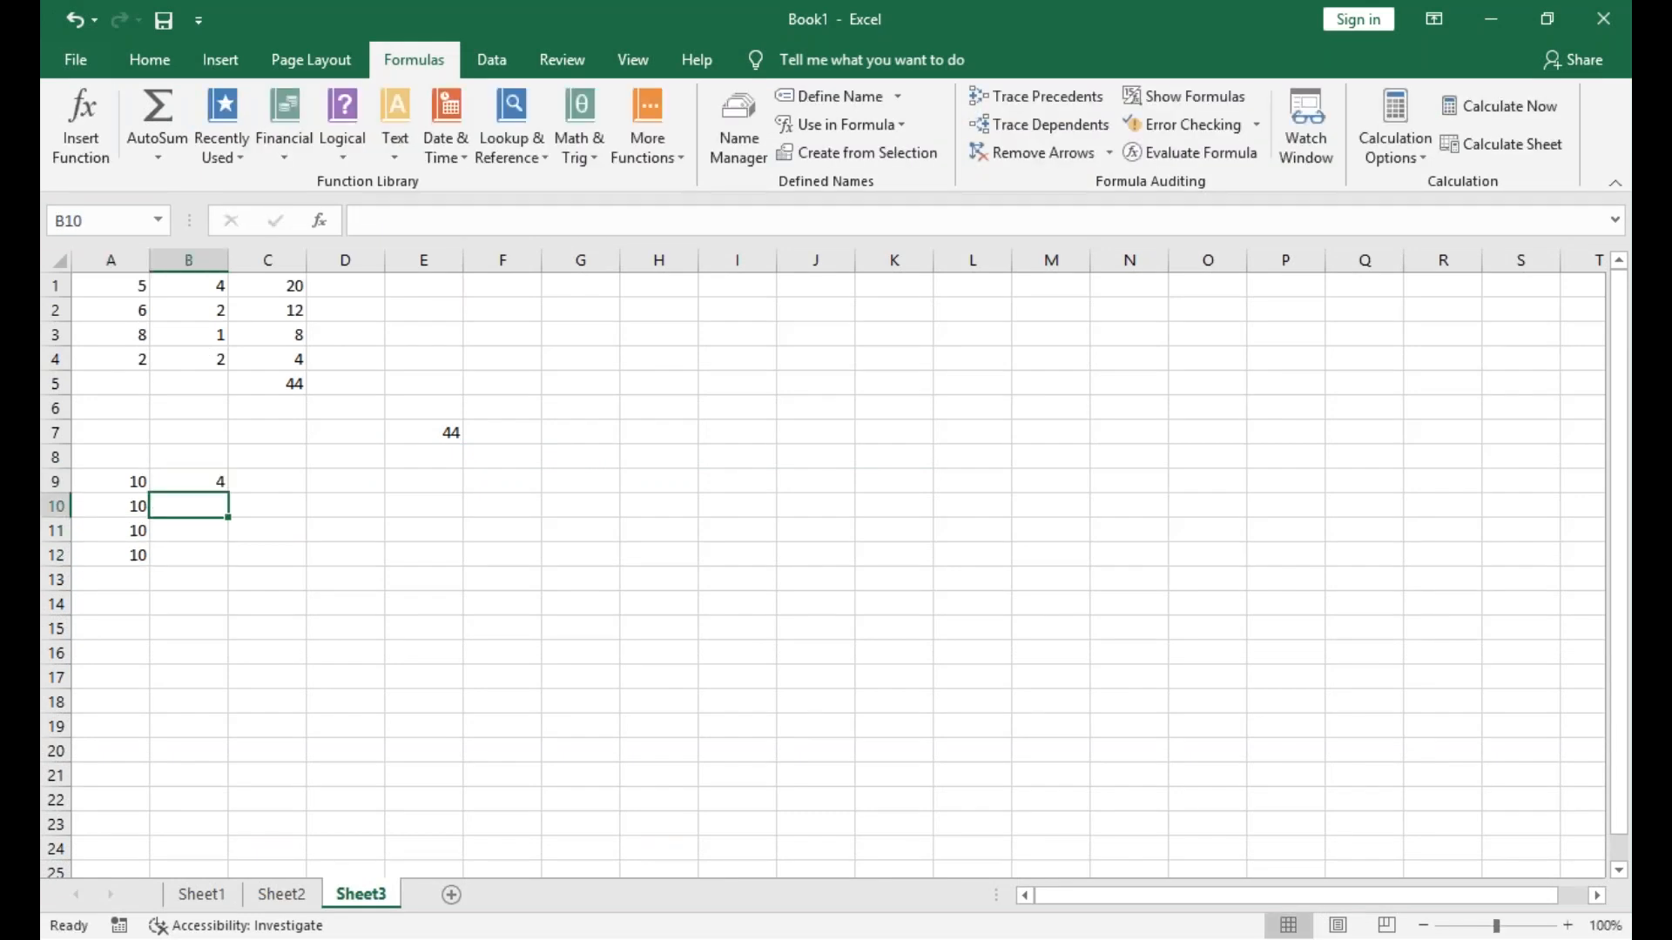
pyautogui.write('excel')
pyautogui.press('Return')
pyautogui.write('3')
pyautogui.press('BackSpace')
pyautogui.write('5')
pyautogui.press('Return')
pyautogui.write('2')
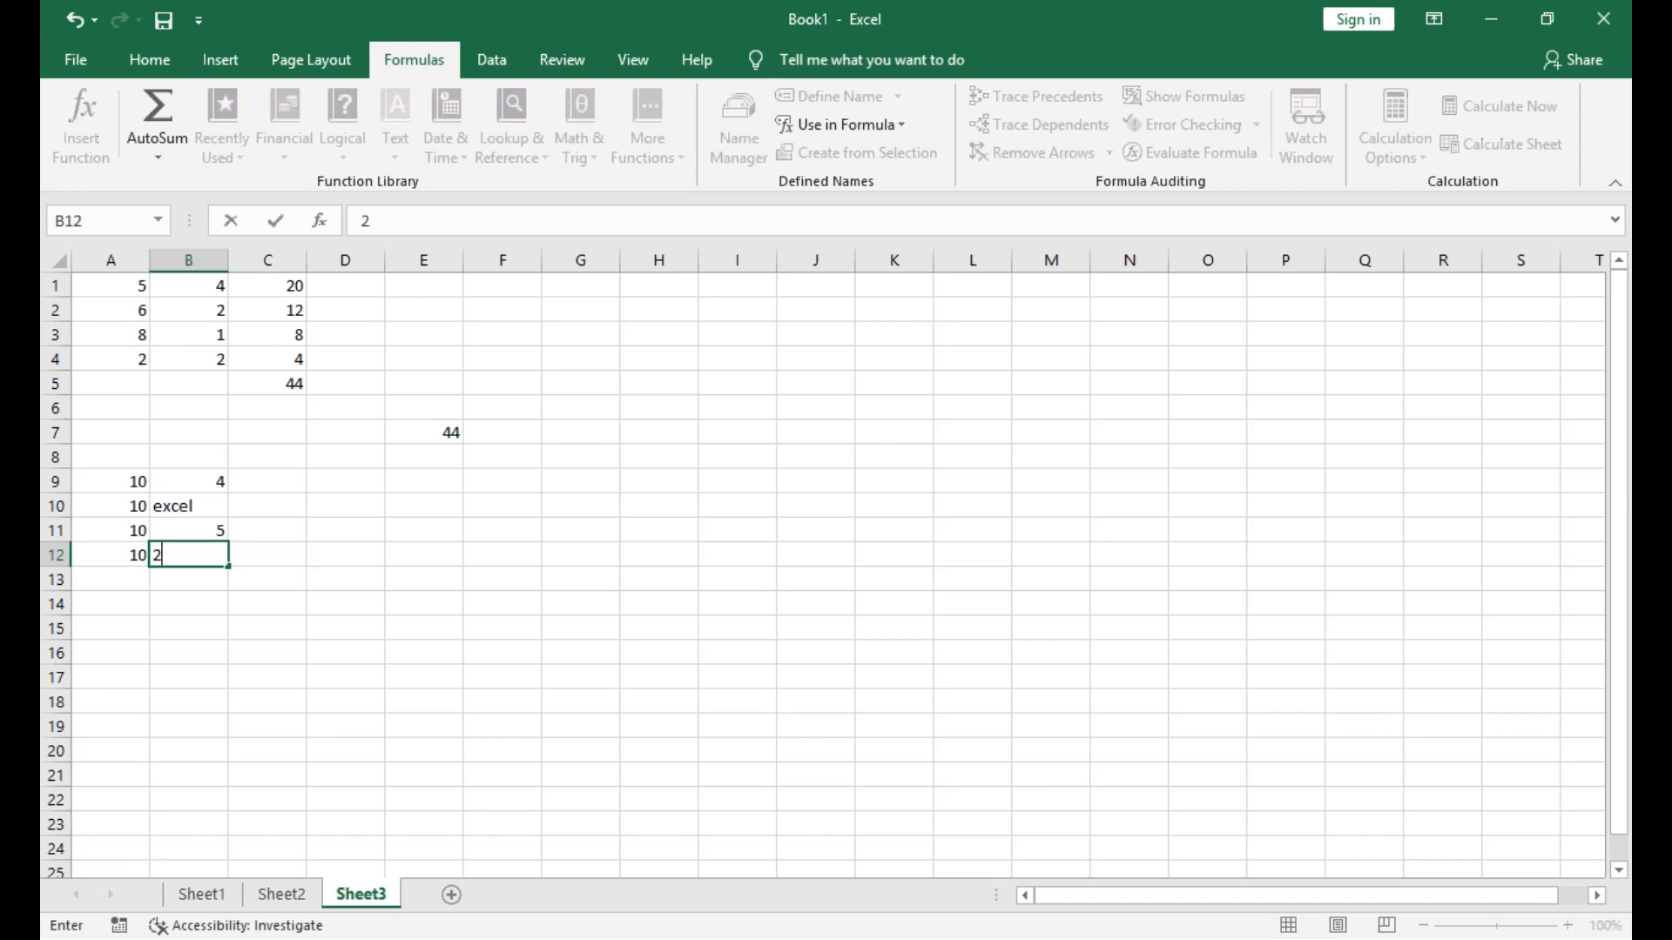
pyautogui.press('Right')
pyautogui.press('Up')
pyautogui.press('Up')
pyautogui.press('Up')
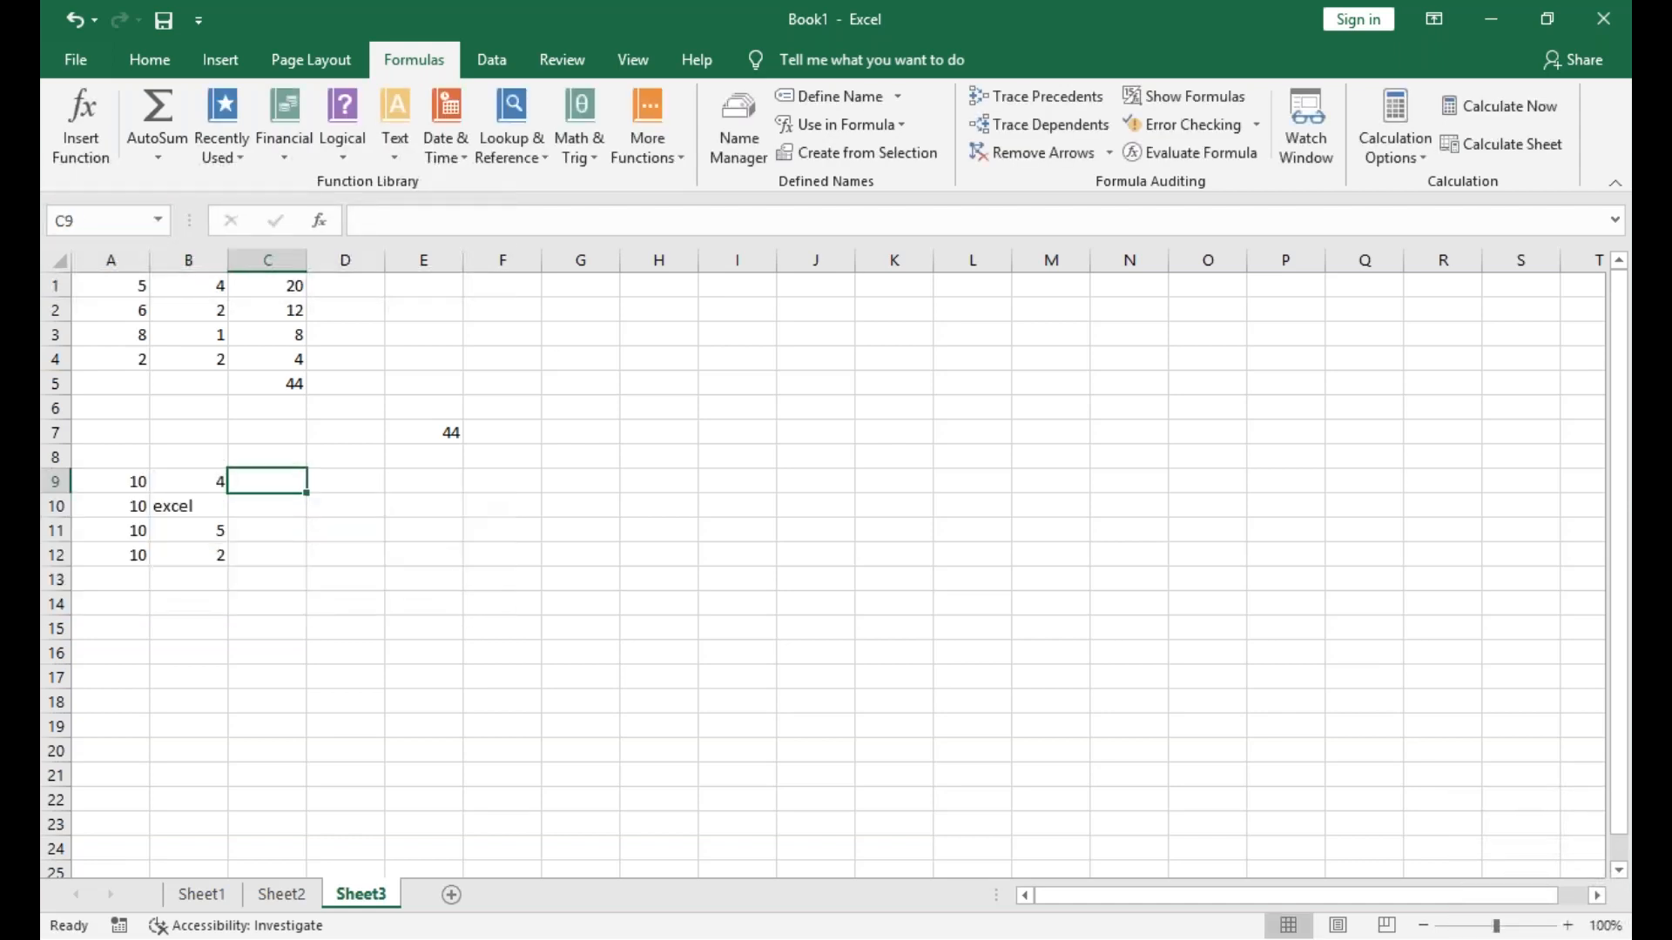
pyautogui.write('=')
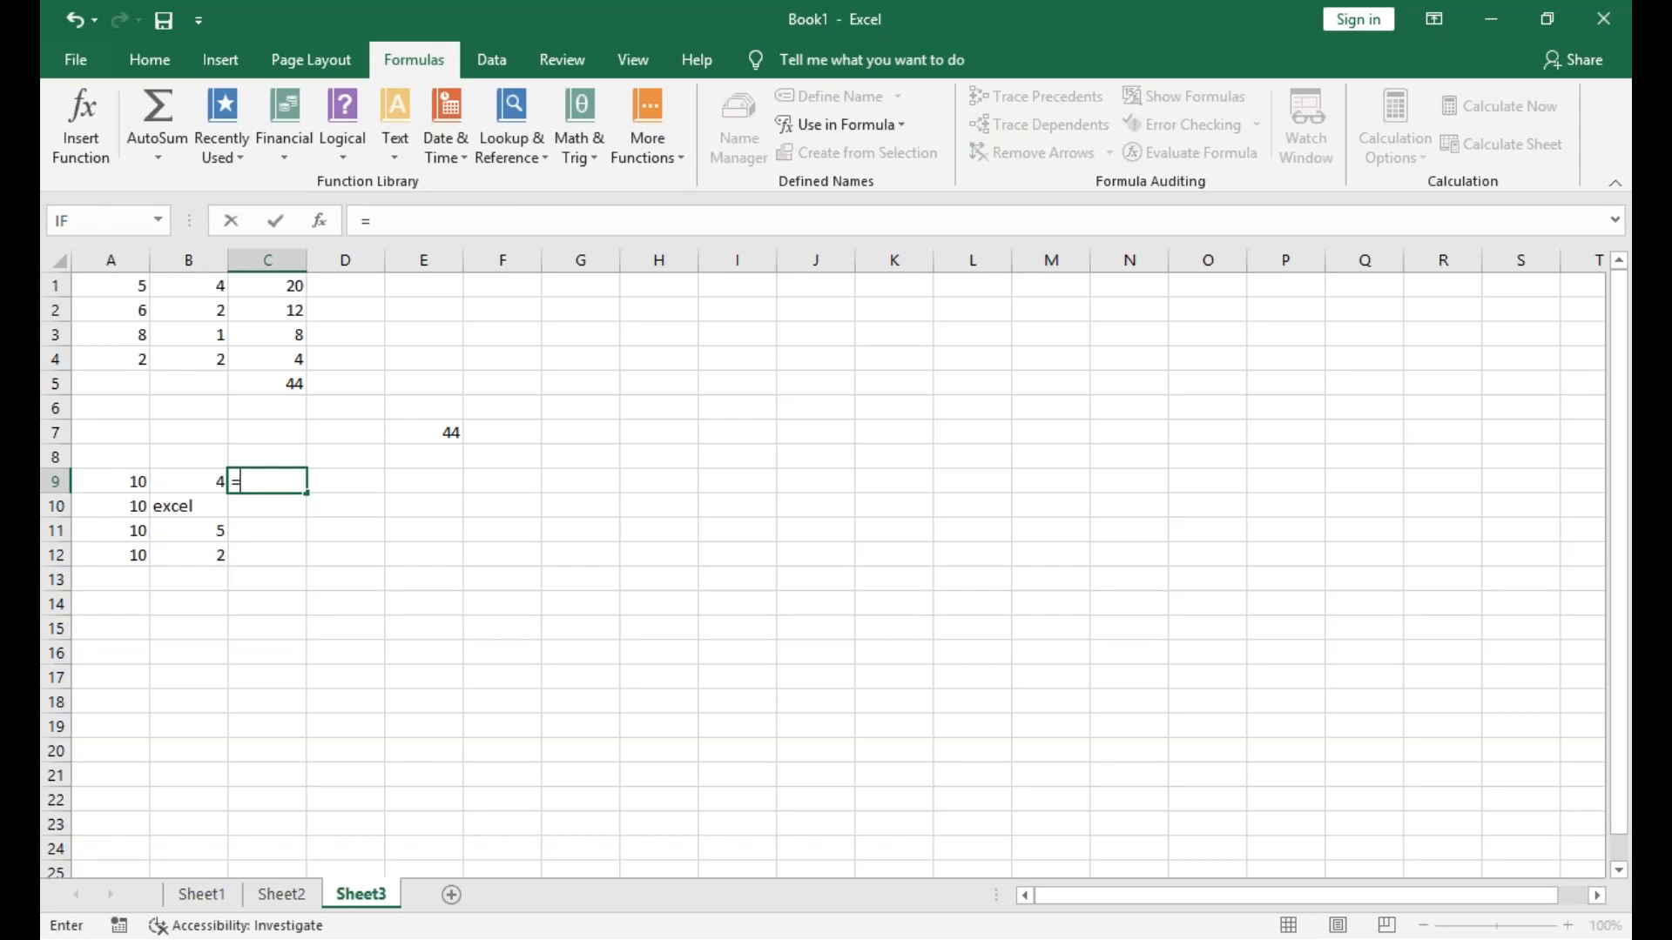
pyautogui.press('BackSpace')
# Start a SUMPRODUCT formula in cell C13 with A9:A12 as its first array.
pyautogui.press('Down')
pyautogui.press('Down')
pyautogui.press('Down')
pyautogui.press('Down')
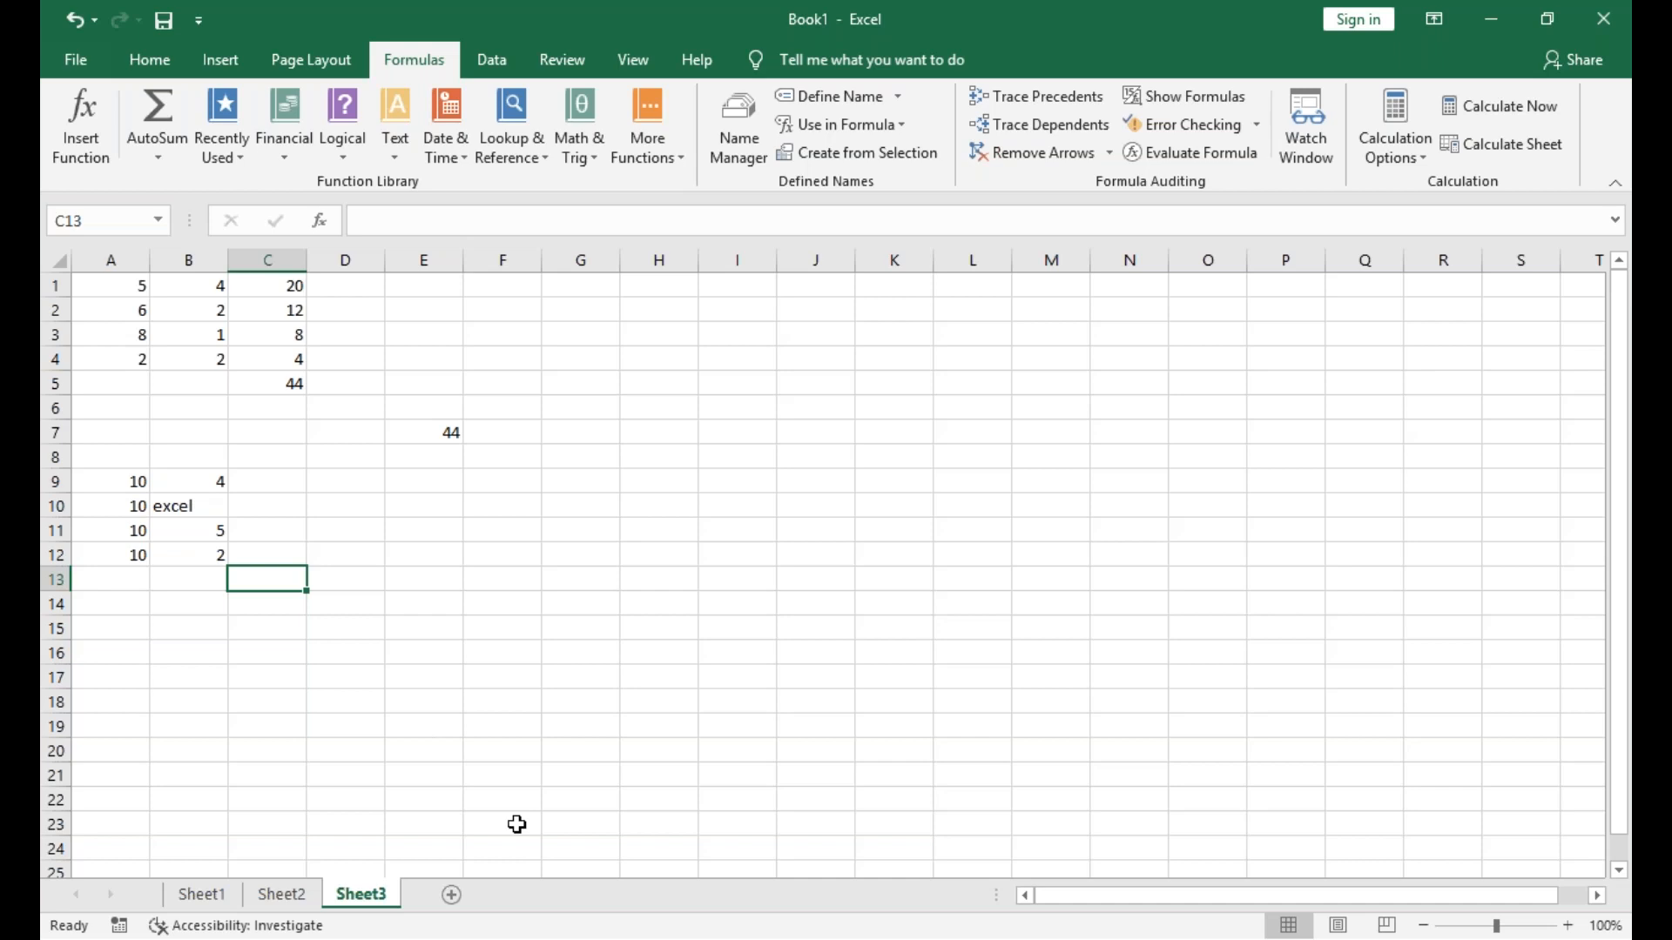
pyautogui.write('=sum')
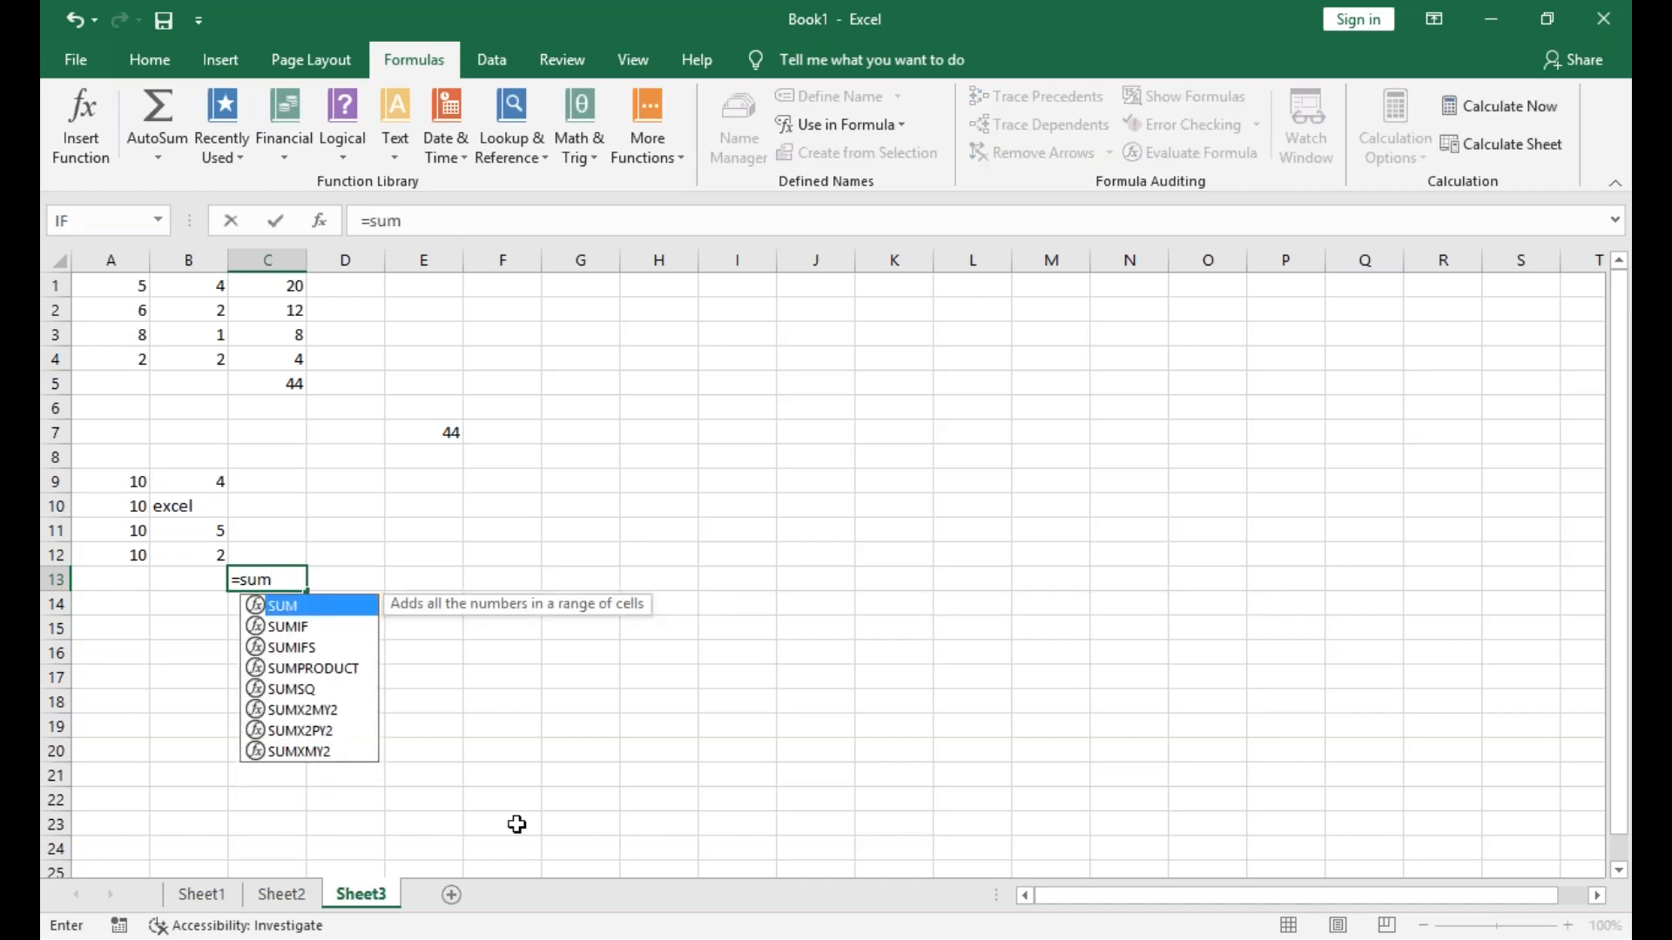
pyautogui.write('product')
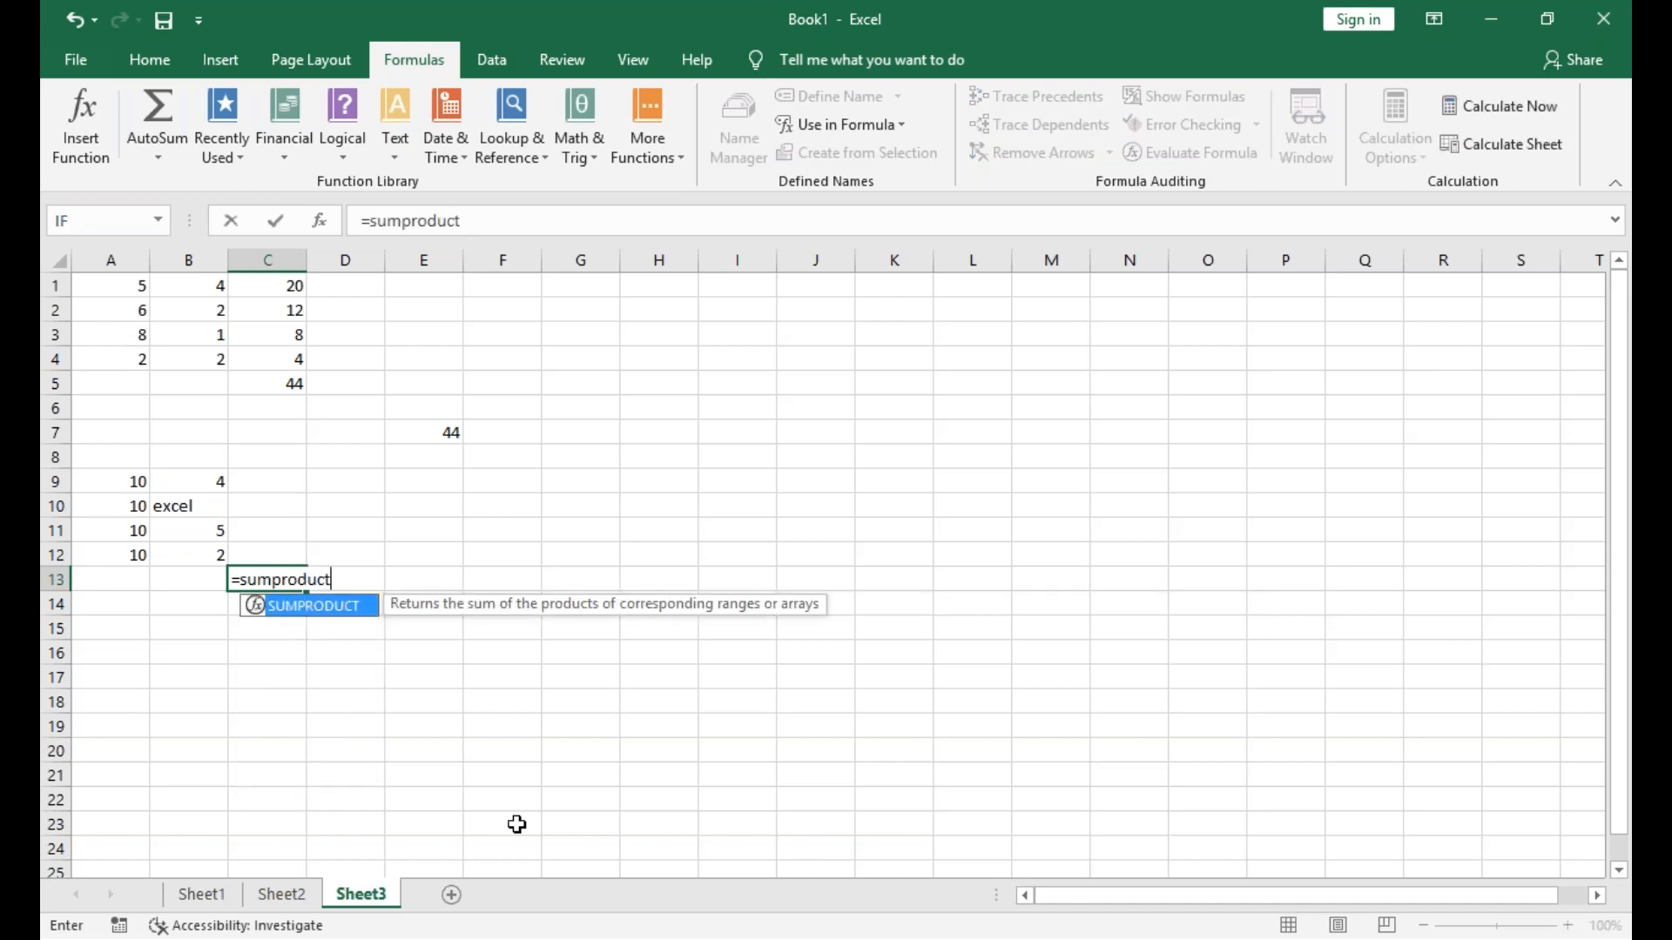
pyautogui.write('(')
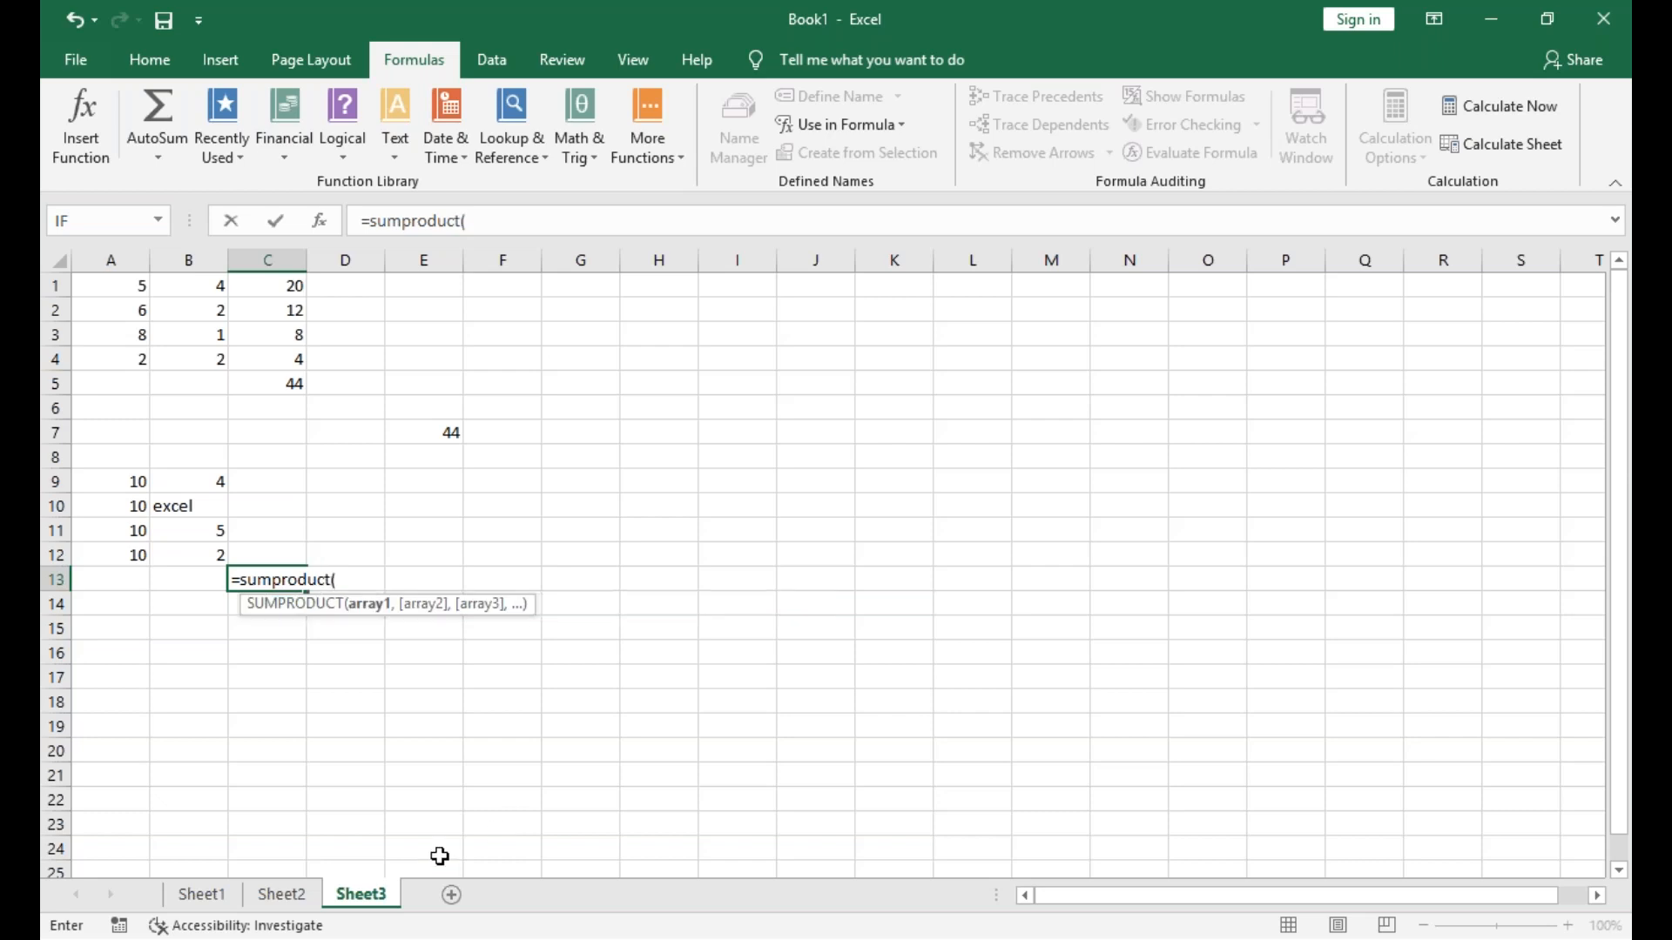
pyautogui.click(105, 485)
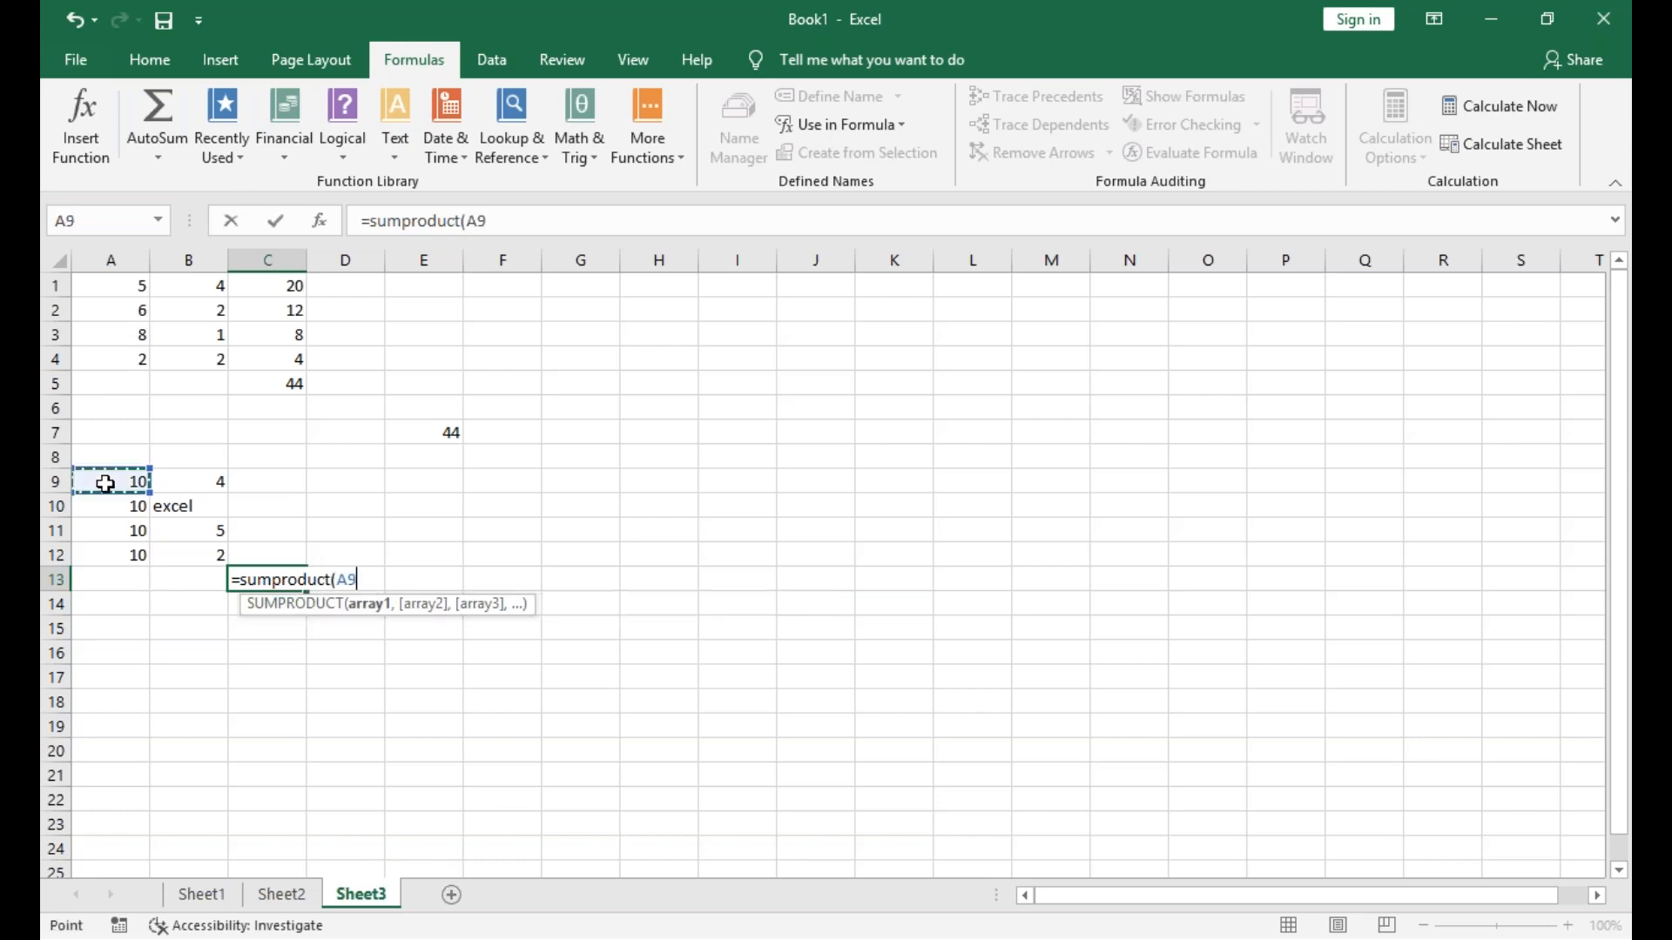
pyautogui.hotkey('shift', 'Down')
pyautogui.hotkey('shift', 'Down')
pyautogui.hotkey('shift', 'Down')
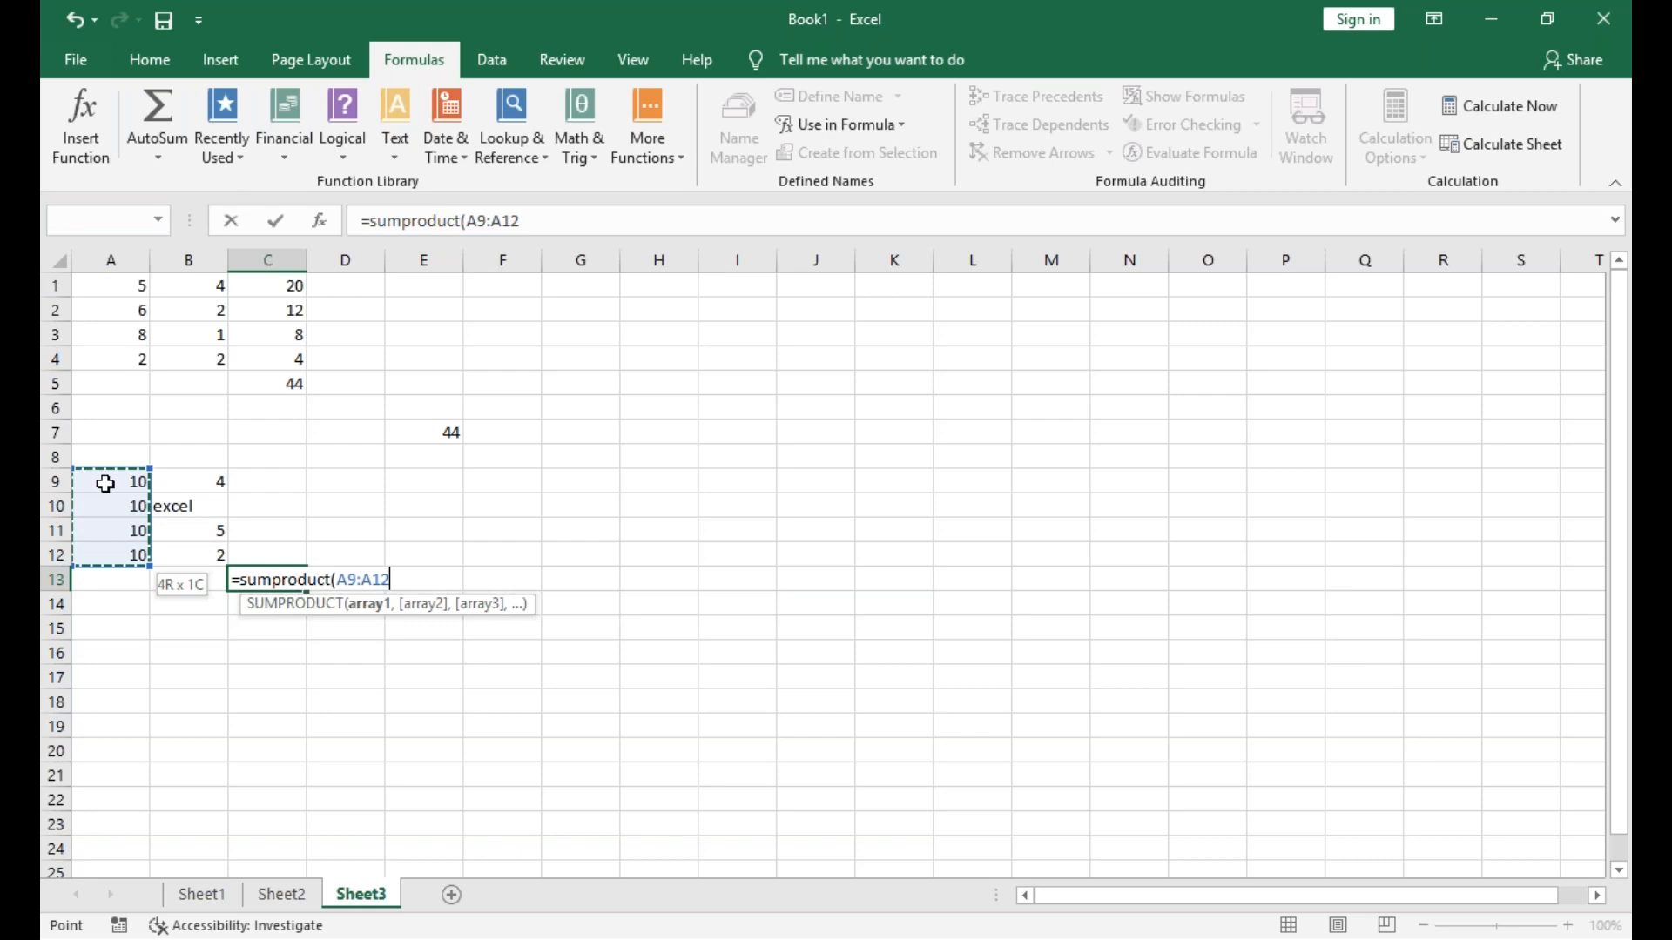
# Add B9:B12 as the second array of the SUMPRODUCT formula in C13 and complete it.
pyautogui.write(',')
pyautogui.click(211, 478)
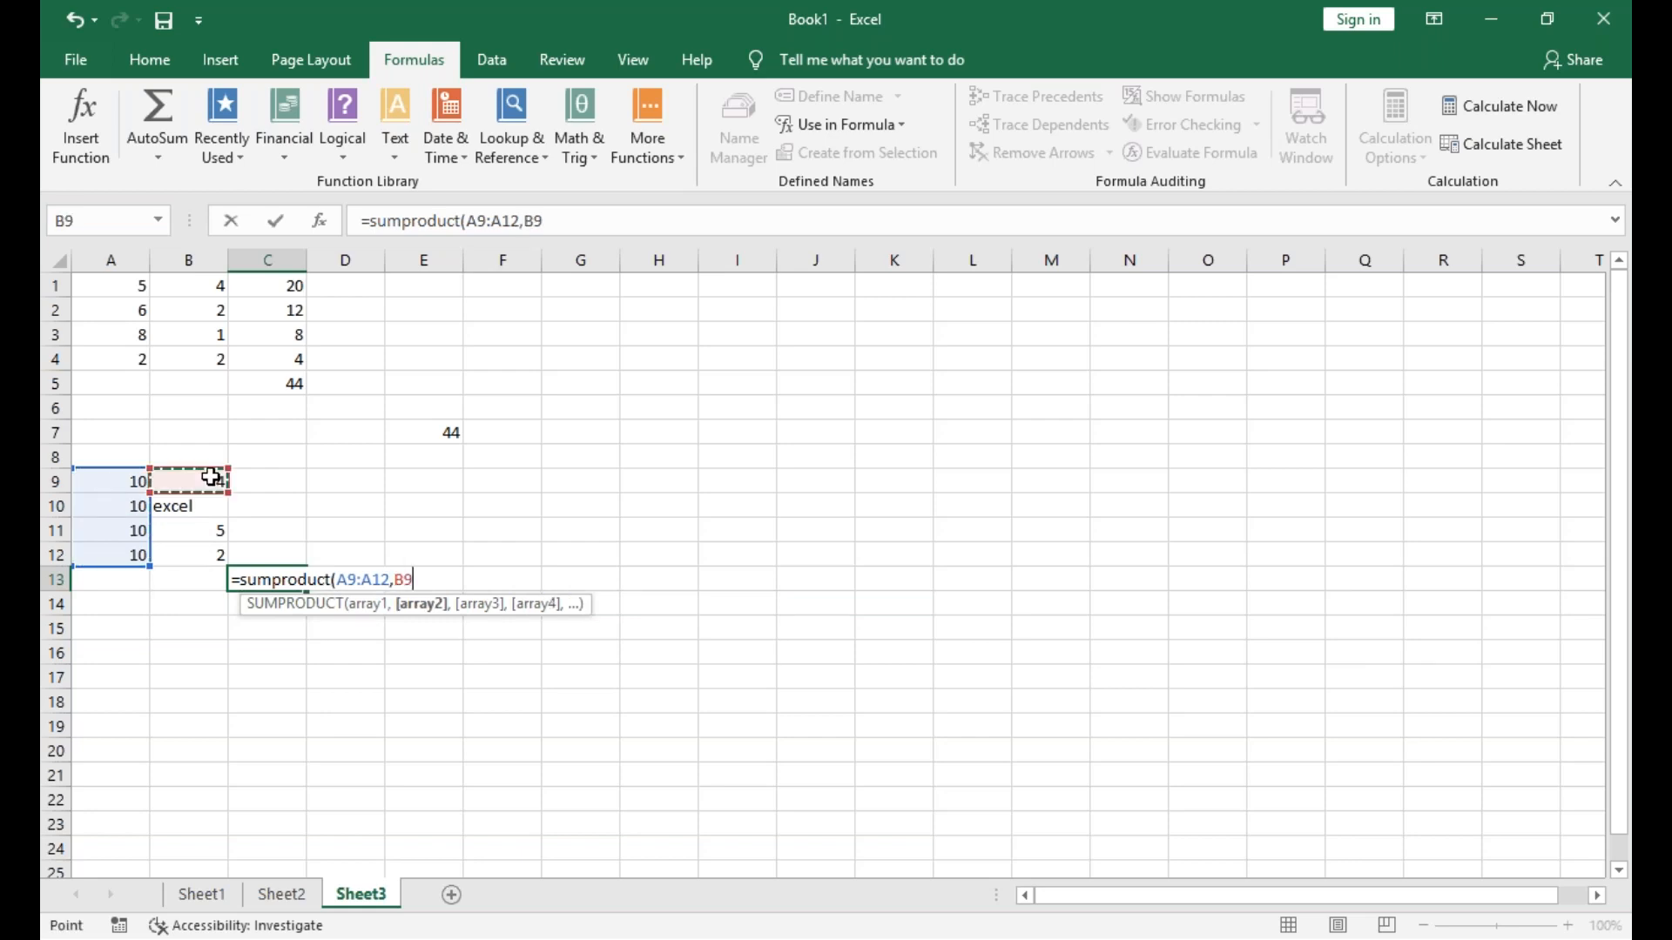
pyautogui.hotkey('shift', 'Down')
pyautogui.hotkey('shift', 'Down')
pyautogui.hotkey('shift', 'Down')
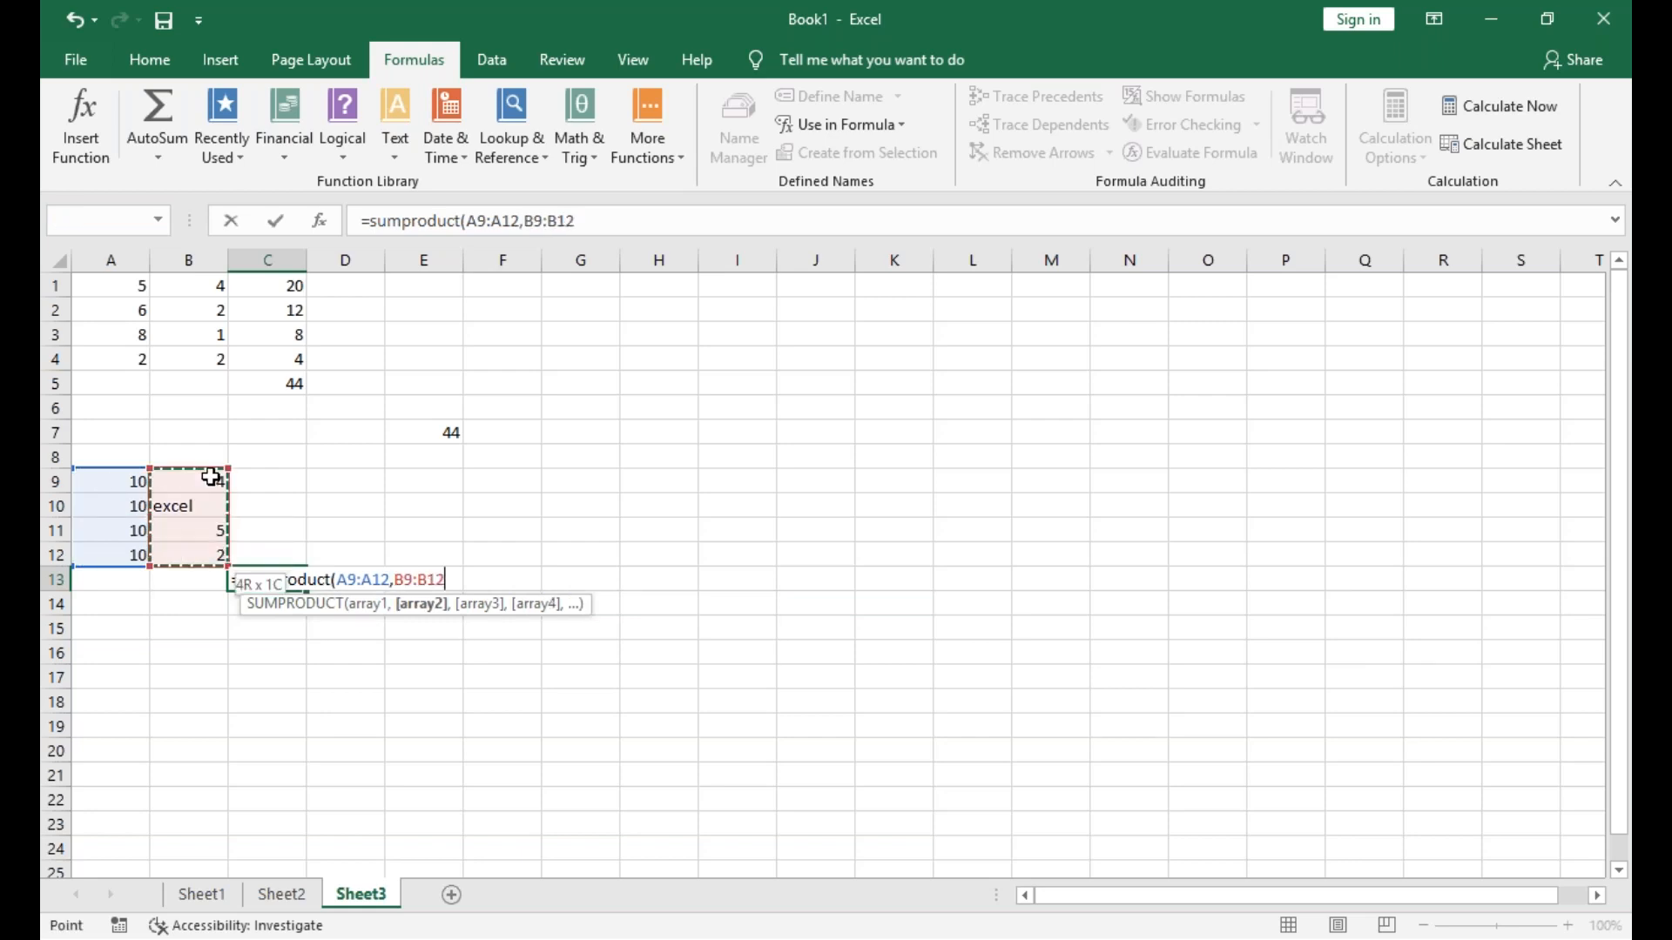
pyautogui.press('Return')
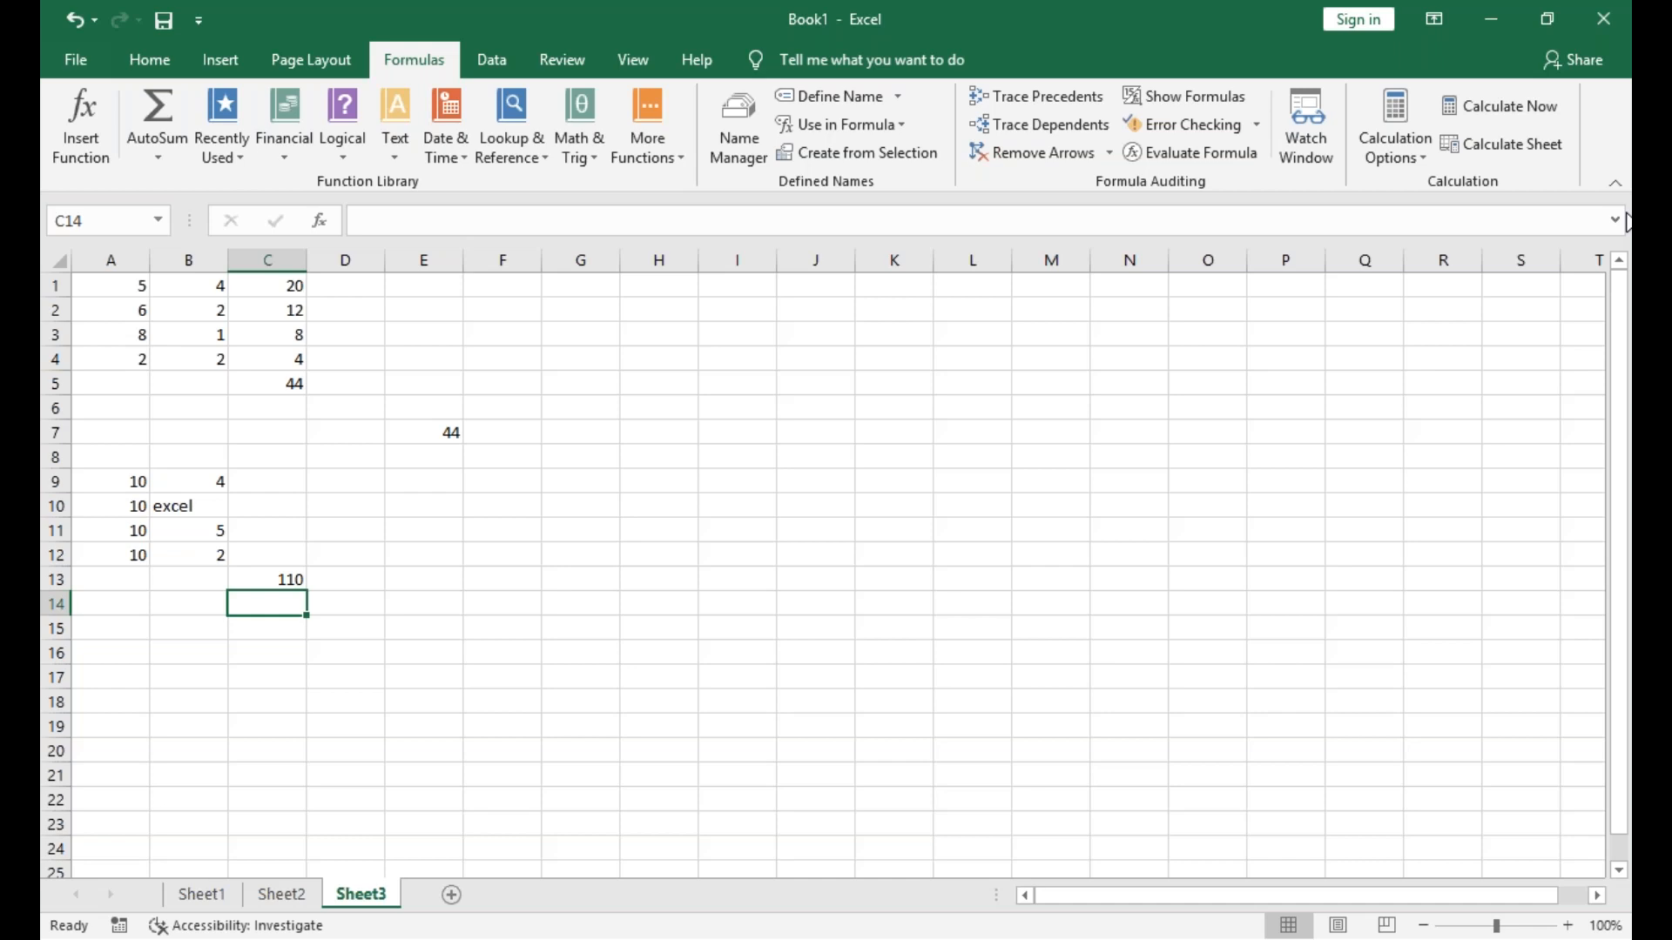
# Open the recent workbook lookup data.xlsx and return to Book1.
pyautogui.click(79, 50)
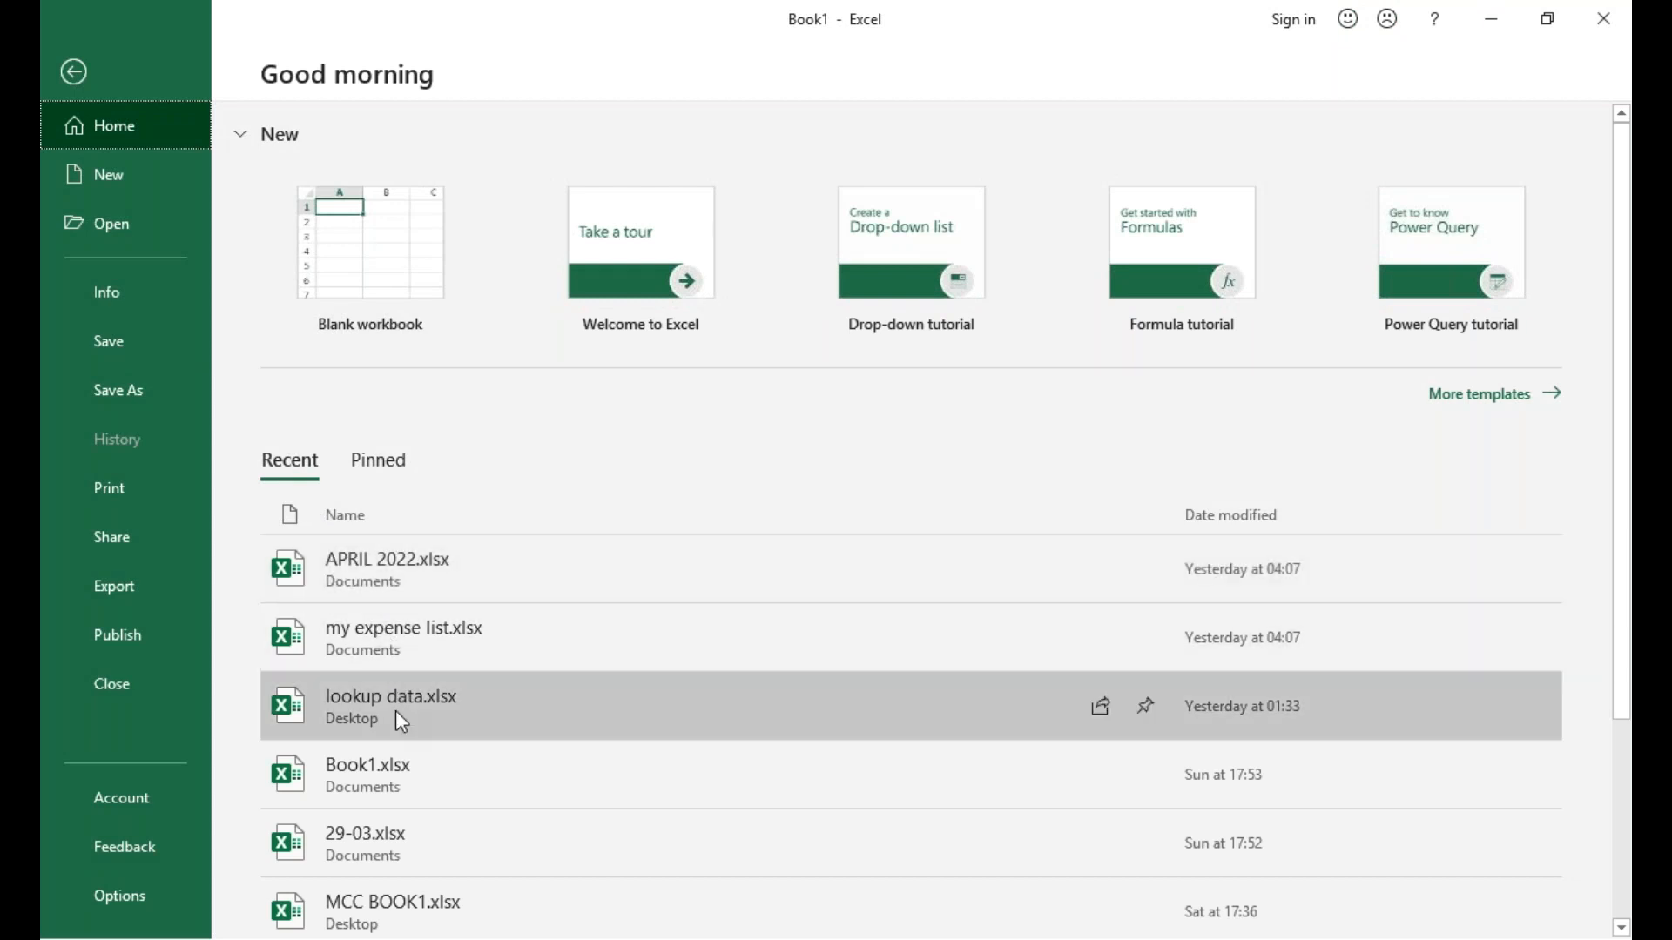
pyautogui.click(395, 711)
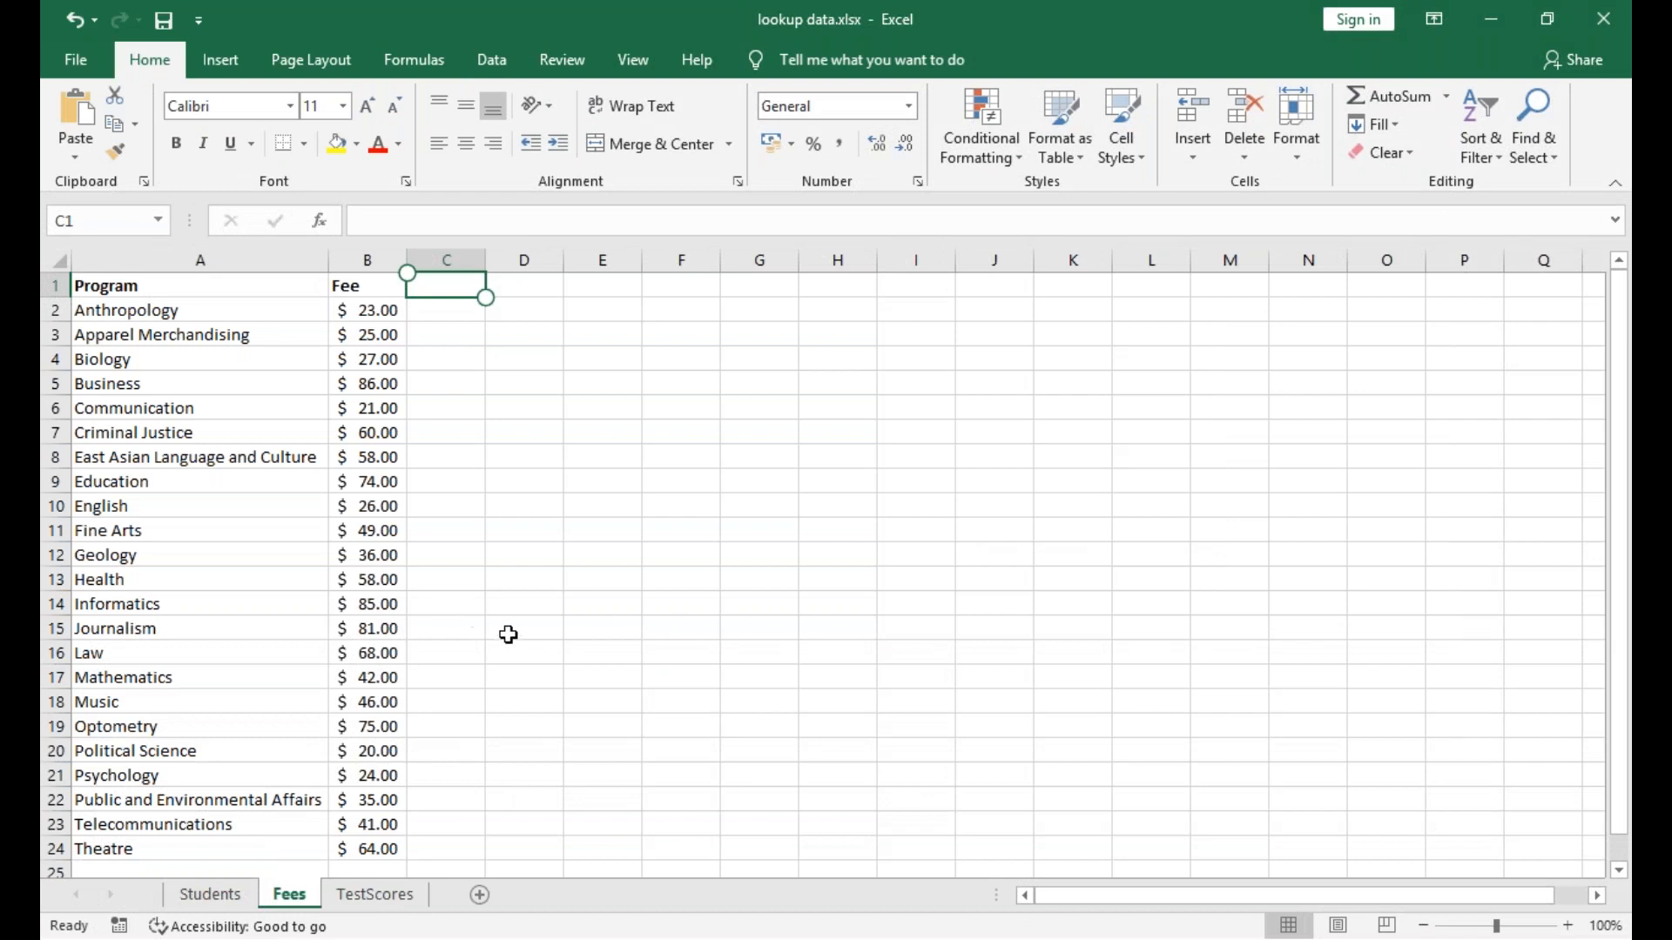
pyautogui.click(103, 75)
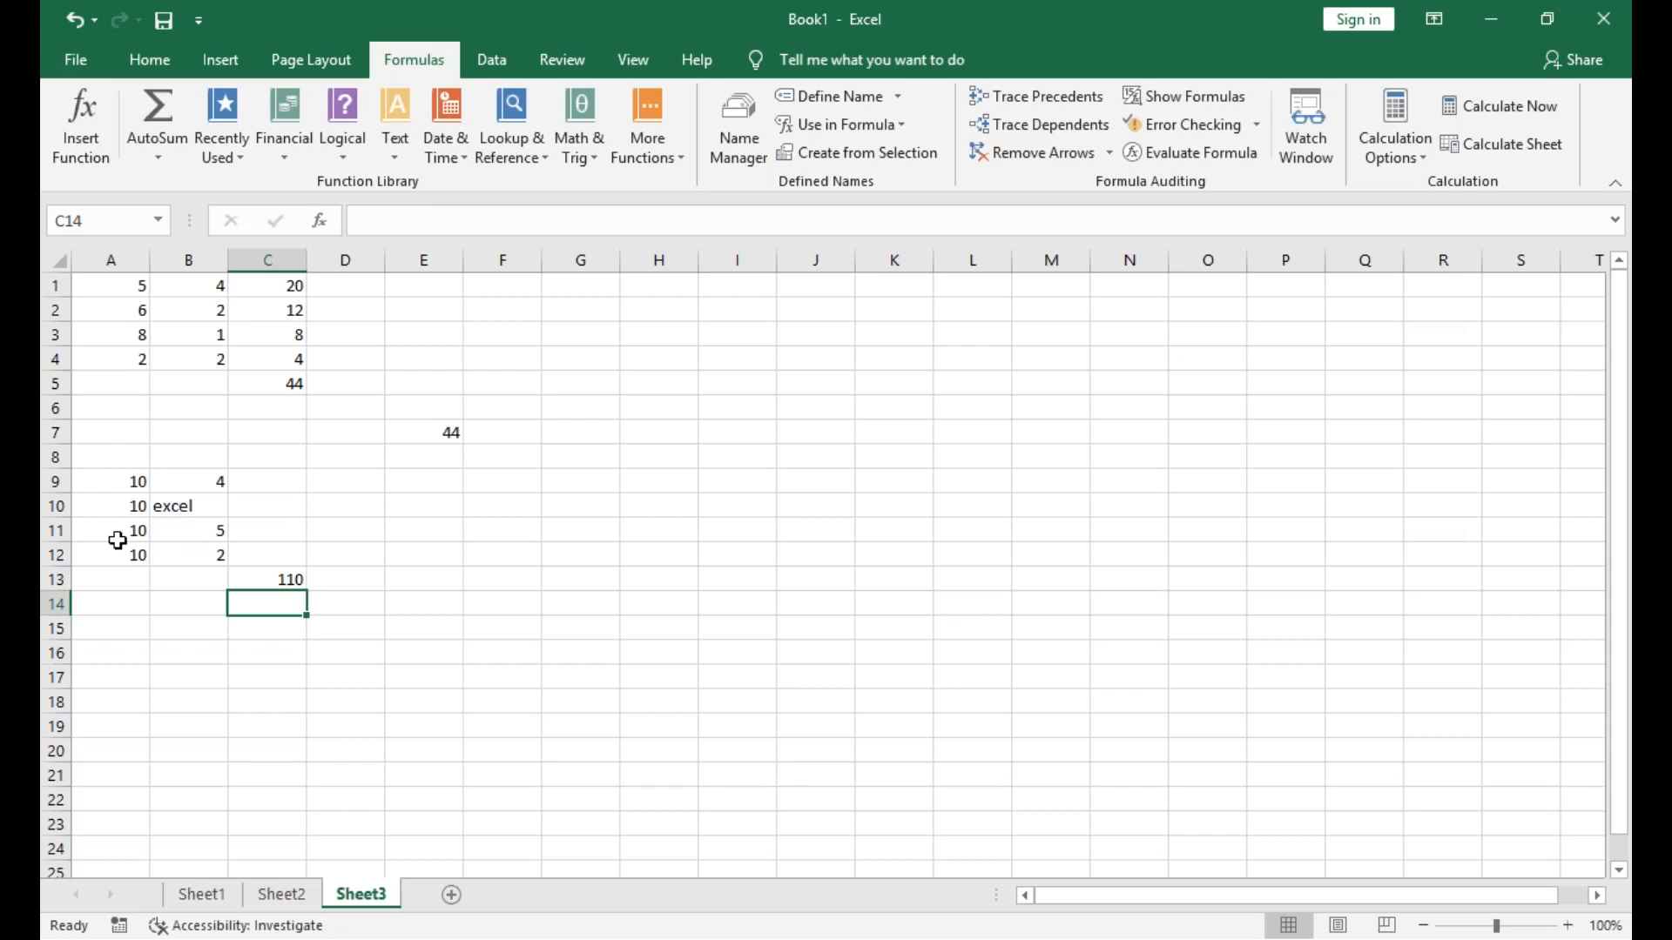
# Review the text entry in cell B10 and the SUMPRODUCT formula in C13.
pyautogui.click(202, 509)
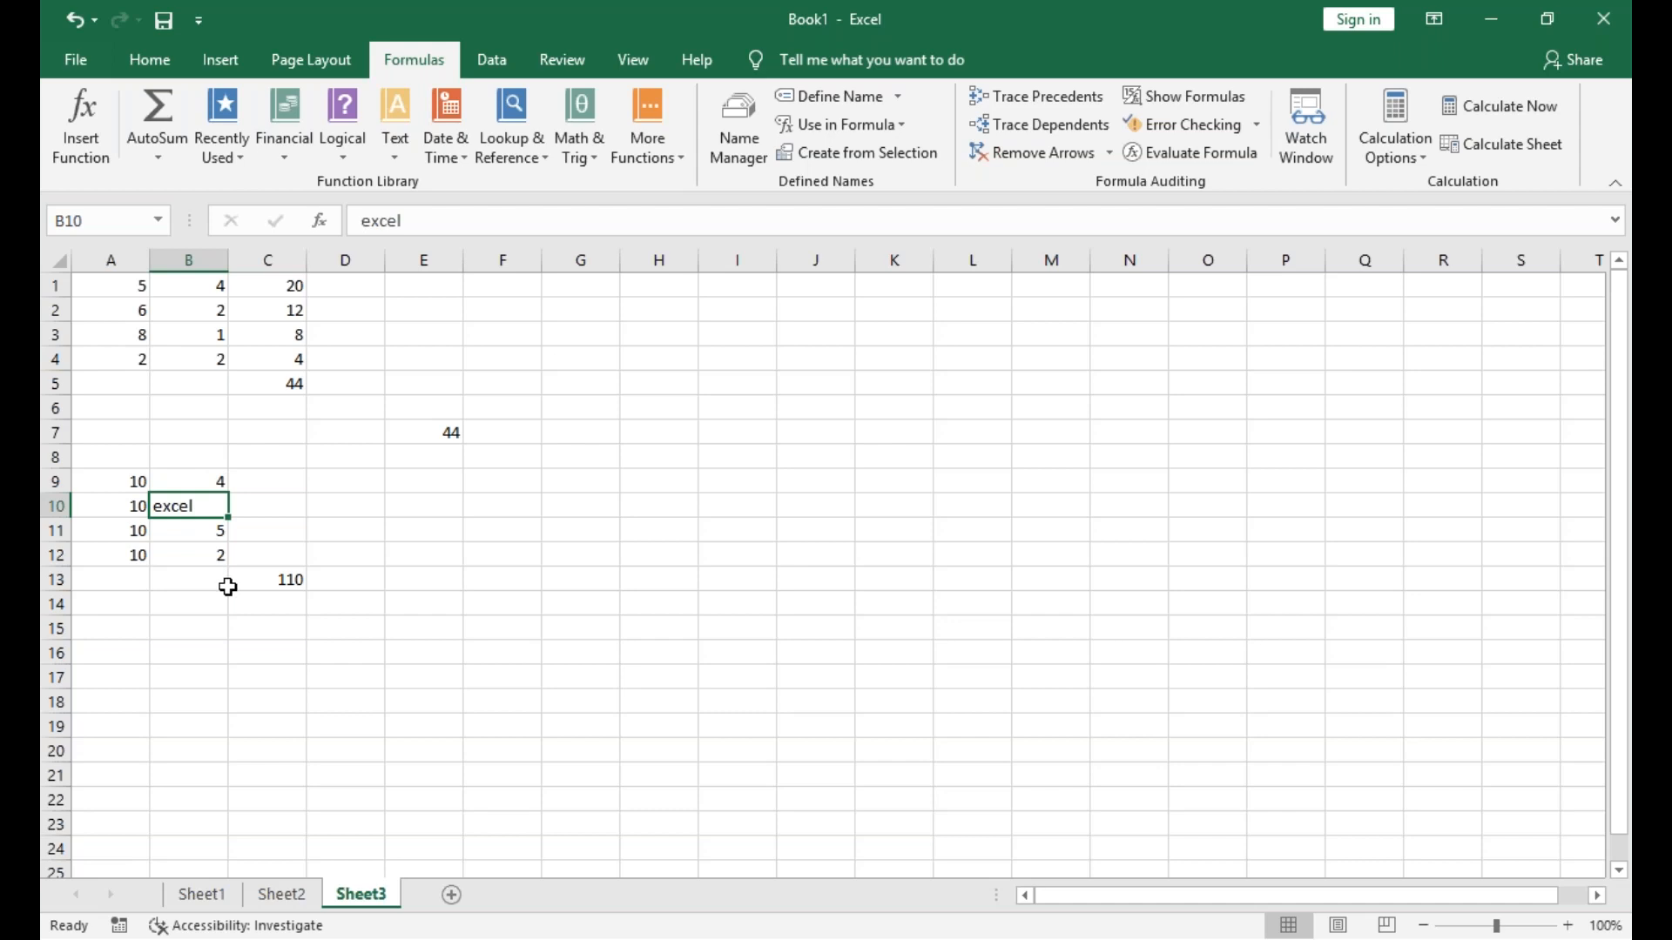
pyautogui.click(281, 582)
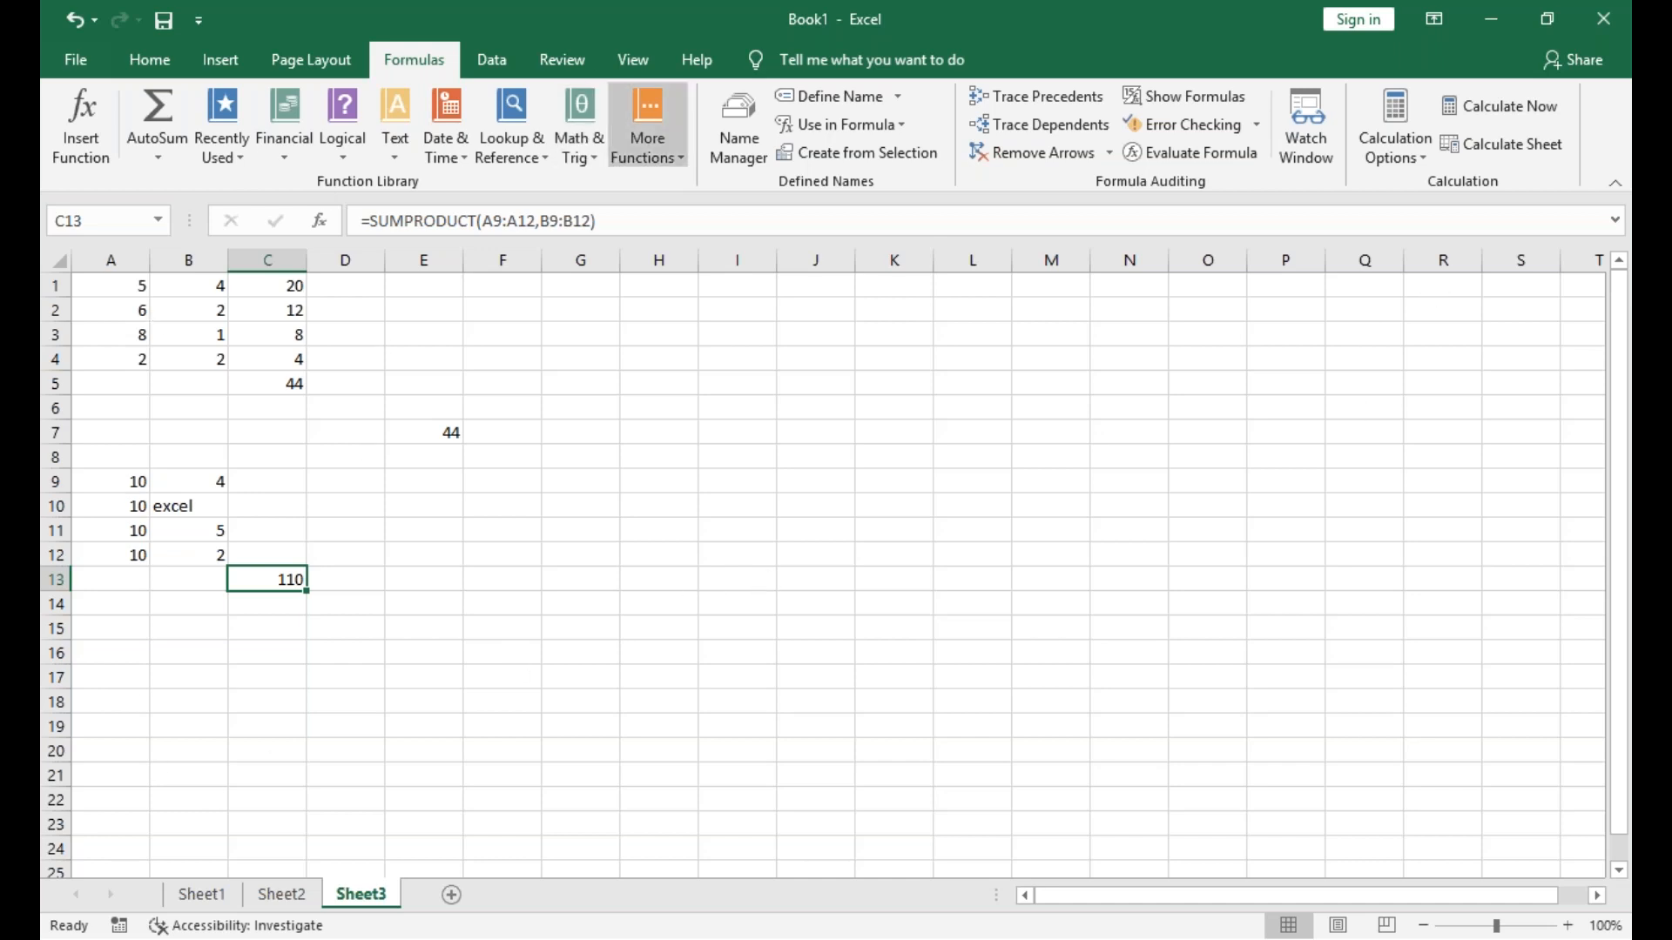
# Open the recent workbook lookup data.xlsx and show the beginning of the student table on the Students sheet.
pyautogui.click(81, 68)
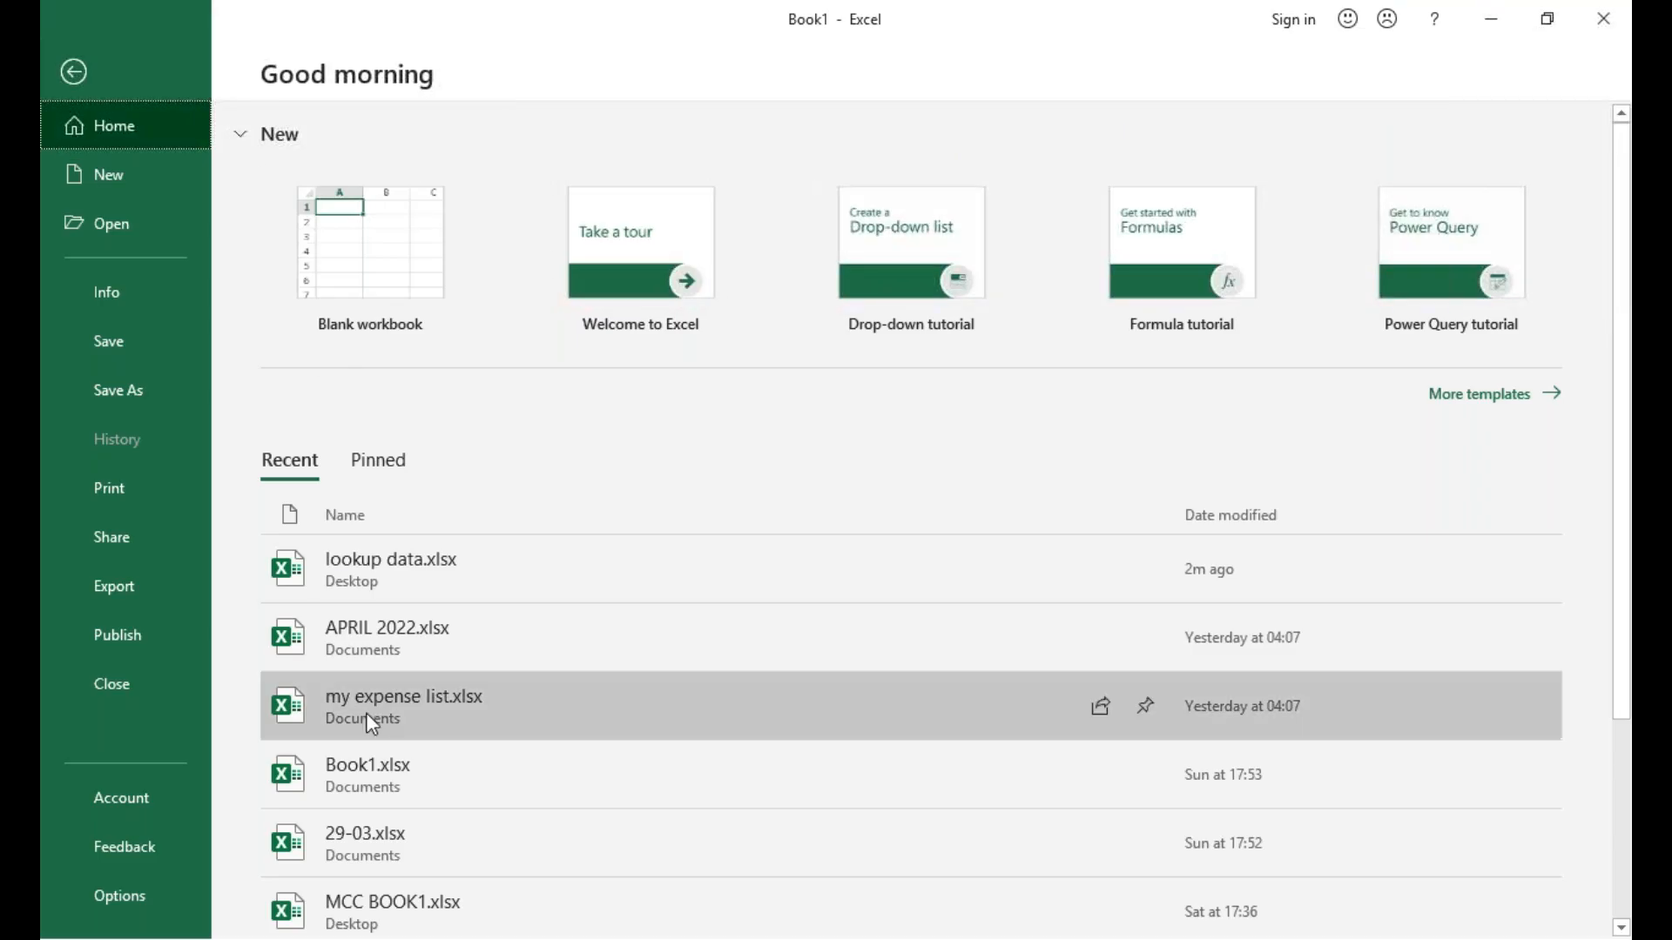
pyautogui.click(410, 588)
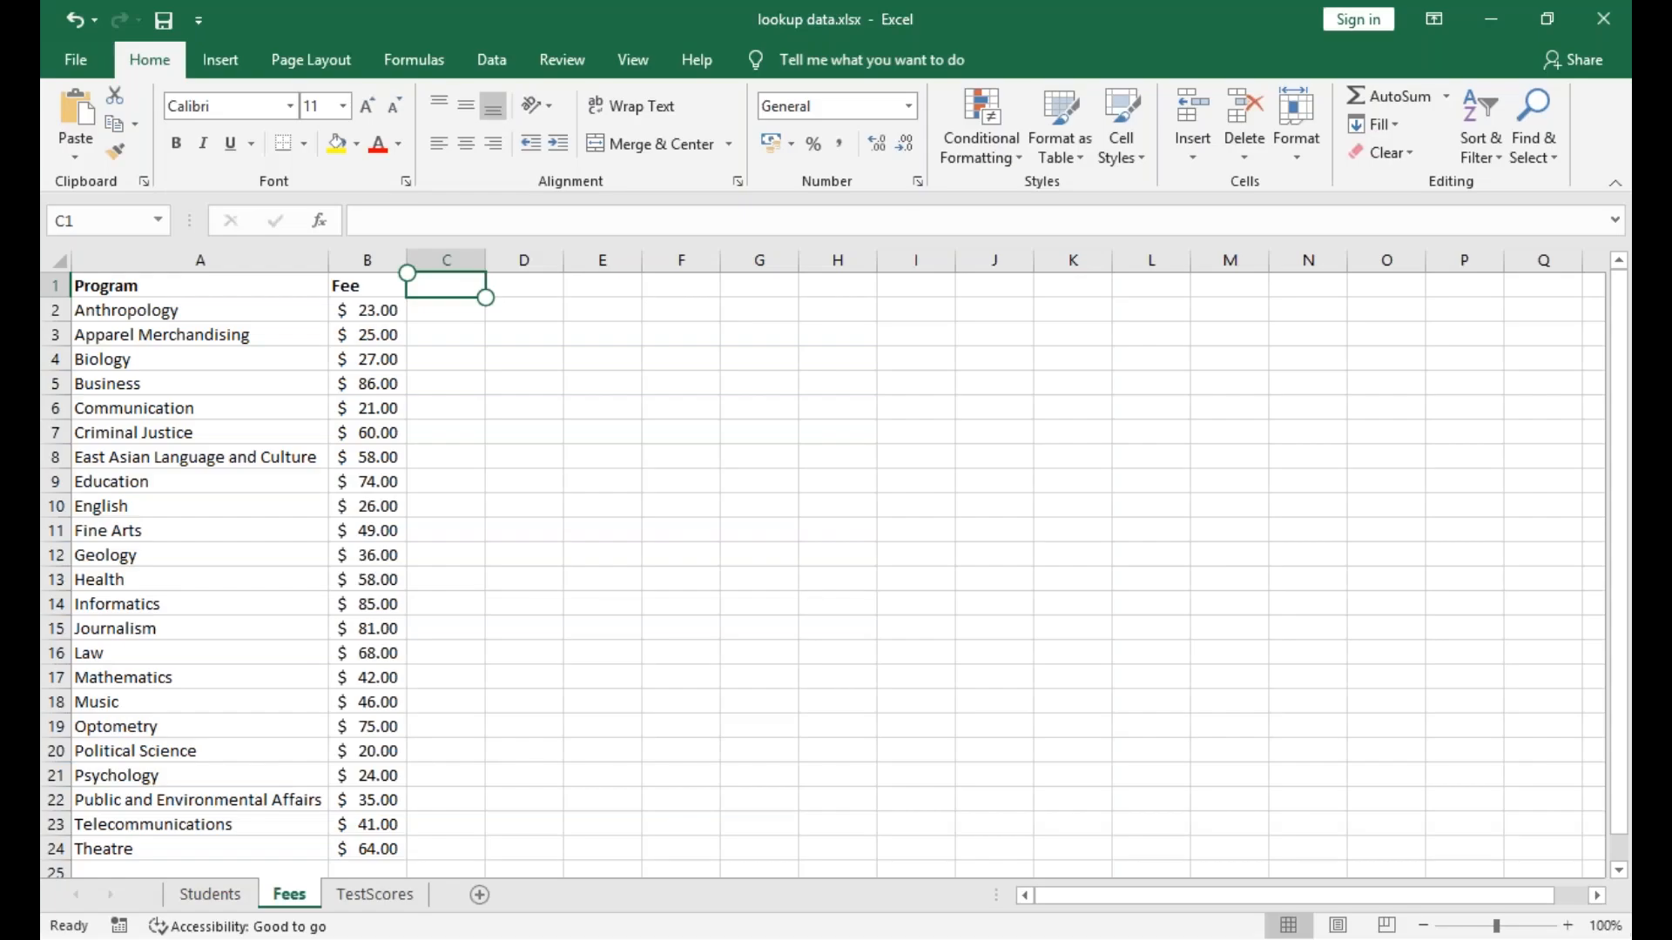
pyautogui.click(212, 895)
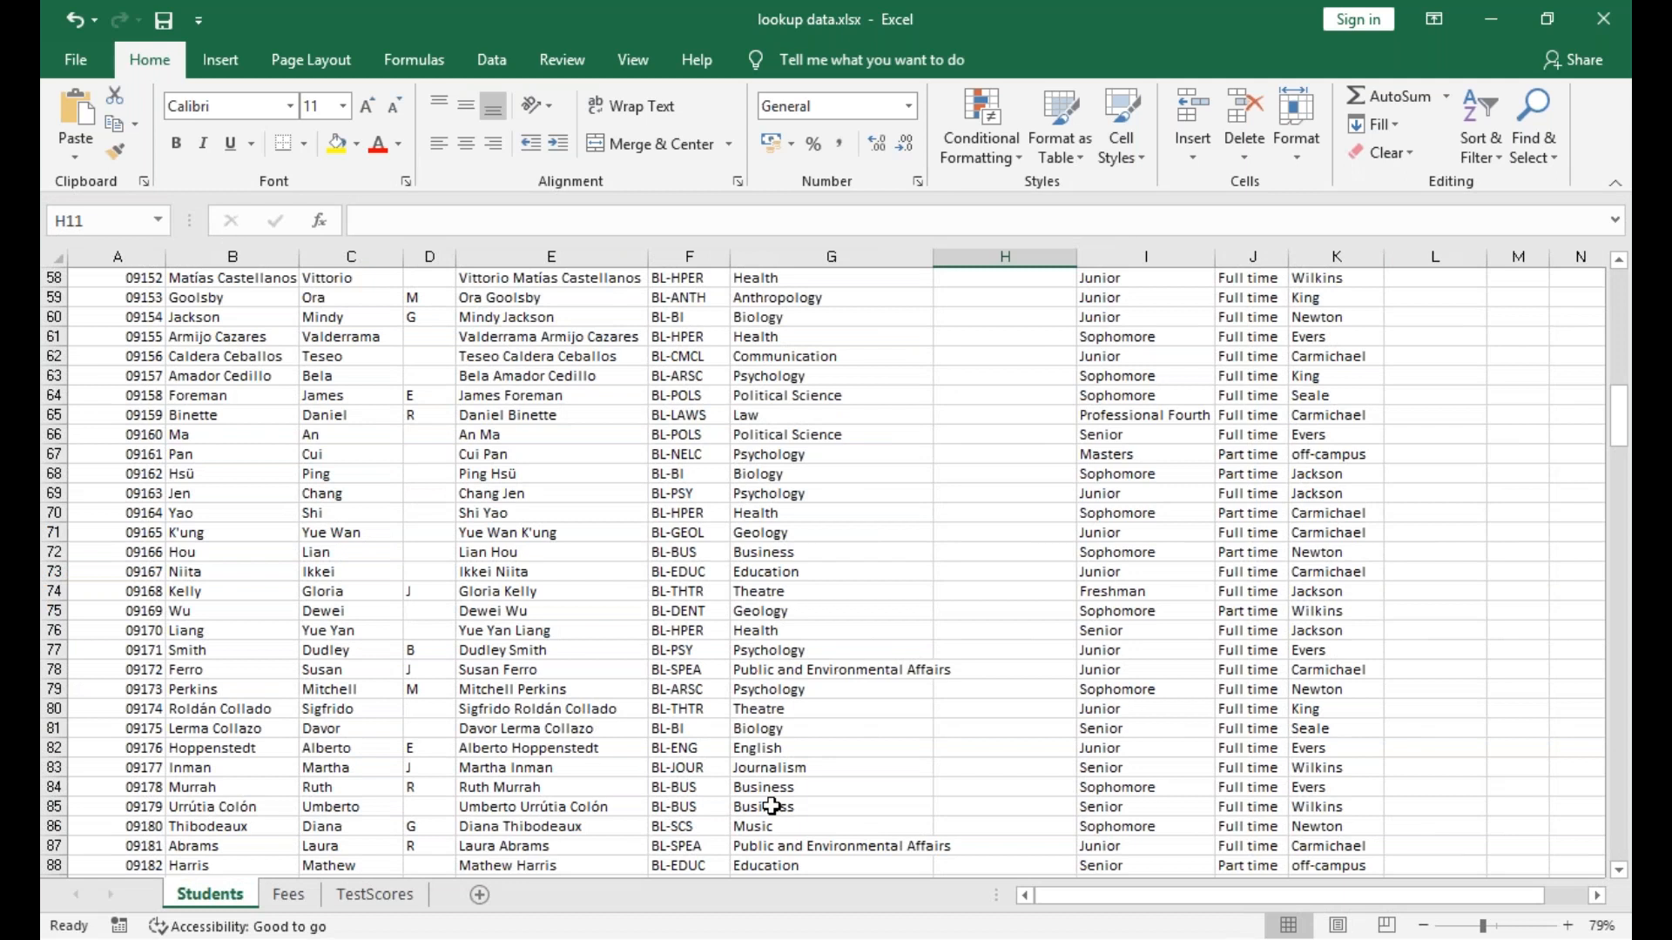
pyautogui.scroll(13, 771, 807)
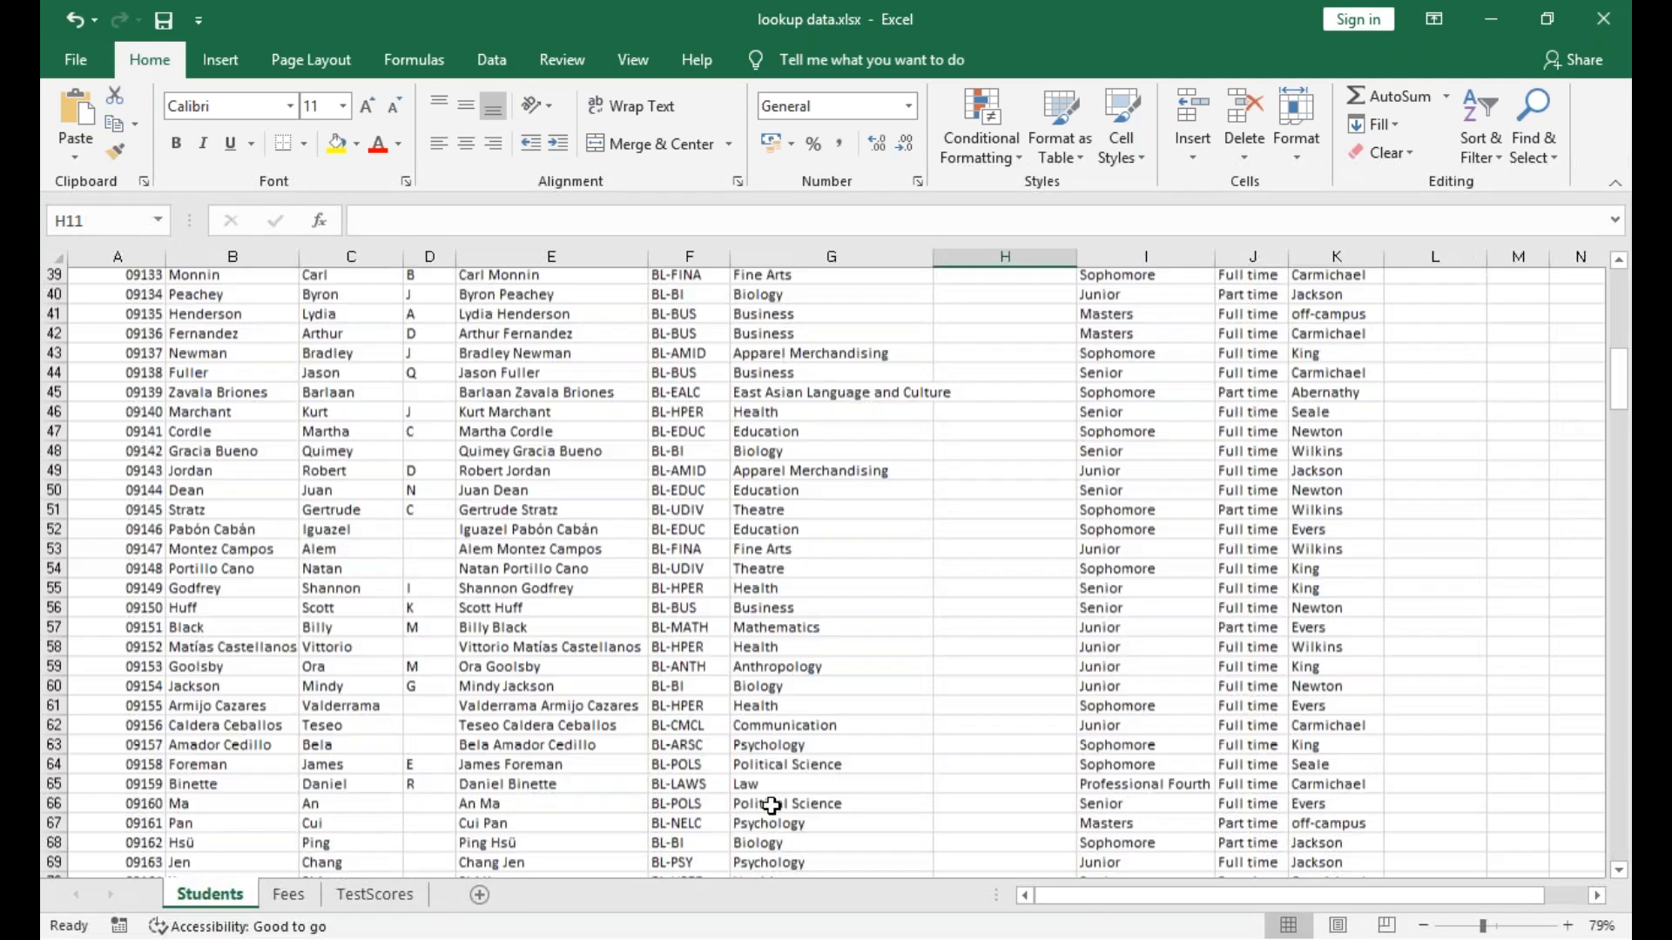
pyautogui.scroll(6, 772, 806)
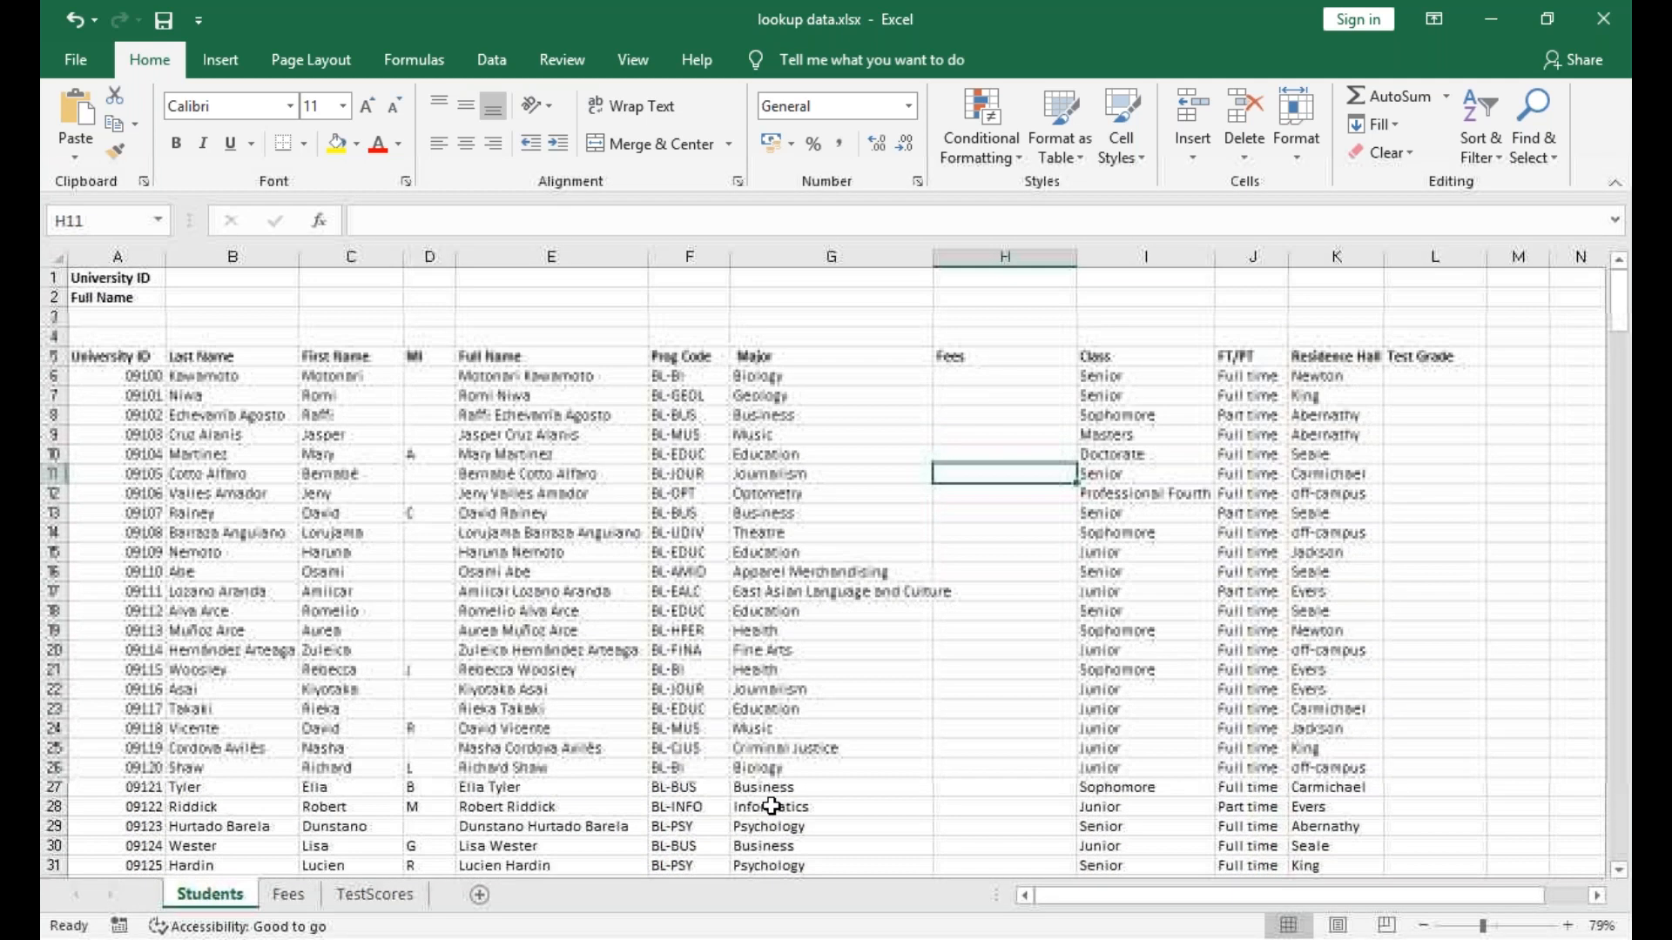
pyautogui.click(771, 807)
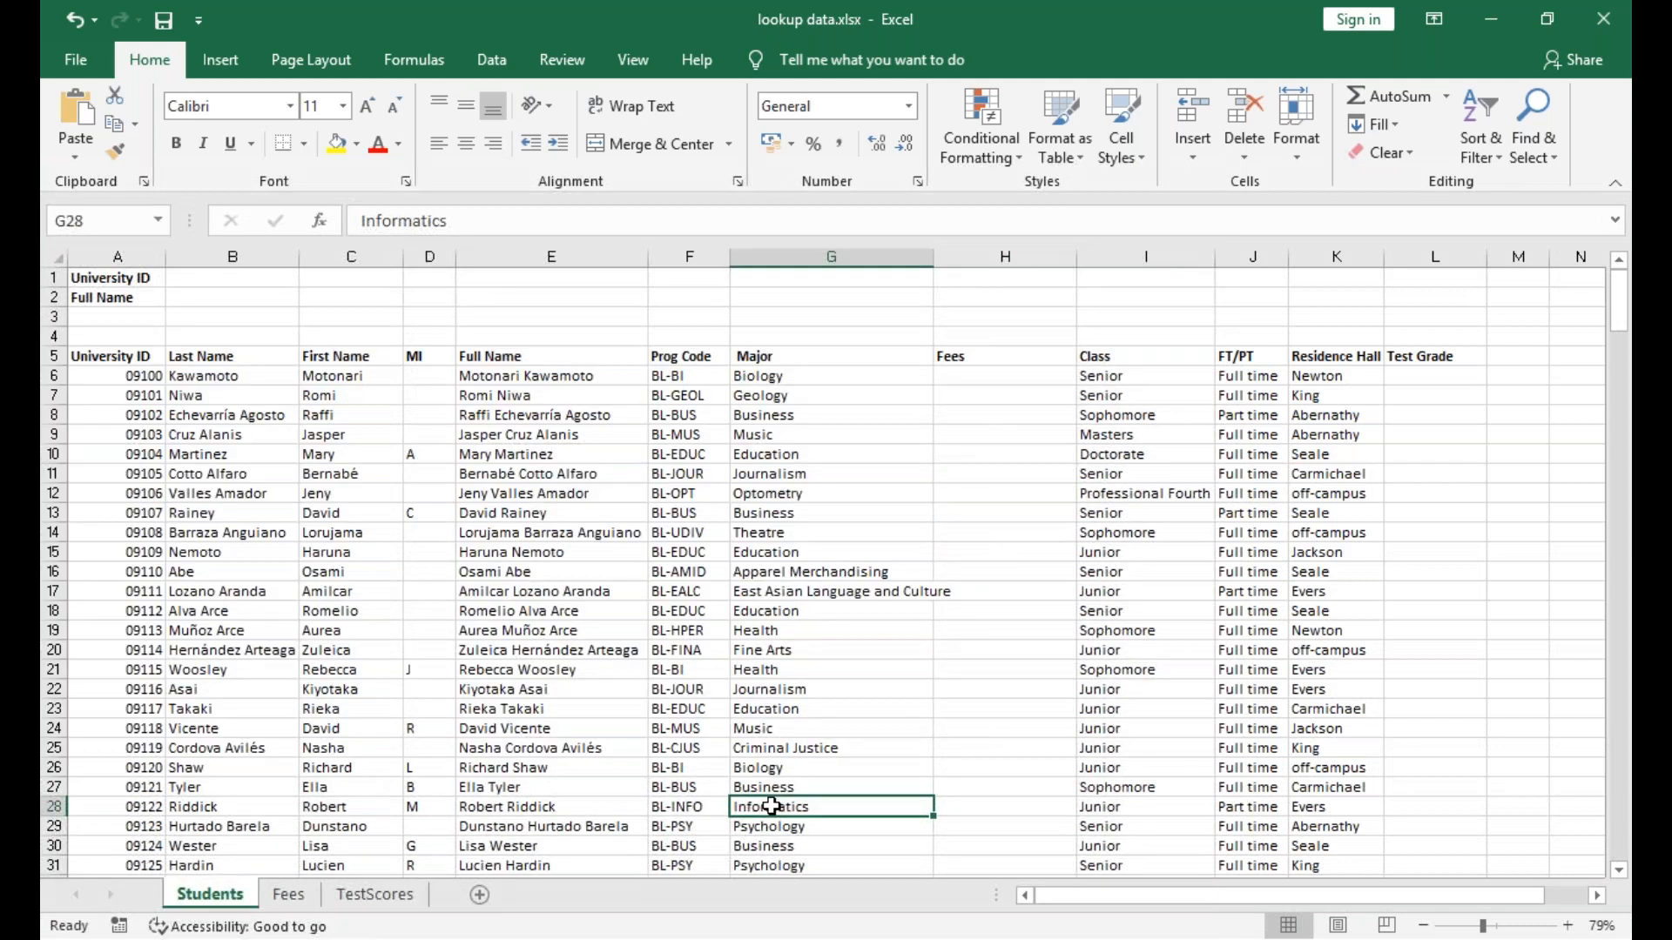
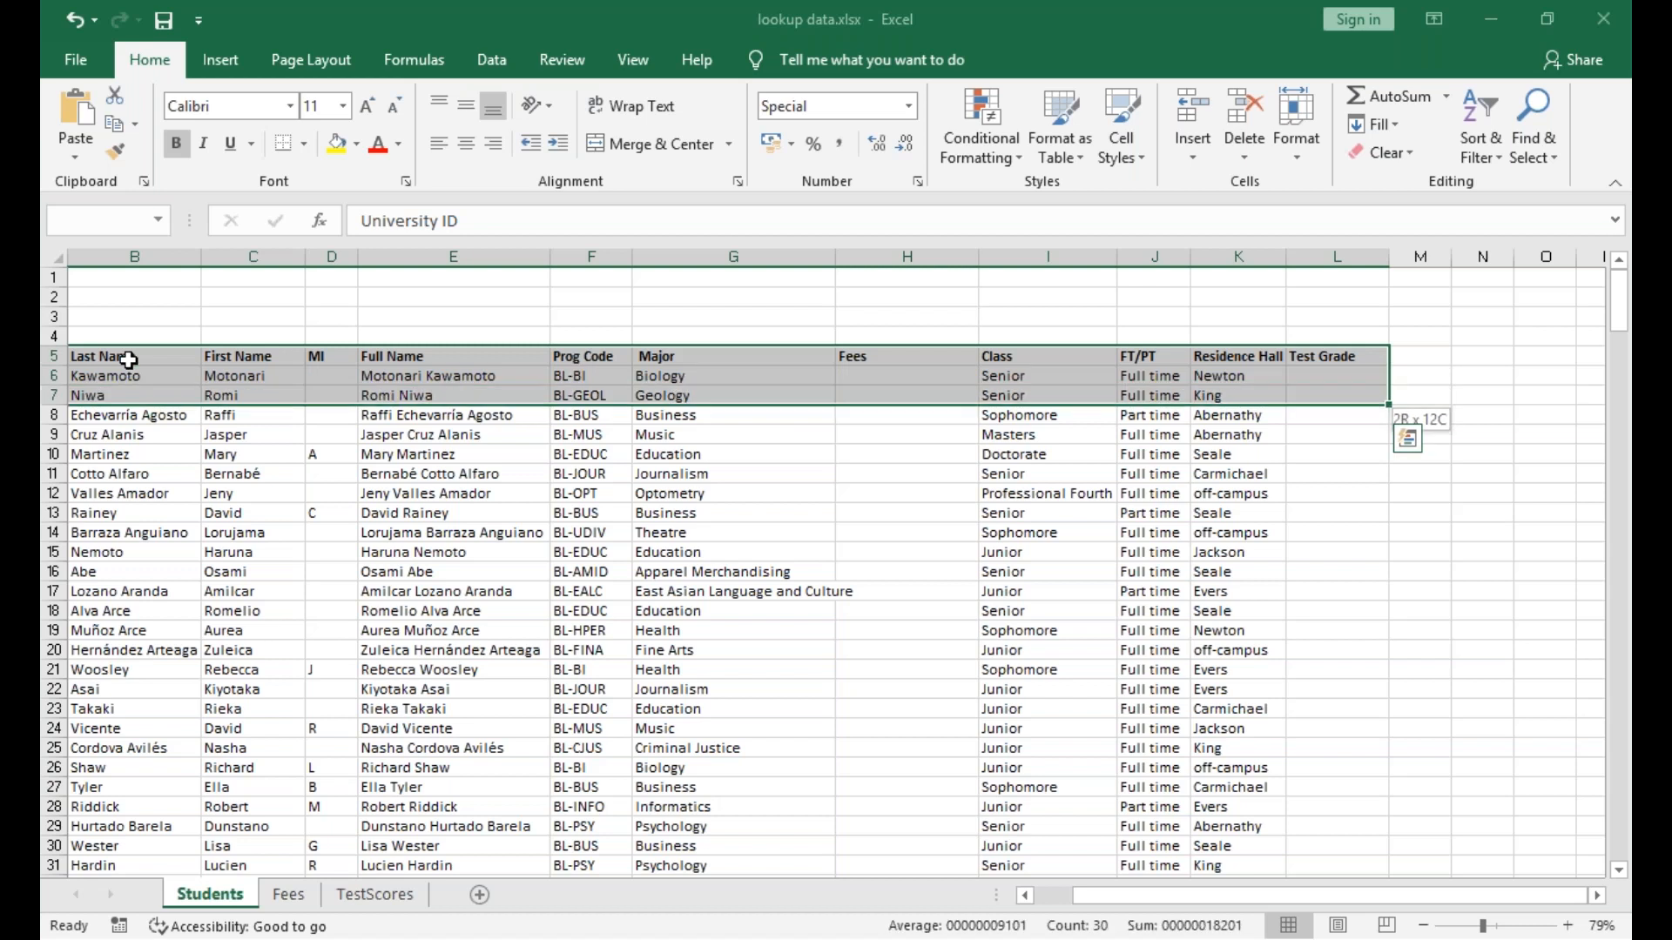
# Start a VLOOKUP formula in cell M6 with A30 as the lookup value.
pyautogui.hotkey('shift', 'Right')
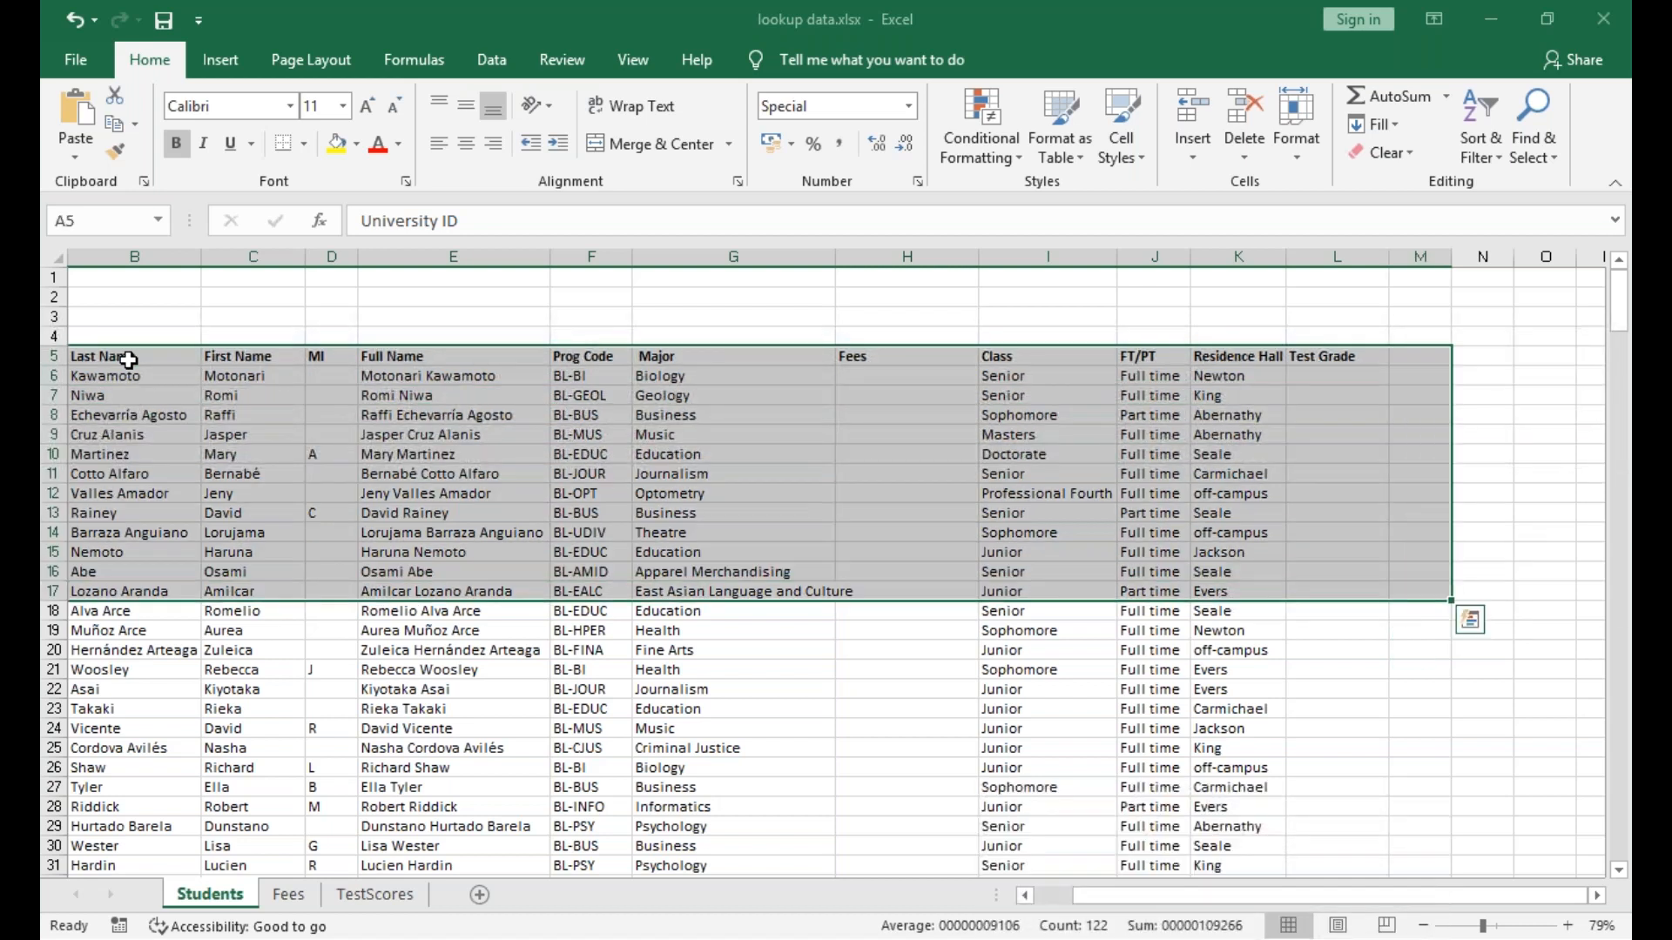
pyautogui.click(1399, 375)
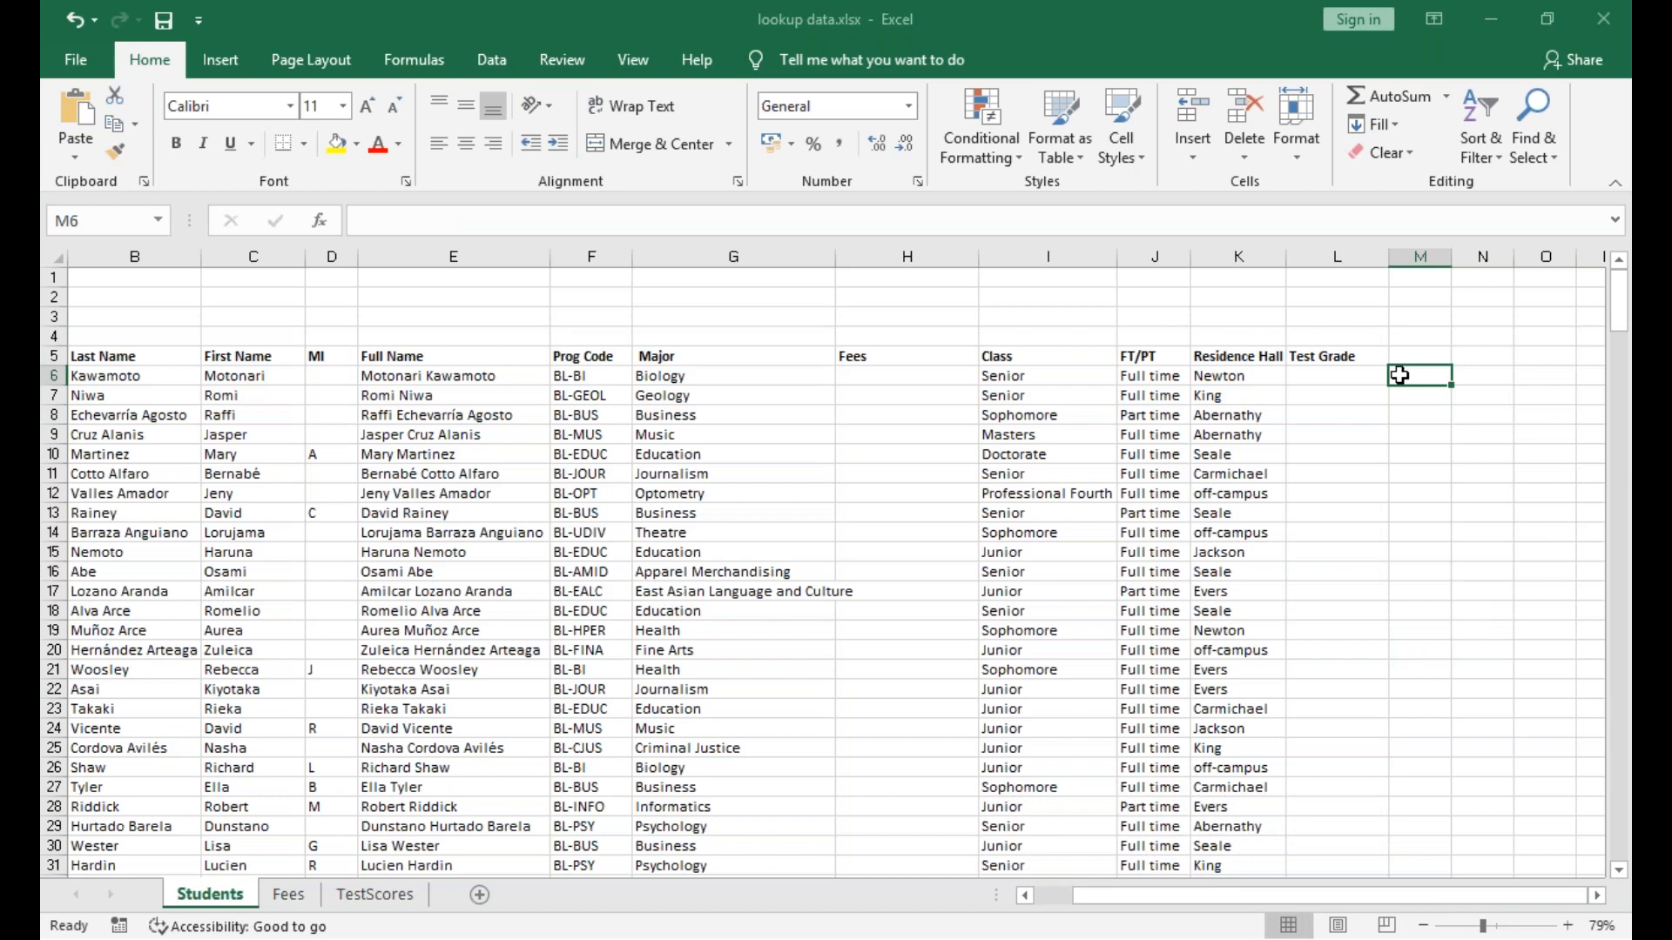
pyautogui.write('=vl')
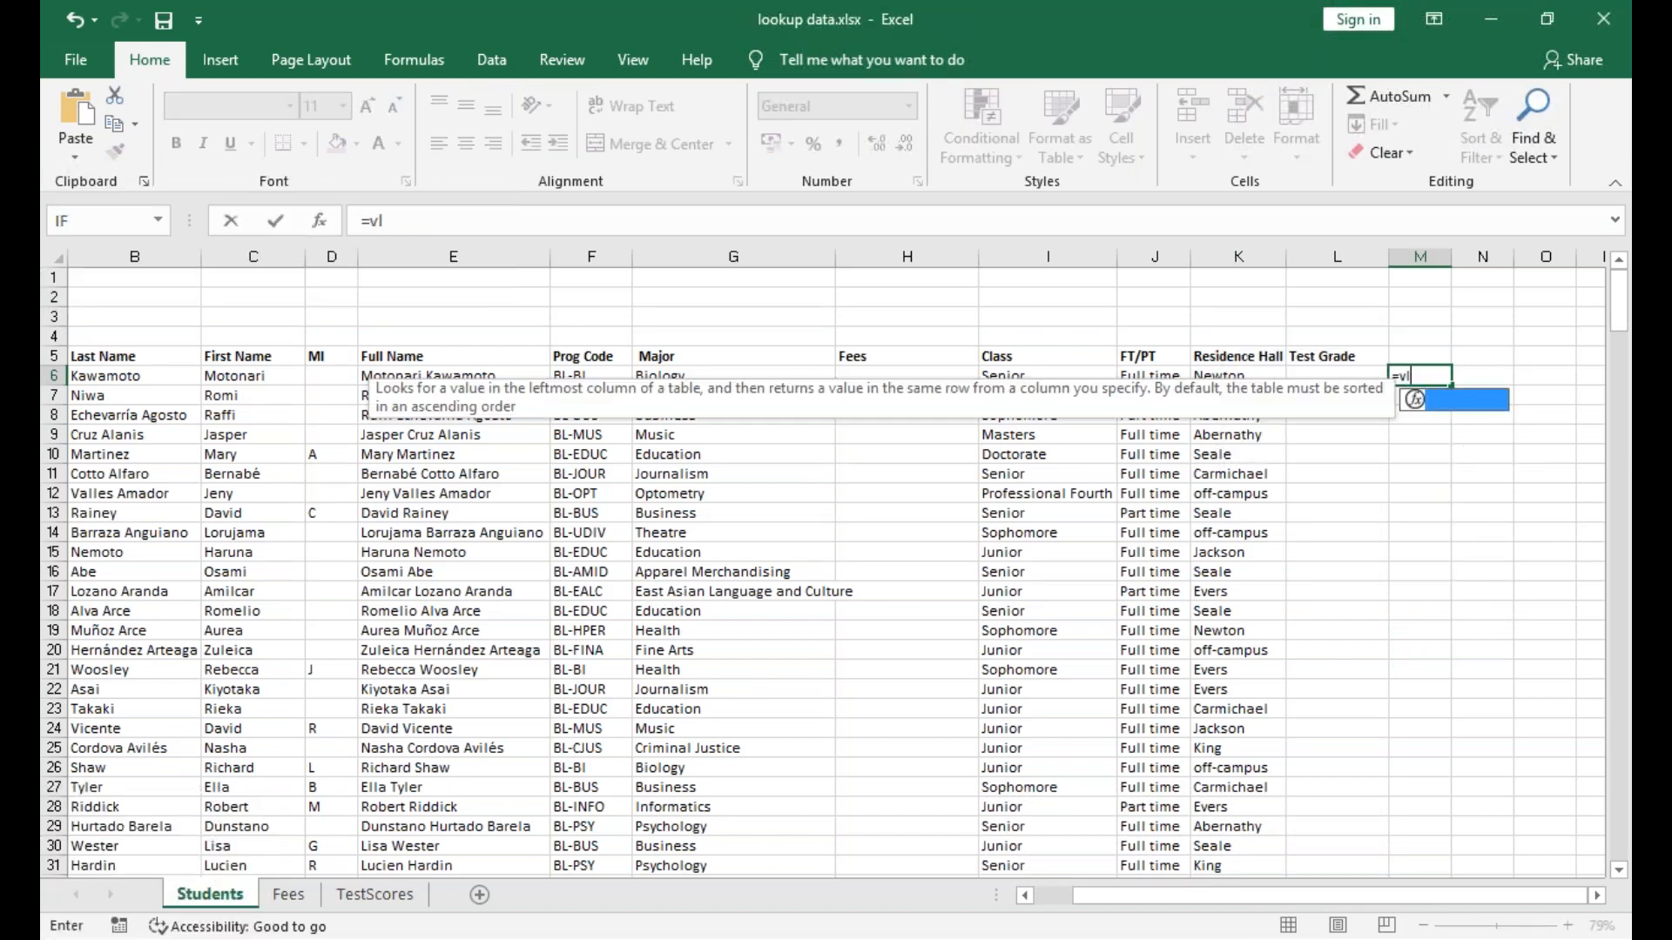
pyautogui.write('ookup')
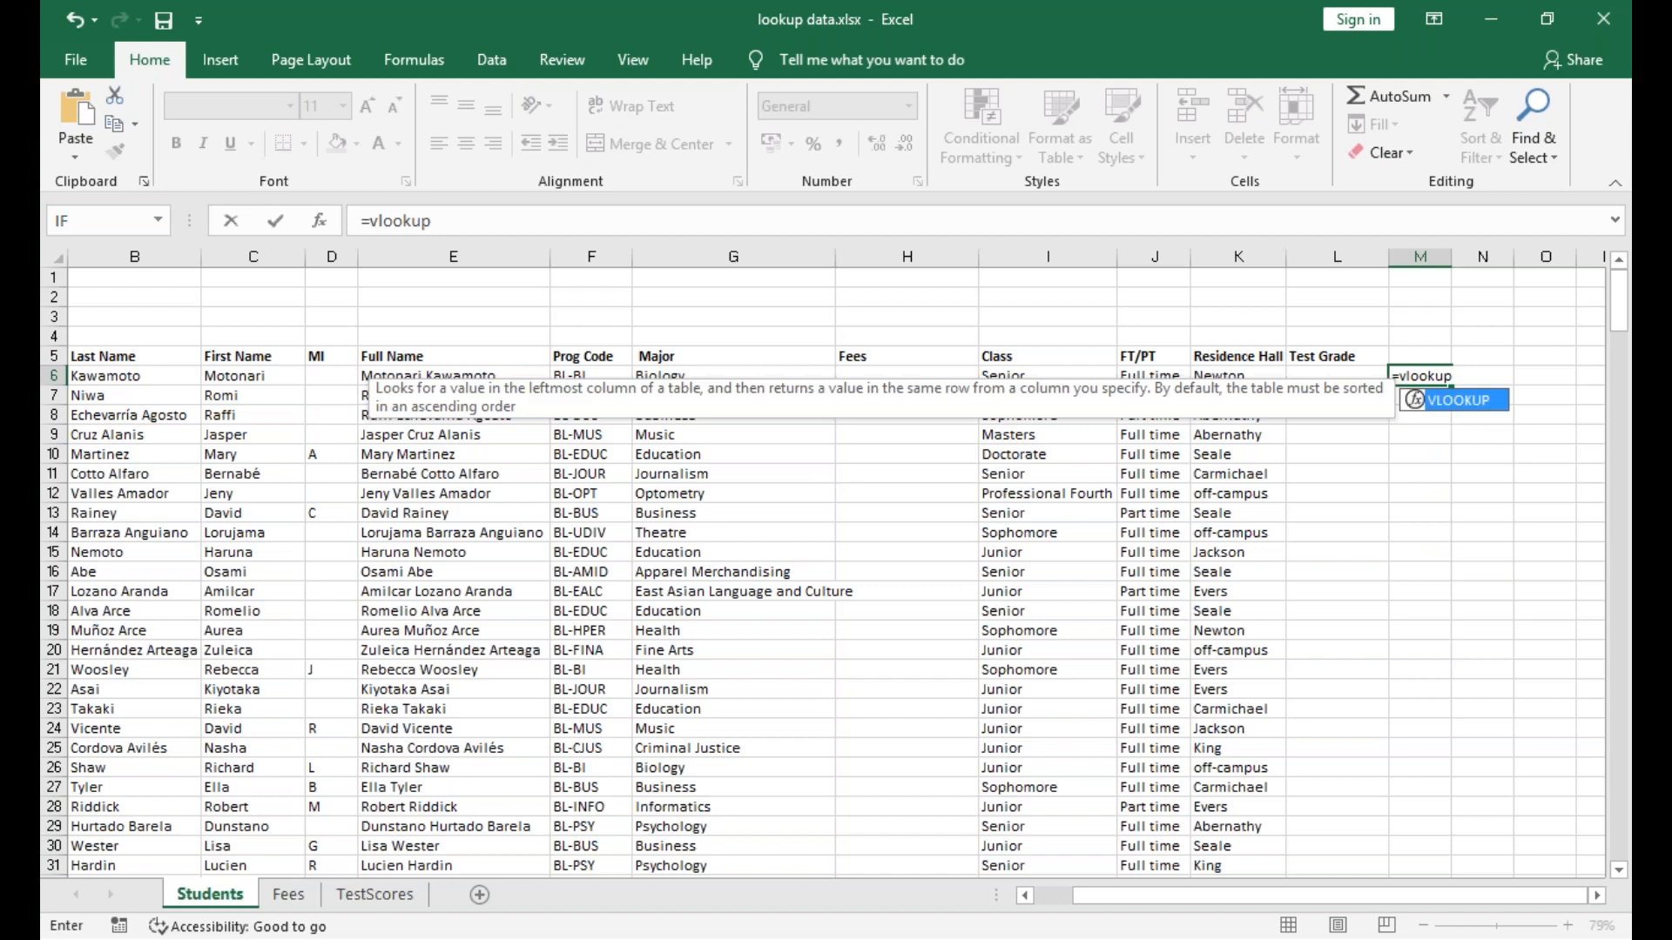
pyautogui.write('(')
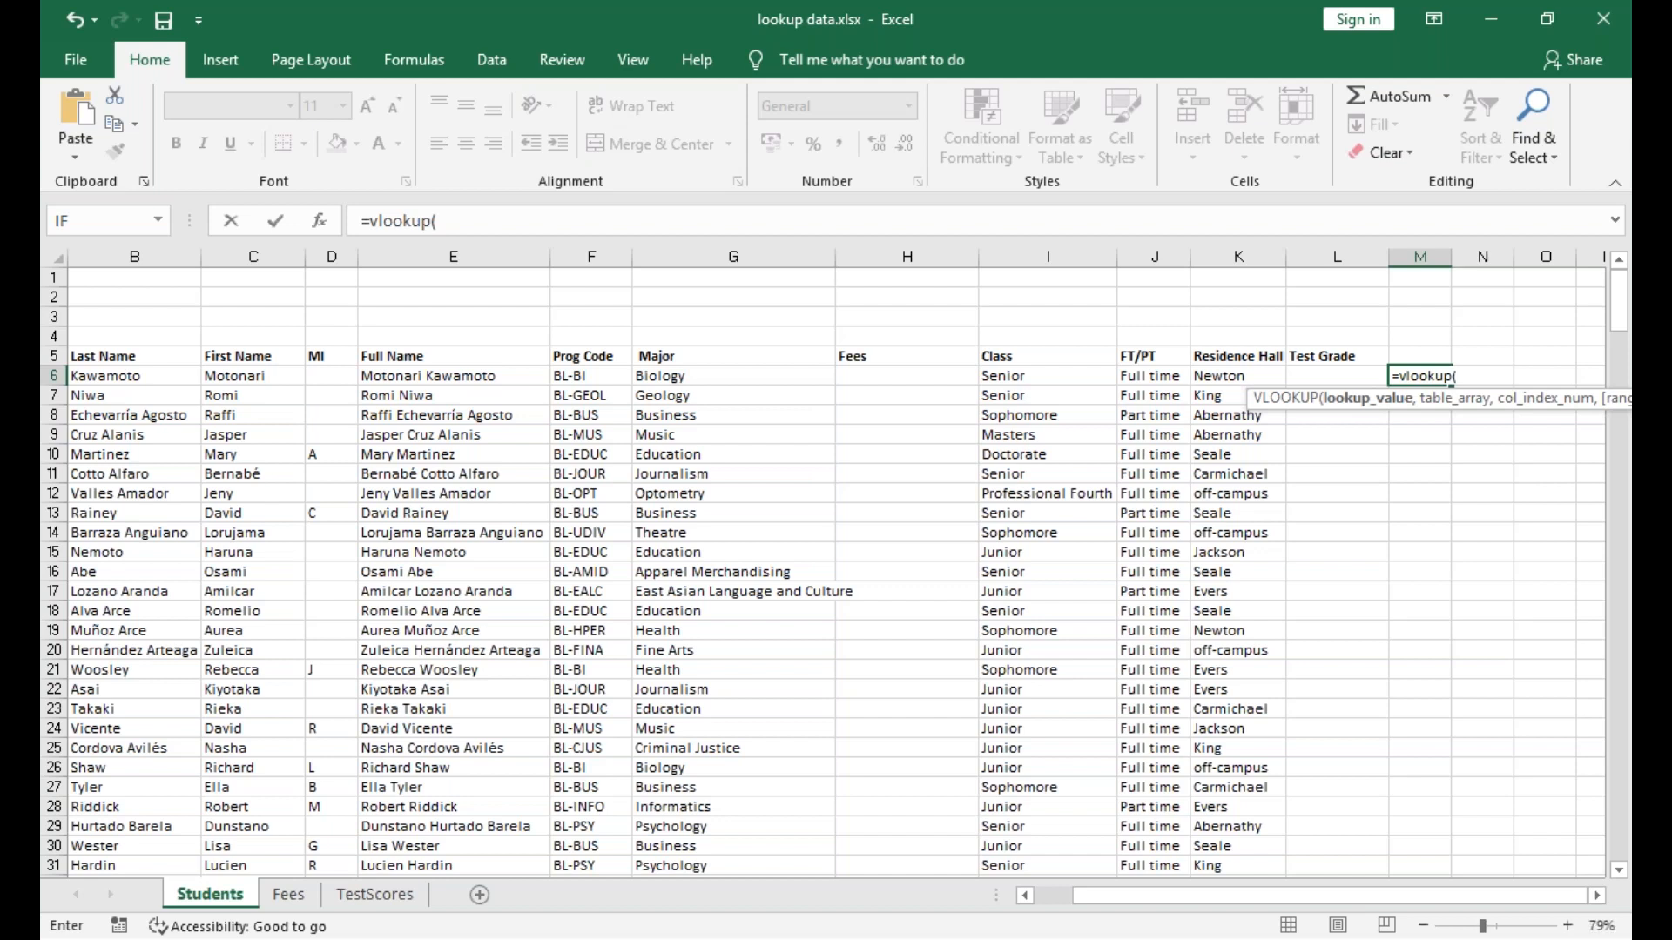
pyautogui.hscroll(-1, 1555, 396)
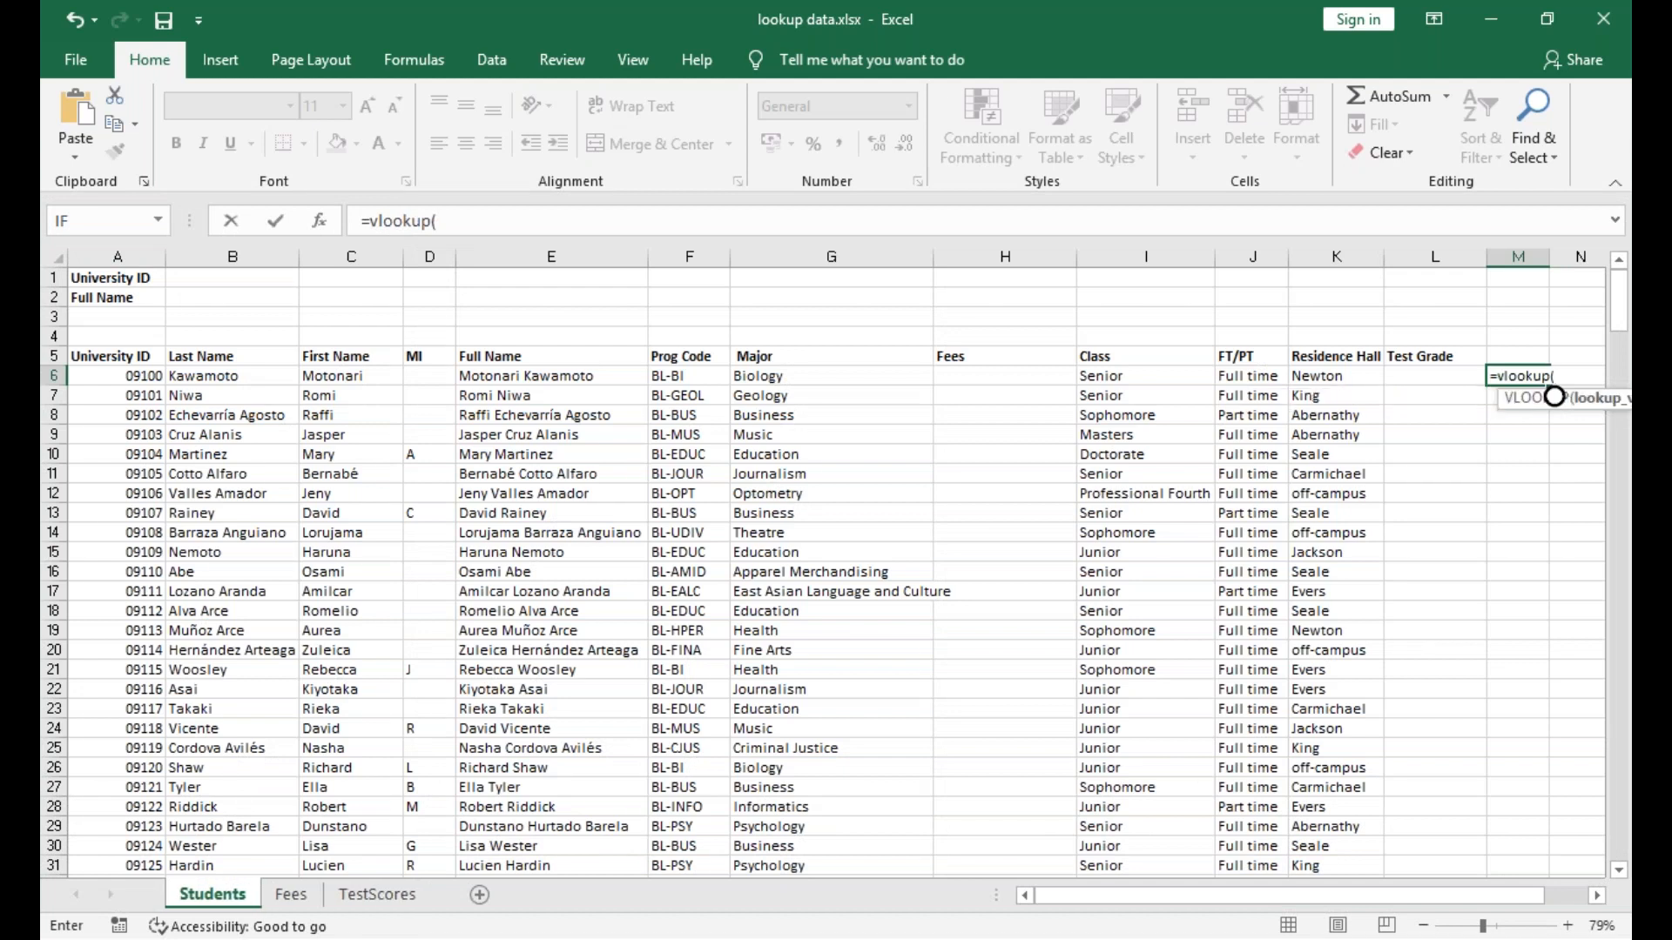
pyautogui.scroll(-3, 1555, 396)
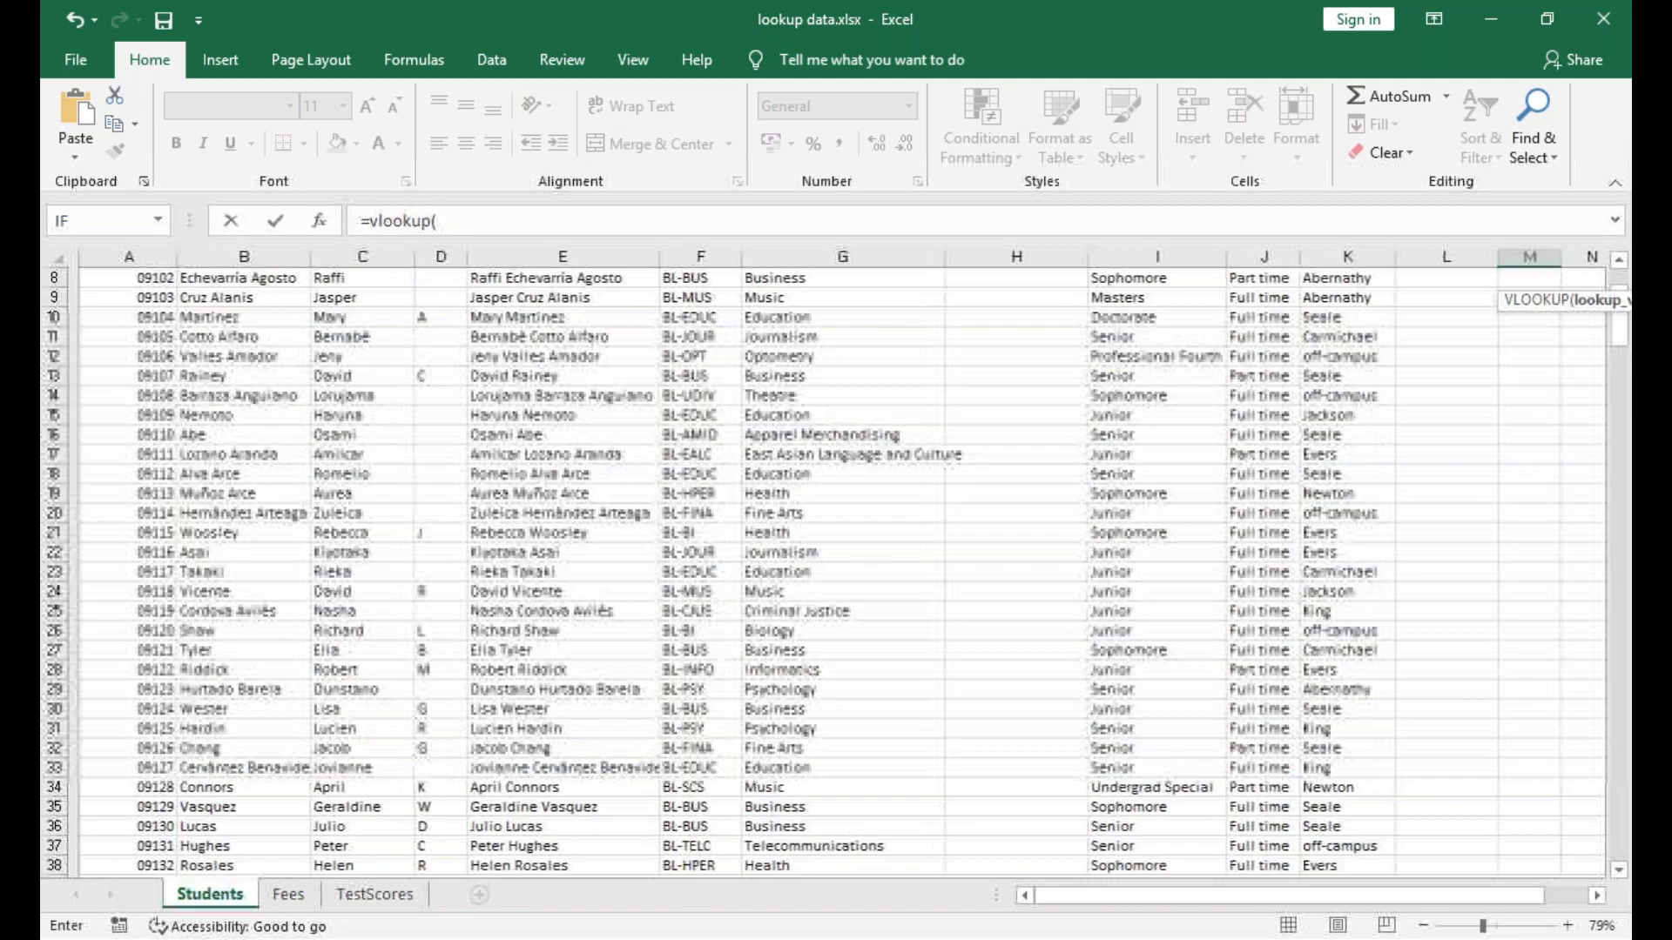
pyautogui.scroll(3, 827, 572)
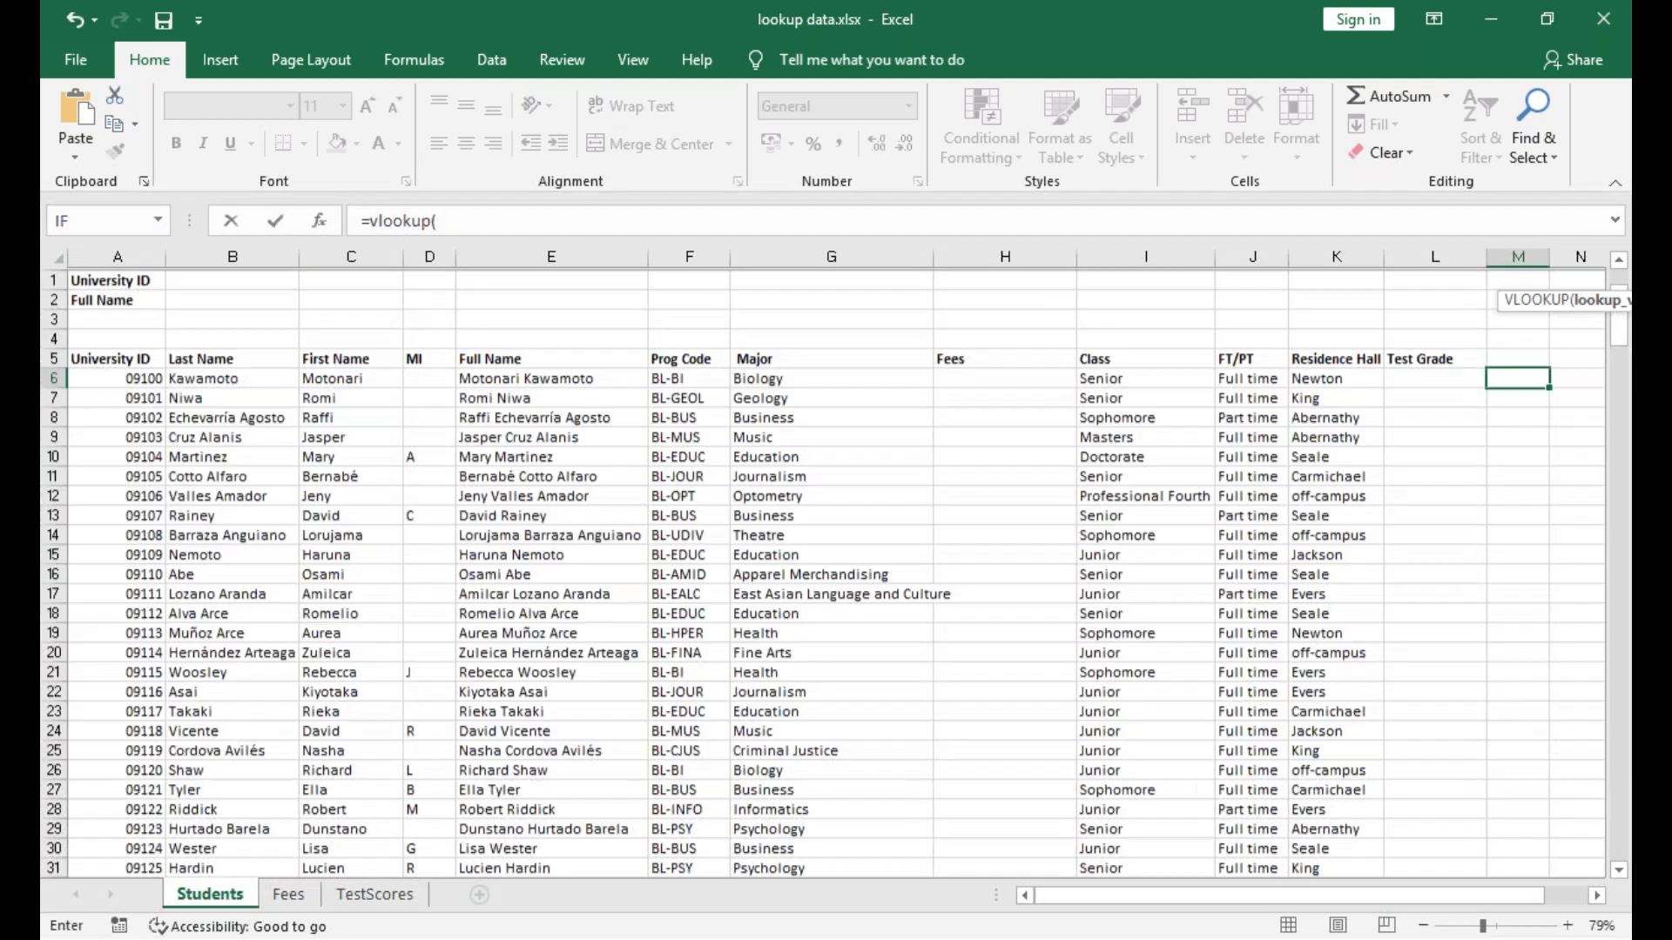
pyautogui.scroll(-1, 828, 572)
pyautogui.scroll(1, 1555, 396)
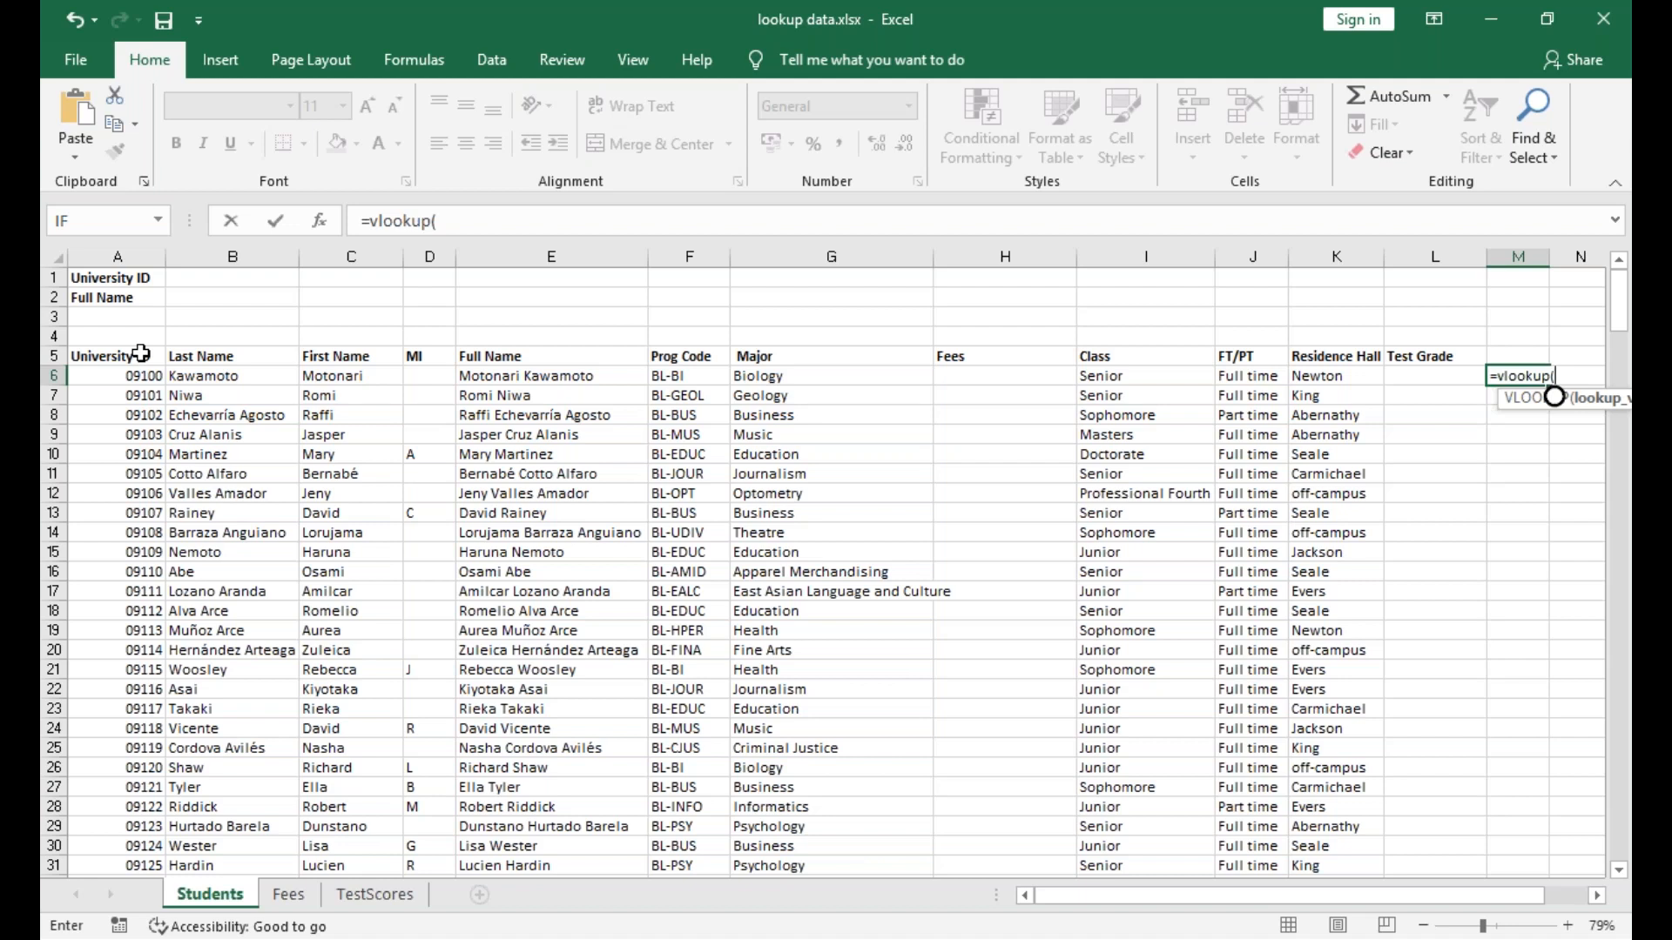
pyautogui.write('a30')
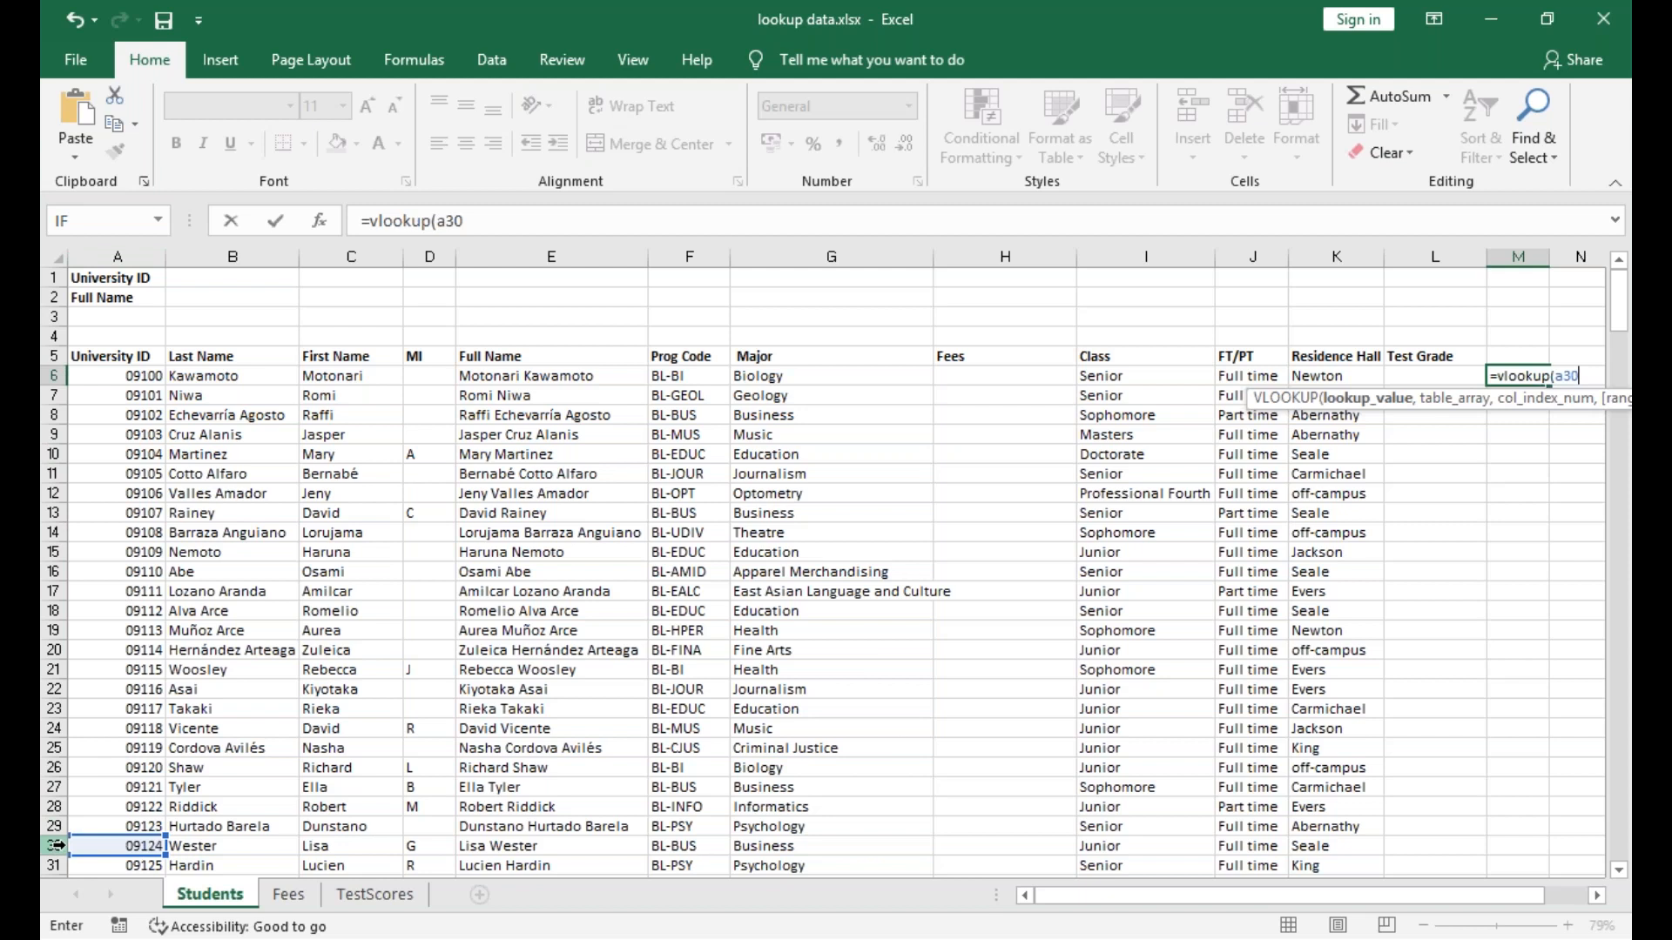
pyautogui.write(',')
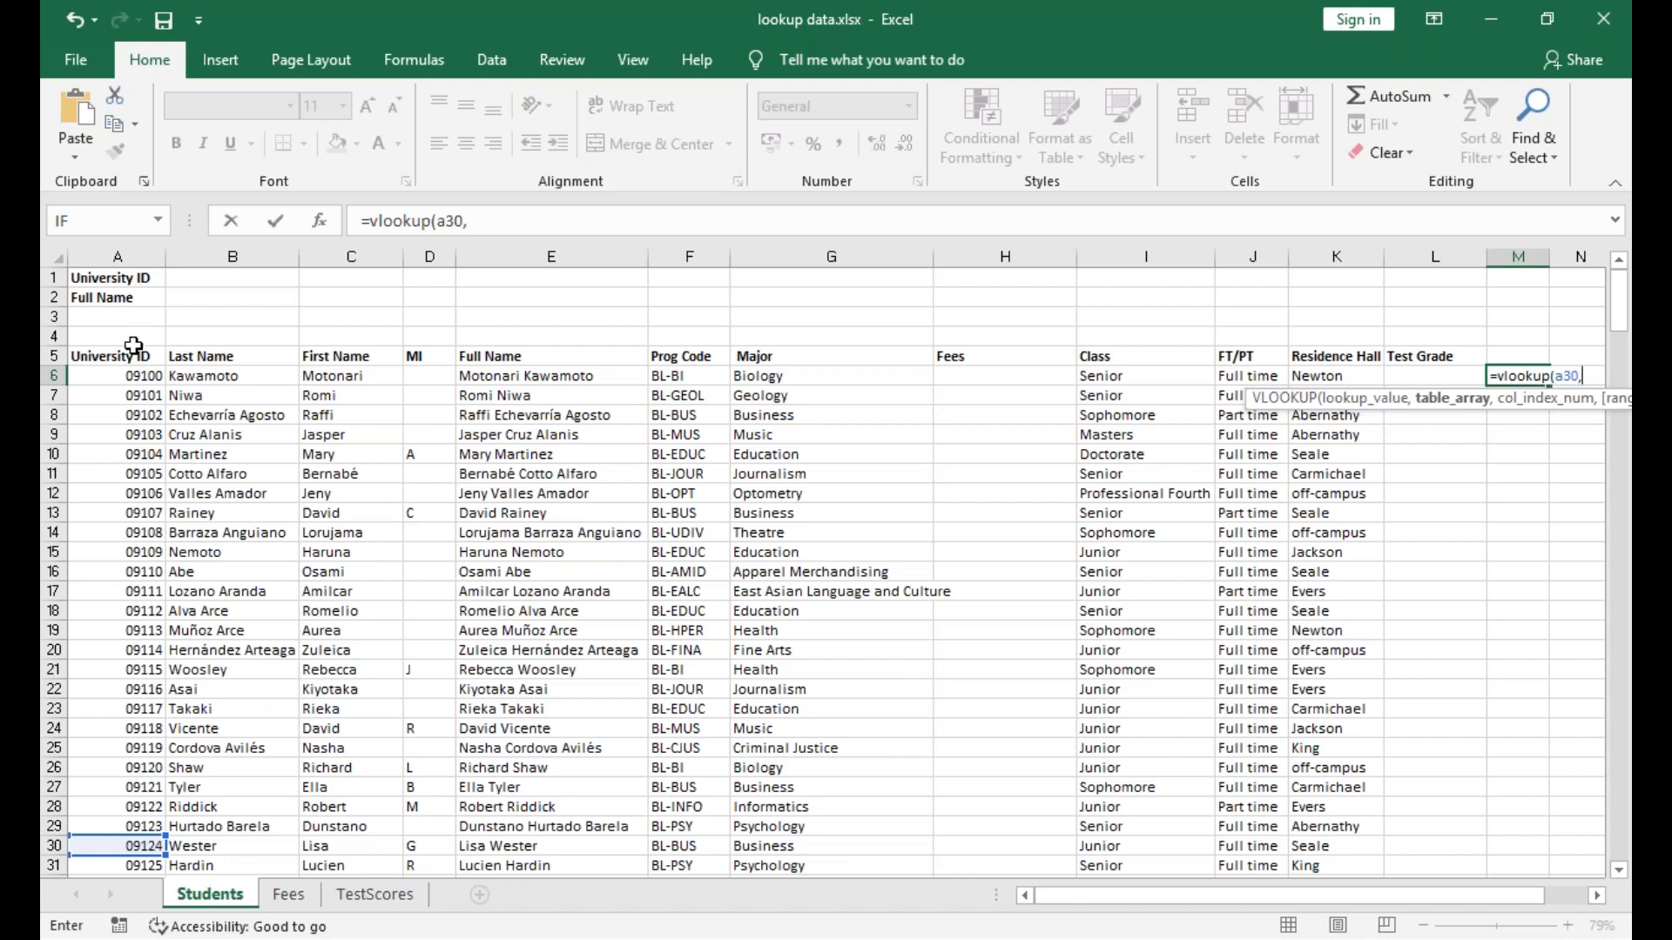
# Set the student table range A5:K215 as the table array of the VLOOKUP formula.
pyautogui.click(133, 357)
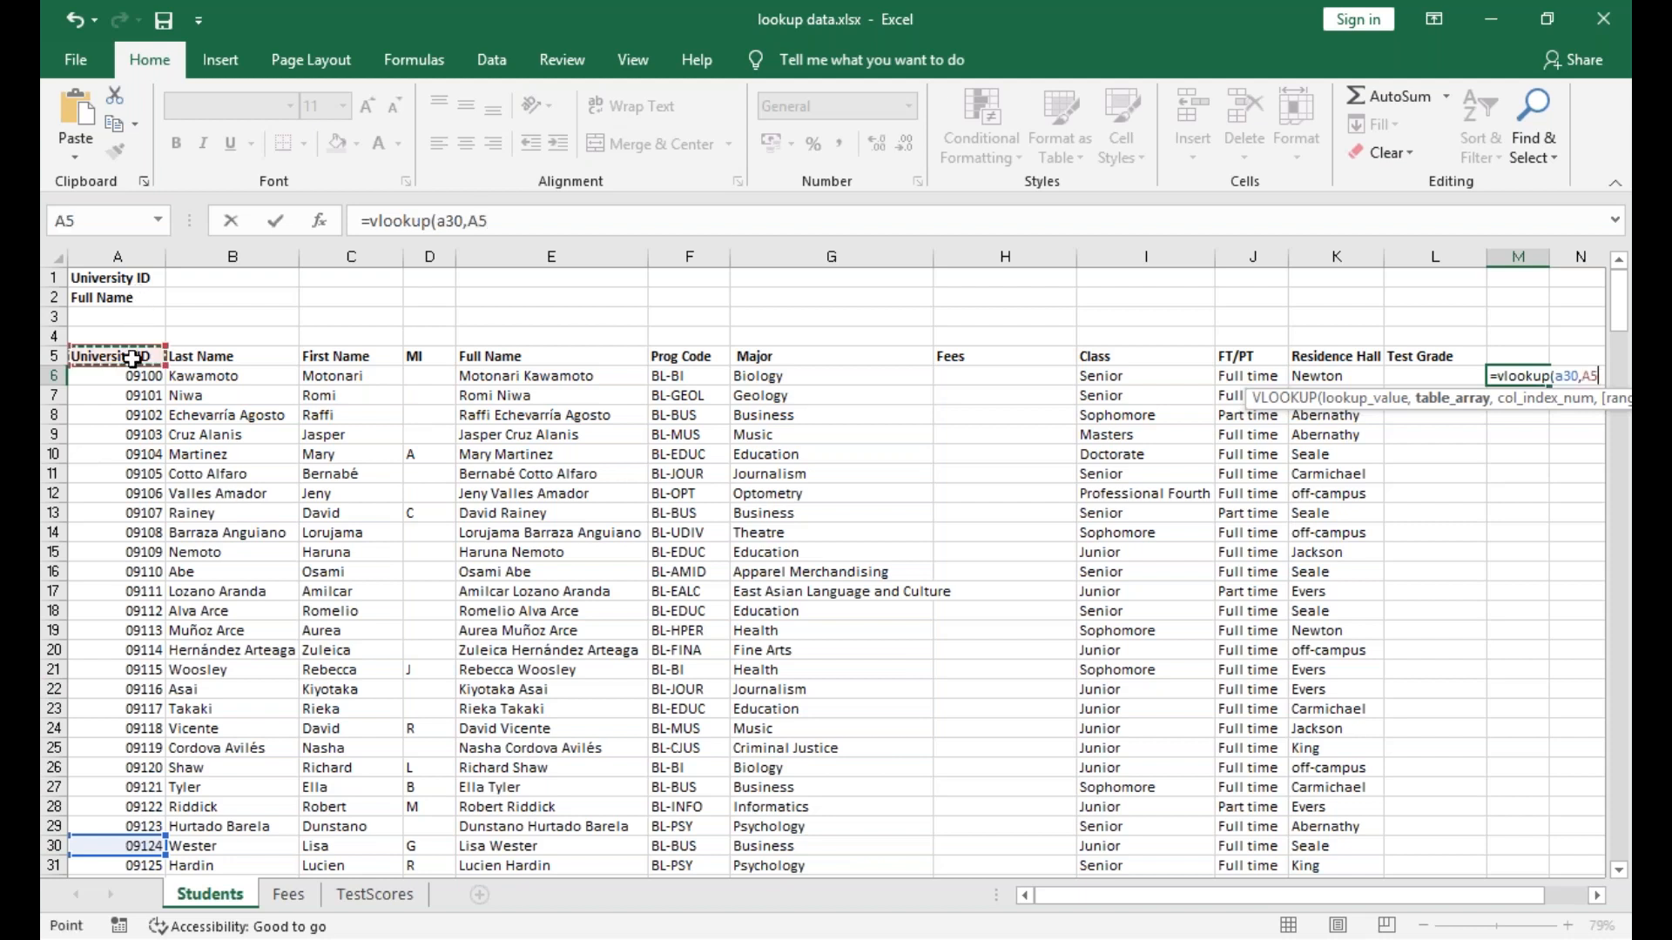
pyautogui.moveTo(133, 357); pyautogui.dragTo(1385, 869)
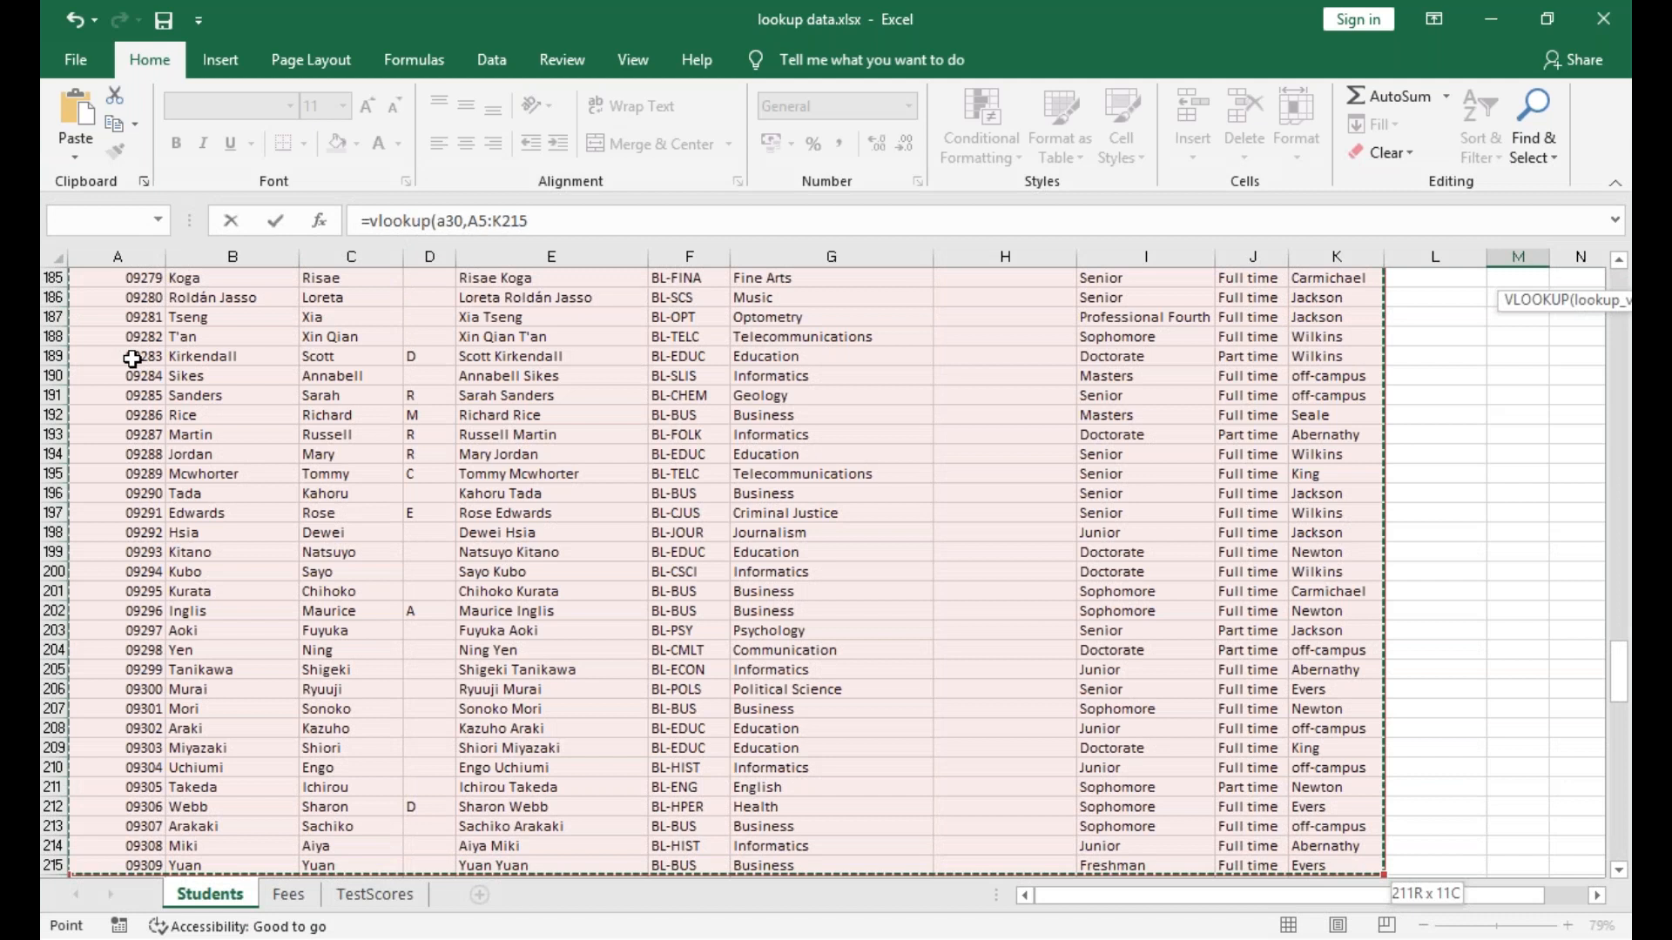
pyautogui.scroll(20, 131, 359)
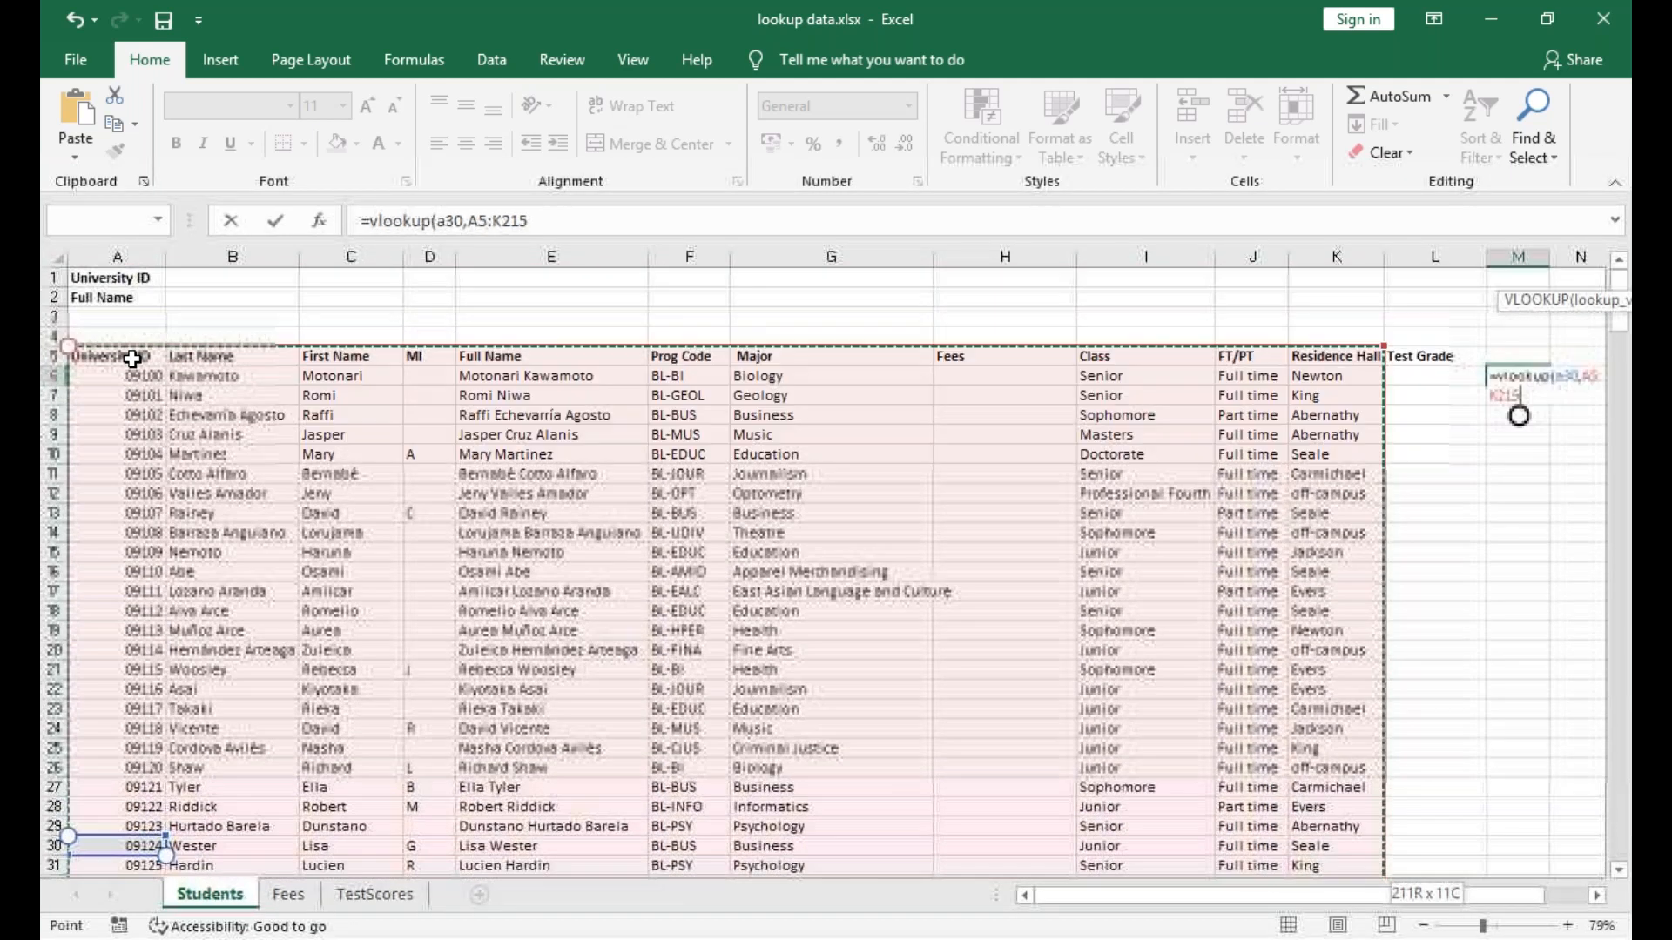
pyautogui.hscroll(1, 131, 359)
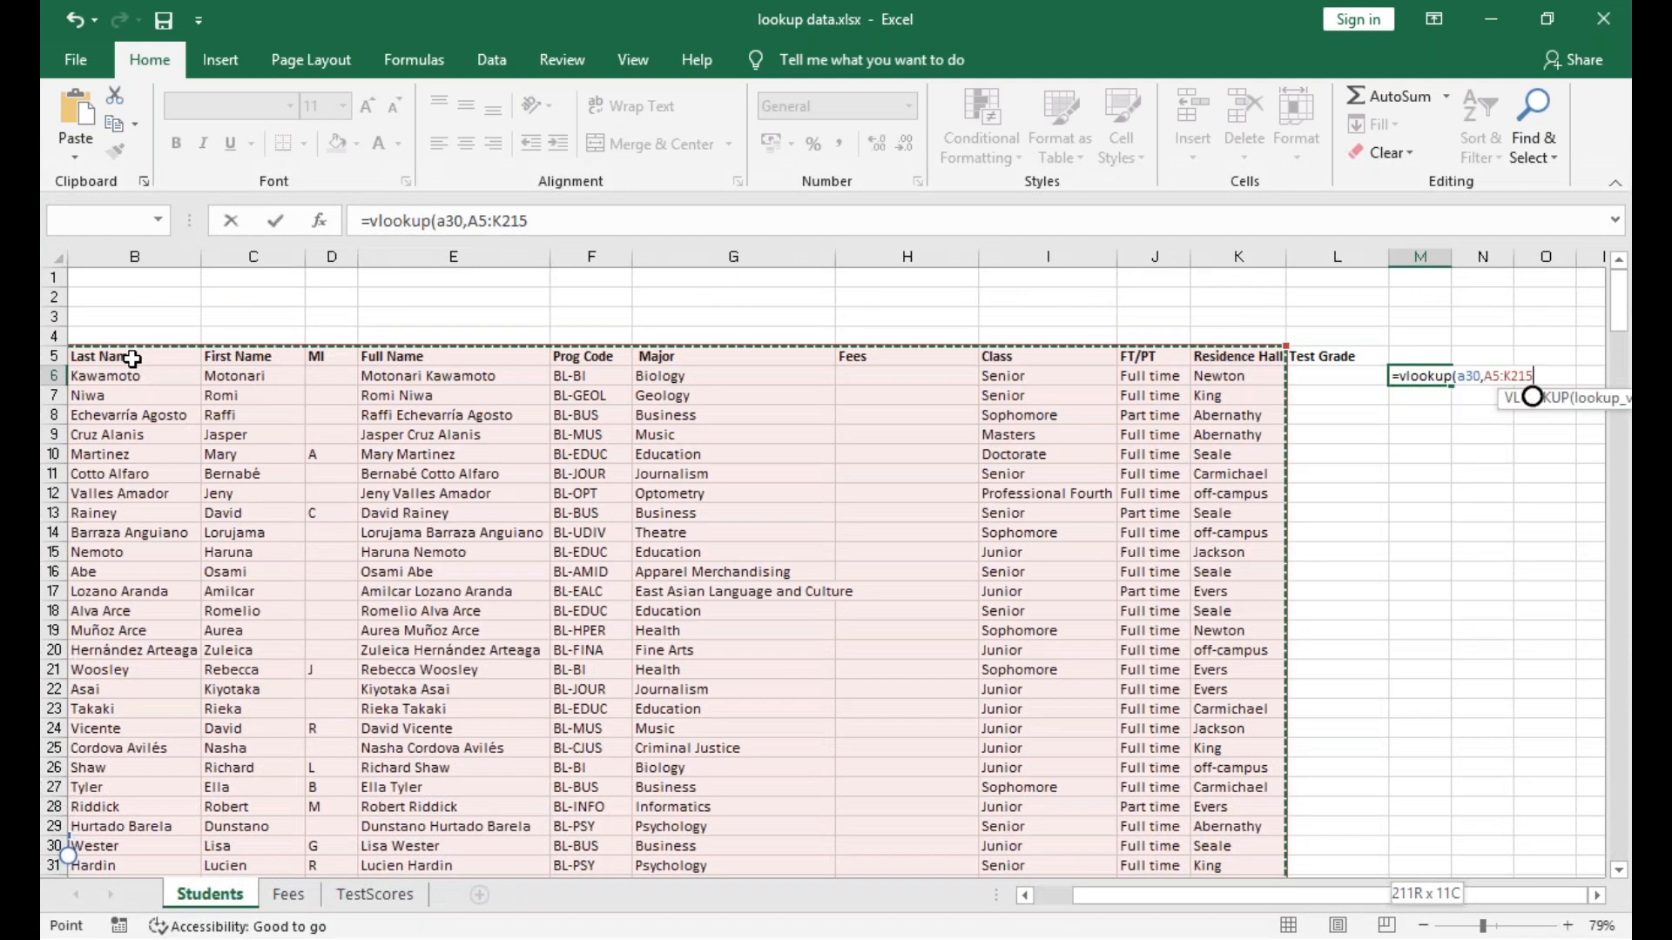
pyautogui.write(',')
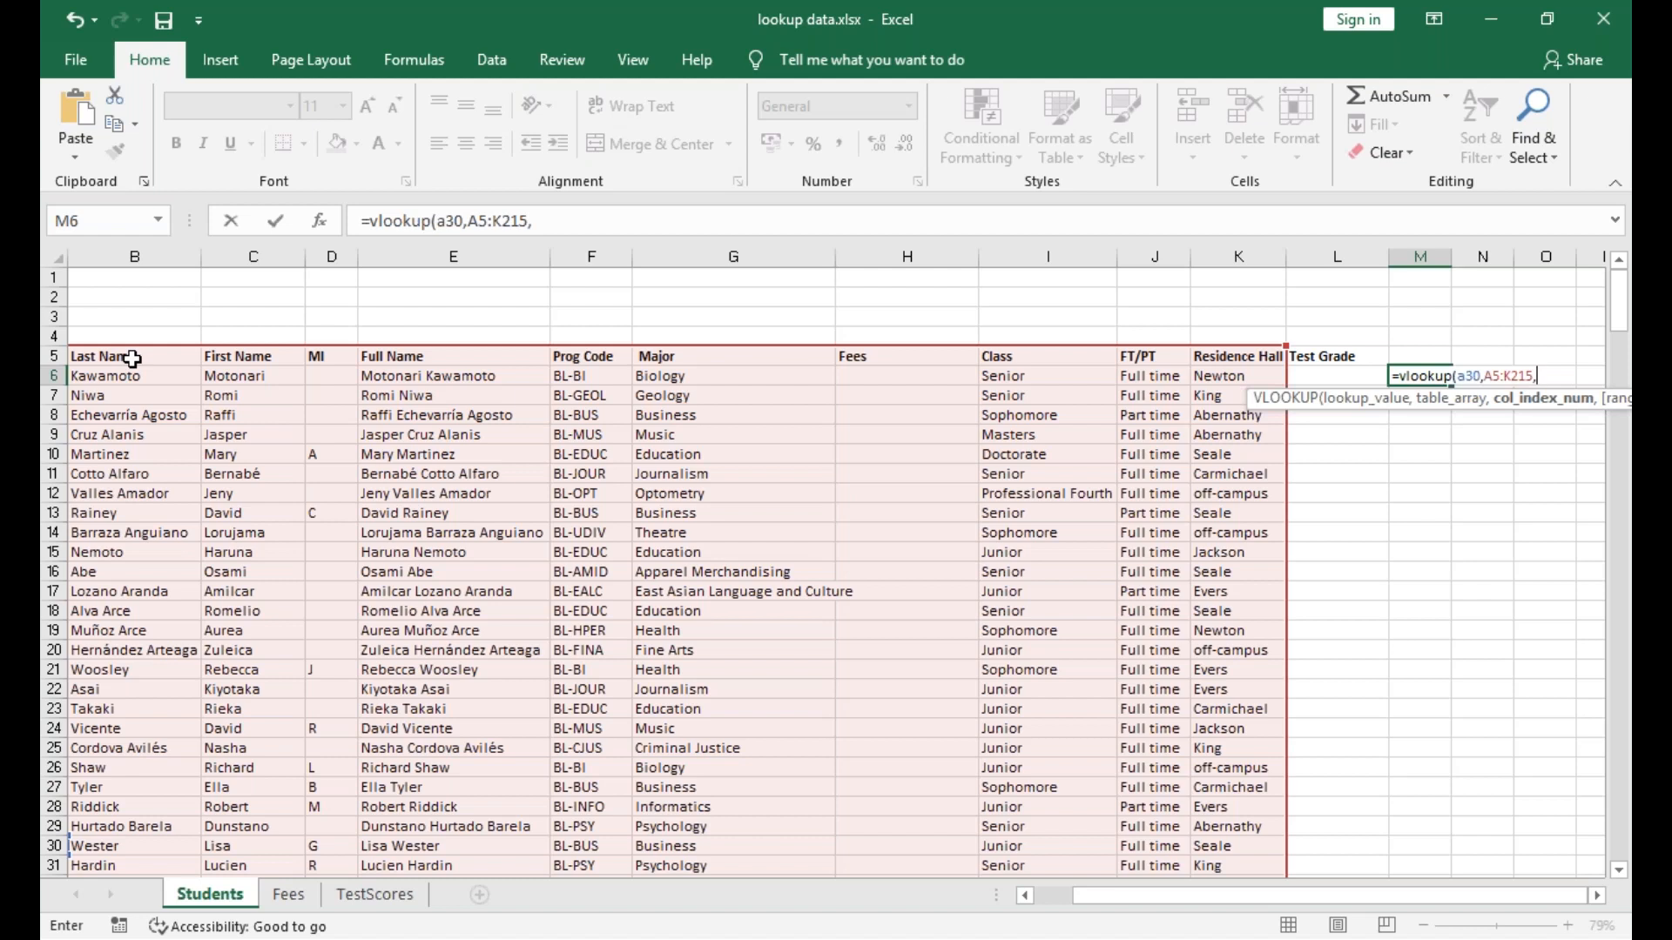
# Complete the VLOOKUP formula with column index 5 and FALSE for an exact match.
pyautogui.hscroll(-2, 132, 359)
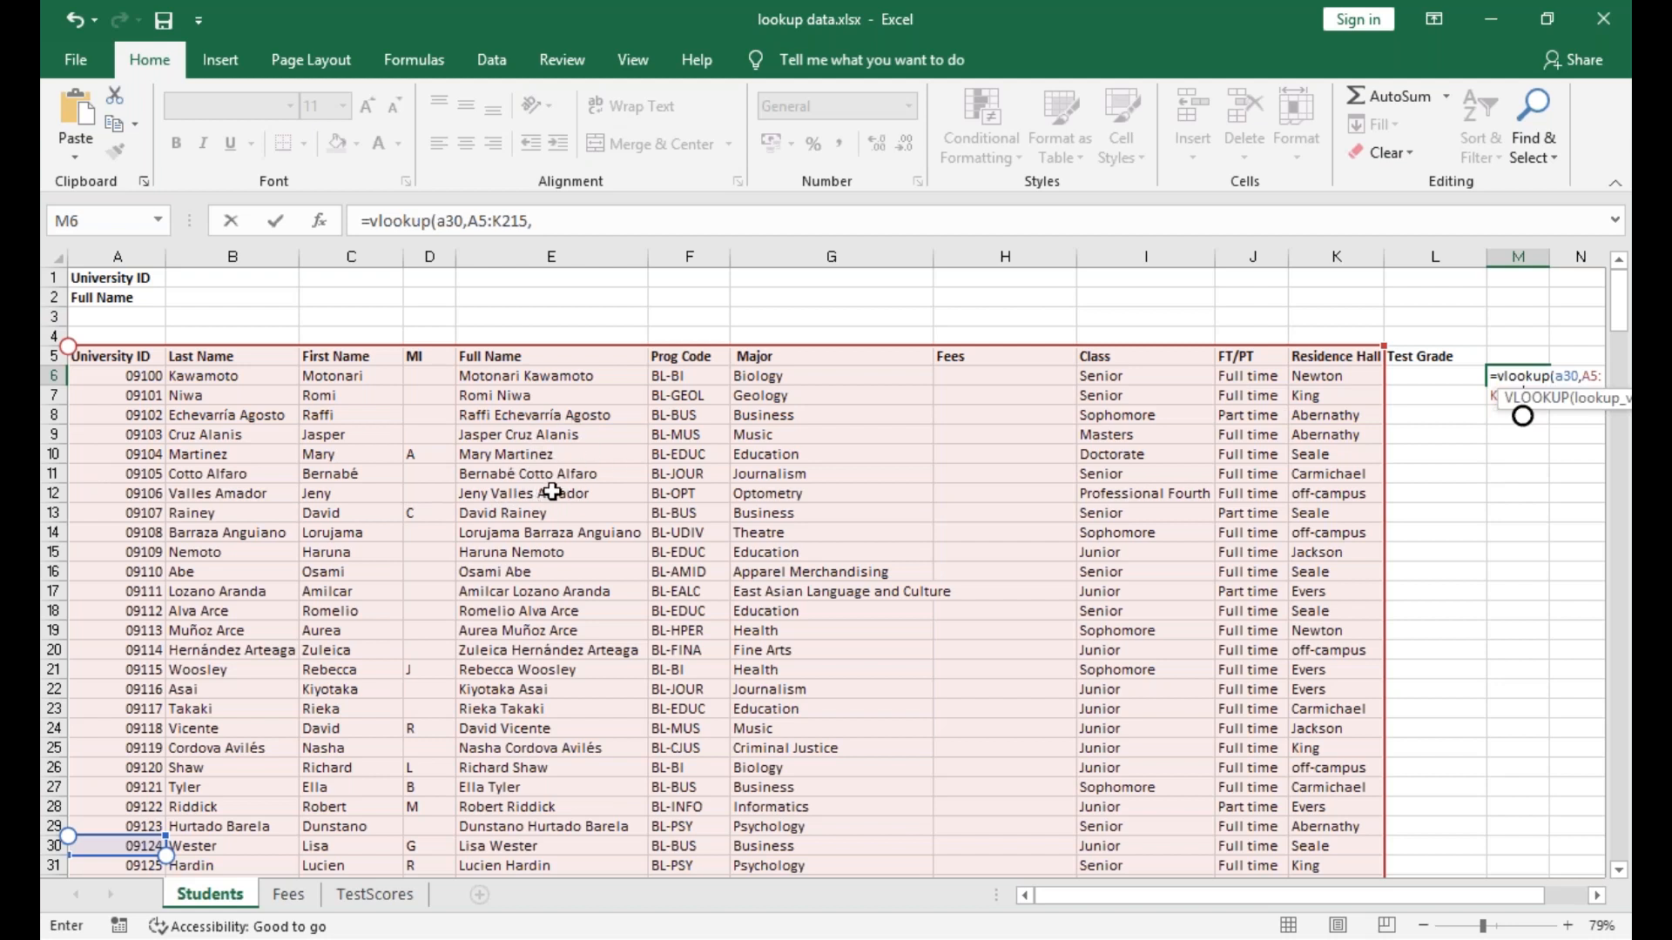
pyautogui.hscroll(3, 553, 492)
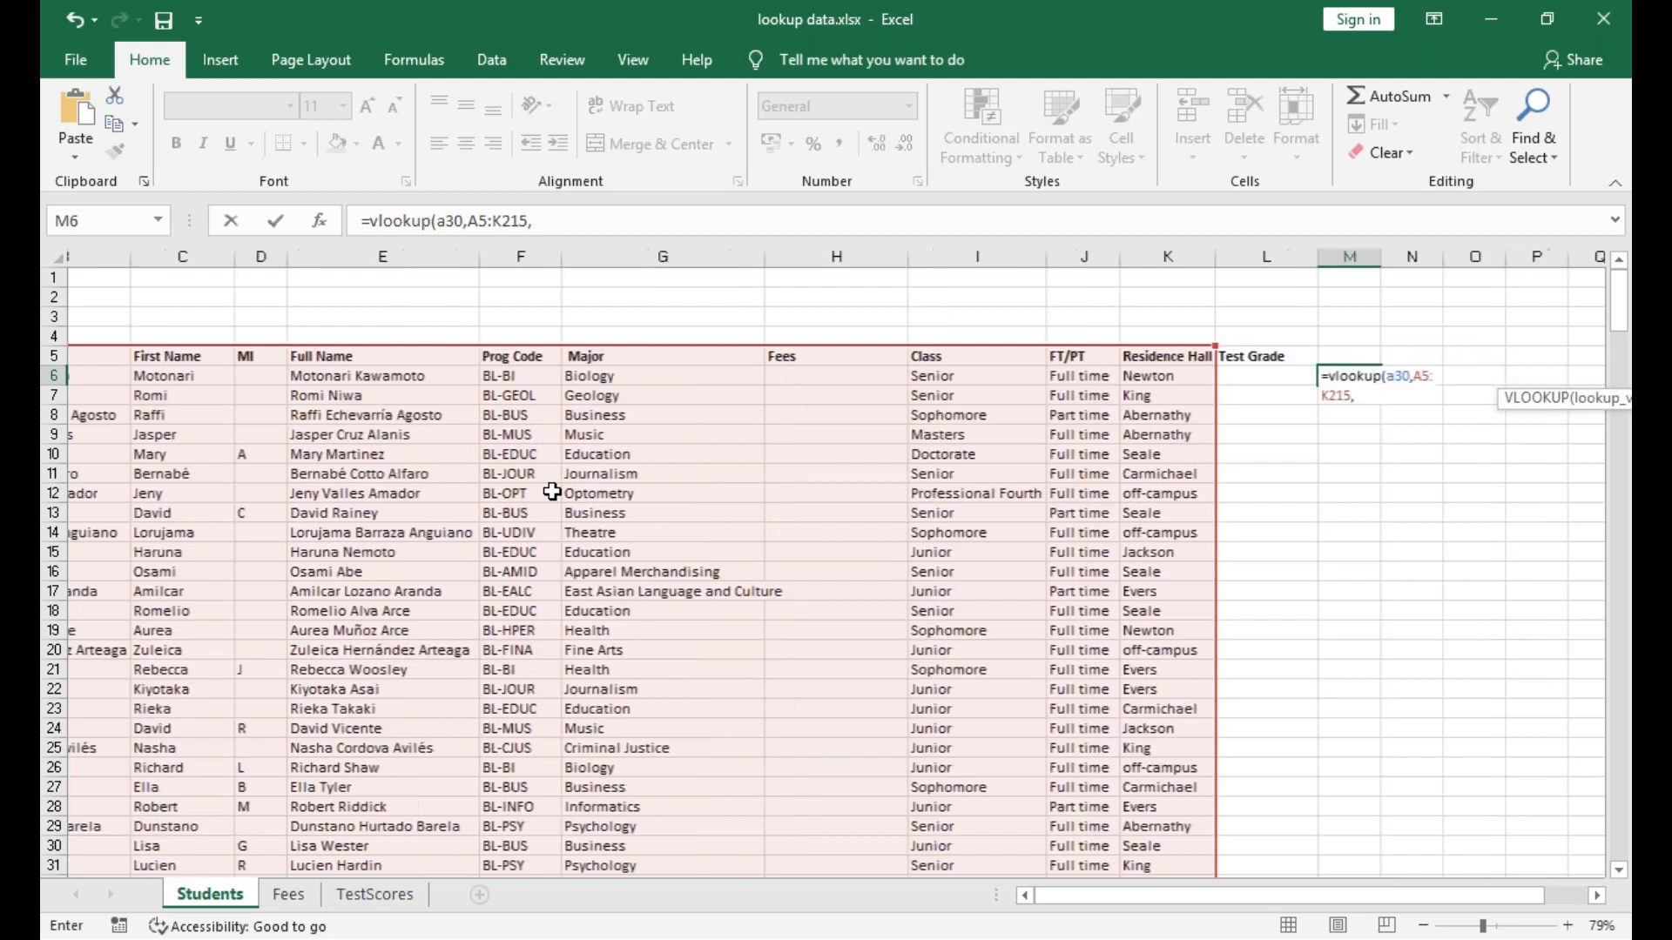
pyautogui.write('5')
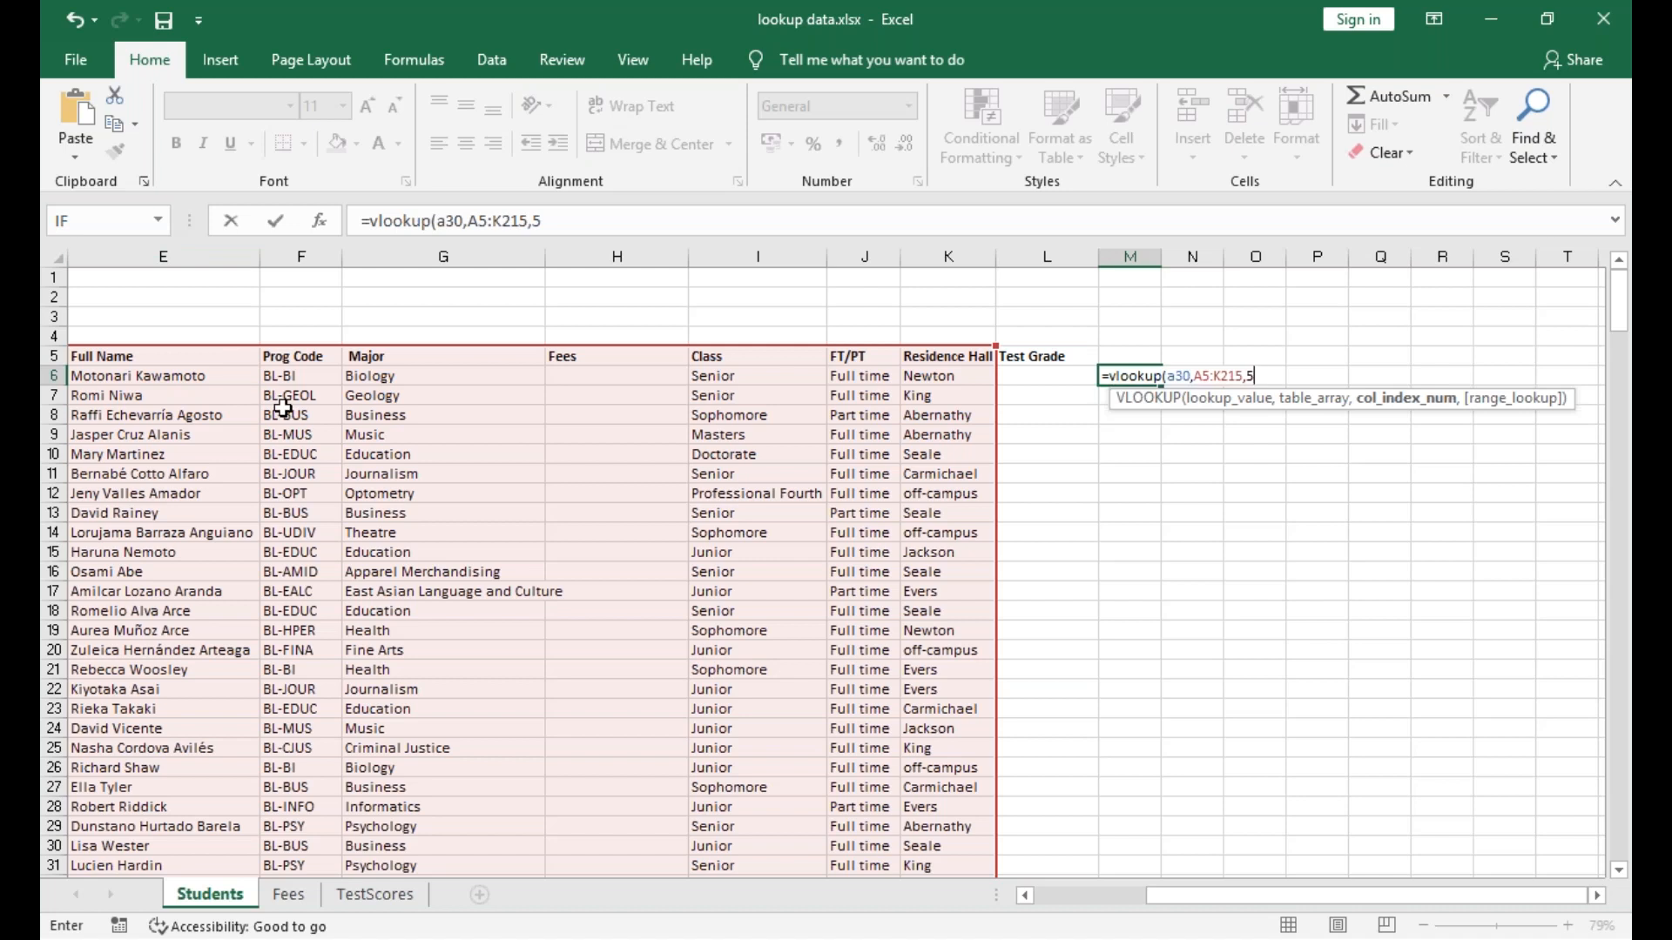
pyautogui.write(',')
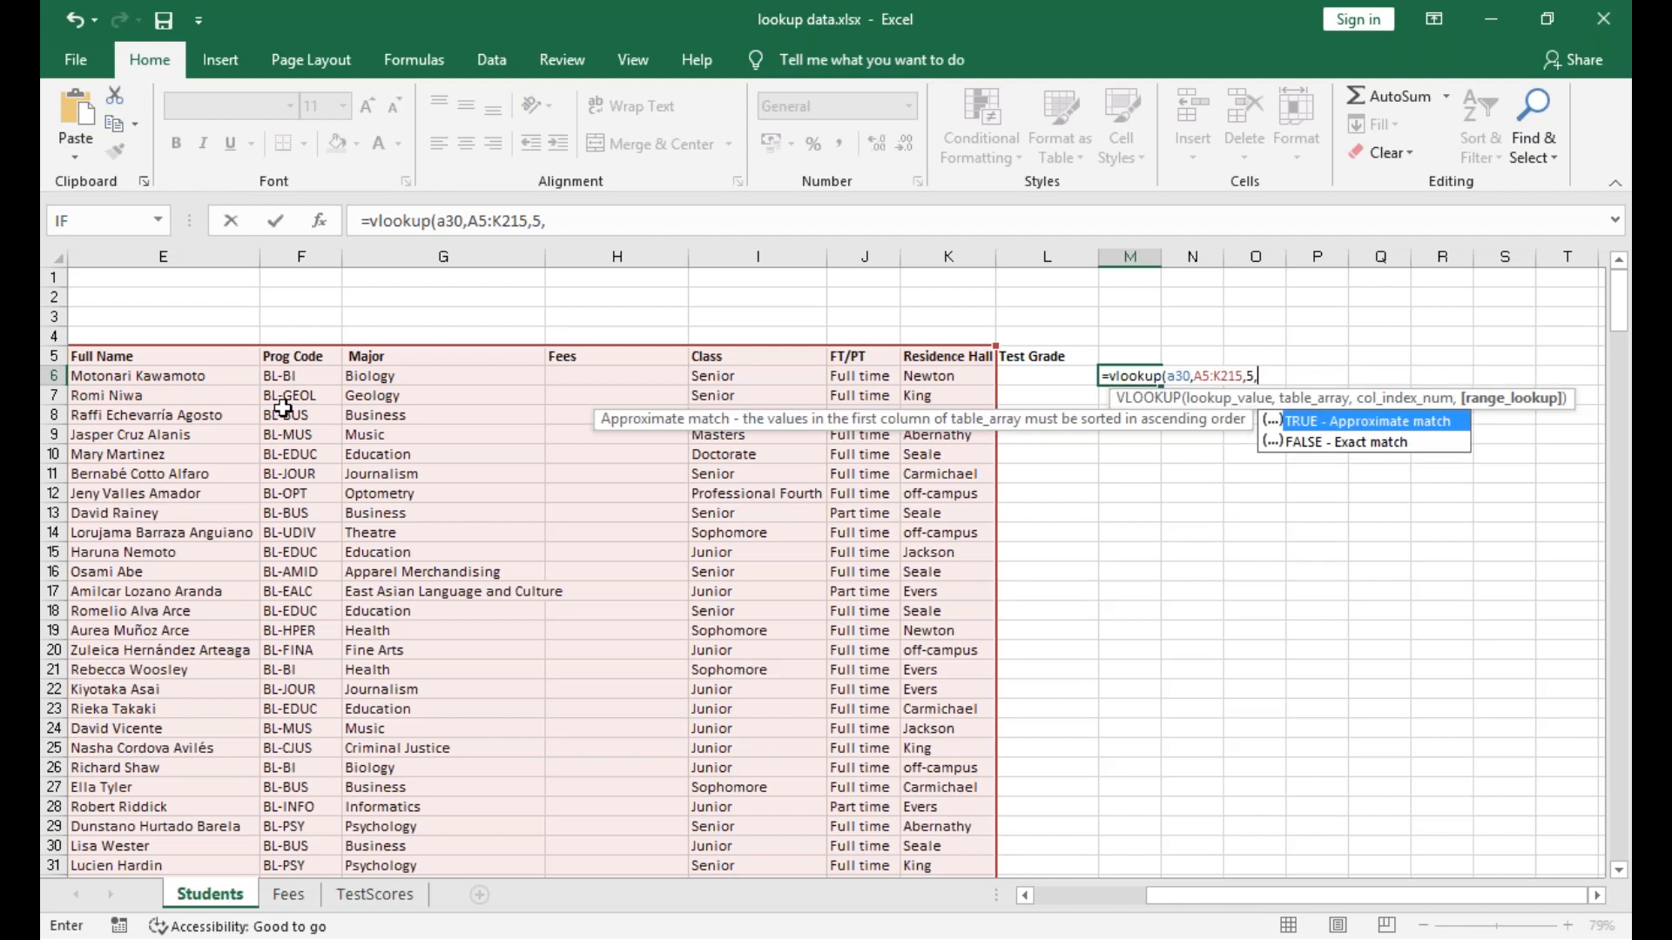
pyautogui.write('false)')
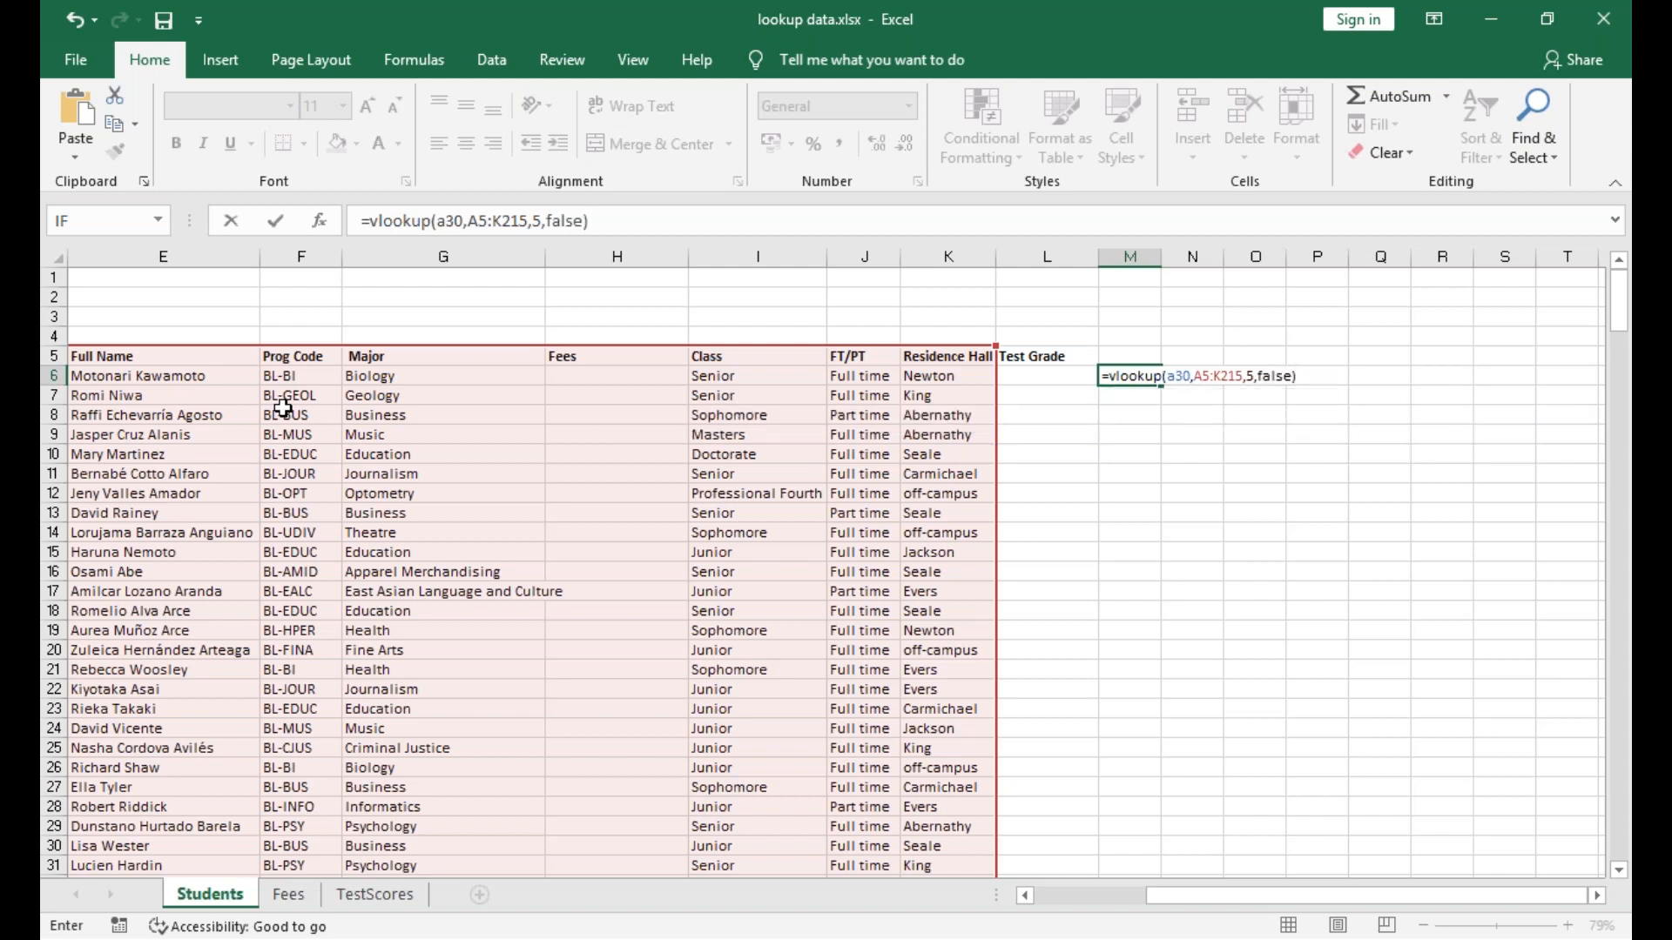
pyautogui.press('Return')
# Check the VLOOKUP result in M6 against the Full Name entry in E30.
pyautogui.hscroll(-4, 283, 408)
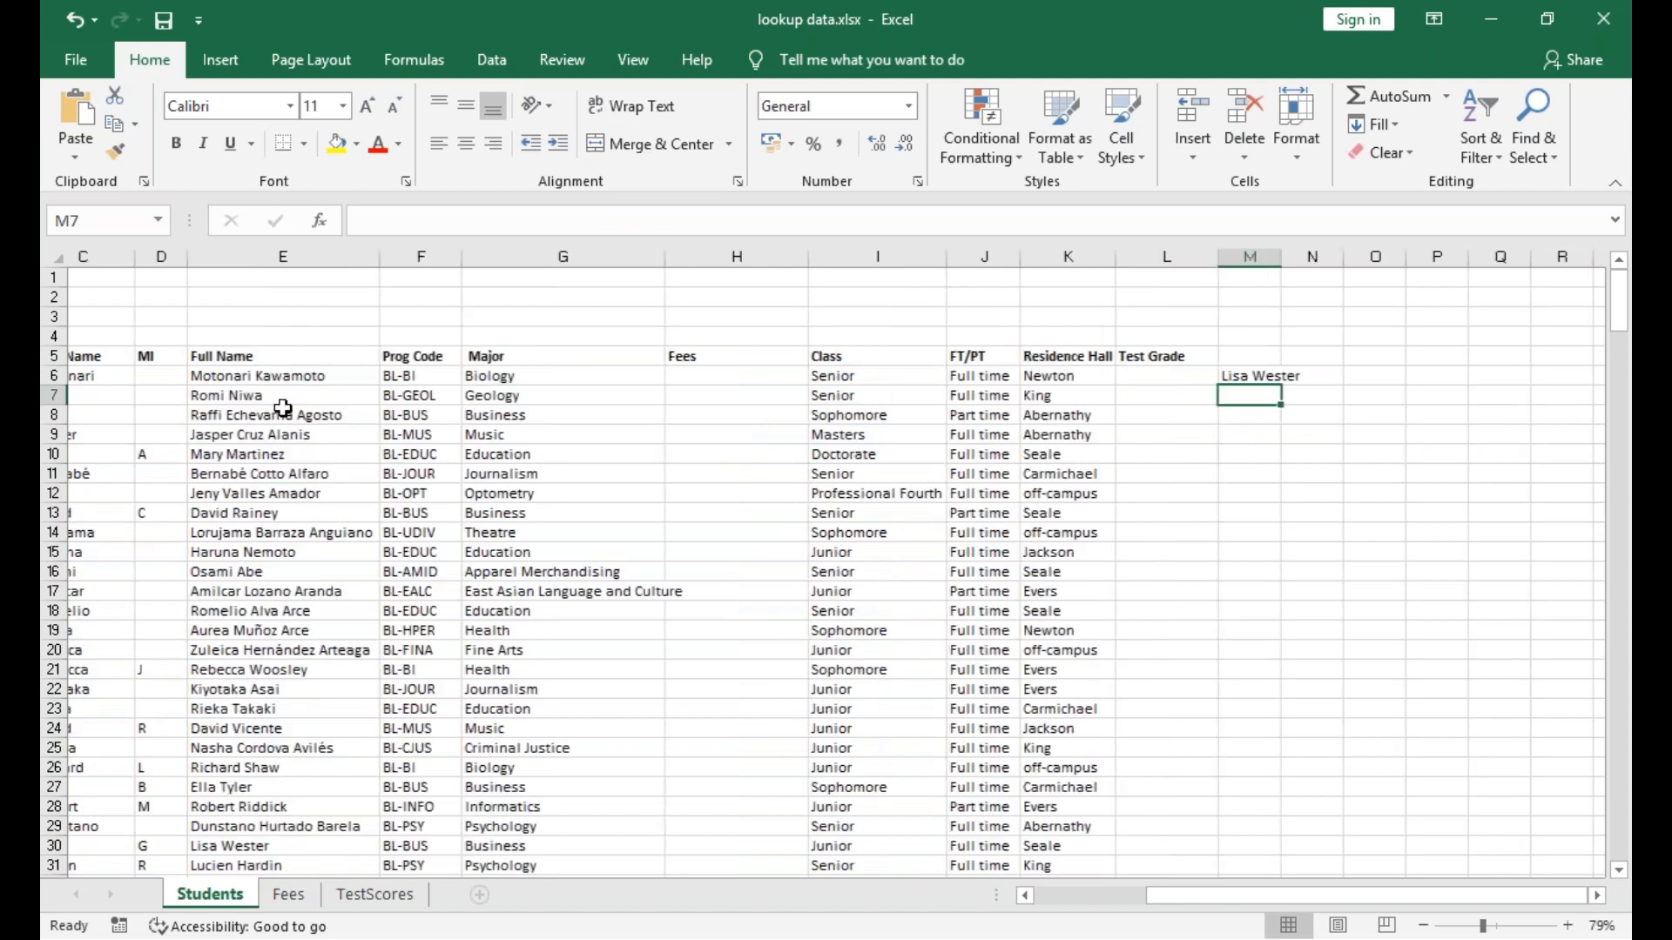
pyautogui.click(233, 865)
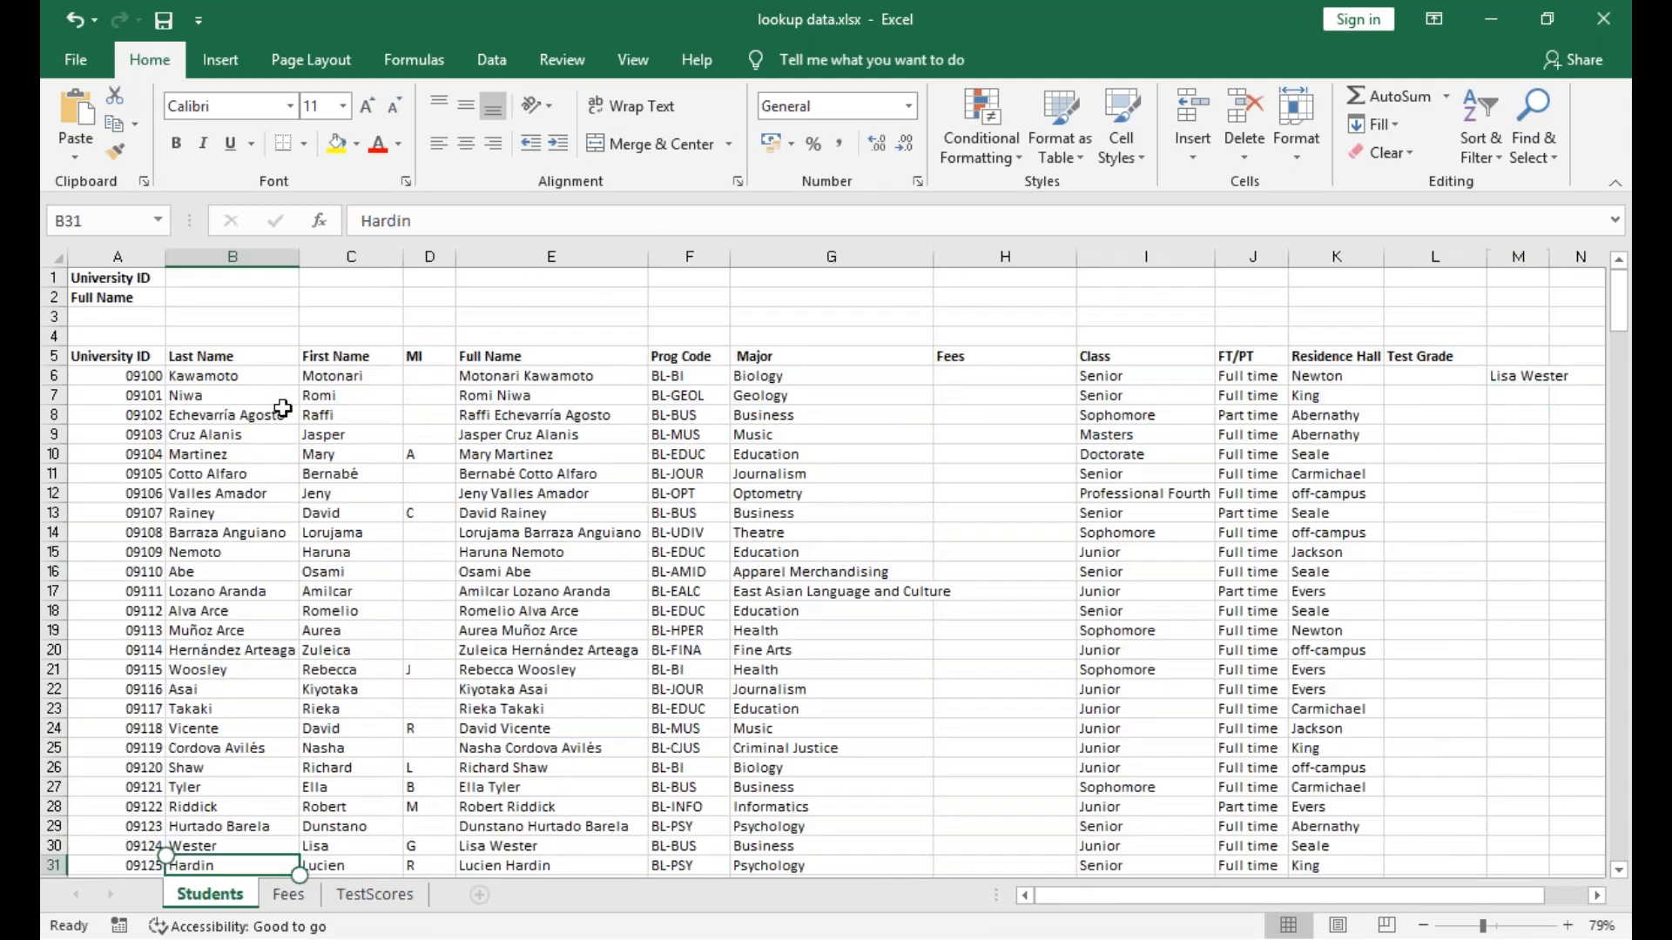
pyautogui.click(551, 847)
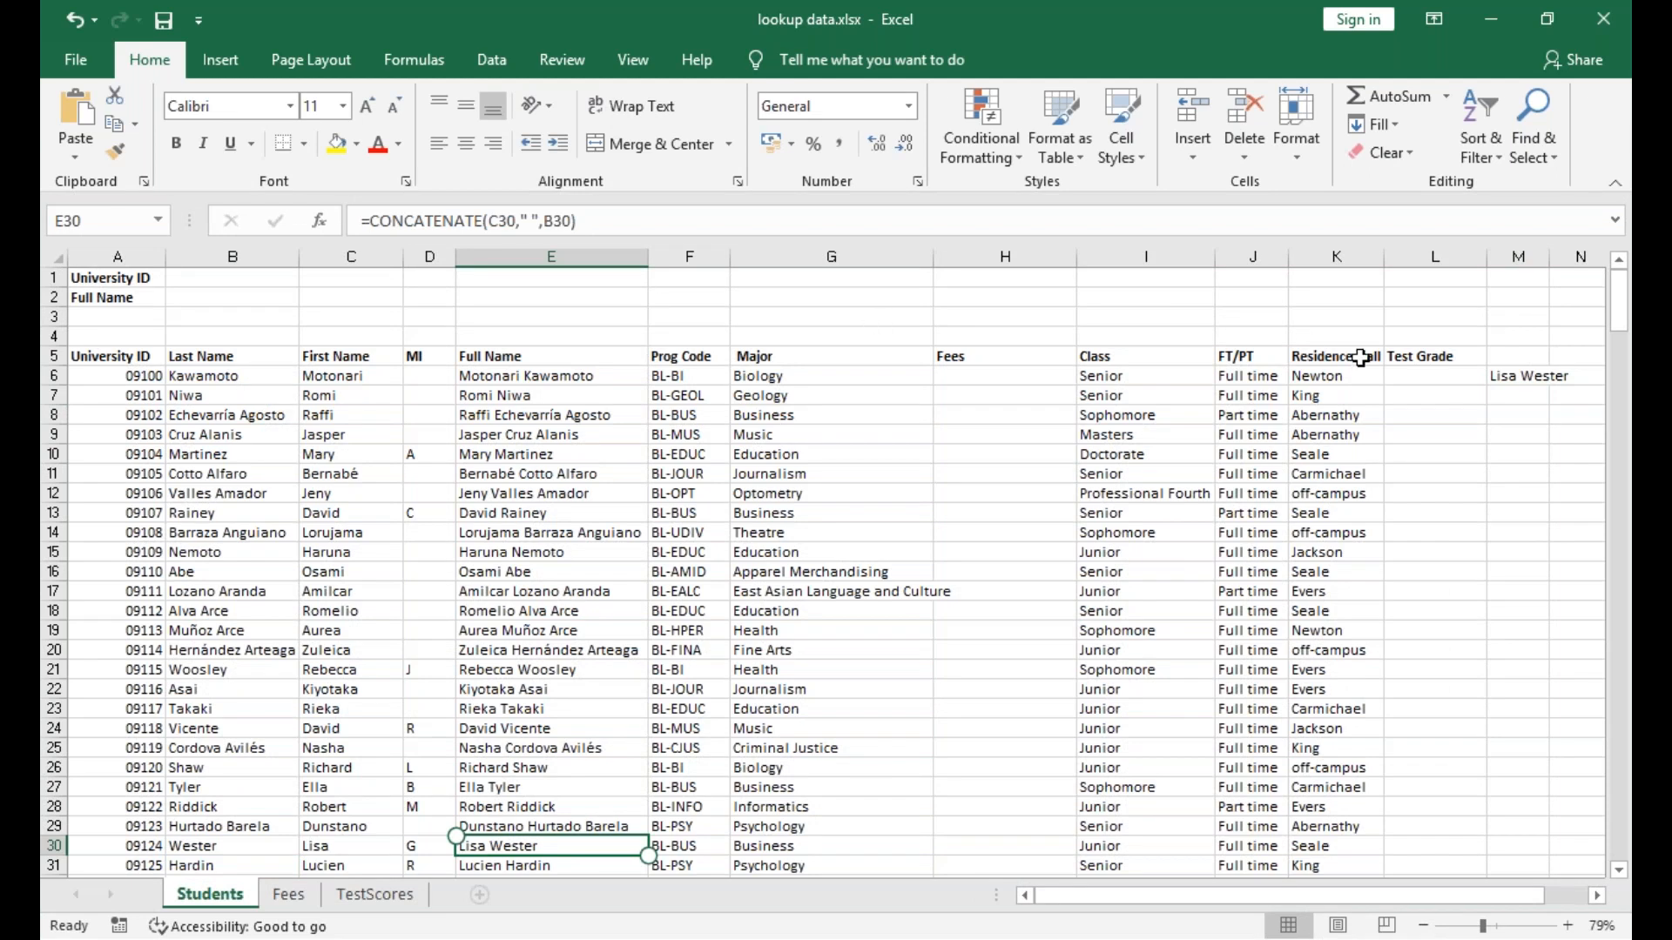
# Review the arguments of the VLOOKUP formula in M6 and close it with its content intact.
pyautogui.click(1520, 378)
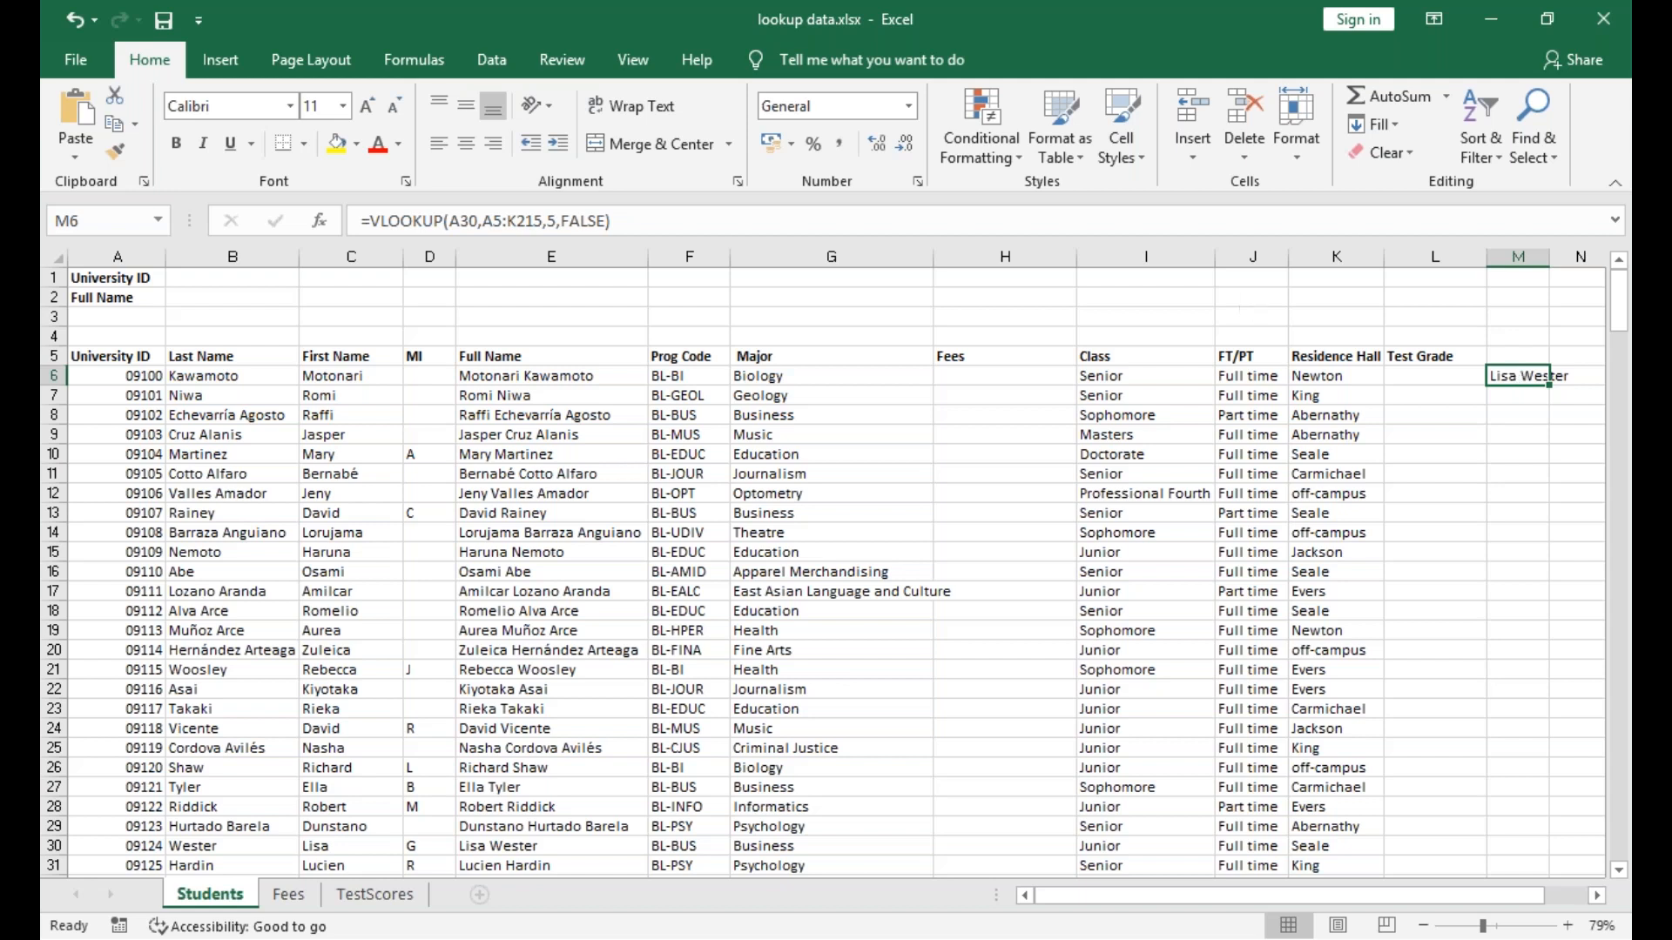
pyautogui.press('F2')
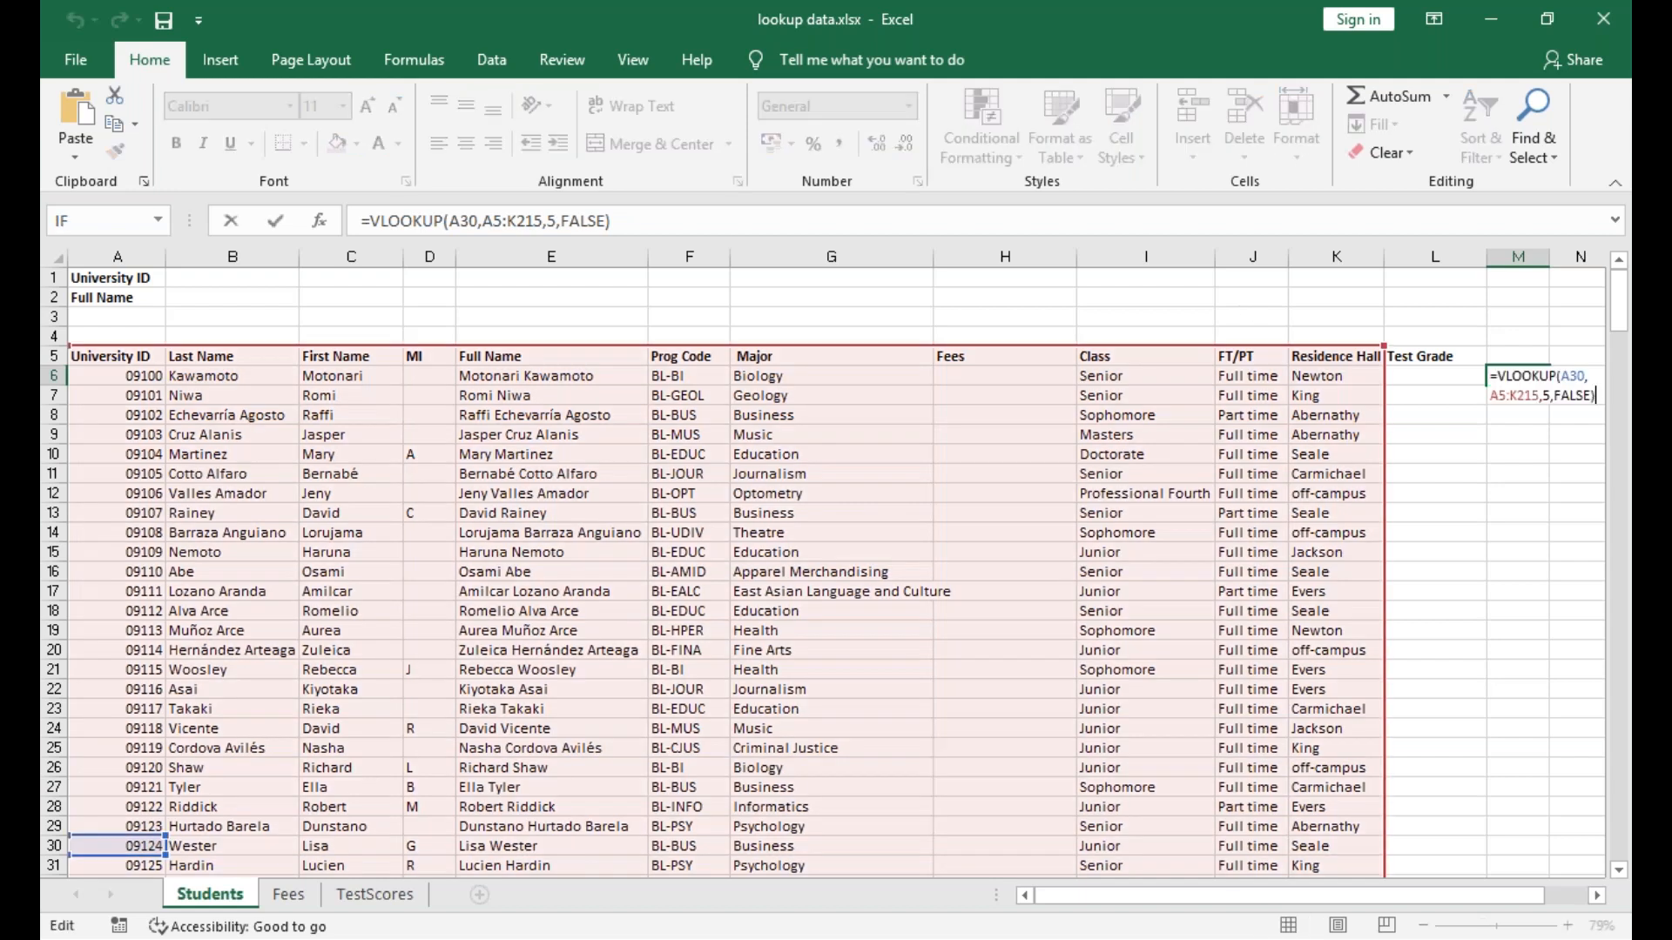
pyautogui.hscroll(2, 1461, 397)
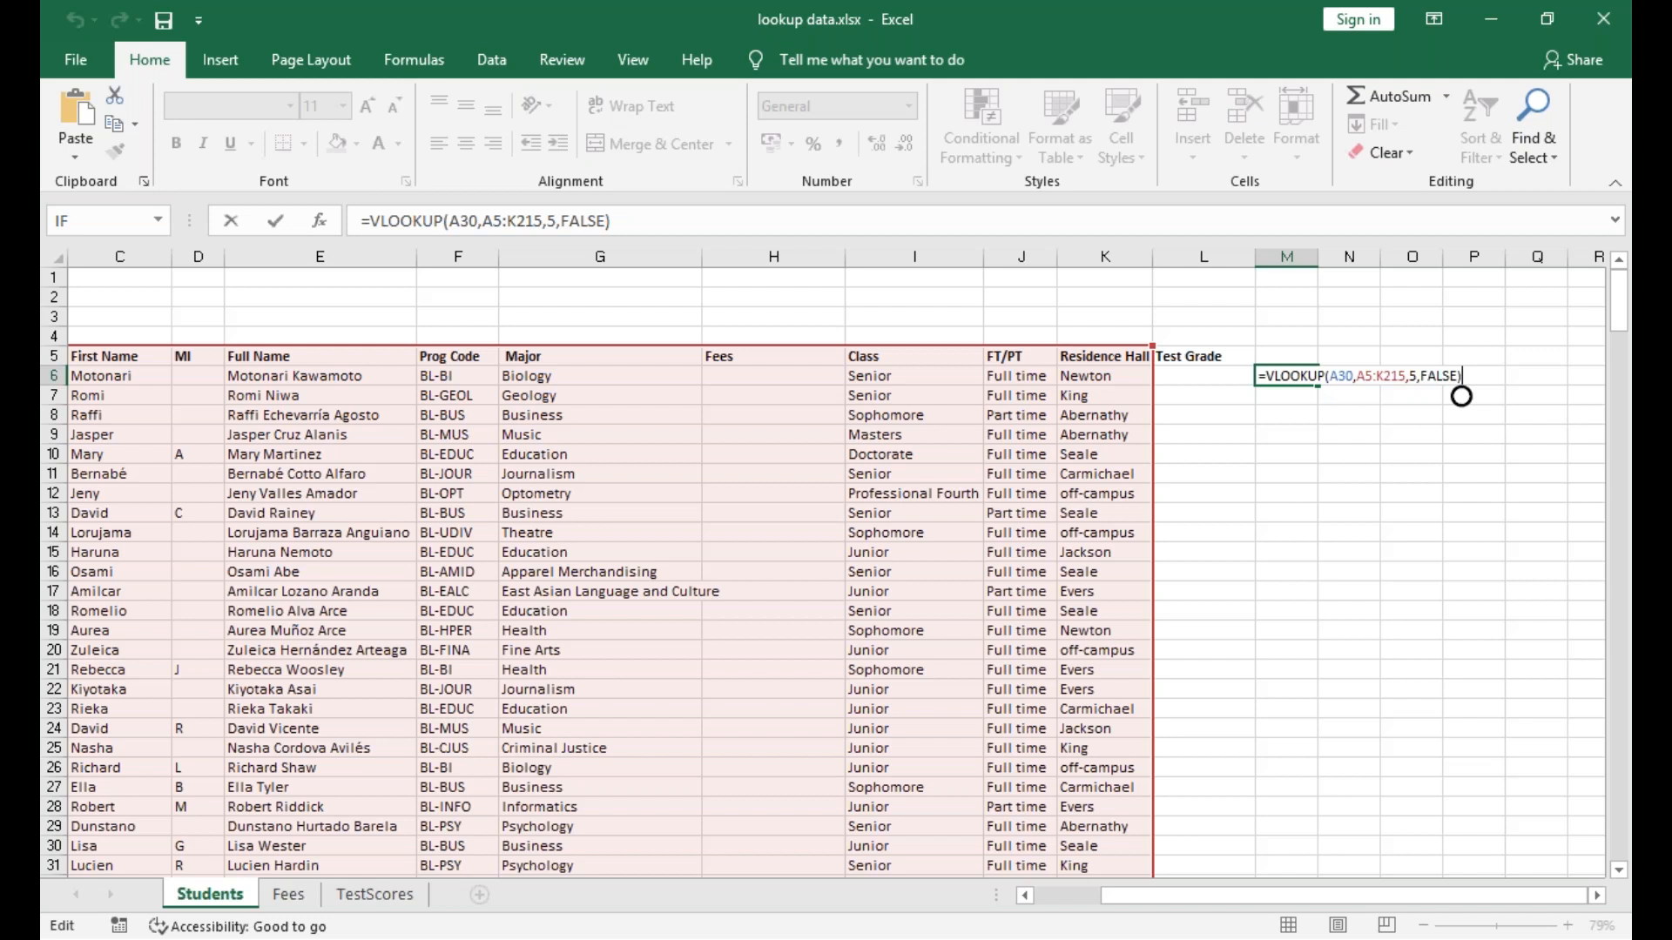
pyautogui.write('h')
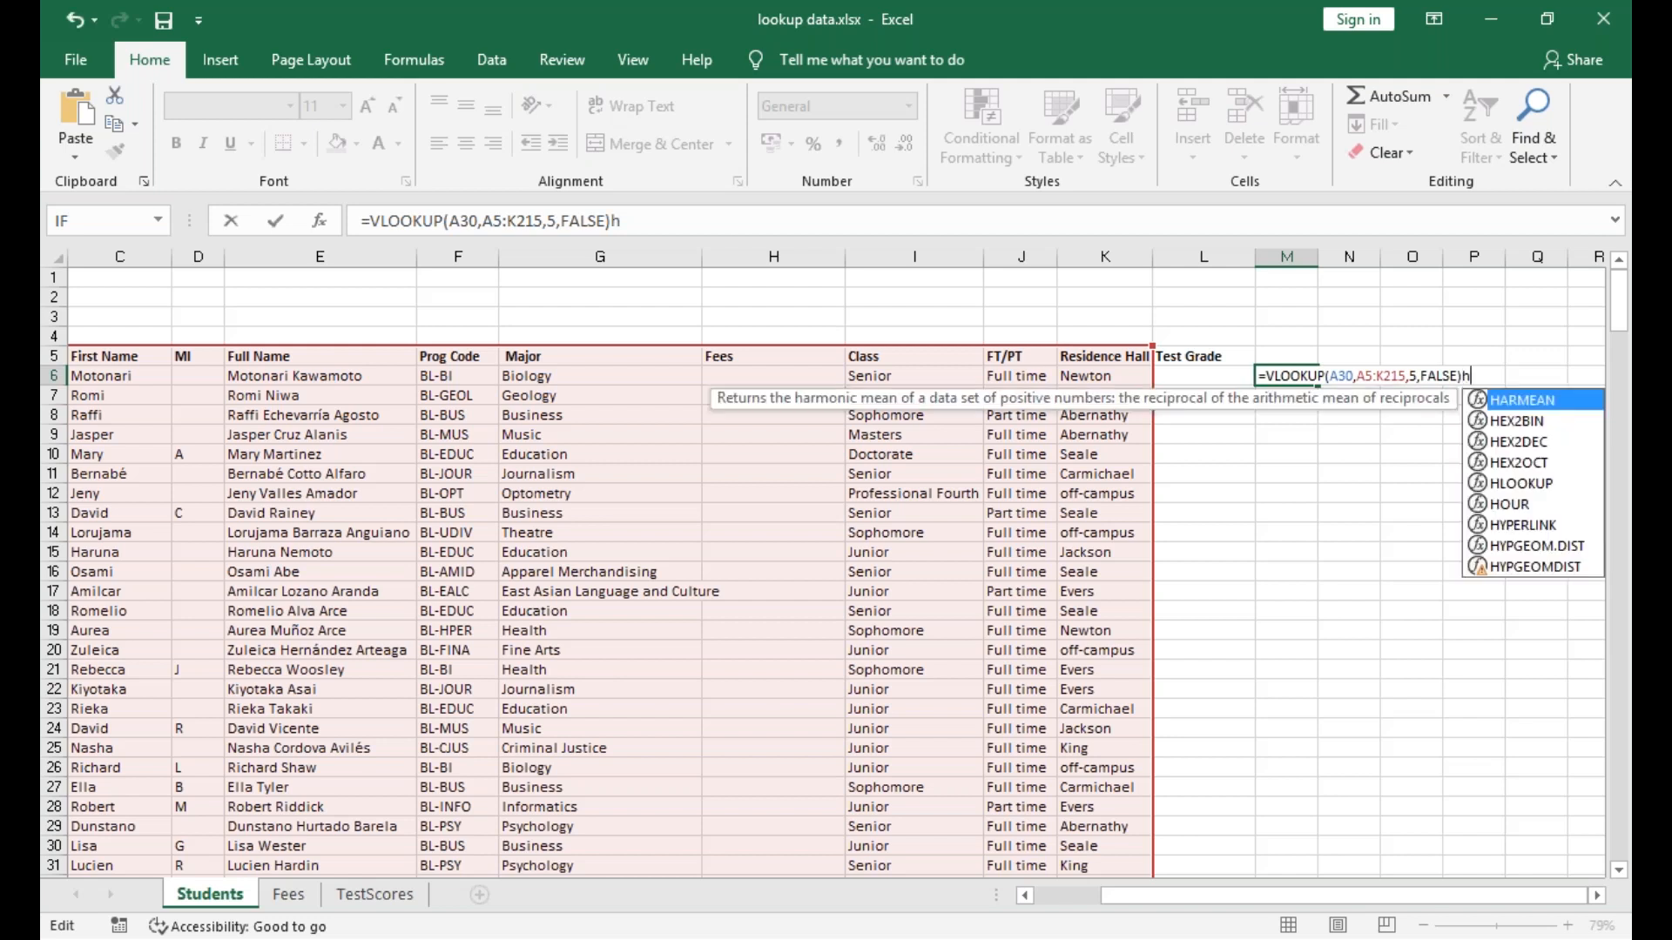
pyautogui.press('BackSpace')
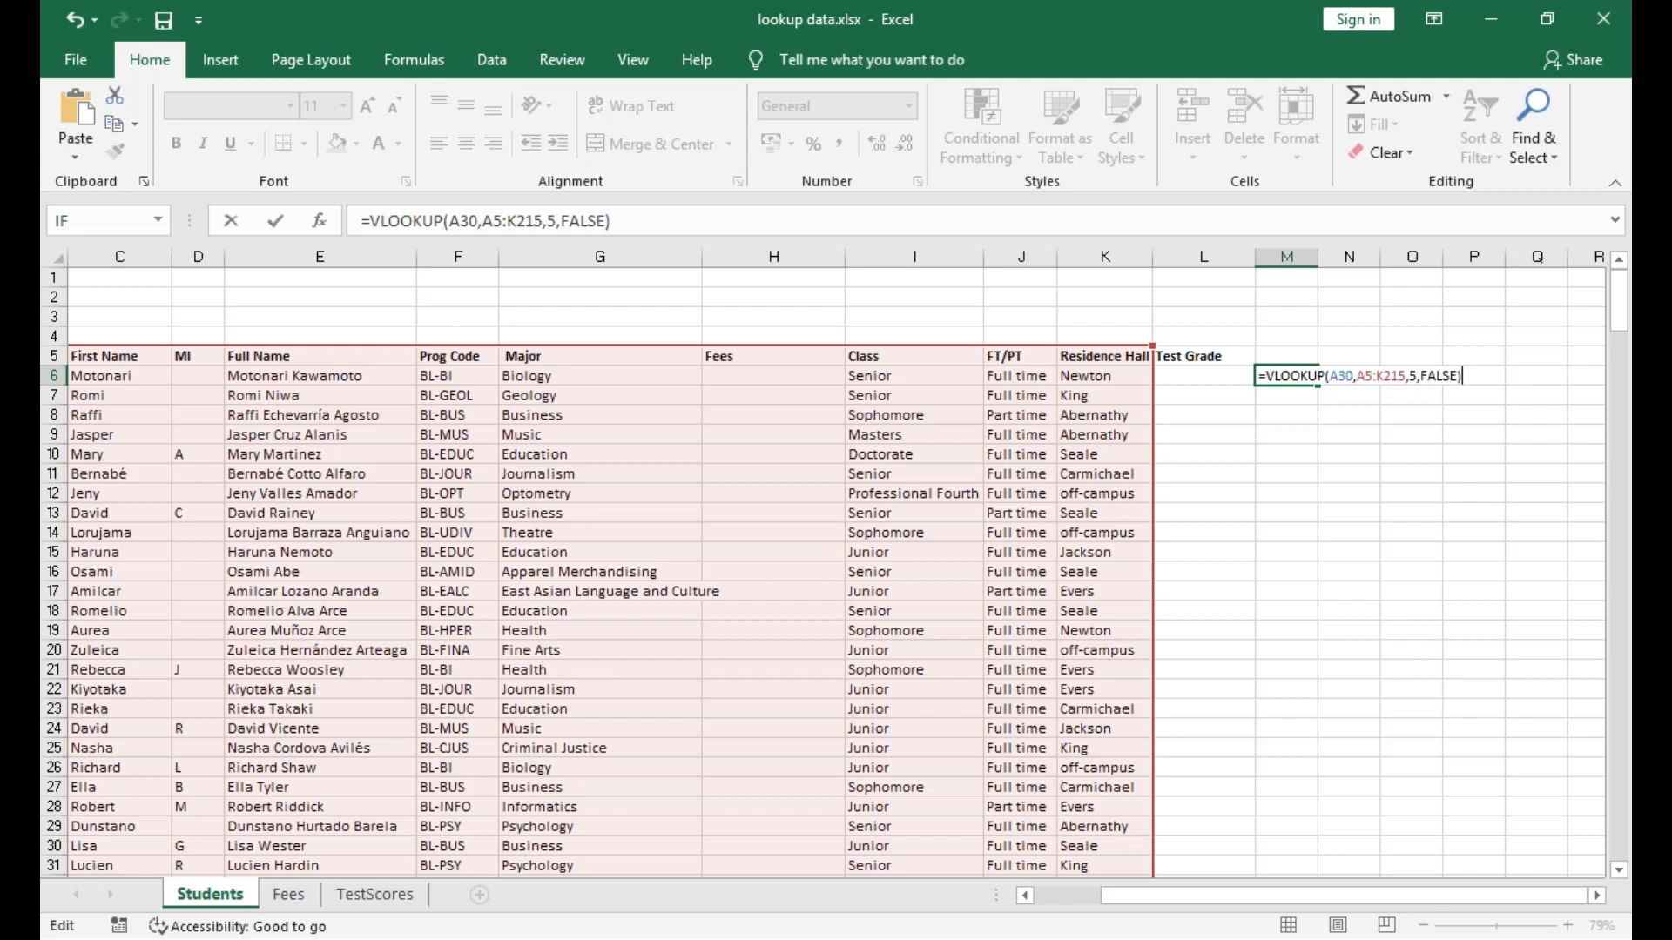
pyautogui.press('Return')
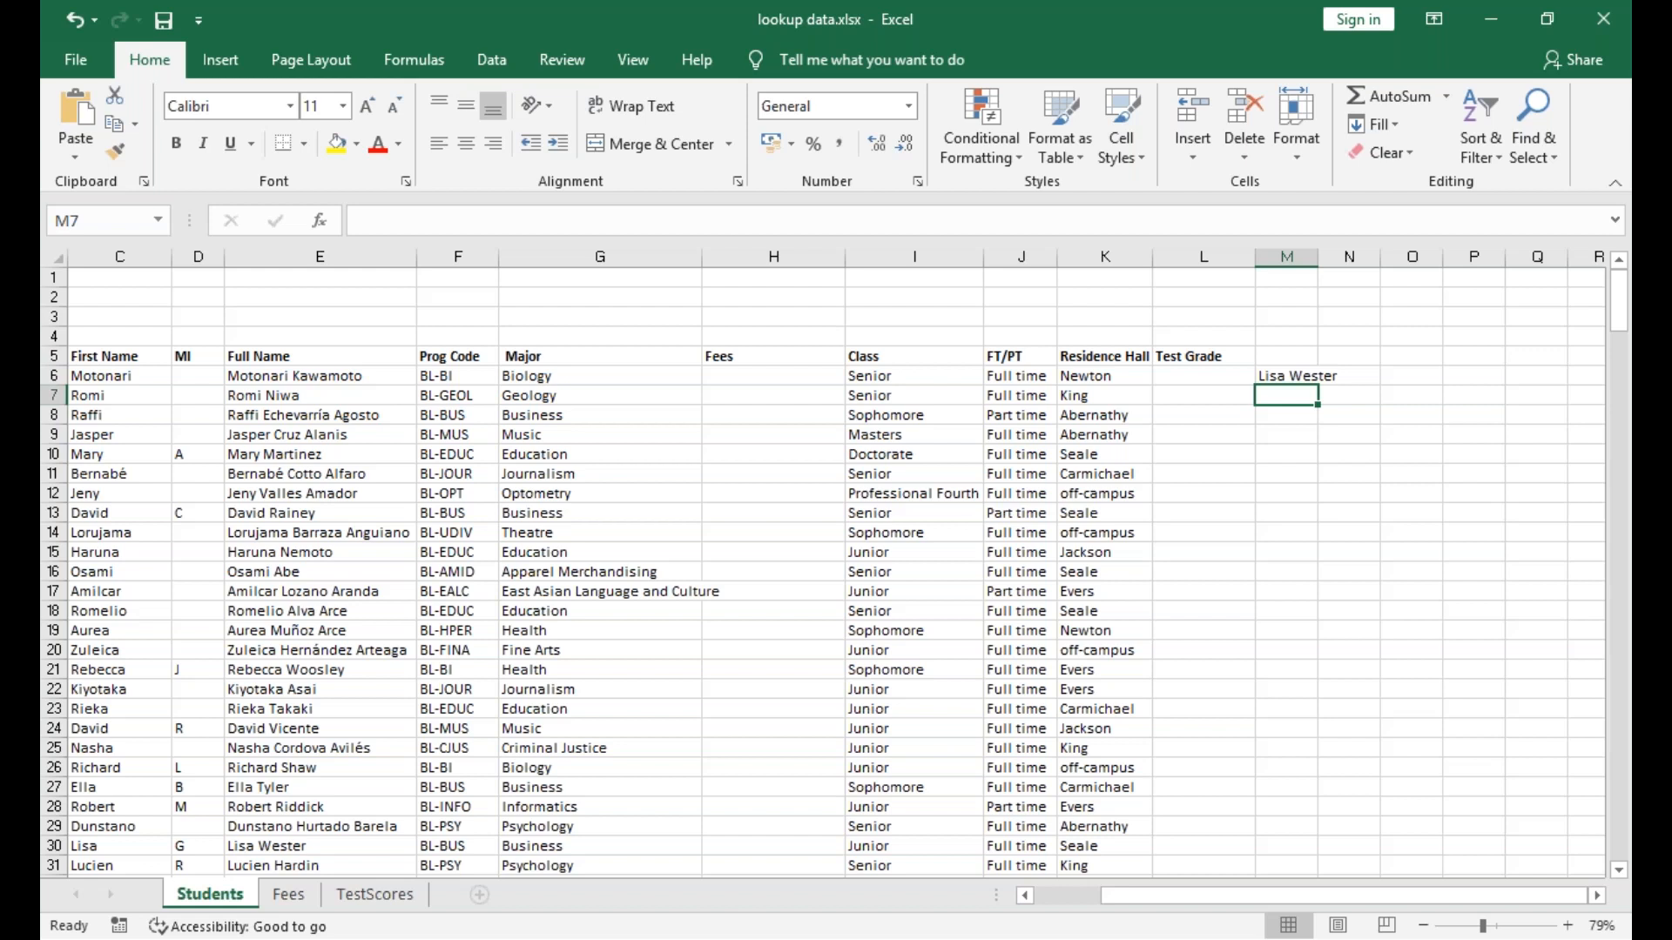
# Look through the student table's rows and select the Major header in G5.
pyautogui.hscroll(-3, 823, 562)
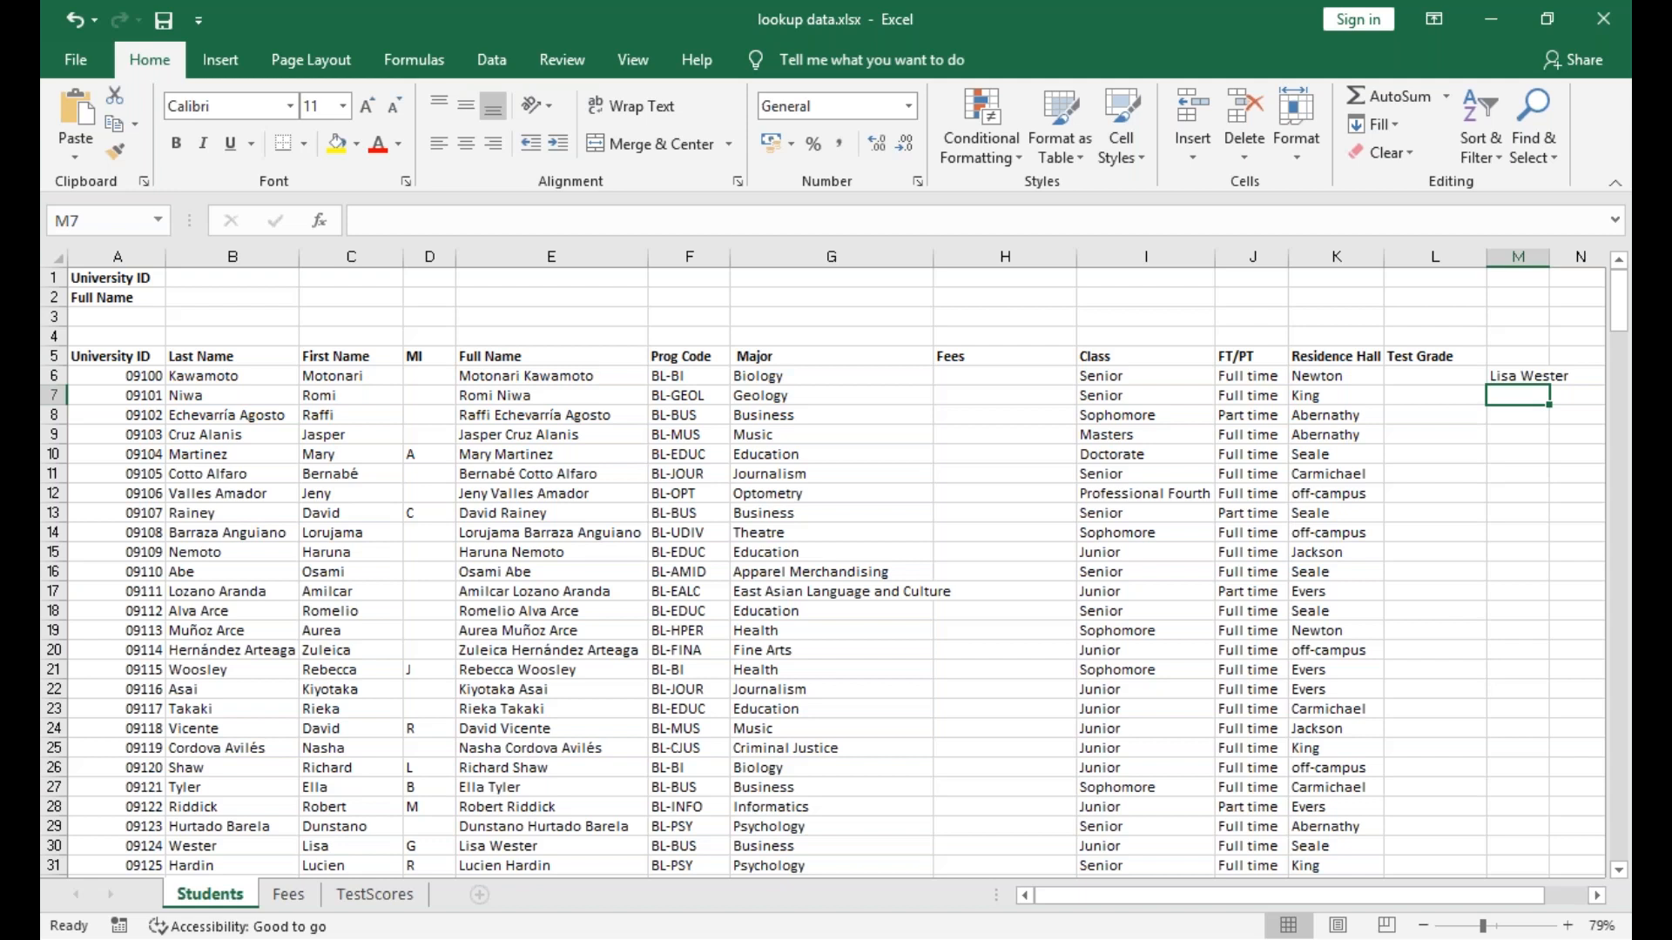
pyautogui.scroll(-4, 823, 573)
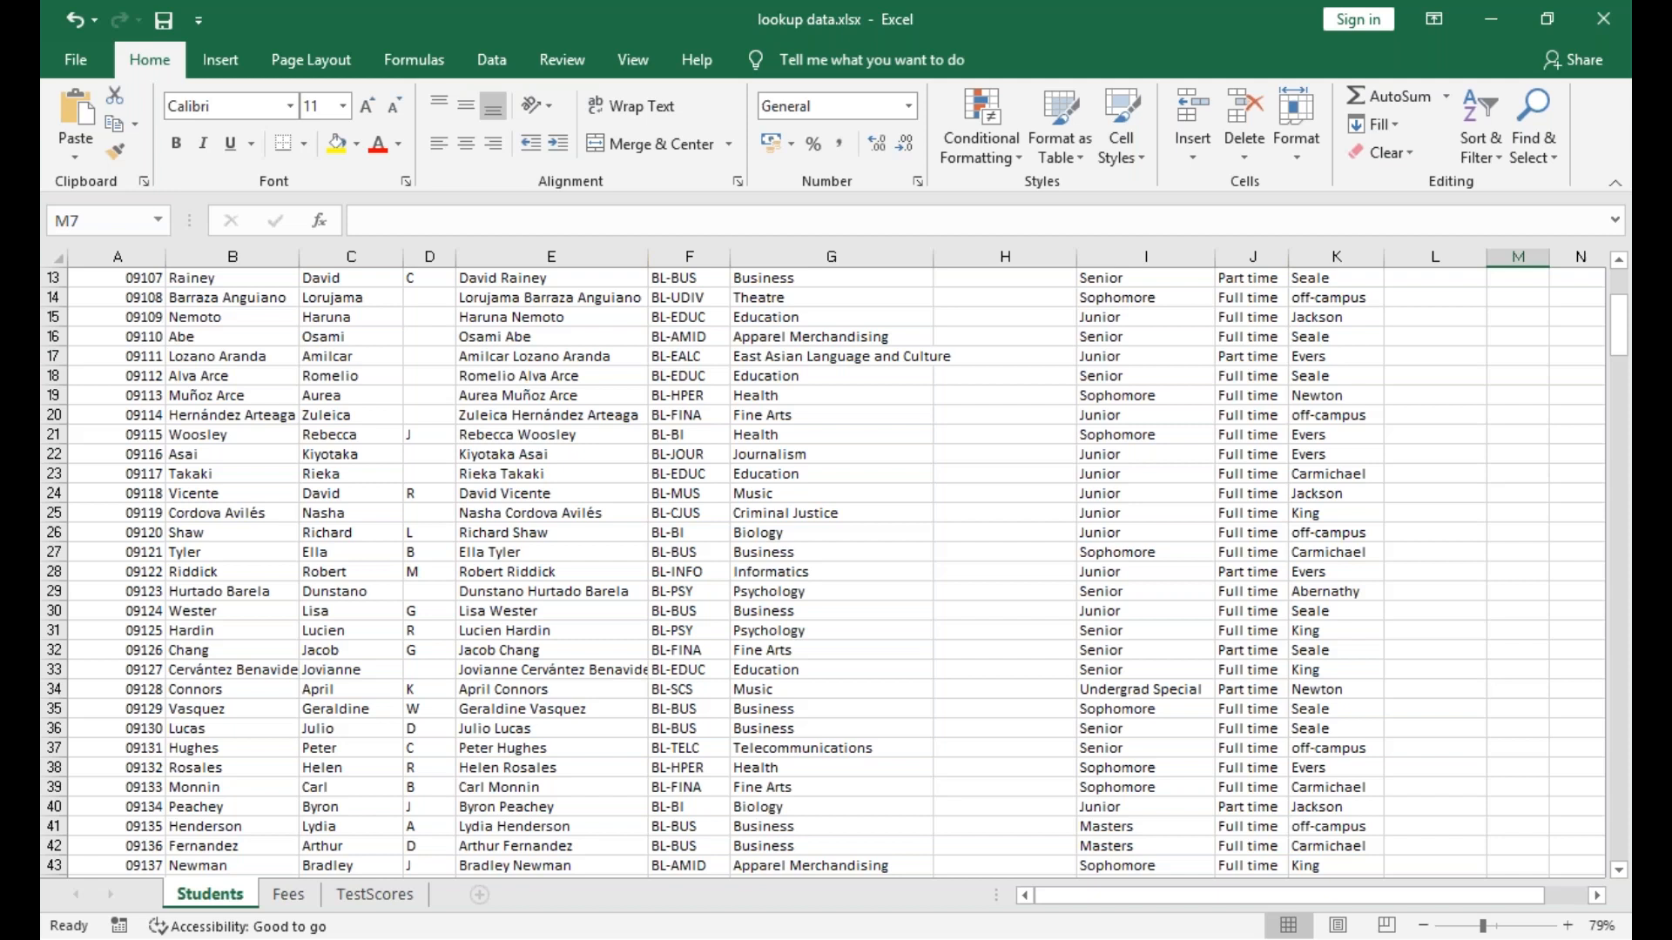
pyautogui.scroll(-1, 824, 573)
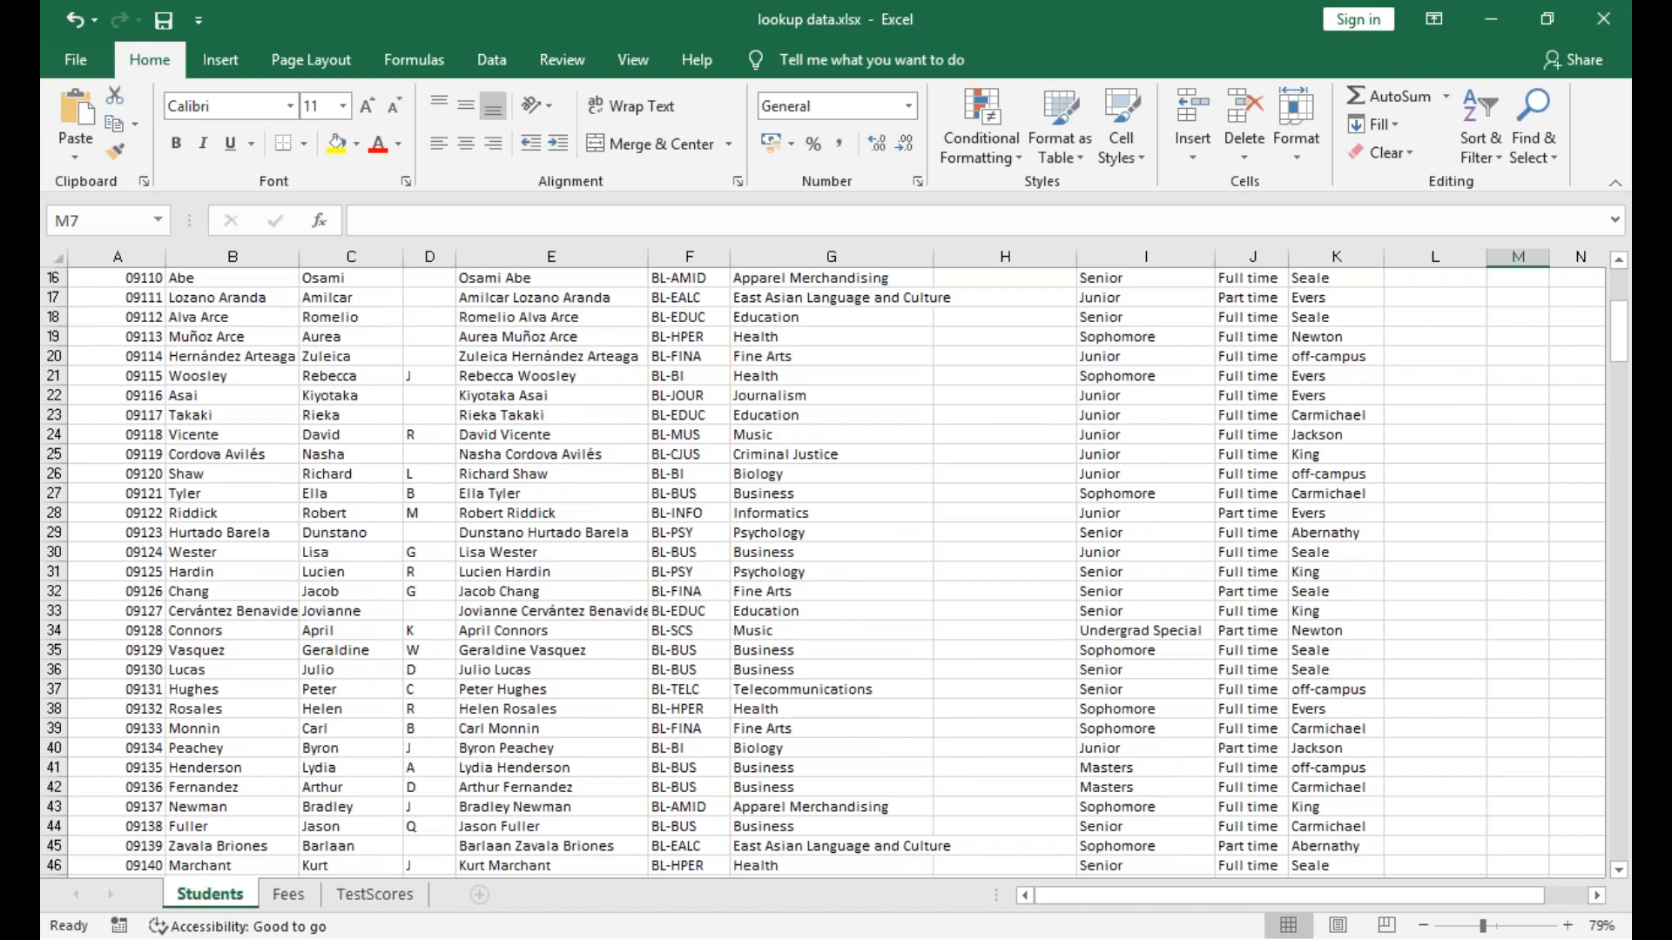
pyautogui.scroll(4, 824, 573)
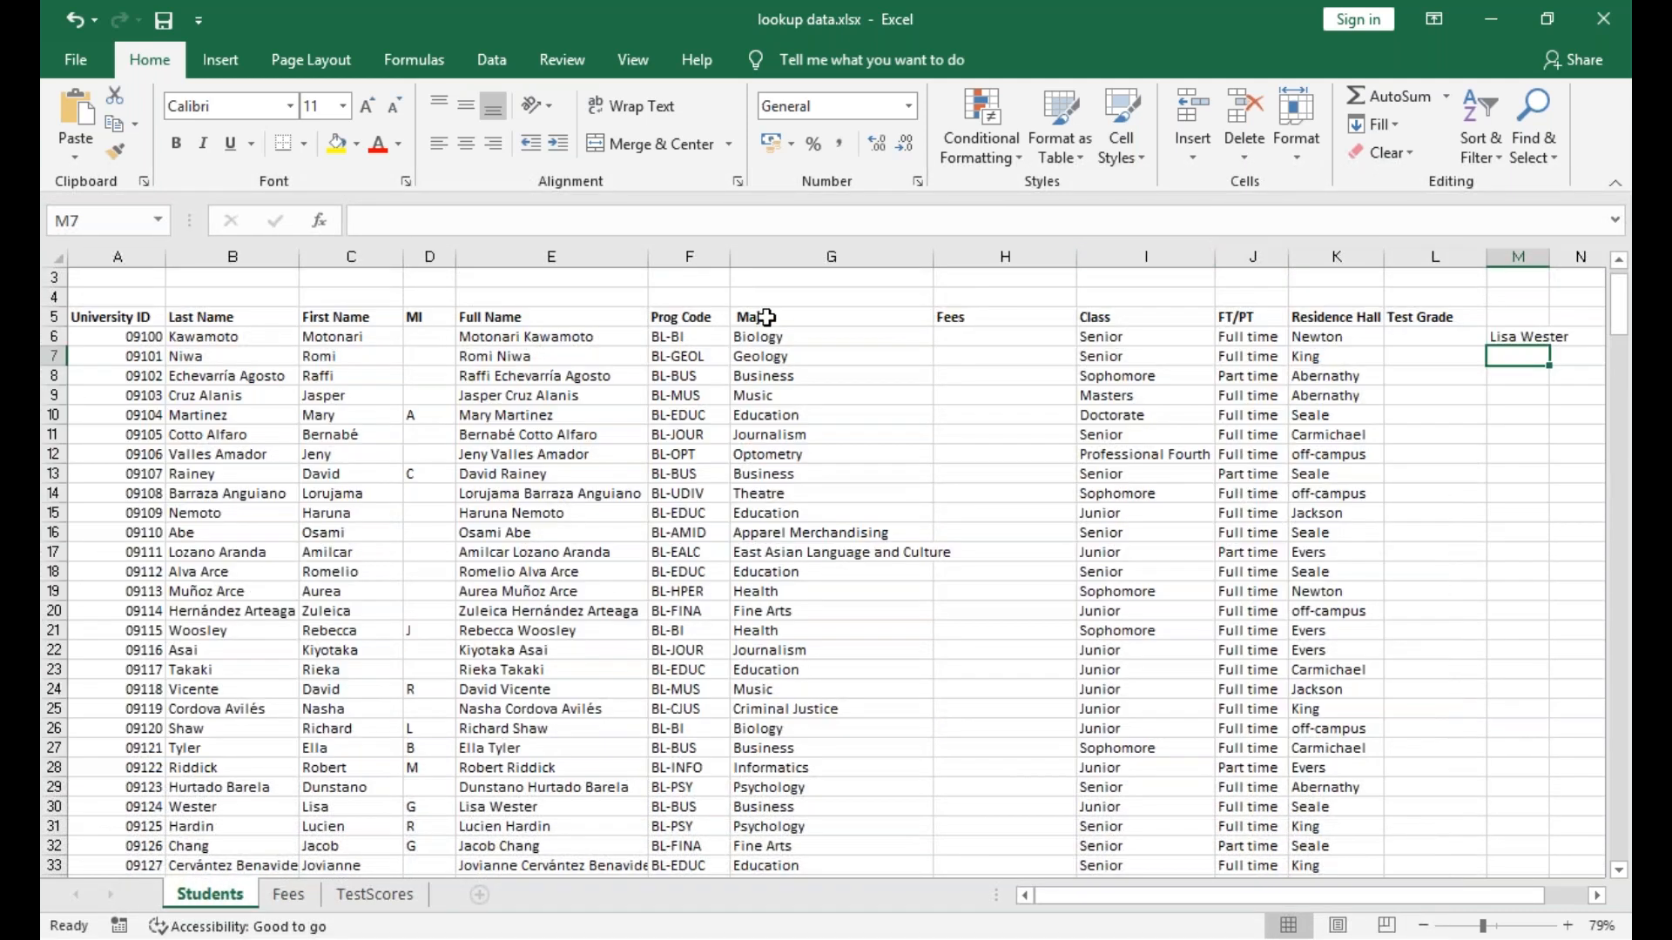
pyautogui.click(766, 317)
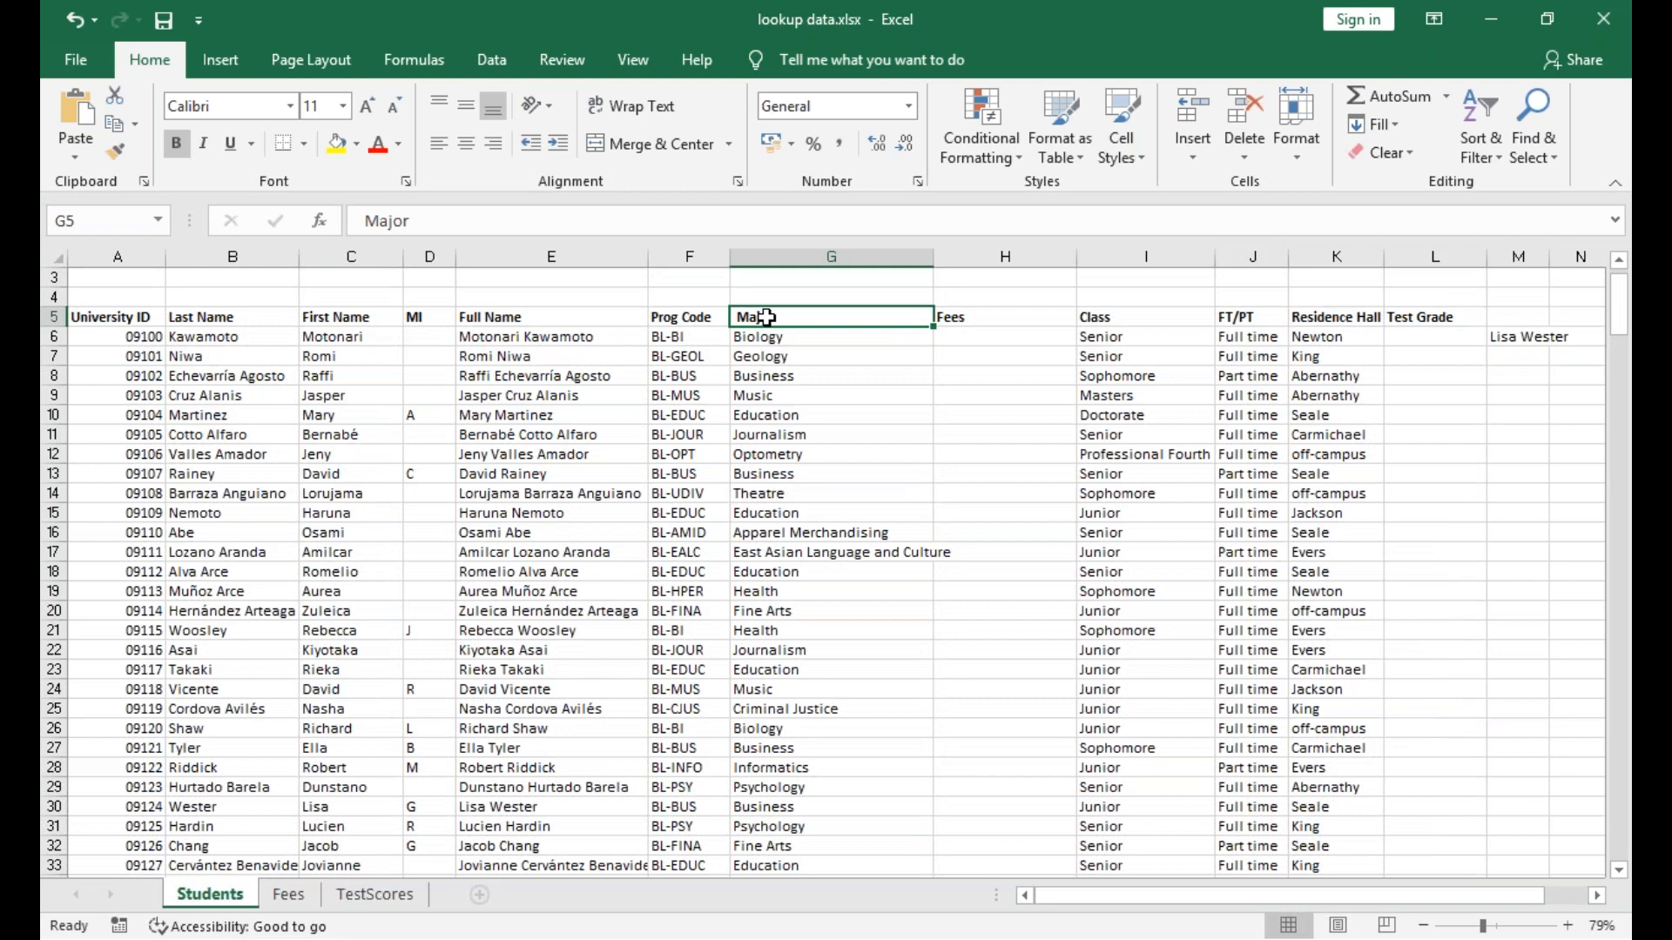
# Scan the student records far down the sheet to examine the range of values in the Major column.
pyautogui.scroll(-1, 766, 317)
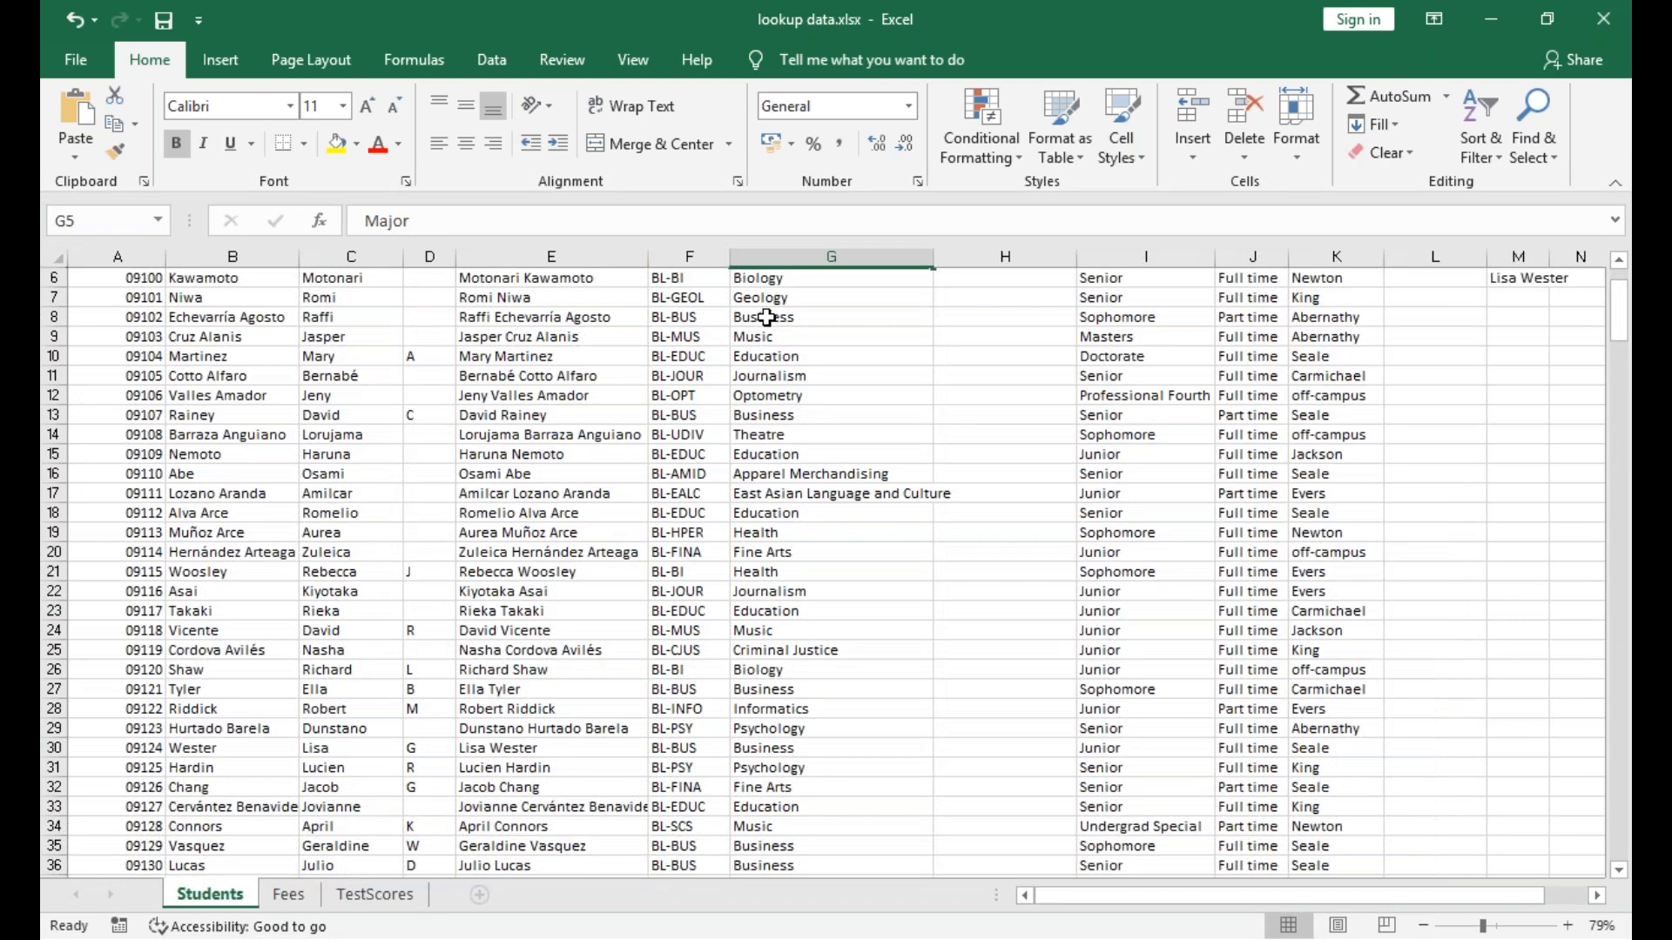
pyautogui.scroll(-1, 767, 317)
pyautogui.click(551, 787)
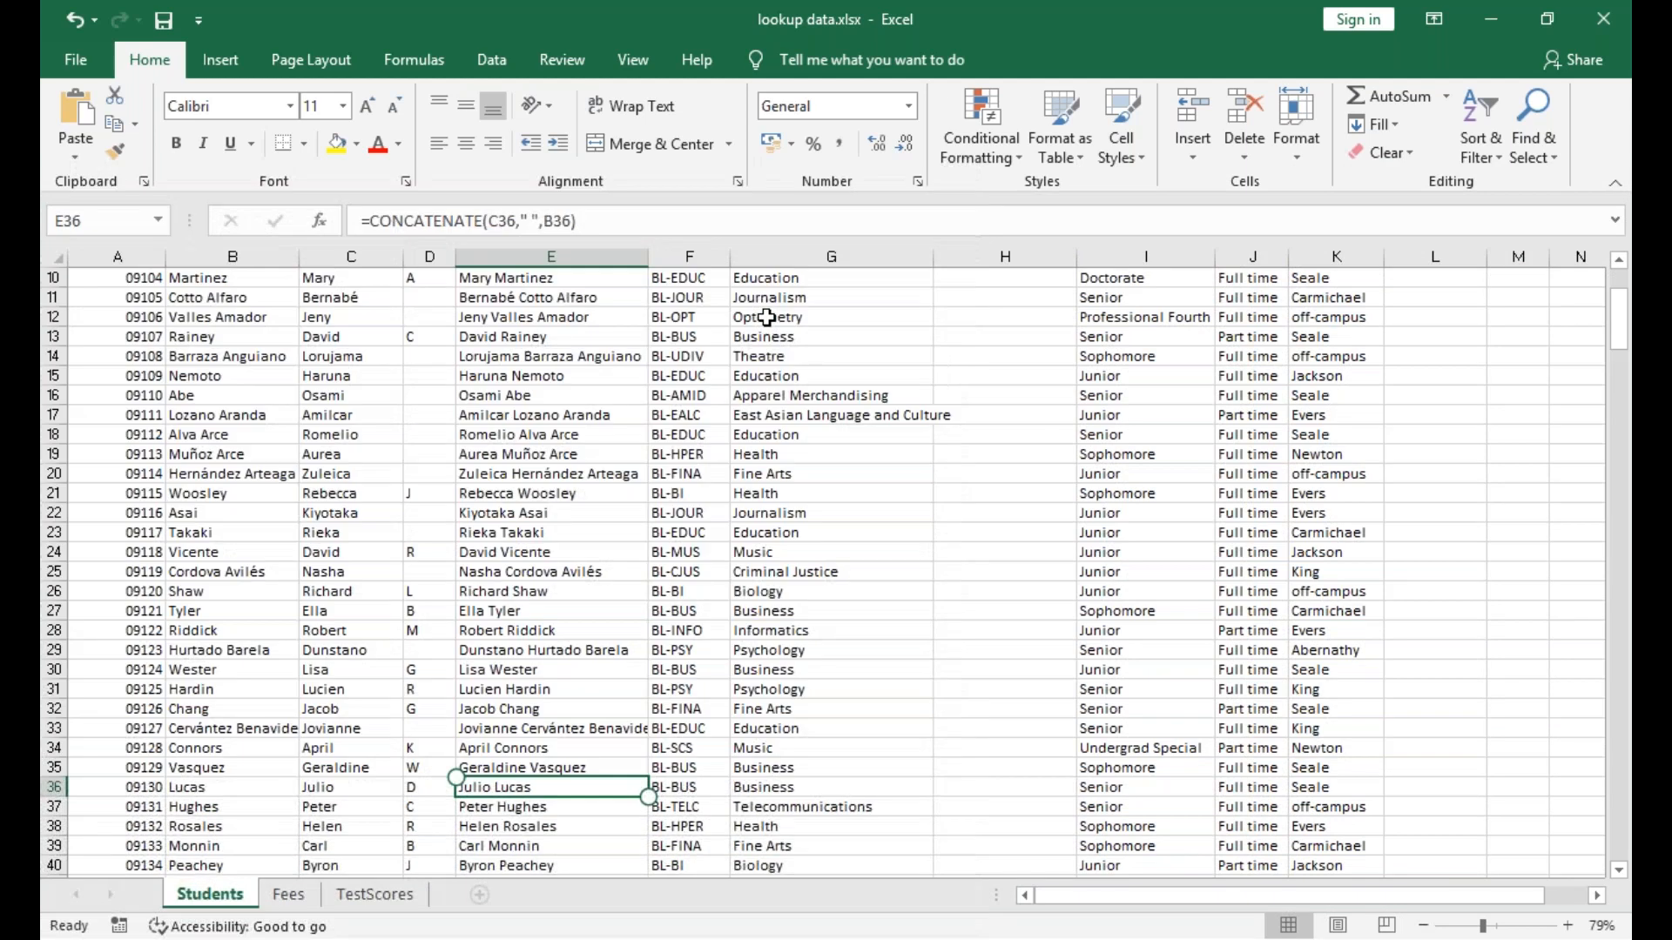
pyautogui.scroll(-1, 766, 317)
pyautogui.scroll(-15, 766, 317)
pyautogui.scroll(1, 766, 317)
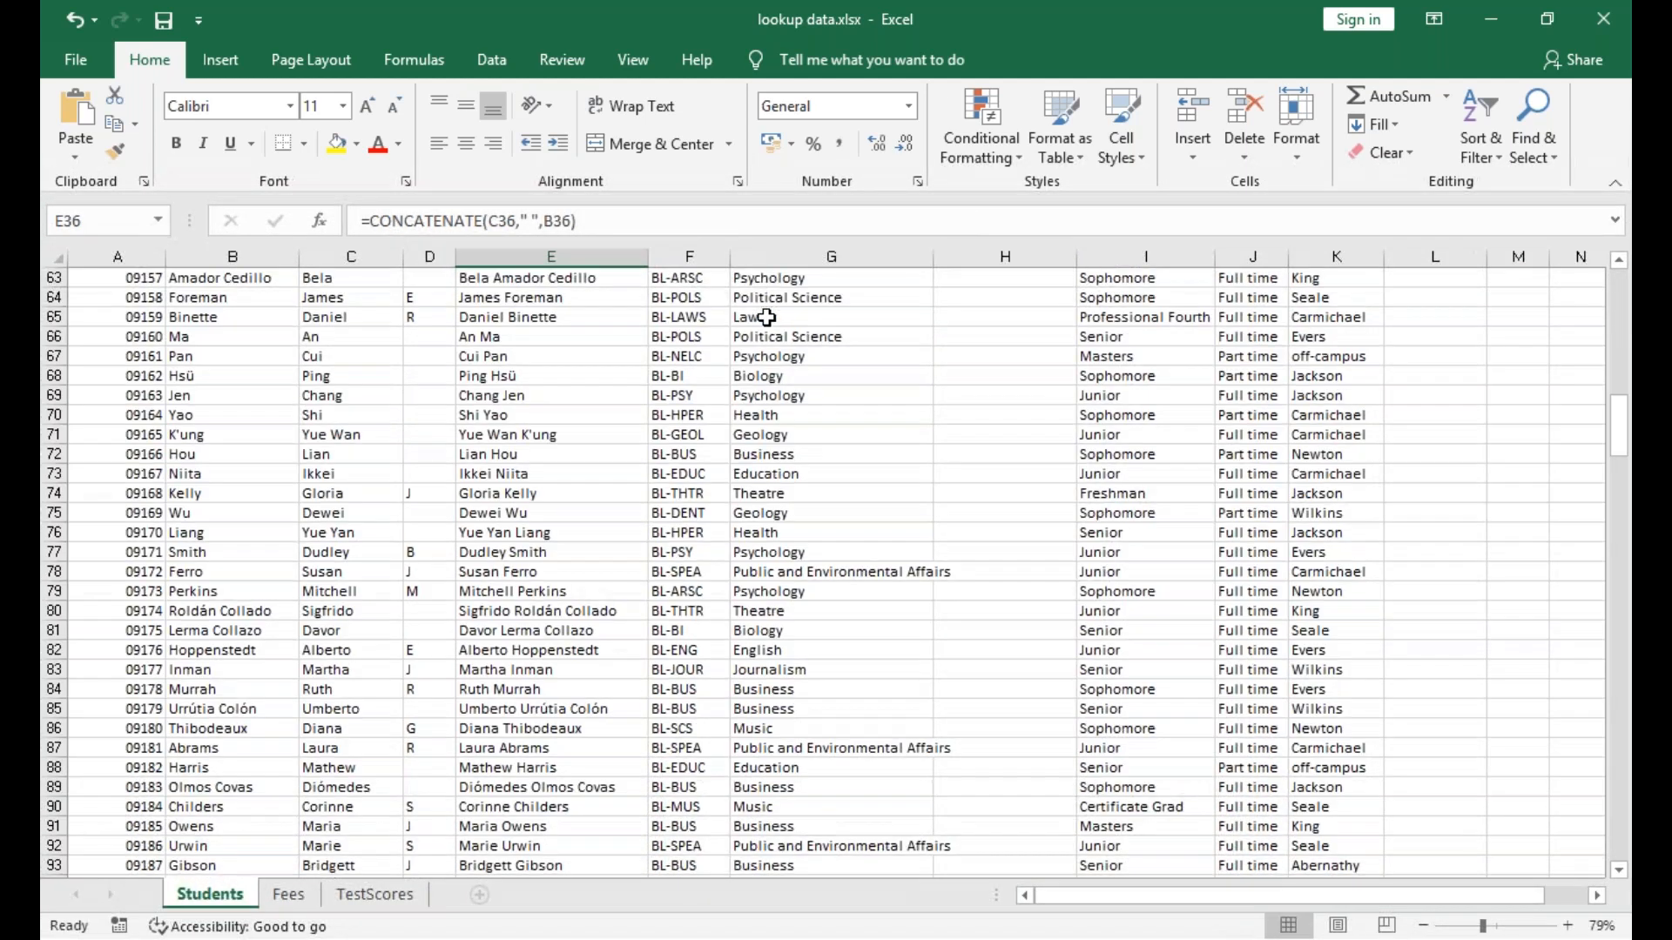
pyautogui.scroll(5, 766, 317)
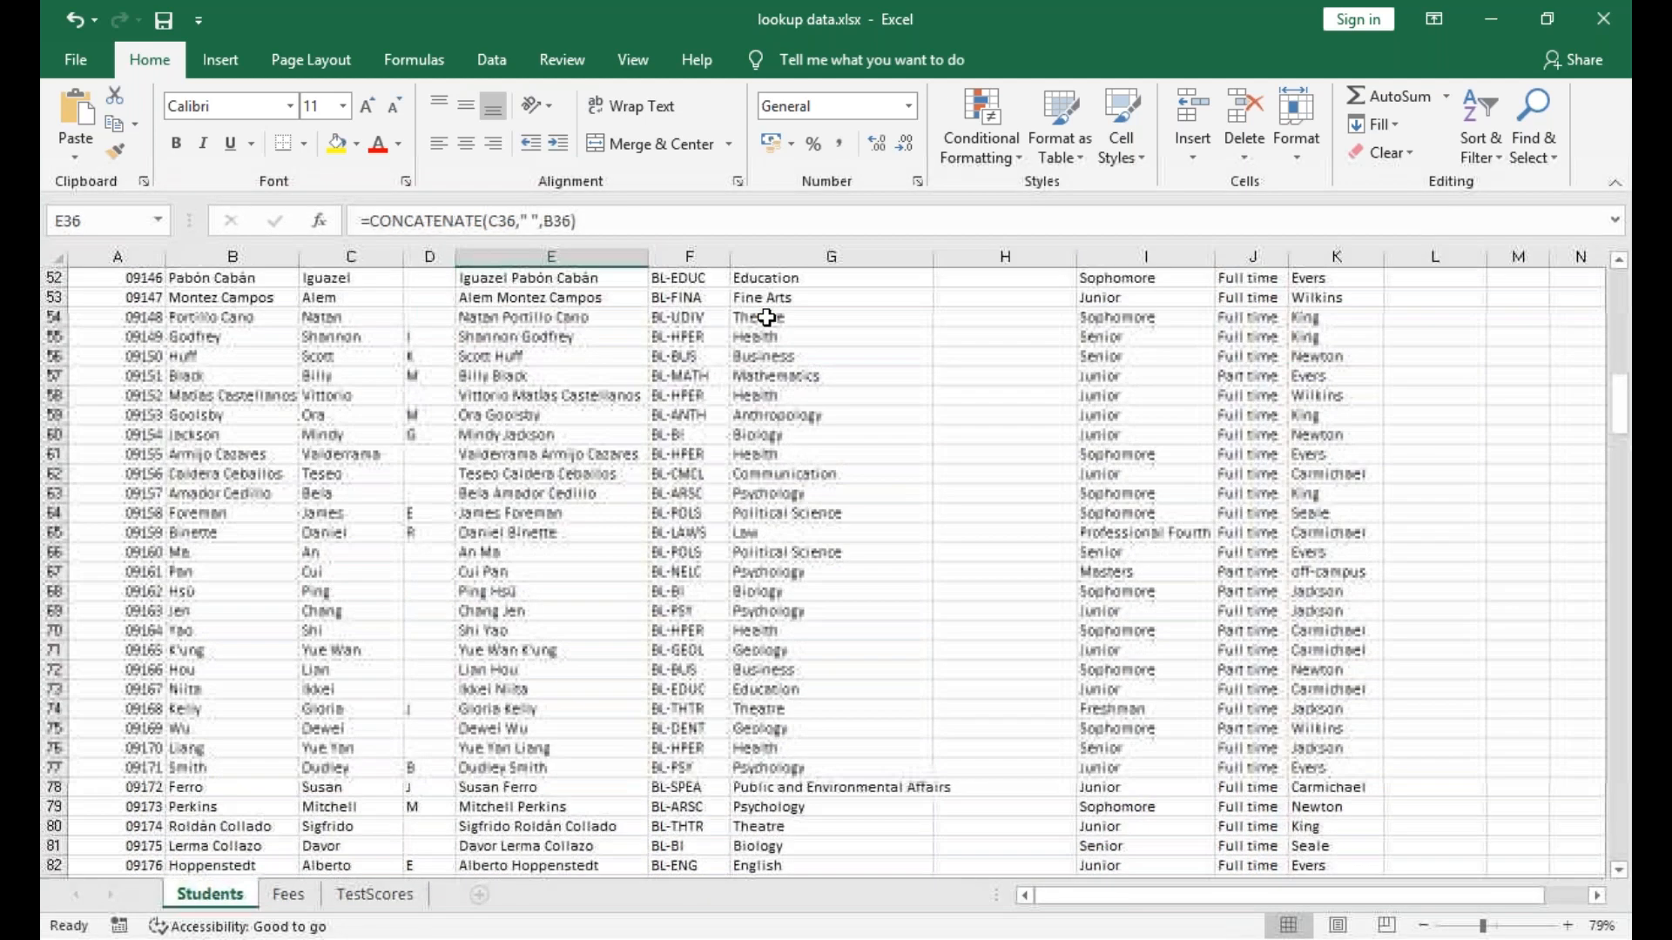
pyautogui.scroll(-14, 766, 317)
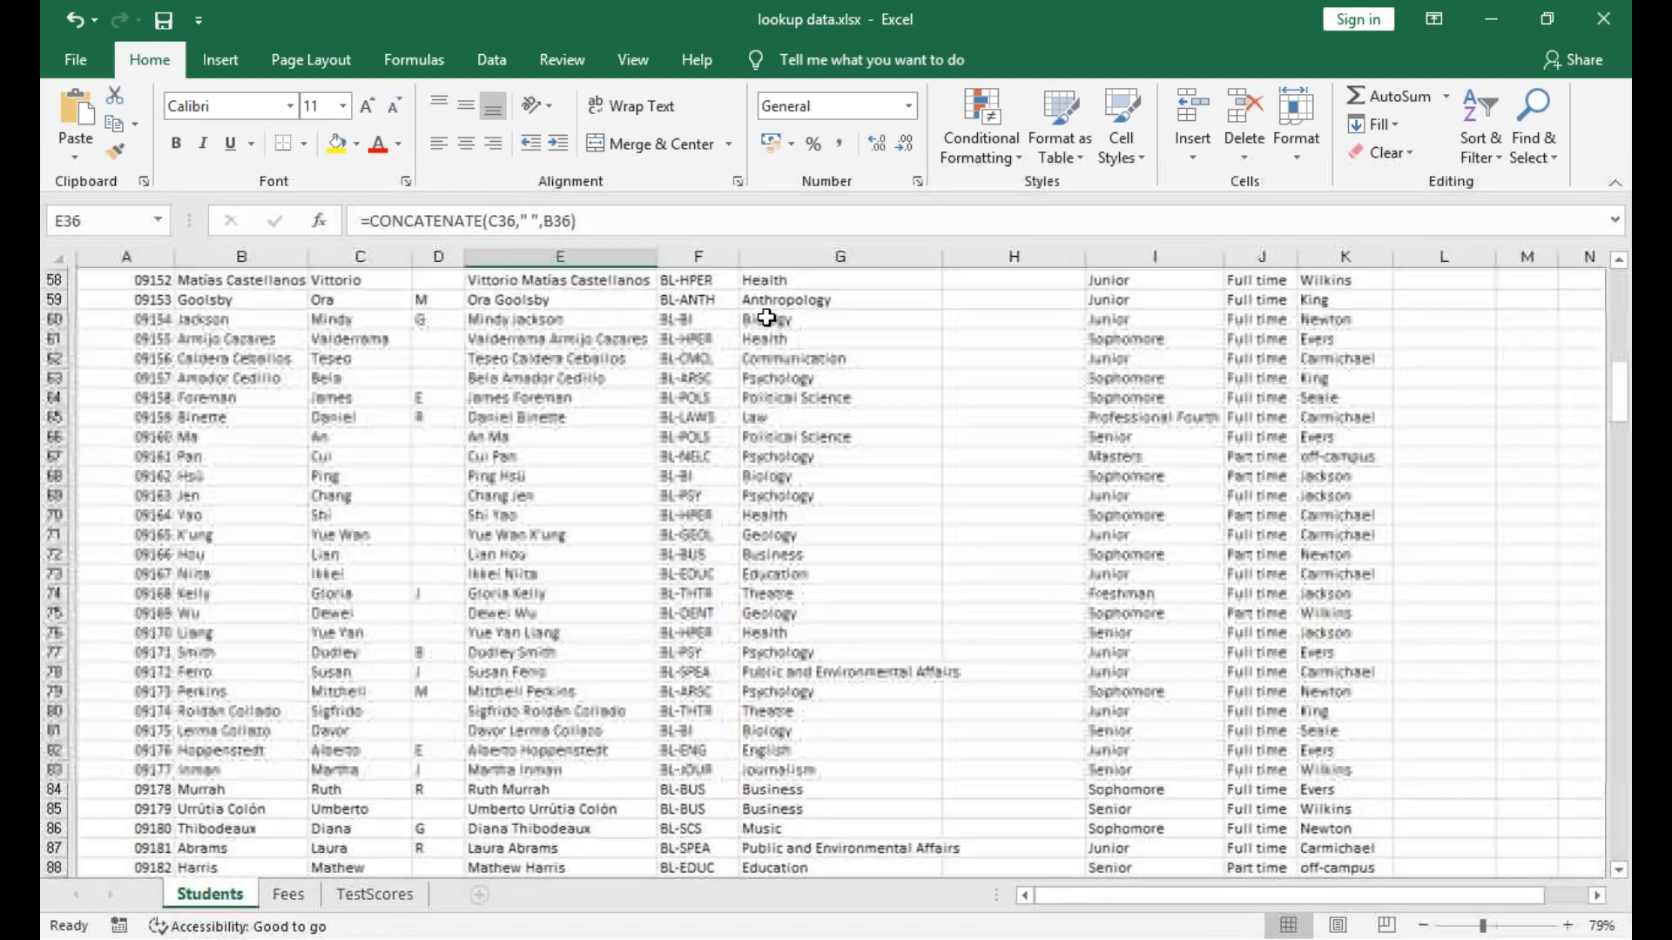
pyautogui.scroll(-13, 766, 317)
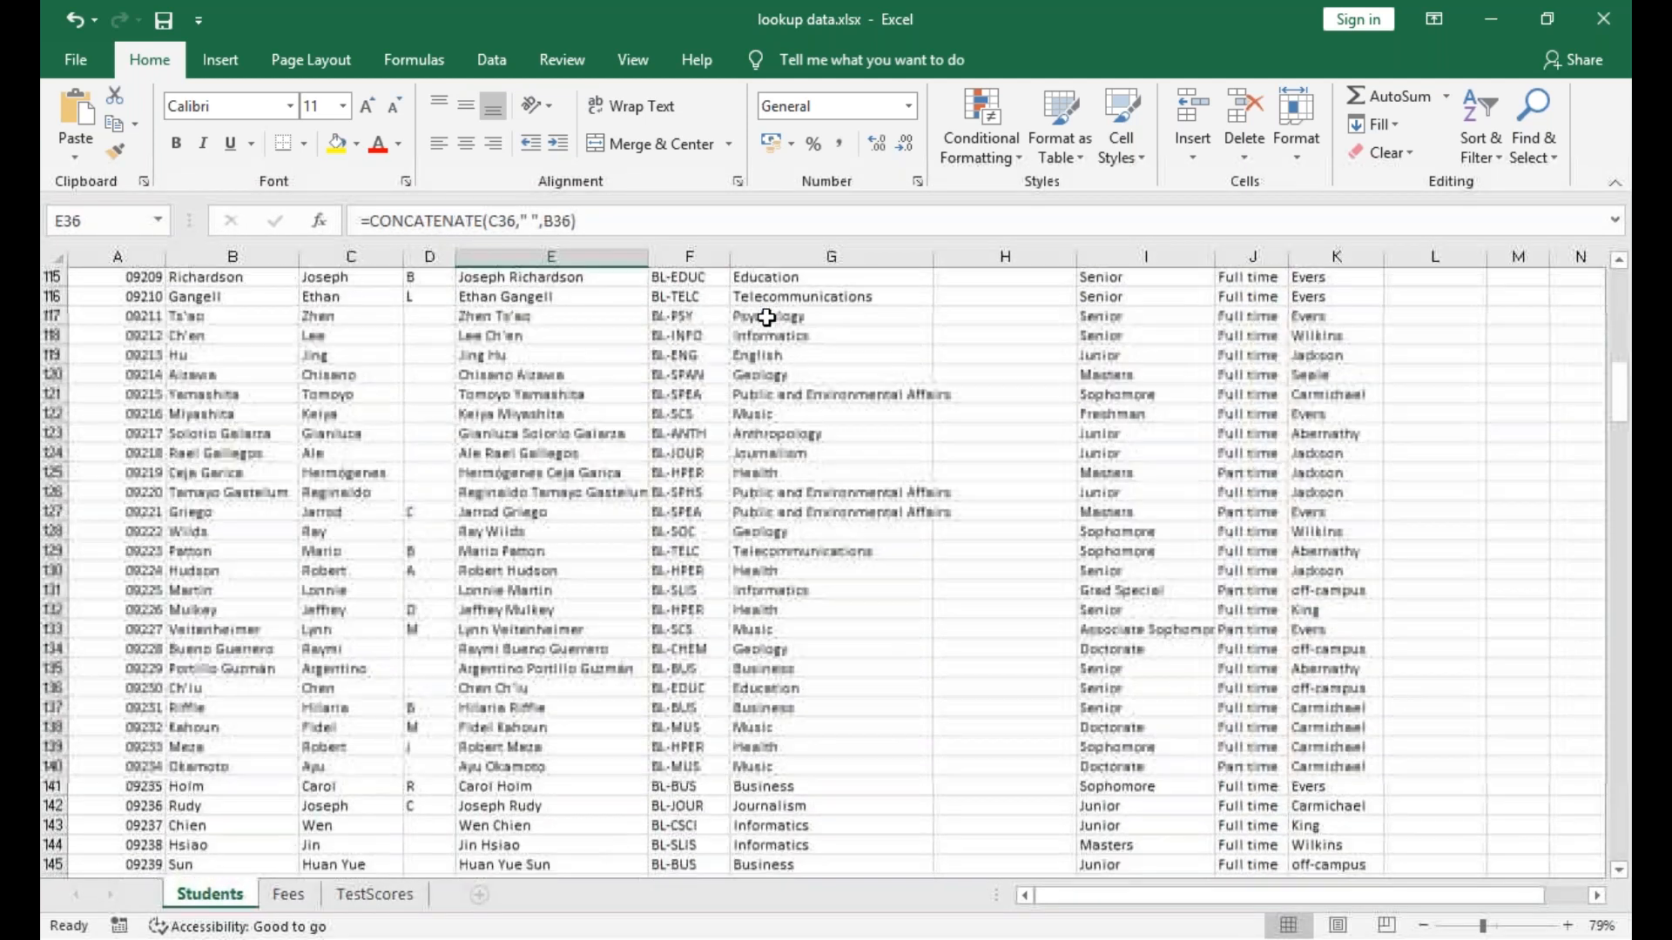
pyautogui.scroll(-15, 766, 317)
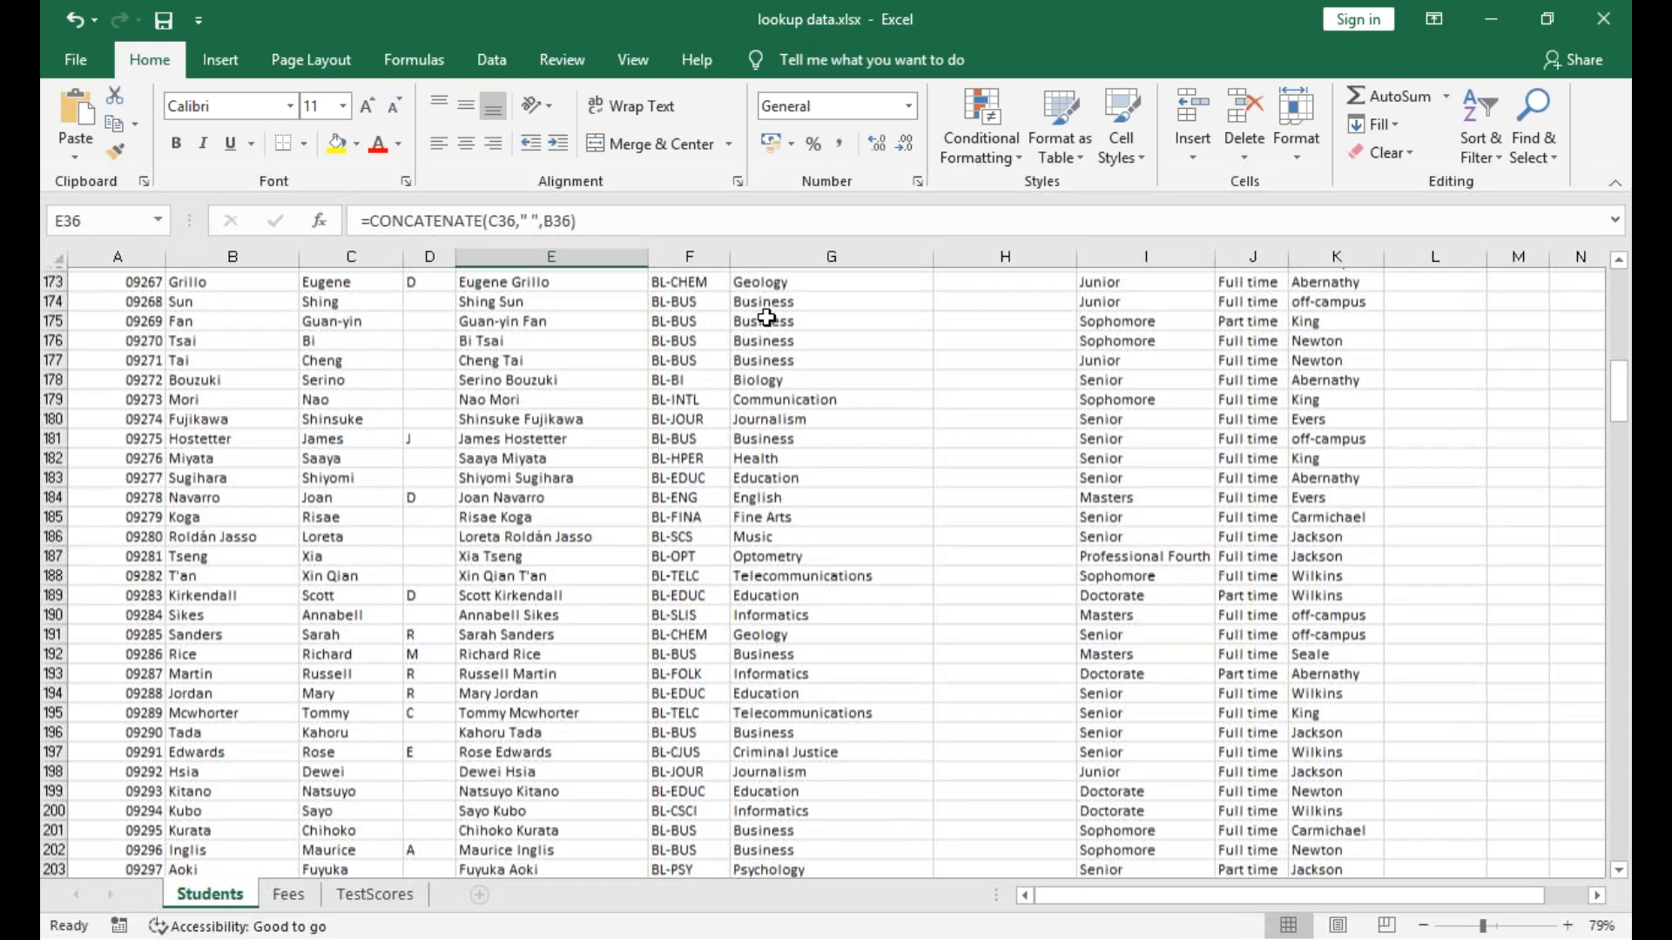
pyautogui.scroll(20, 766, 317)
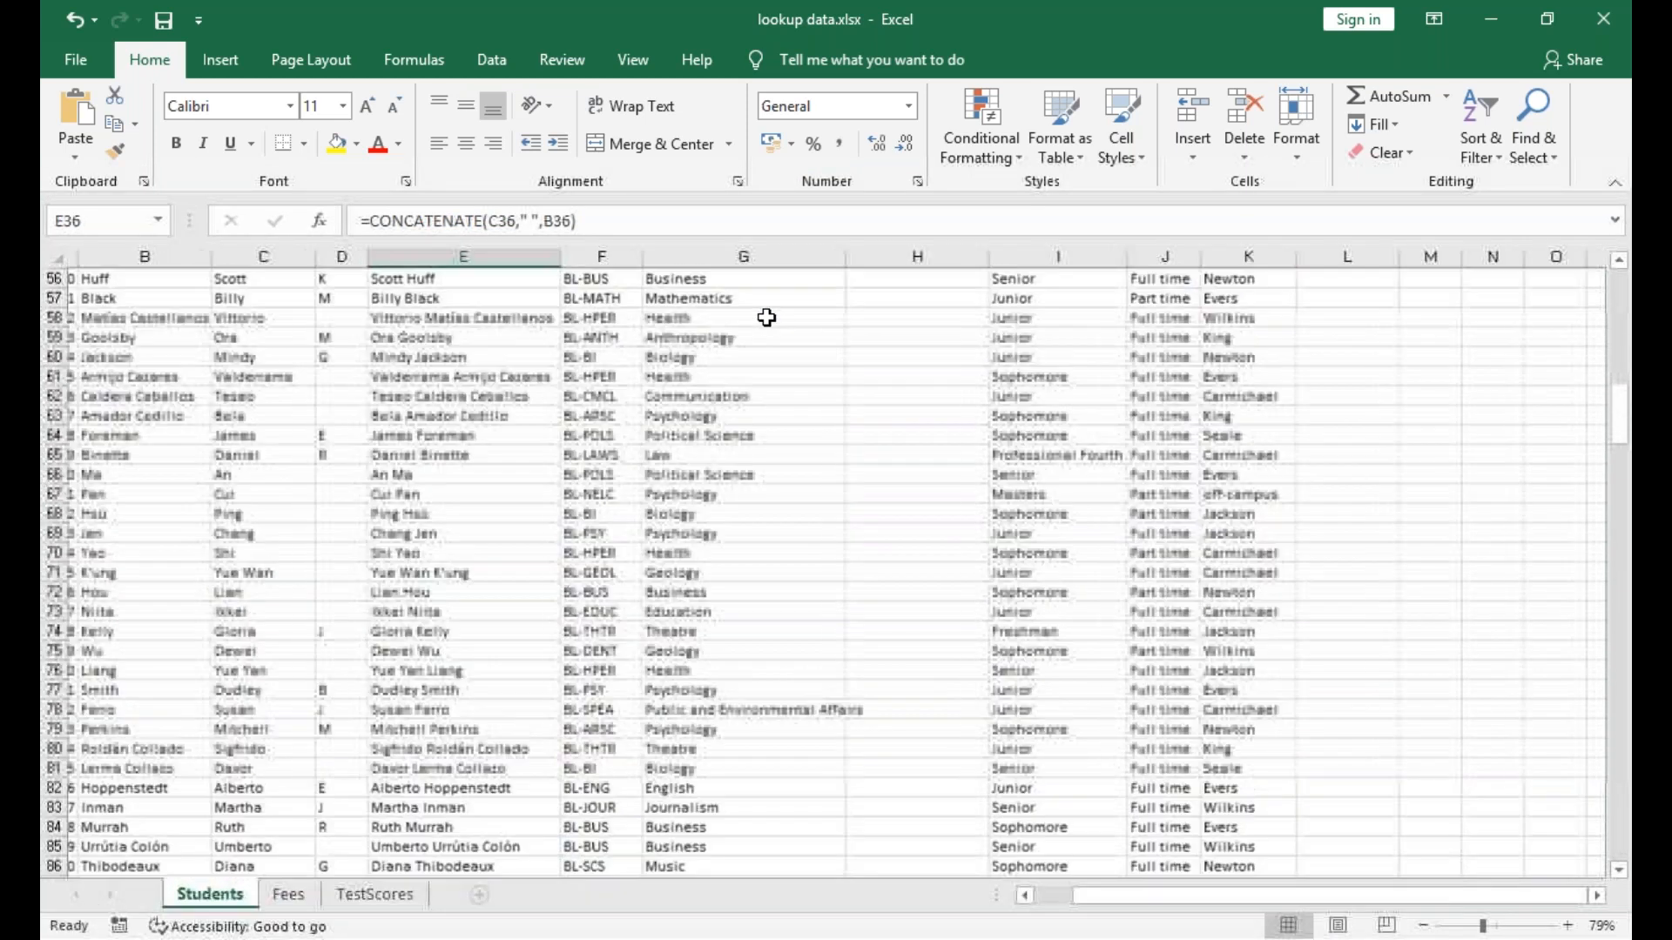
pyautogui.scroll(18, 767, 317)
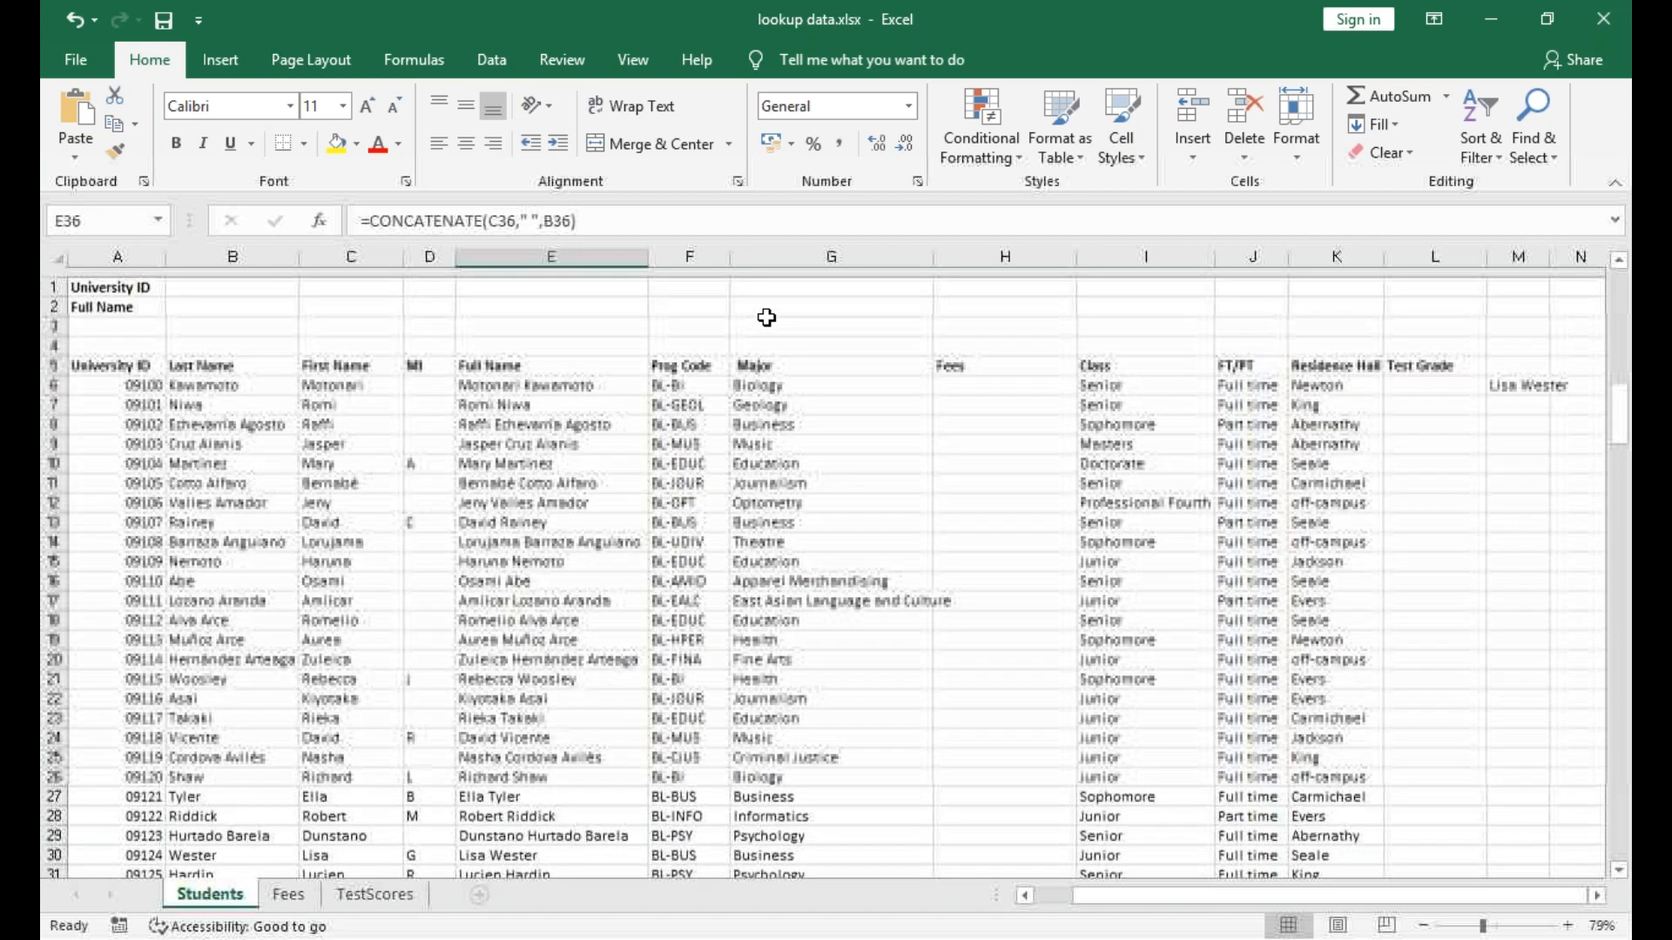
pyautogui.scroll(-3, 766, 317)
pyautogui.scroll(-3, 766, 317)
pyautogui.scroll(1, 766, 317)
pyautogui.scroll(2, 766, 317)
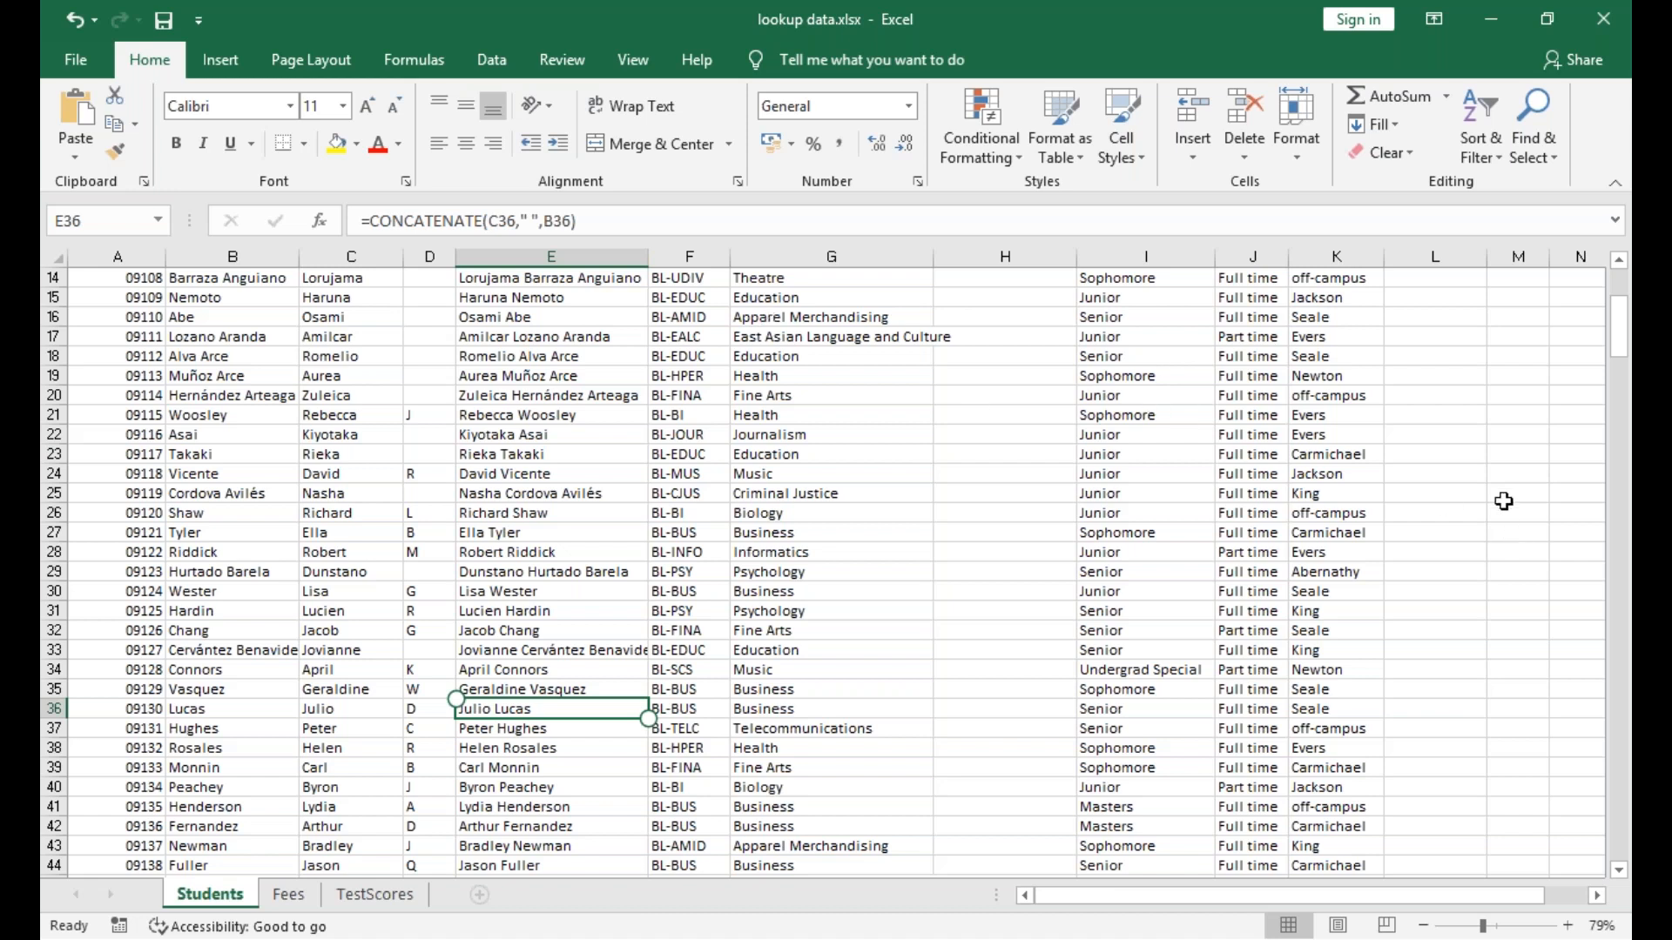
pyautogui.click(1466, 455)
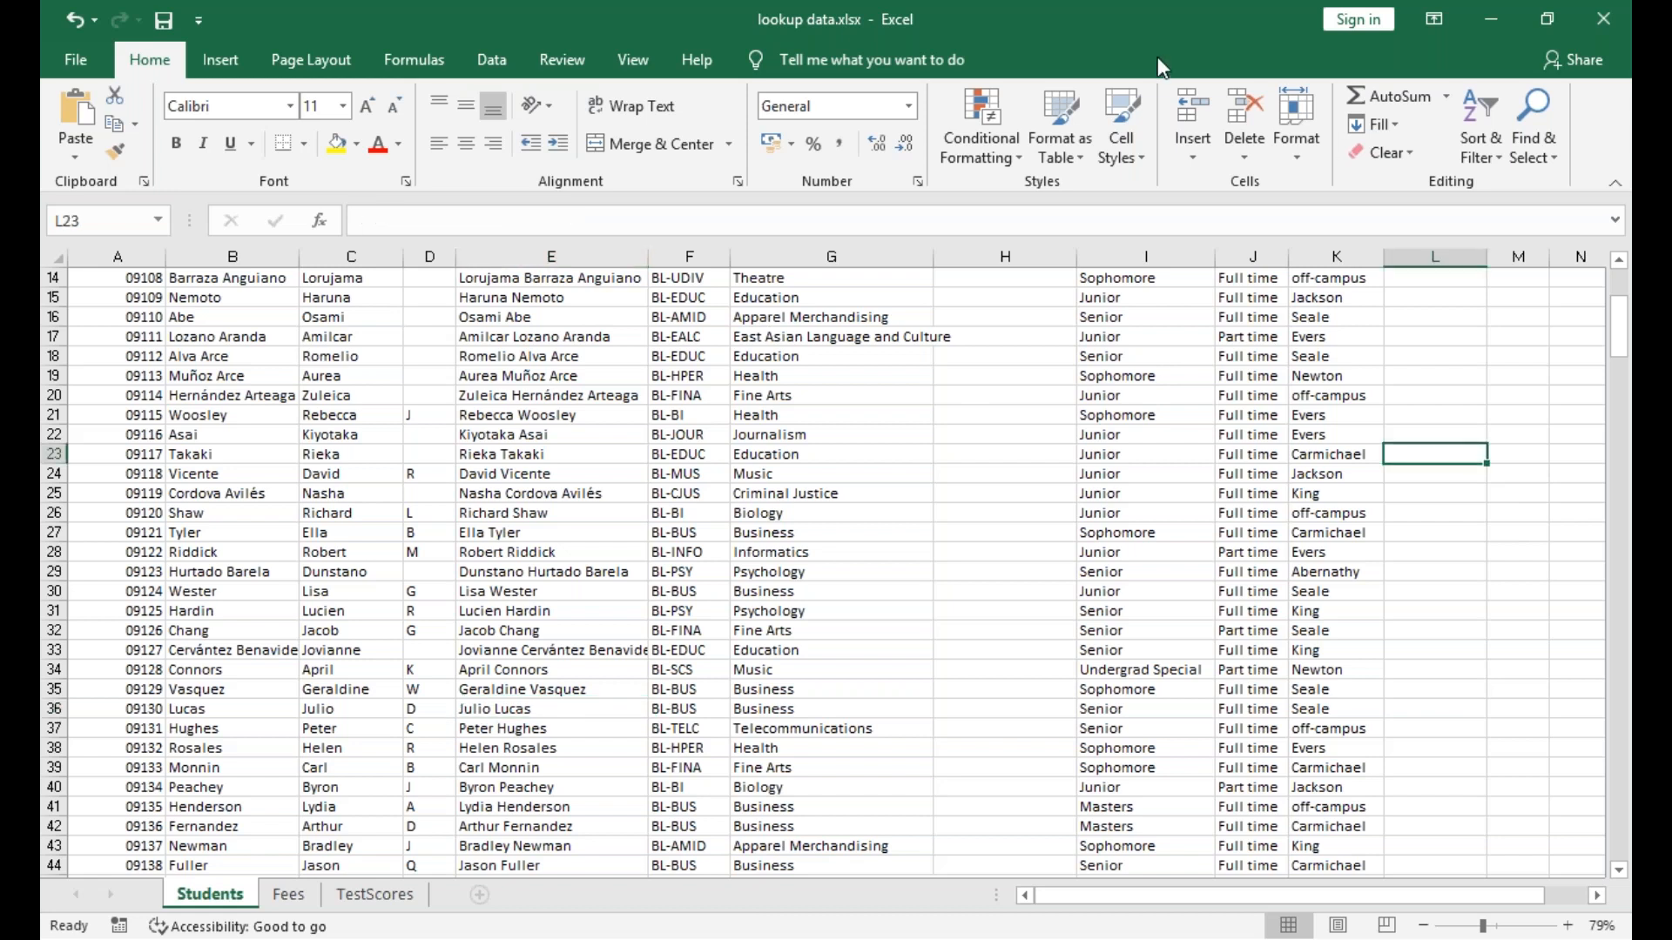
pyautogui.hotkey('alt', 'Tab')
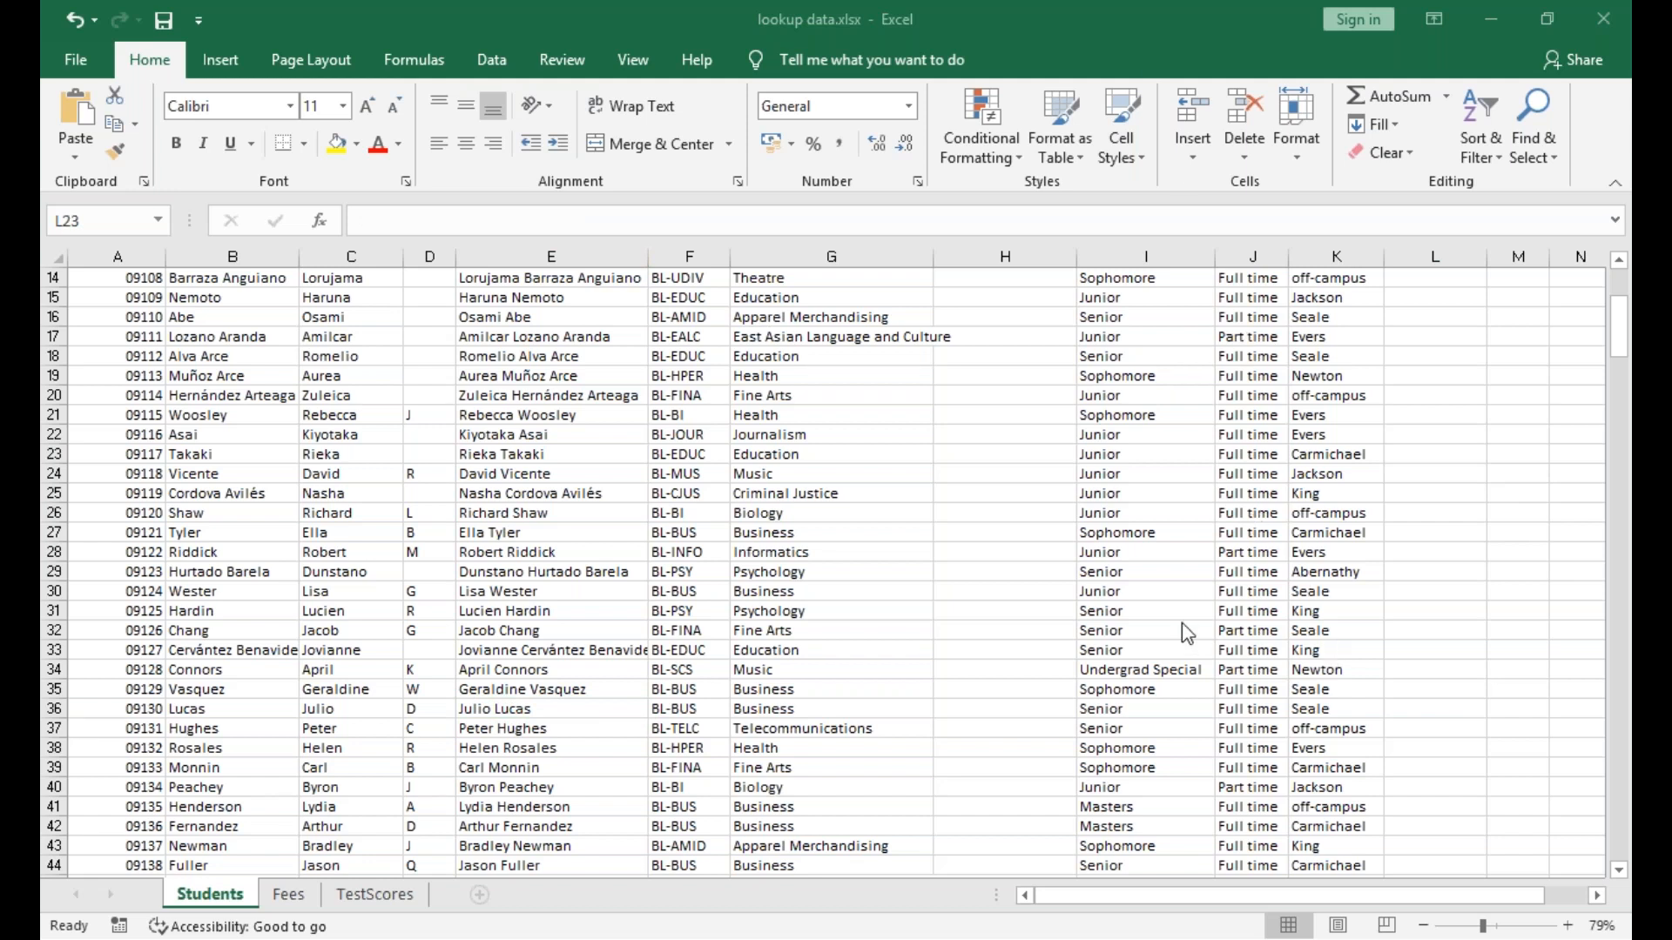
pyautogui.hotkey('alt', 'Tab')
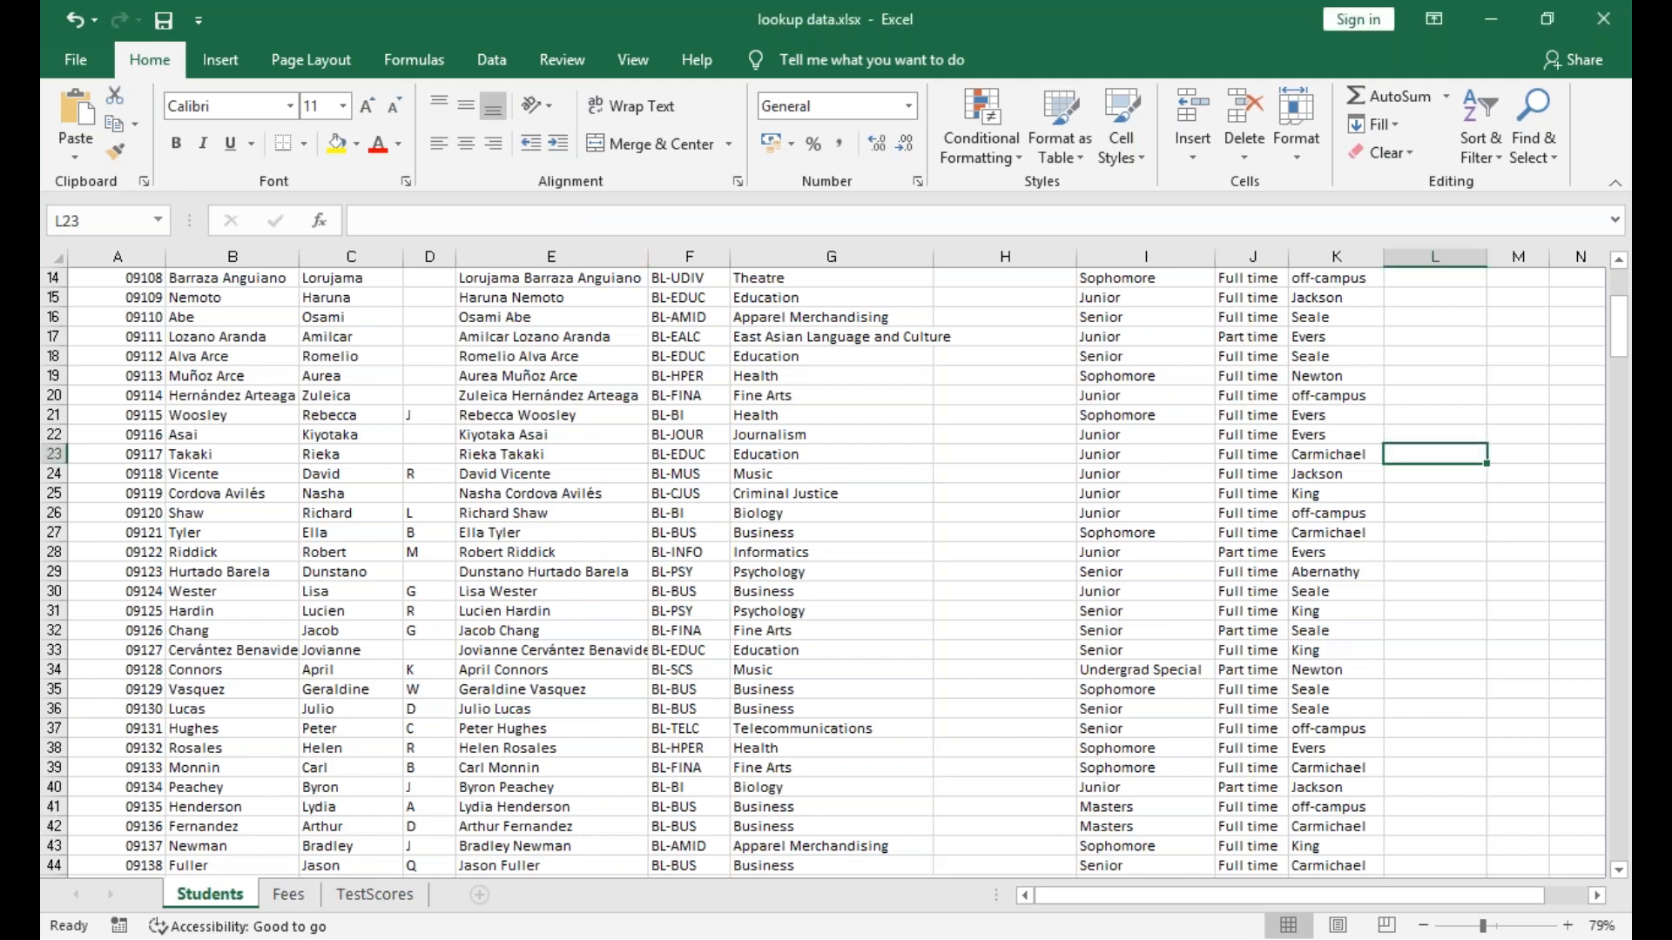
pyautogui.scroll(4, 1141, 630)
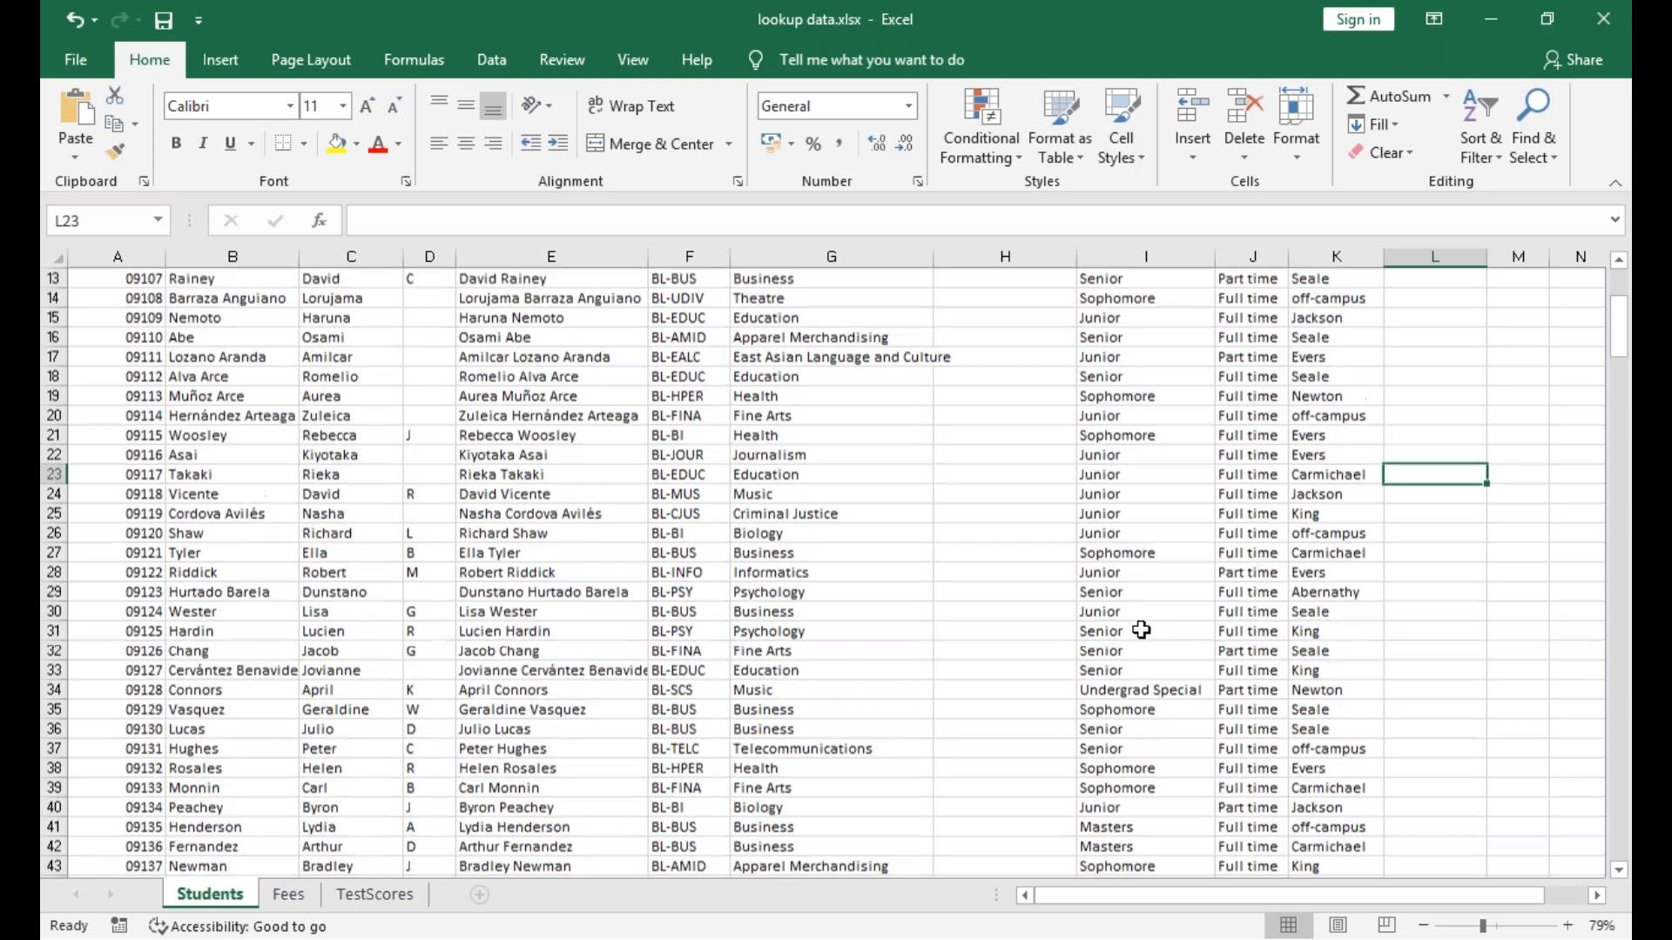
# Compare the Fees and TestScores sheets with the empty Fees and Test Grade columns on the Students sheet.
pyautogui.click(287, 894)
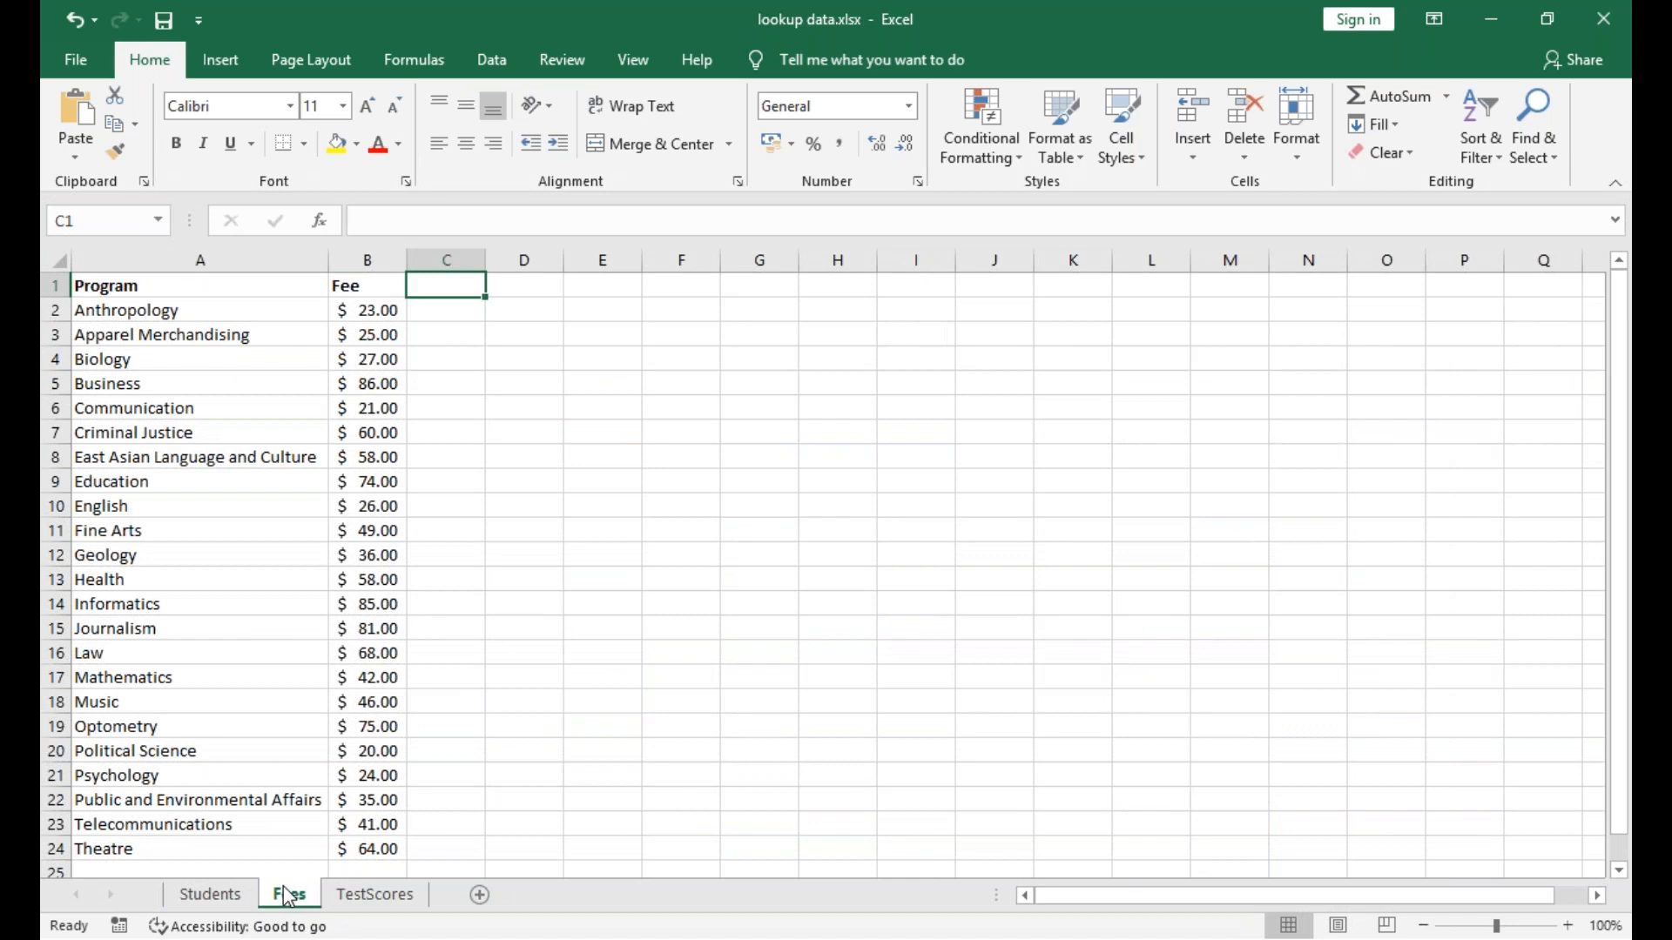
pyautogui.click(218, 897)
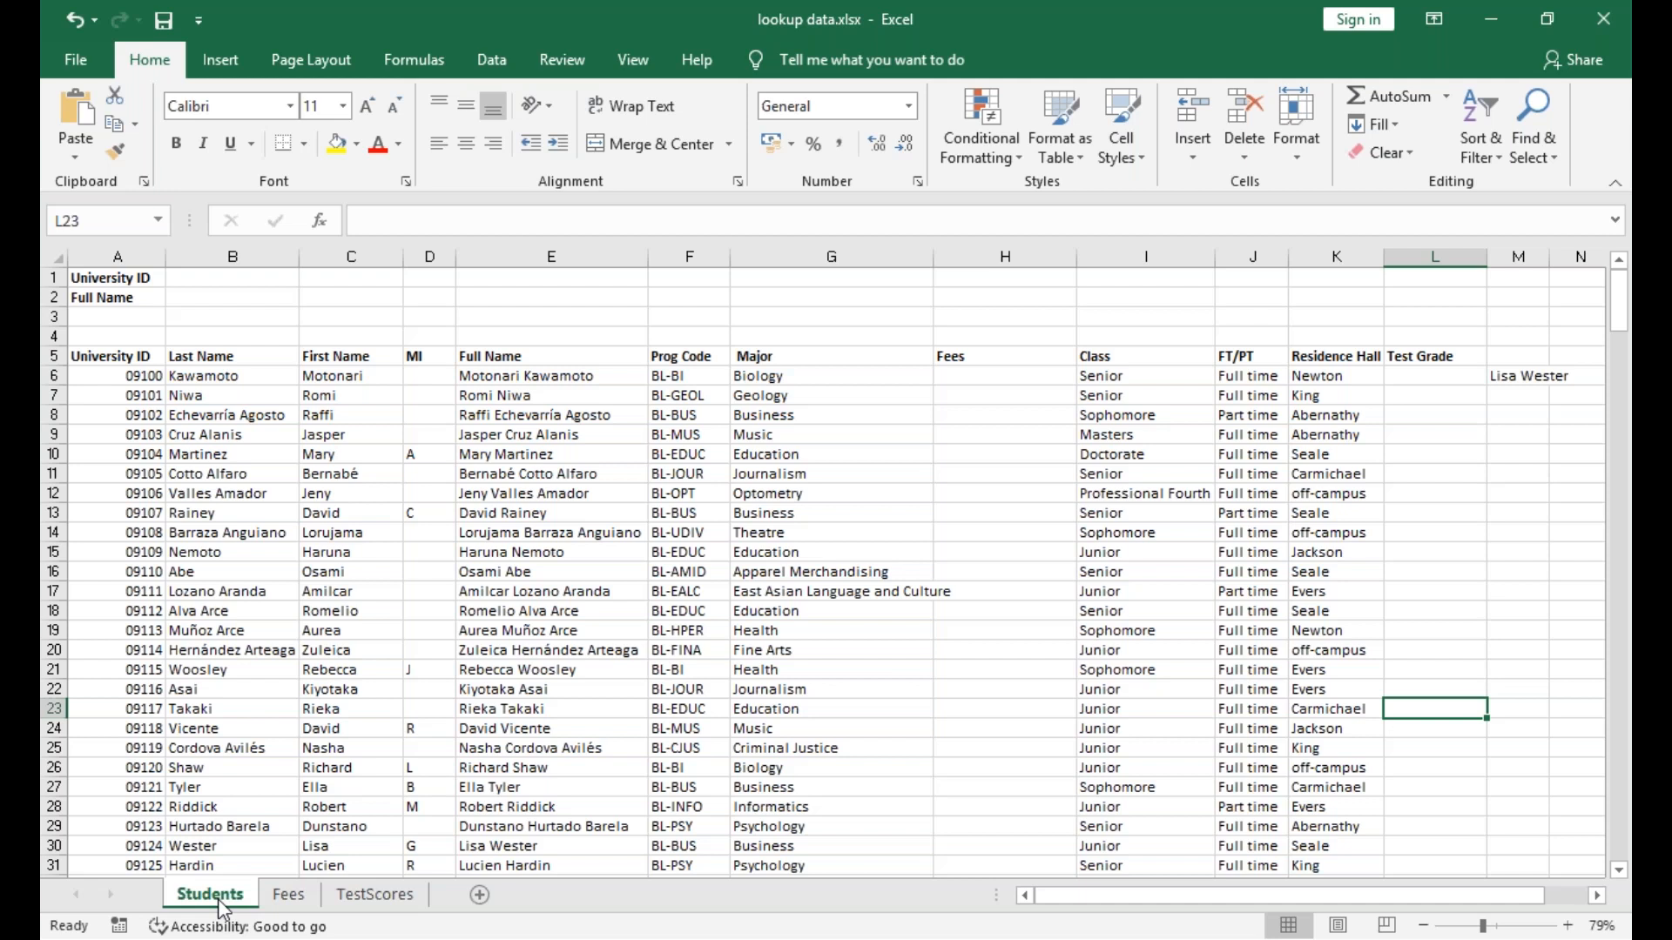
pyautogui.hscroll(3, 217, 899)
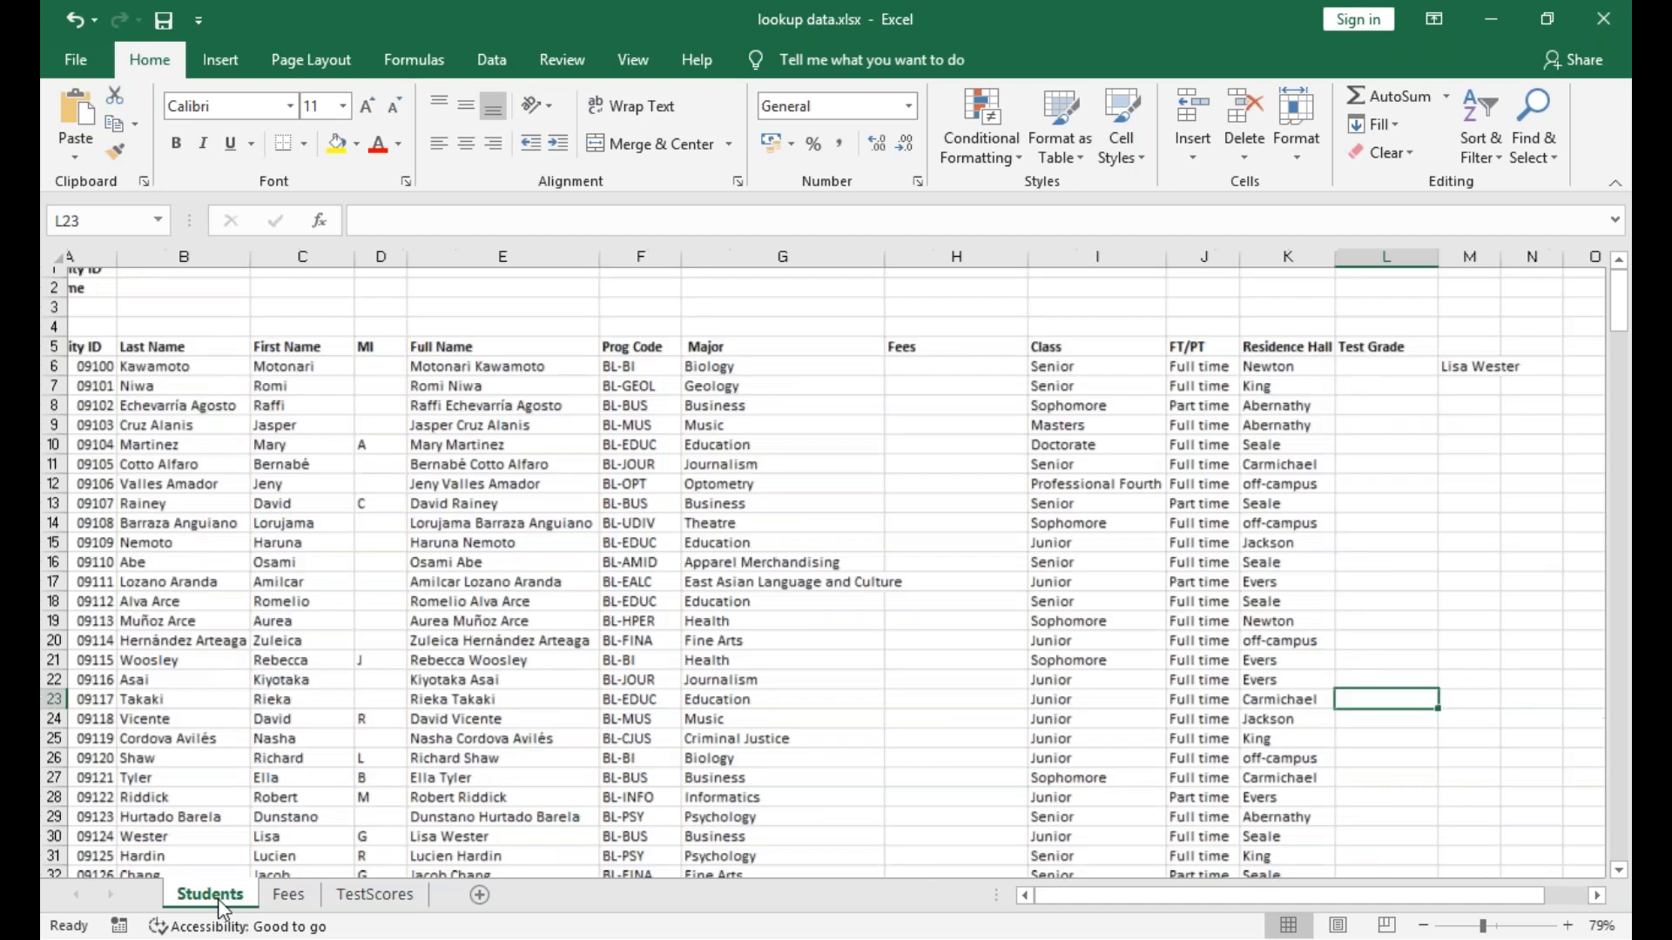
pyautogui.hscroll(3, 218, 899)
pyautogui.hscroll(-2, 205, 926)
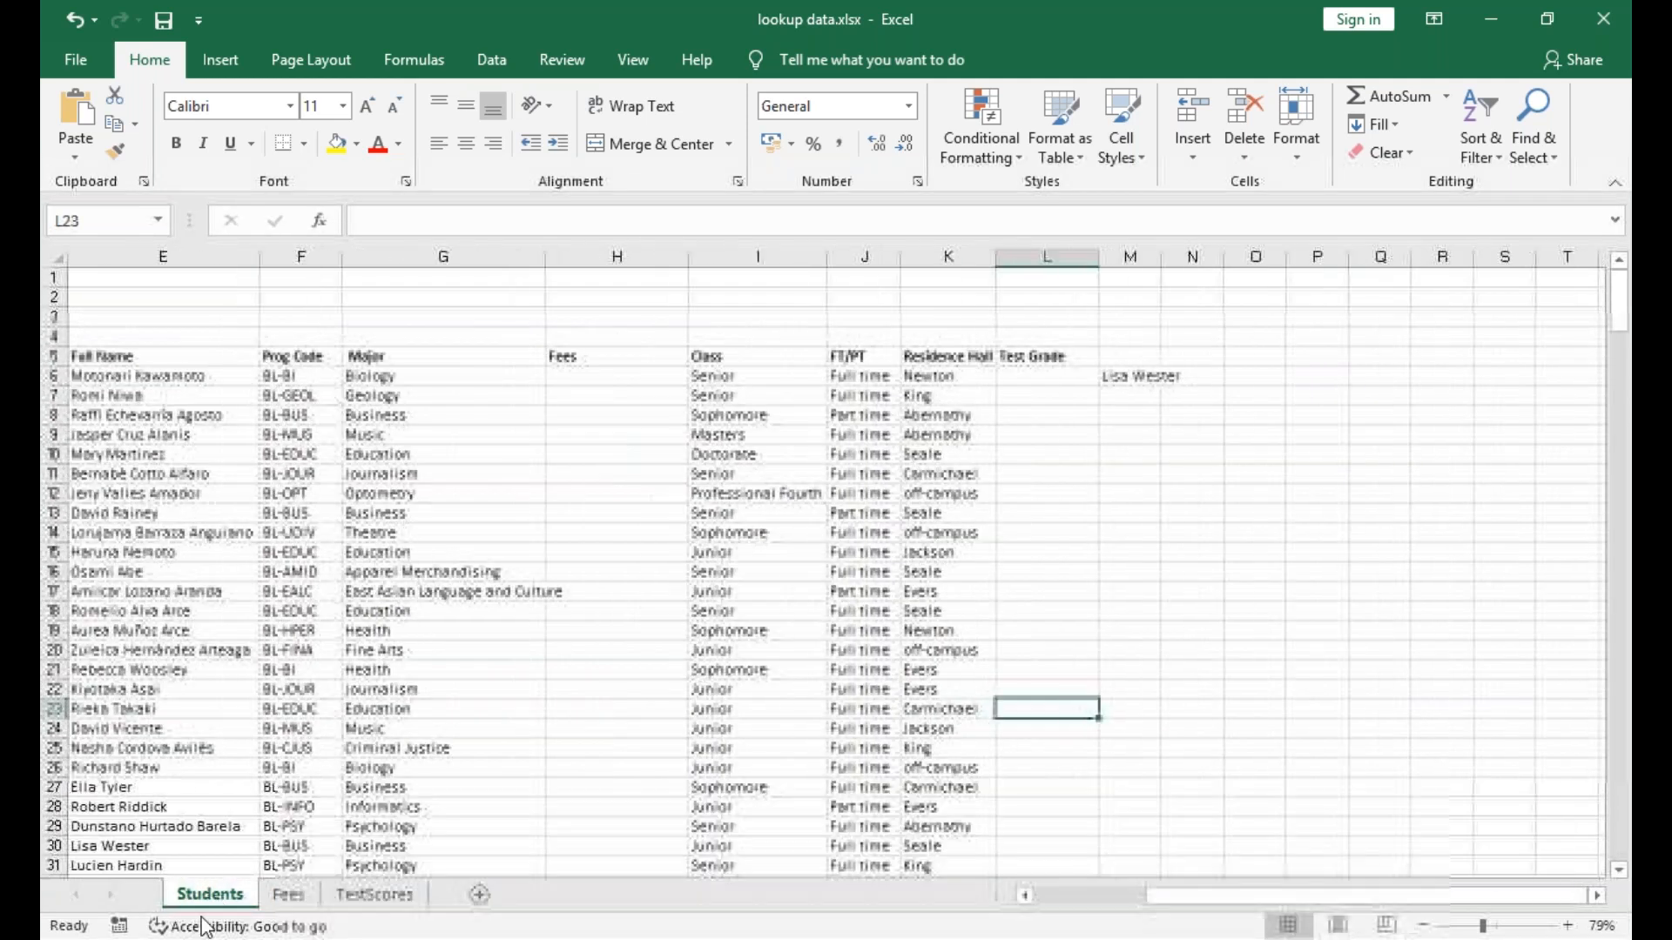
pyautogui.click(375, 894)
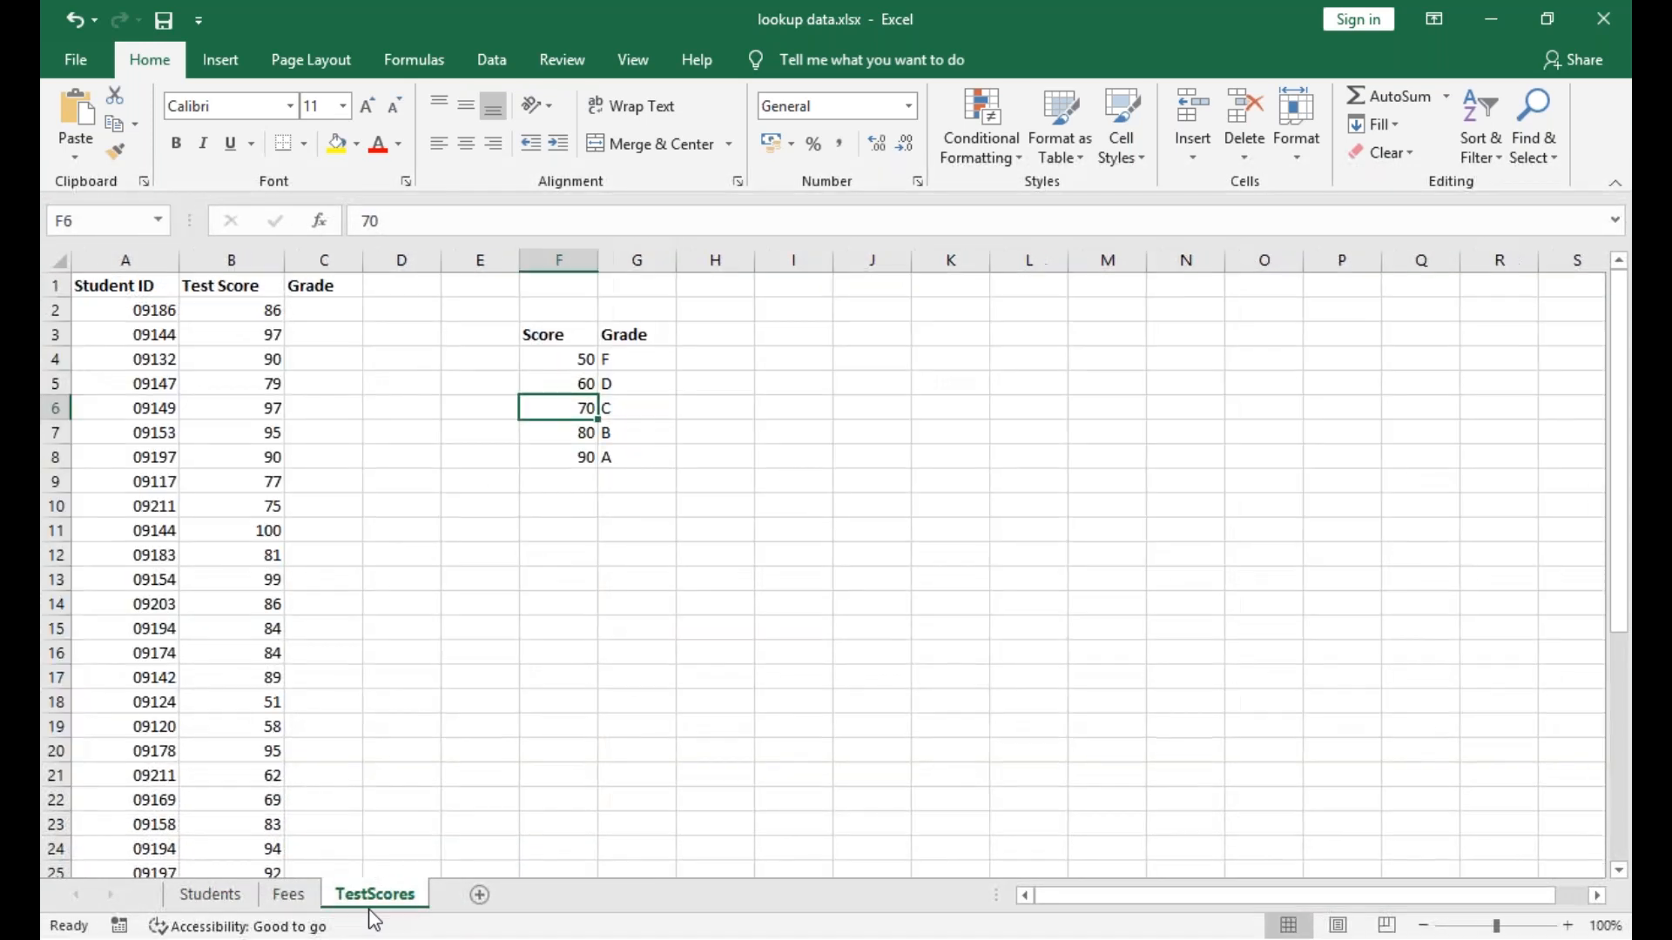
pyautogui.click(223, 907)
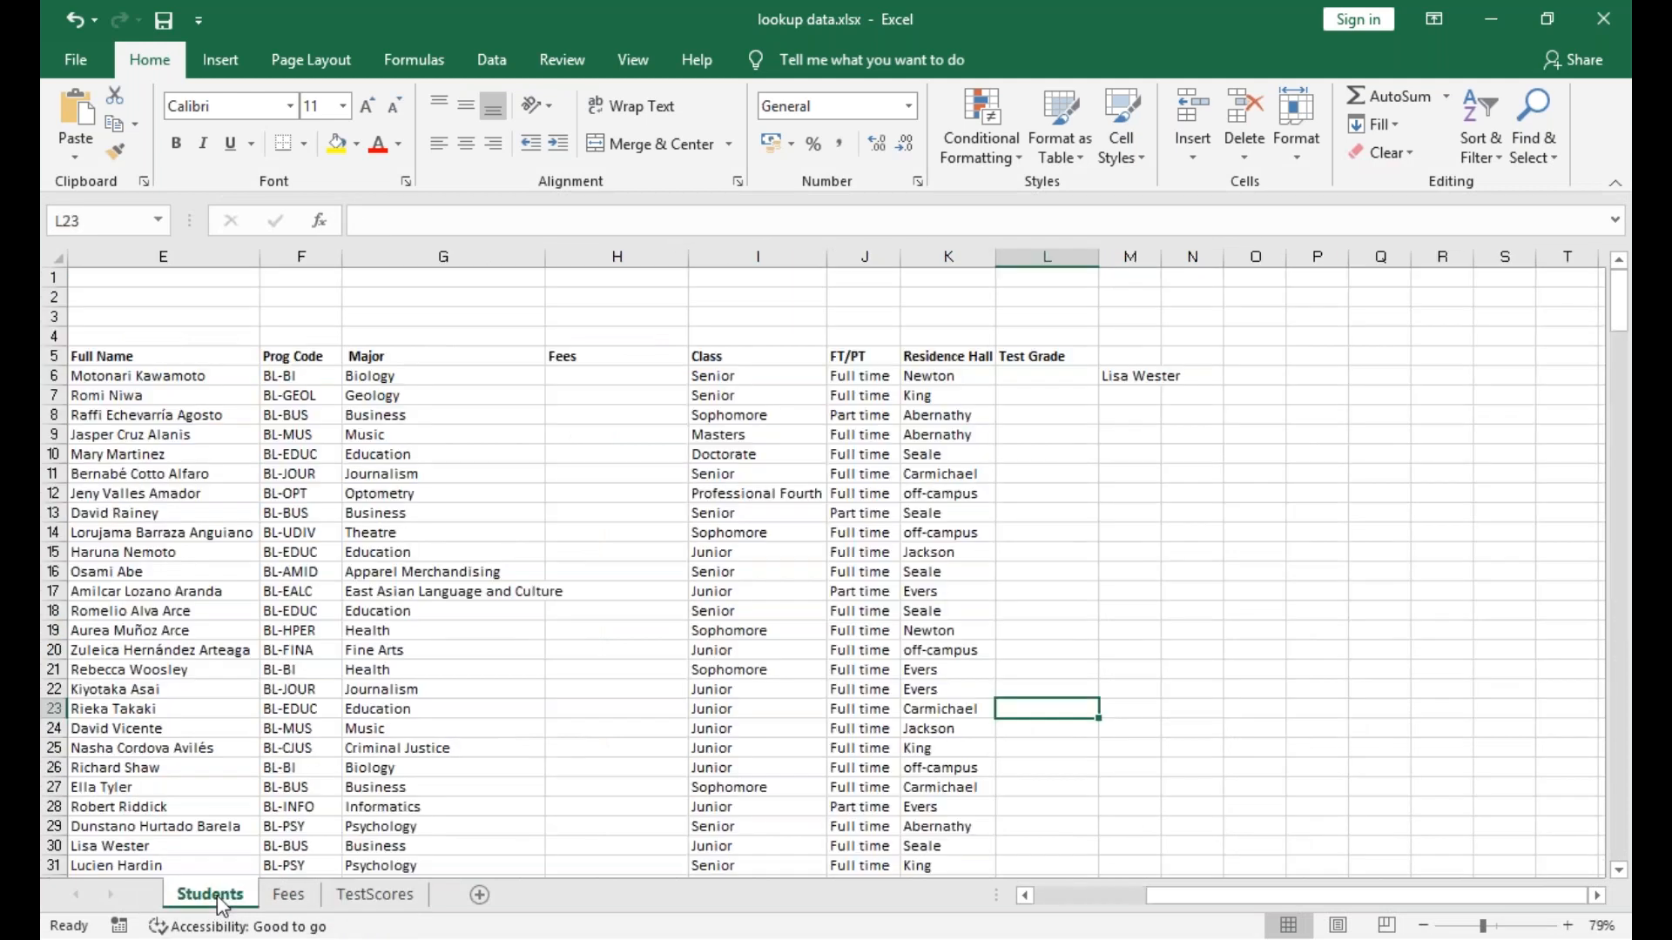
pyautogui.click(299, 899)
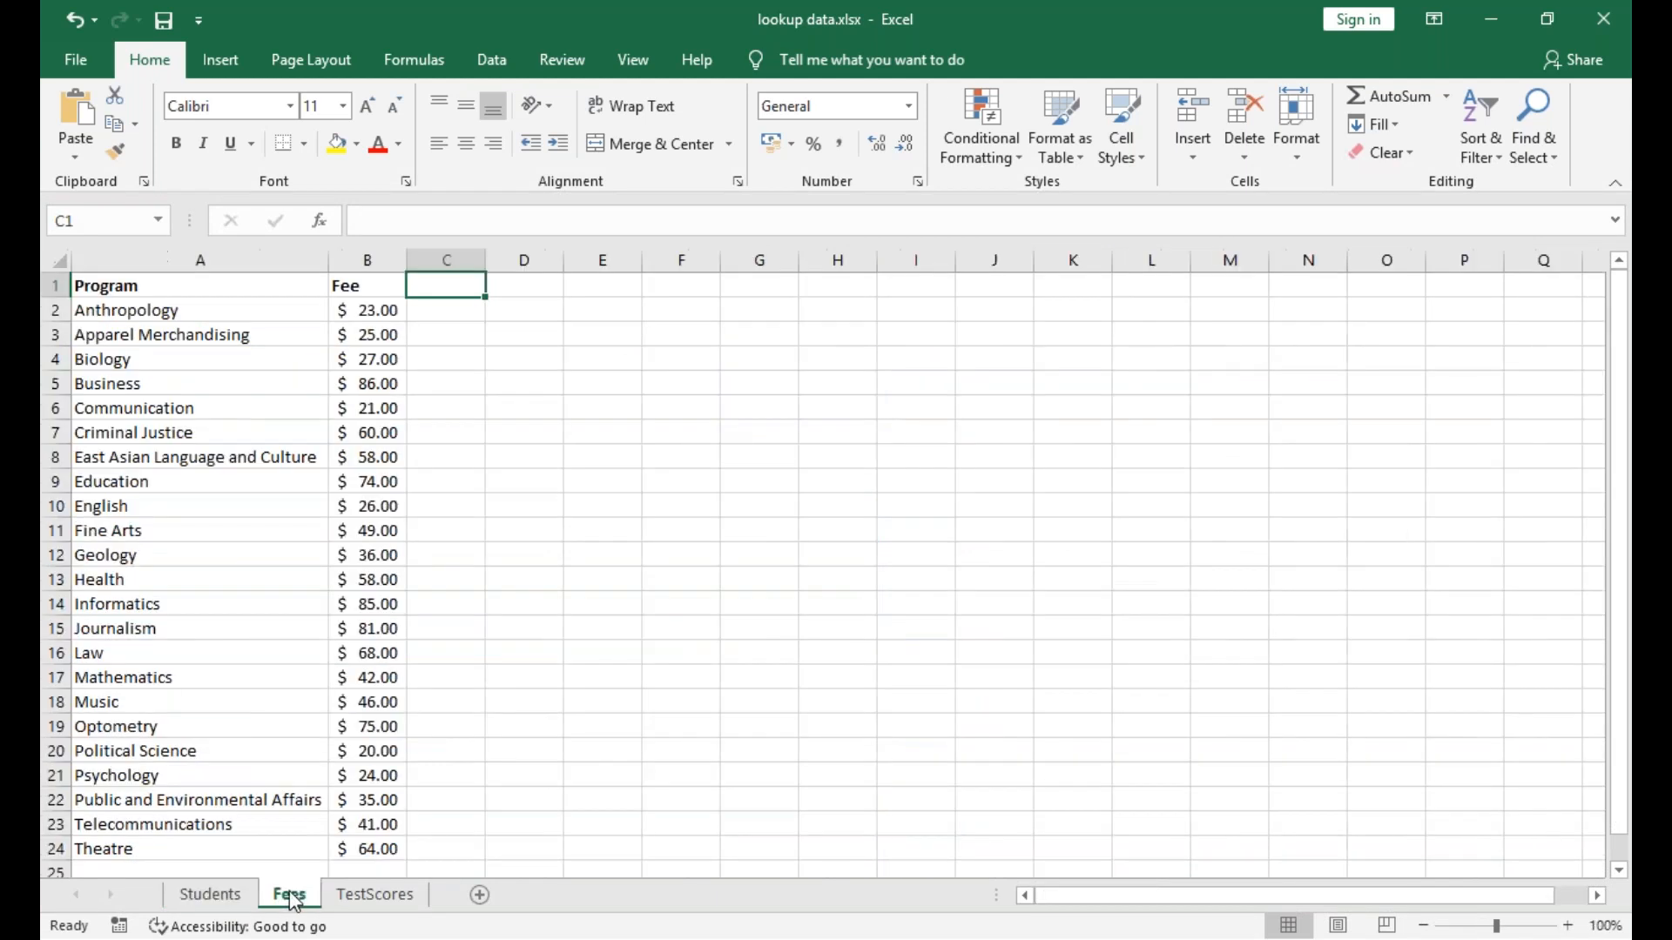
pyautogui.click(209, 896)
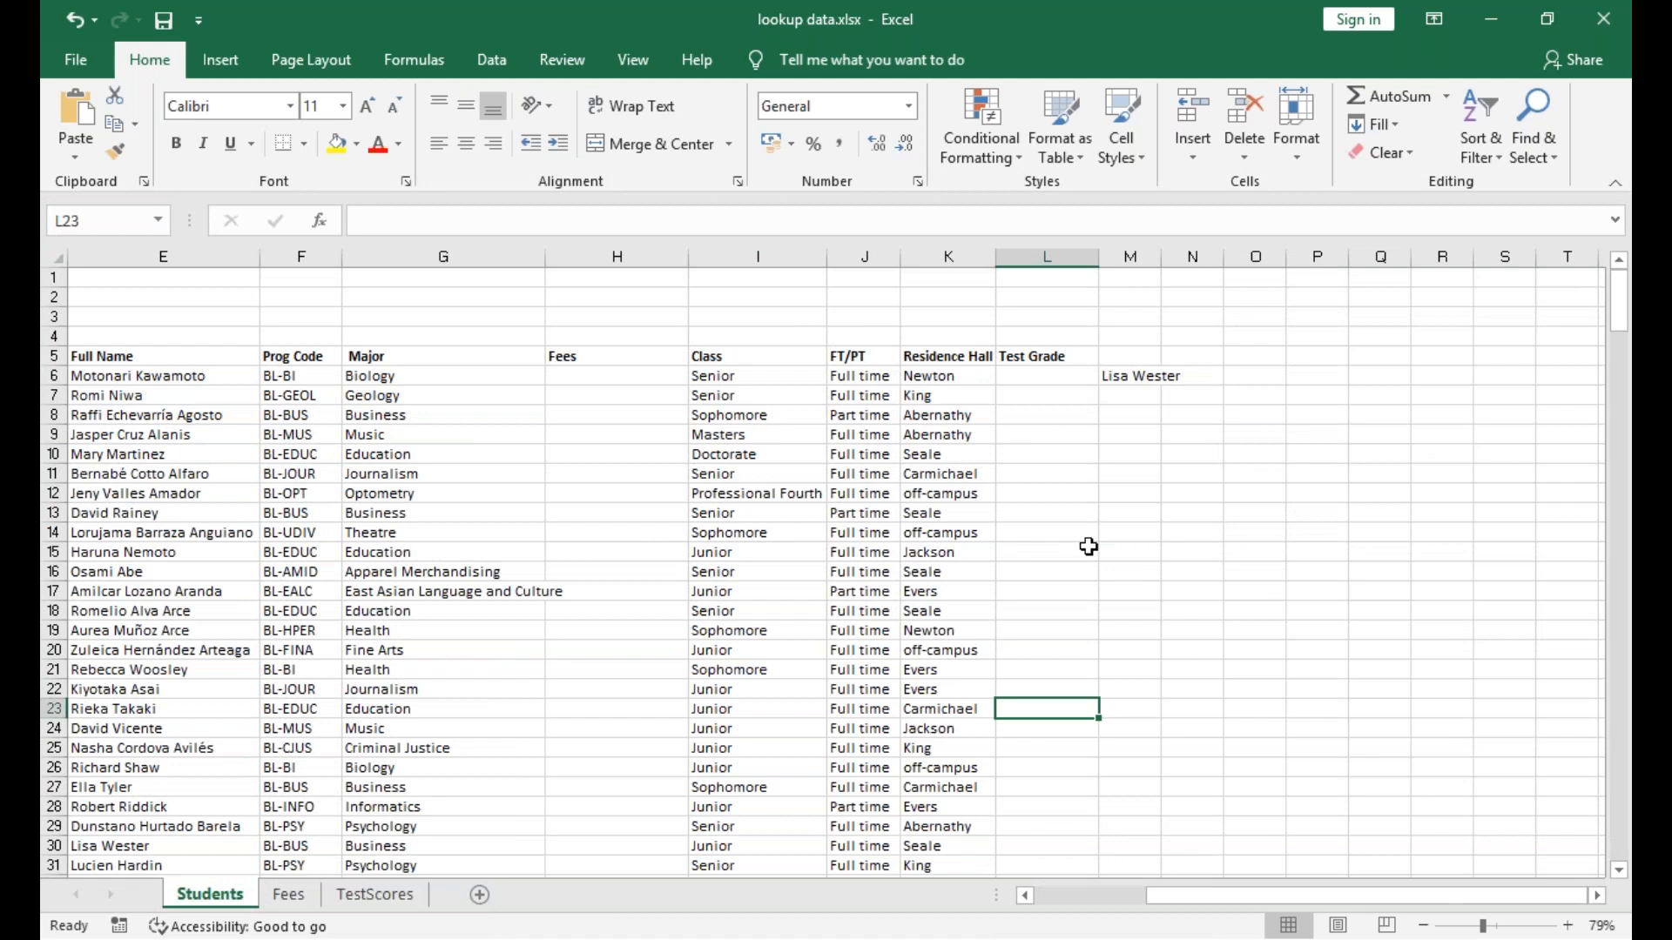
pyautogui.click(1131, 422)
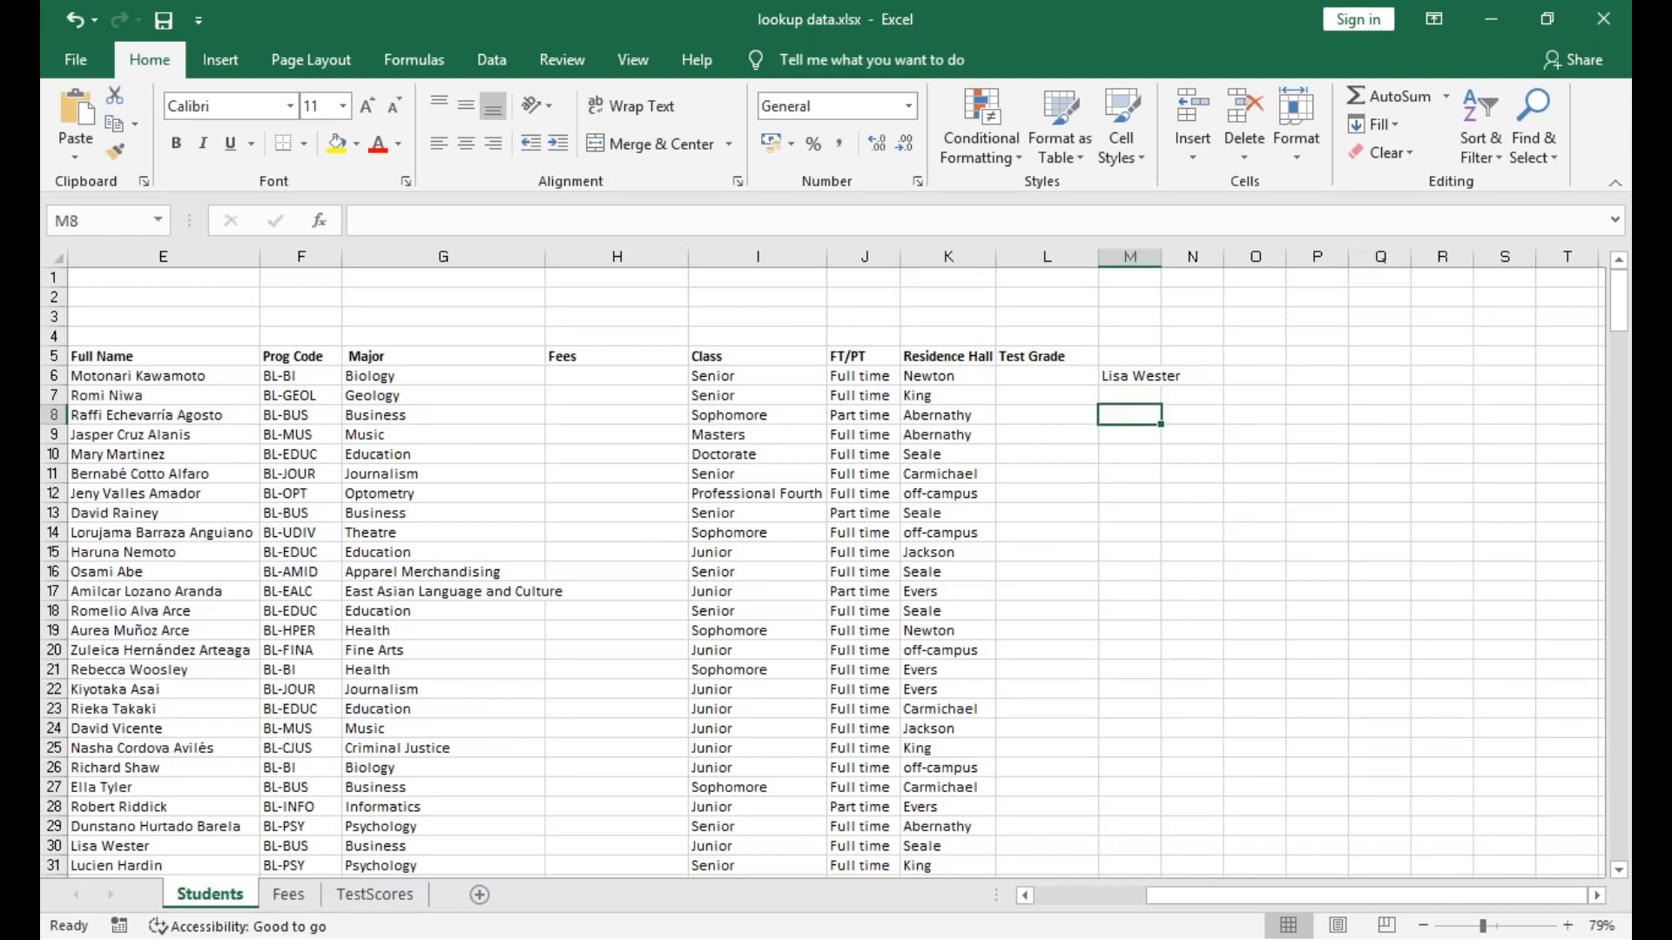
pyautogui.click(1456, 347)
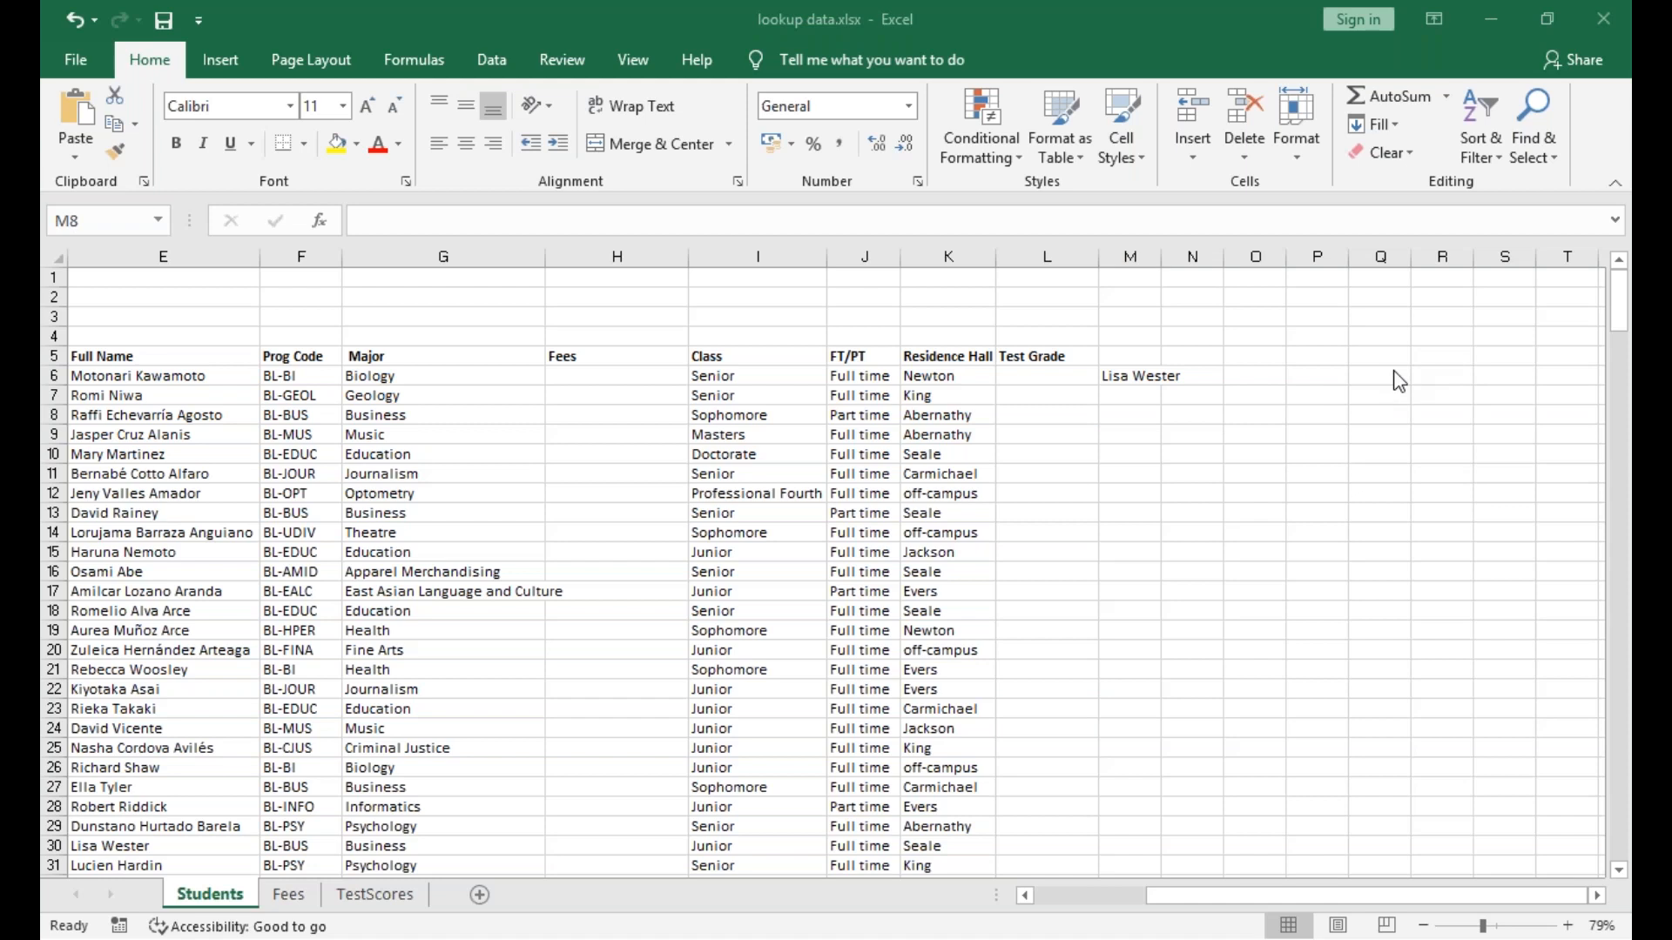
pyautogui.click(1151, 420)
pyautogui.write('=h')
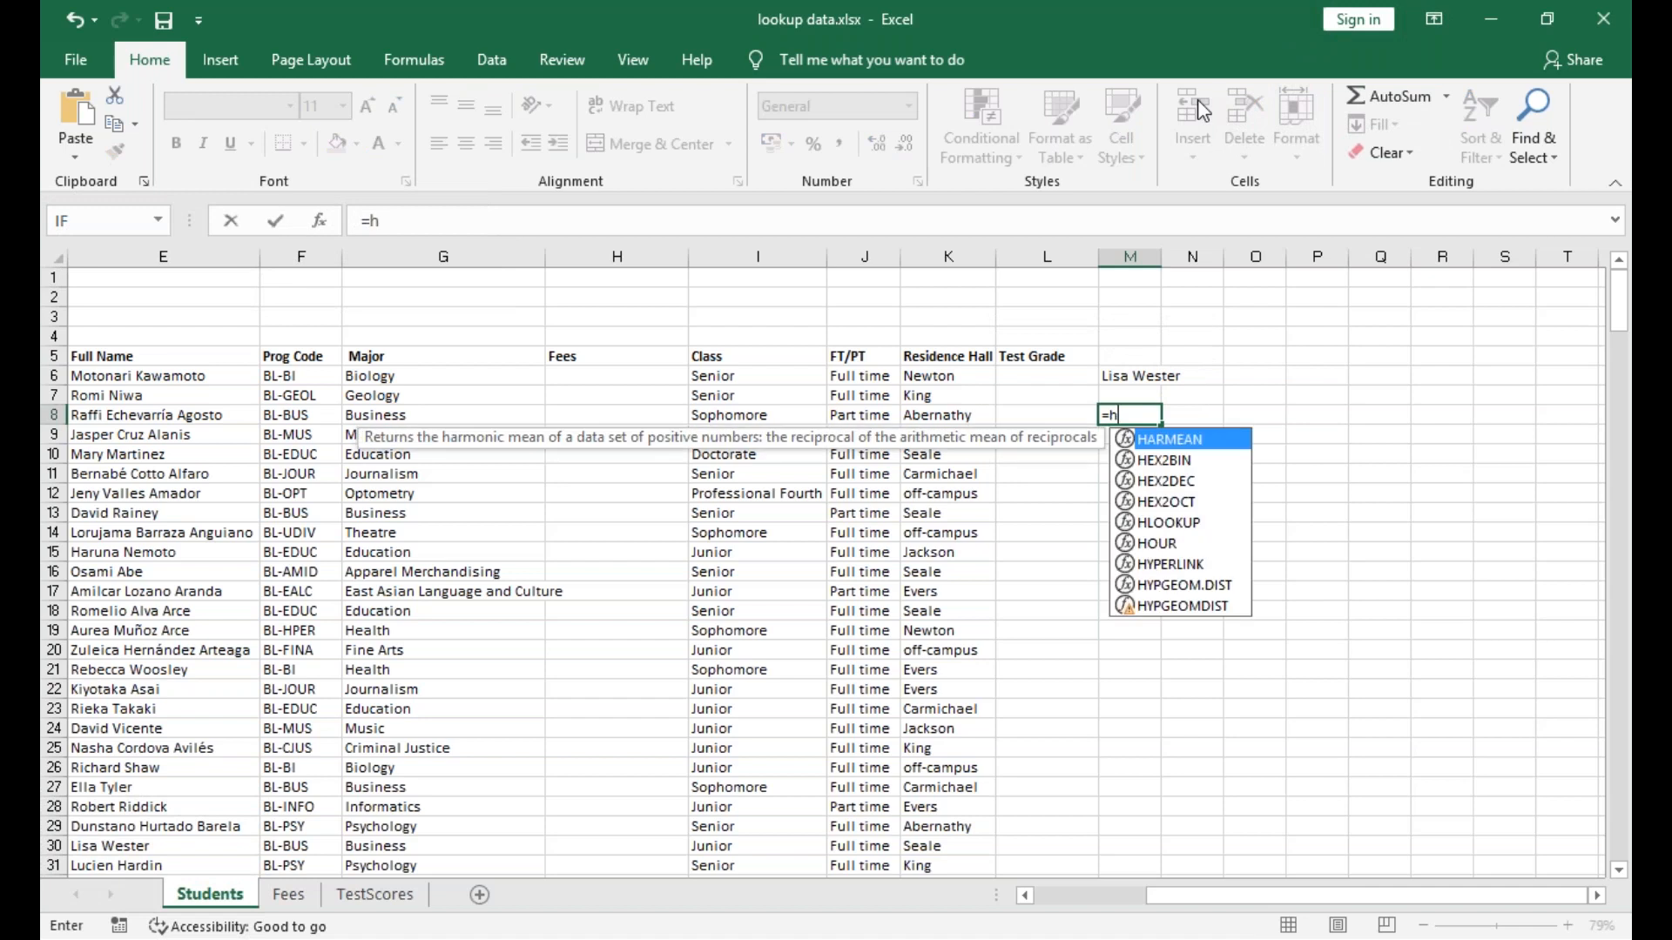
pyautogui.write('lookup(')
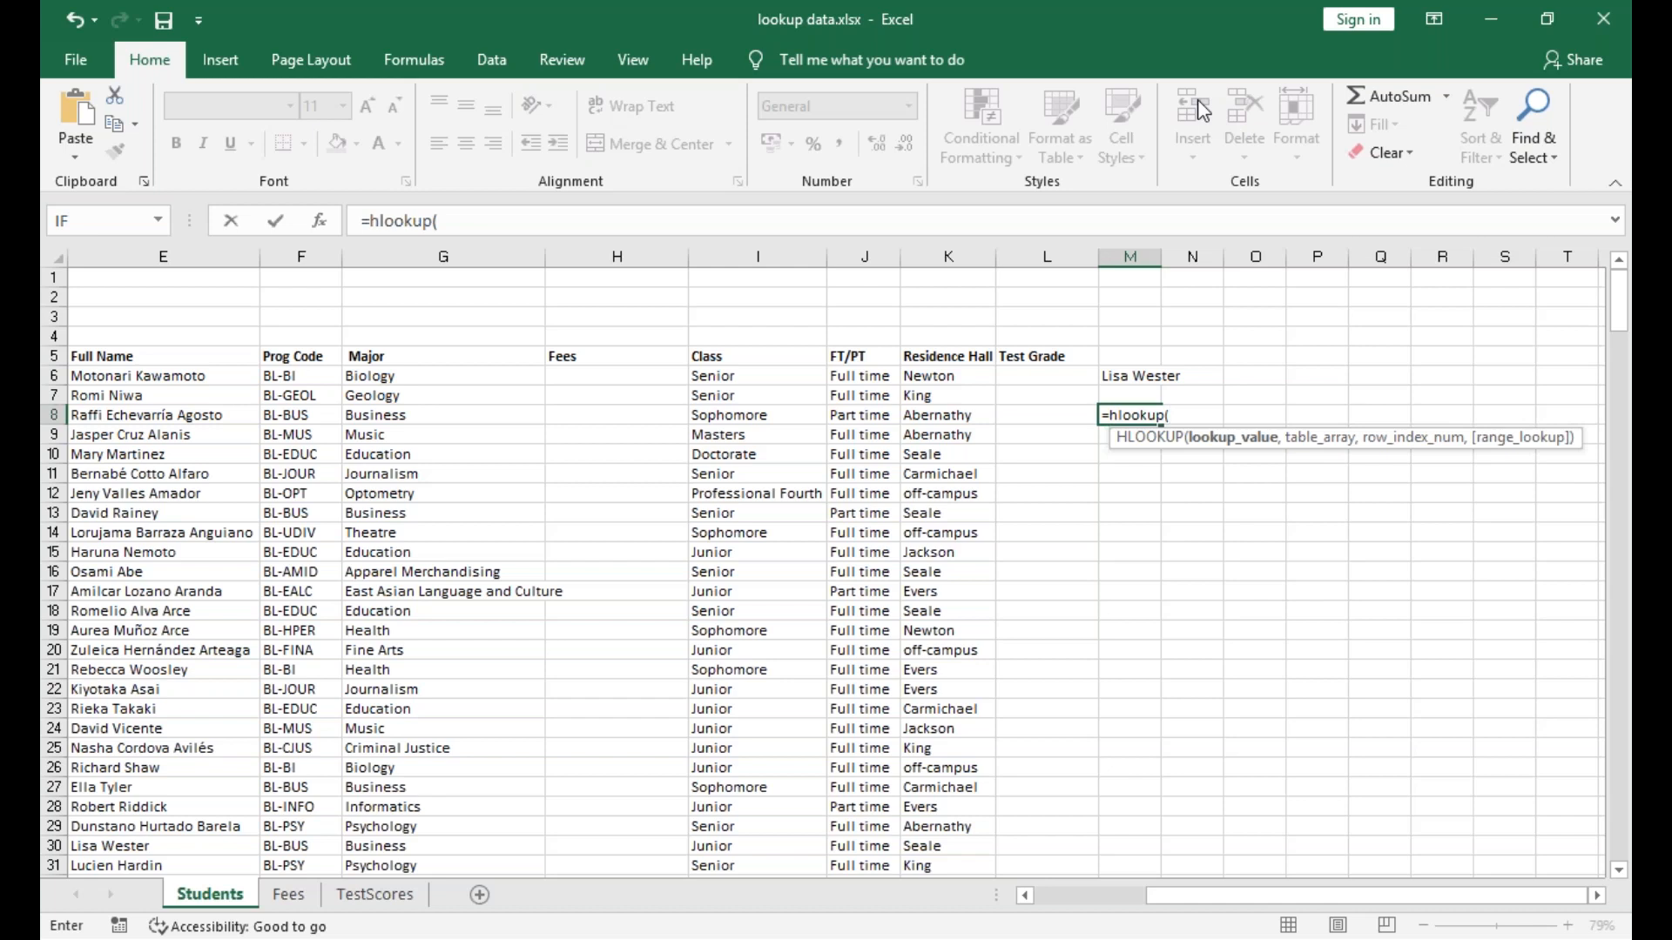
pyautogui.click(757, 363)
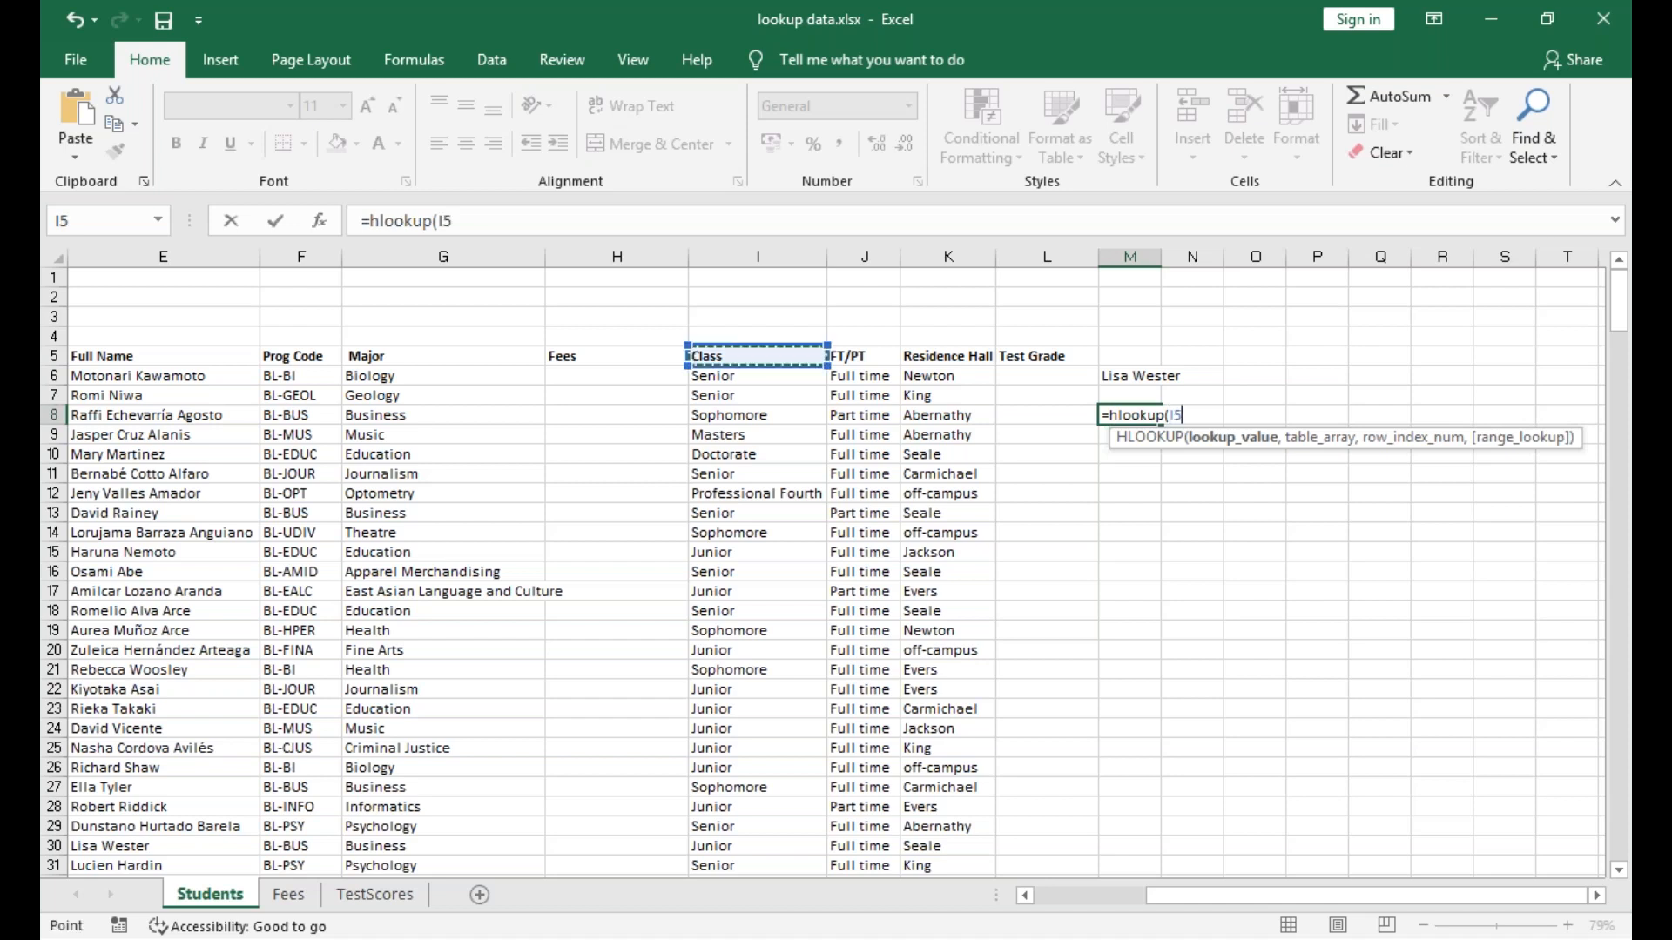
pyautogui.write(',')
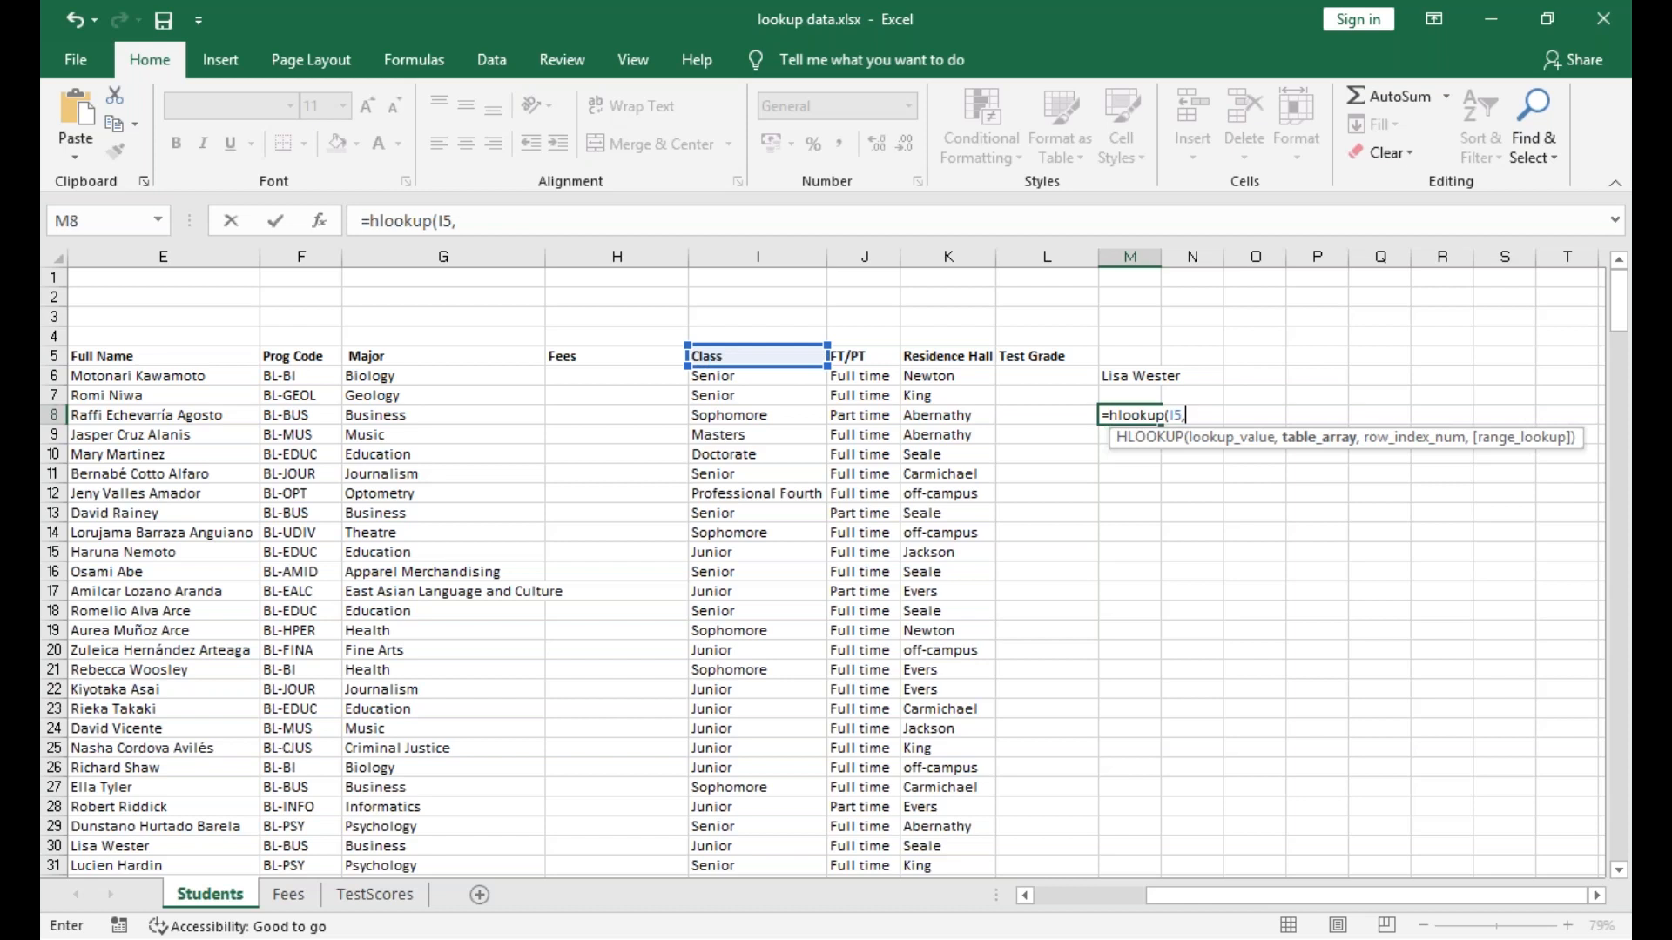
pyautogui.press('Left')
pyautogui.press('Right')
pyautogui.press('BackSpace')
pyautogui.press('BackSpace')
pyautogui.press('BackSpace')
pyautogui.press('BackSpace')
pyautogui.press('BackSpace')
pyautogui.press('BackSpace')
pyautogui.press('BackSpace')
pyautogui.press('BackSpace')
pyautogui.press('BackSpace')
pyautogui.press('BackSpace')
pyautogui.press('BackSpace')
pyautogui.press('BackSpace')
pyautogui.press('BackSpace')
pyautogui.press('BackSpace')
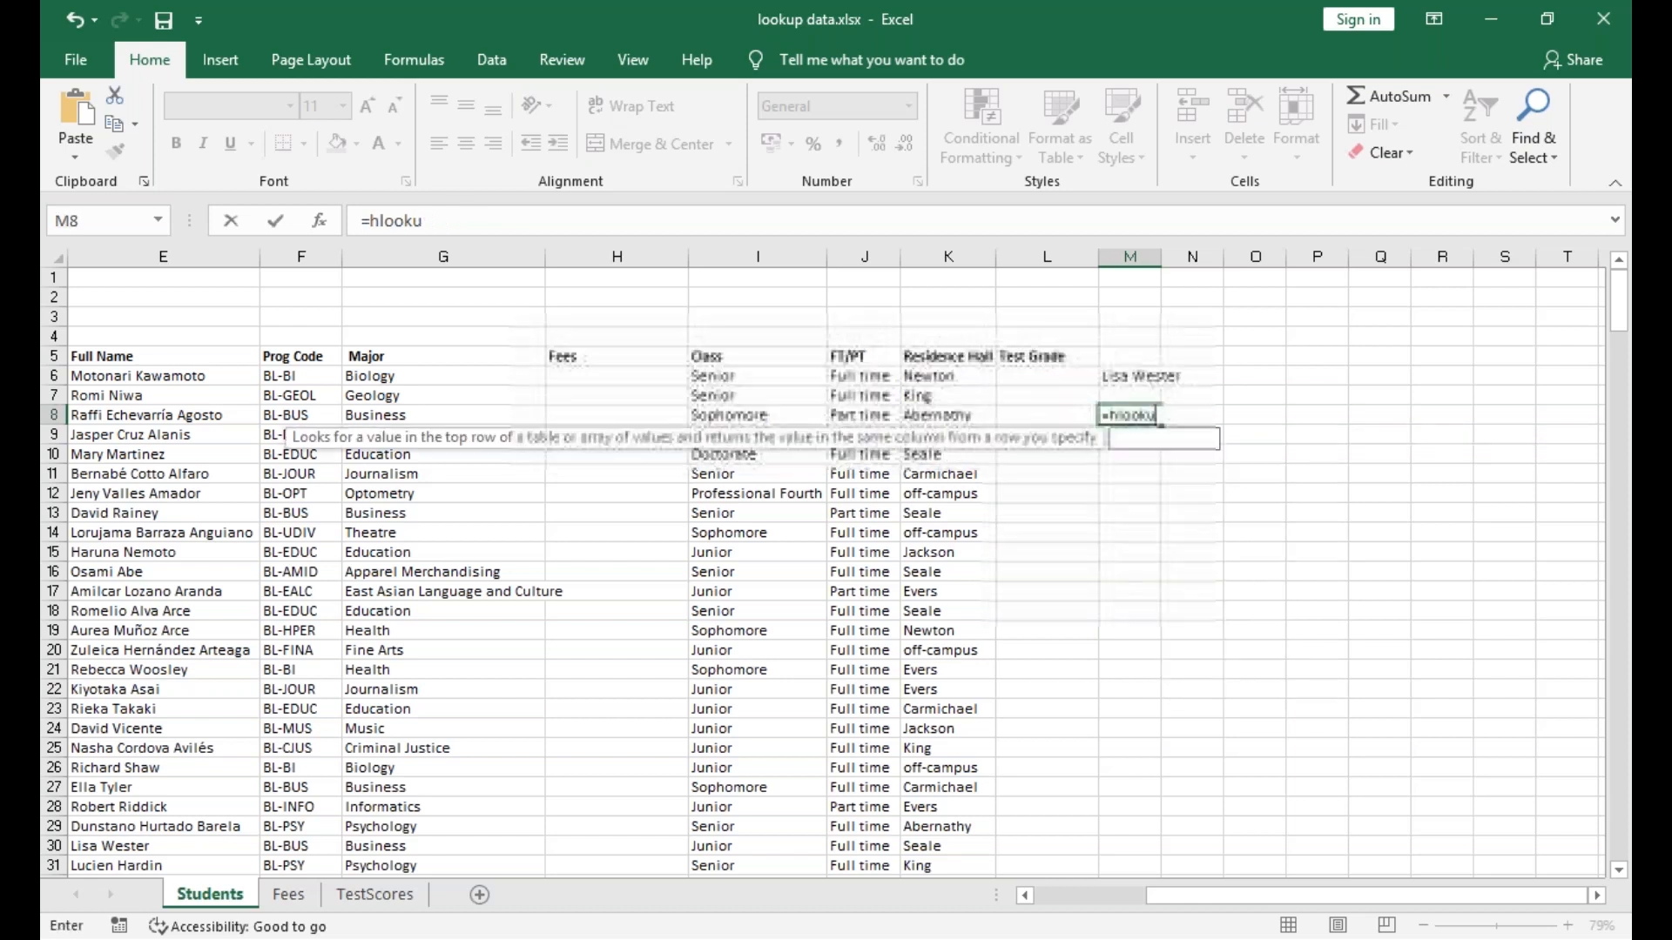
# Abandon the unfinished HLOOKUP entry in M8 and select the whole student table, A5:L293, including its header row.
pyautogui.press('Left')
pyautogui.press('Left')
pyautogui.press('Left')
pyautogui.press('Left')
pyautogui.press('Left')
pyautogui.press('Left')
pyautogui.press('Left')
pyautogui.press('Left')
pyautogui.press('Left')
pyautogui.press('Left')
pyautogui.press('Left')
pyautogui.press('Left')
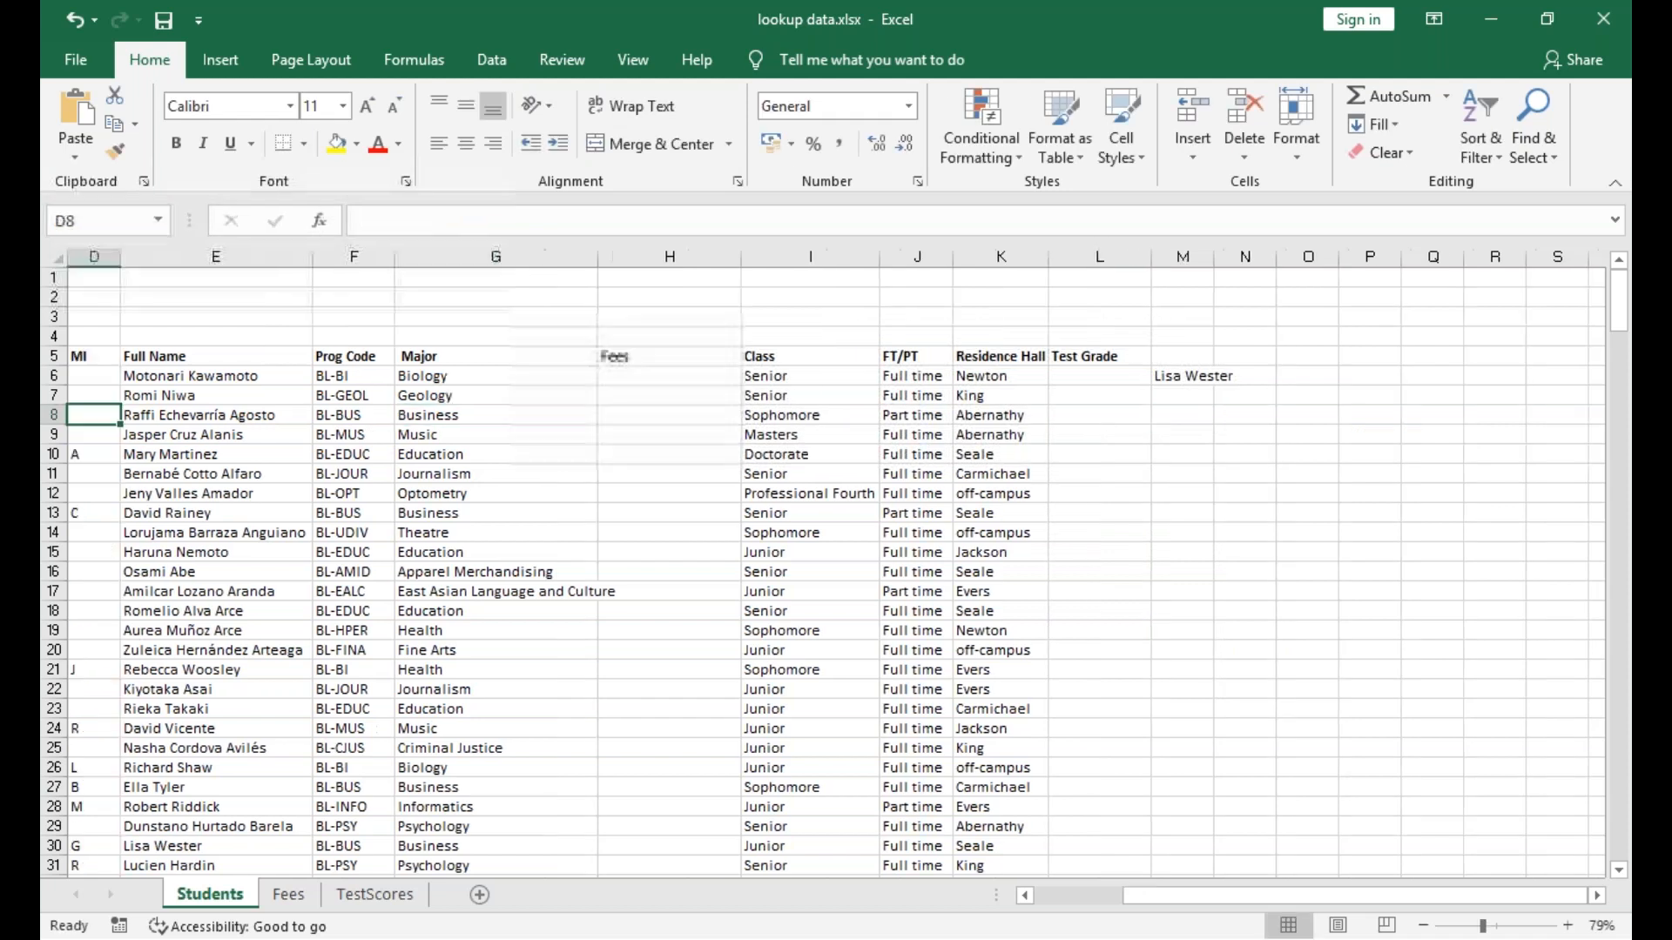
pyautogui.press('Up')
pyautogui.press('Up')
pyautogui.press('Up')
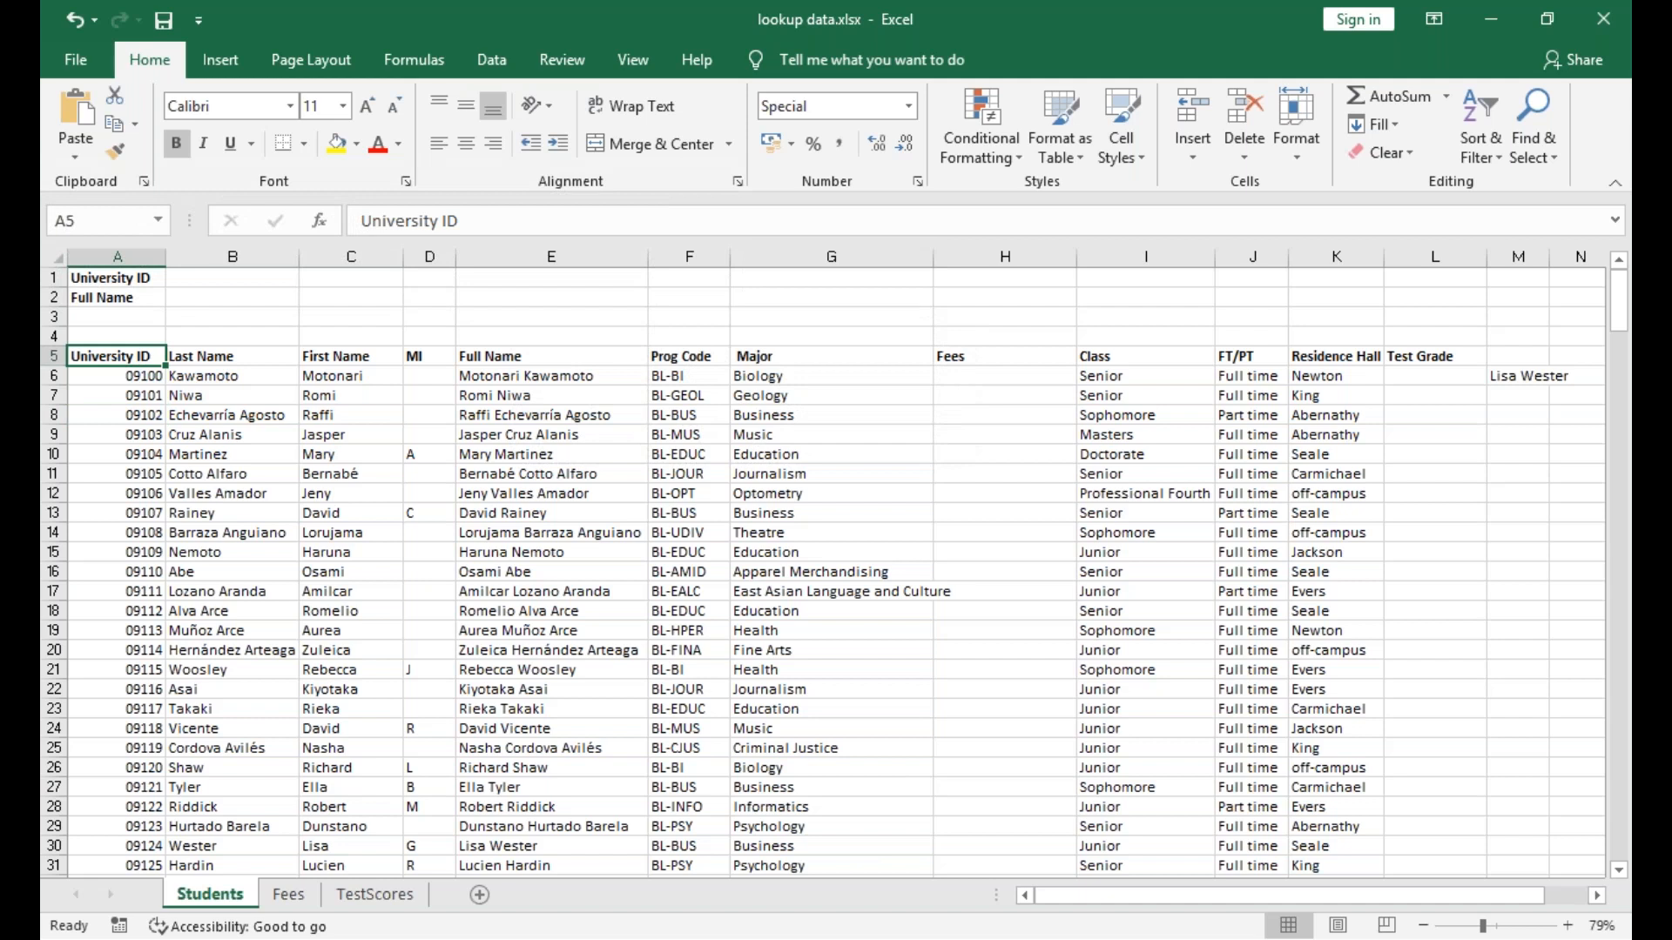
pyautogui.hotkey('ctrl', 'shift', 'Right')
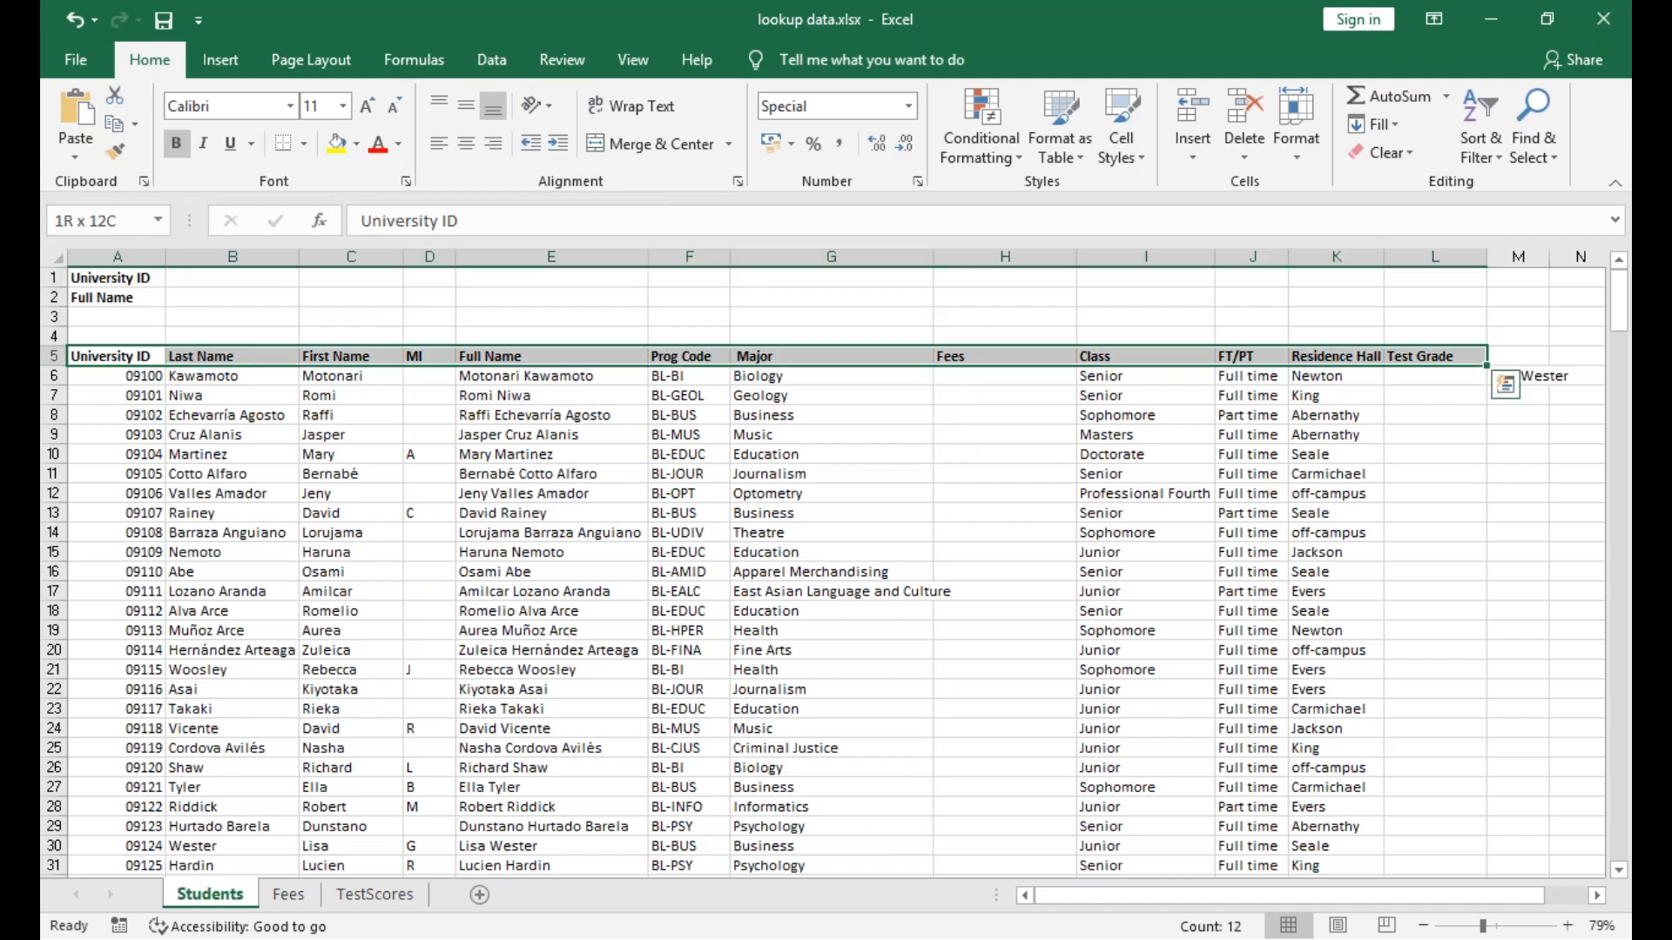
pyautogui.hotkey('ctrl', 'shift', 'Down')
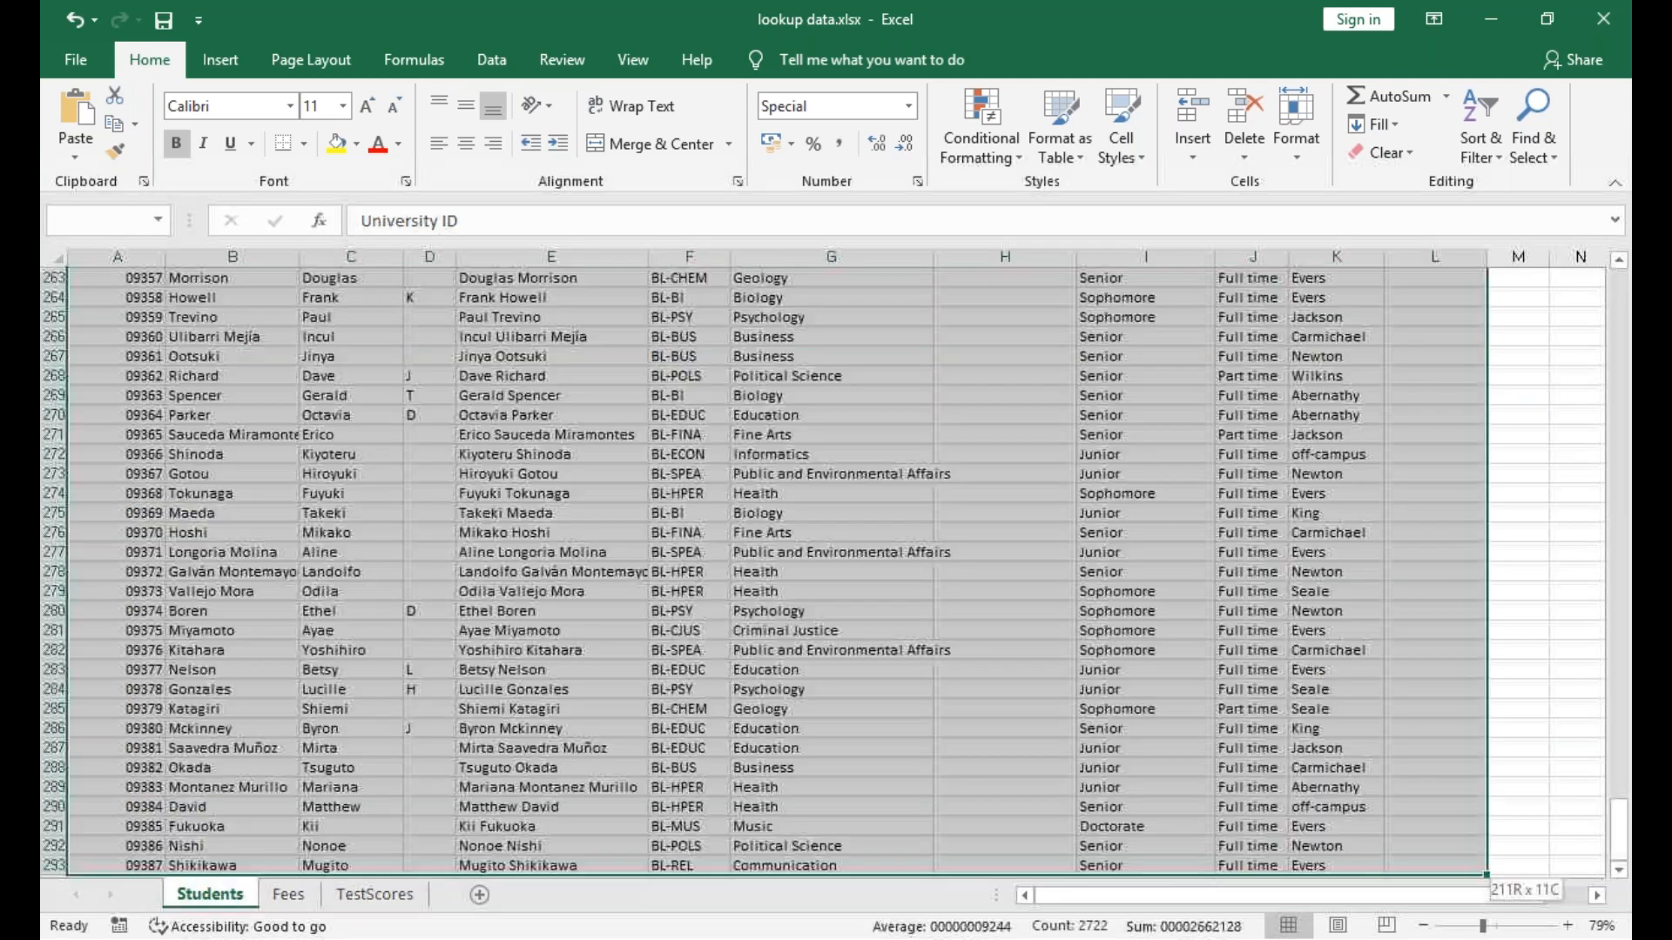
pyautogui.scroll(-4, 827, 566)
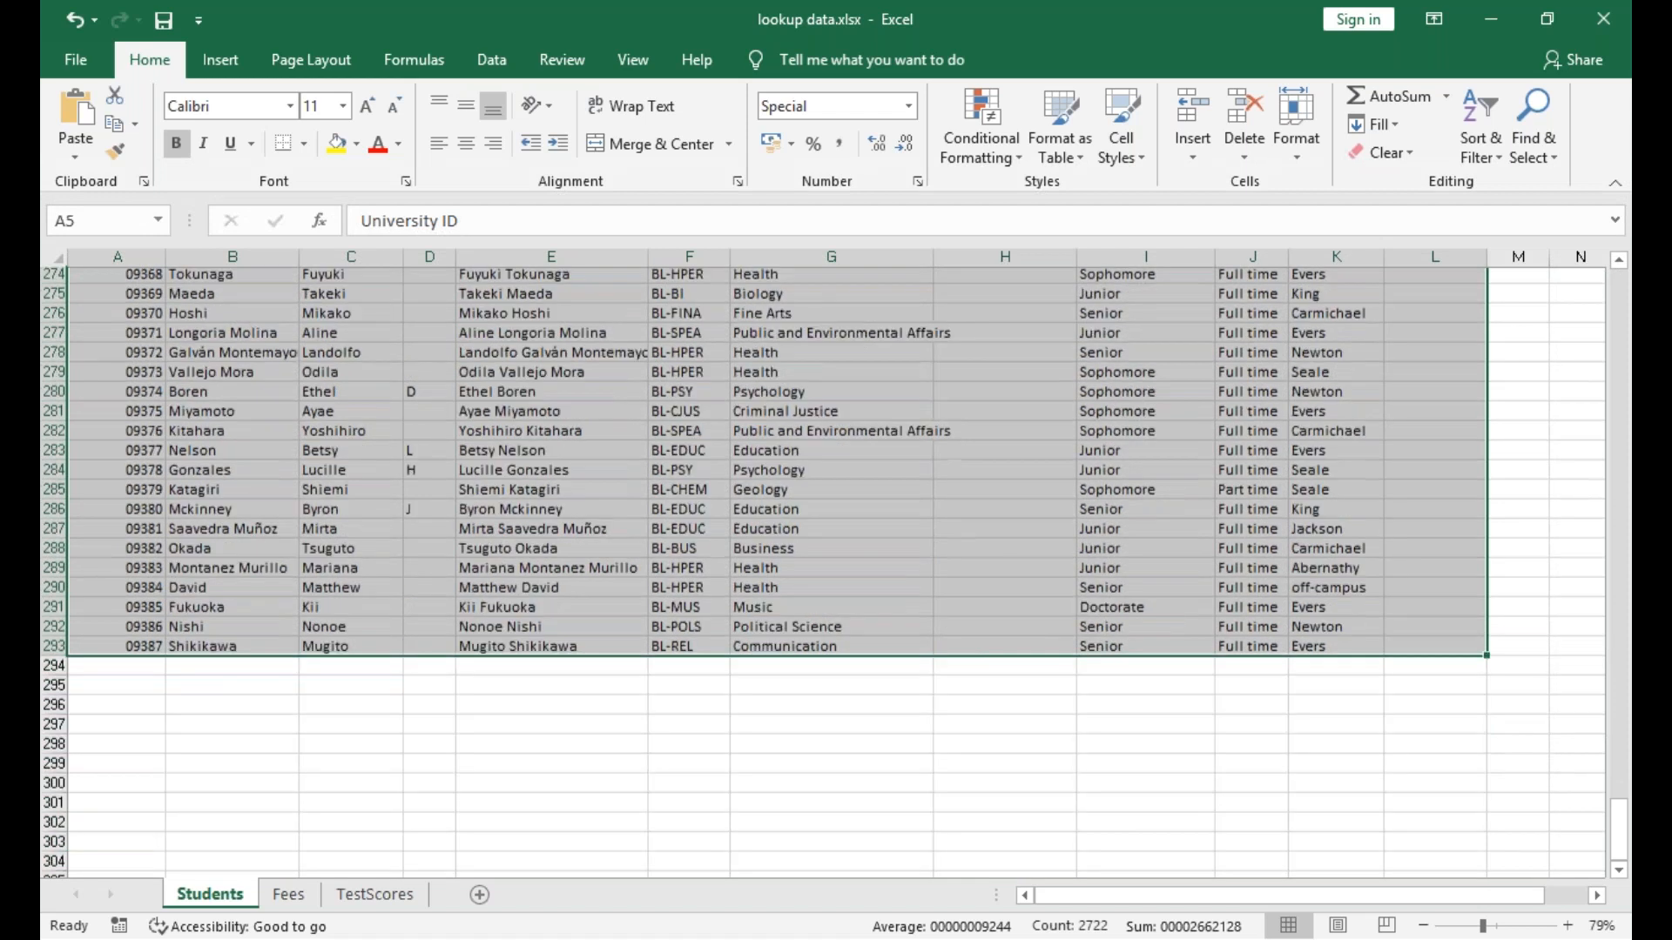
pyautogui.scroll(6, 828, 566)
pyautogui.click(220, 60)
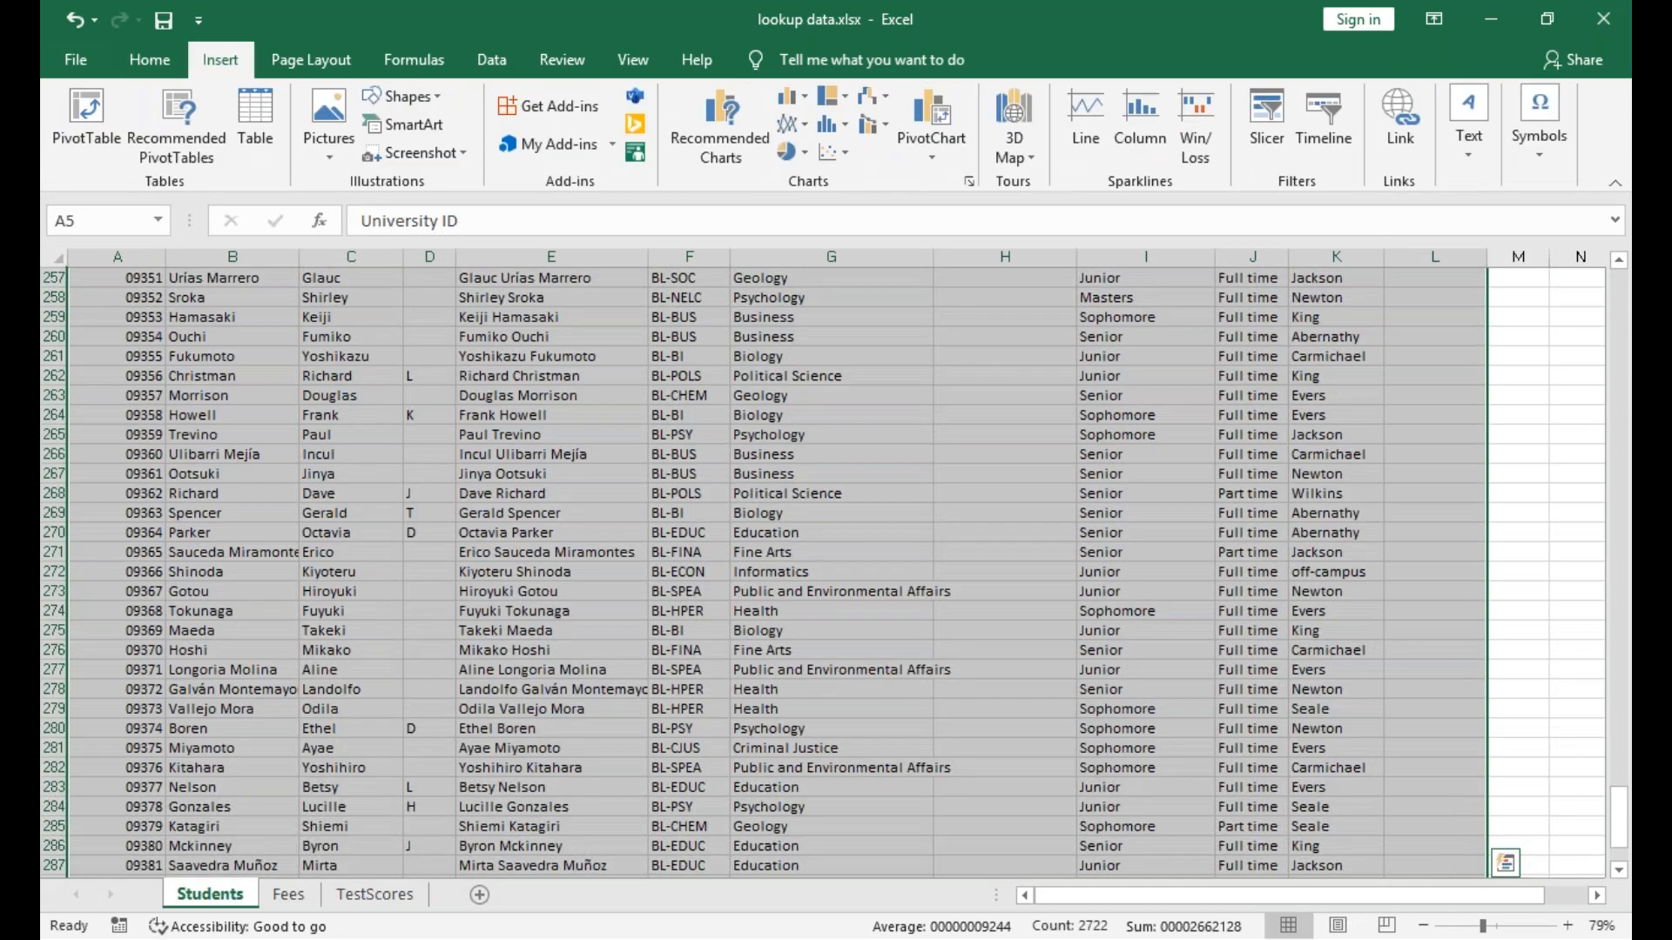
pyautogui.click(427, 57)
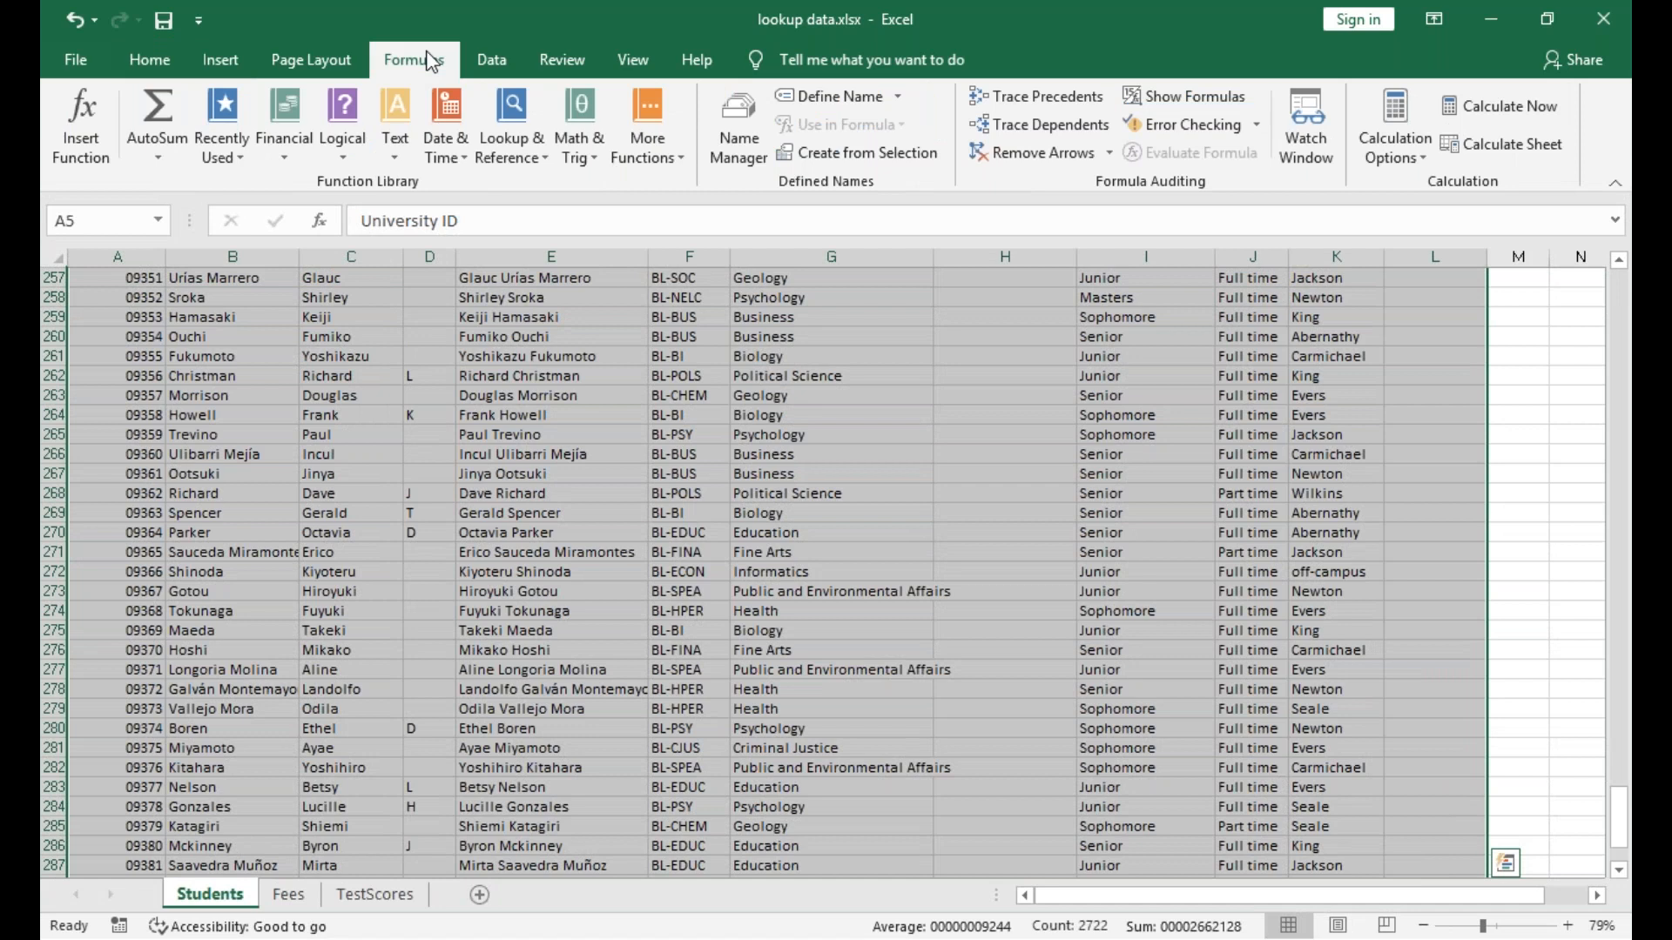
pyautogui.click(217, 61)
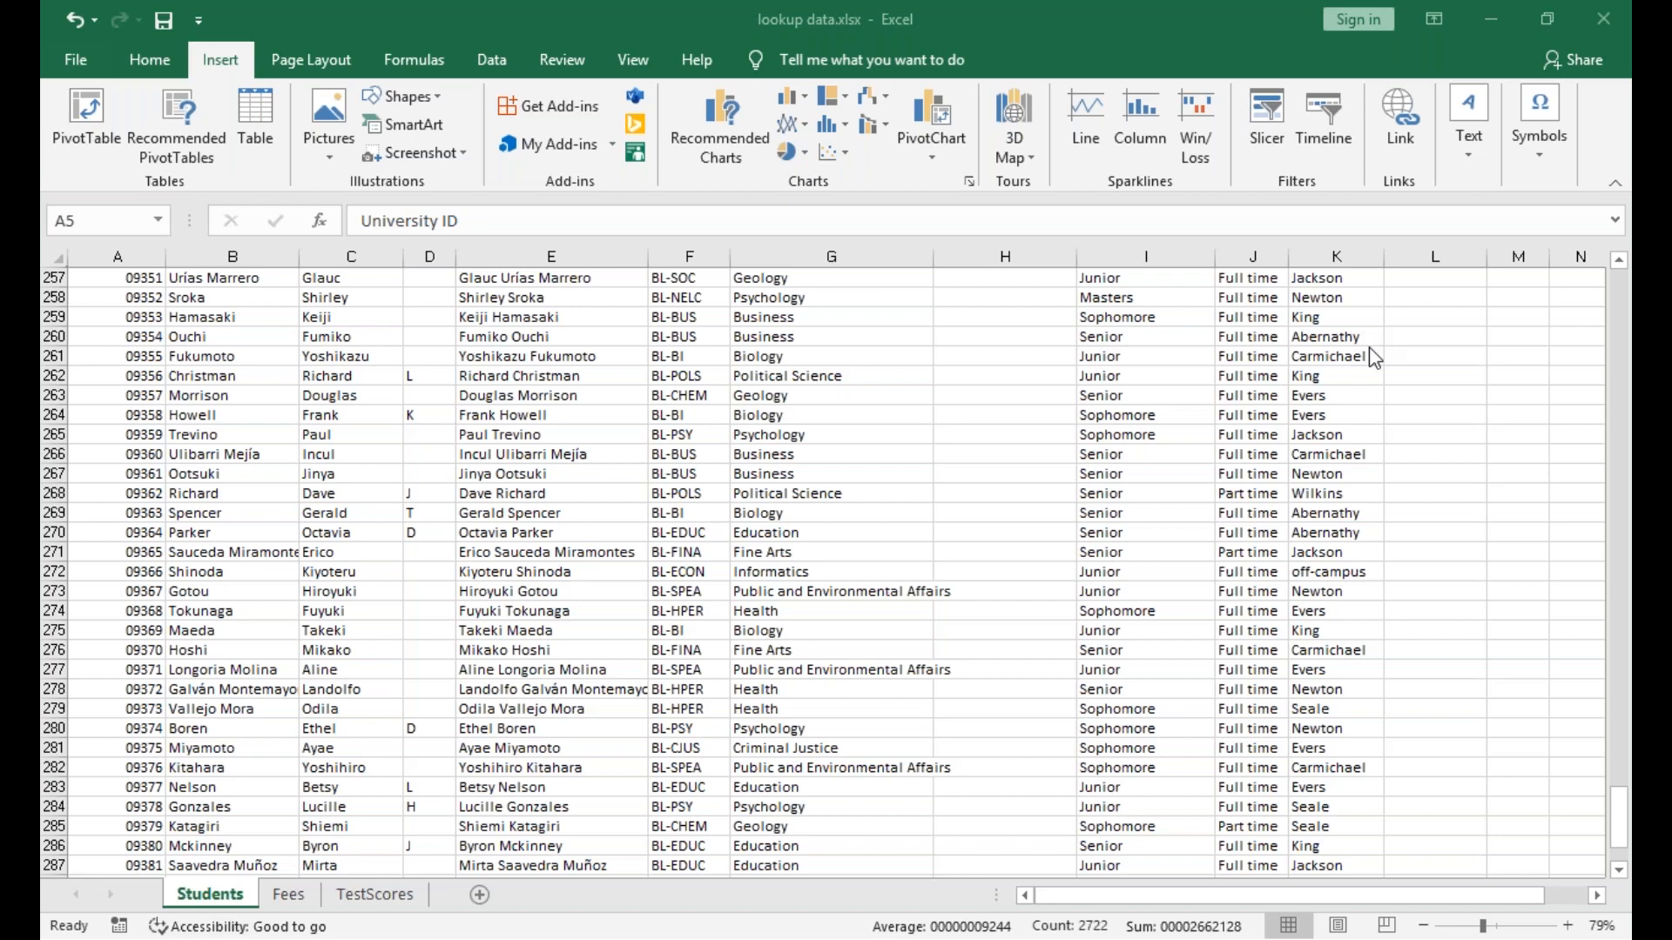
pyautogui.hotkey('ctrl', 'v')
pyautogui.scroll(12, 1369, 347)
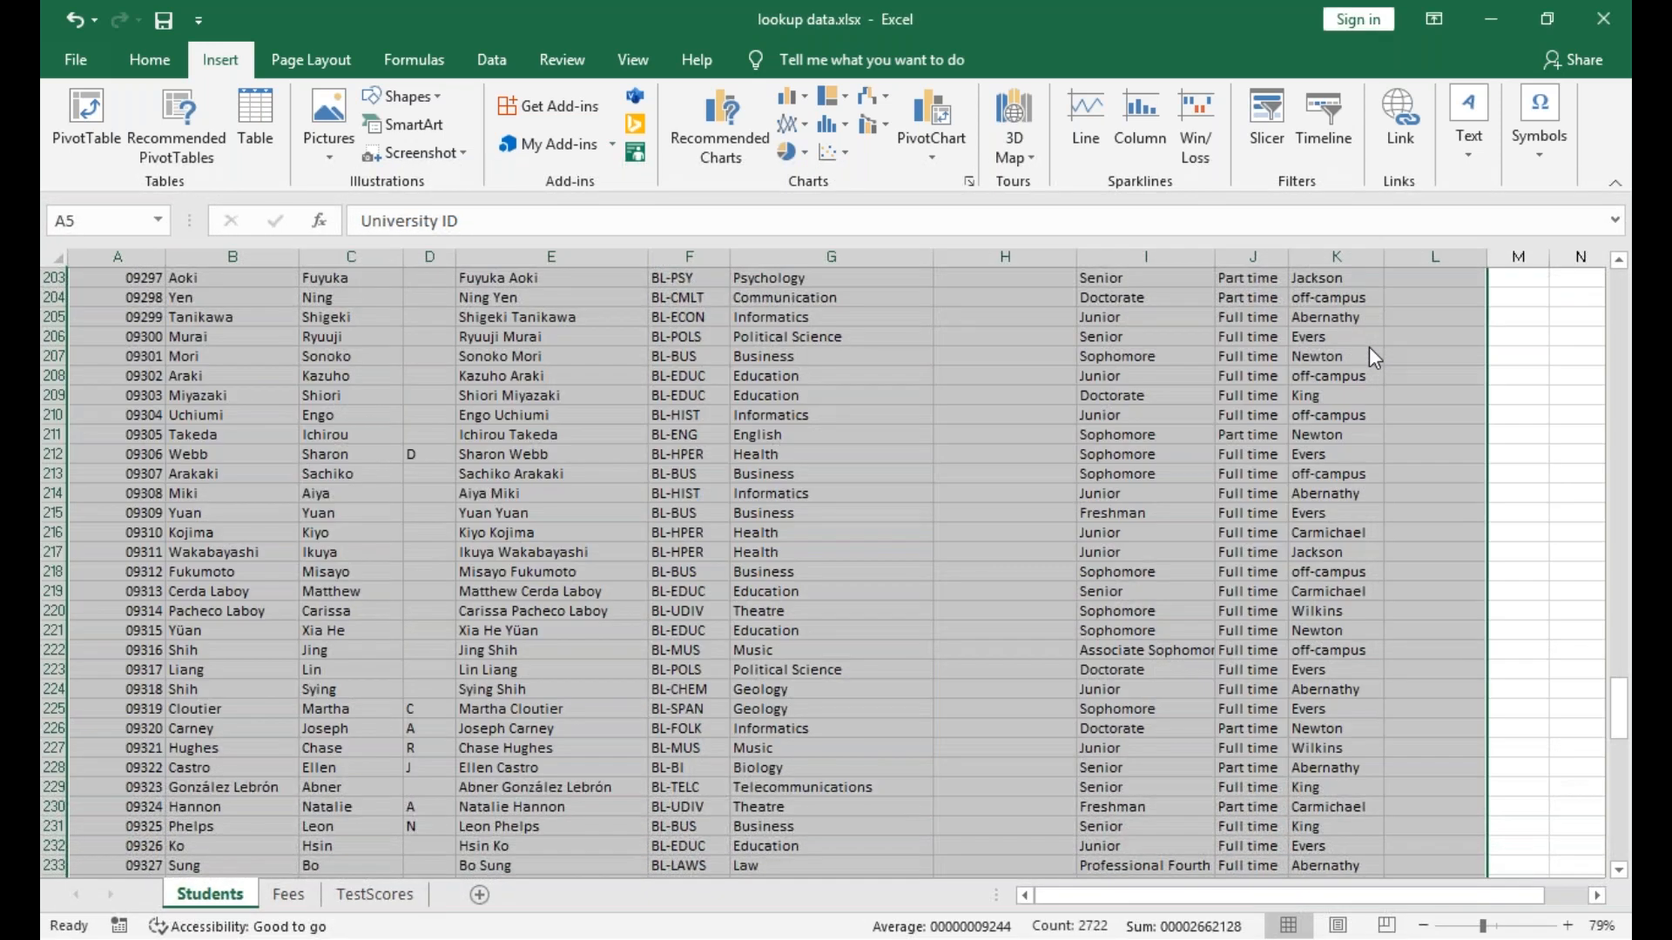
pyautogui.scroll(11, 1370, 349)
pyautogui.scroll(20, 1369, 357)
pyautogui.scroll(20, 1370, 357)
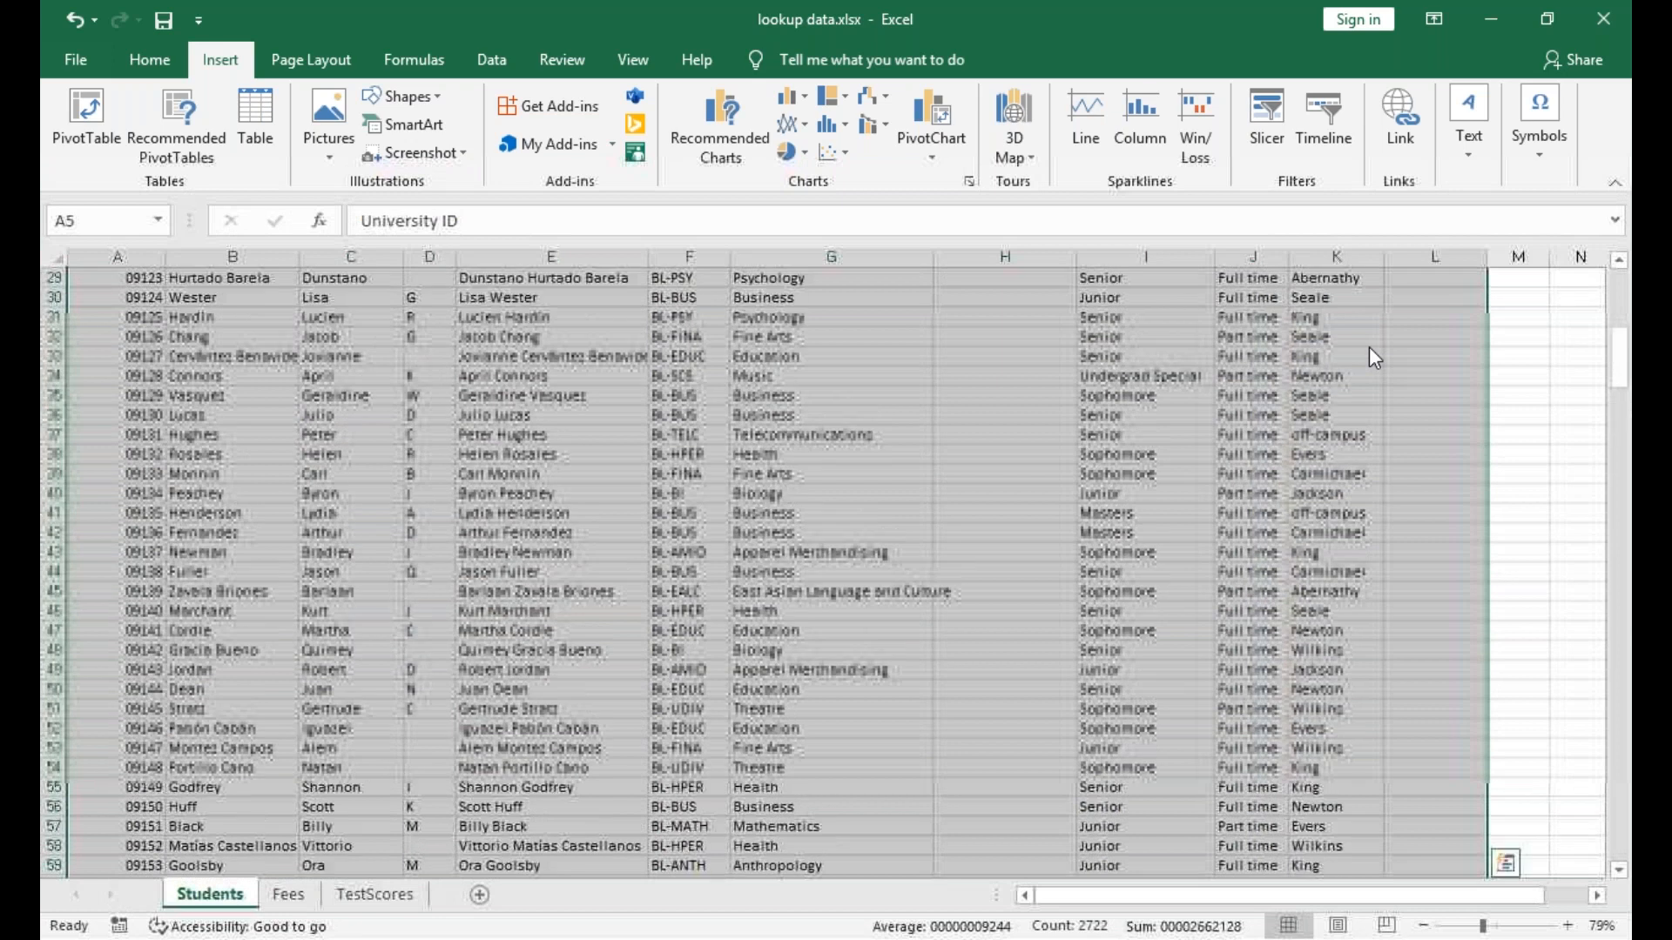
pyautogui.scroll(10, 1370, 351)
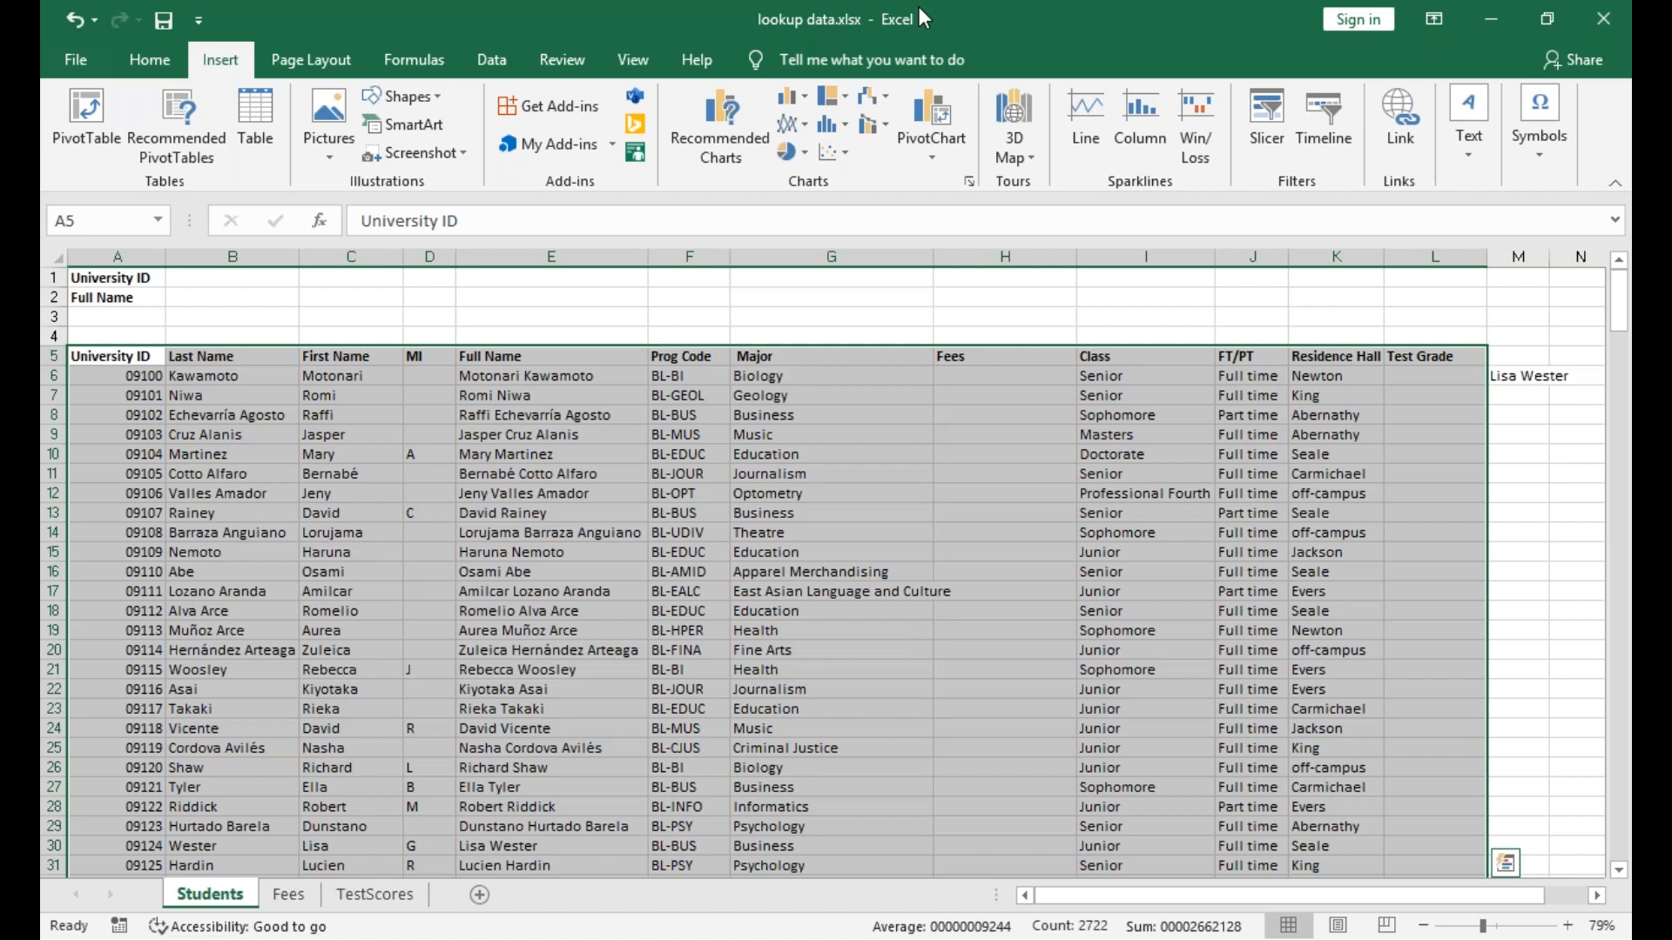
# Define a workbook-scoped name xyz for the selected student table, Students!$A$5:$L$293, and close the Name Manager.
pyautogui.click(416, 54)
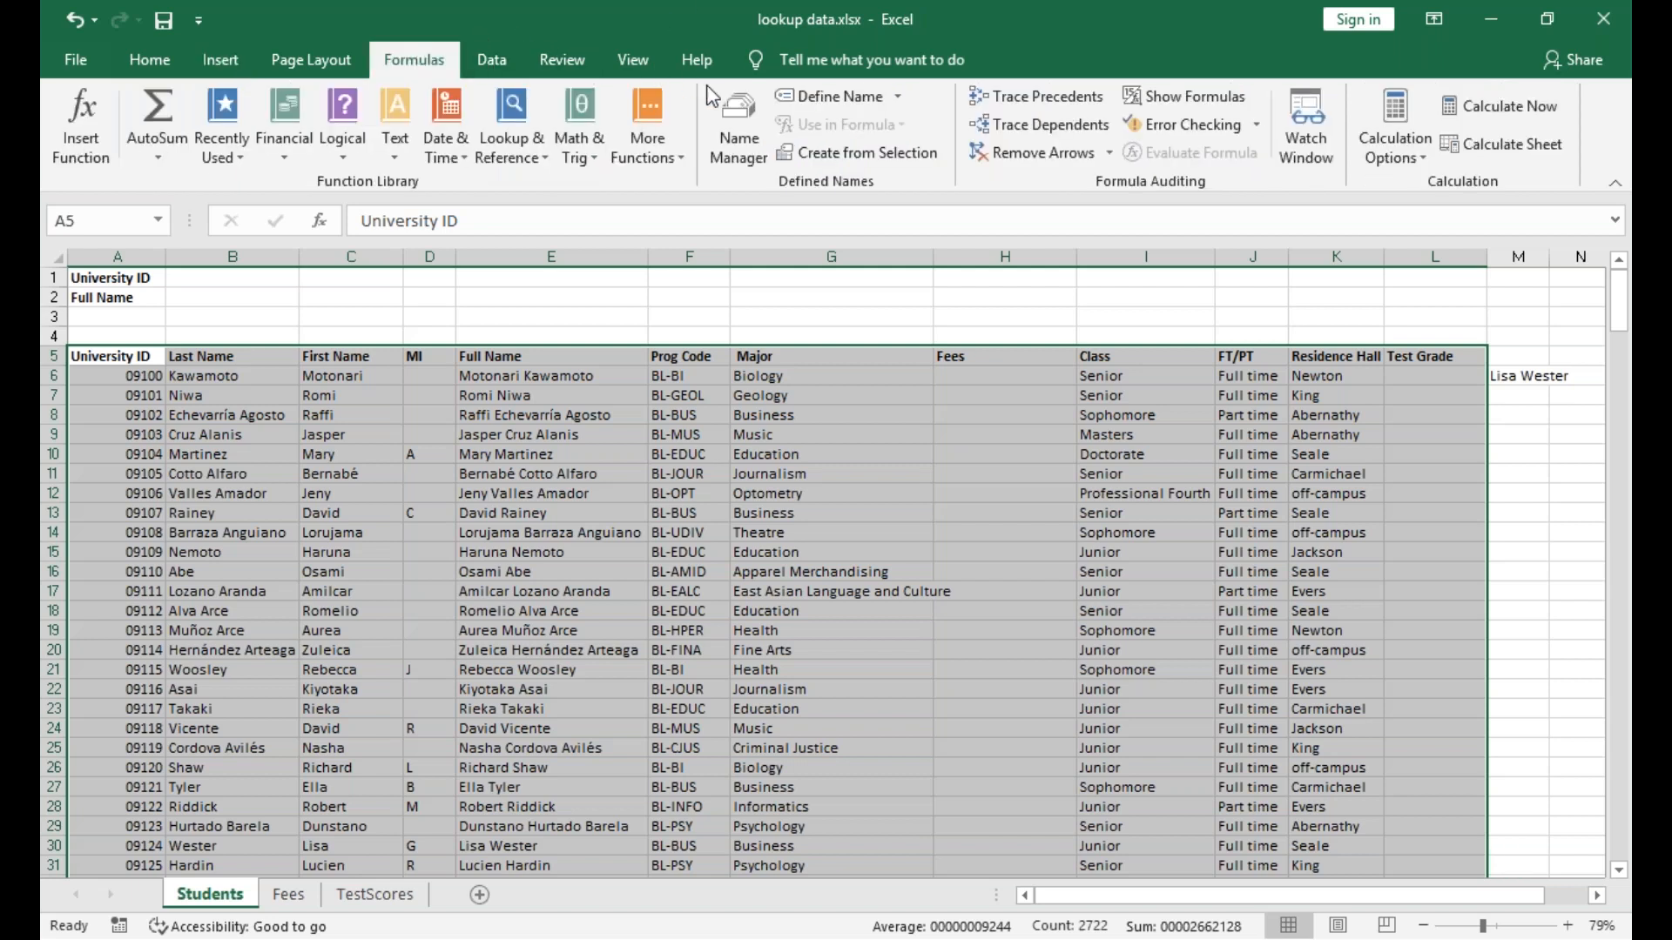
pyautogui.click(708, 160)
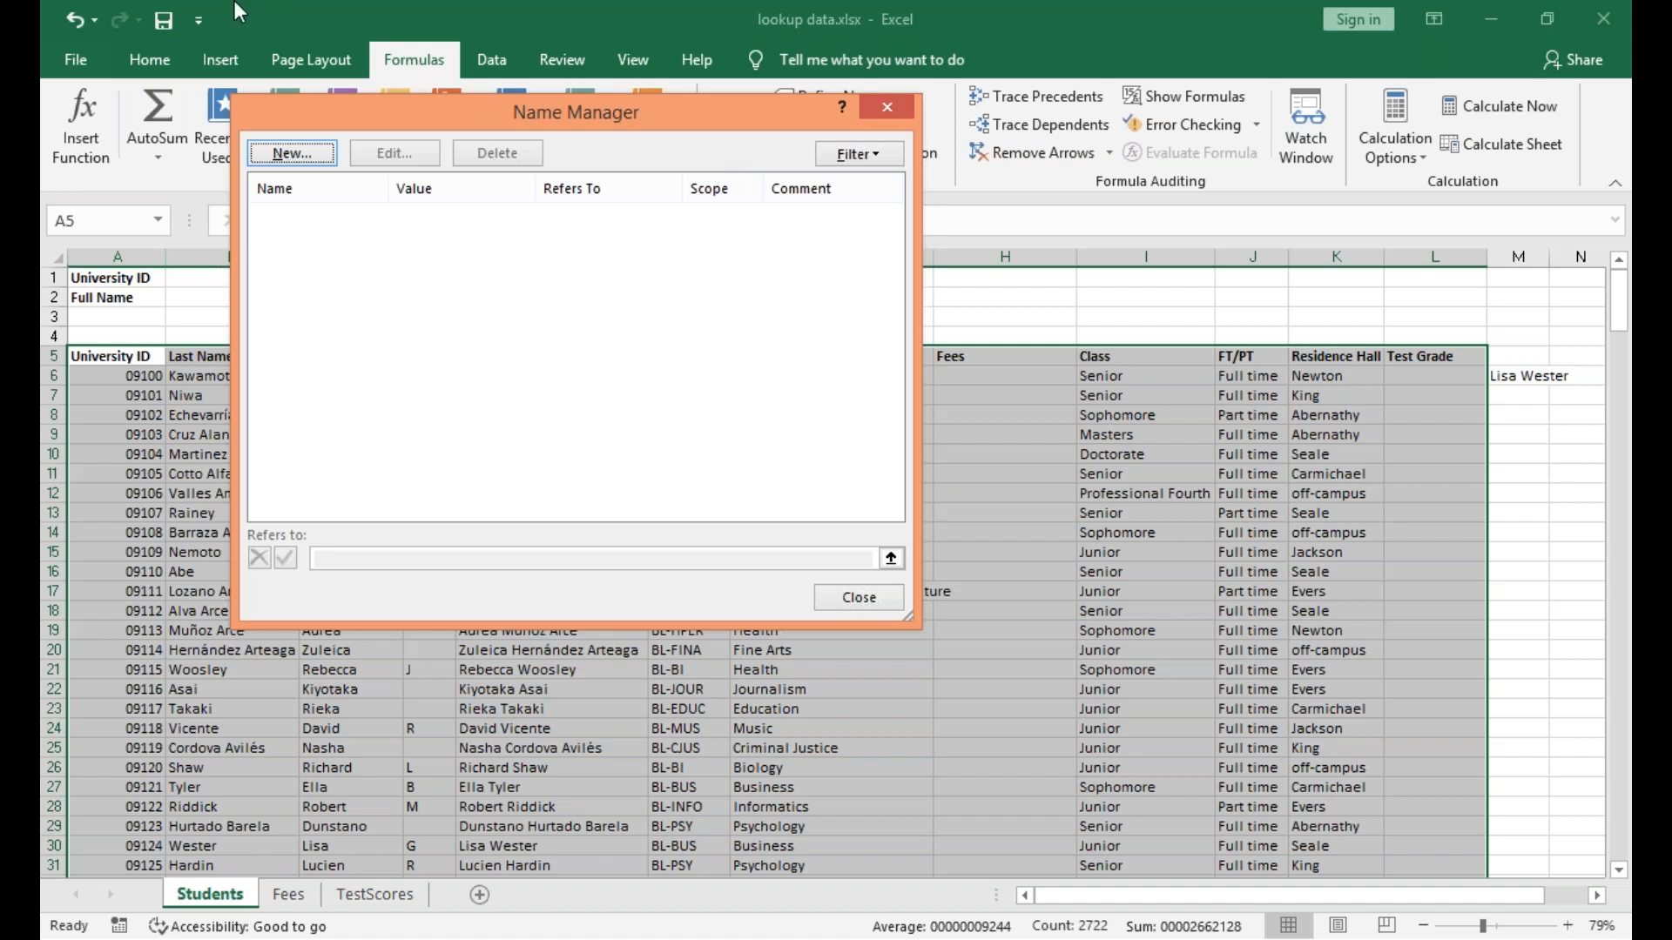
pyautogui.press('Escape')
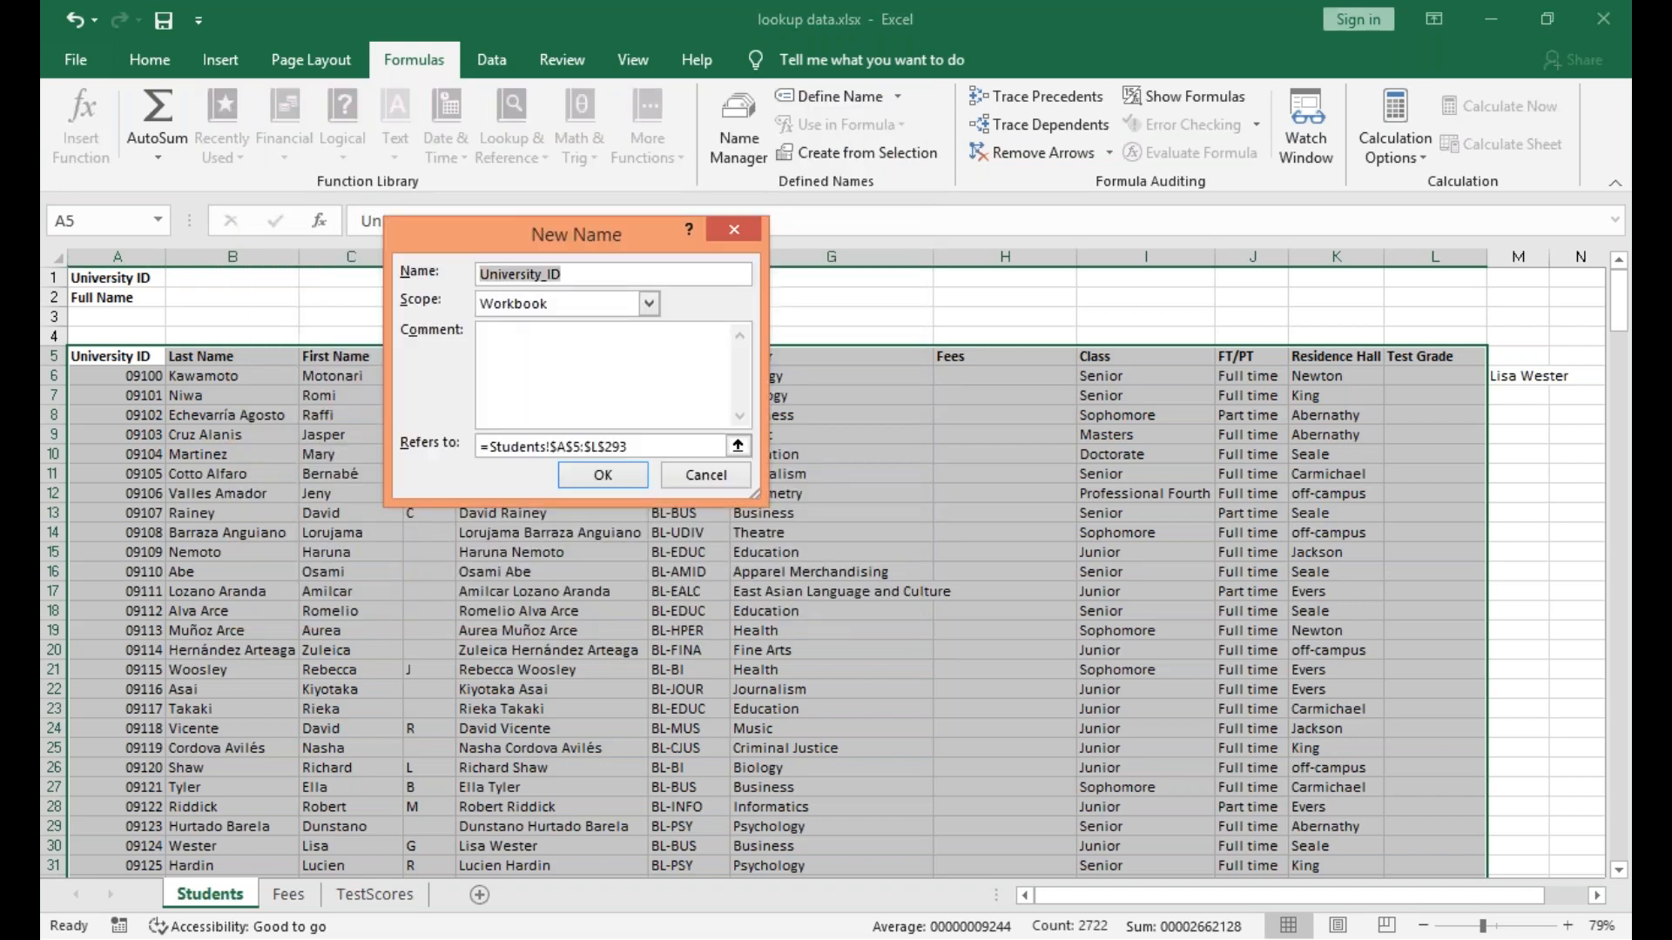
pyautogui.click(488, 336)
pyautogui.click(564, 274)
pyautogui.press('BackSpace')
pyautogui.press('BackSpace')
pyautogui.press('BackSpace')
pyautogui.press('BackSpace')
pyautogui.press('BackSpace')
pyautogui.press('BackSpace')
pyautogui.press('BackSpace')
pyautogui.press('BackSpace')
pyautogui.press('BackSpace')
pyautogui.press('BackSpace')
pyautogui.press('BackSpace')
pyautogui.press('BackSpace')
pyautogui.press('BackSpace')
pyautogui.write('xyz')
pyautogui.click(600, 474)
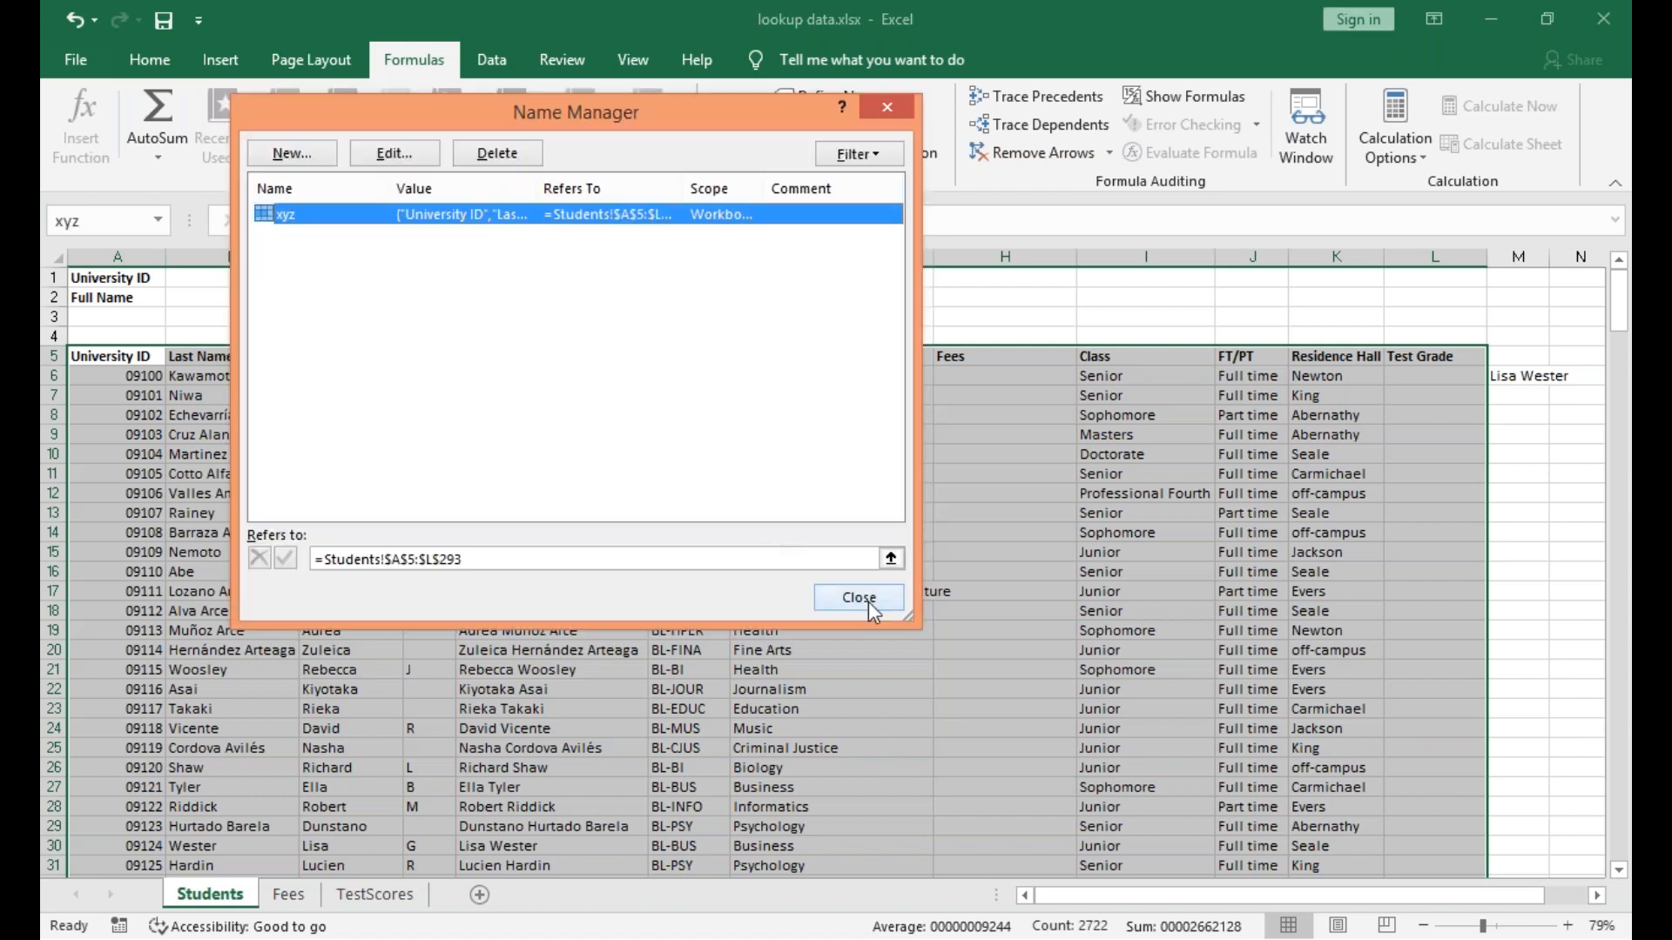
pyautogui.click(859, 598)
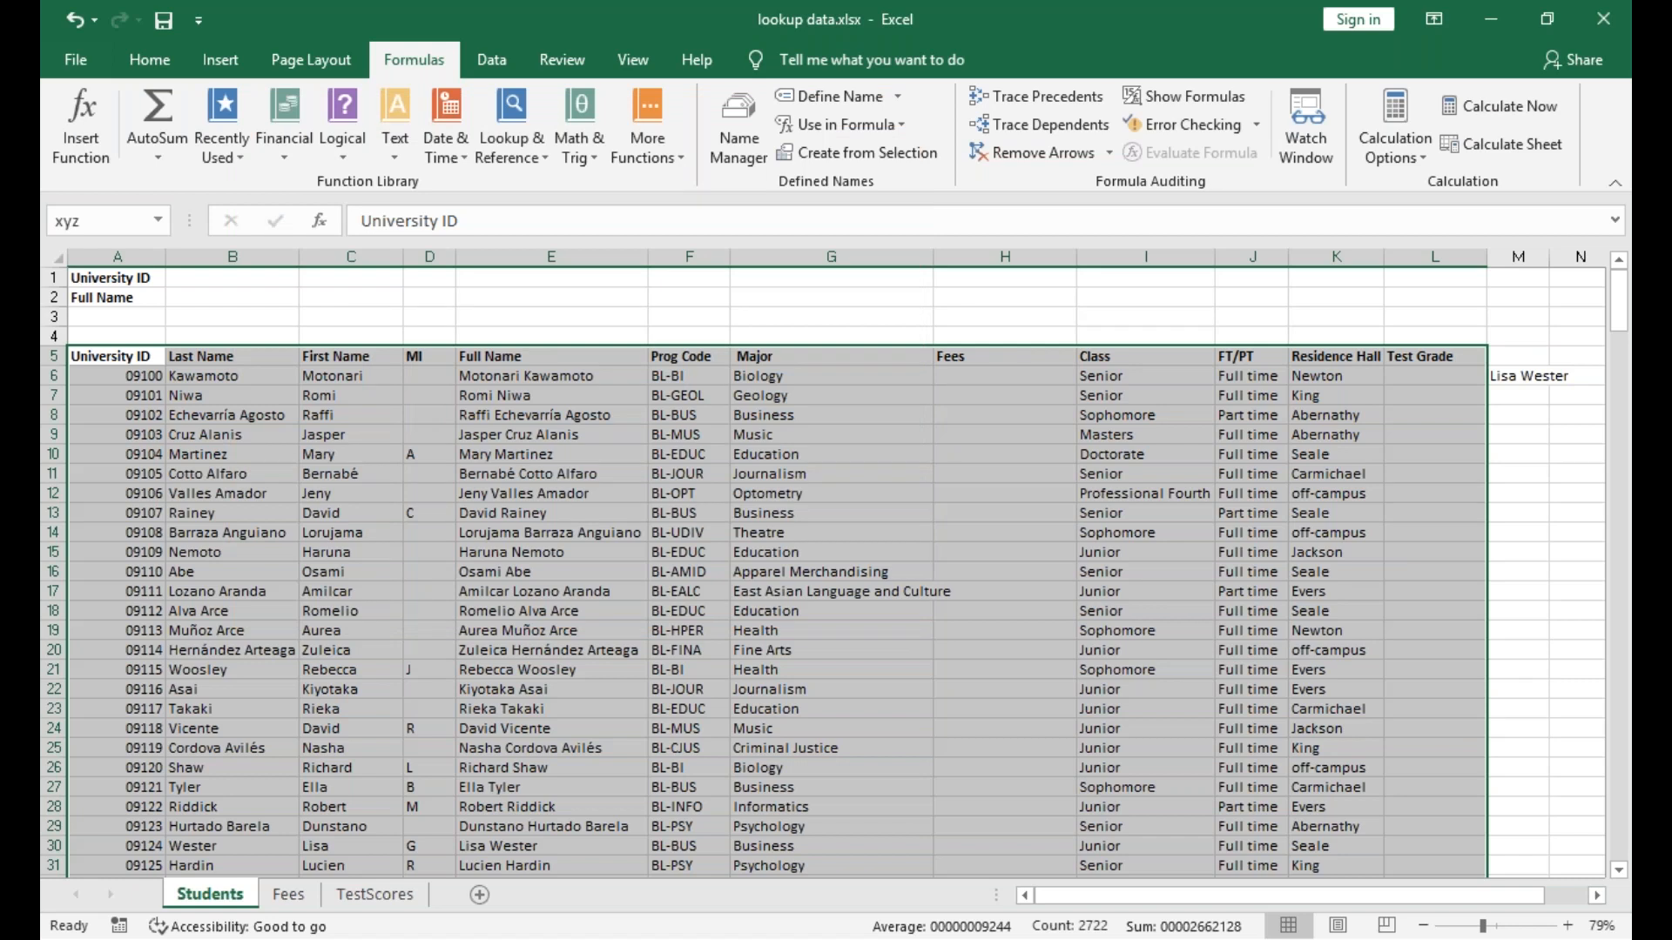
# Begin an HLOOKUP formula in cell M9 beside the student table.
pyautogui.hscroll(6, 831, 566)
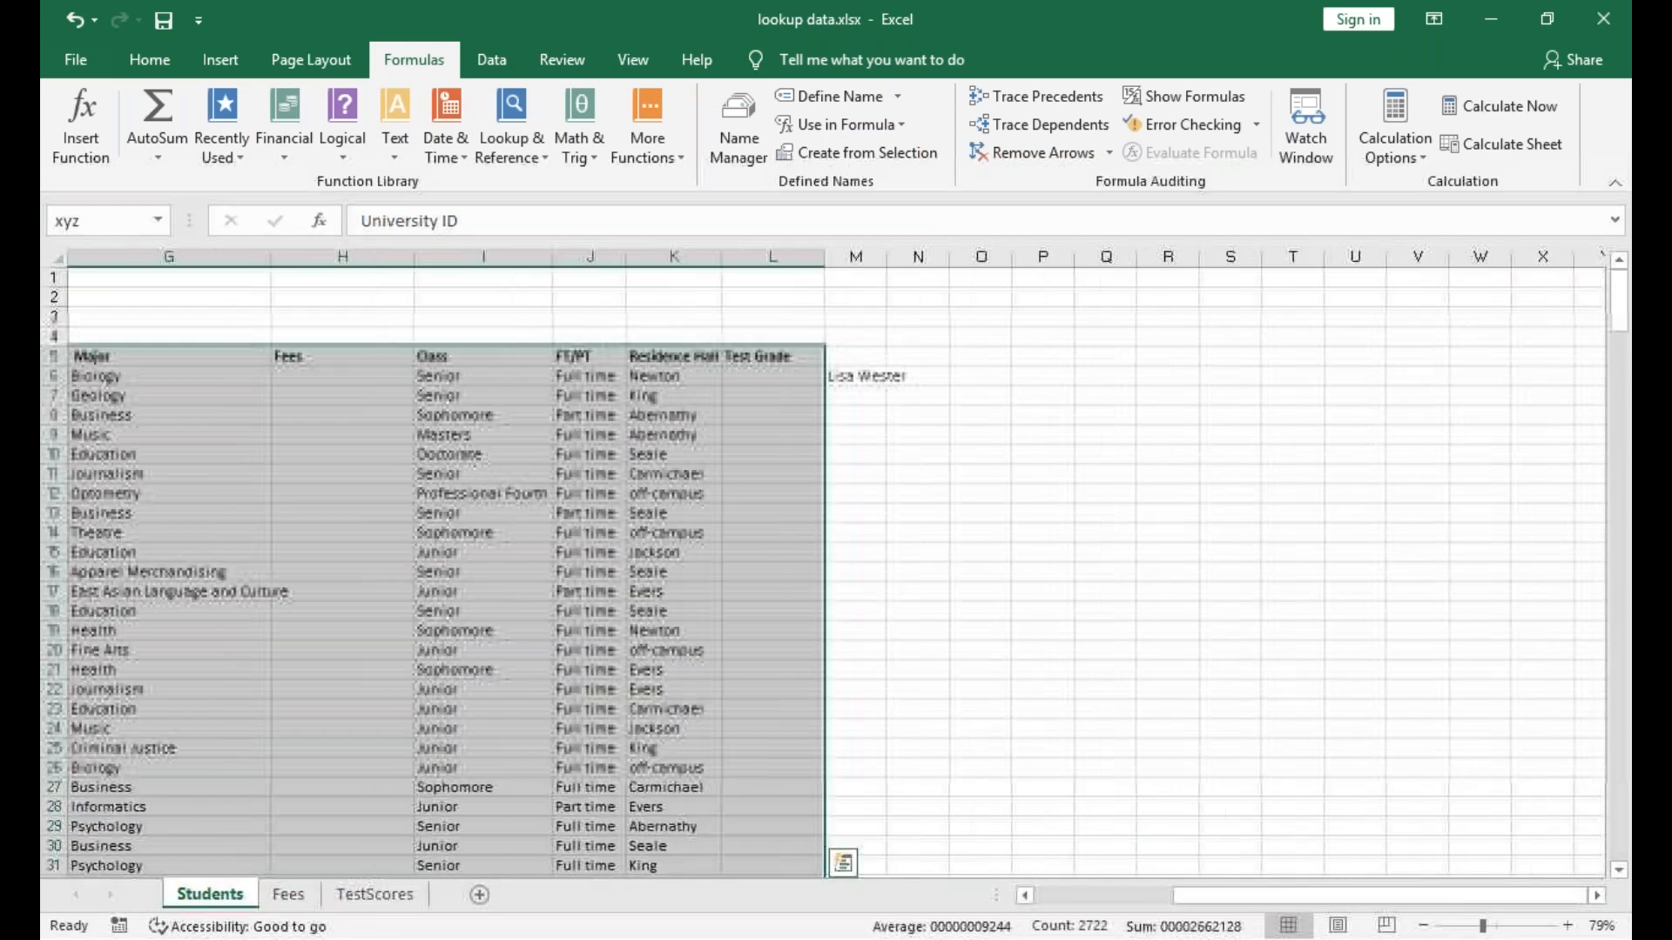
pyautogui.click(856, 395)
pyautogui.click(856, 434)
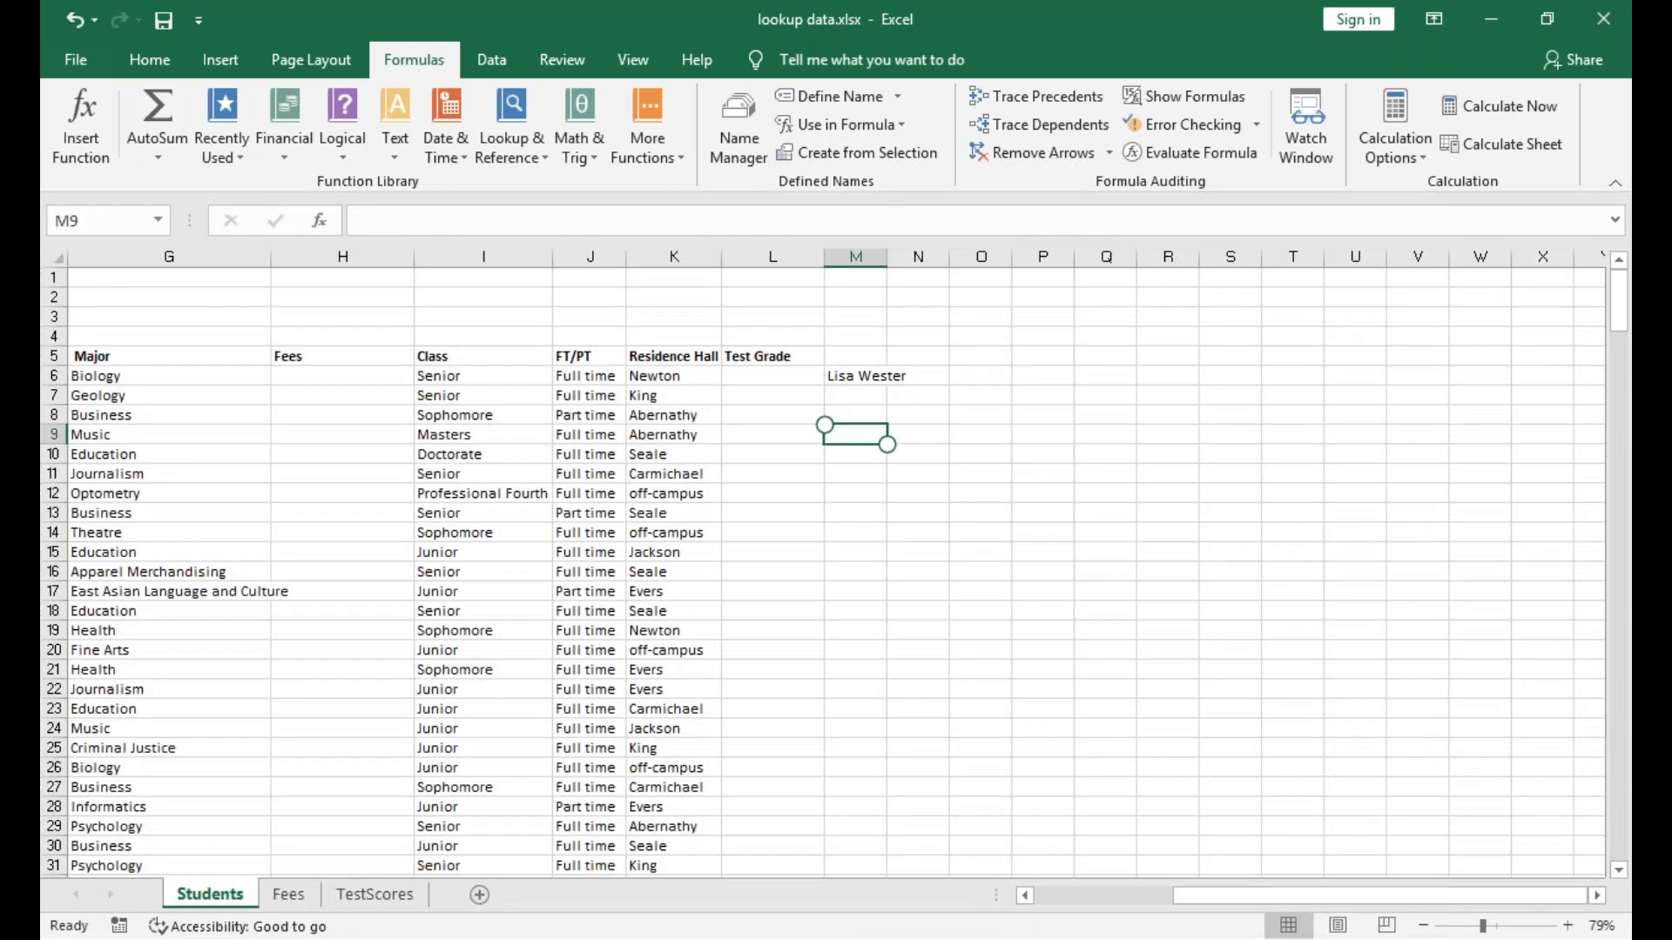
pyautogui.write('=hlooky')
pyautogui.press('BackSpace')
pyautogui.write('up')
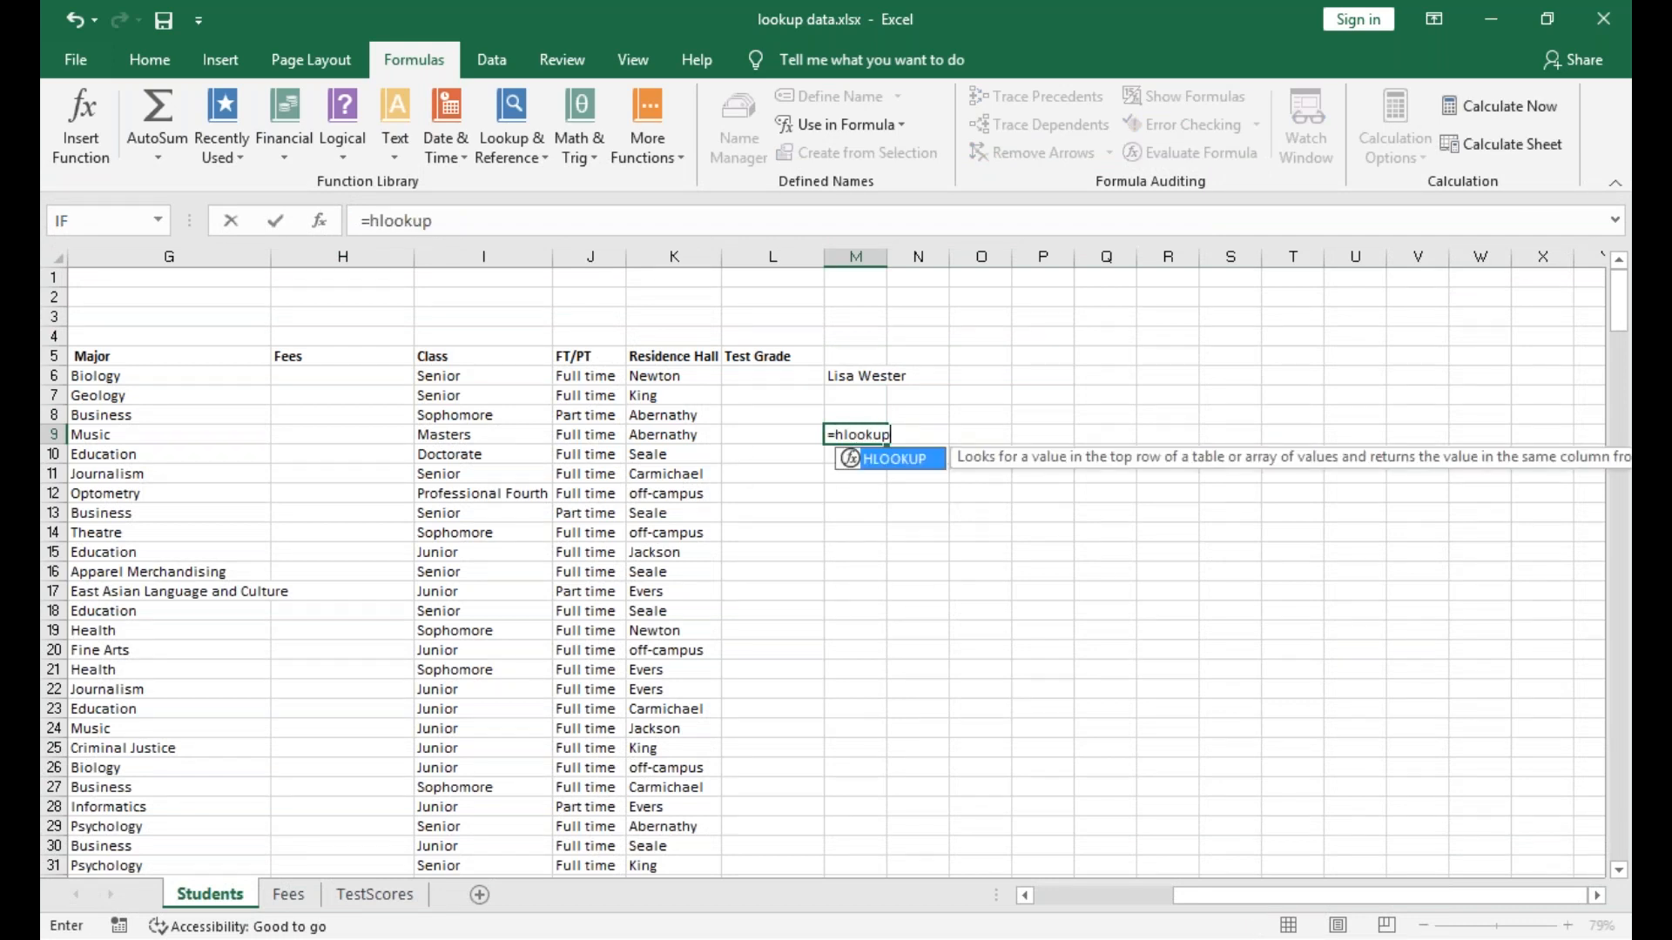
pyautogui.write('(')
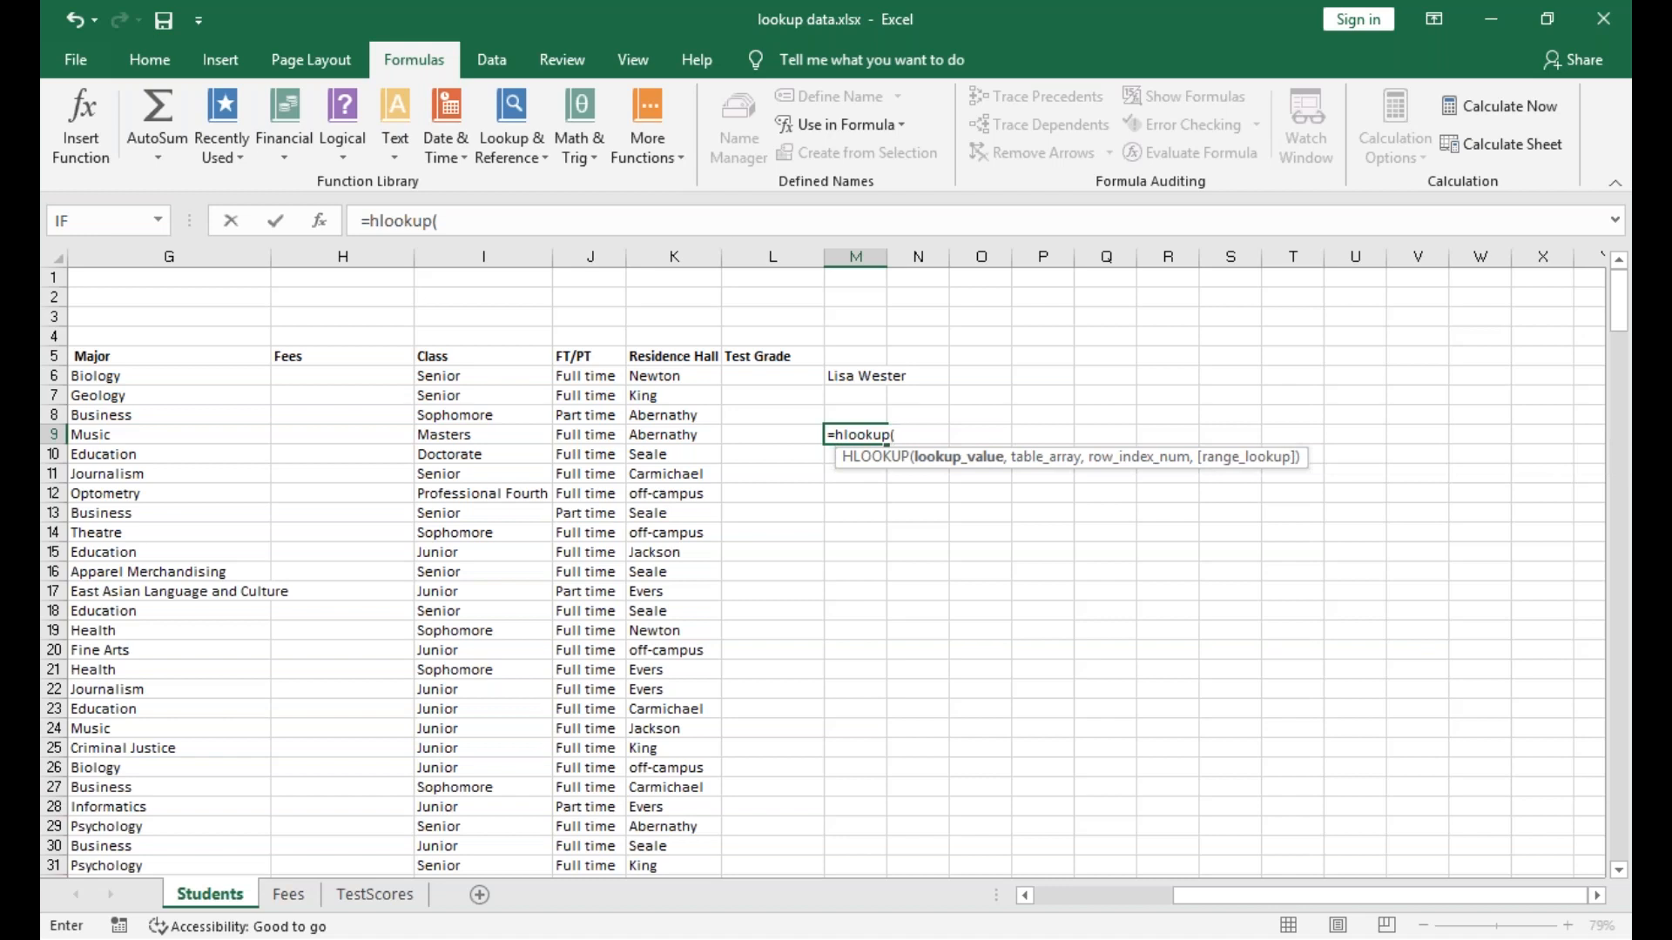
# Supply the Major header G5 as the HLOOKUP lookup value and the named range xyz as its table array.
pyautogui.hscroll(-1, 871, 523)
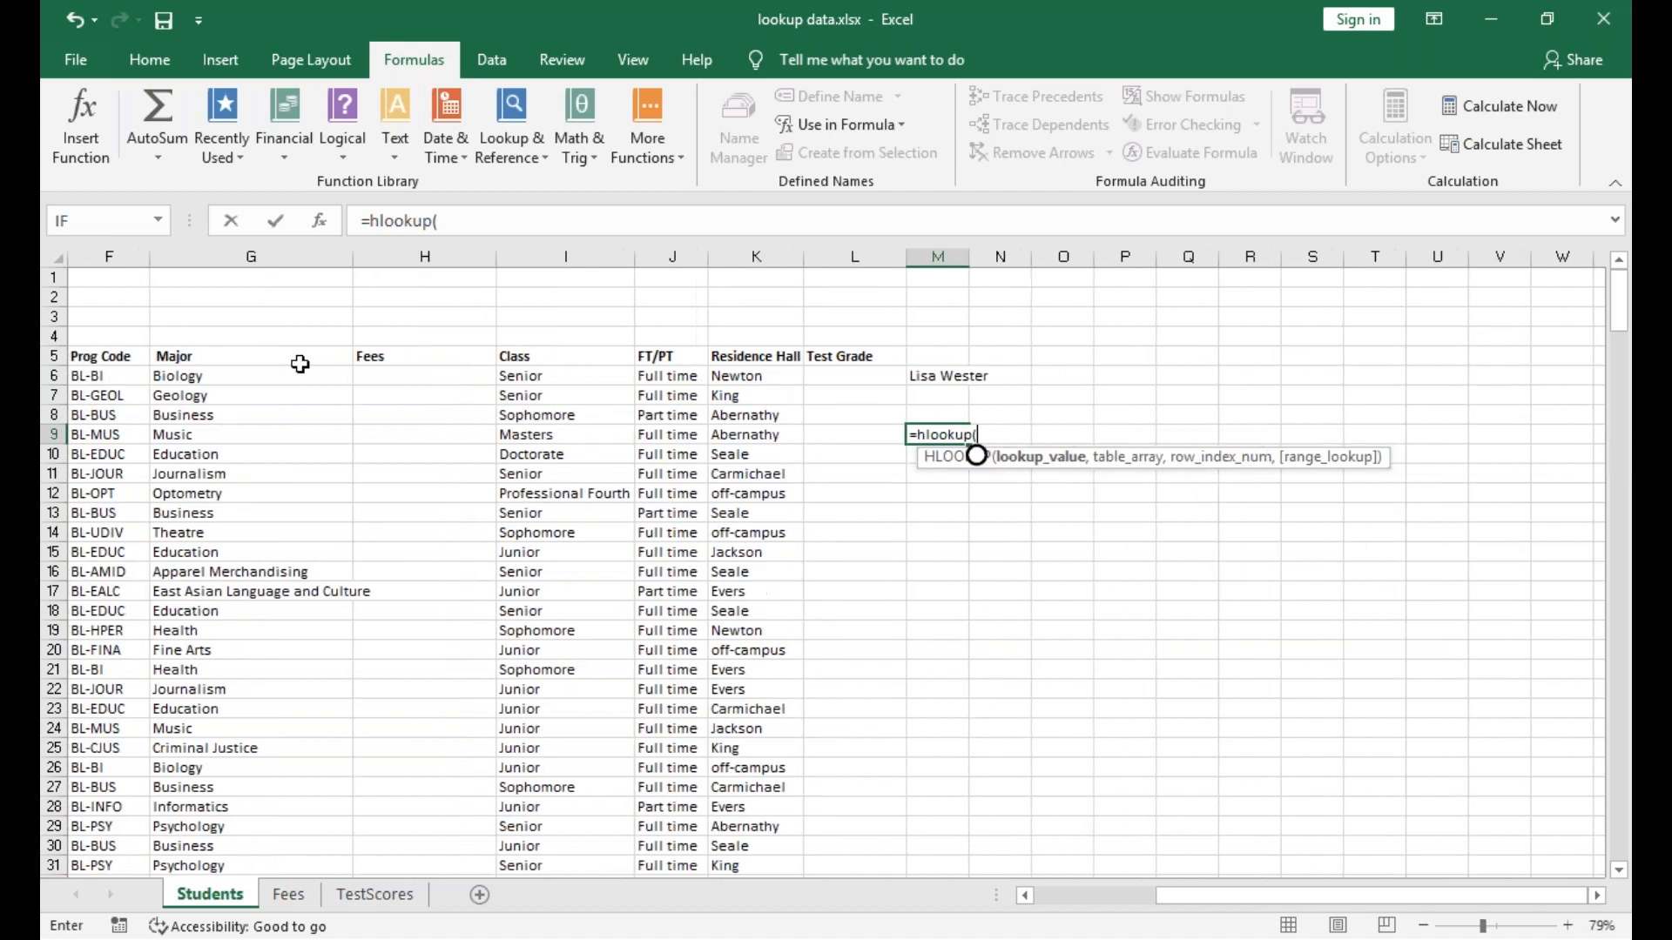
pyautogui.click(183, 357)
pyautogui.hscroll(2, 706, 451)
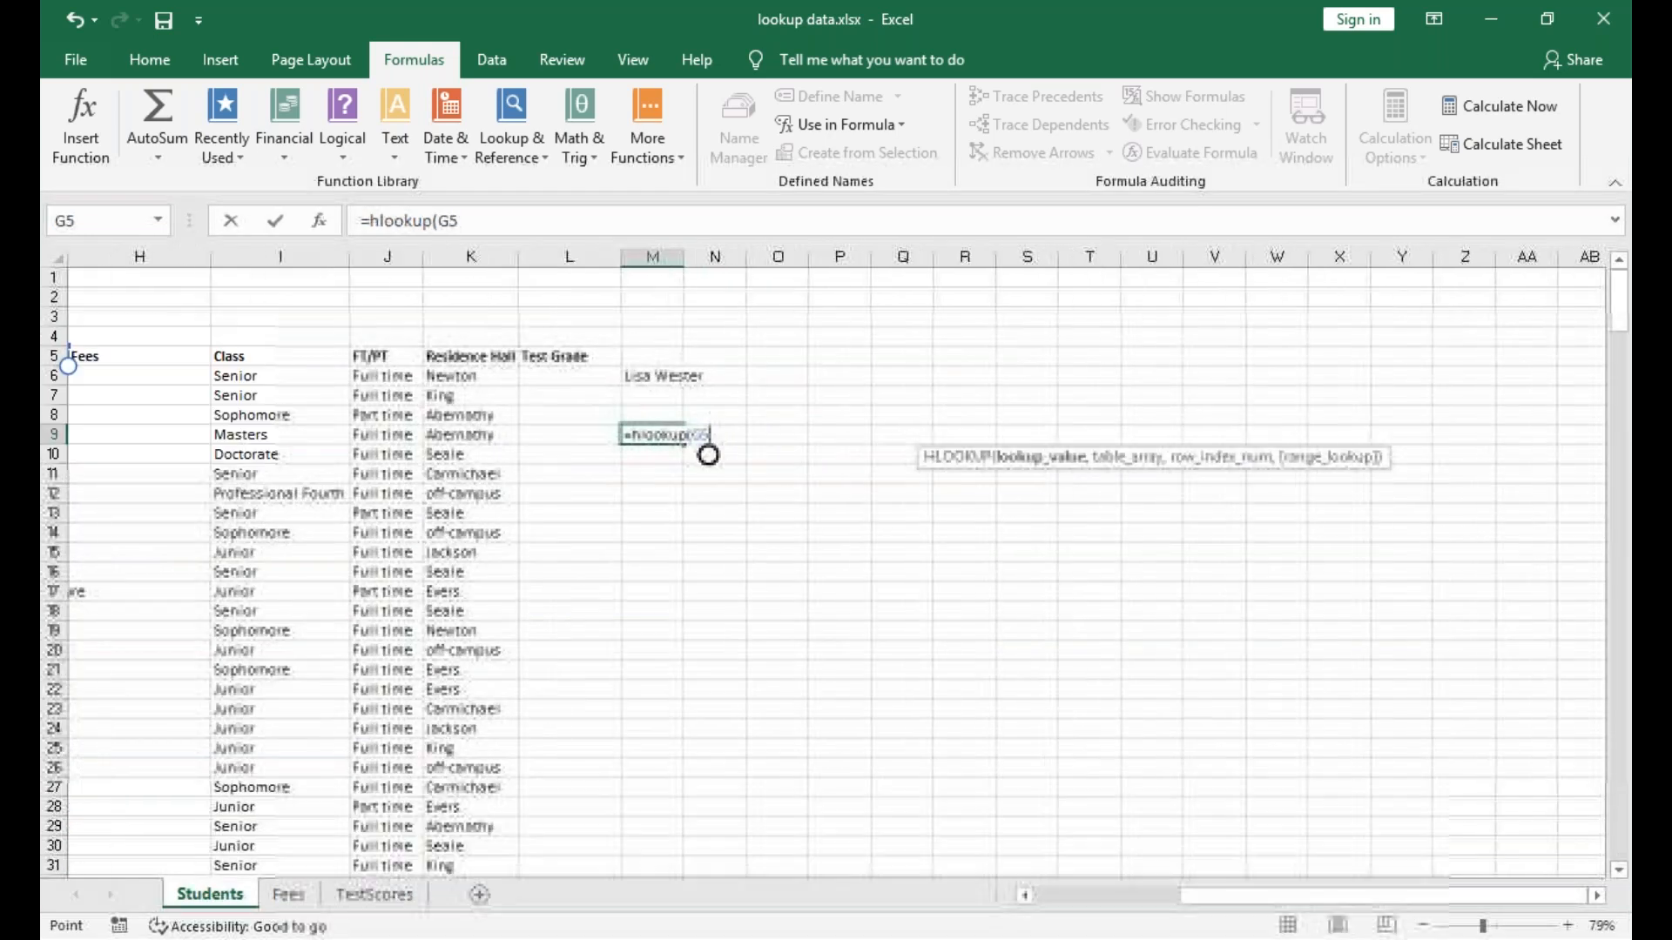
pyautogui.write(',')
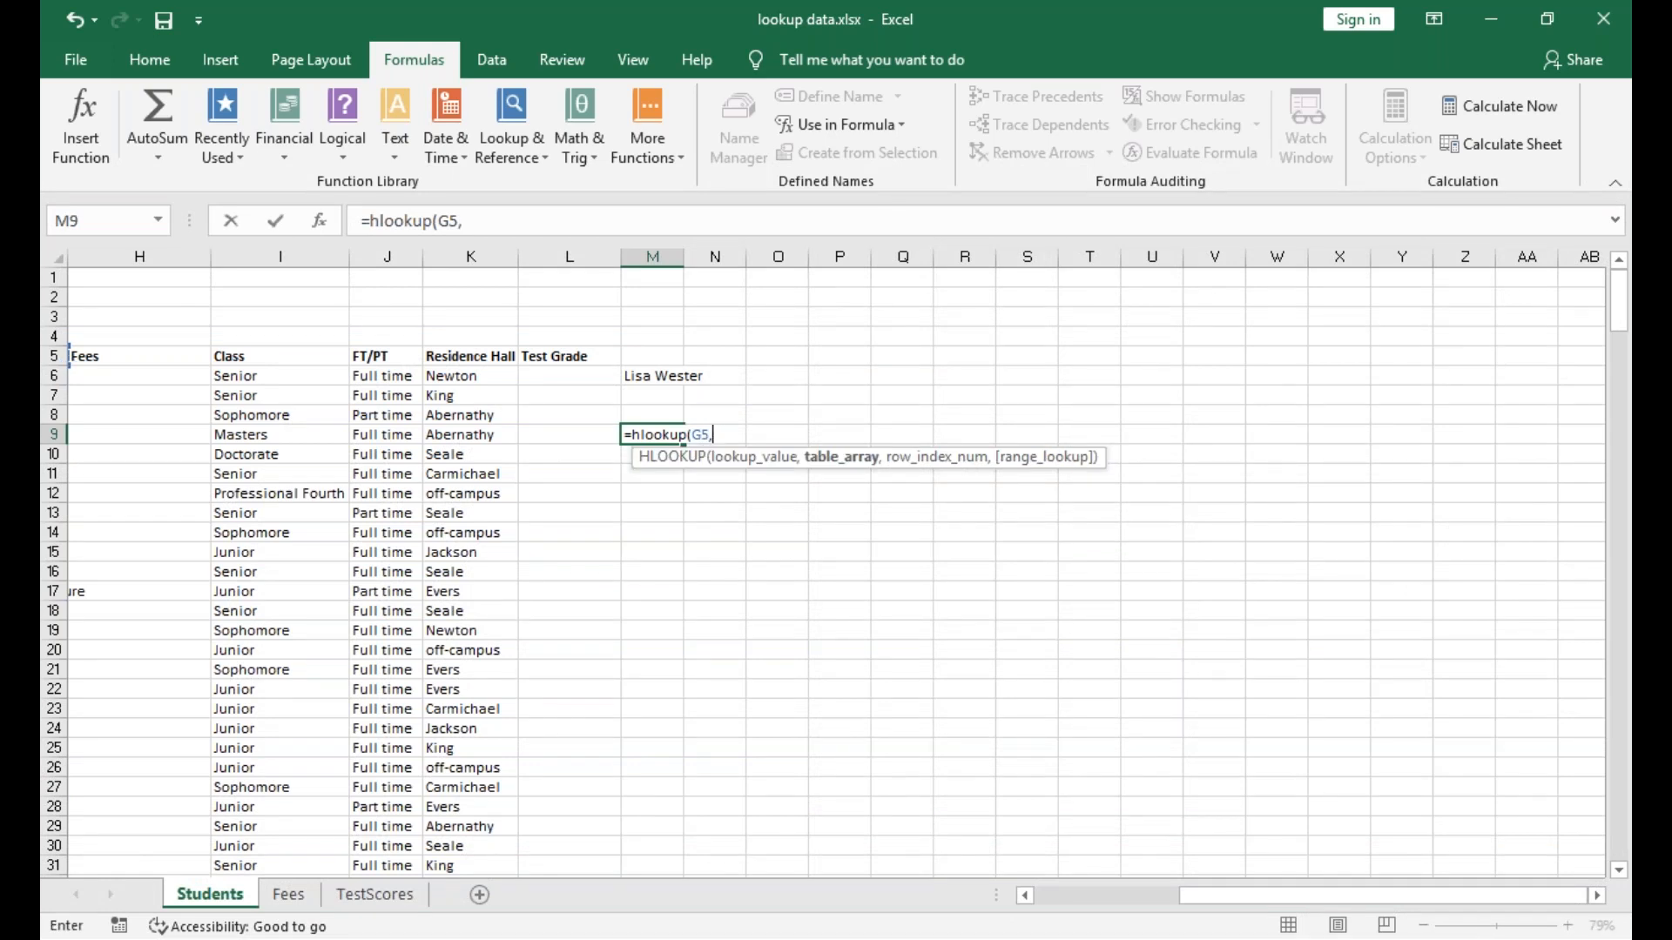
pyautogui.write('xy')
pyautogui.write('z')
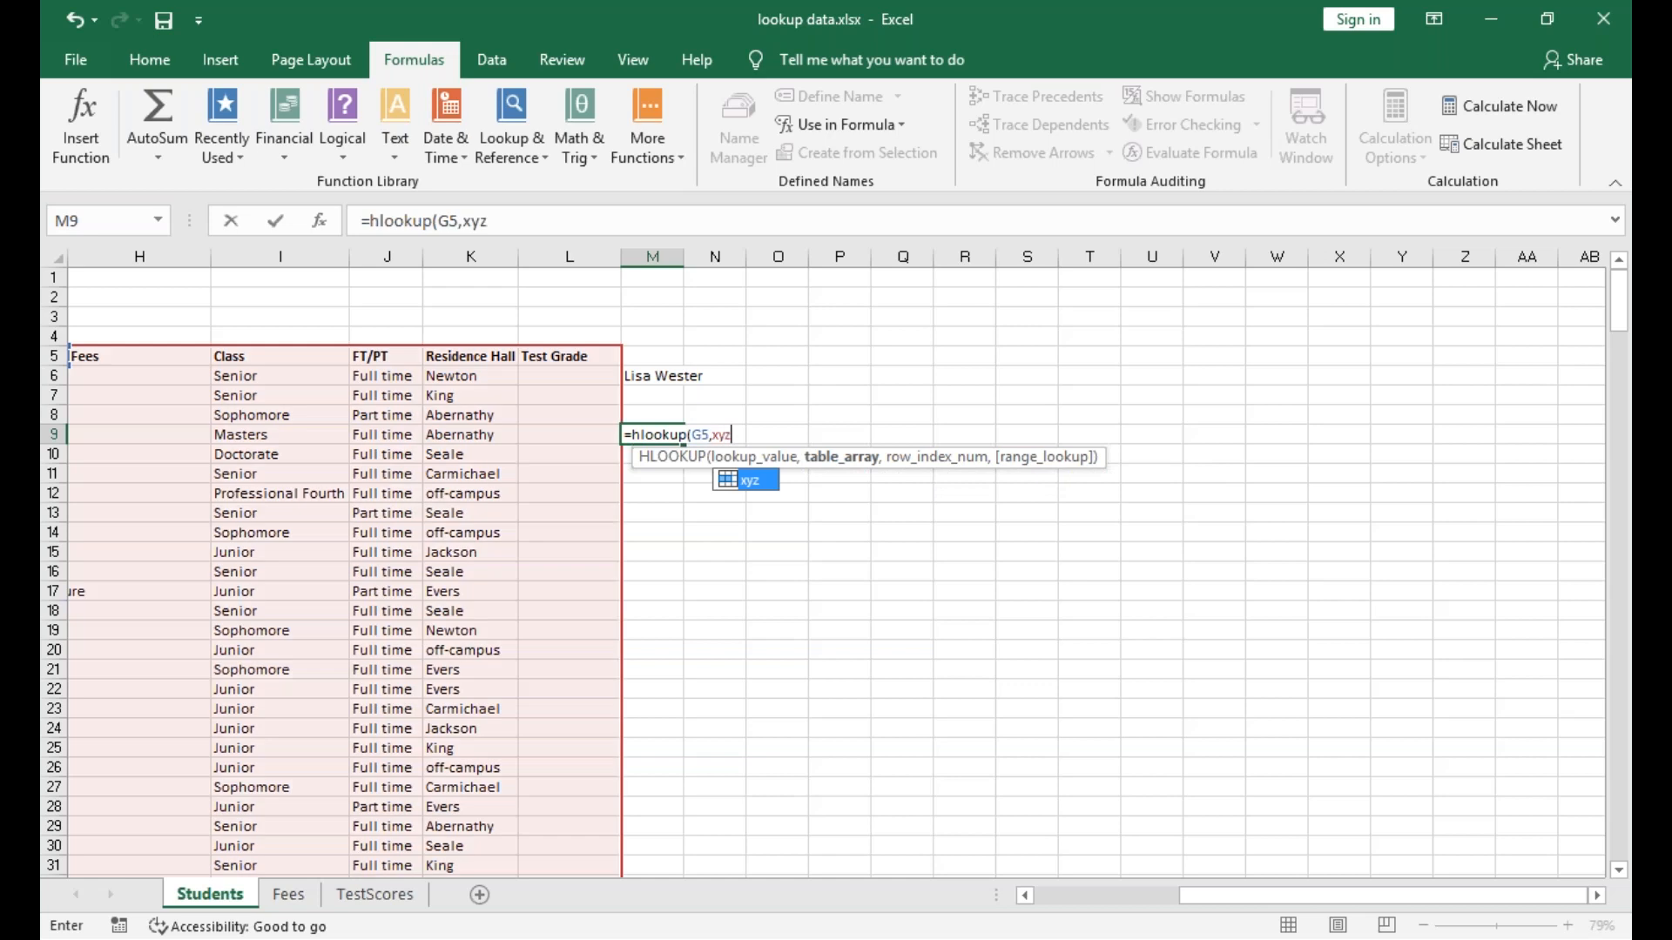
pyautogui.doubleClick(747, 481)
pyautogui.write(',')
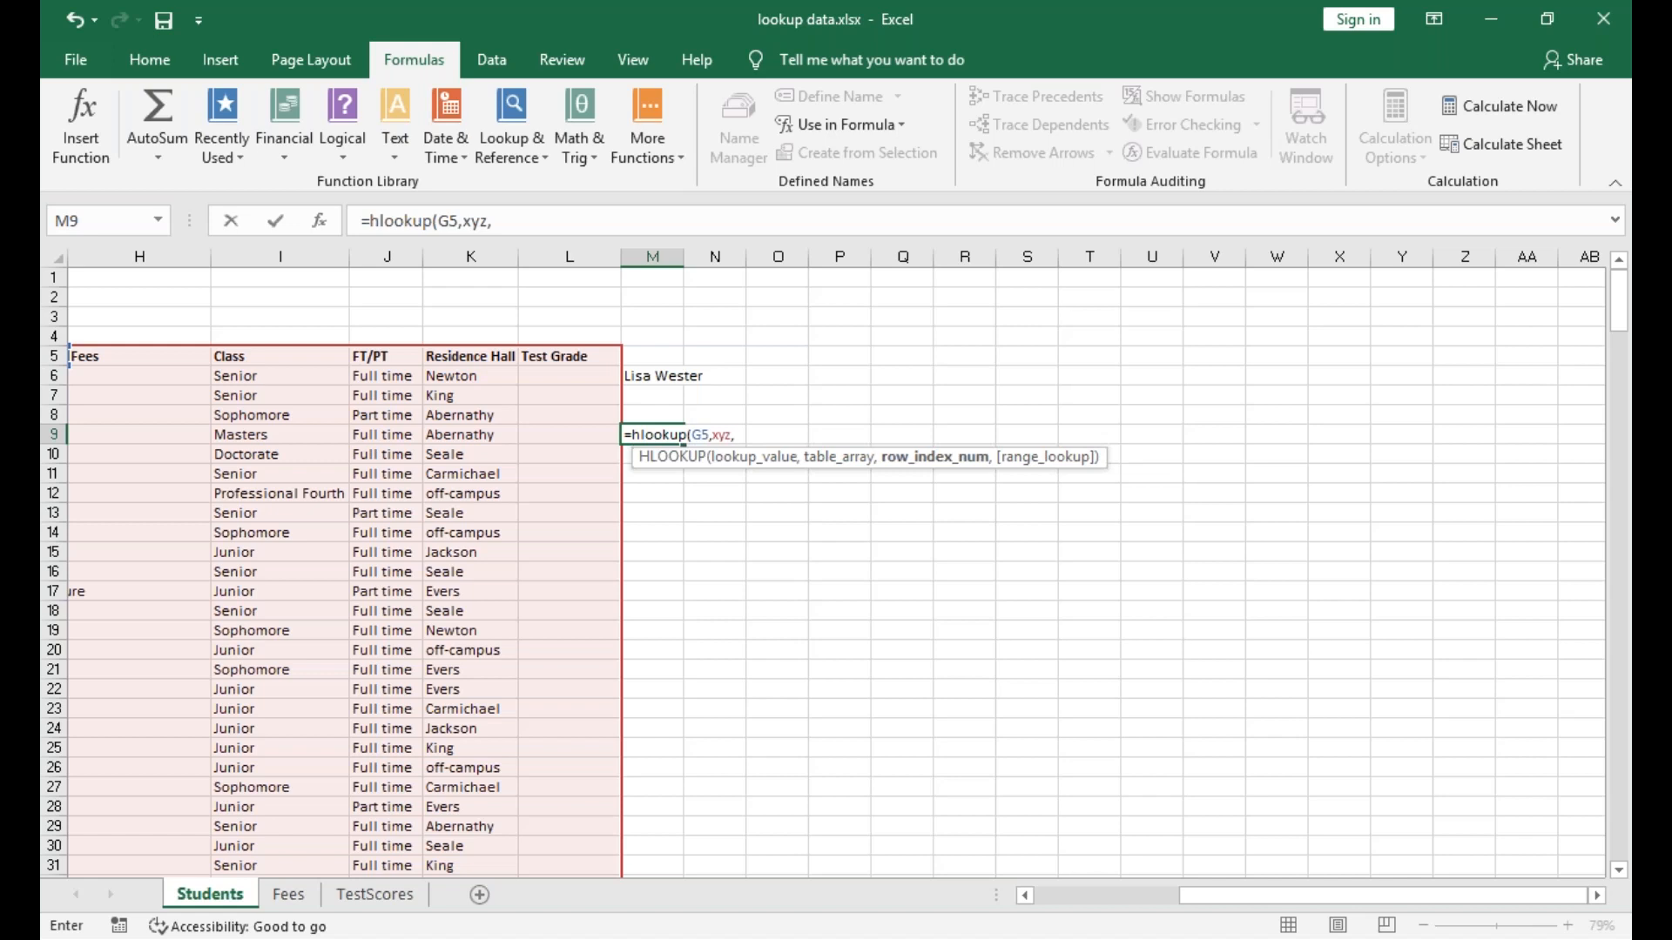
# Complete the HLOOKUP formula in M9 with row index 10 and 0 for an exact match.
pyautogui.hscroll(-4, 836, 572)
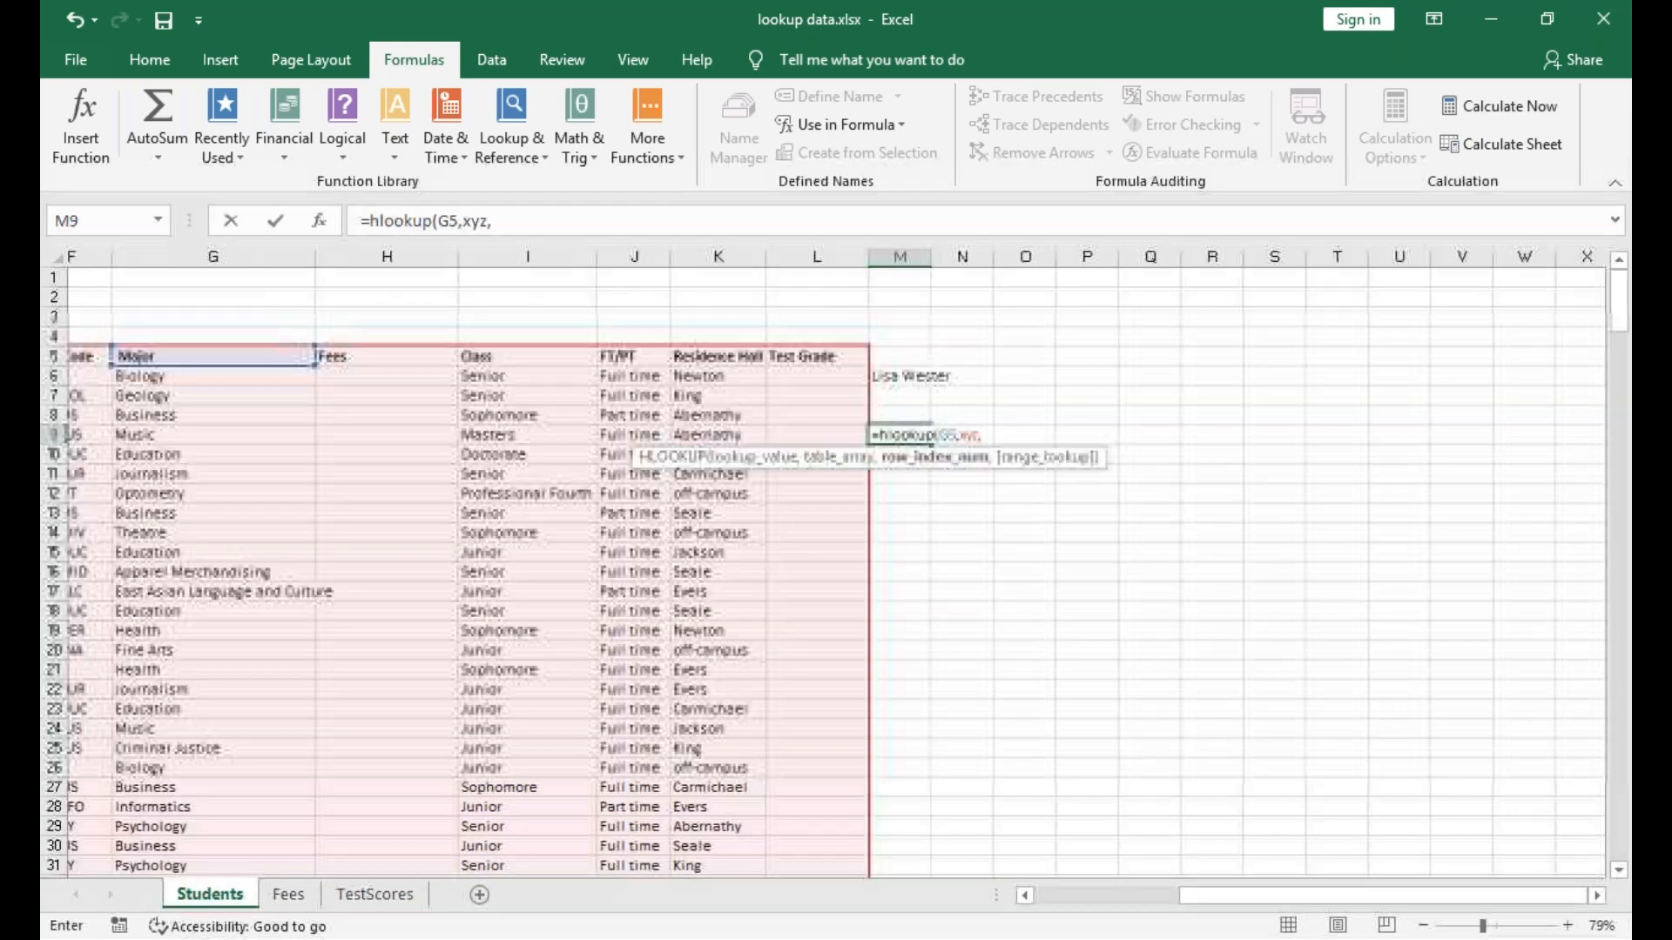
pyautogui.hscroll(-5, 836, 572)
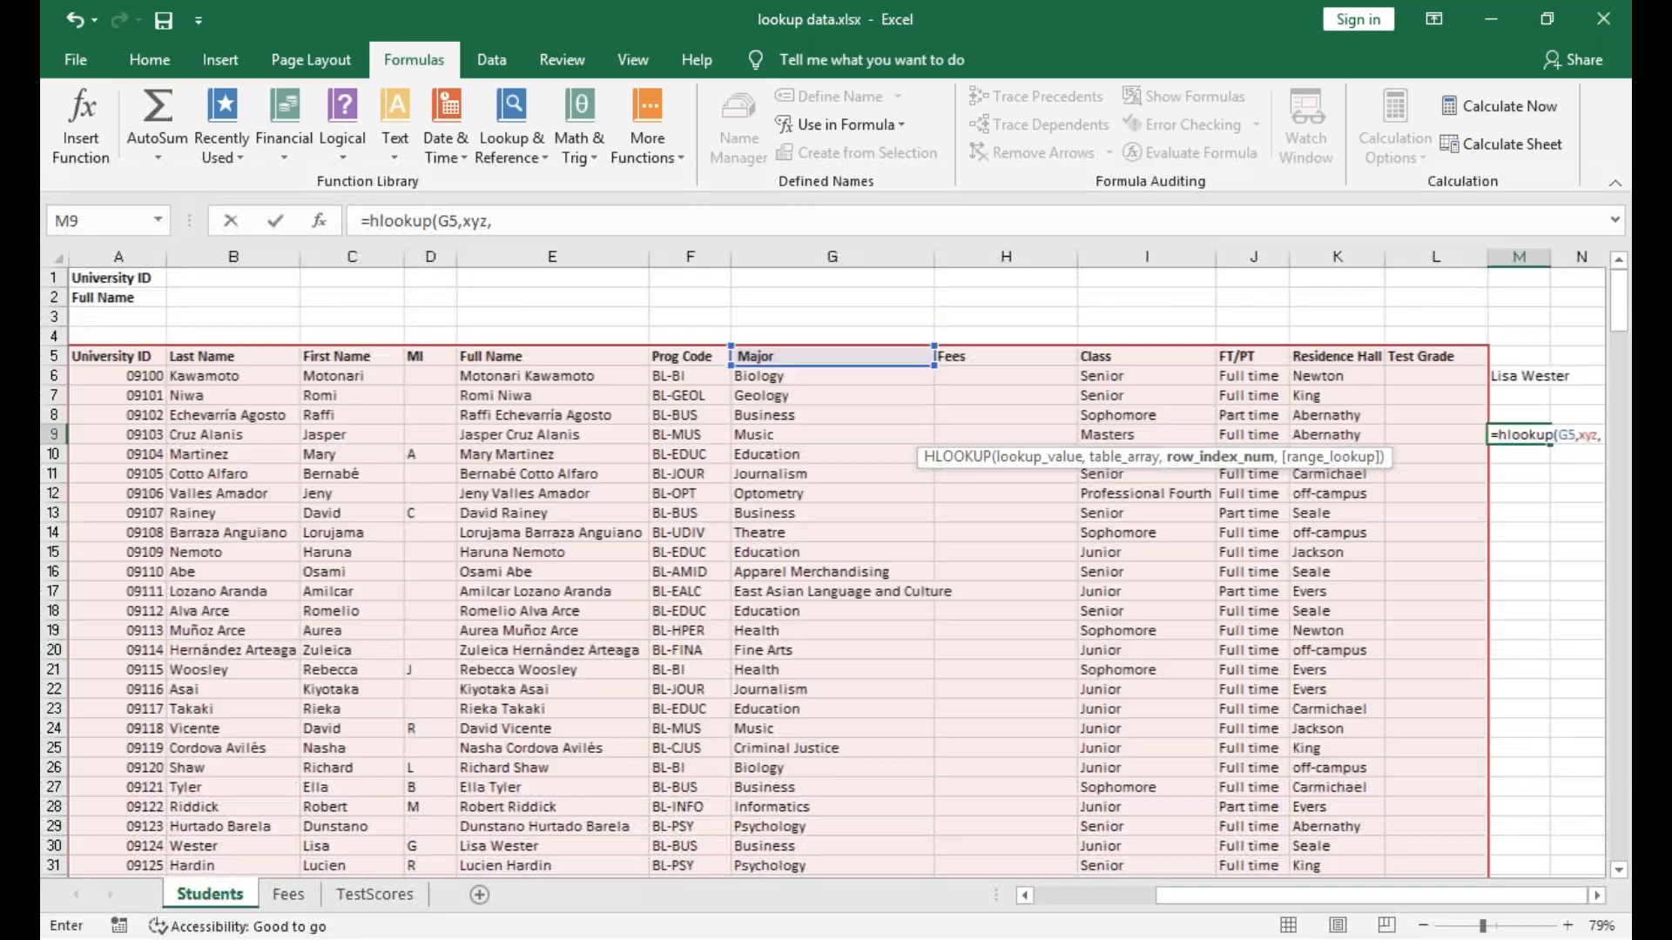
pyautogui.scroll(-2, 1598, 357)
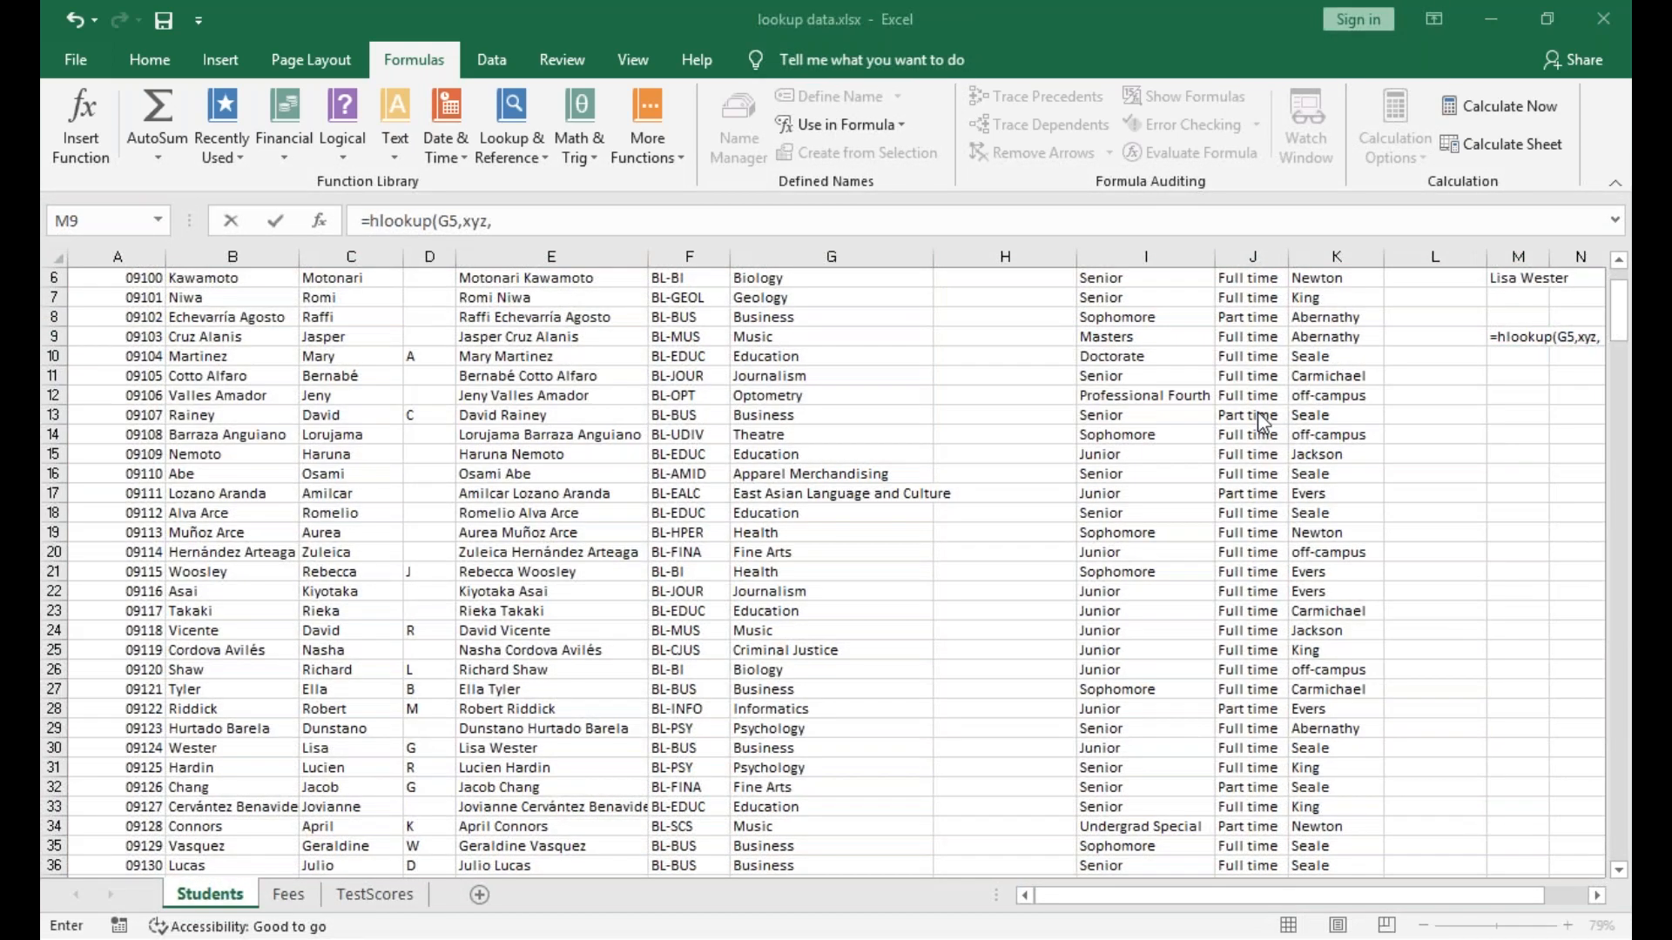
pyautogui.scroll(2, 1263, 423)
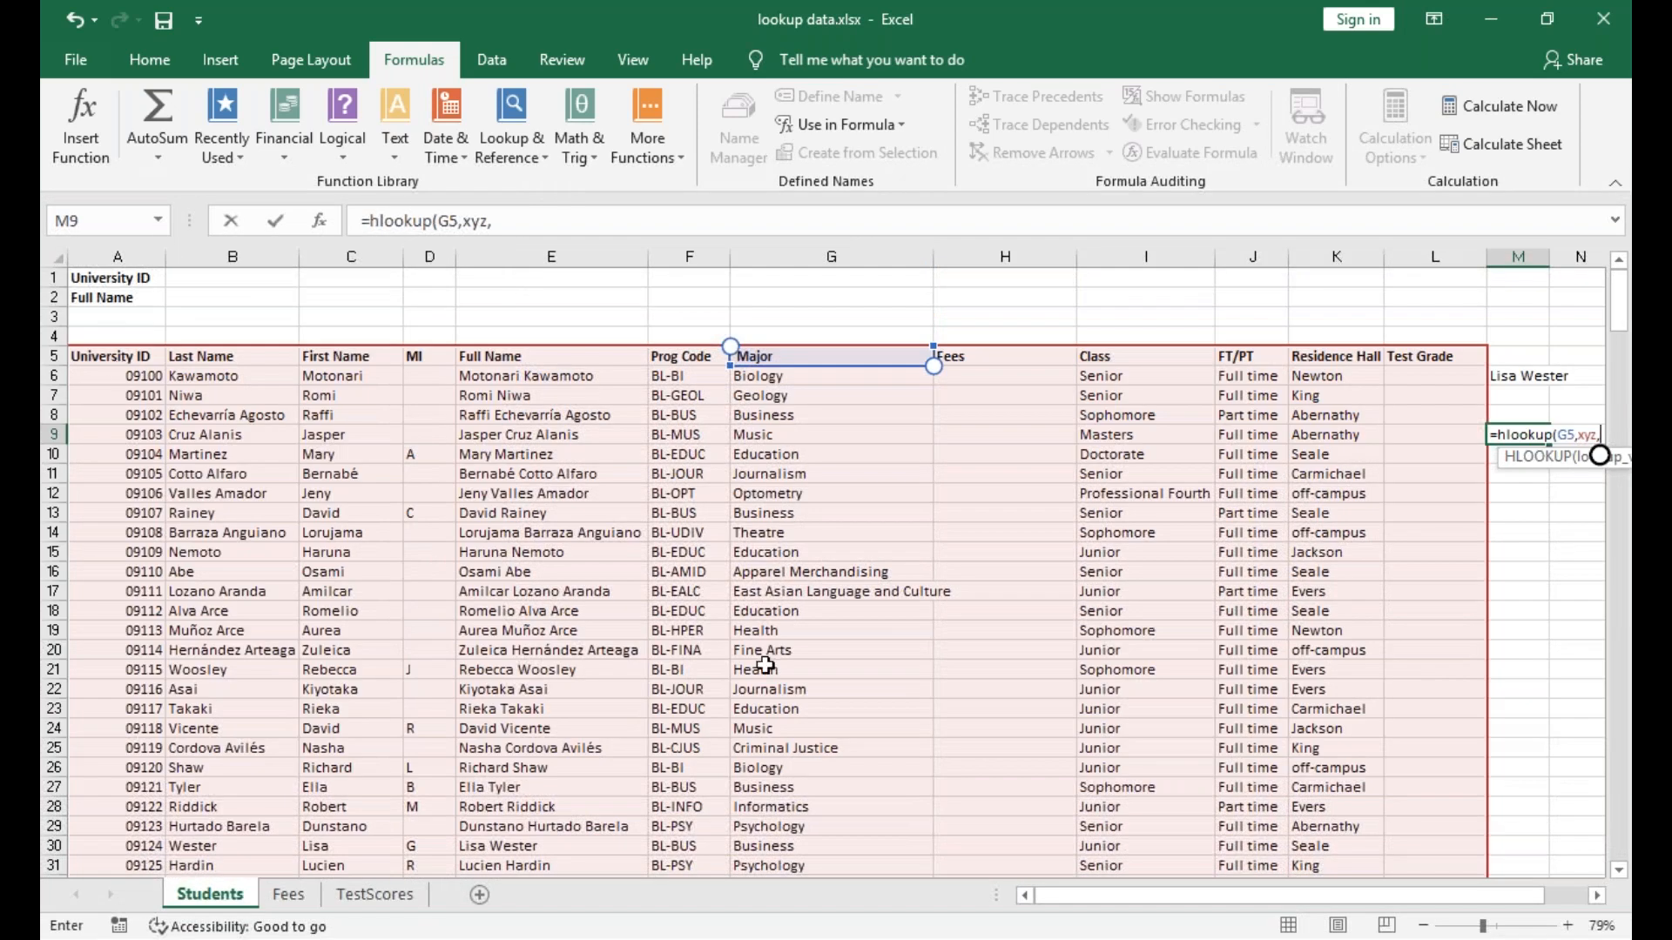
pyautogui.hscroll(3, 958, 610)
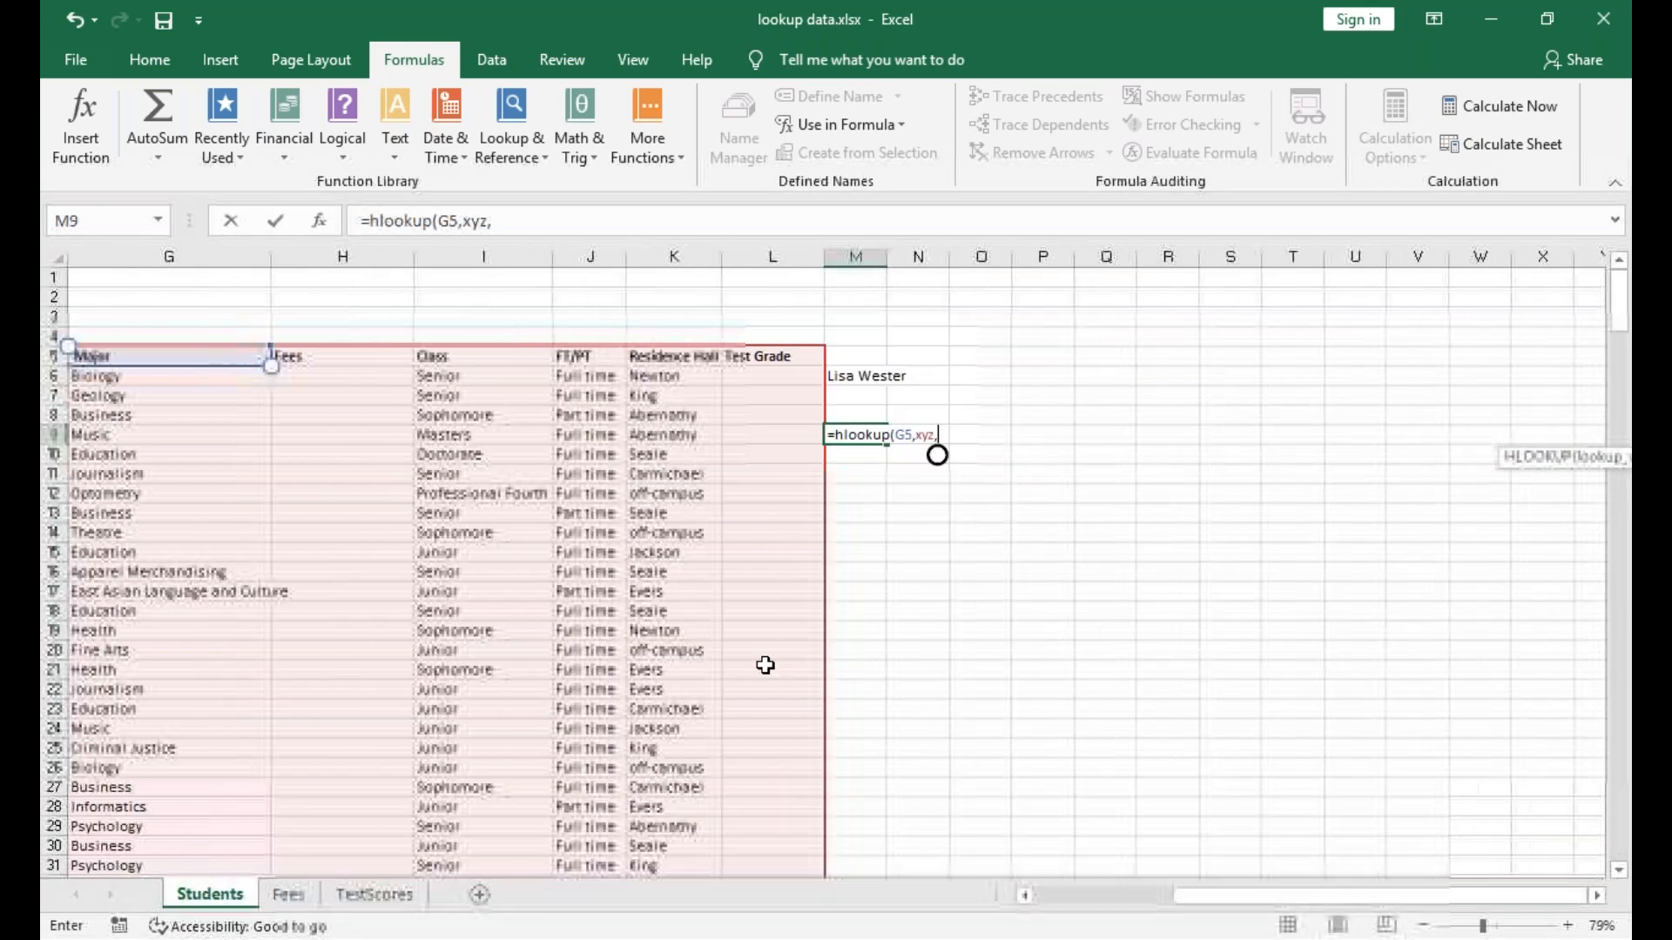
pyautogui.click(767, 668)
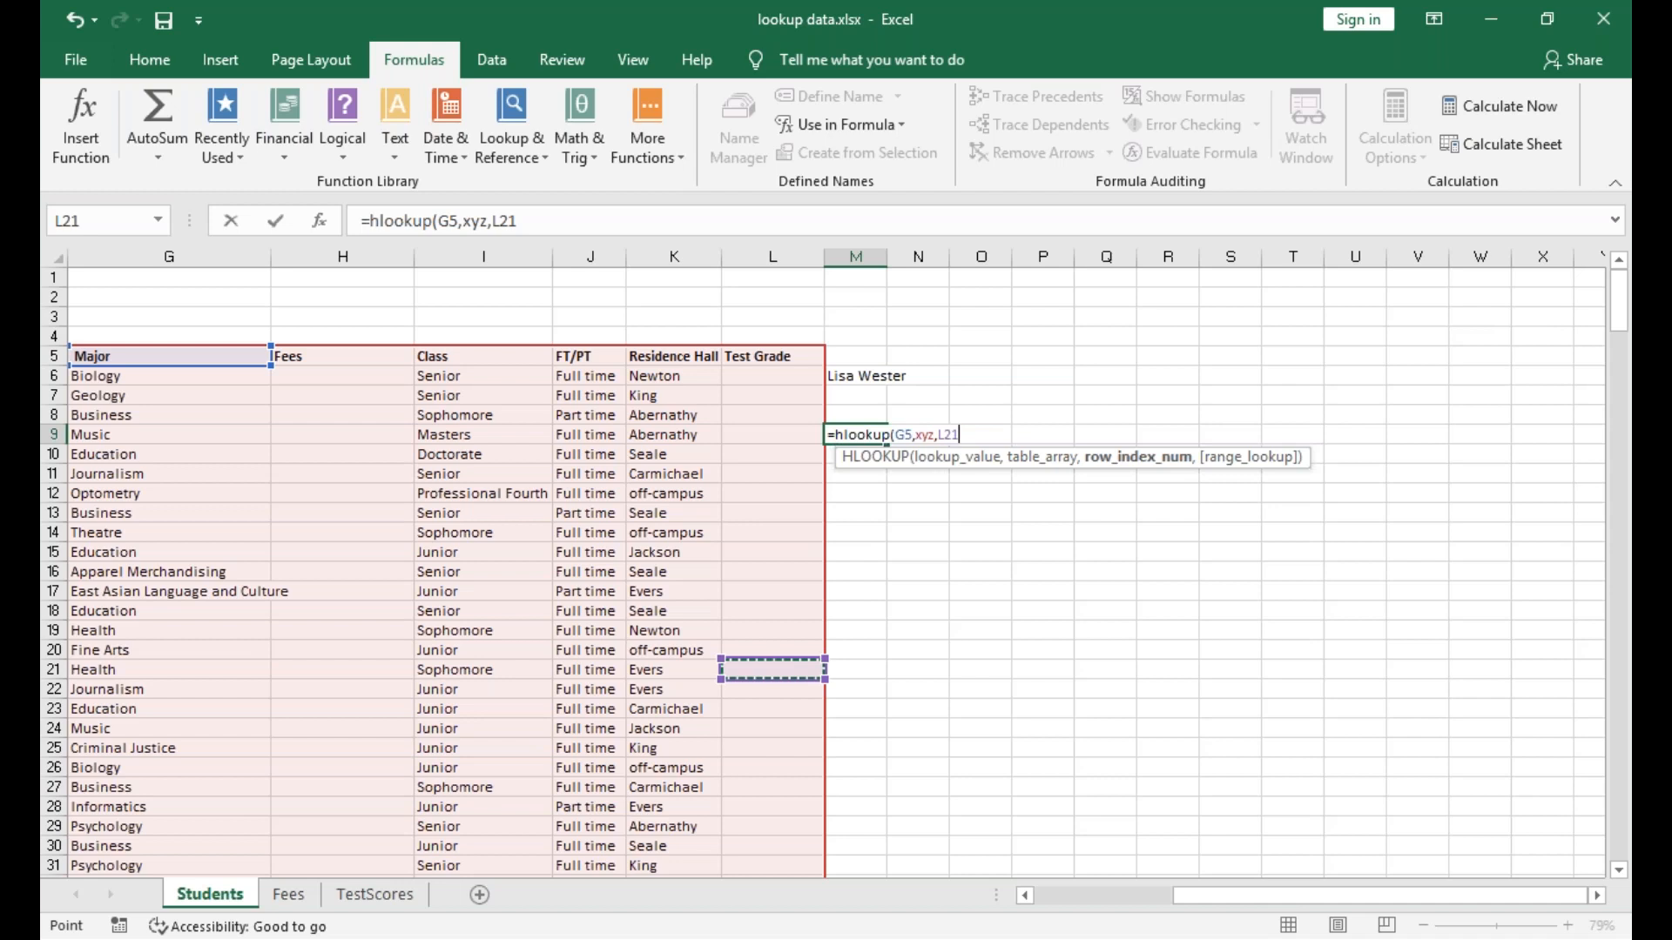
pyautogui.press('BackSpace')
pyautogui.press('BackSpace')
pyautogui.press('BackSpace')
pyautogui.write('10')
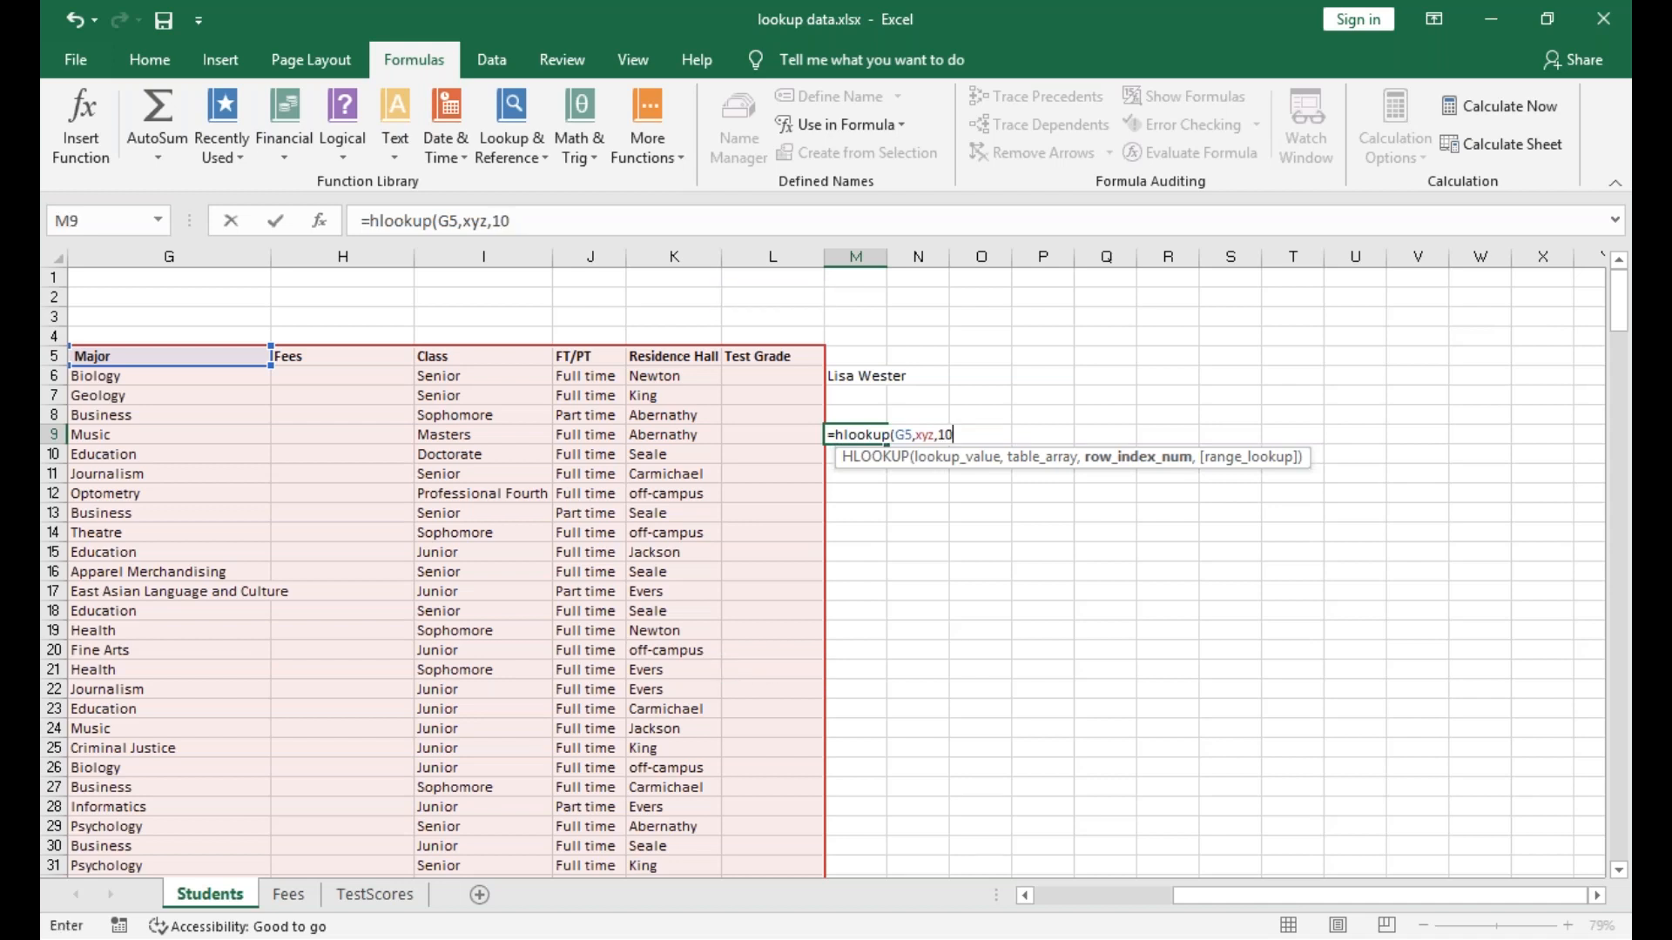
pyautogui.write(',0')
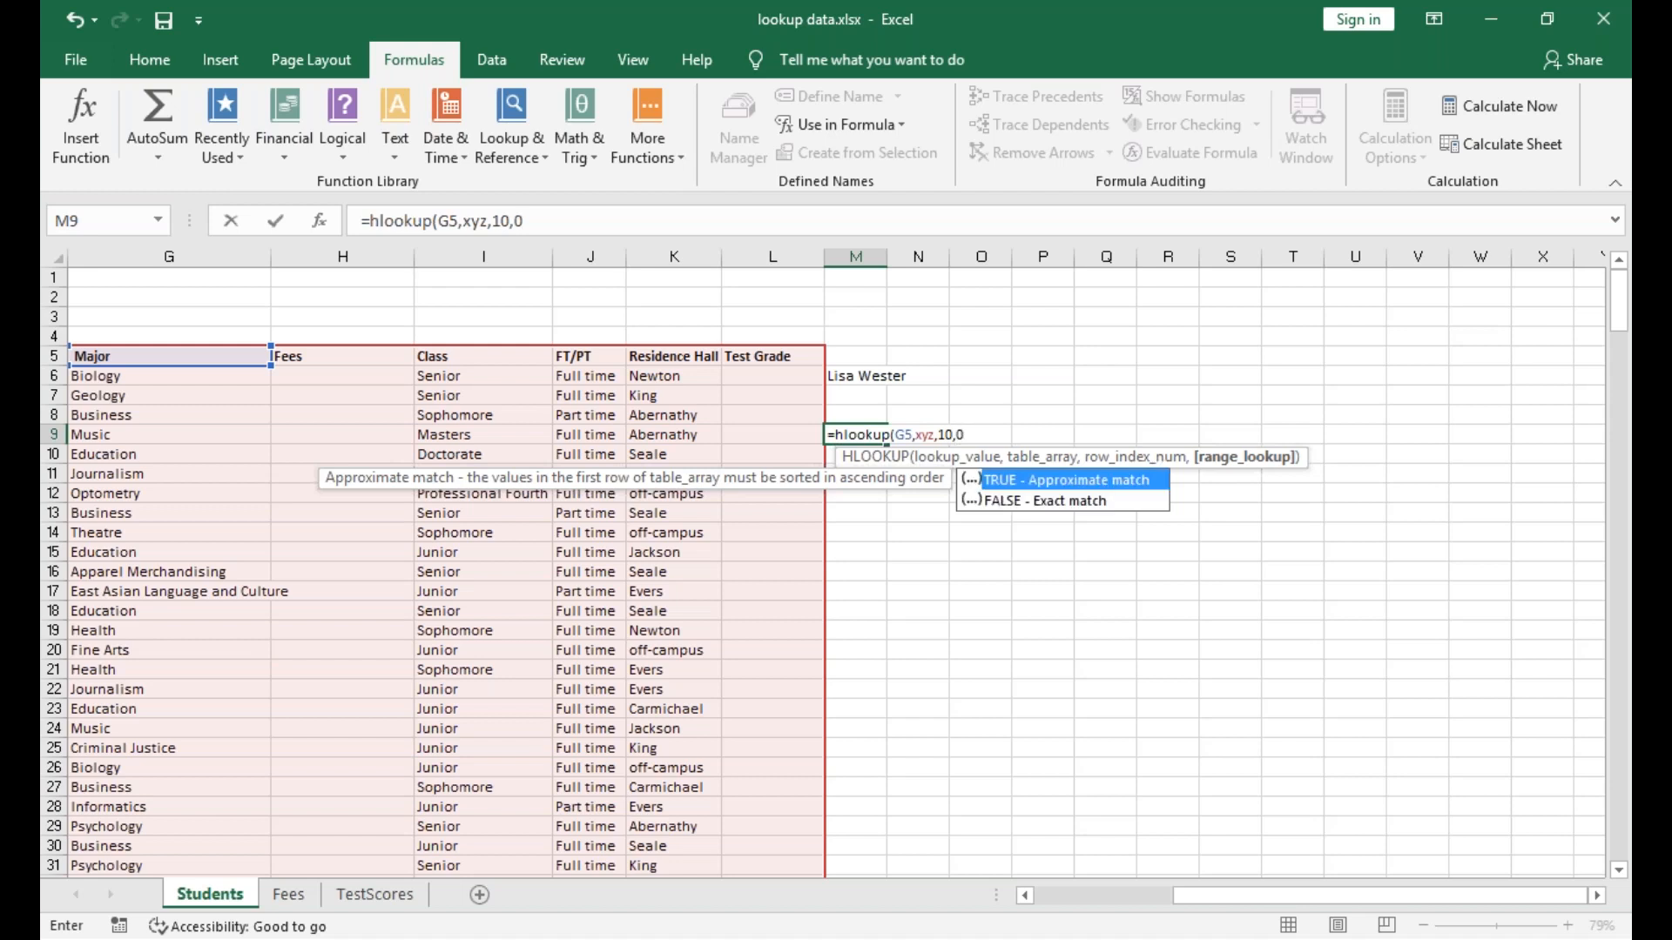
pyautogui.press('Return')
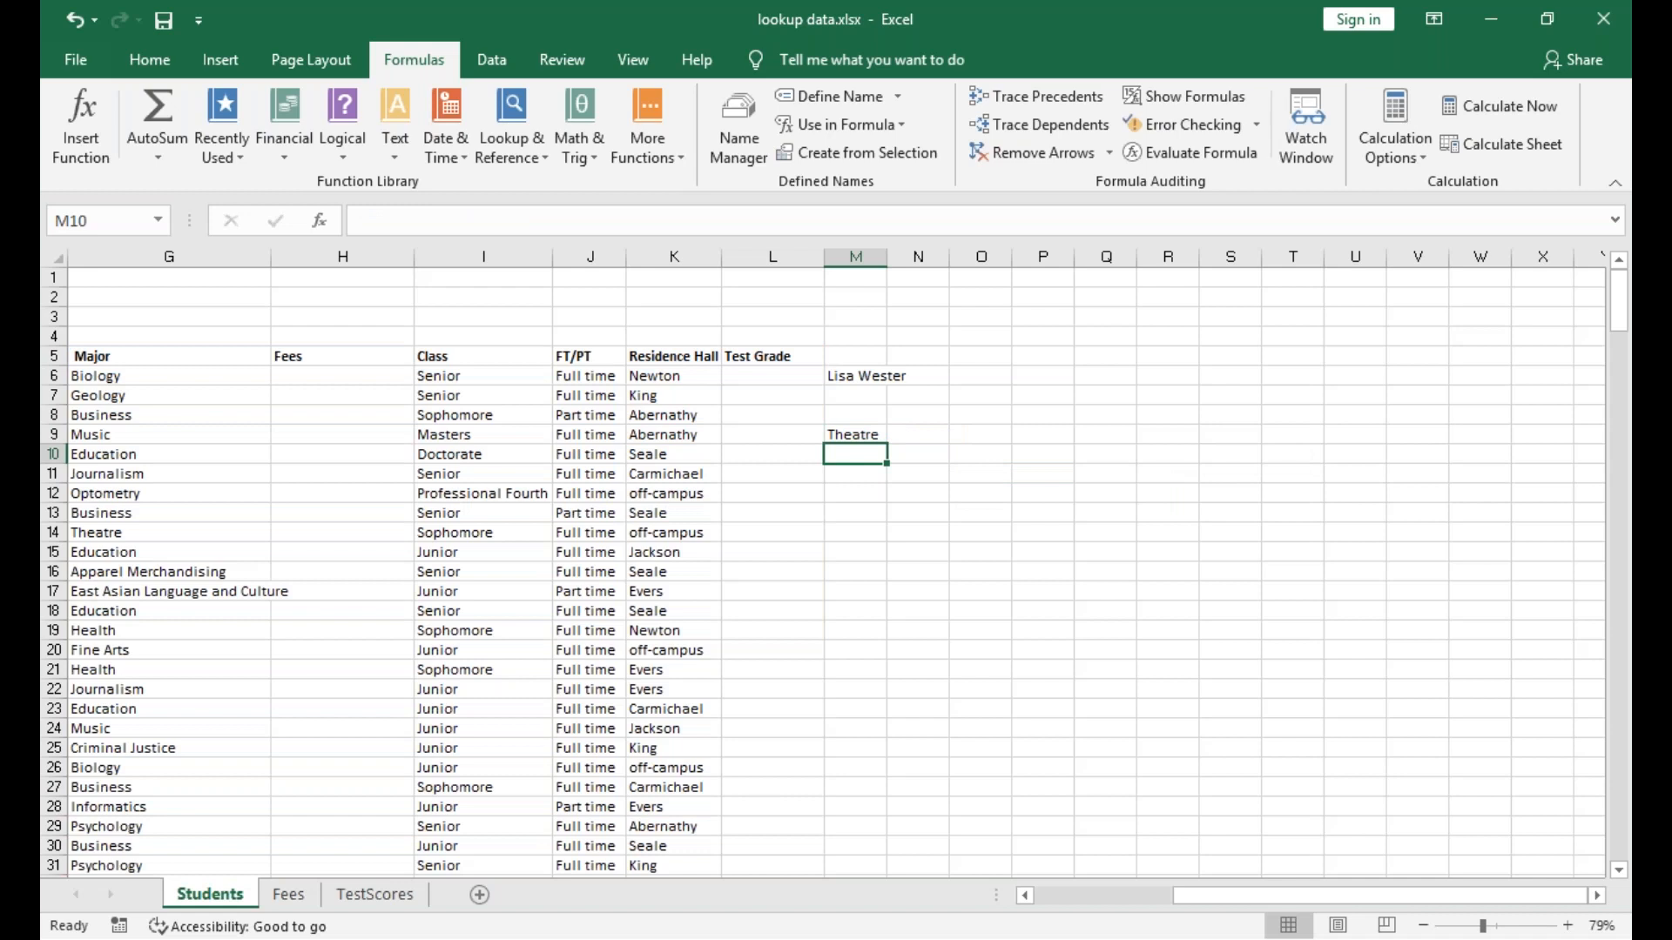
pyautogui.hscroll(-3, 828, 566)
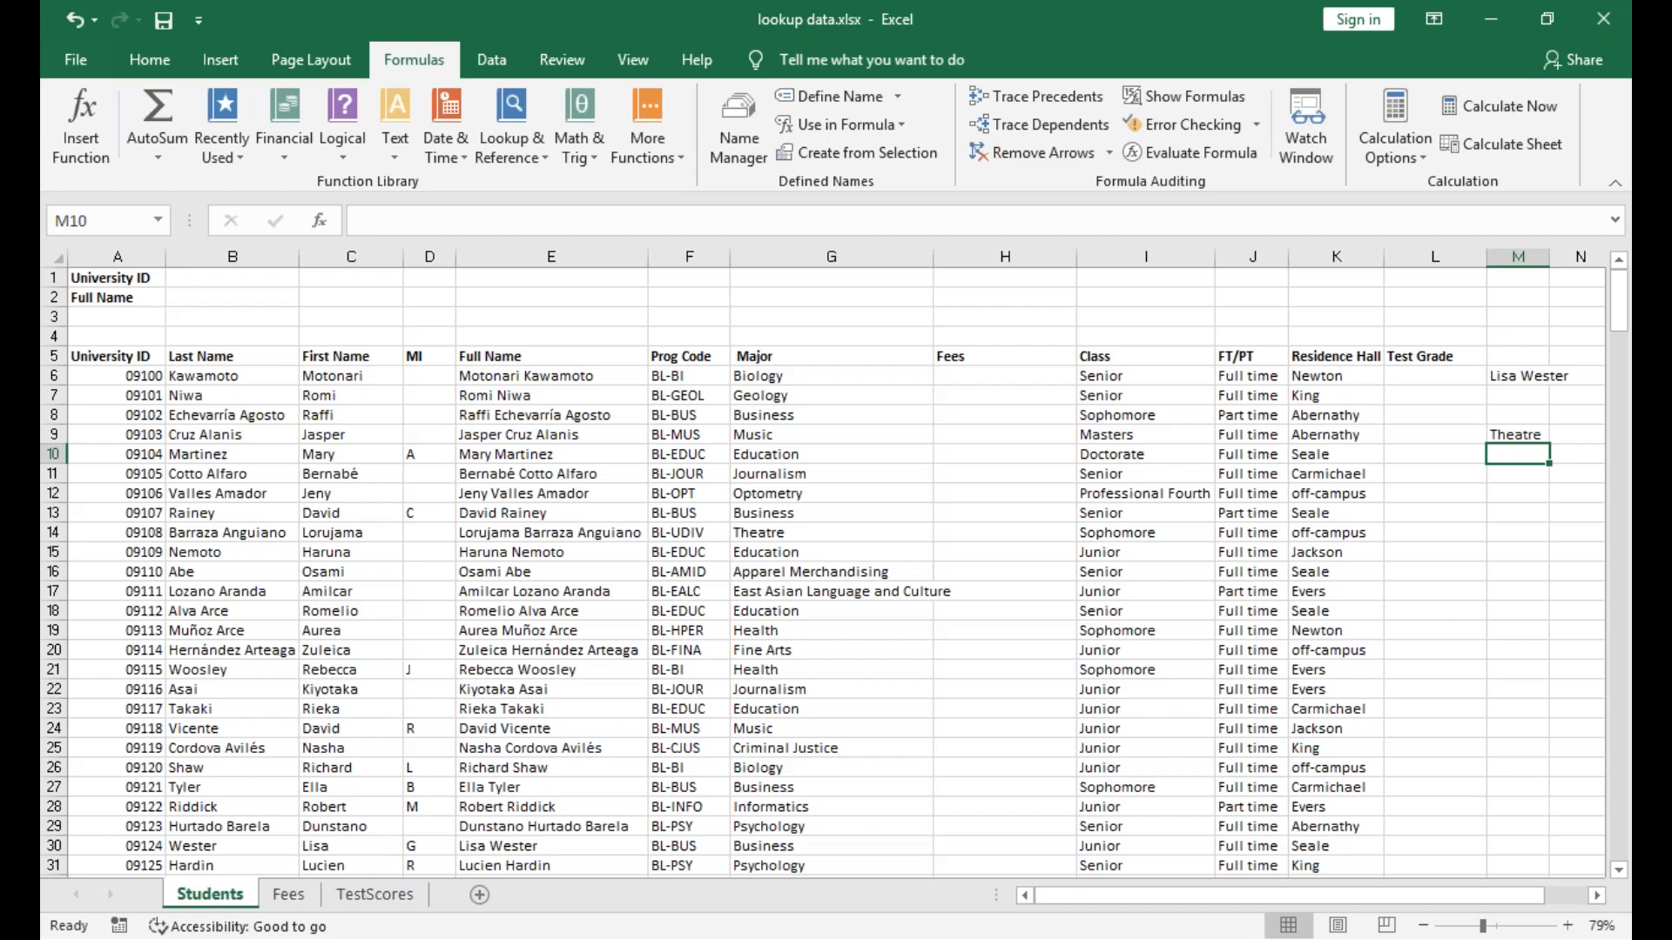
# Compare the HLOOKUP formula in M9 with the Major entry and University ID in row 14 of the student table.
pyautogui.rightClick(130, 552)
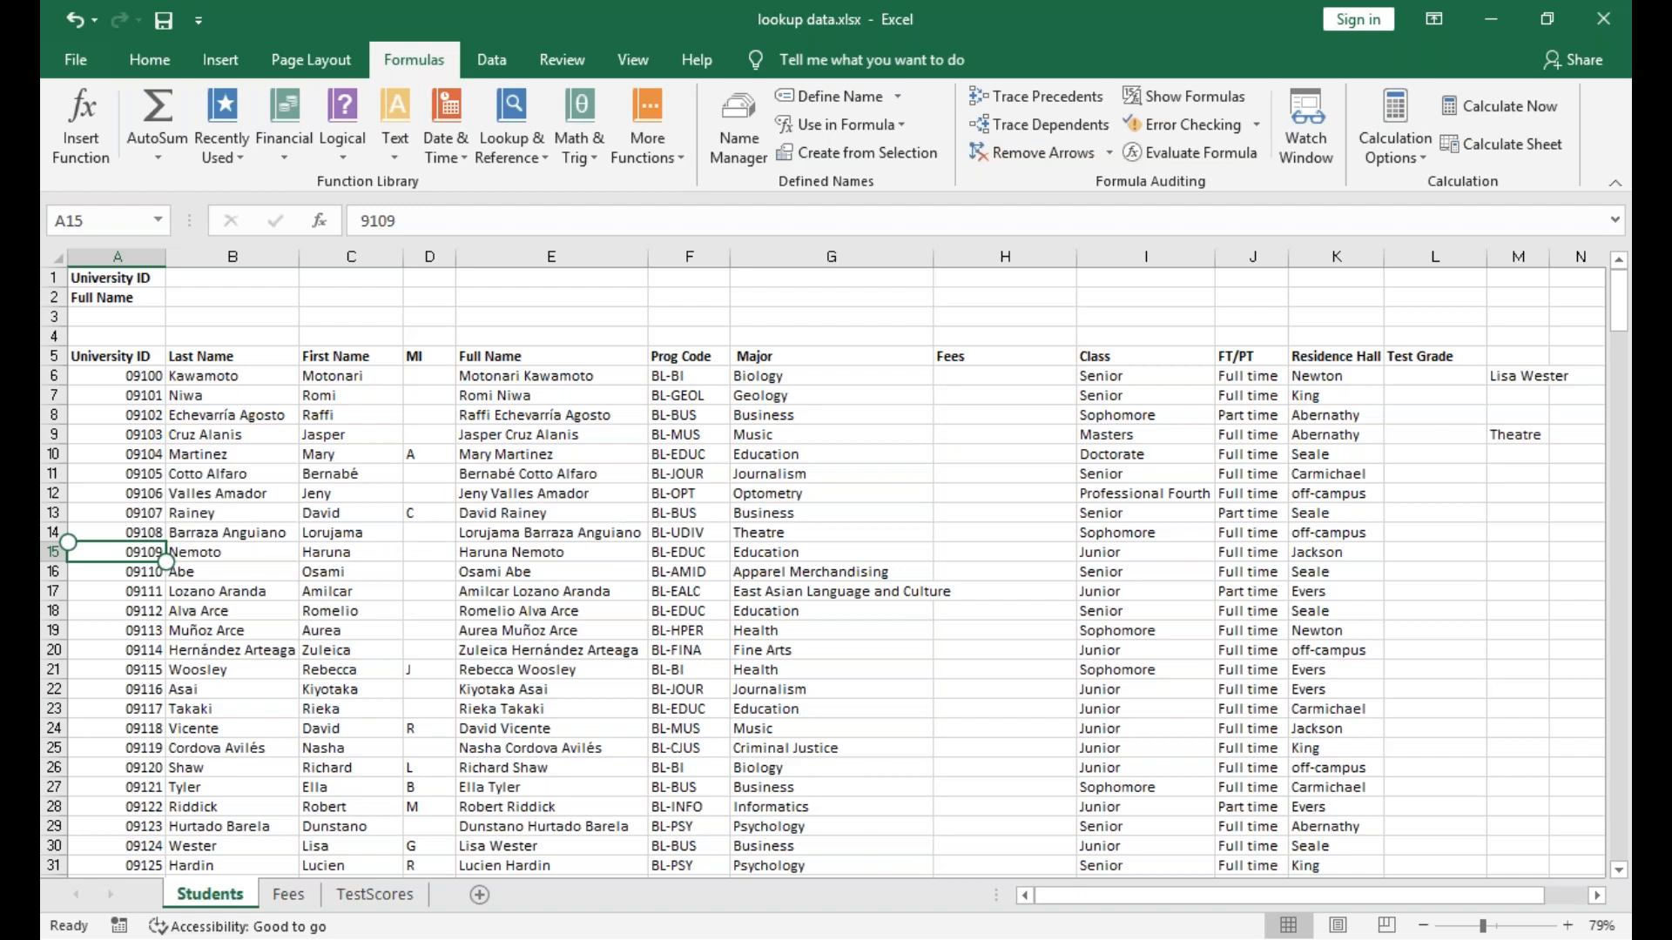
pyautogui.click(830, 533)
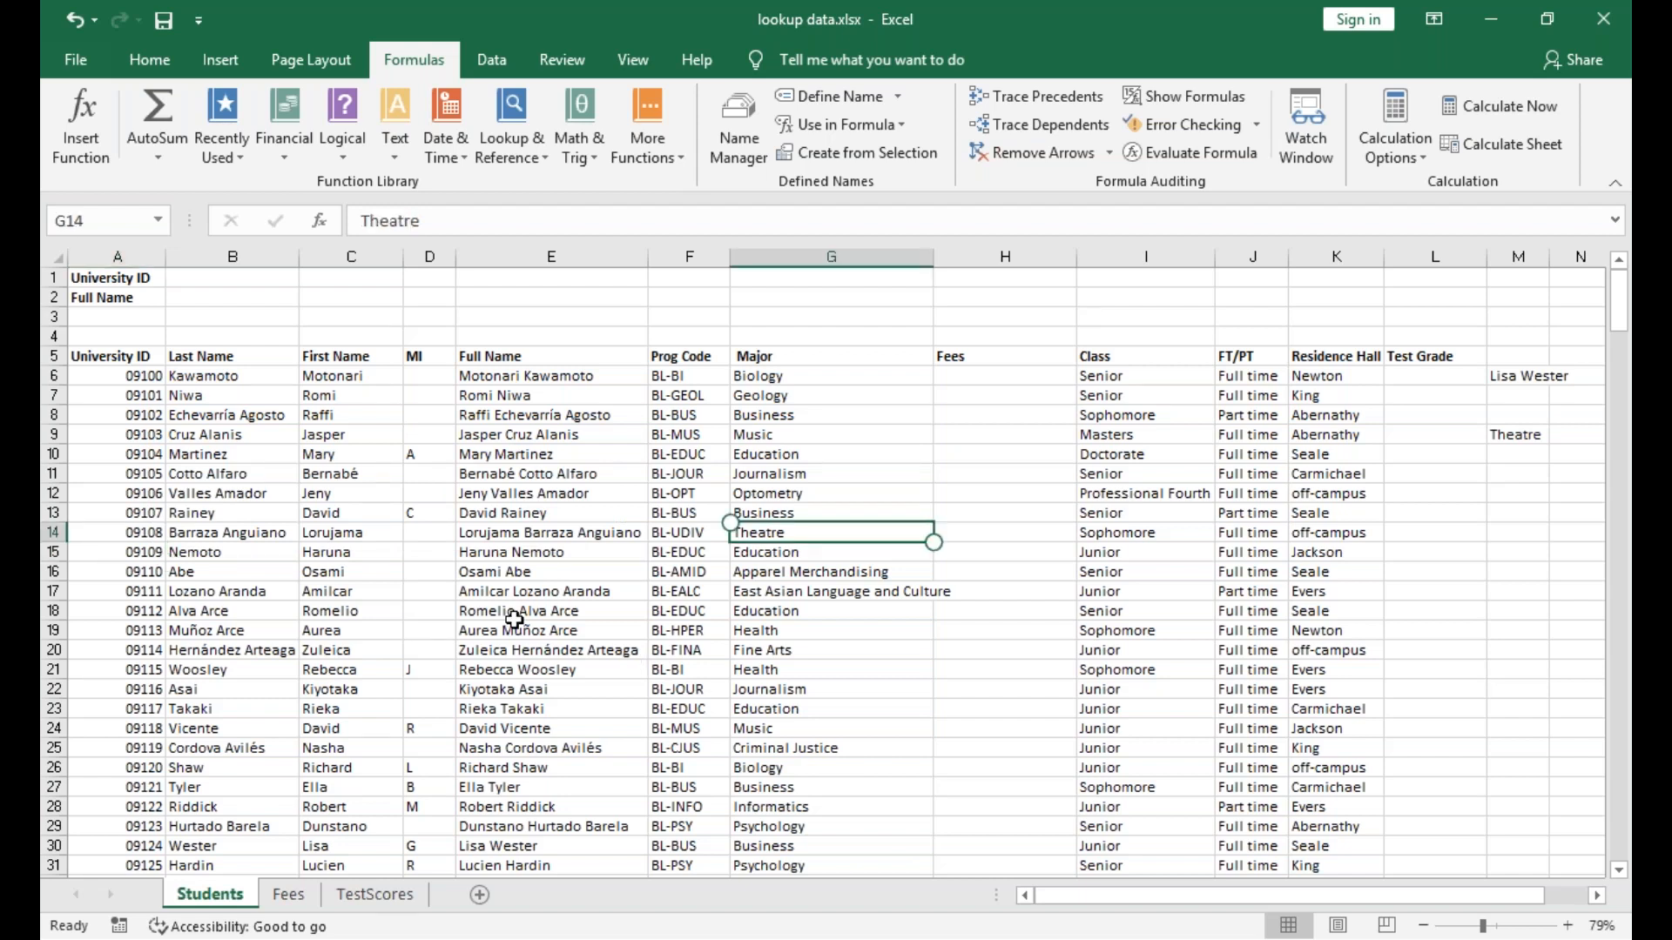
pyautogui.click(153, 531)
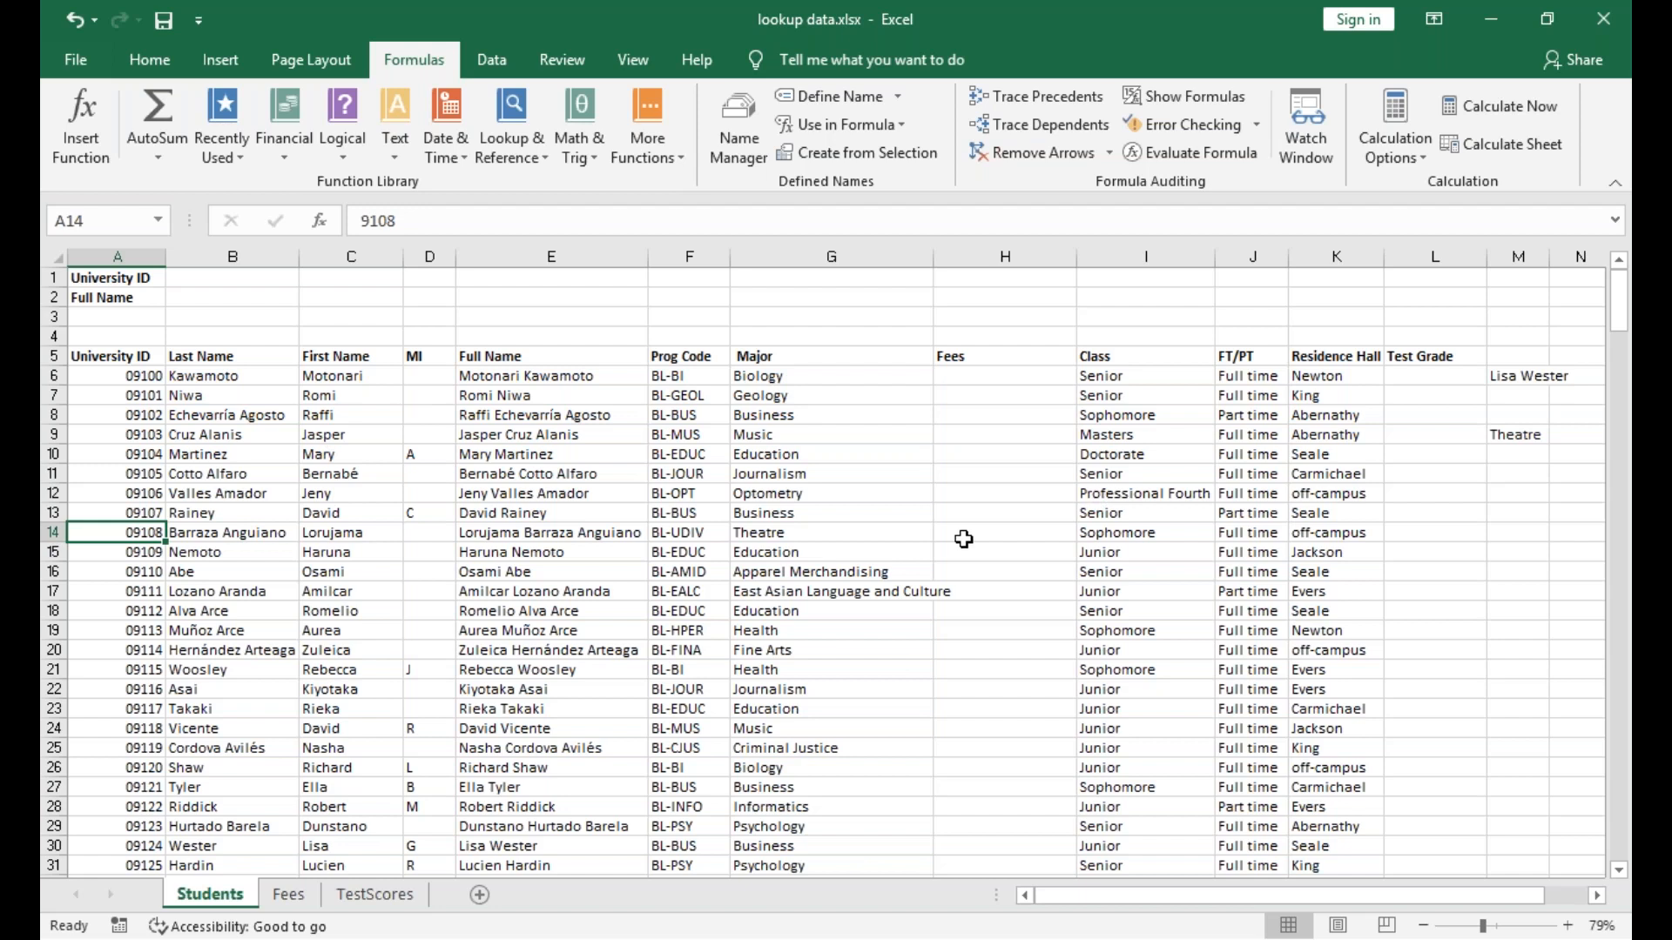
pyautogui.hscroll(6, 964, 539)
pyautogui.click(855, 434)
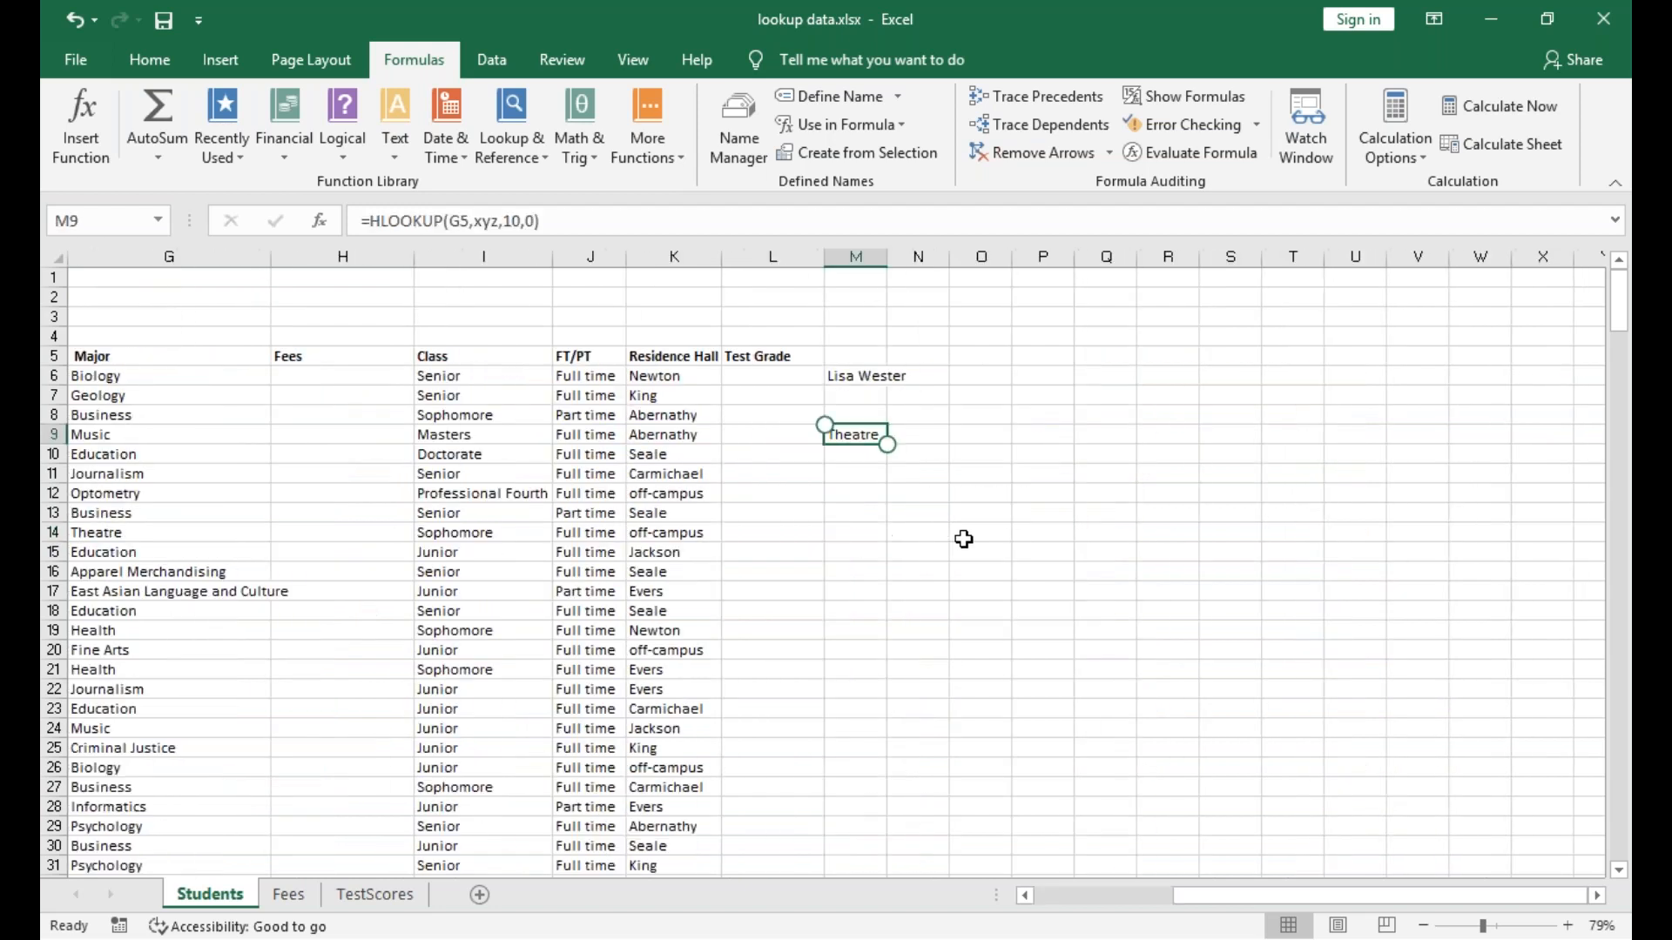
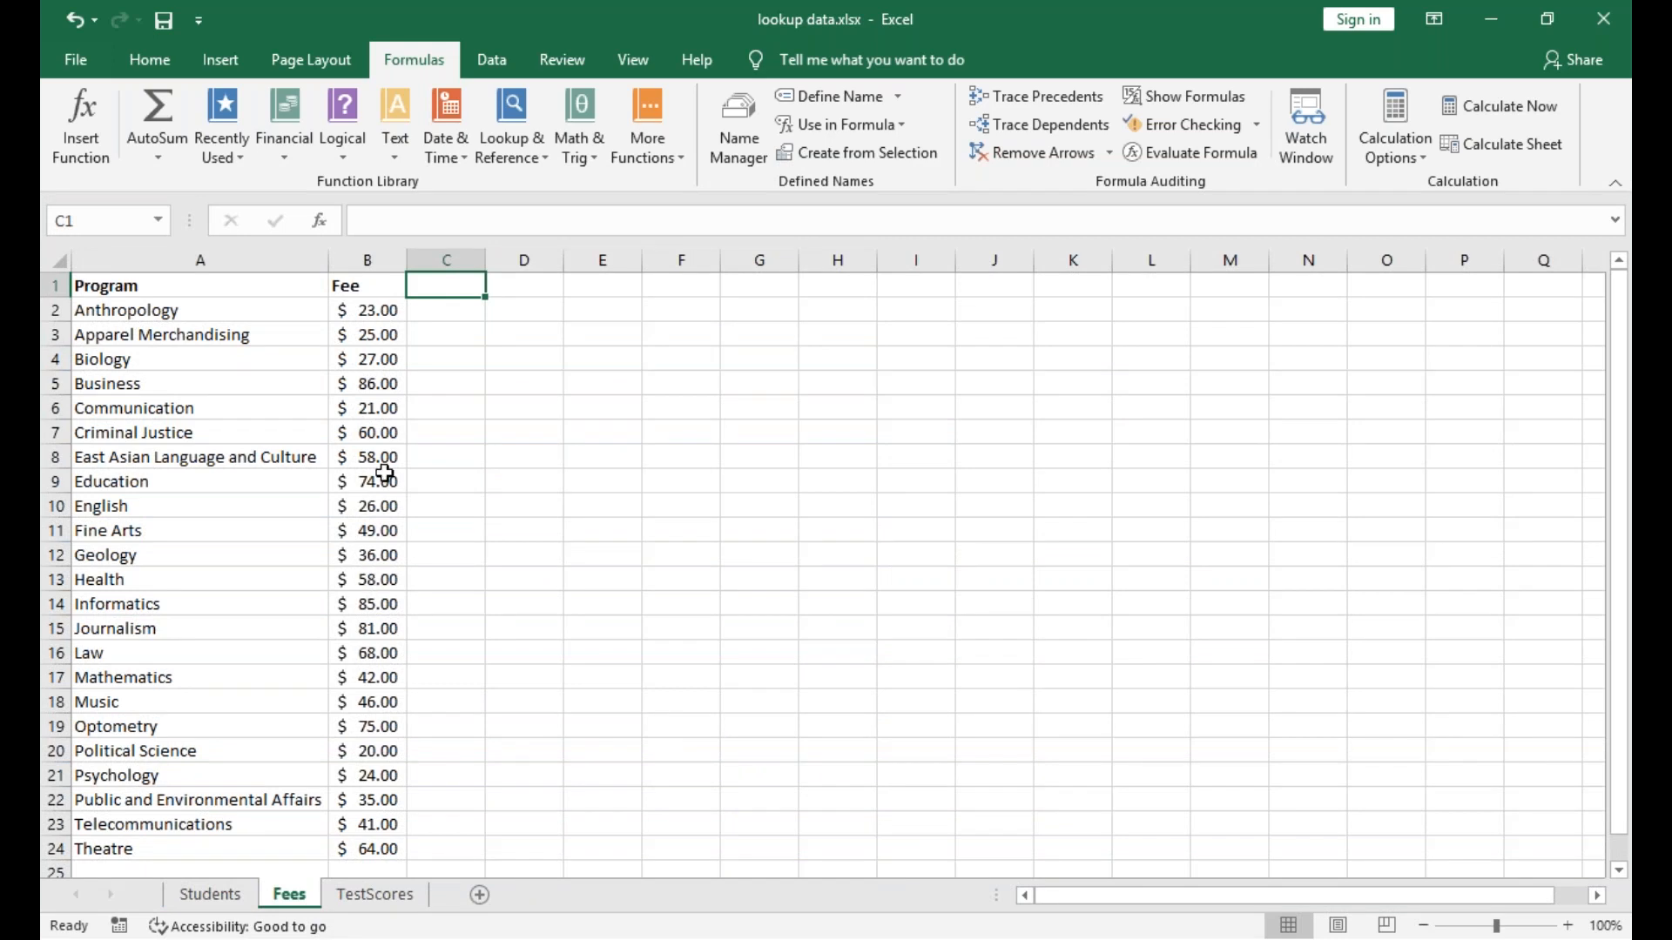
# Format the fee amounts in B2:B24 on the Fees sheet as Currency.
pyautogui.click(366, 302)
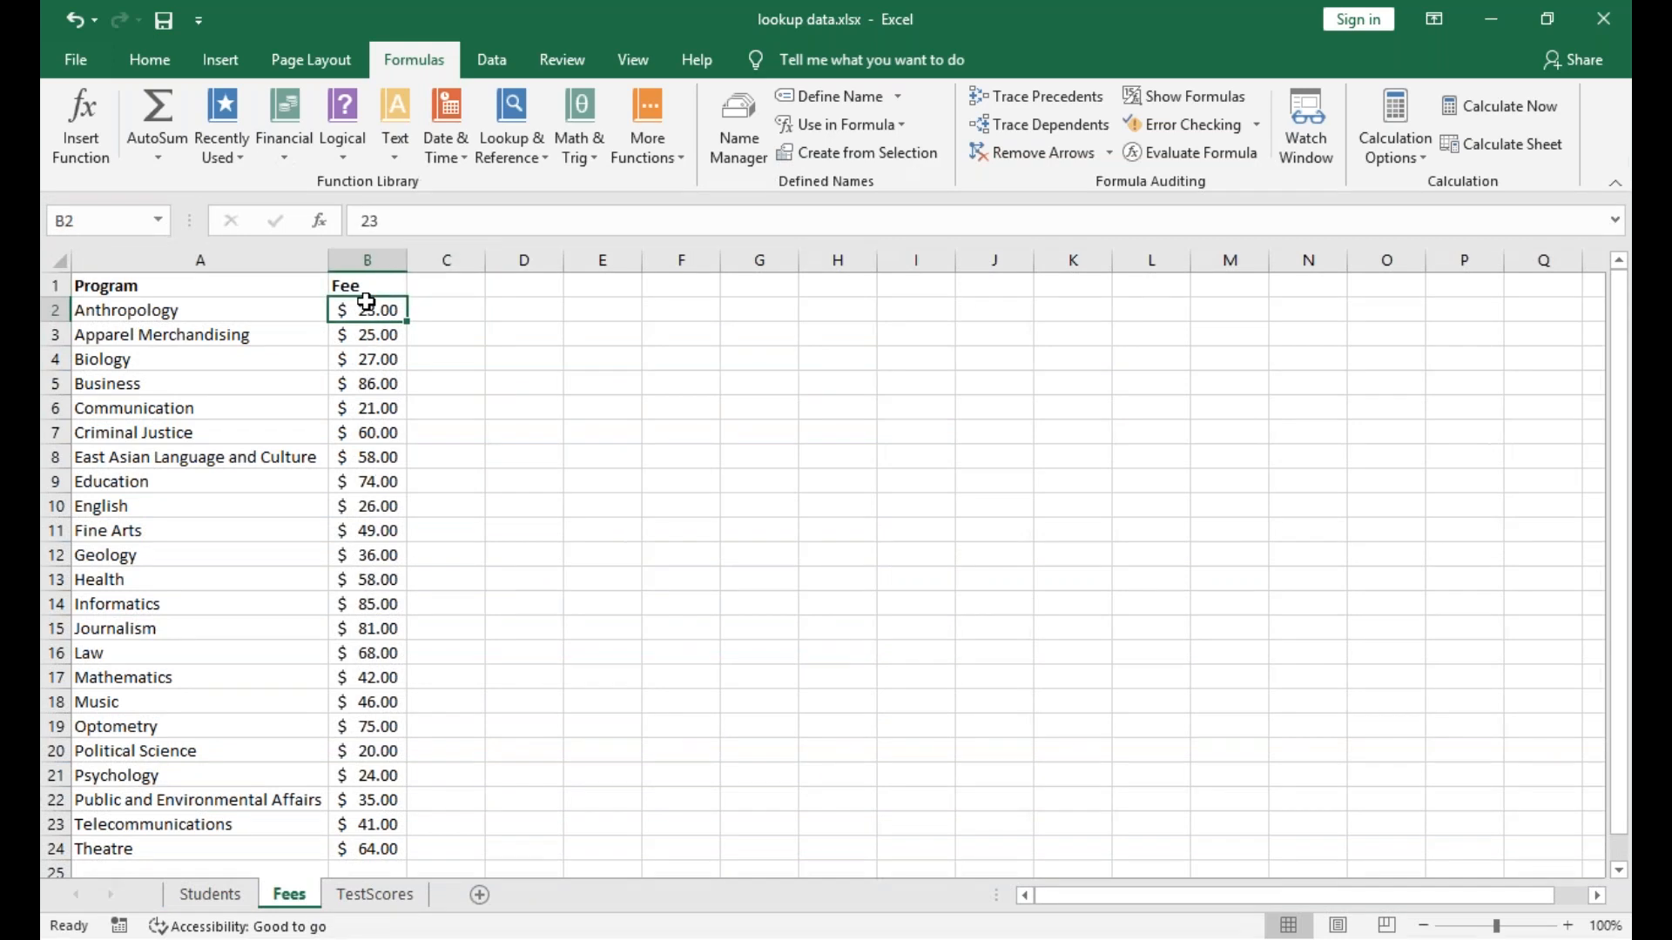
pyautogui.hotkey('shift', 'Down')
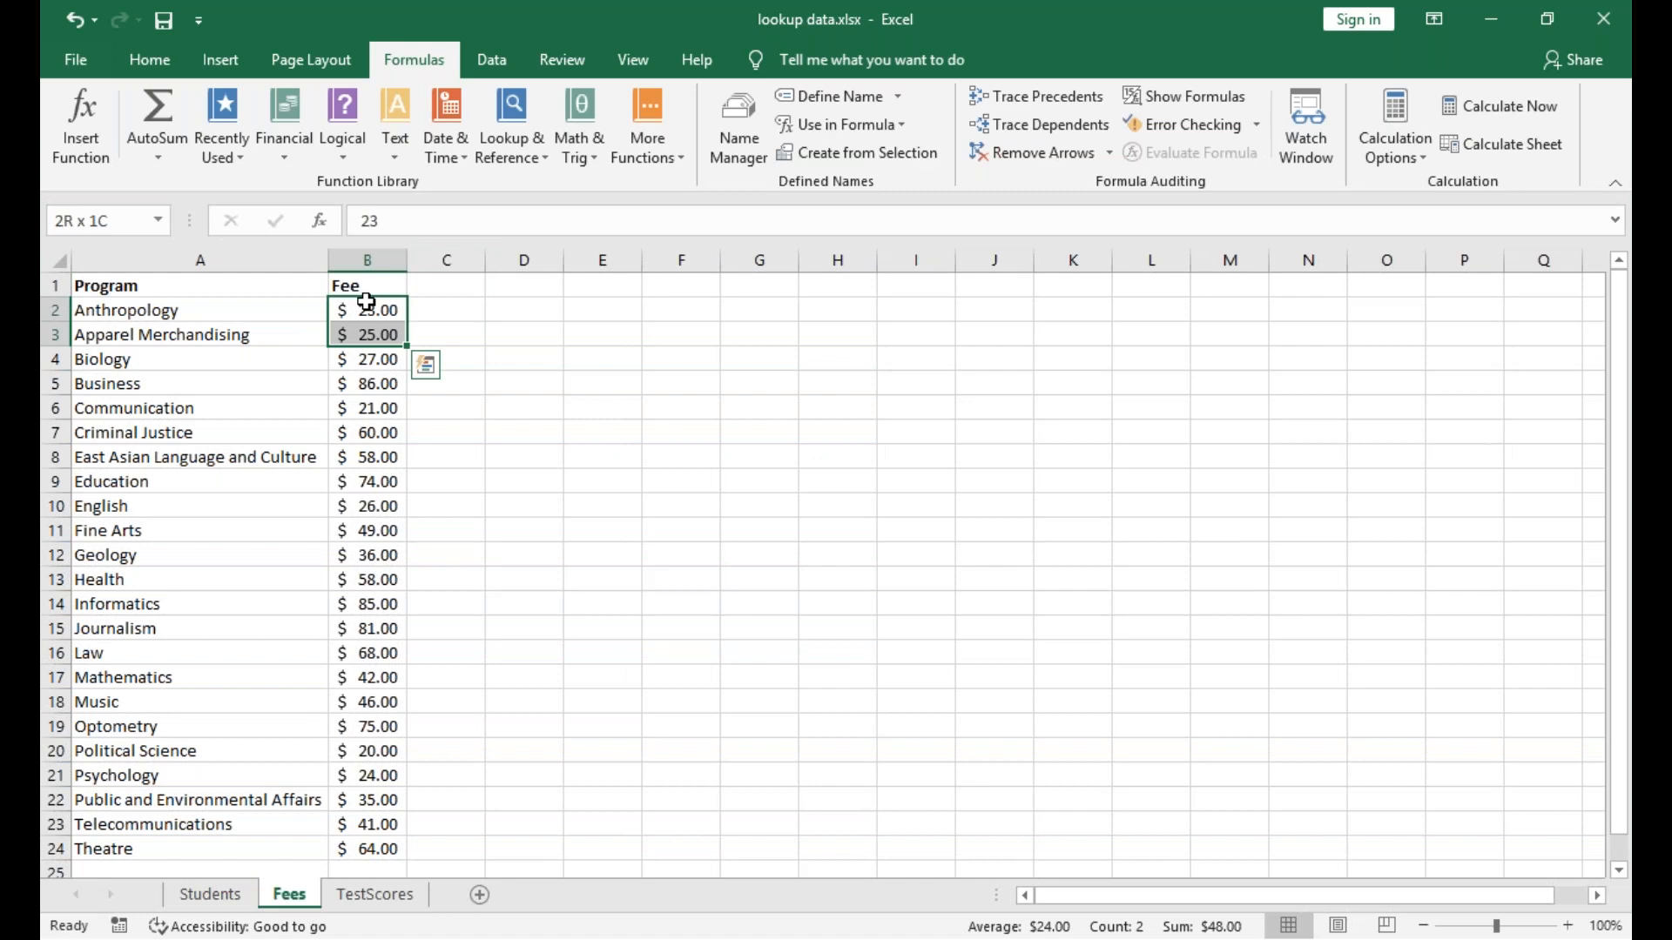
pyautogui.hotkey('ctrl', 'shift', 'Down')
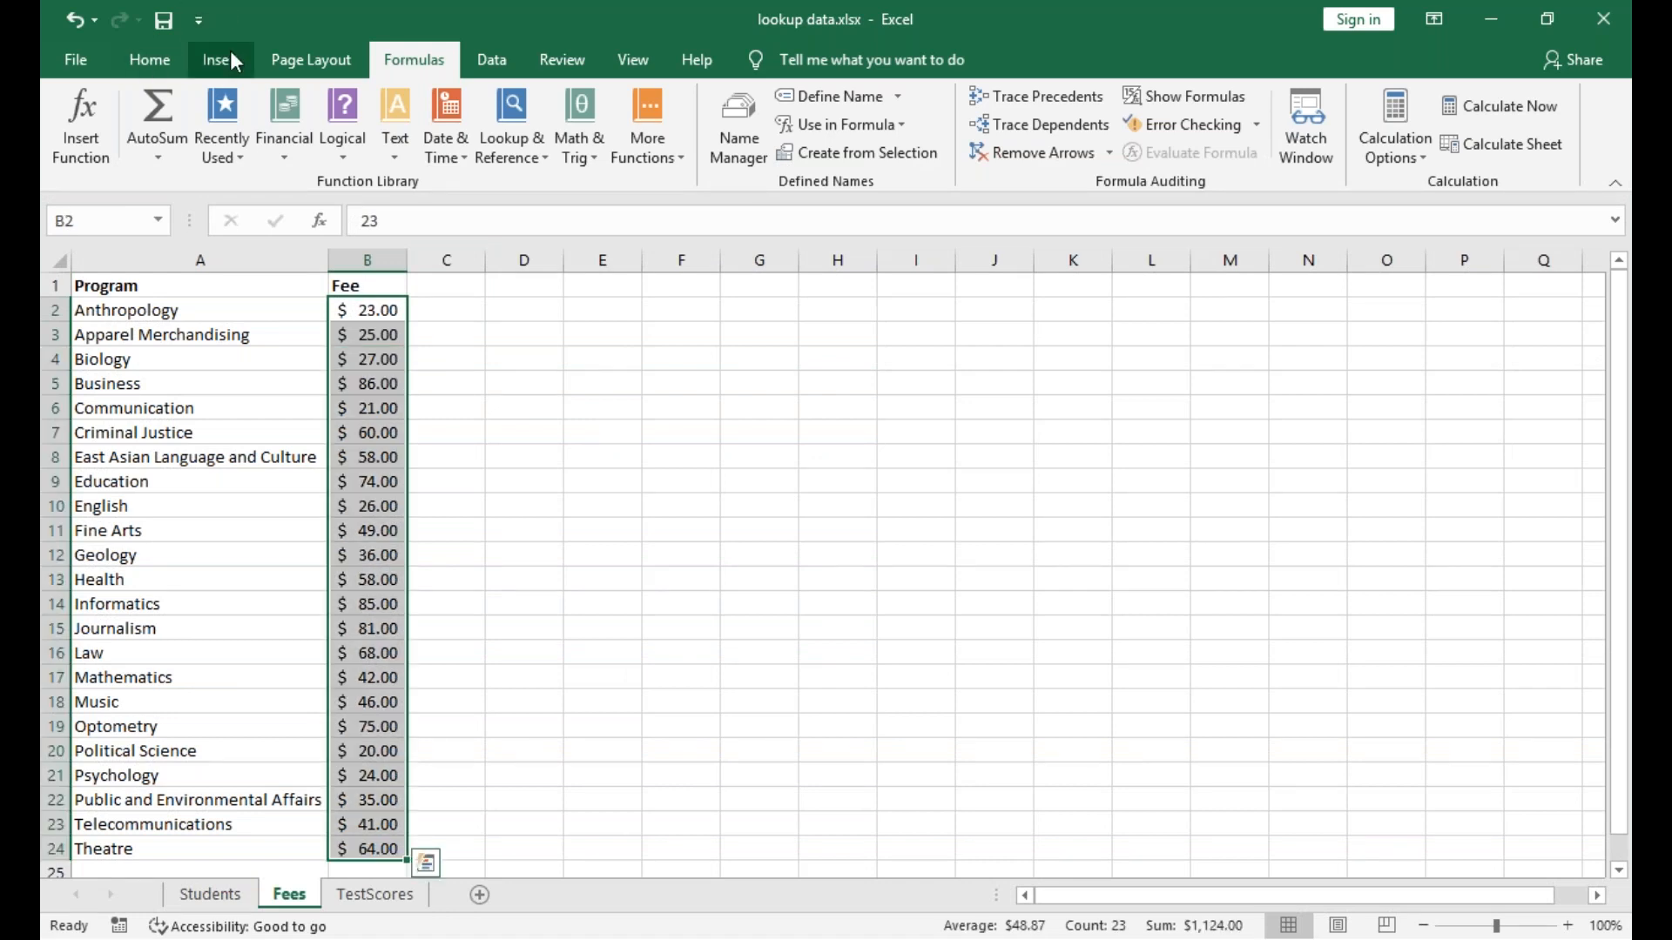
pyautogui.click(170, 66)
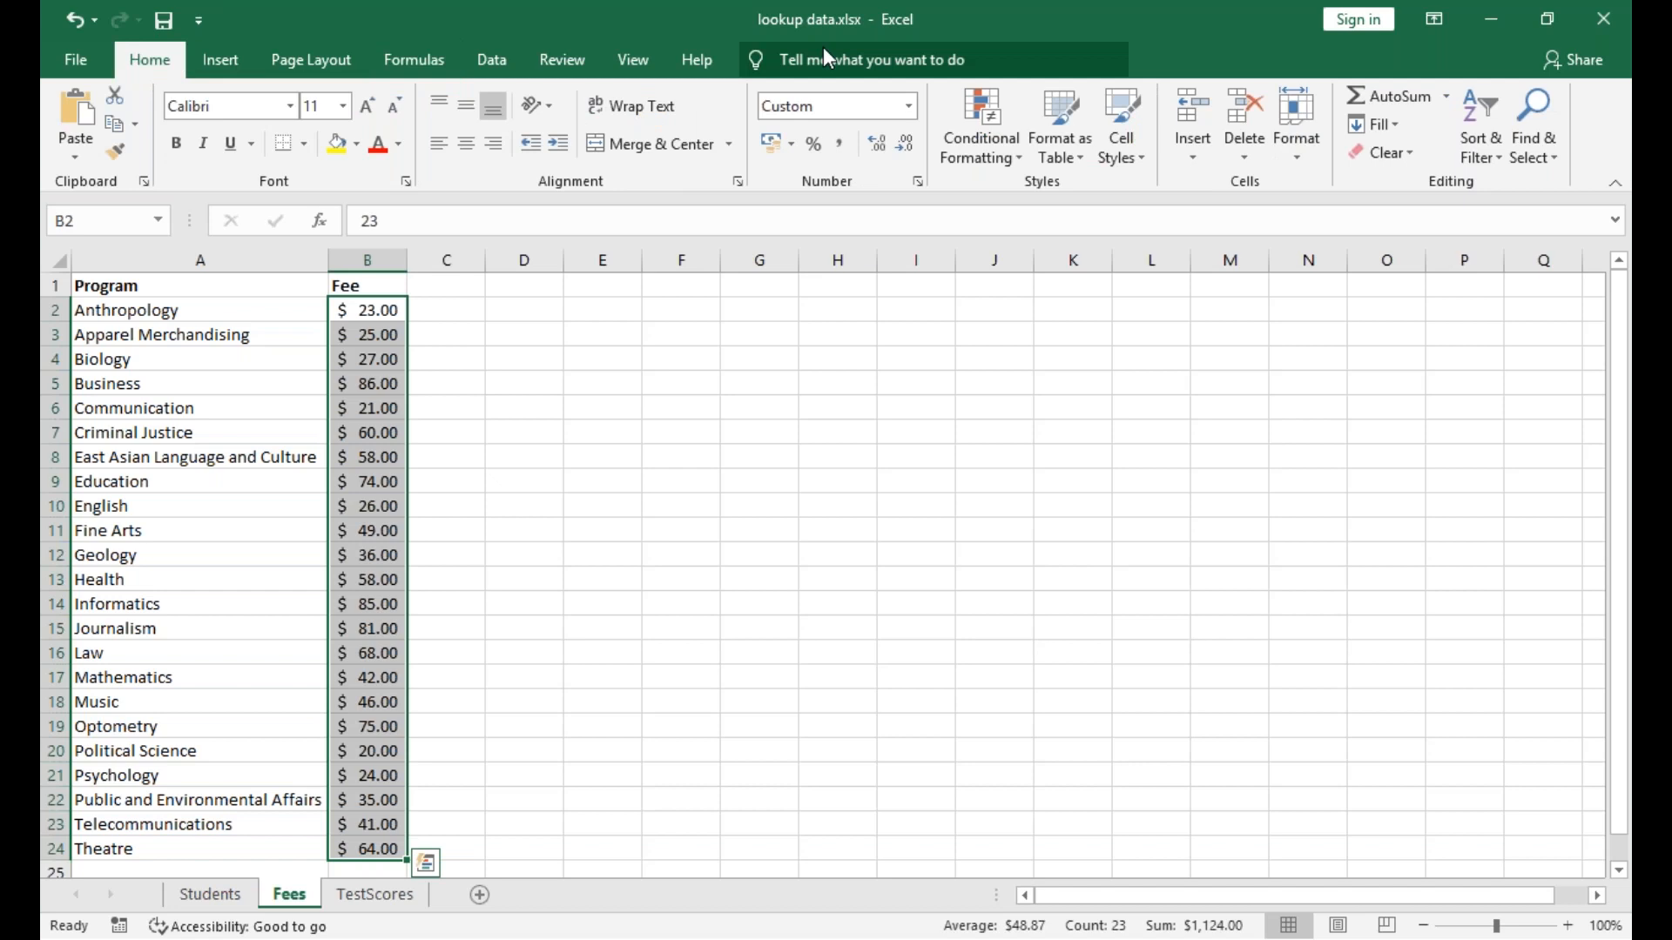
pyautogui.click(911, 116)
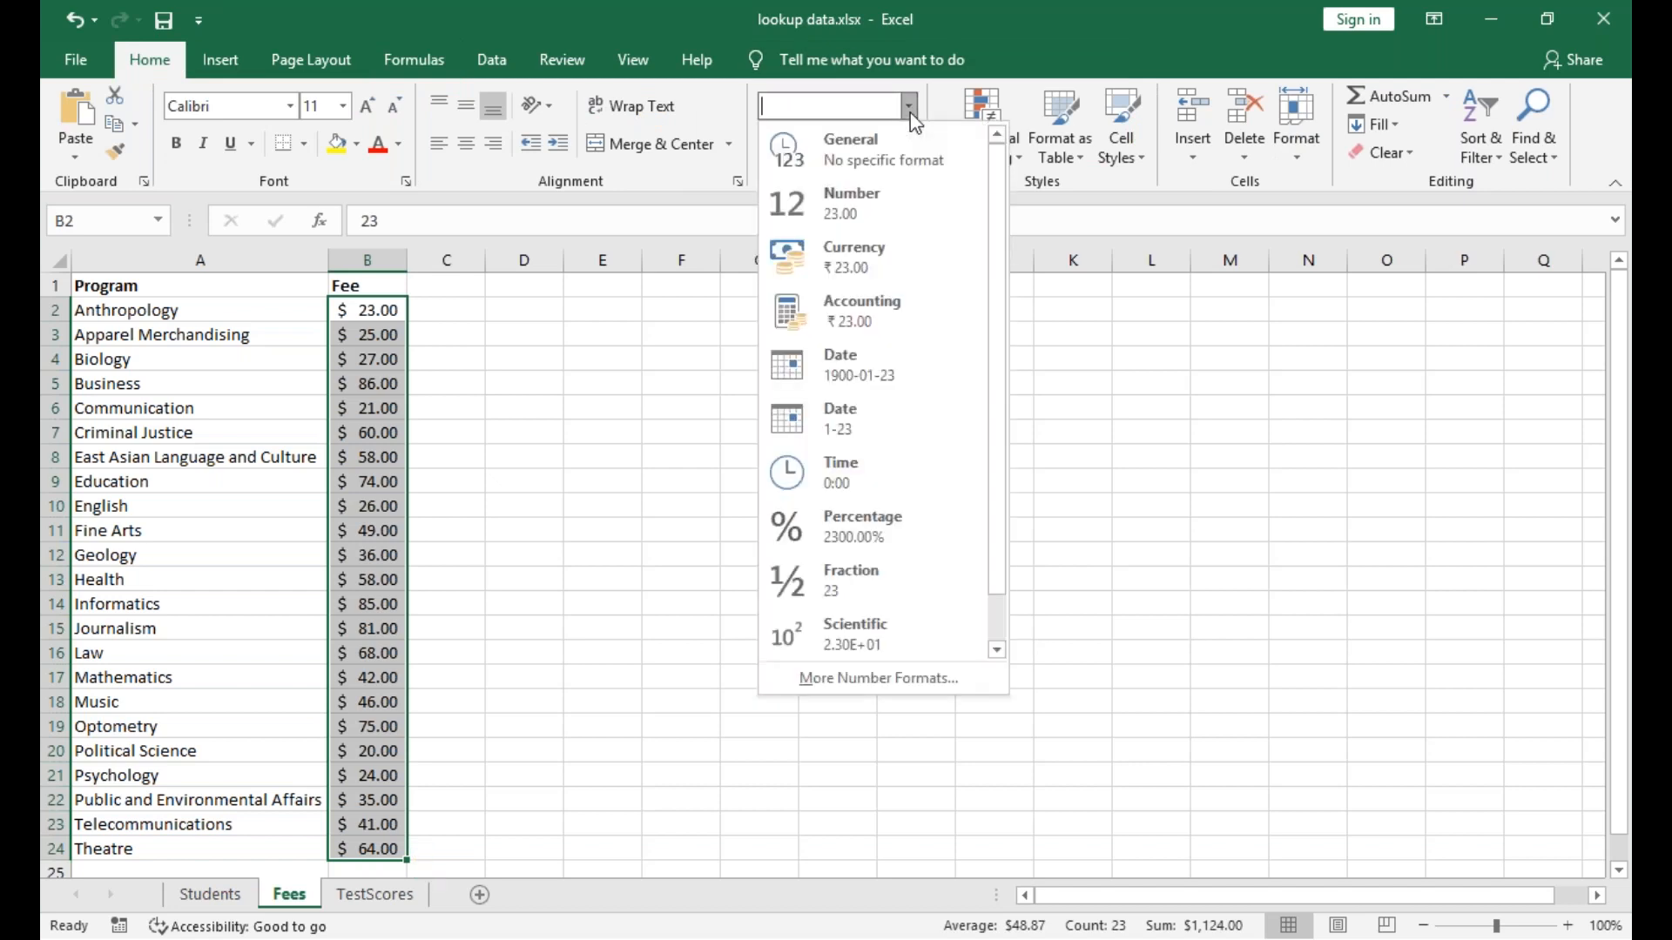
pyautogui.click(876, 253)
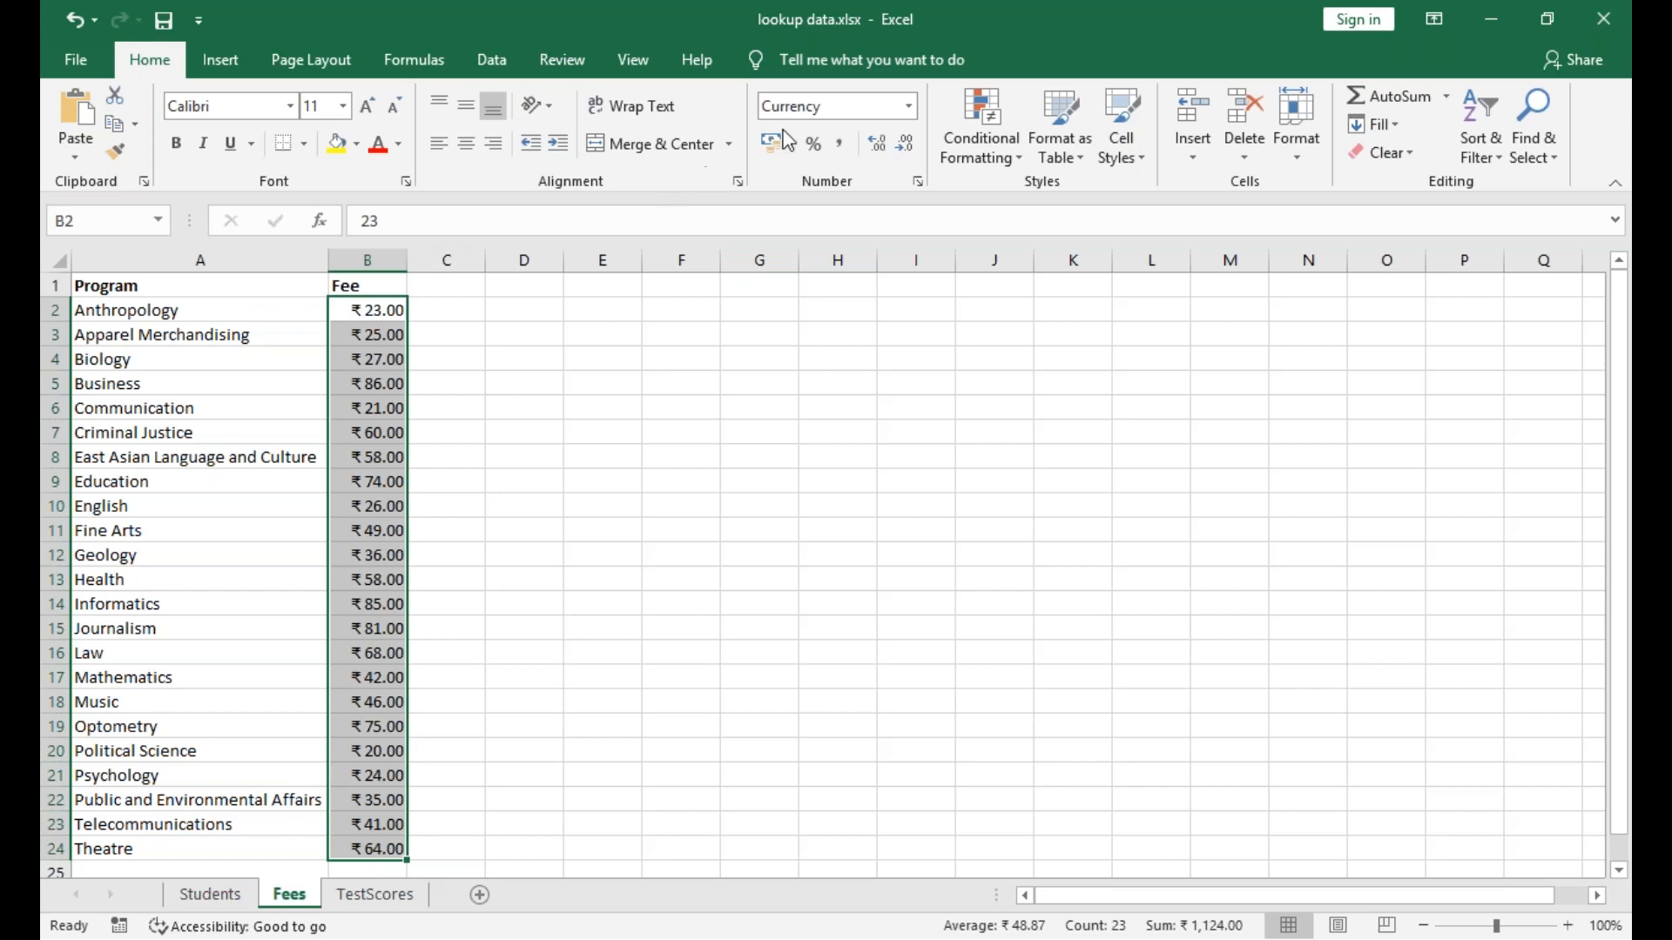
# Try the General number format with fewer decimals on the fee amounts and return them to Currency.
pyautogui.click(908, 105)
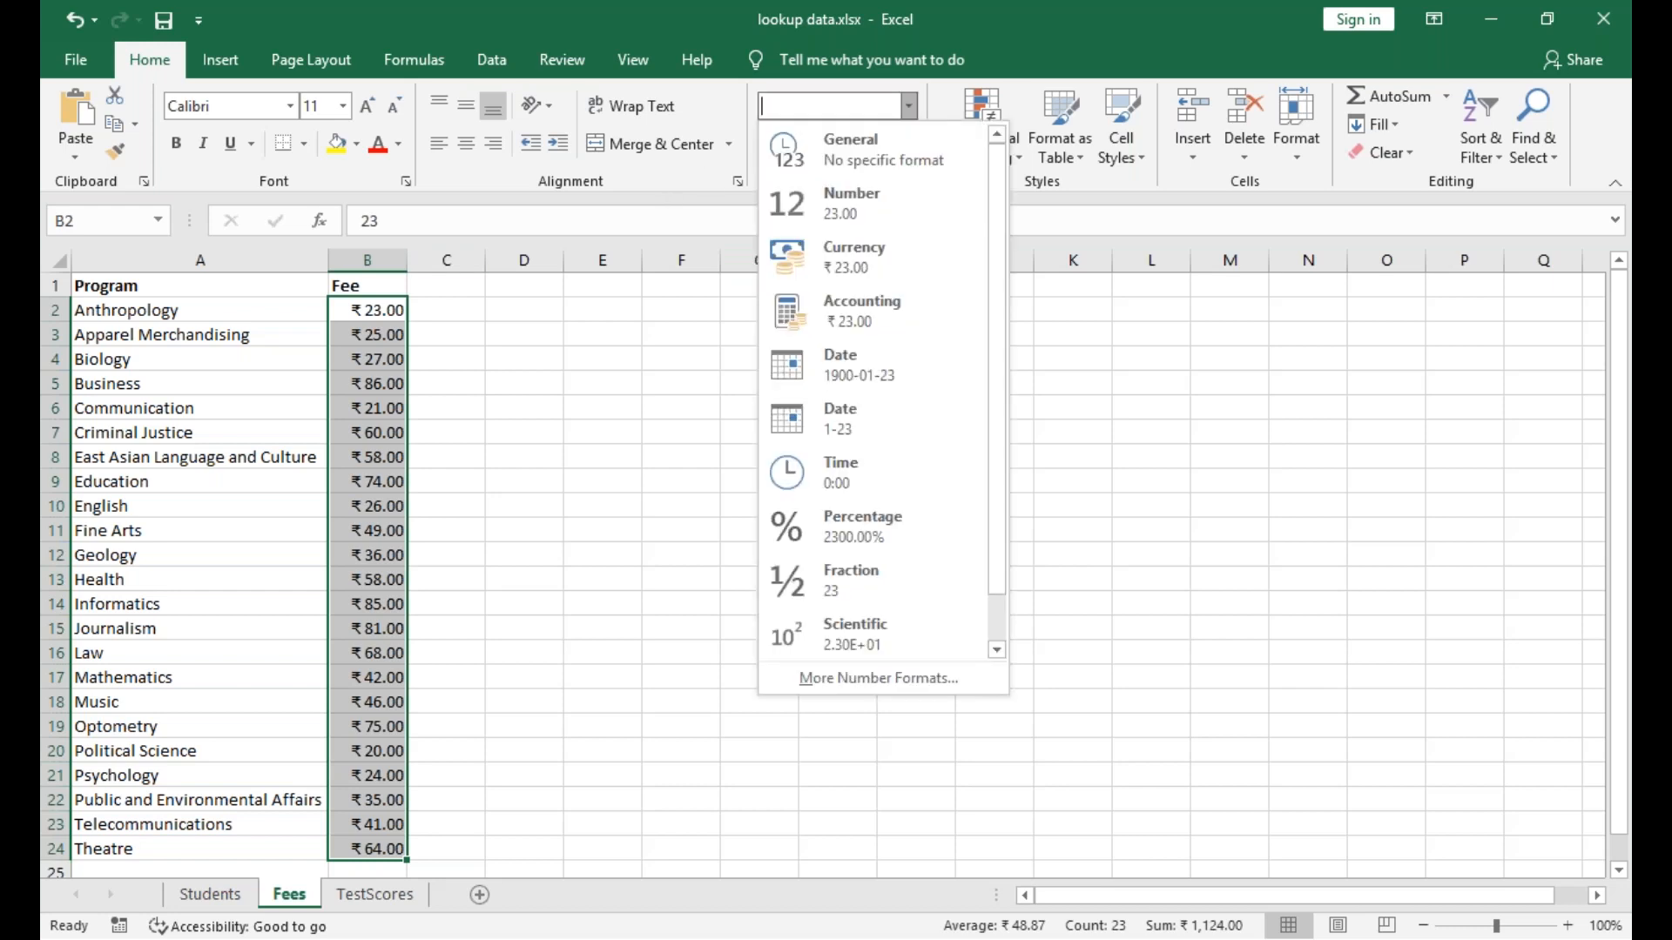
pyautogui.click(891, 134)
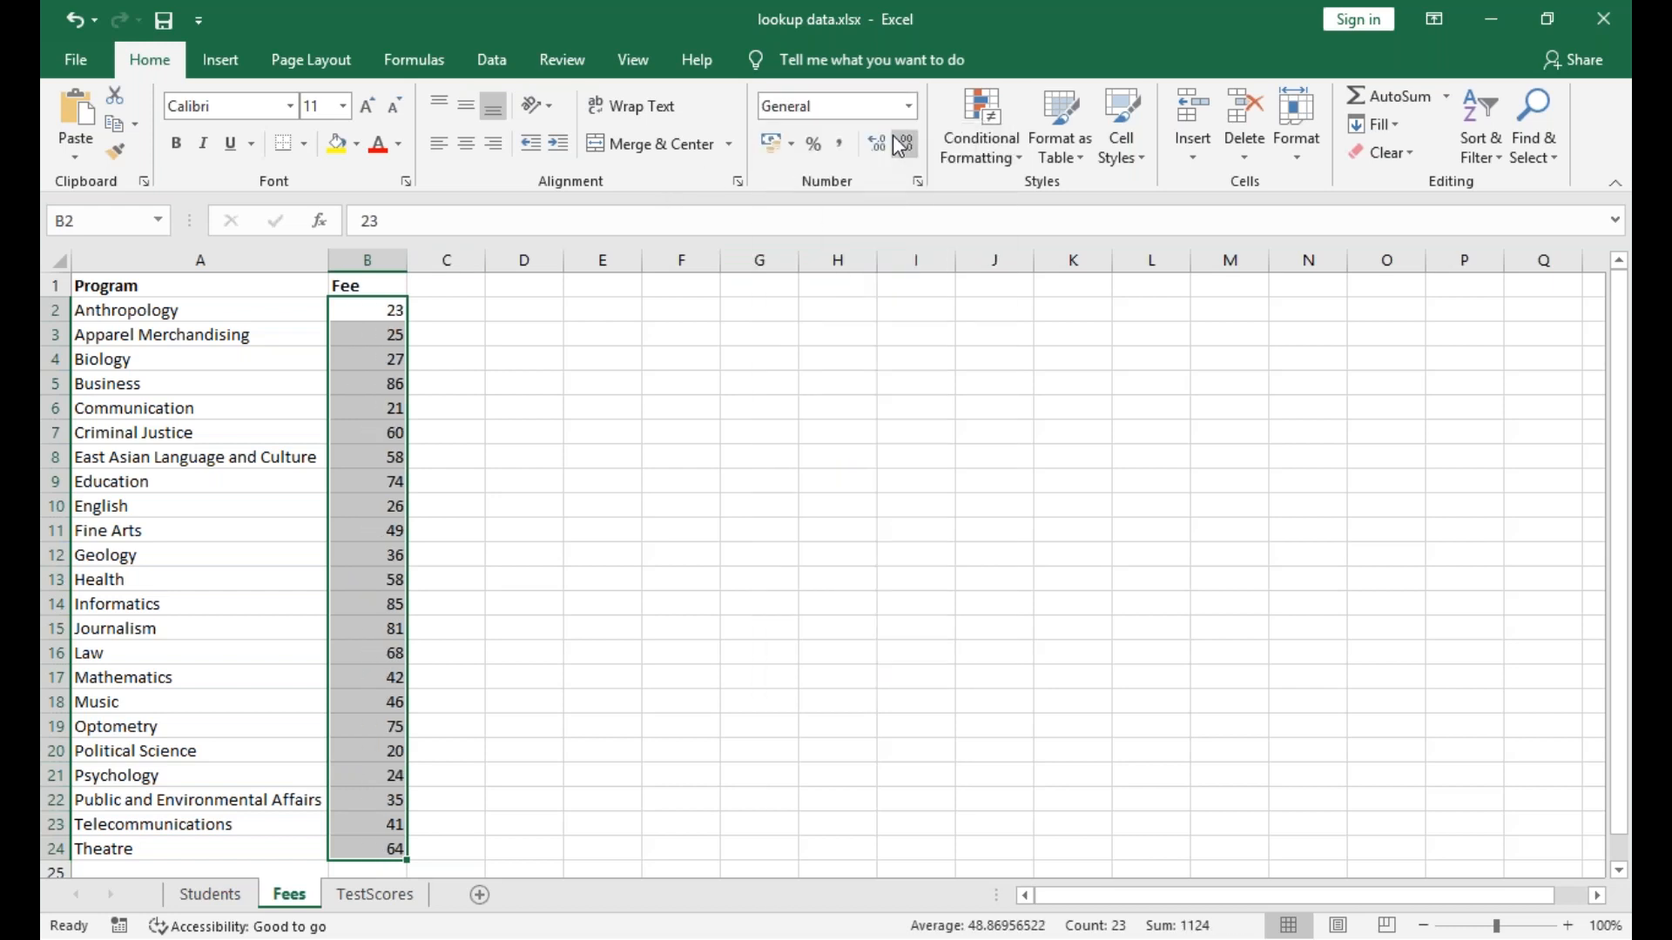
pyautogui.click(904, 153)
pyautogui.click(905, 153)
pyautogui.click(906, 154)
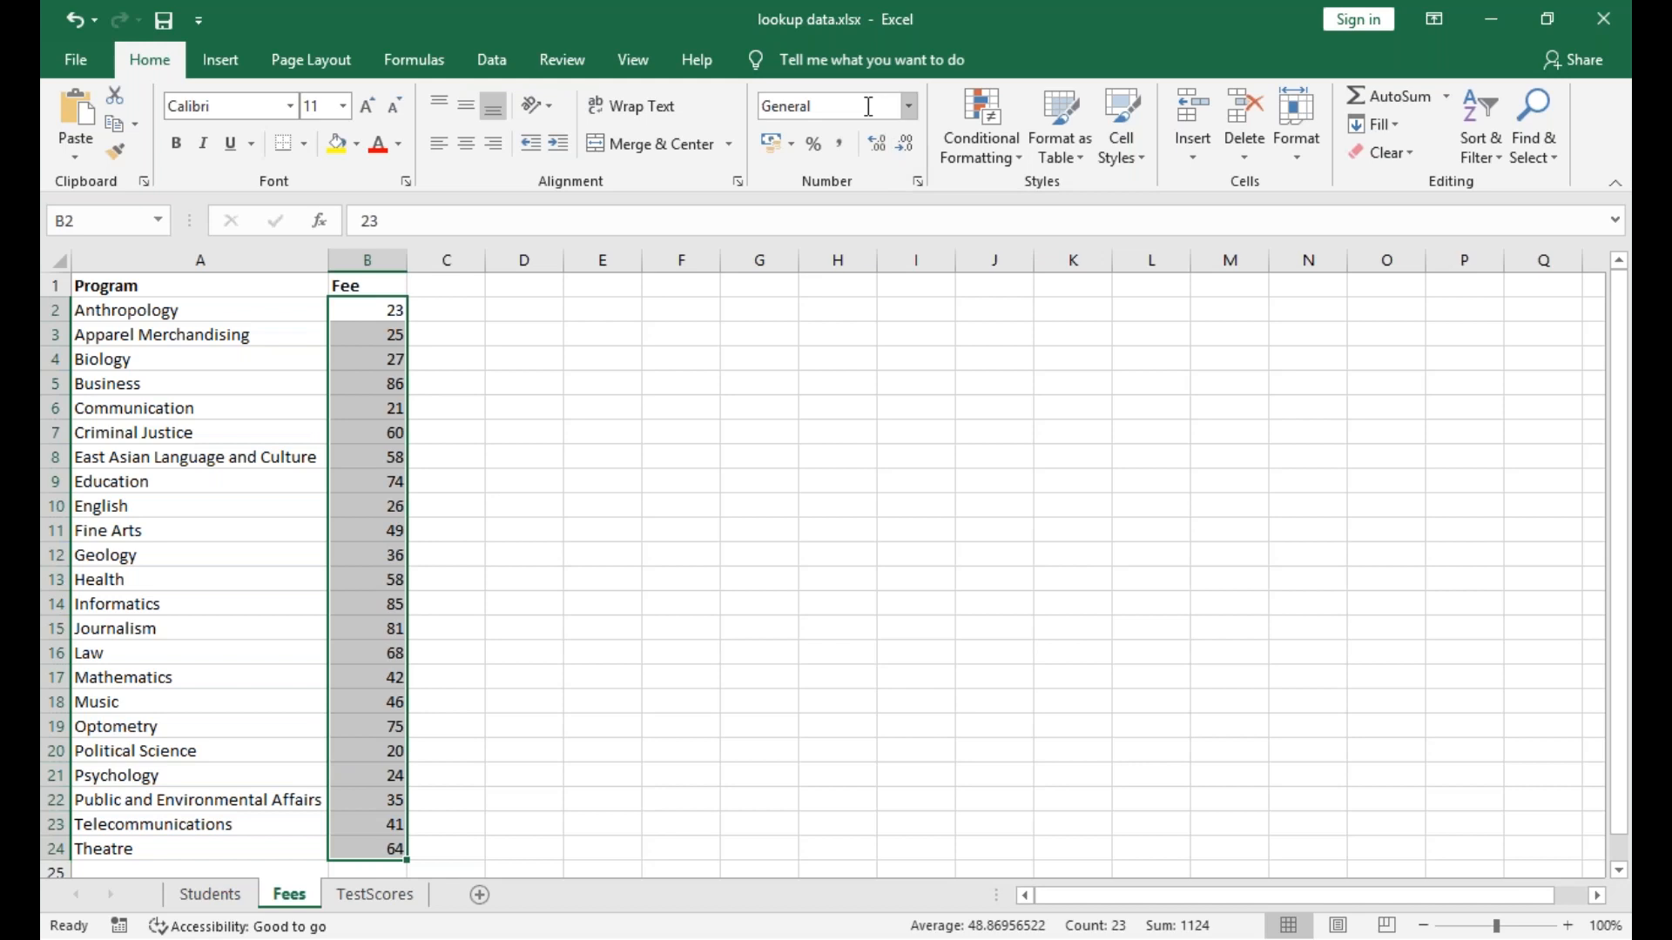
pyautogui.click(913, 103)
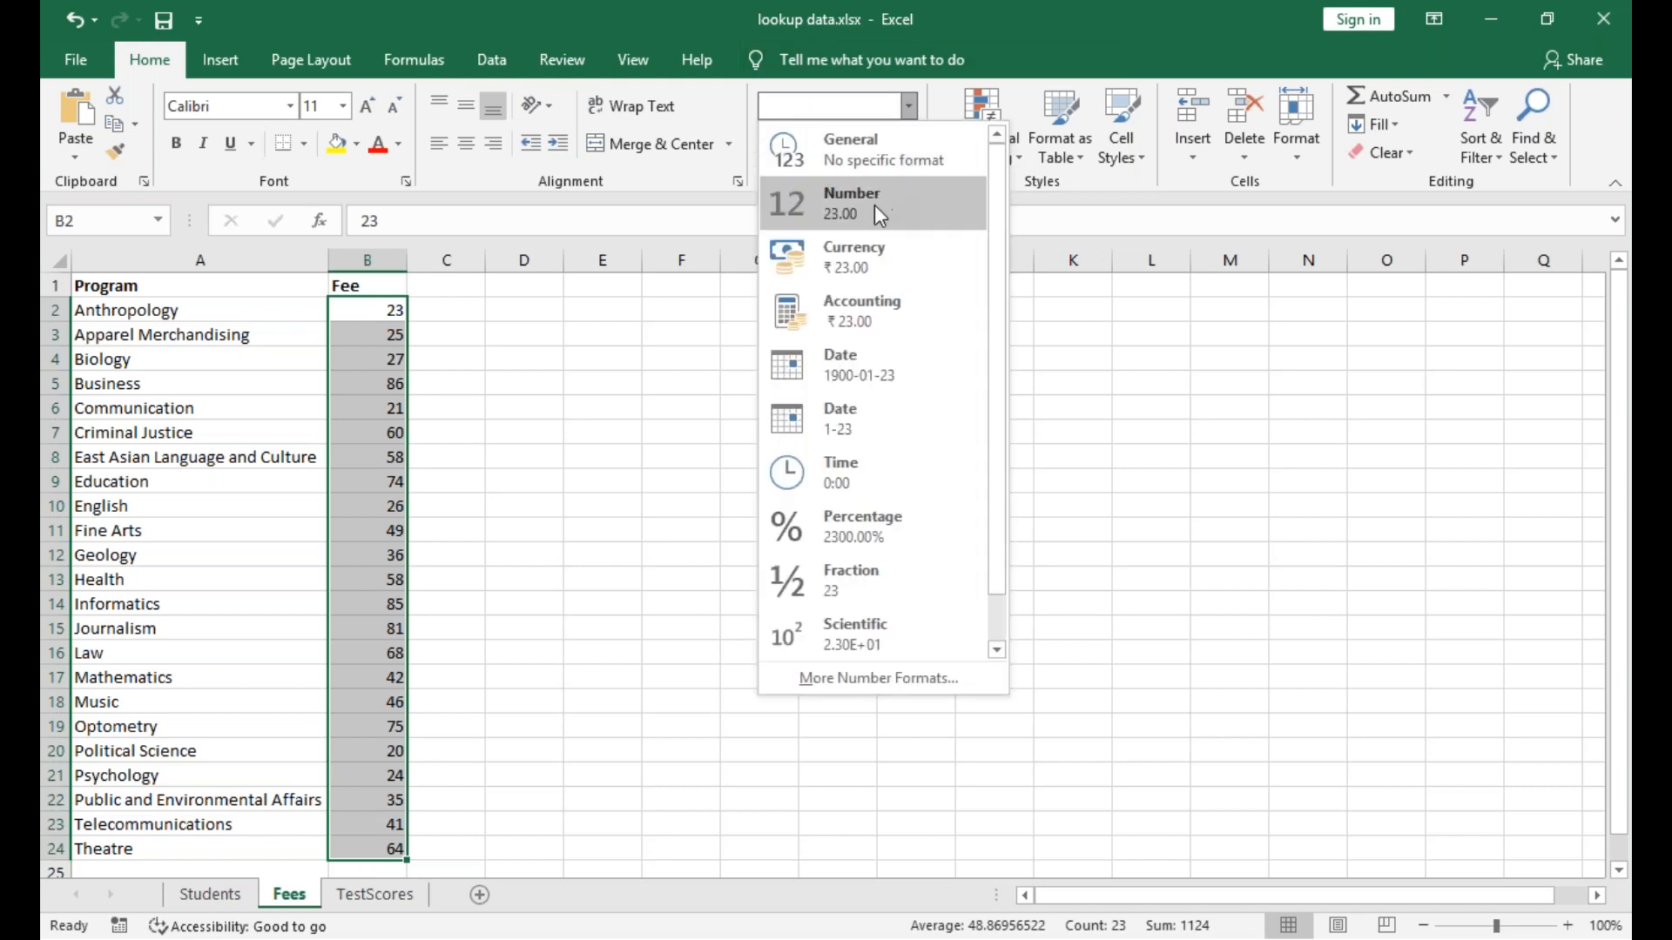
pyautogui.click(866, 254)
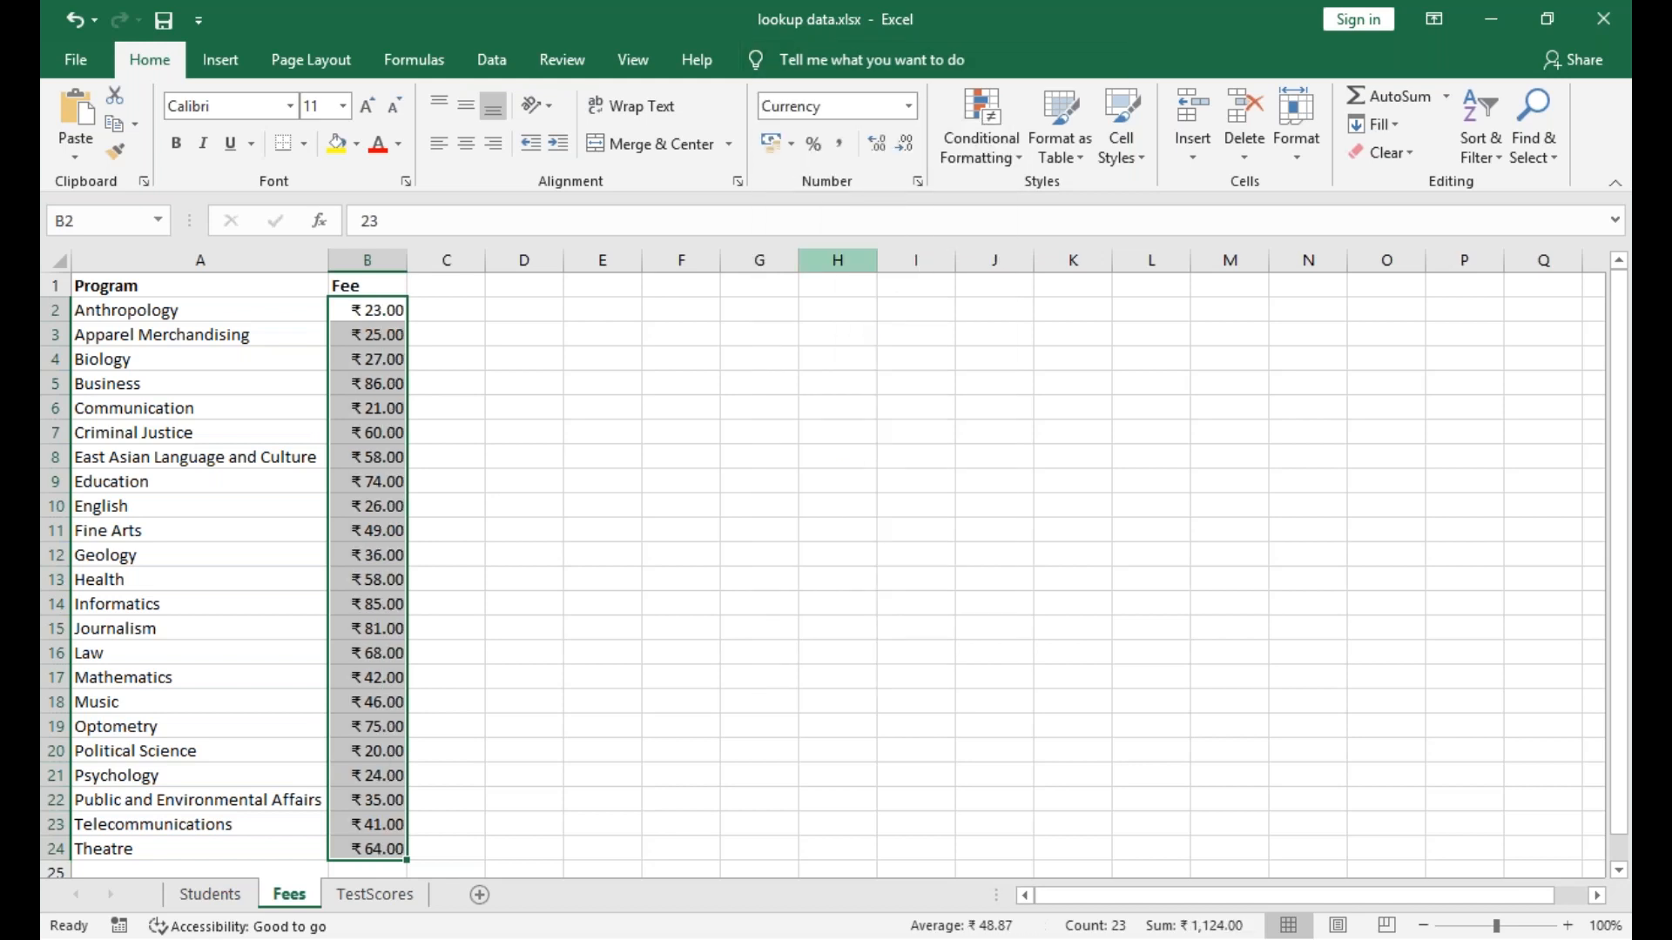
pyautogui.click(561, 468)
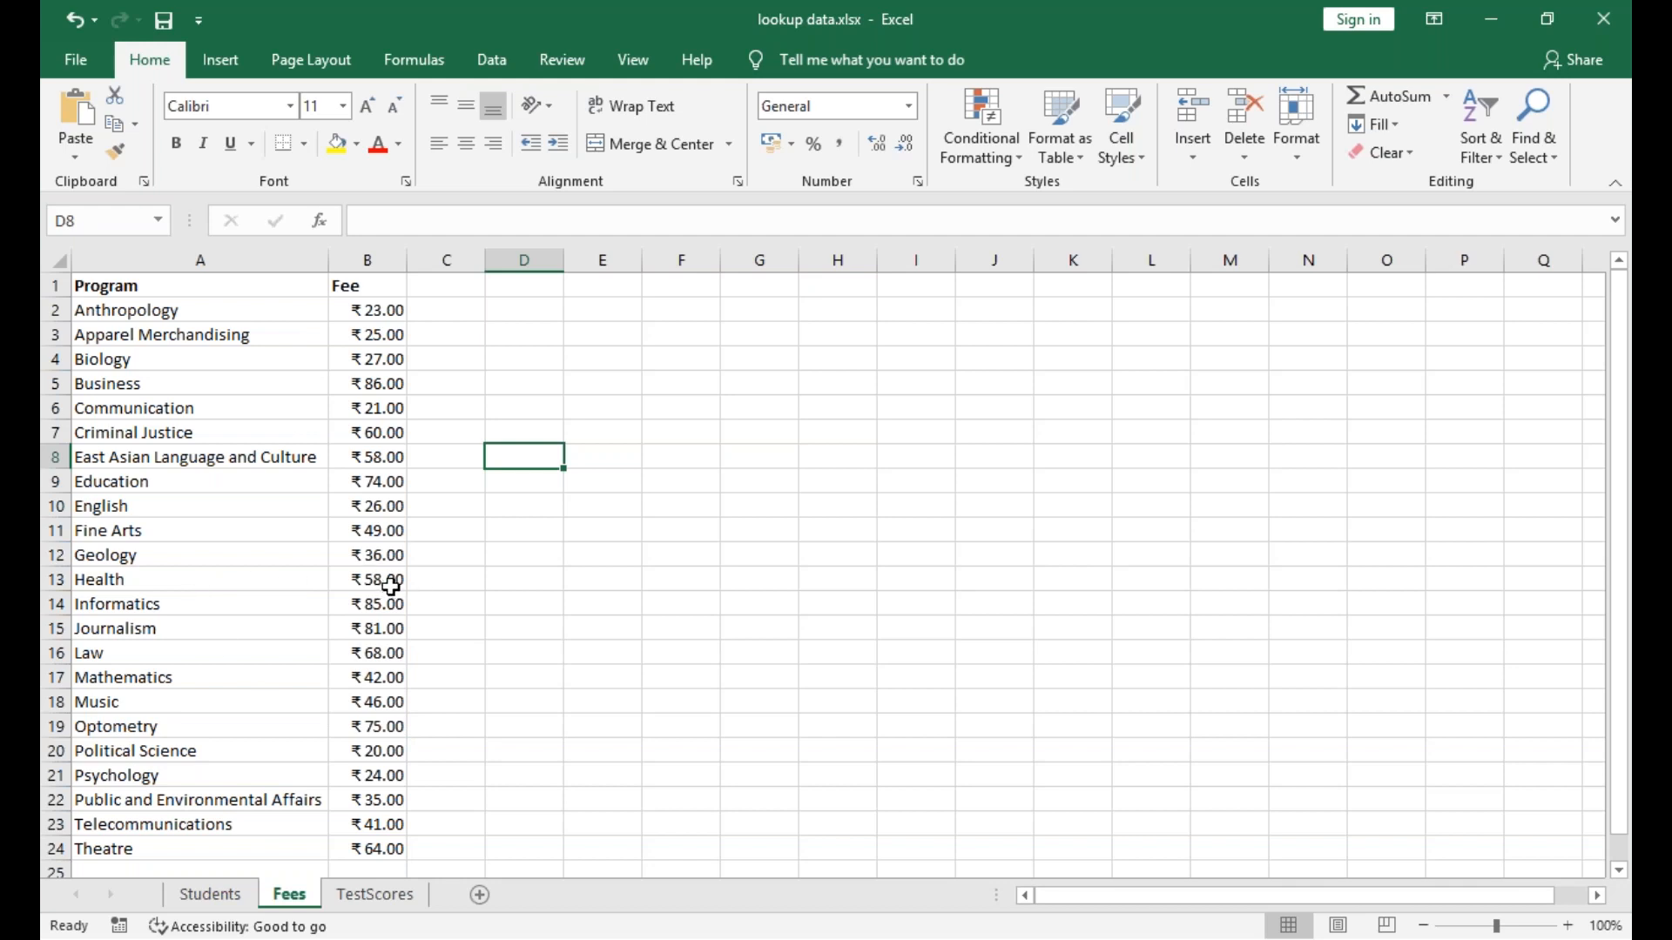
# Compare the empty Fees and Test Grade columns on the Students sheet with the scores and grade table on TestScores.
pyautogui.click(210, 895)
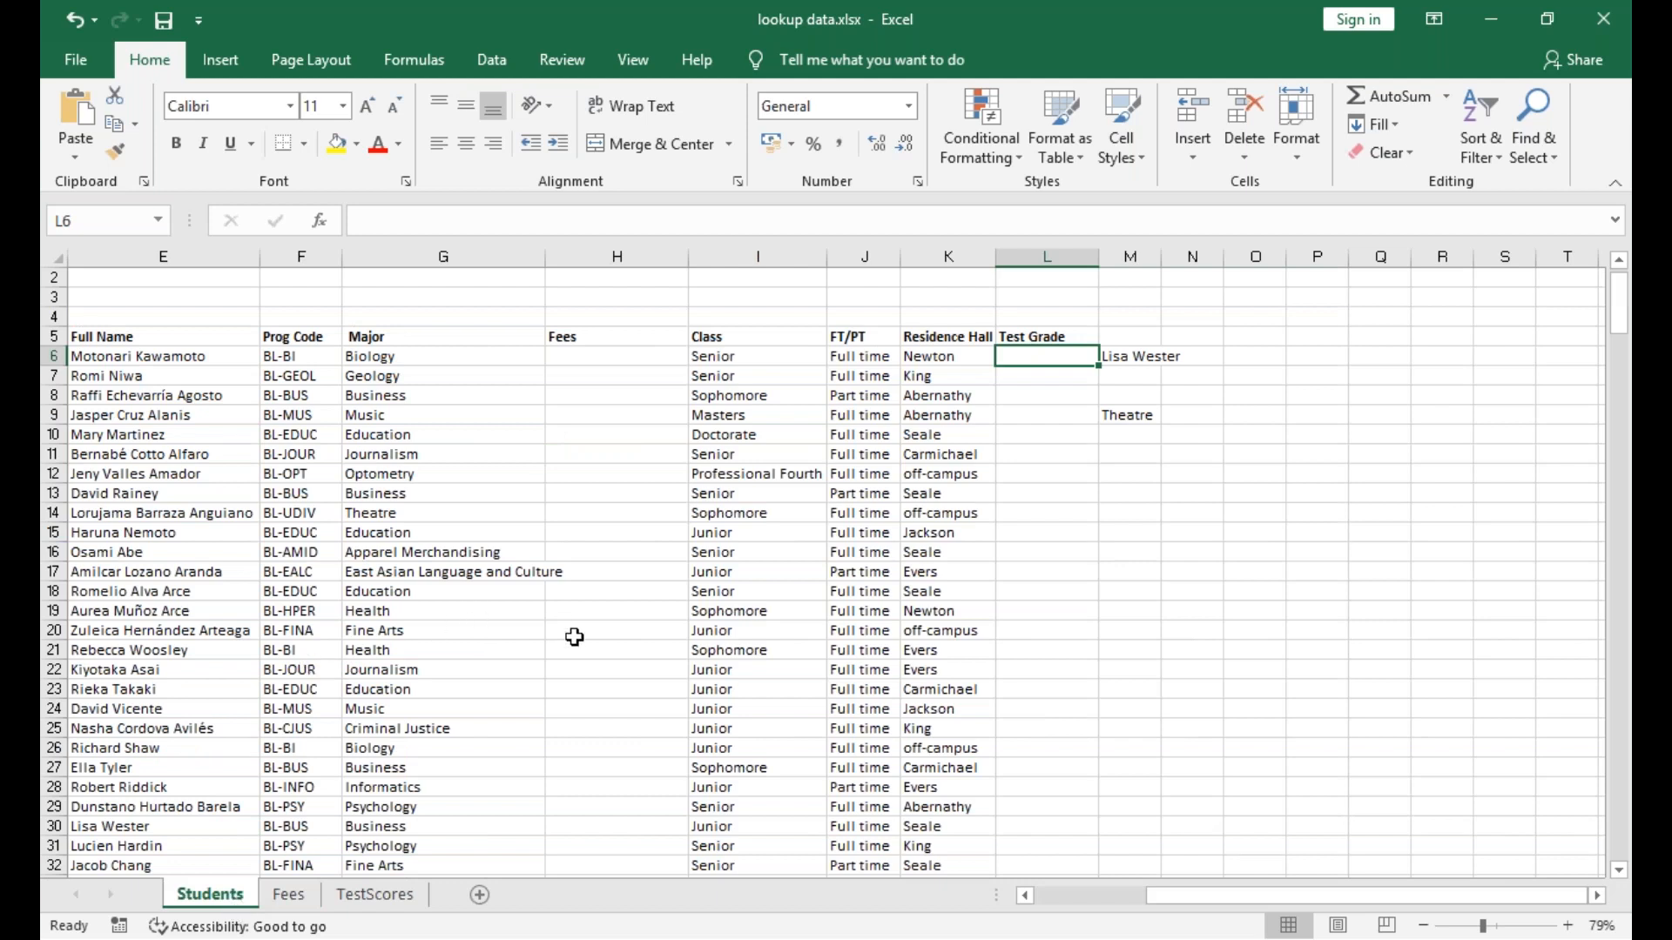
pyautogui.click(590, 614)
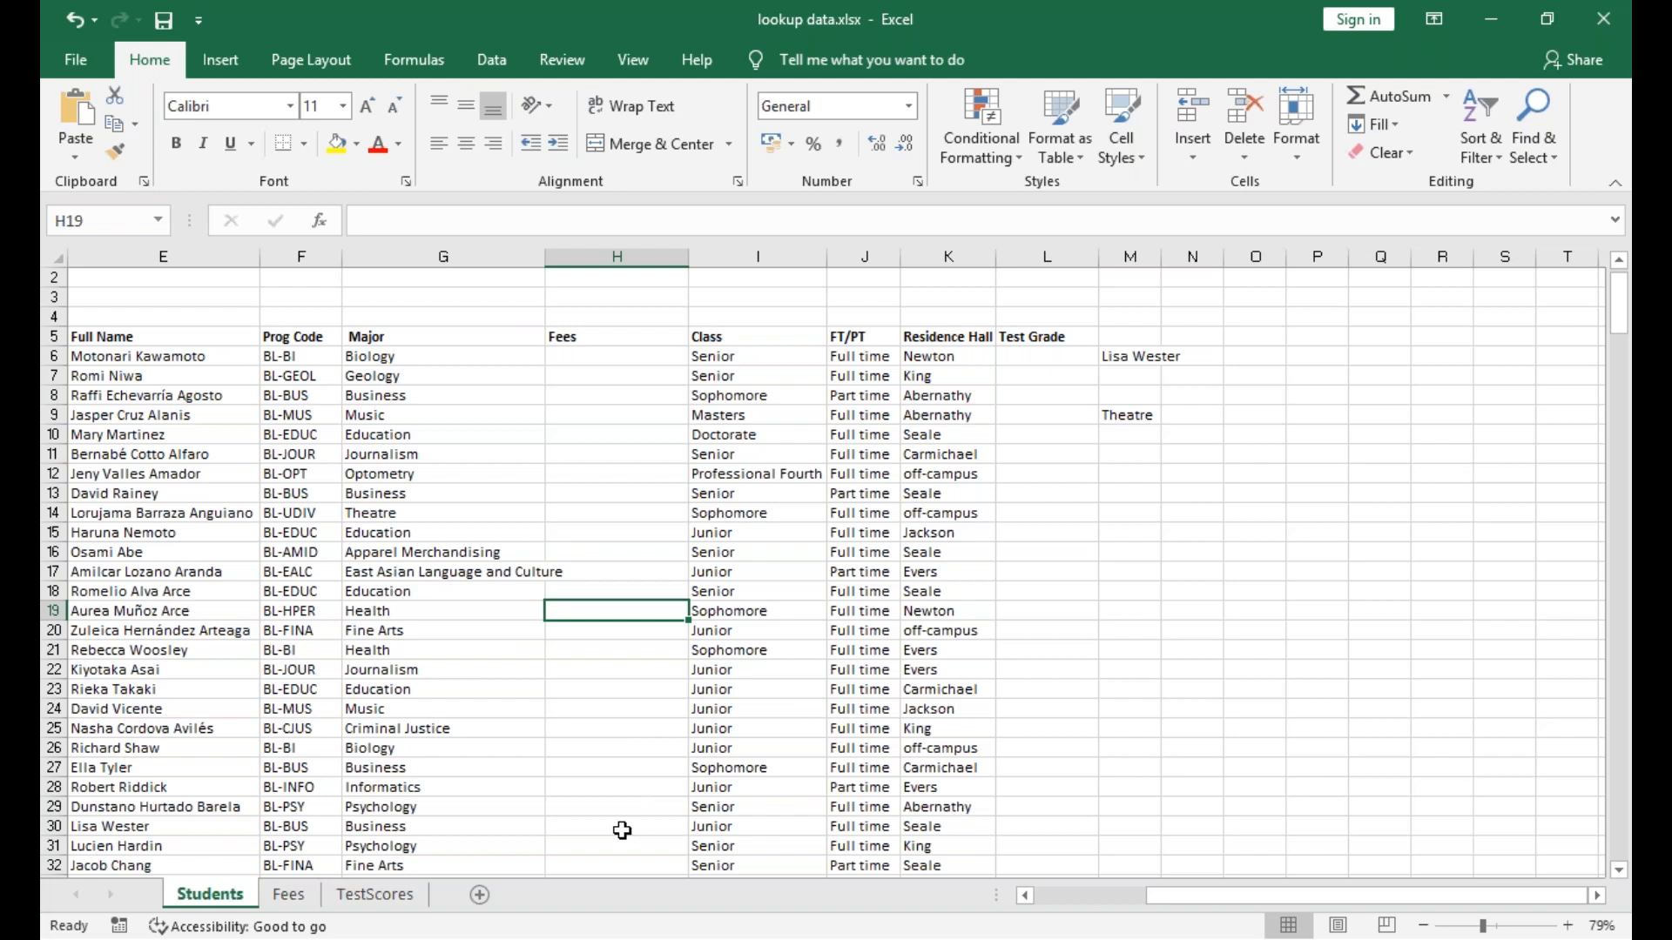
pyautogui.click(1071, 362)
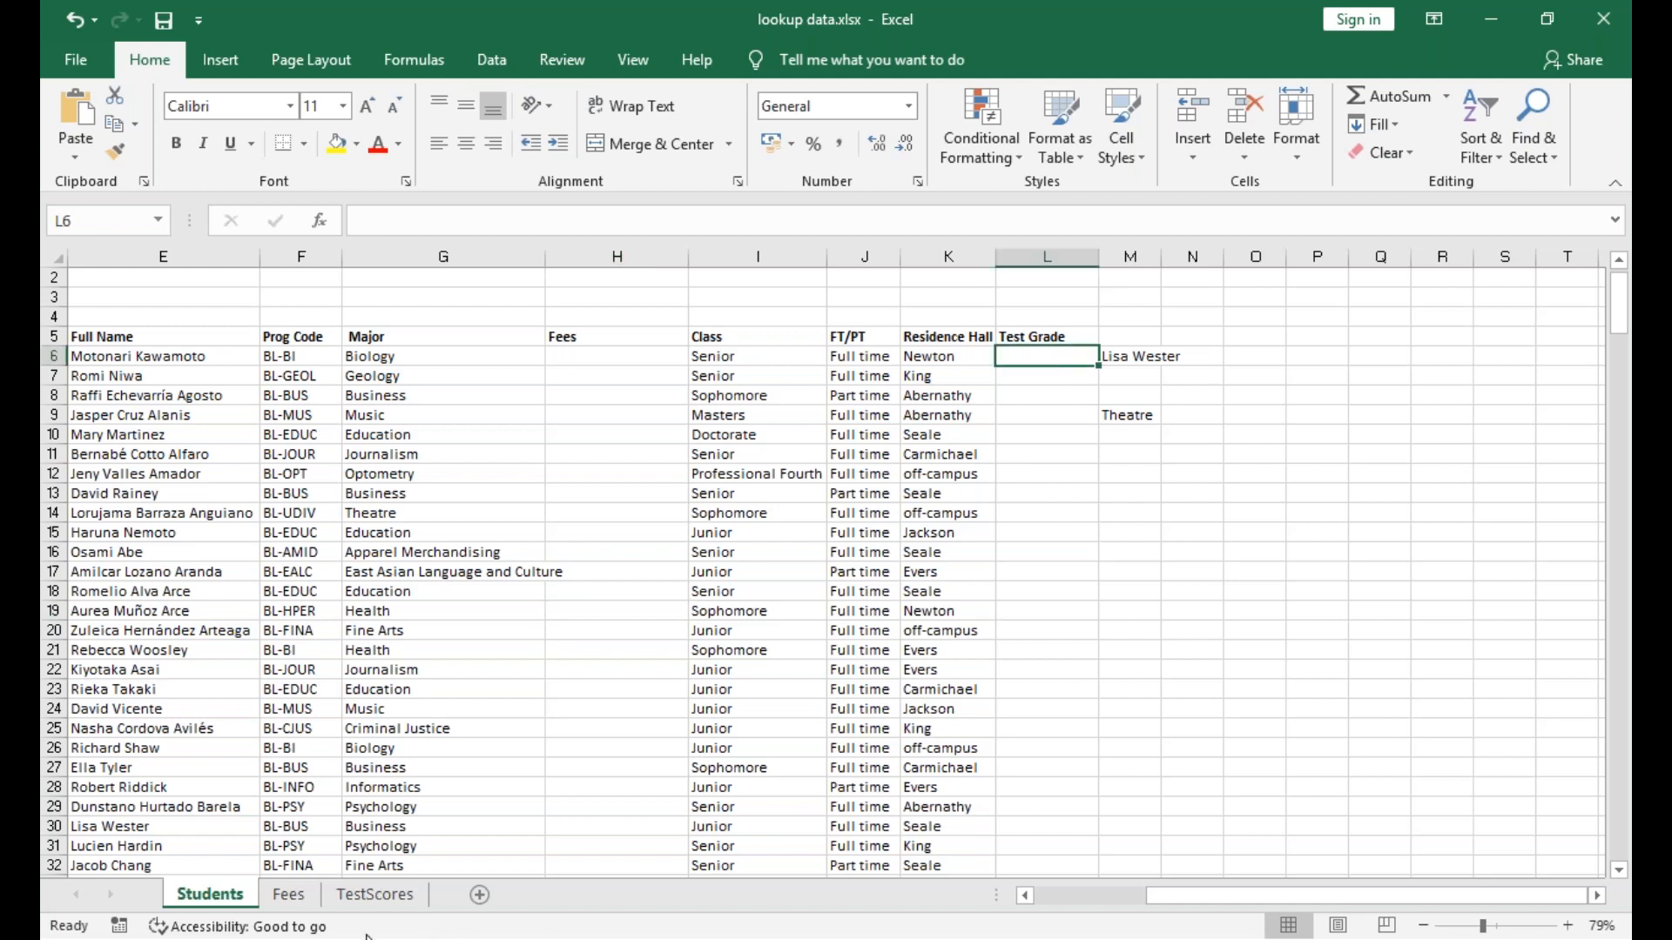
pyautogui.click(375, 895)
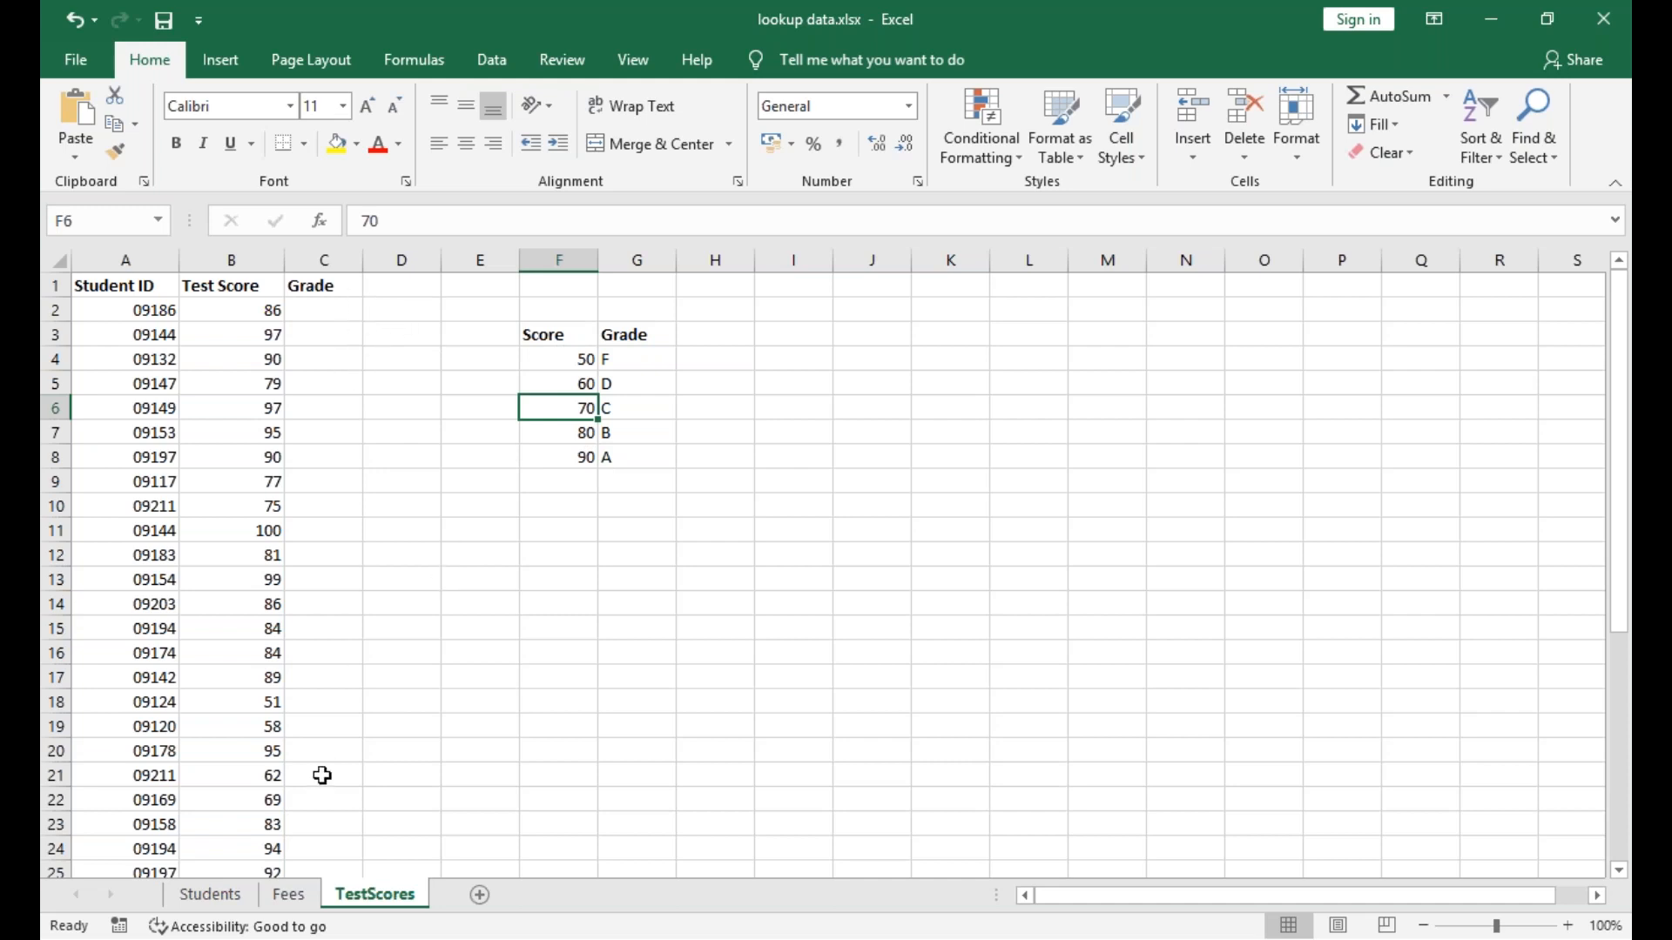
pyautogui.click(225, 895)
pyautogui.click(435, 826)
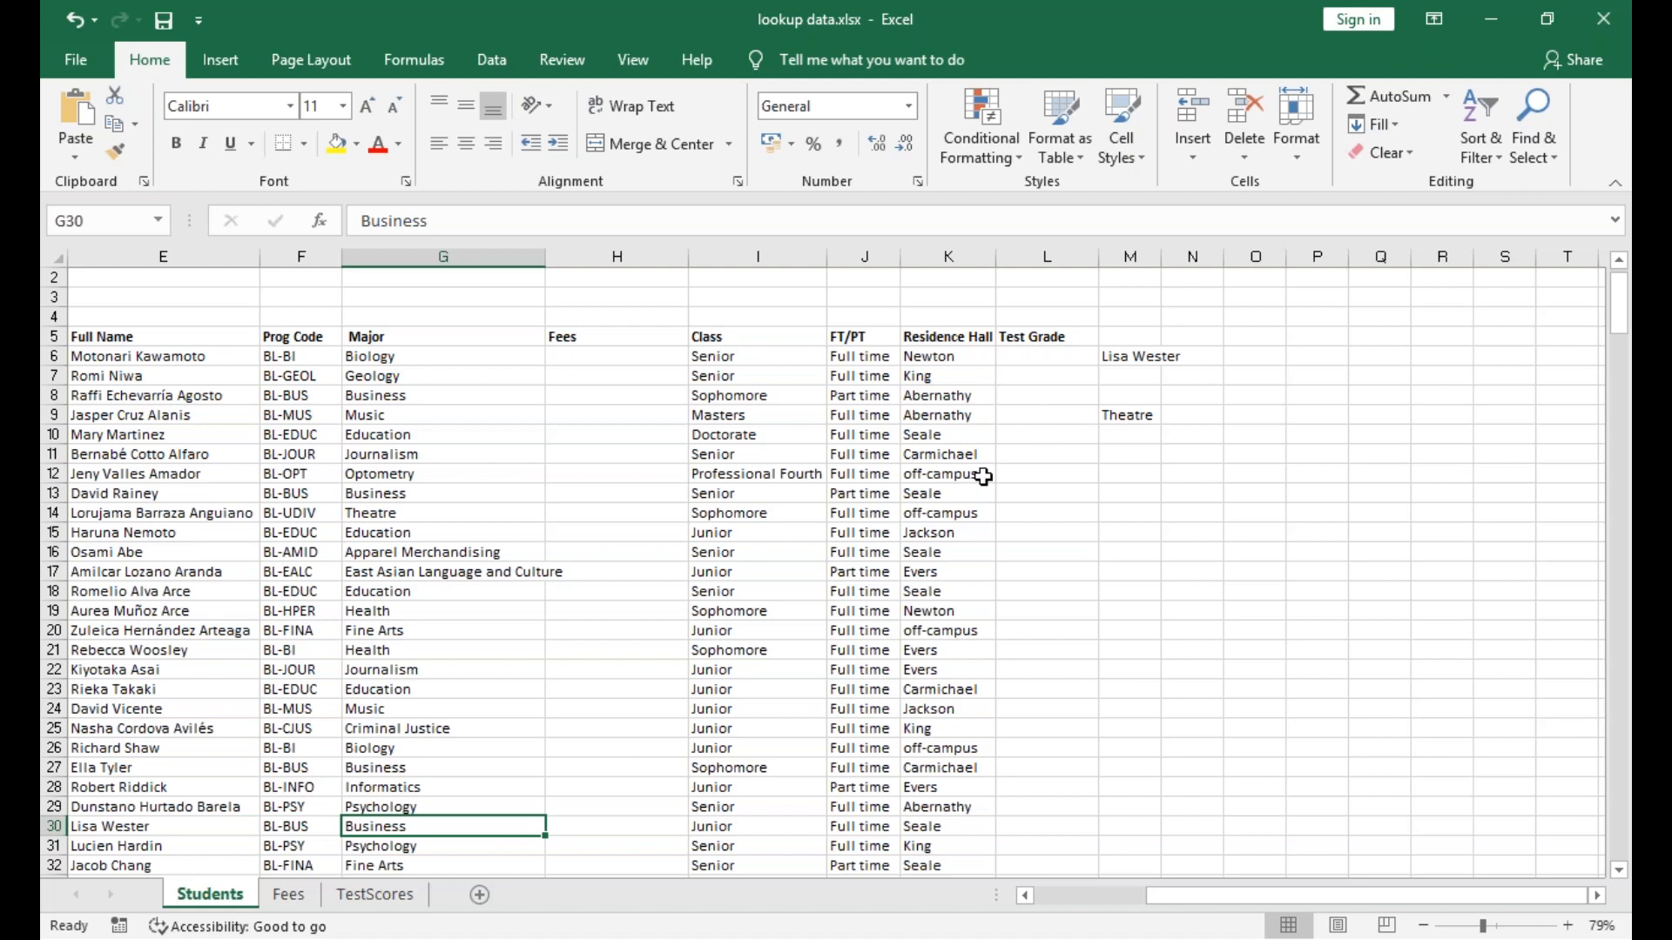
pyautogui.click(376, 897)
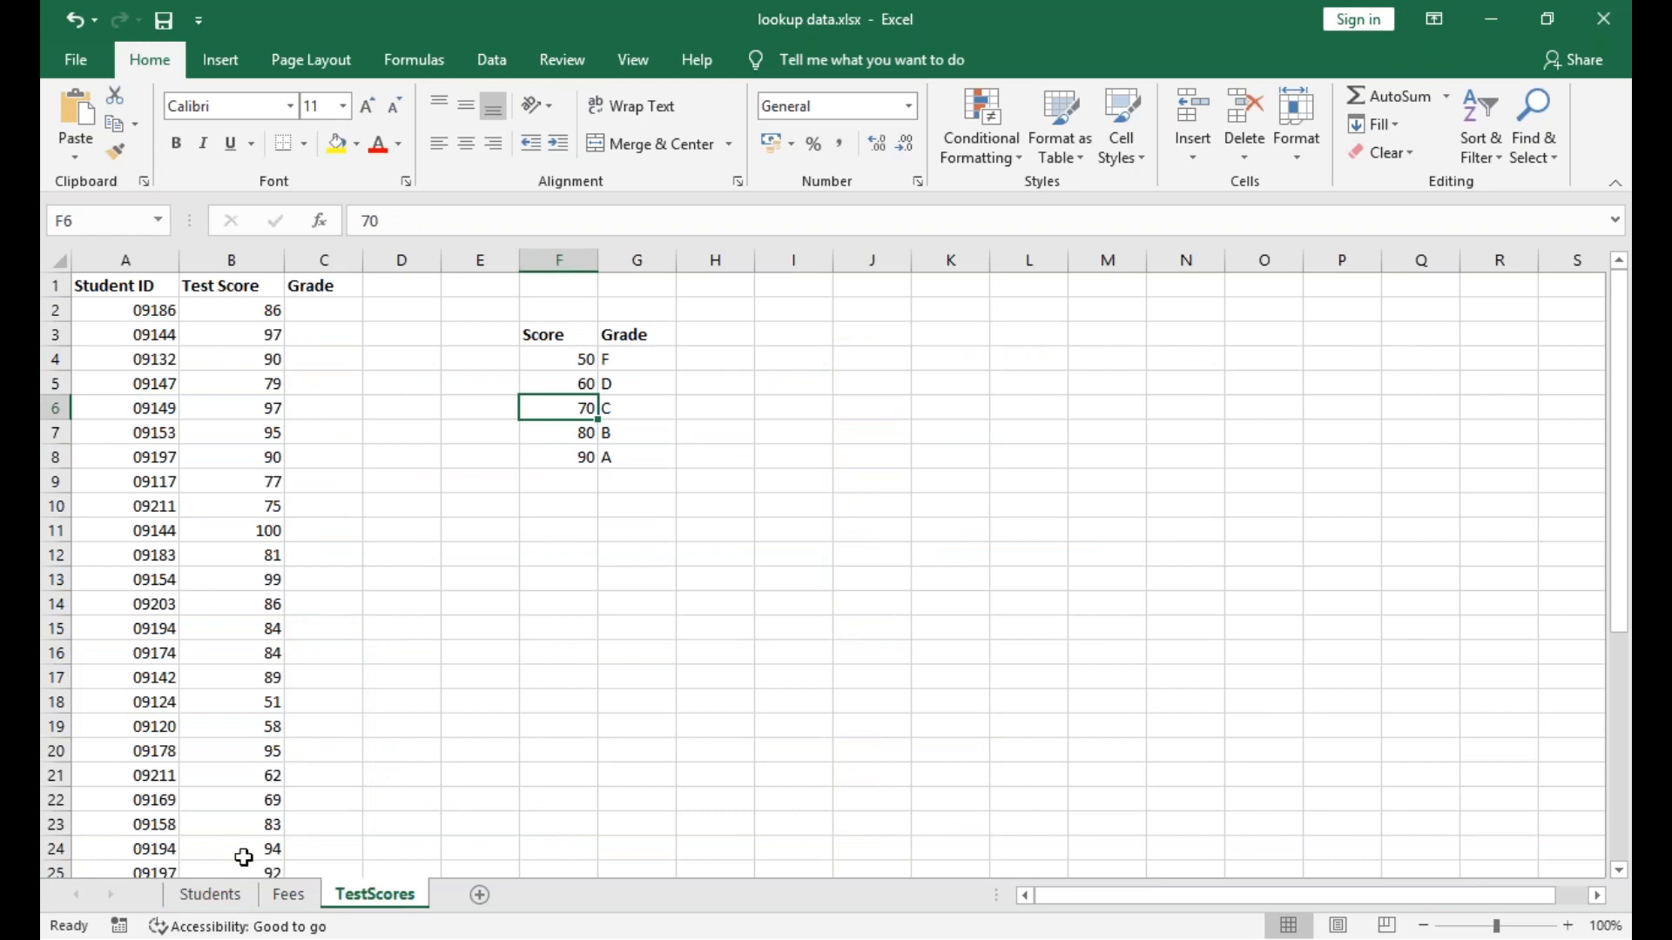
pyautogui.click(228, 900)
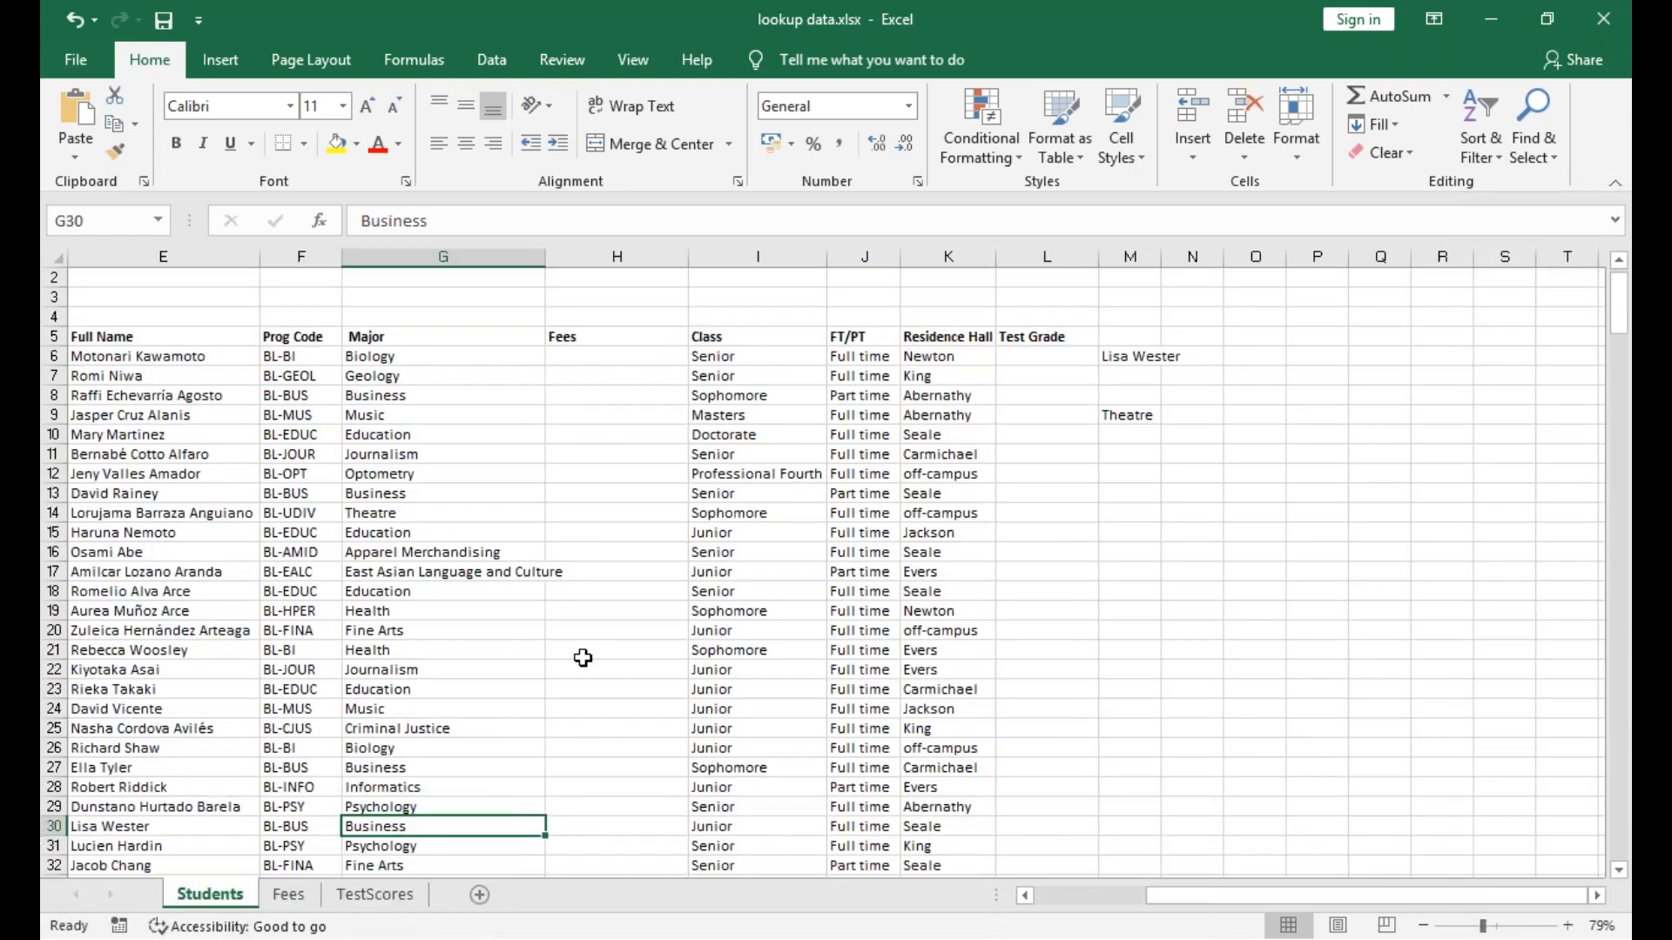
pyautogui.click(1033, 375)
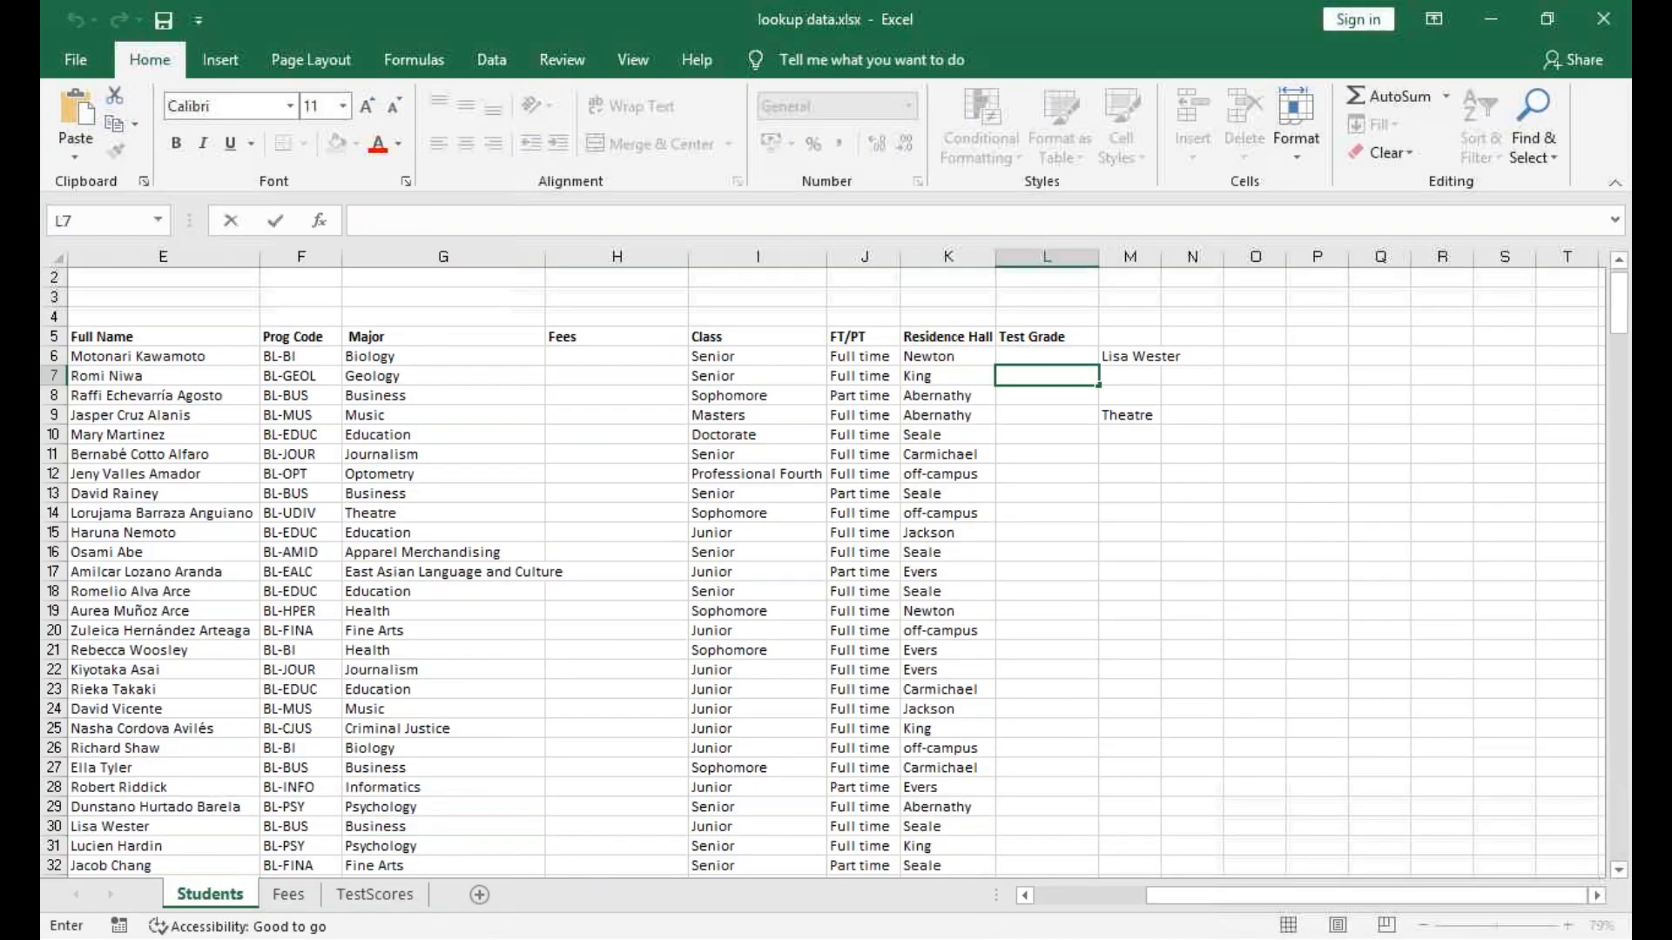
pyautogui.click(1029, 352)
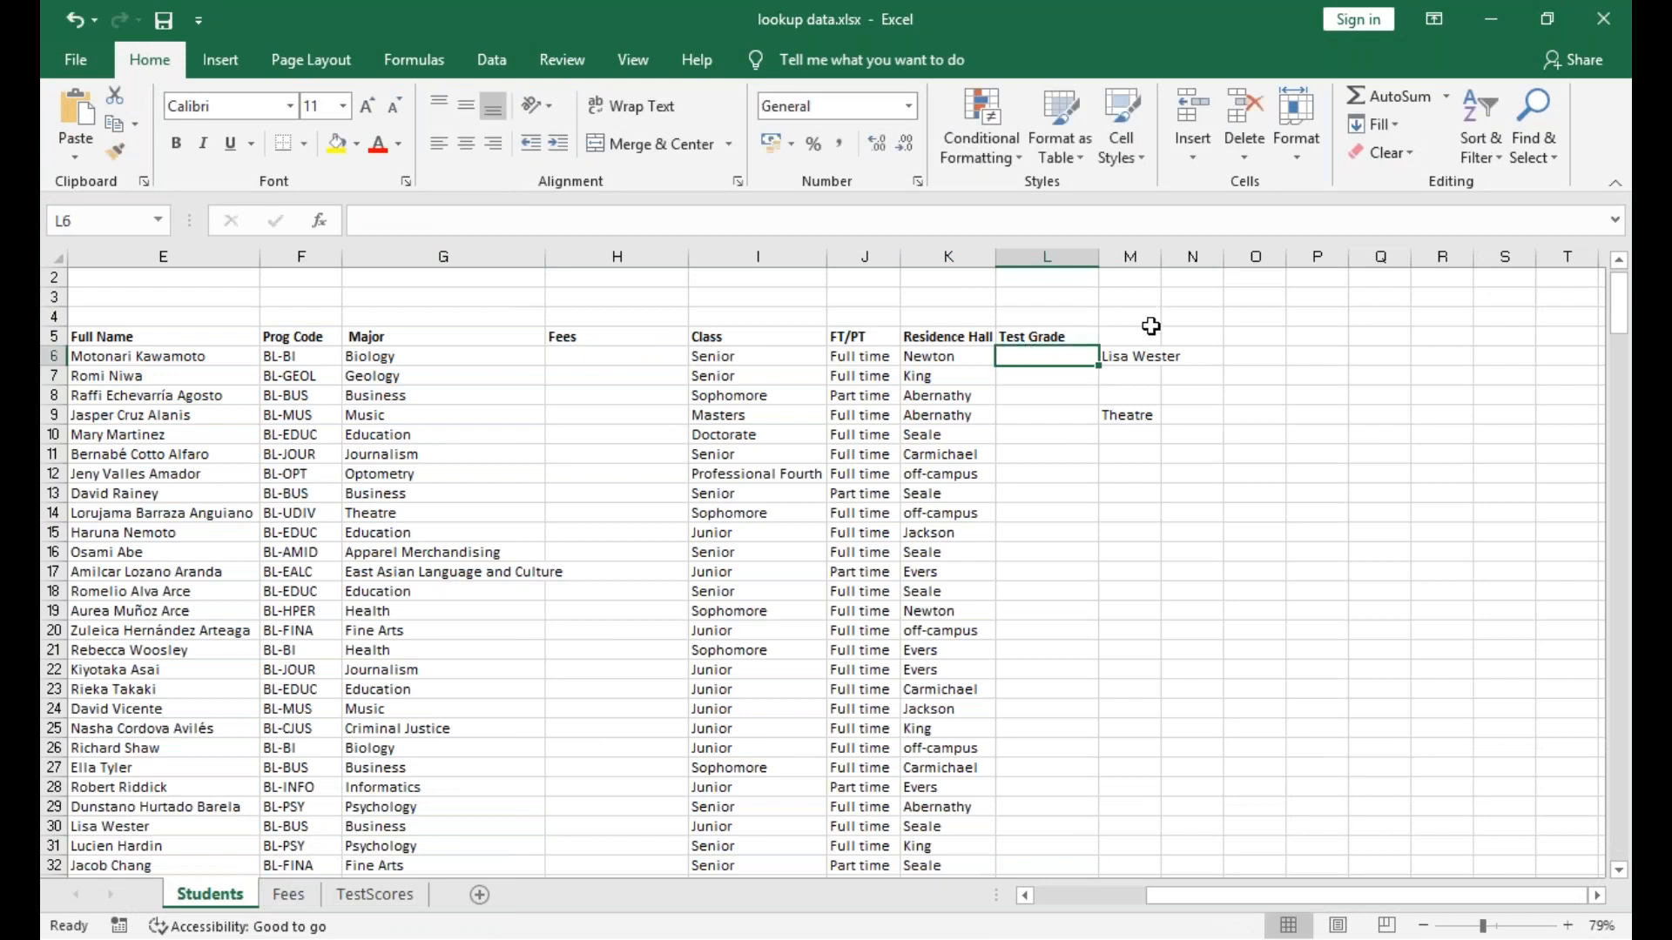
# Clear the VLOOKUP formula in M6 and the HLOOKUP formula in M9 on the Students sheet.
pyautogui.click(1141, 355)
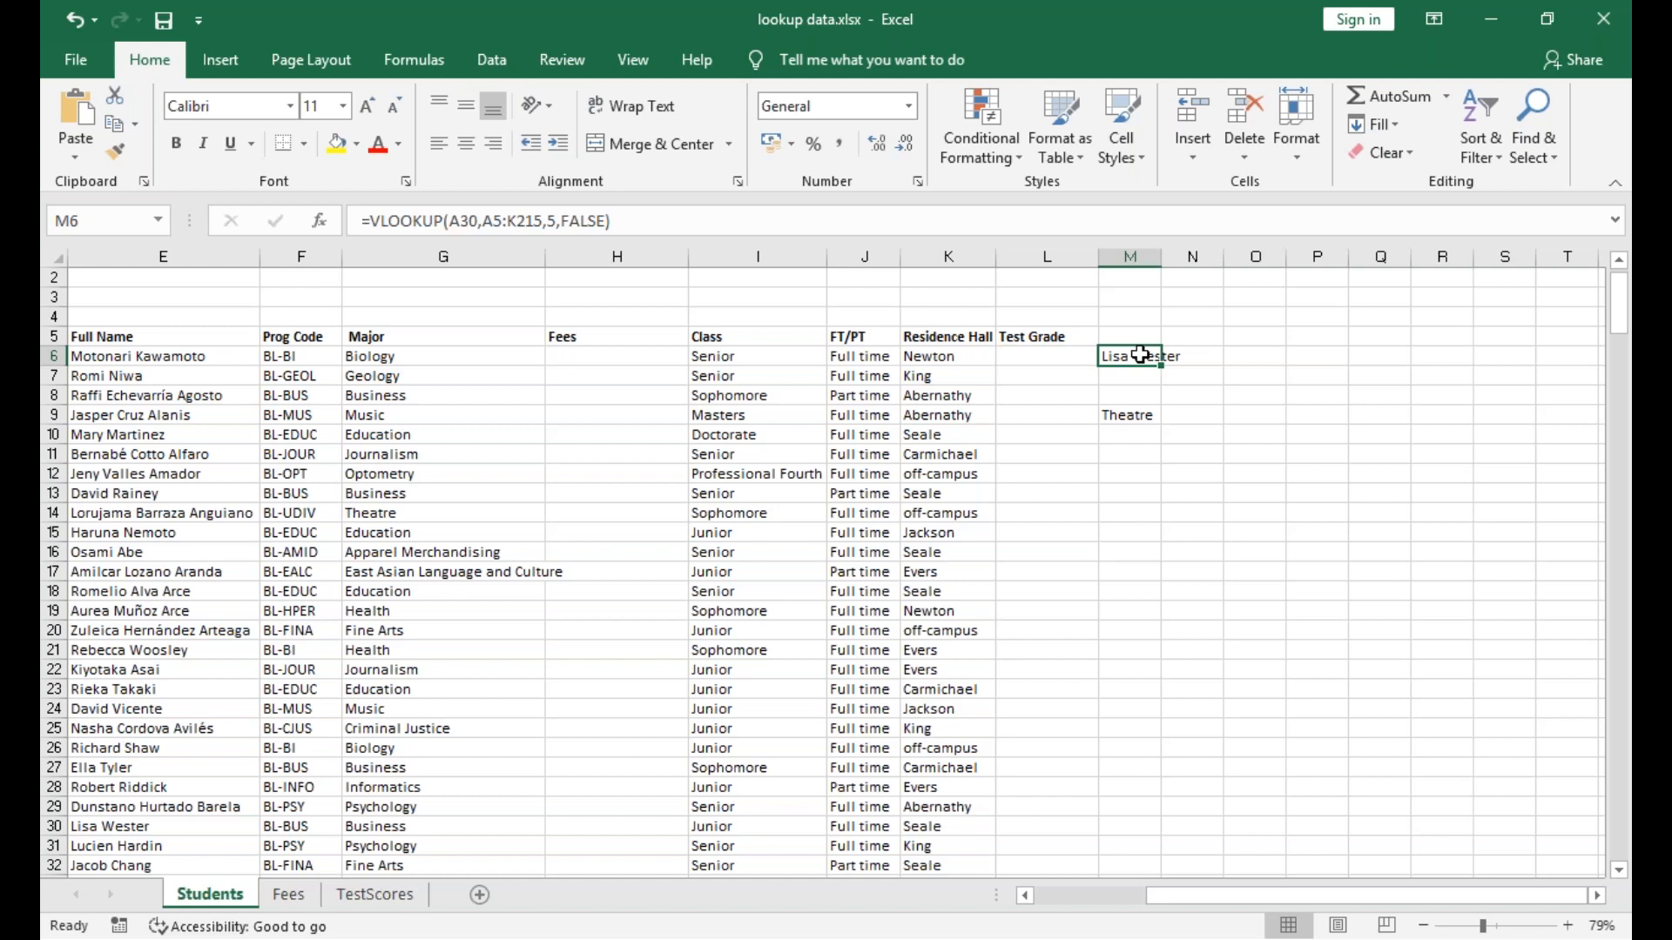
pyautogui.press('BackSpace')
pyautogui.press('Down')
pyautogui.press('Down')
pyautogui.press('Down')
pyautogui.press('BackSpace')
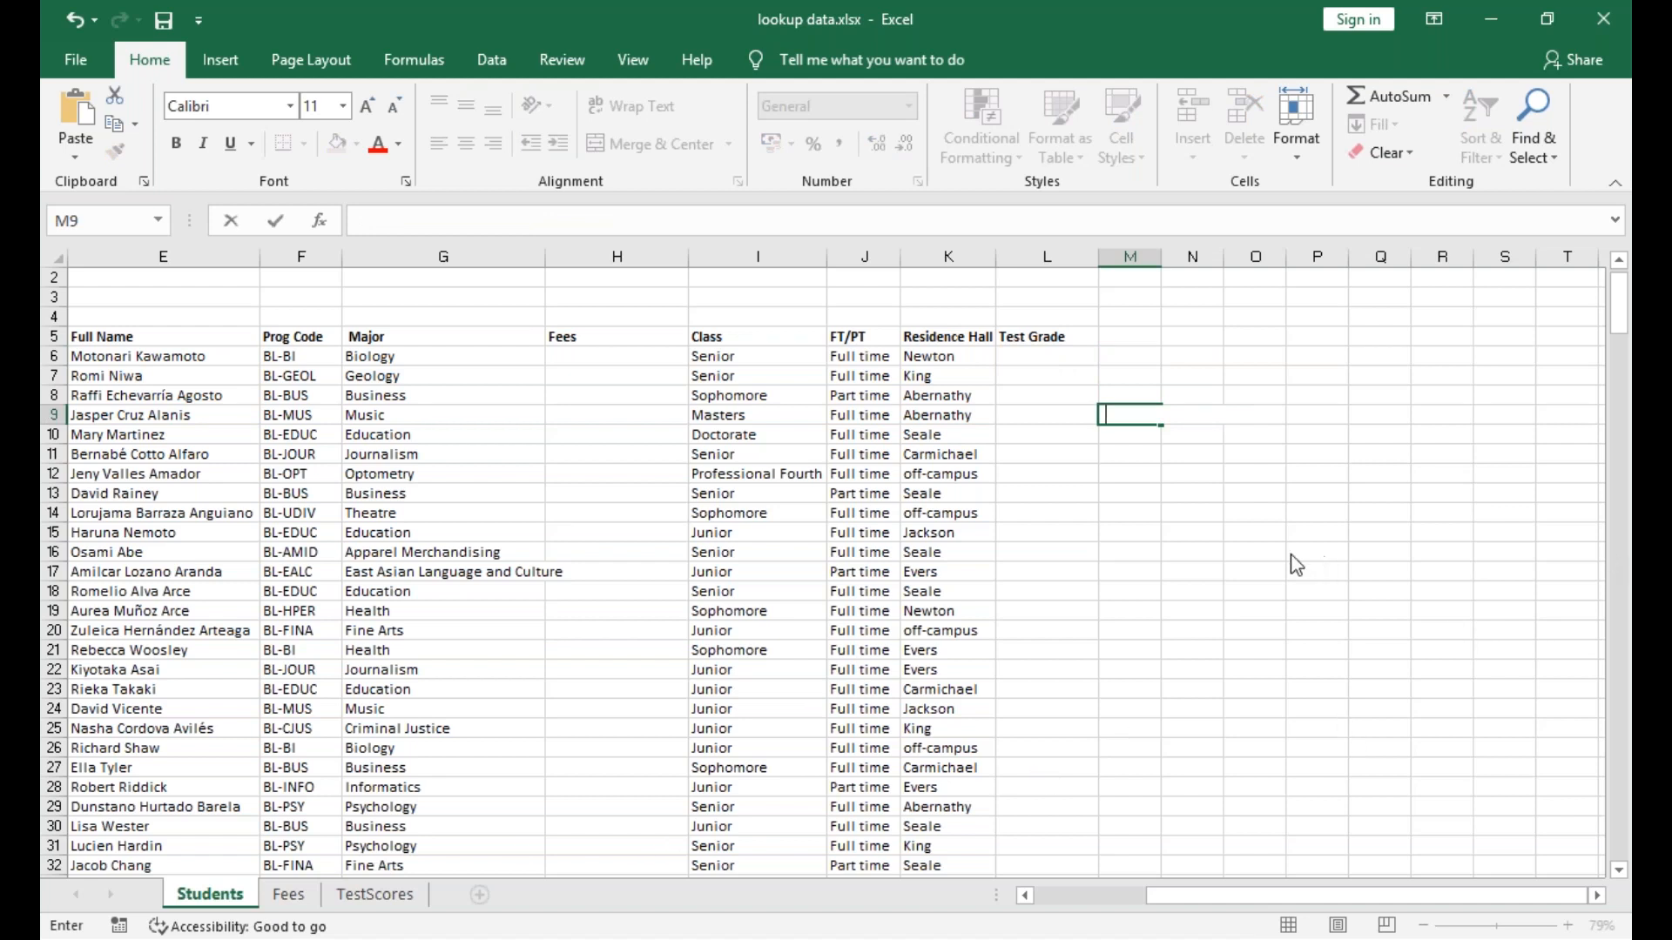
pyautogui.hotkey('alt', 'Tab')
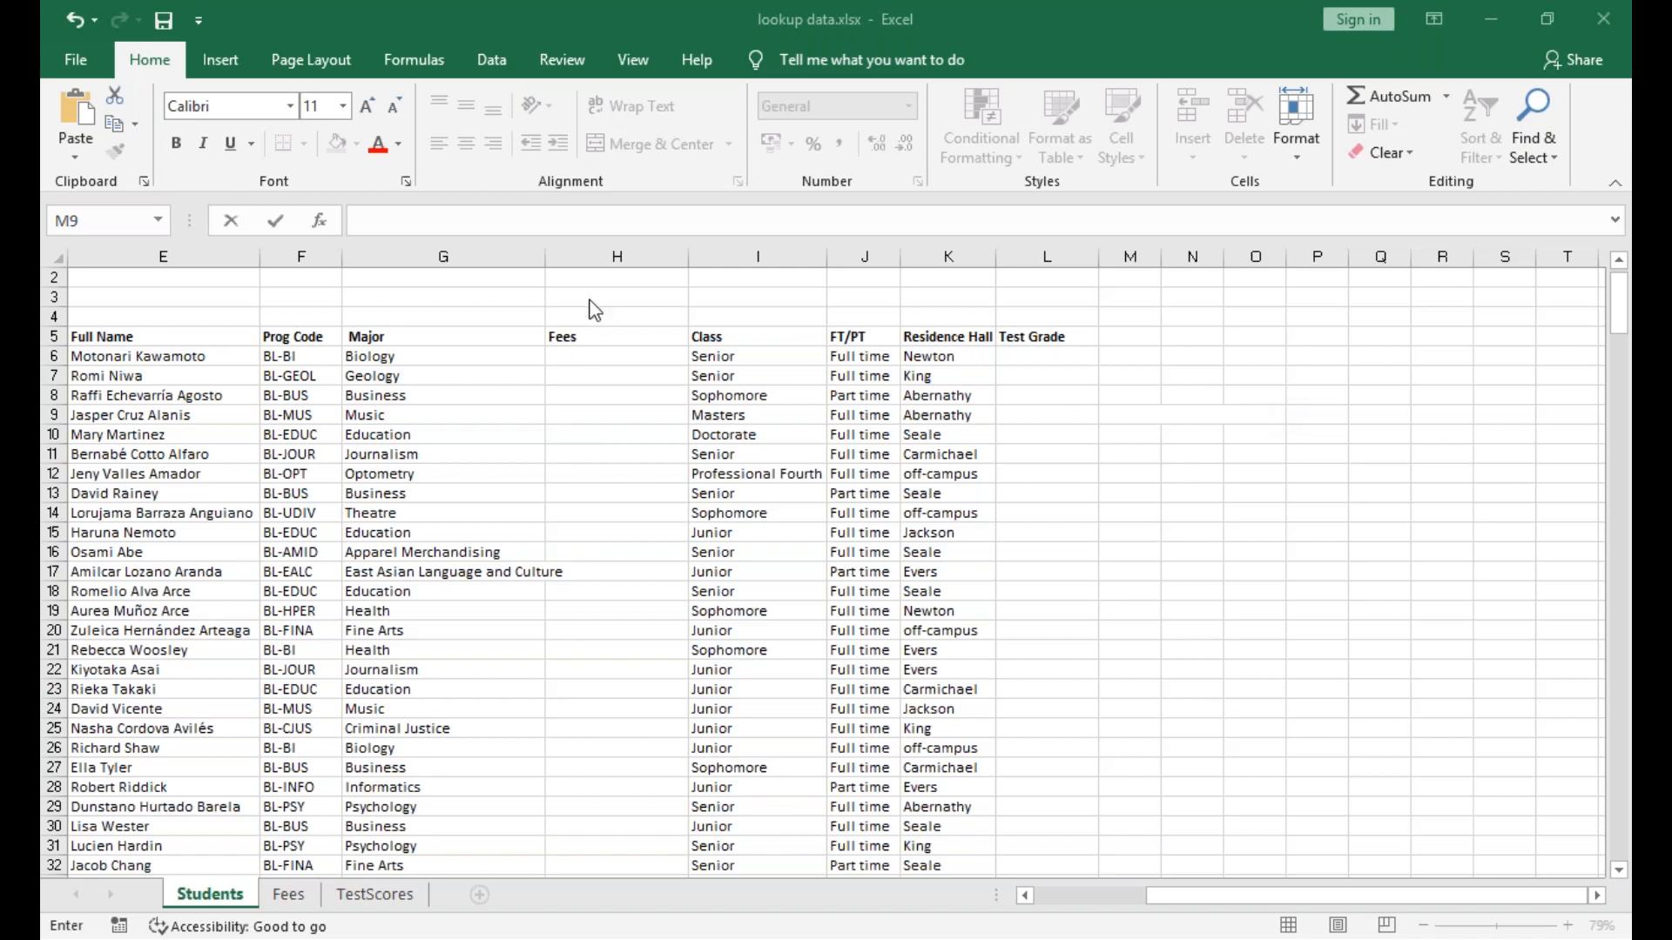
# Widen the Major column G to fit its longest entry and select the first Fees cell, H6.
pyautogui.click(531, 257)
pyautogui.doubleClick(545, 257)
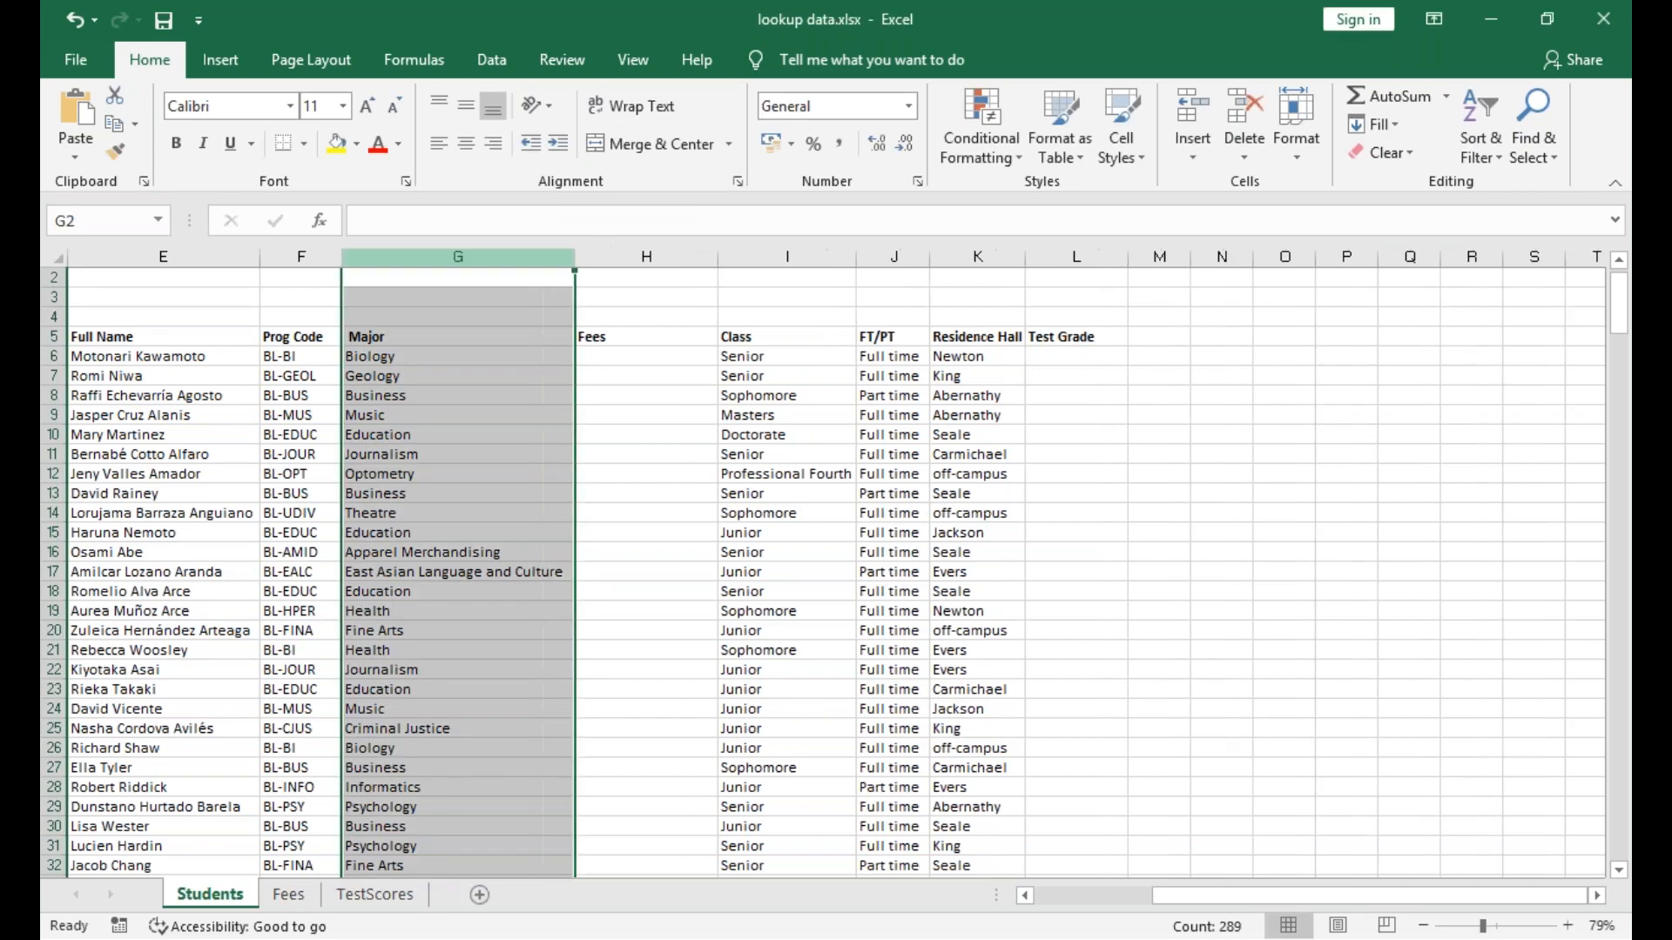
pyautogui.click(702, 362)
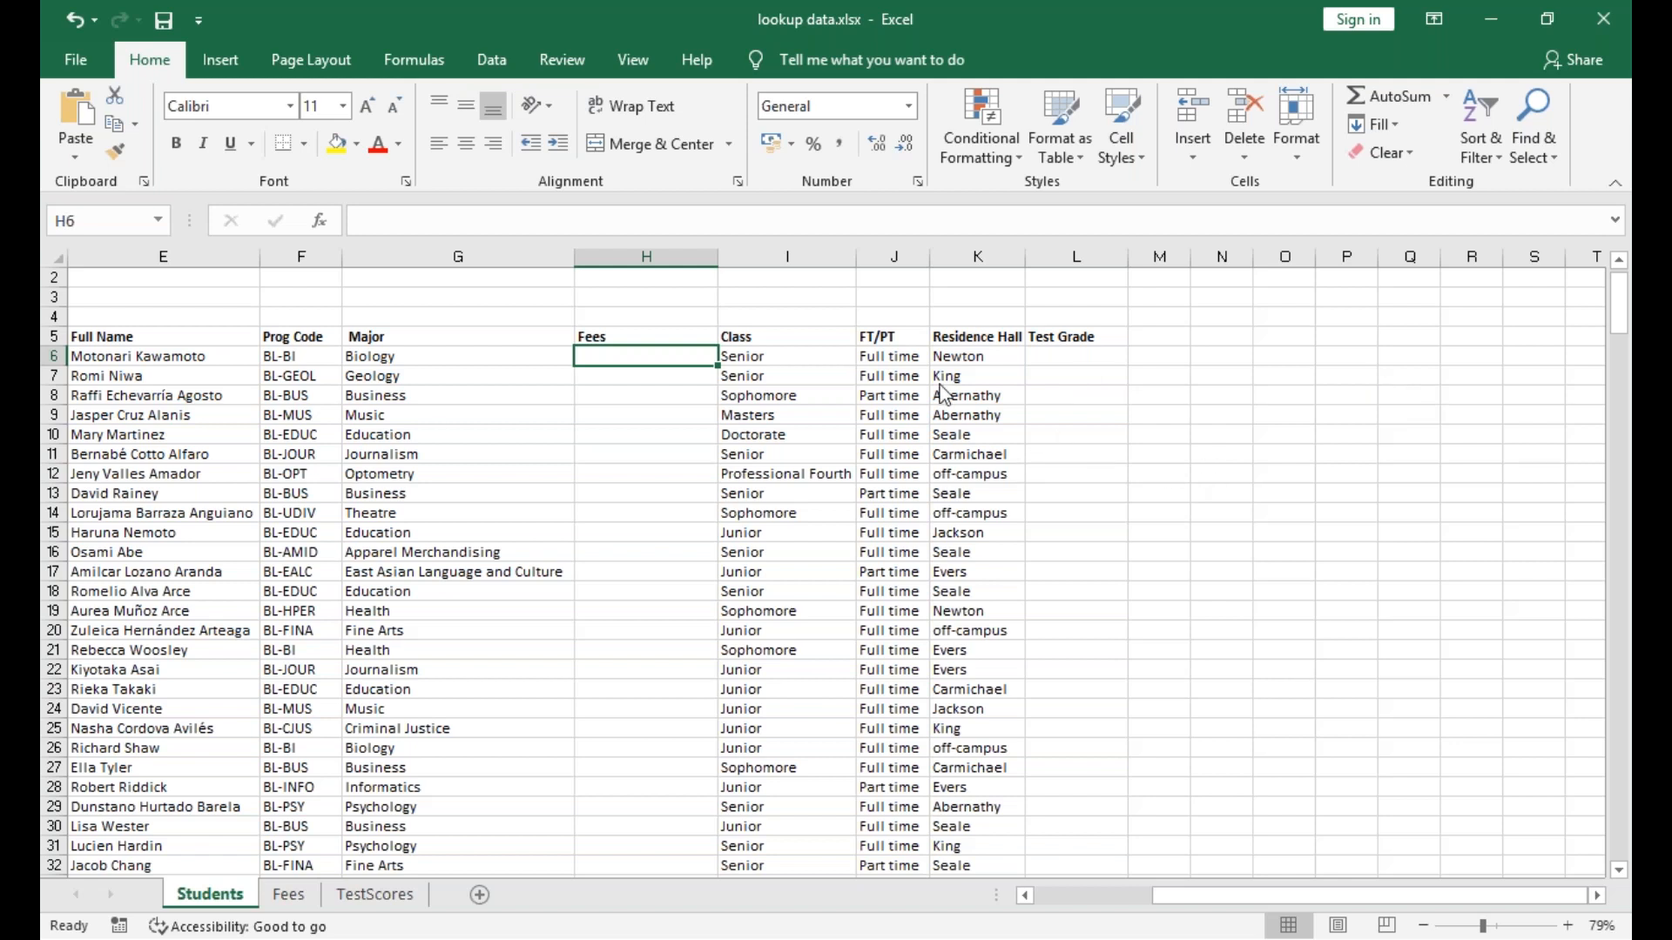
# Switch to PowerPoint and open the recent presentation Advanced Excel-Functions (2).ppt.
pyautogui.click(965, 310)
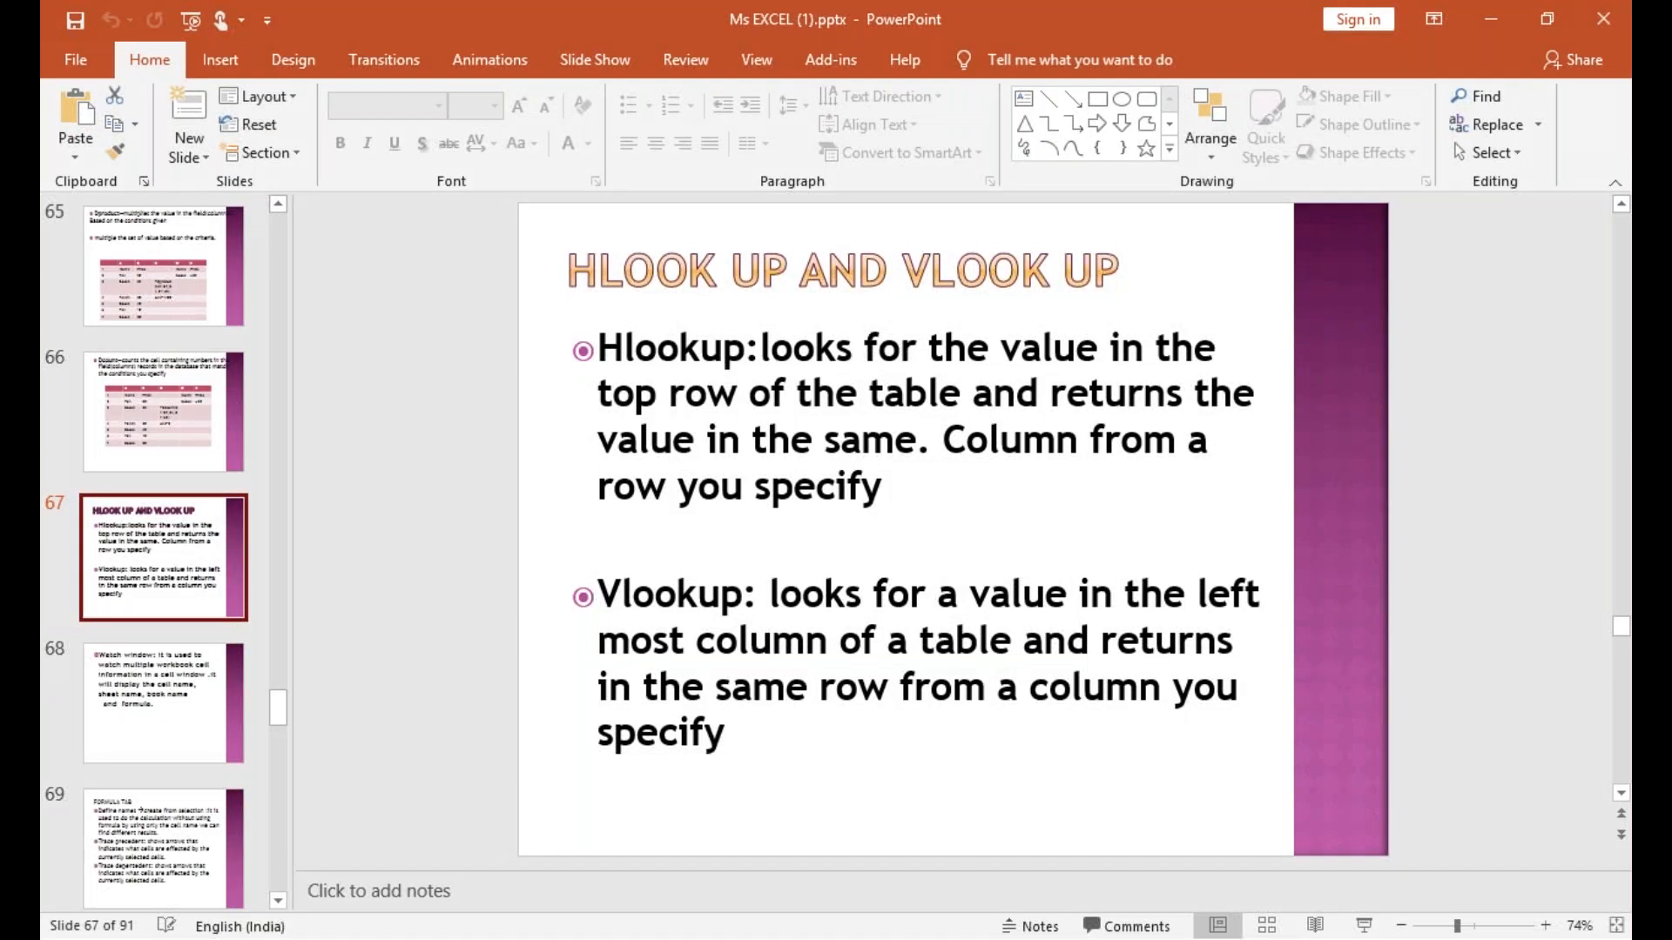
pyautogui.click(87, 57)
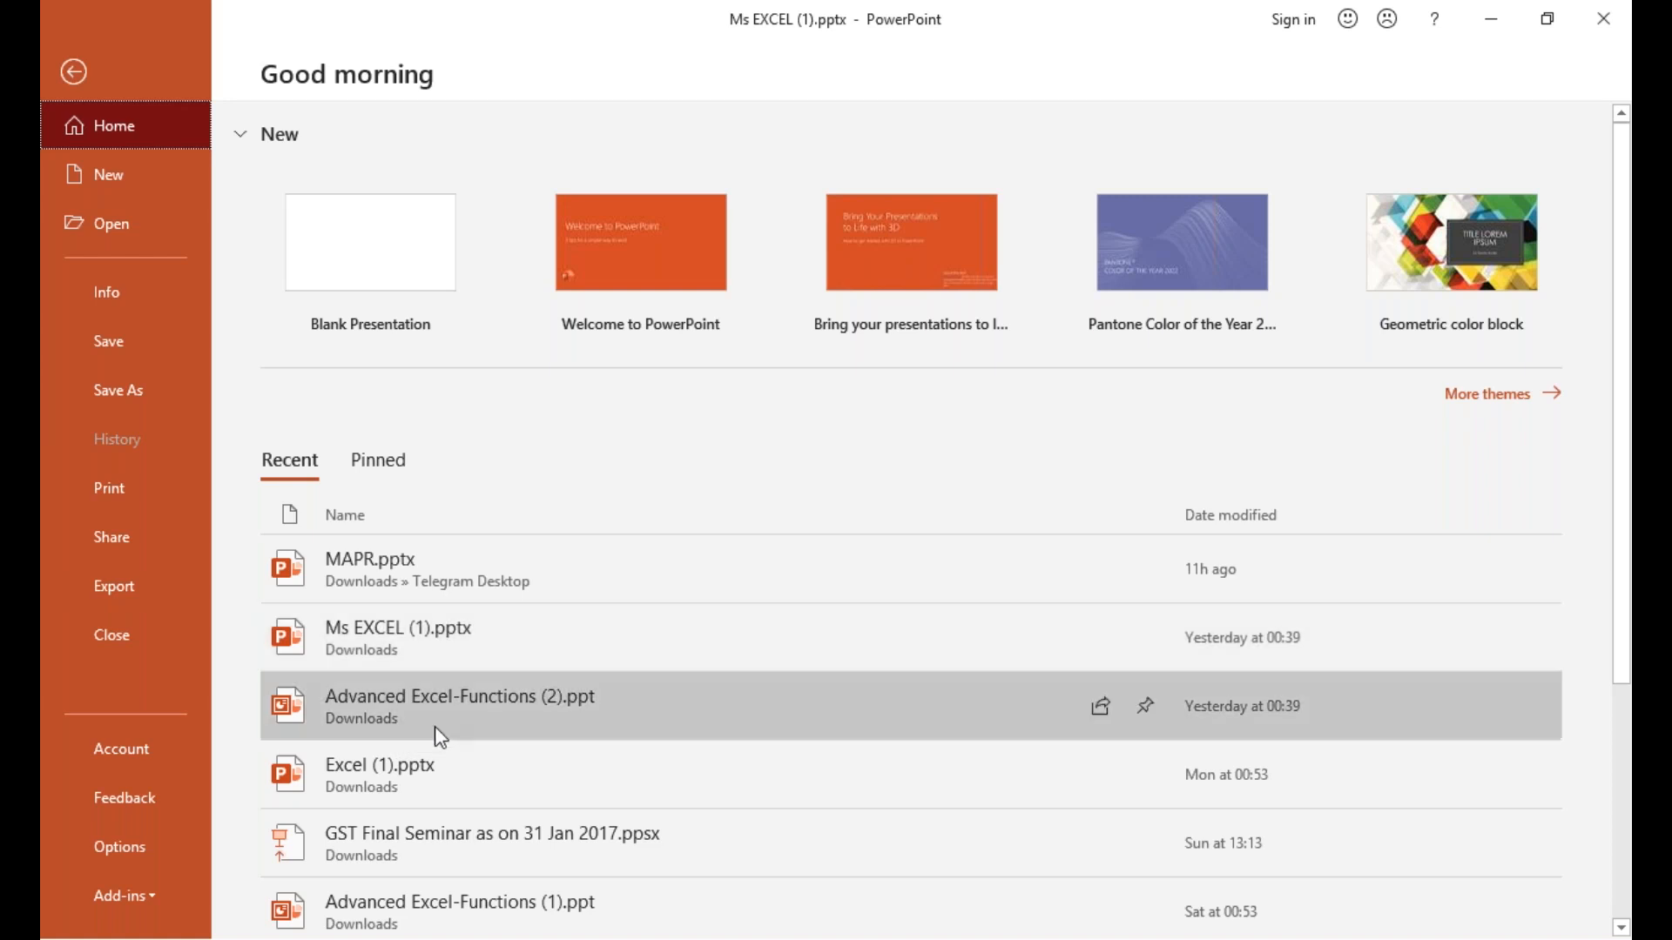
pyautogui.click(436, 729)
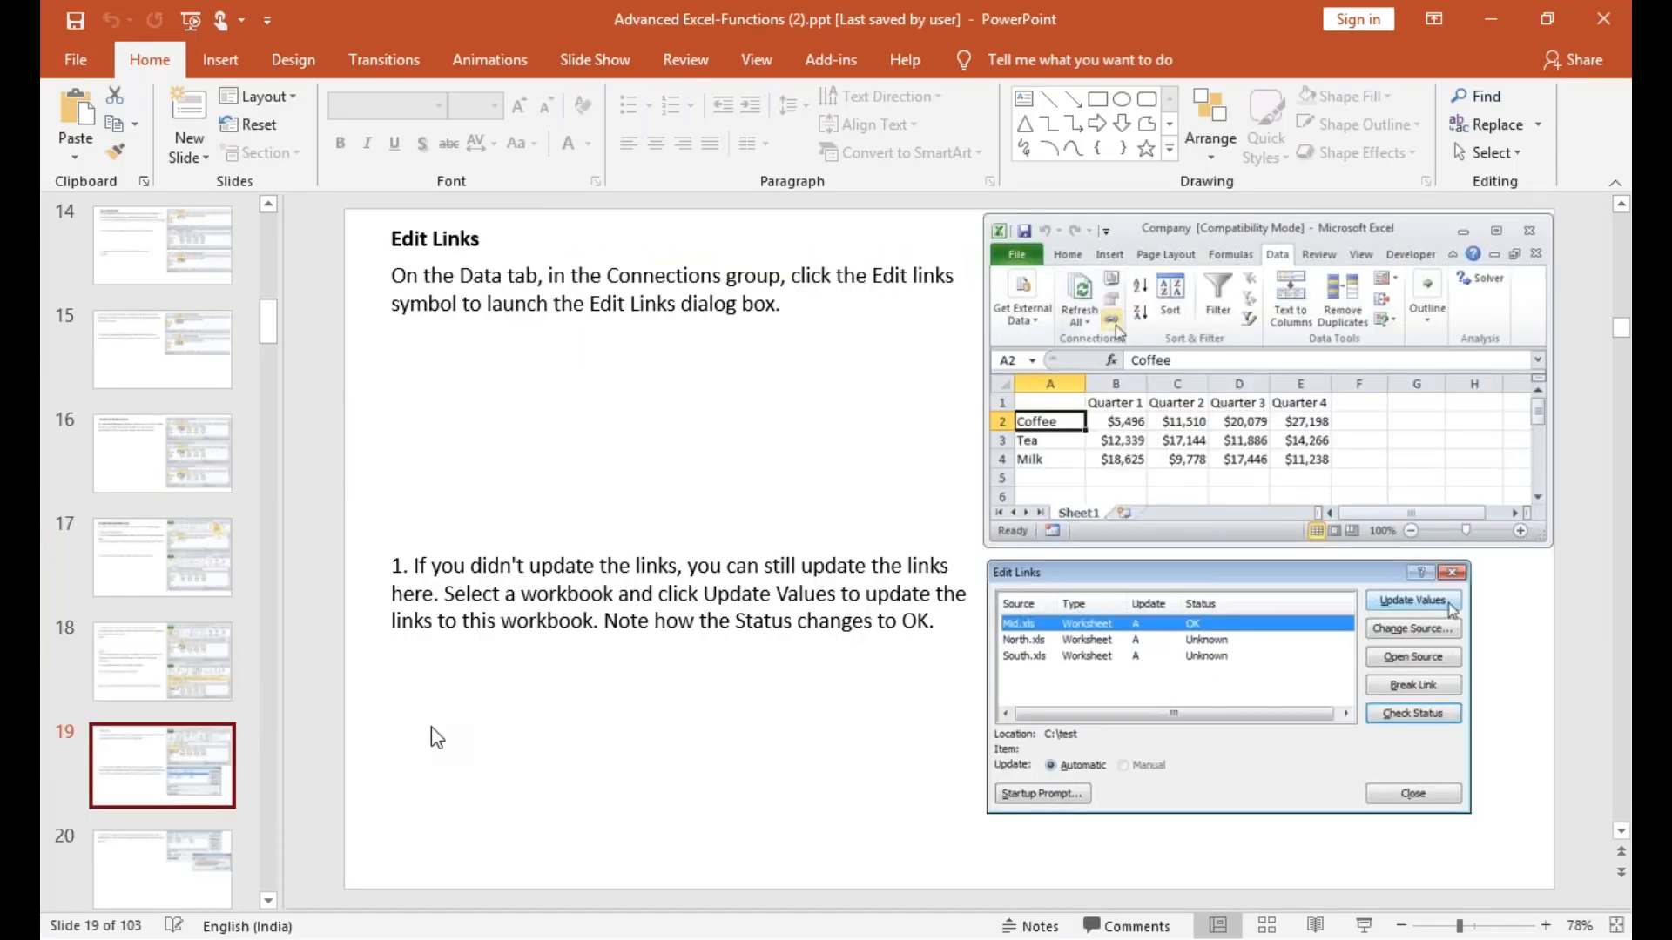
# Go back through the Advanced Excel-Functions slides to the Nested If section on slide 10.
pyautogui.press('pageup')
pyautogui.press('pageup')
pyautogui.press('pageup')
pyautogui.press('pageup')
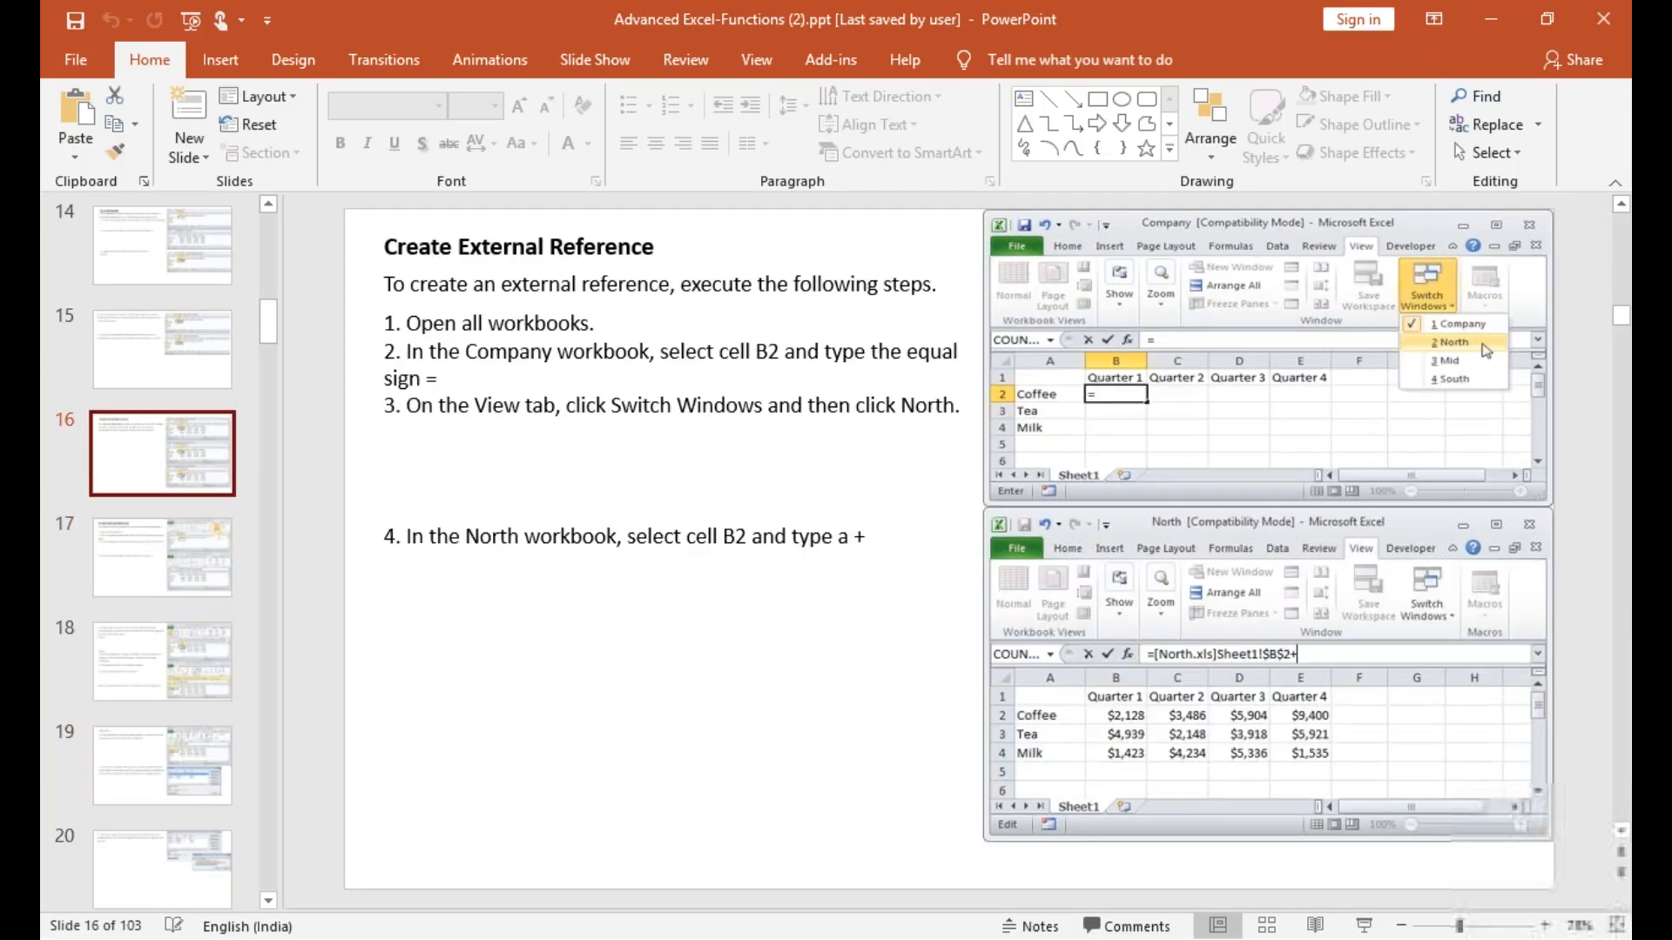
pyautogui.press('pageup')
pyautogui.press('pageup')
pyautogui.press('pageup')
pyautogui.press('pageup')
pyautogui.press('pageup')
pyautogui.press('pageup')
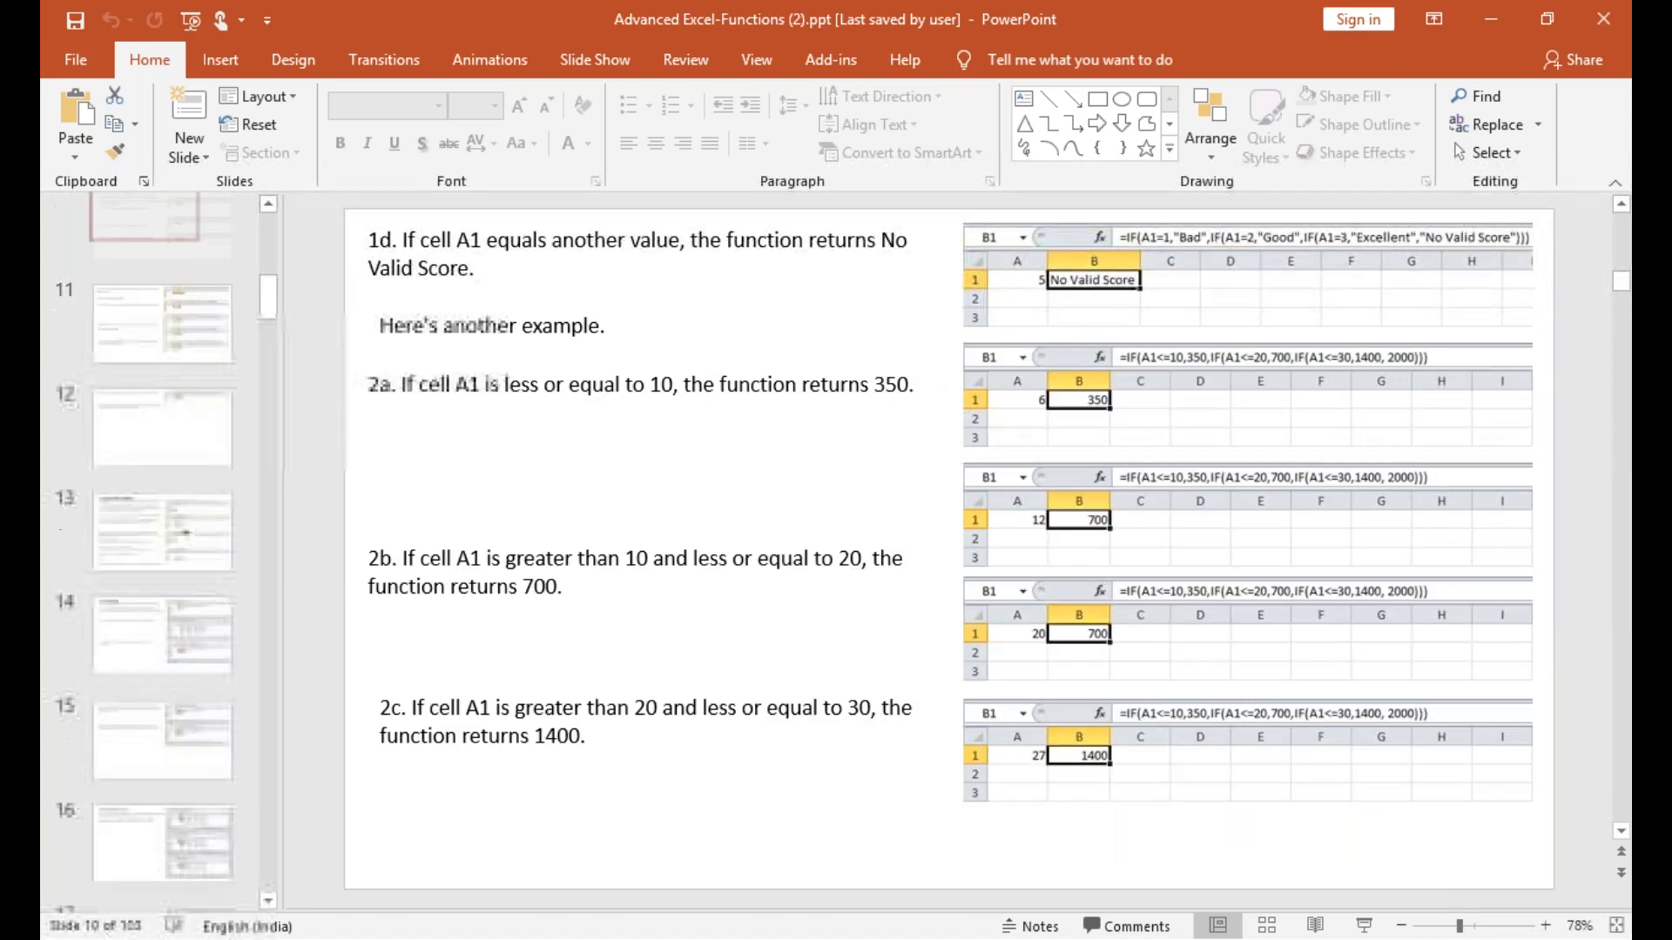
# Review slides 10 to 15, covering the nested IF examples and the 3D-reference argument for SUM.
pyautogui.press('pagedown')
pyautogui.press('pagedown')
pyautogui.press('pagedown')
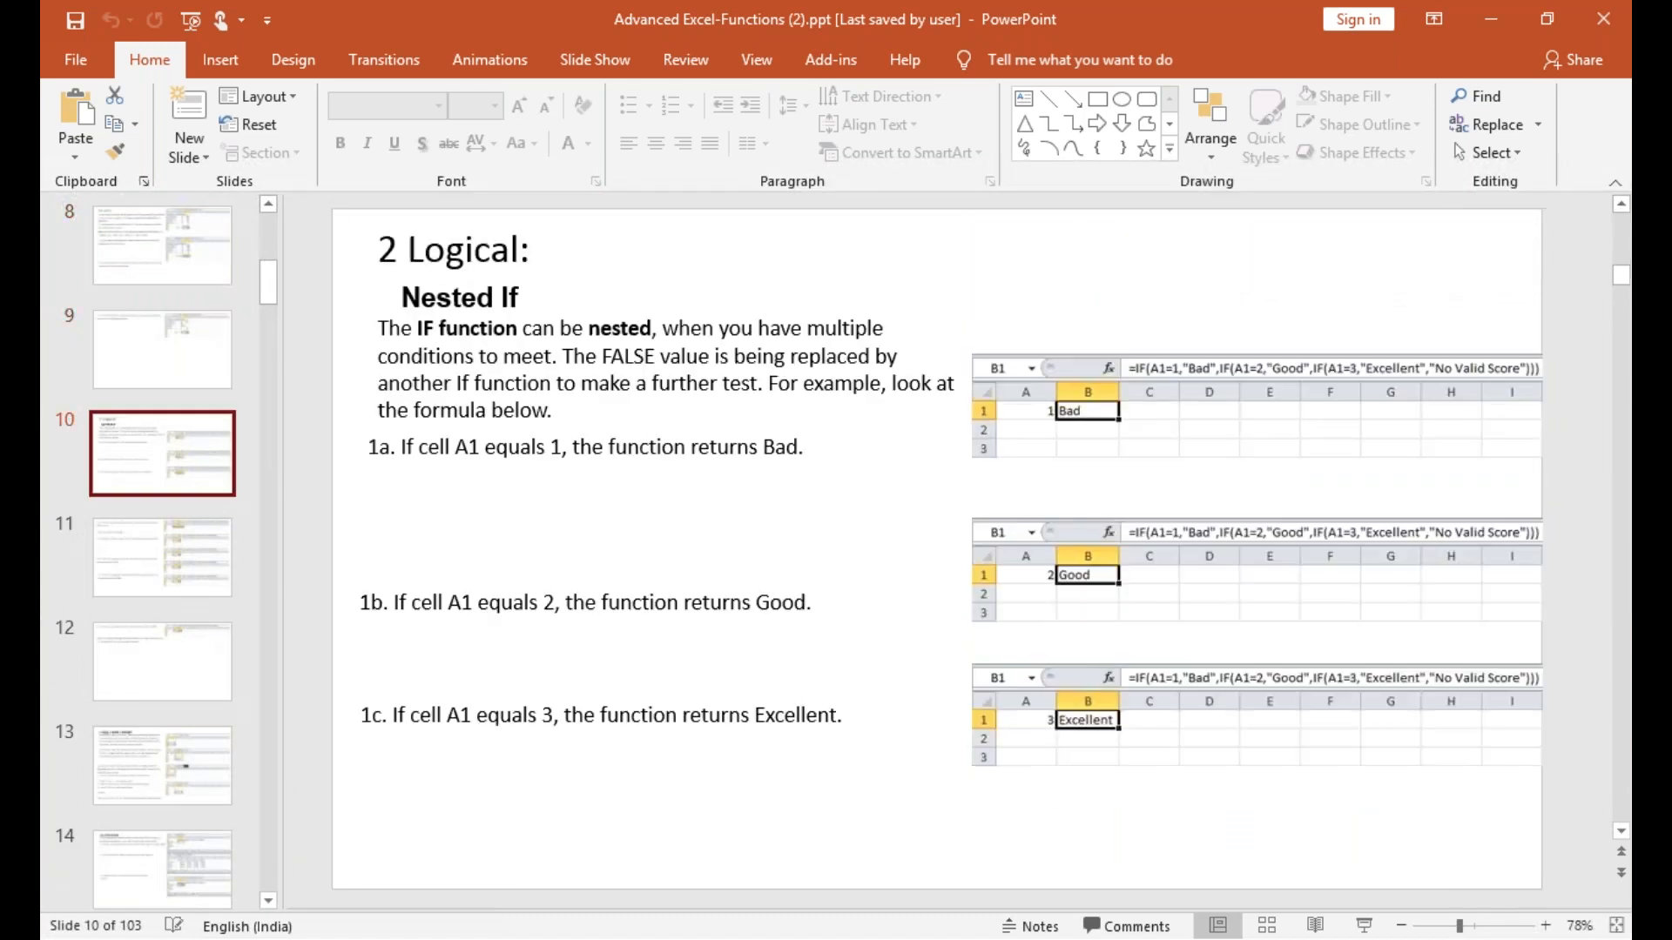
pyautogui.press('pagedown')
pyautogui.press('pagedown')
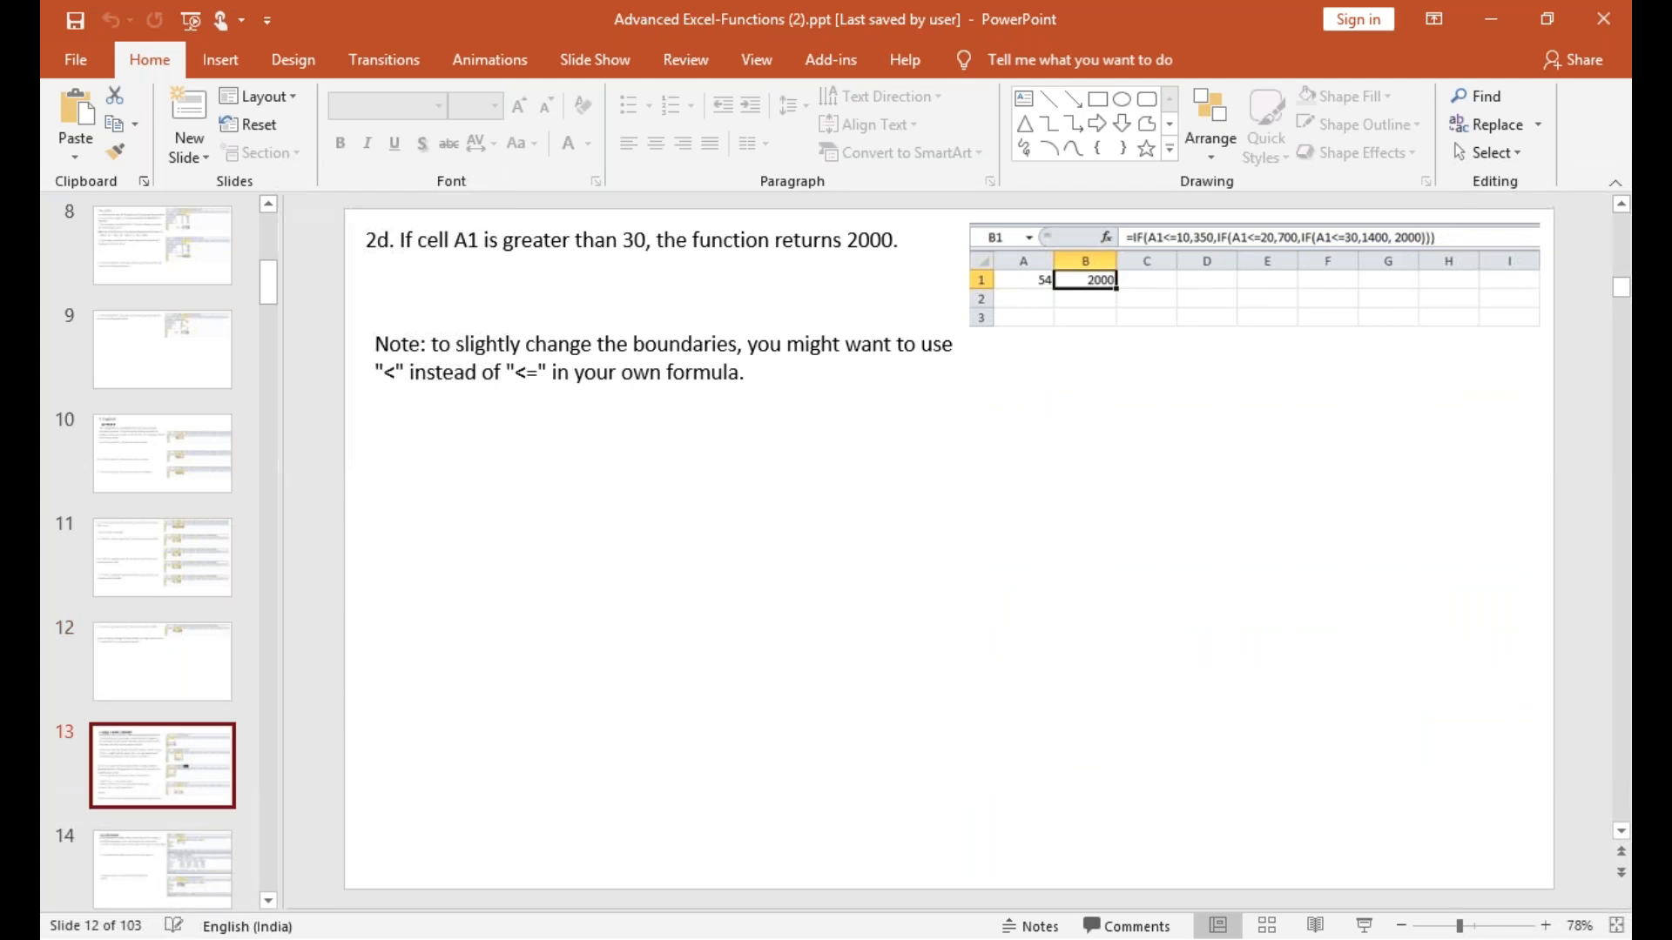
pyautogui.press('pagedown')
pyautogui.press('pagedown')
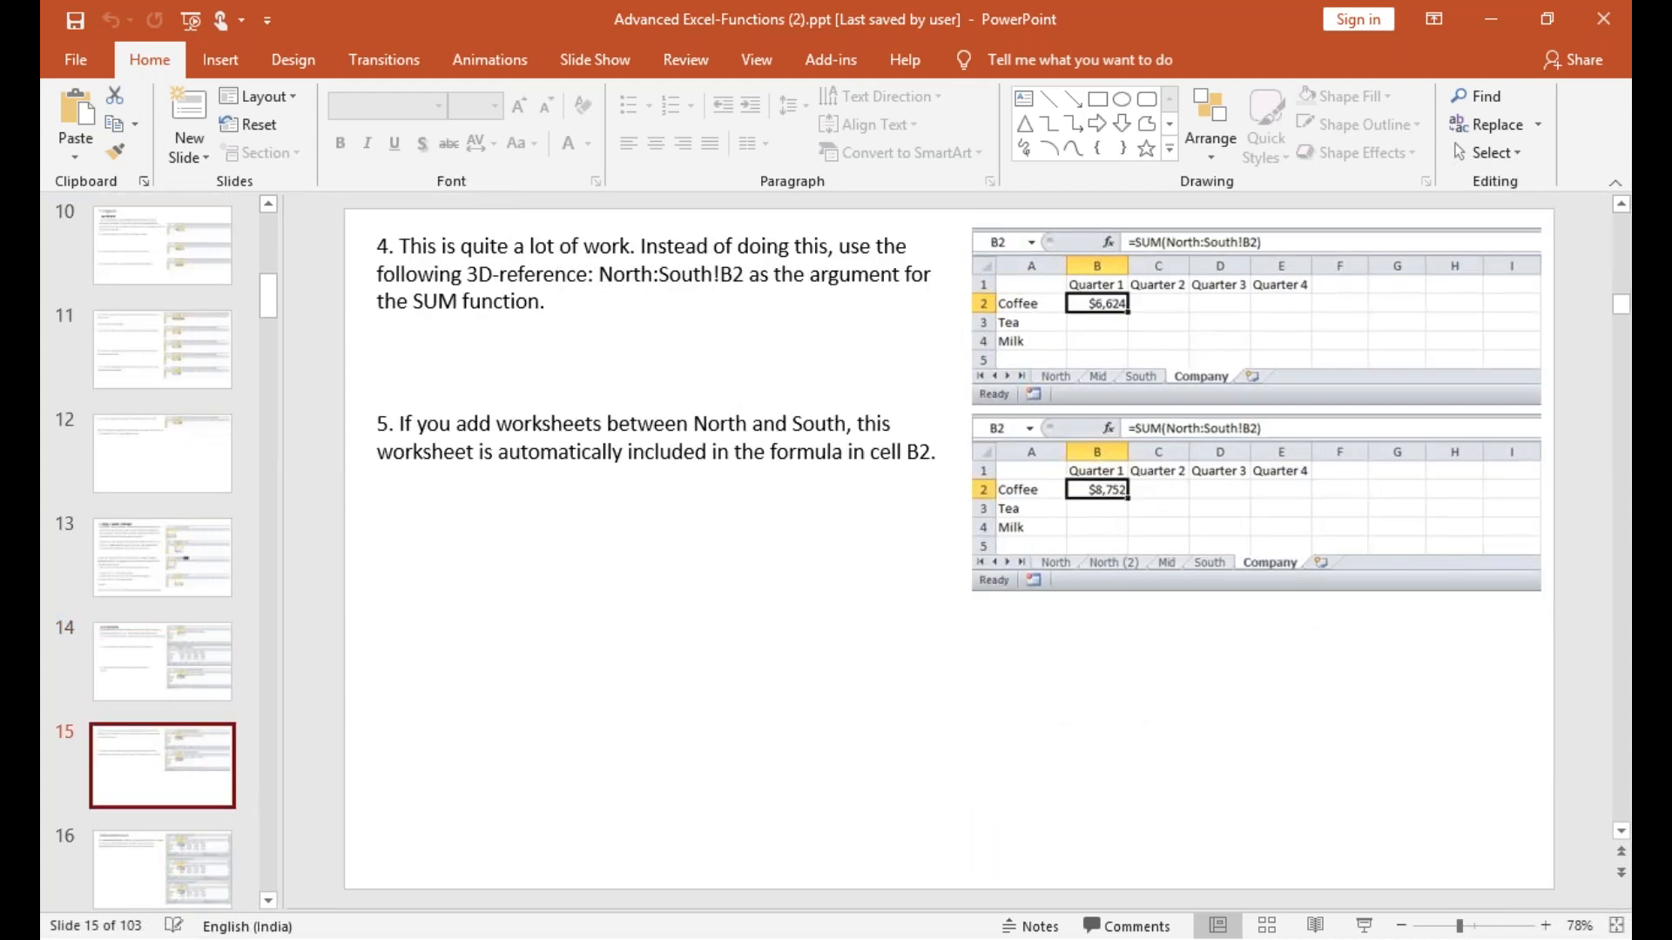
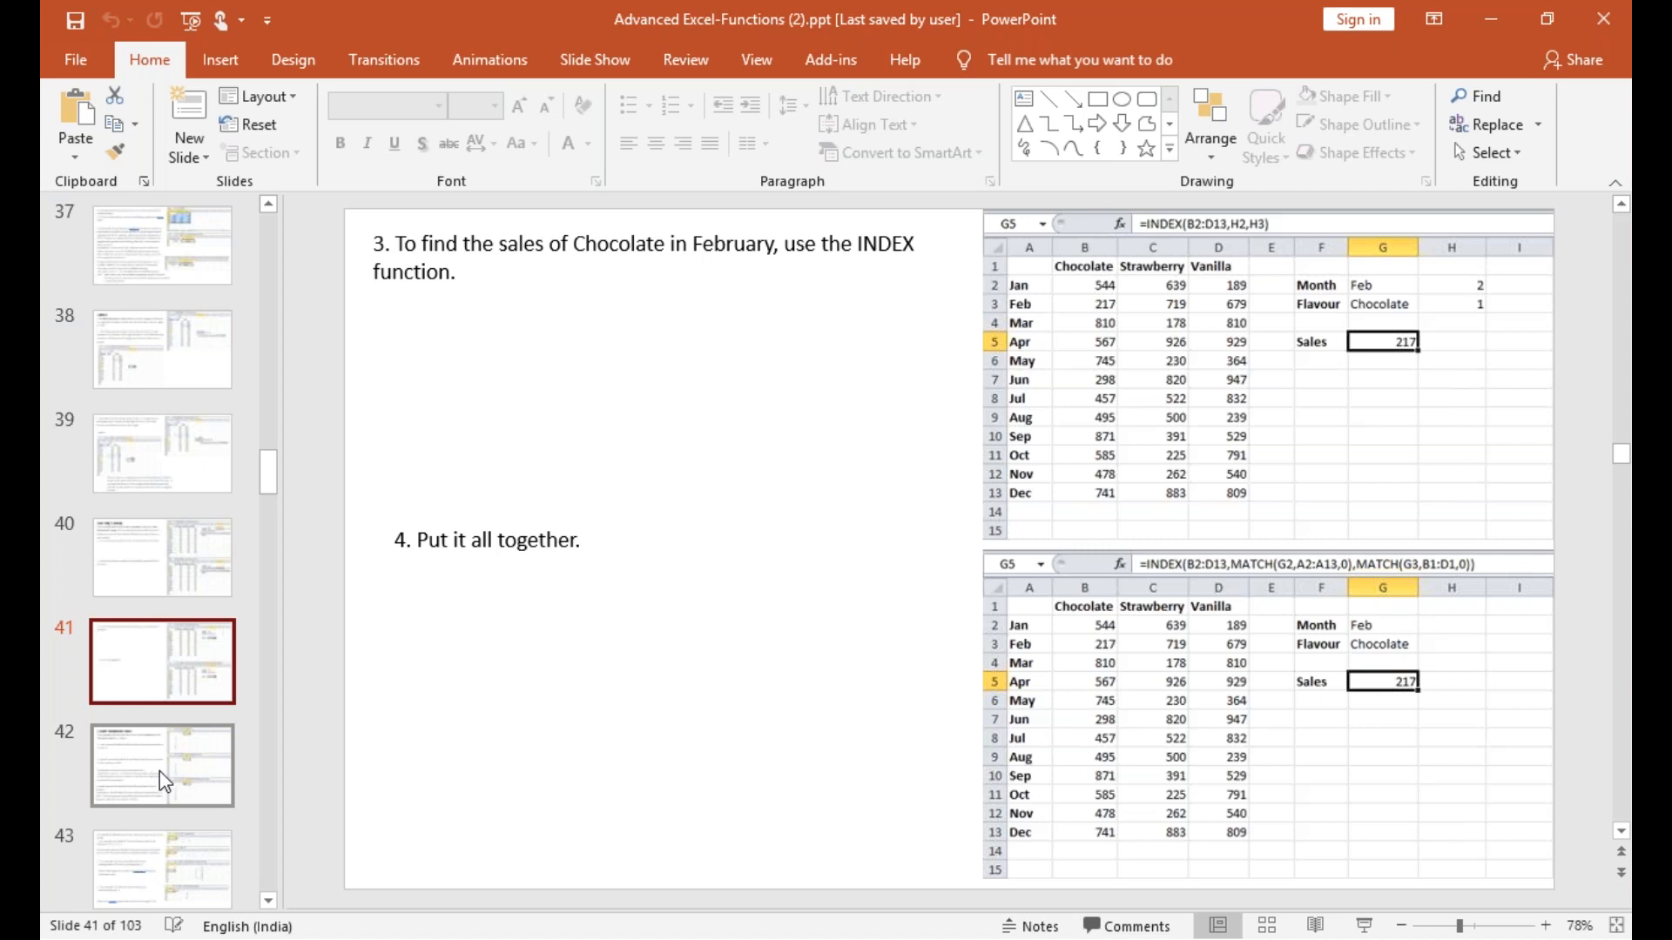
# Review the slides from Locate Maximum Value on slide 42 through INDIRECT, annuity and loan amortization to Depreciation.
pyautogui.click(160, 771)
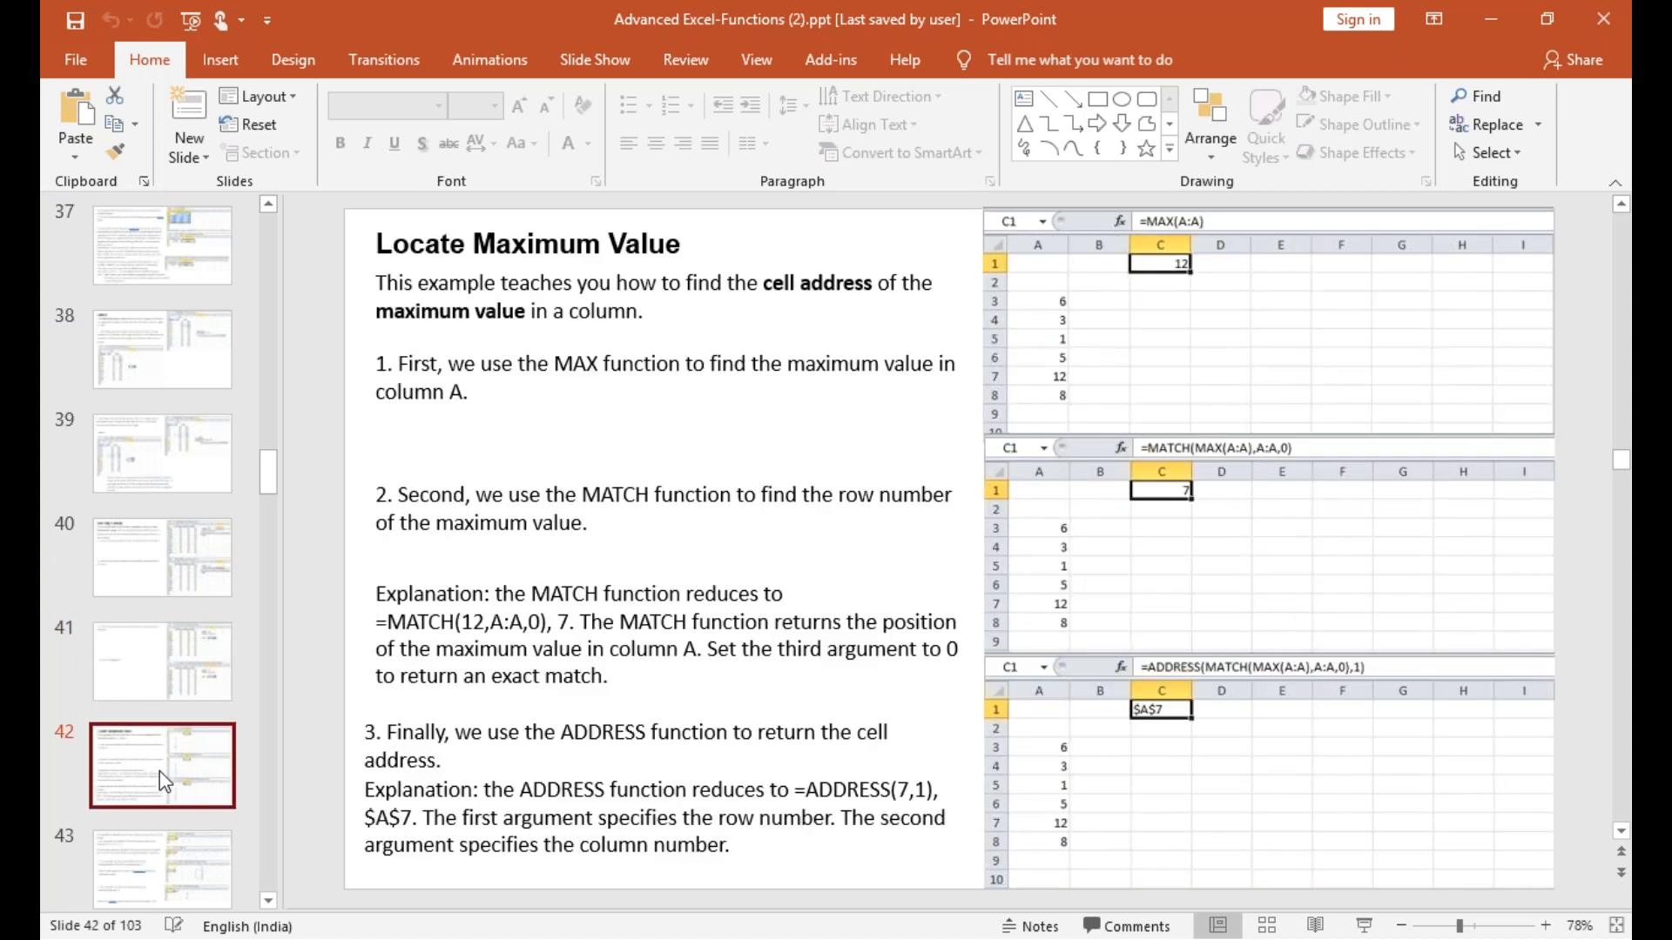
pyautogui.press('Down')
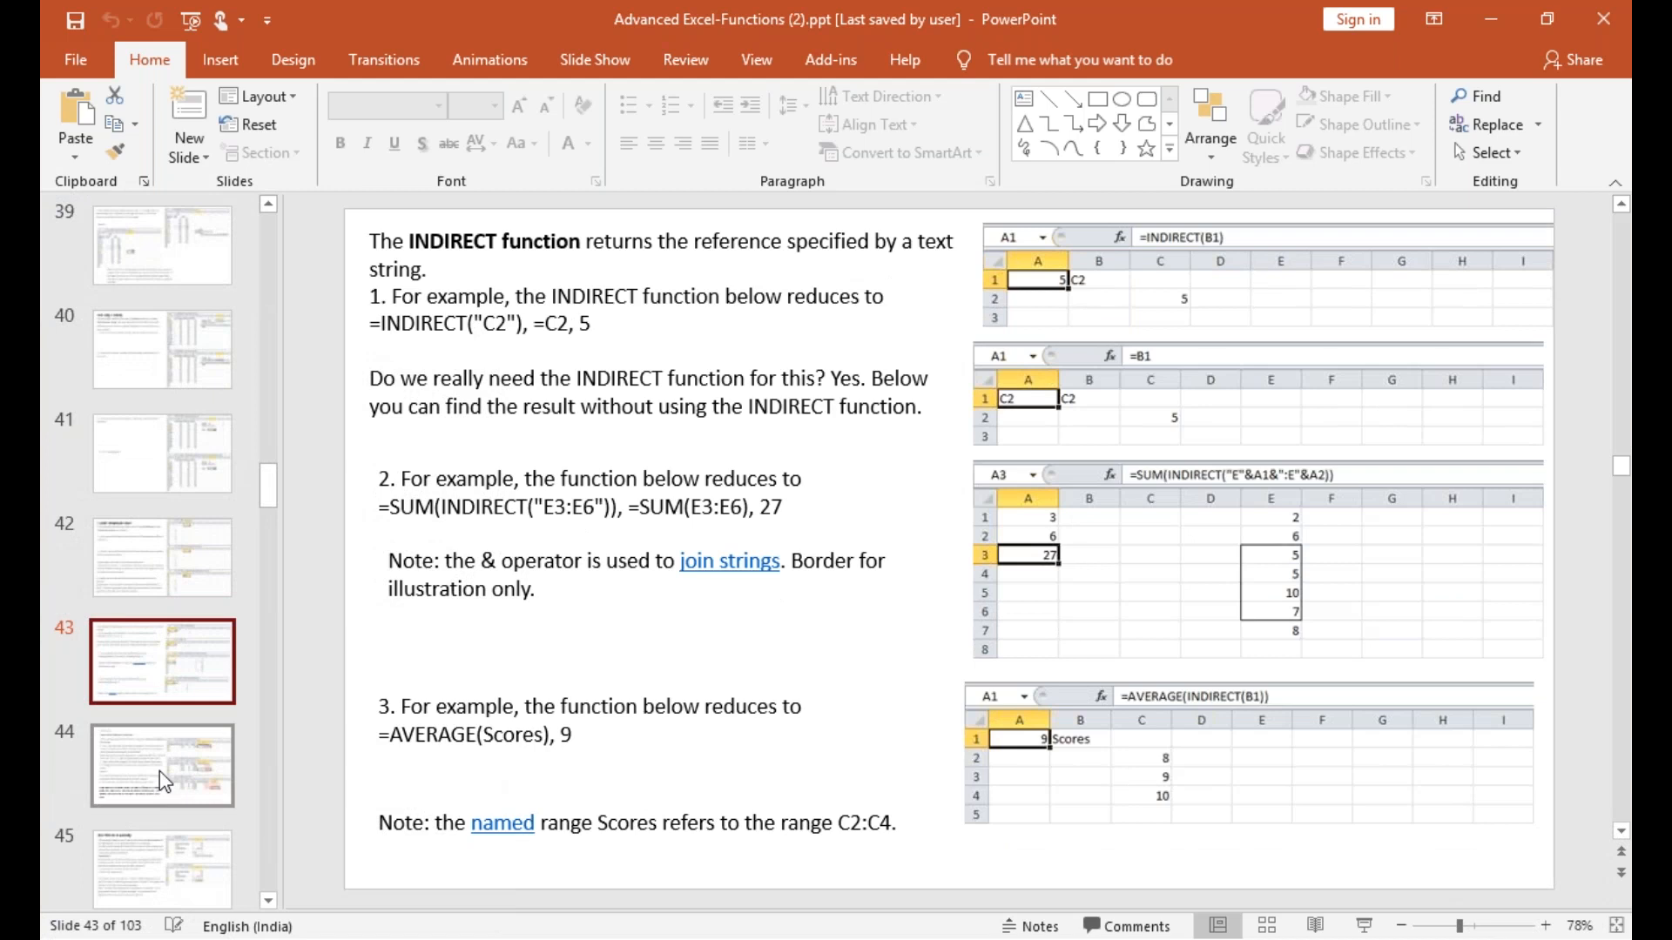
pyautogui.press('Down')
pyautogui.press('Down')
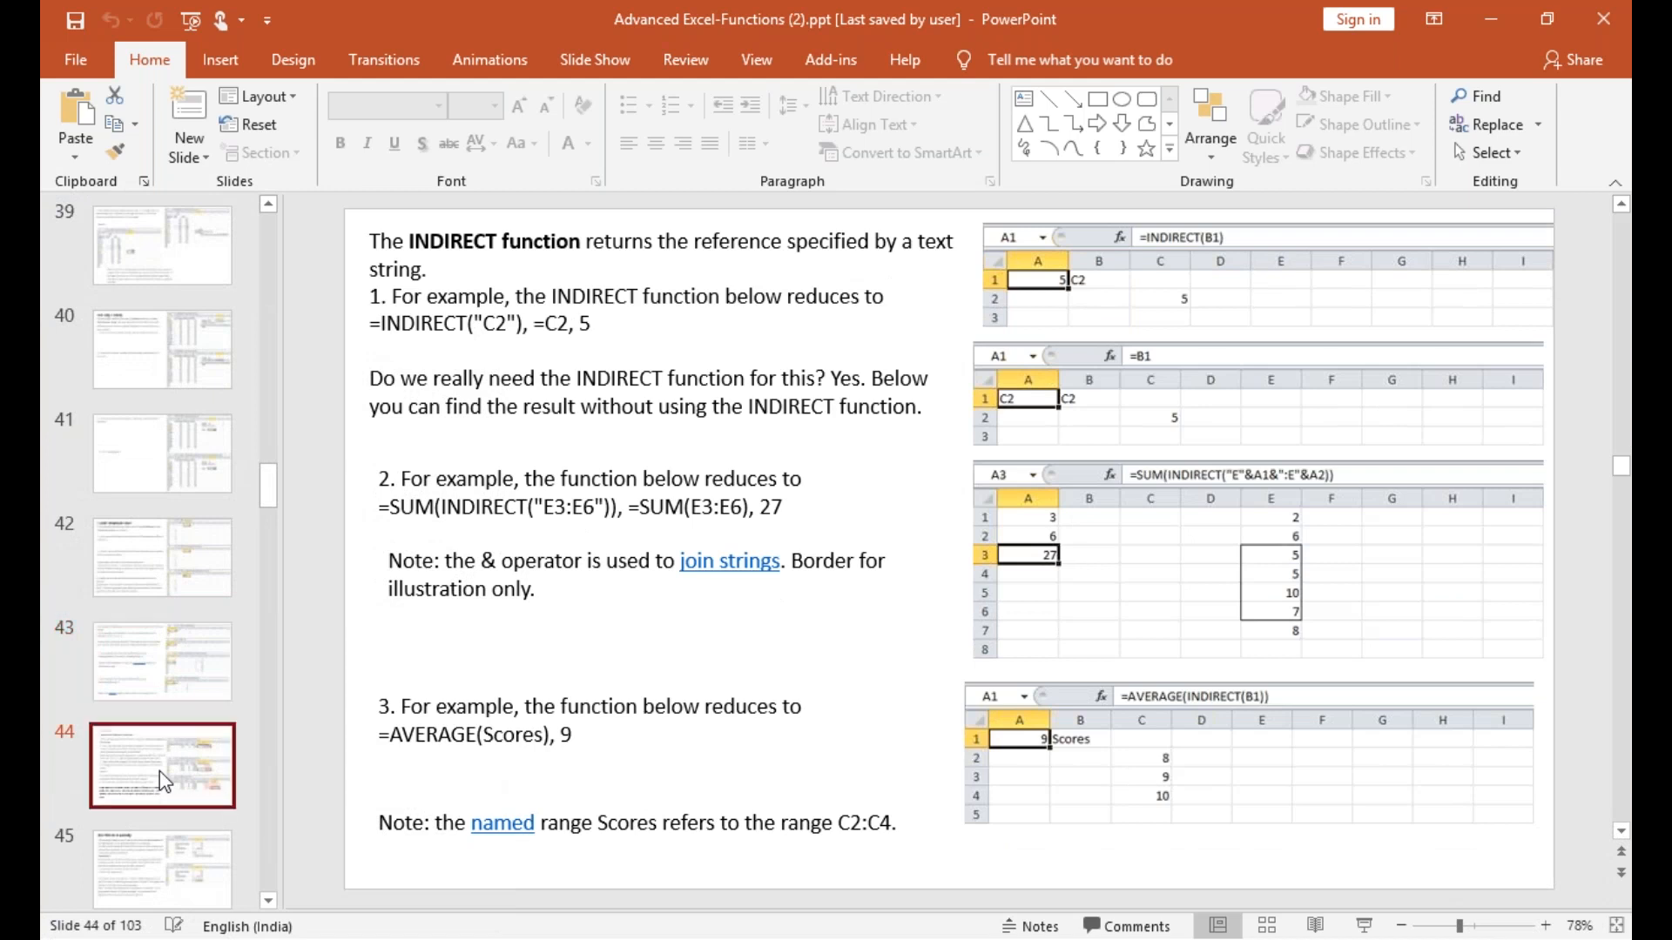
pyautogui.press('Down')
pyautogui.press('Down')
pyautogui.press('Down')
pyautogui.press('Down')
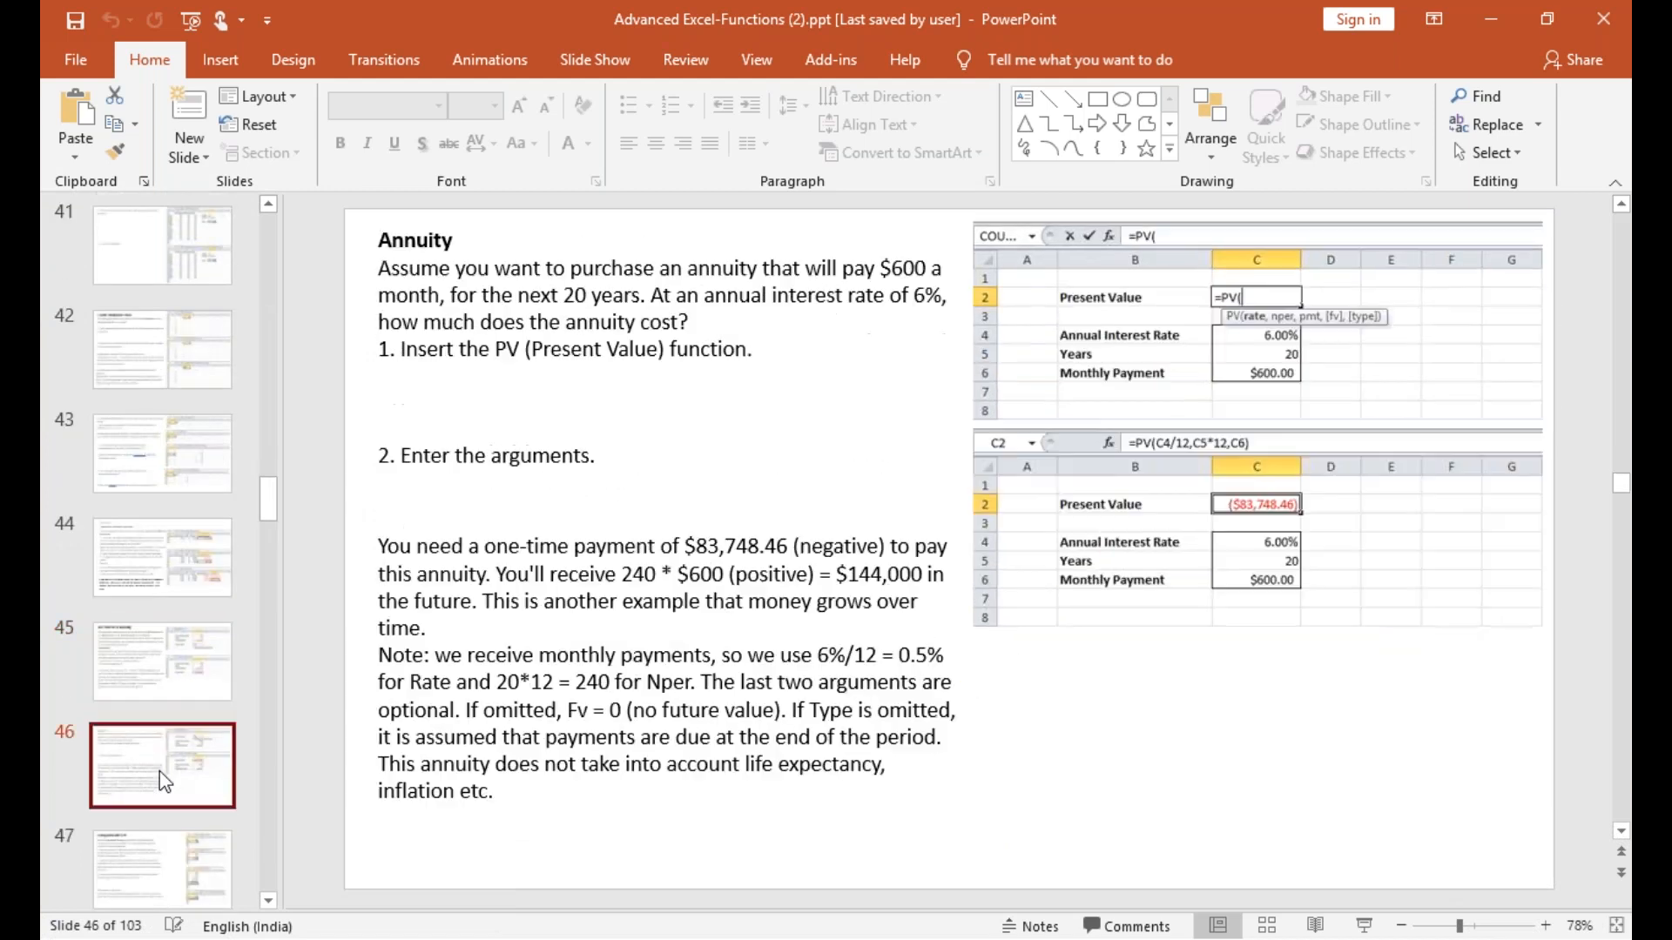
pyautogui.press('Down')
pyautogui.press('Down')
pyautogui.press('Down')
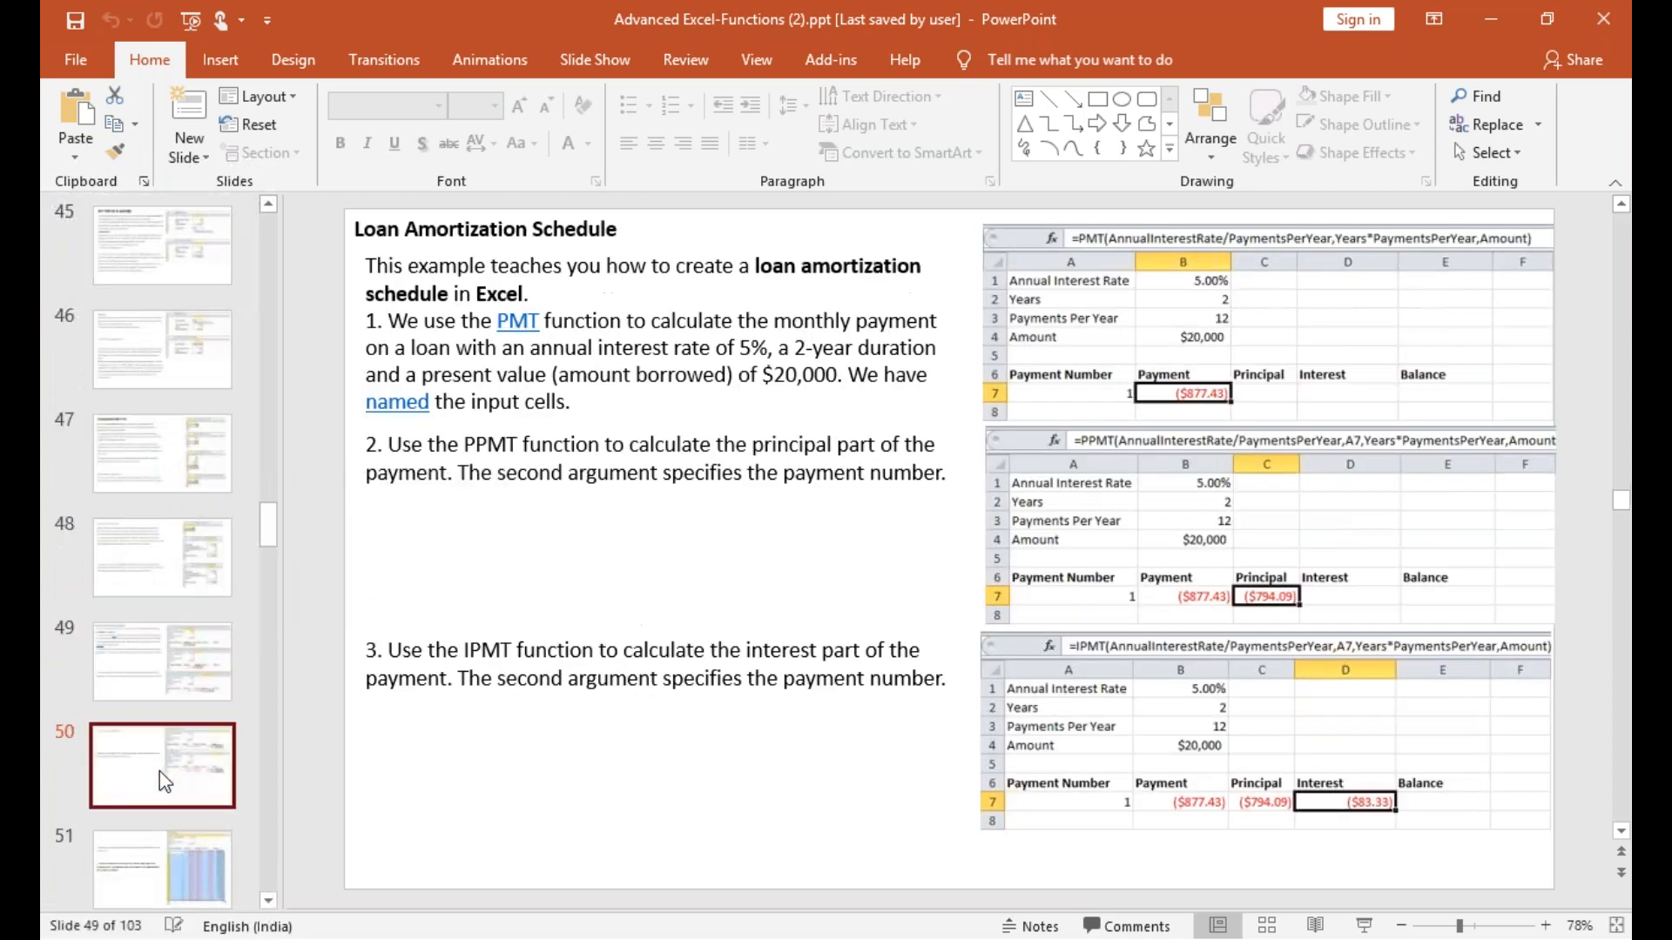
pyautogui.press('Down')
pyautogui.press('Down')
pyautogui.press('Down')
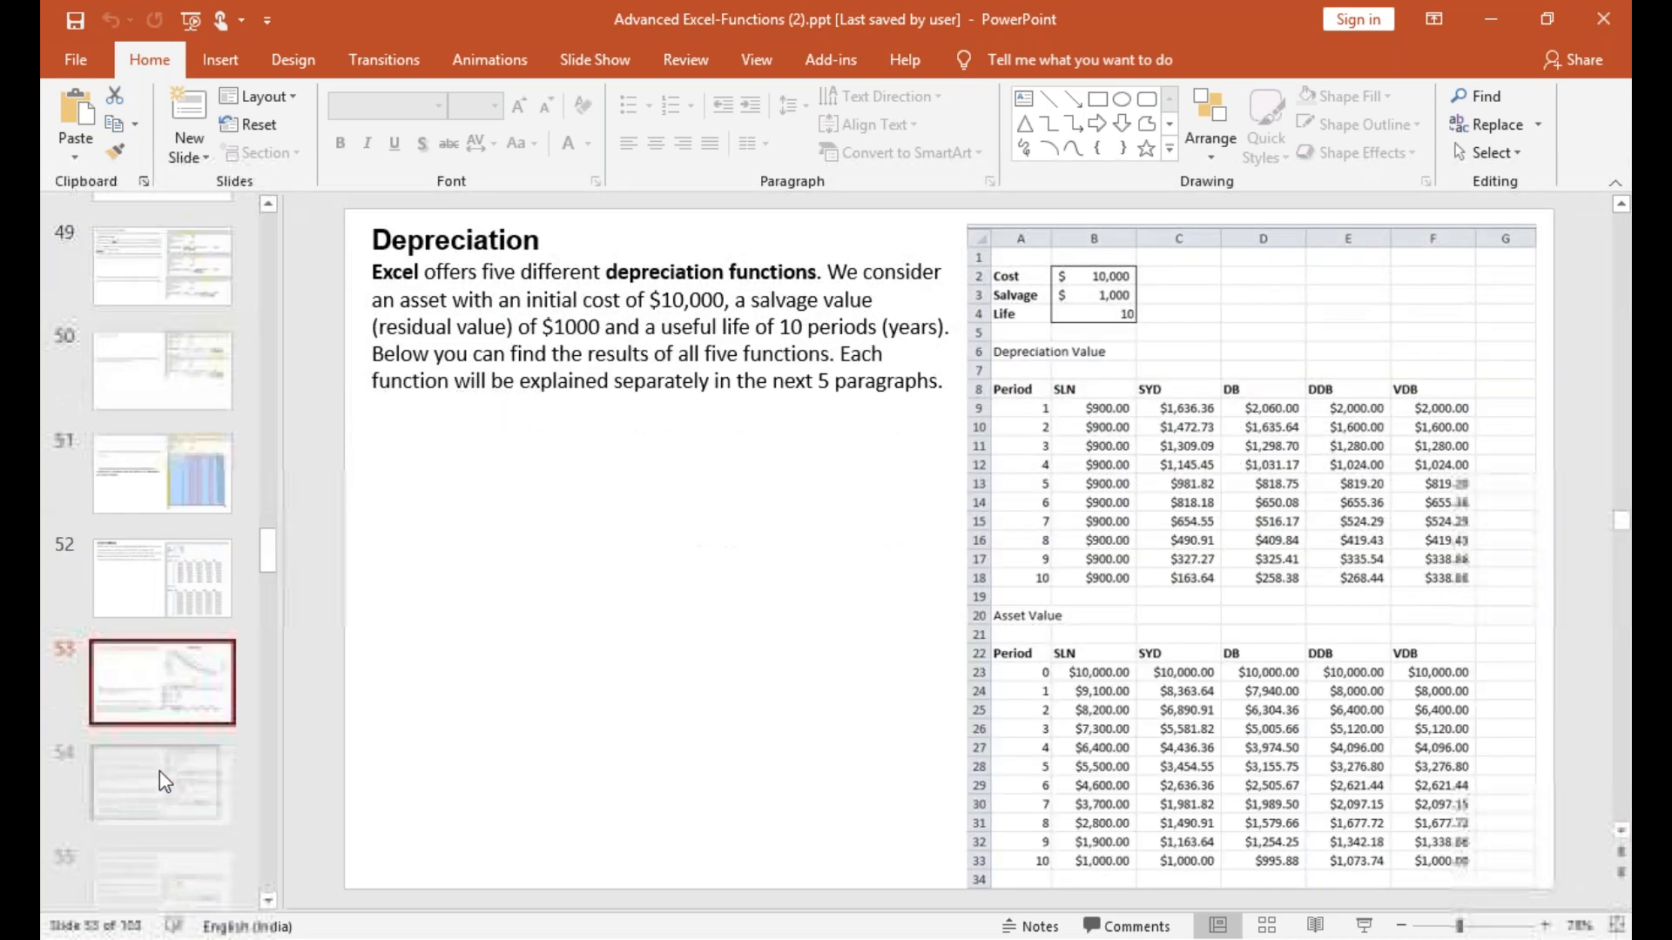
# Go back through the financial function slides to the Offset function slide, number 38.
pyautogui.press('Up')
pyautogui.press('Up')
pyautogui.press('Up')
pyautogui.press('Up')
pyautogui.press('Up')
pyautogui.press('Up')
pyautogui.press('Up')
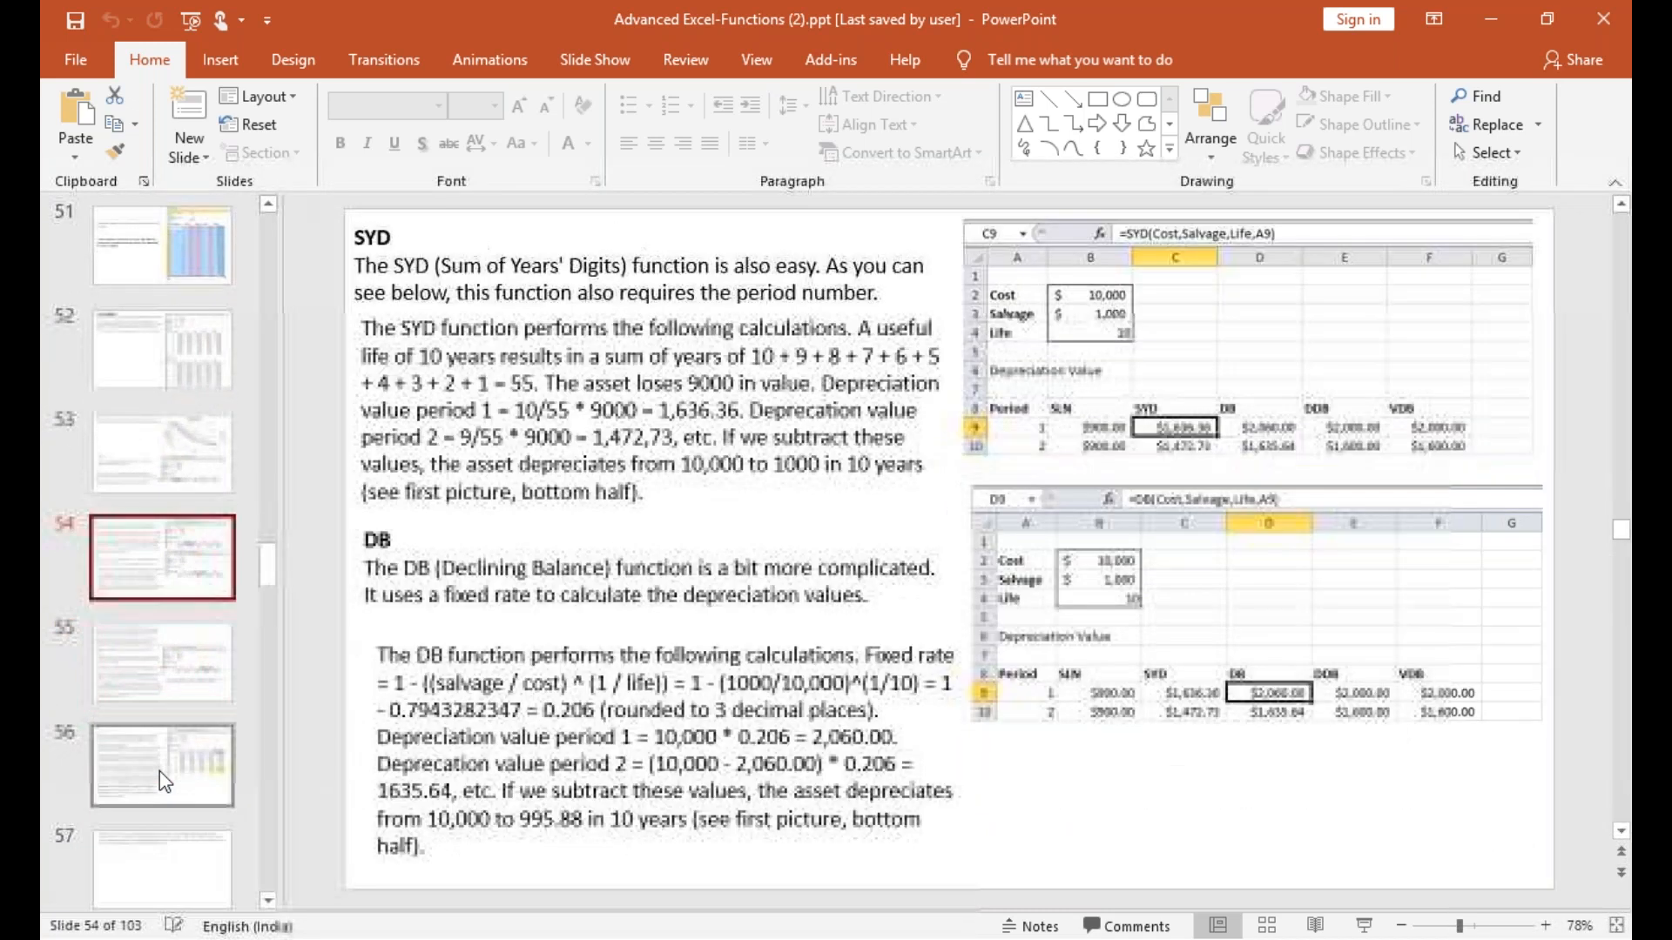
pyautogui.press('Up')
pyautogui.press('Up')
pyautogui.press('Up')
pyautogui.press('Up')
pyautogui.press('Up')
pyautogui.press('Up')
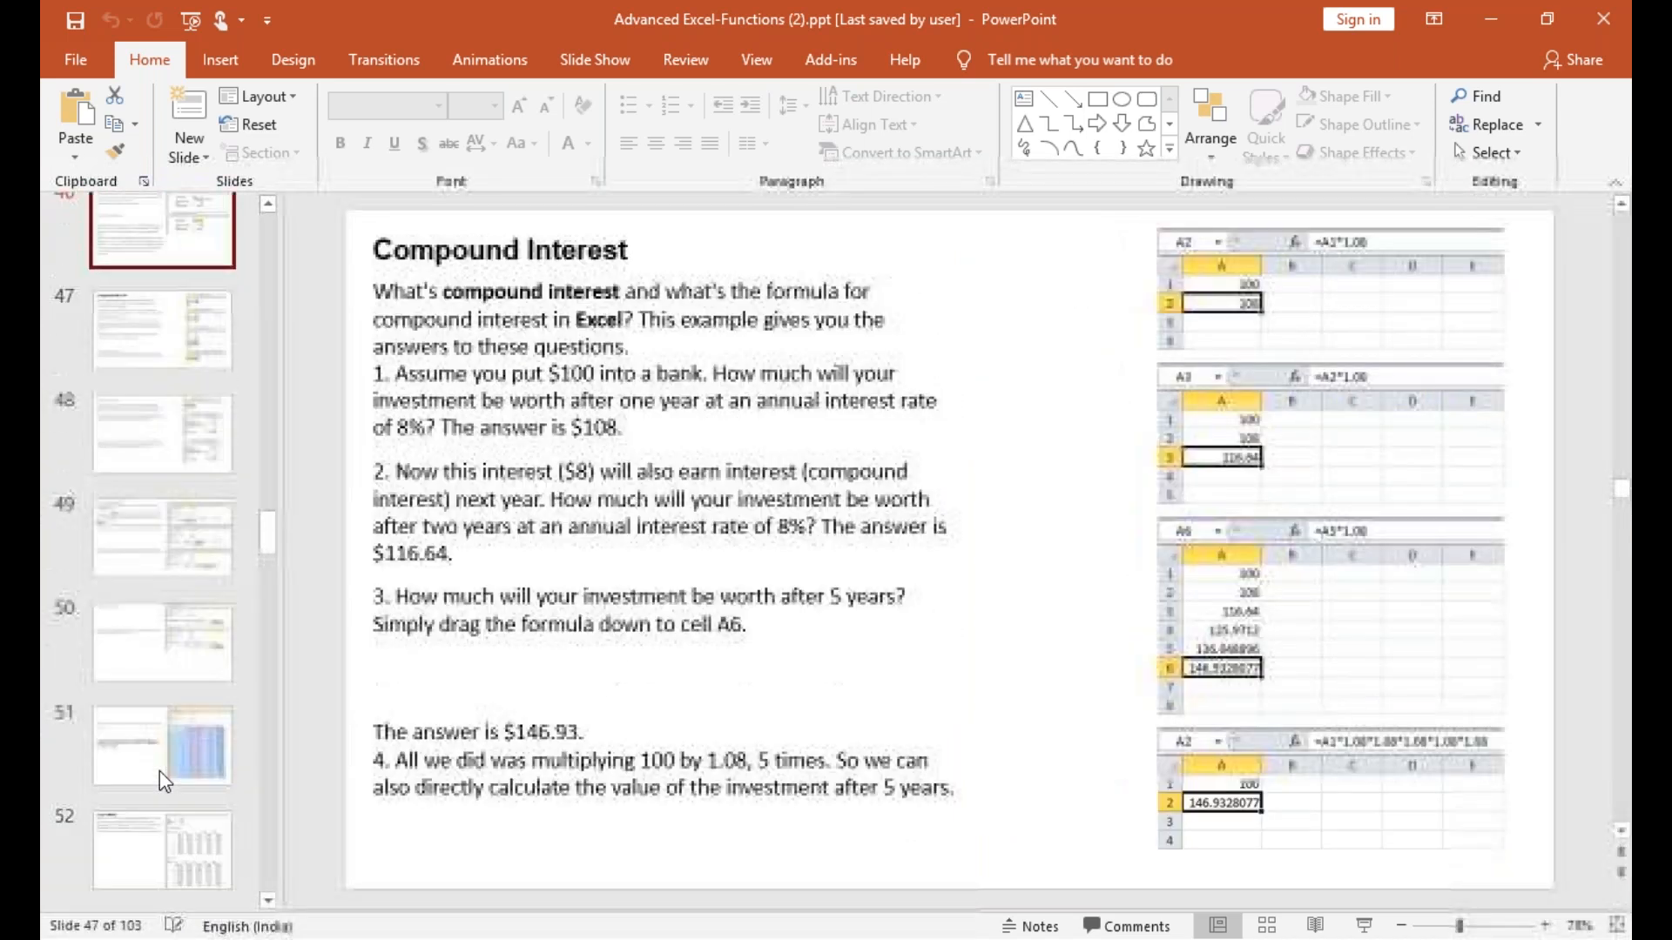
pyautogui.press('Up')
pyautogui.press('Up')
pyautogui.press('Up')
pyautogui.press('Up')
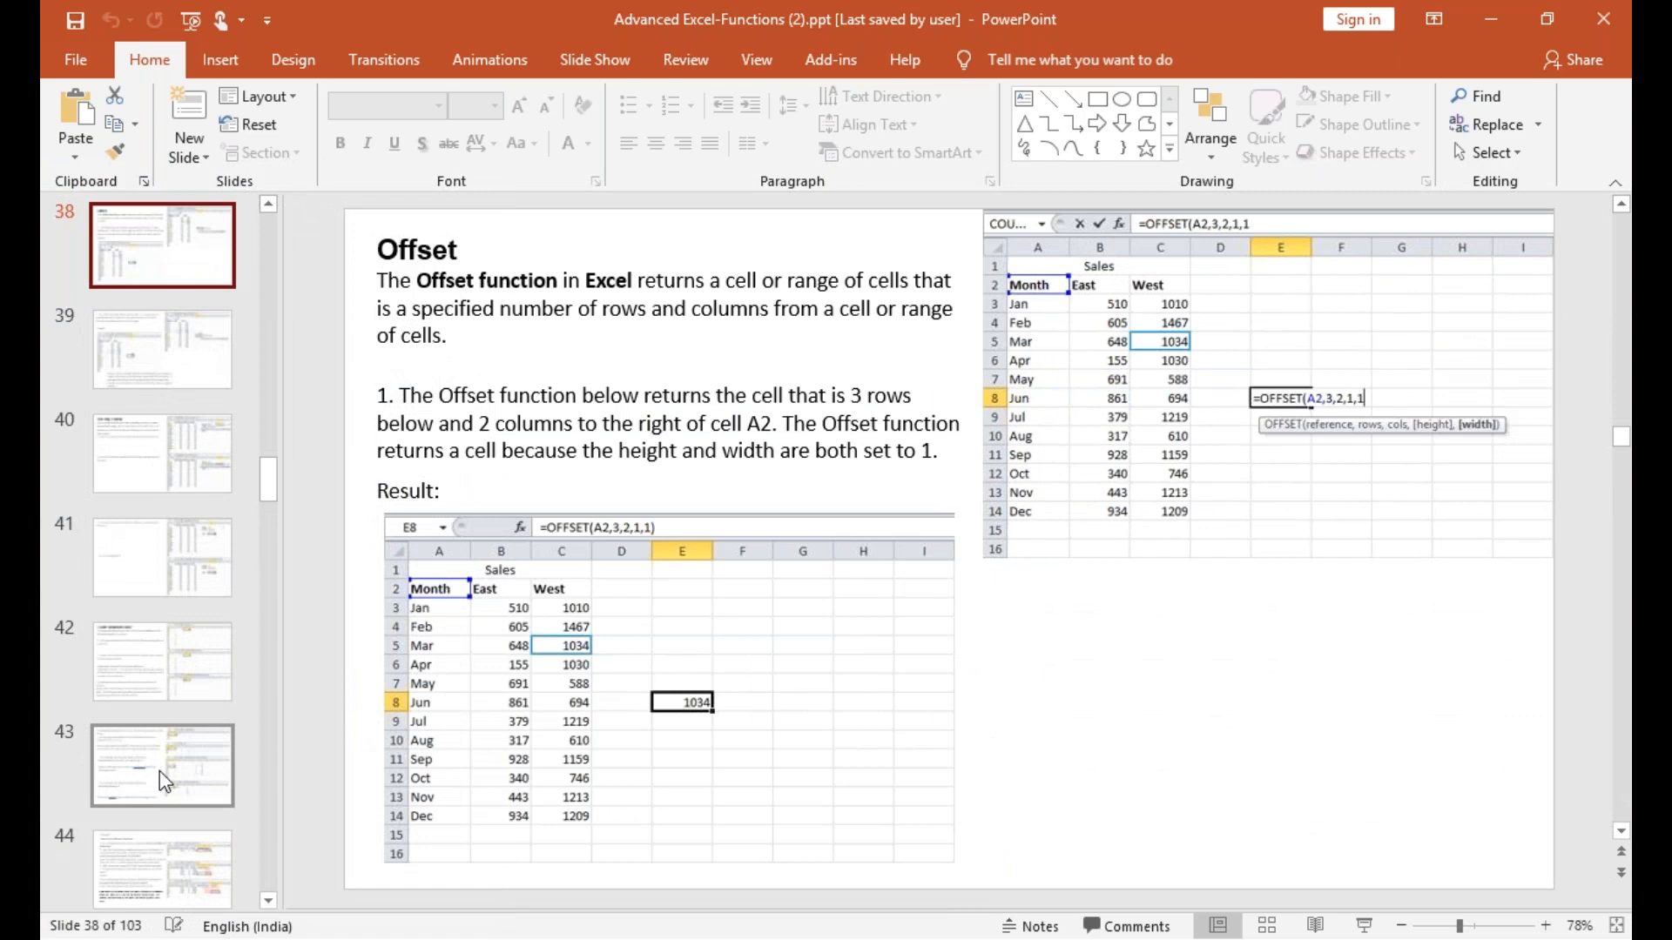
pyautogui.press('Up')
pyautogui.press('Down')
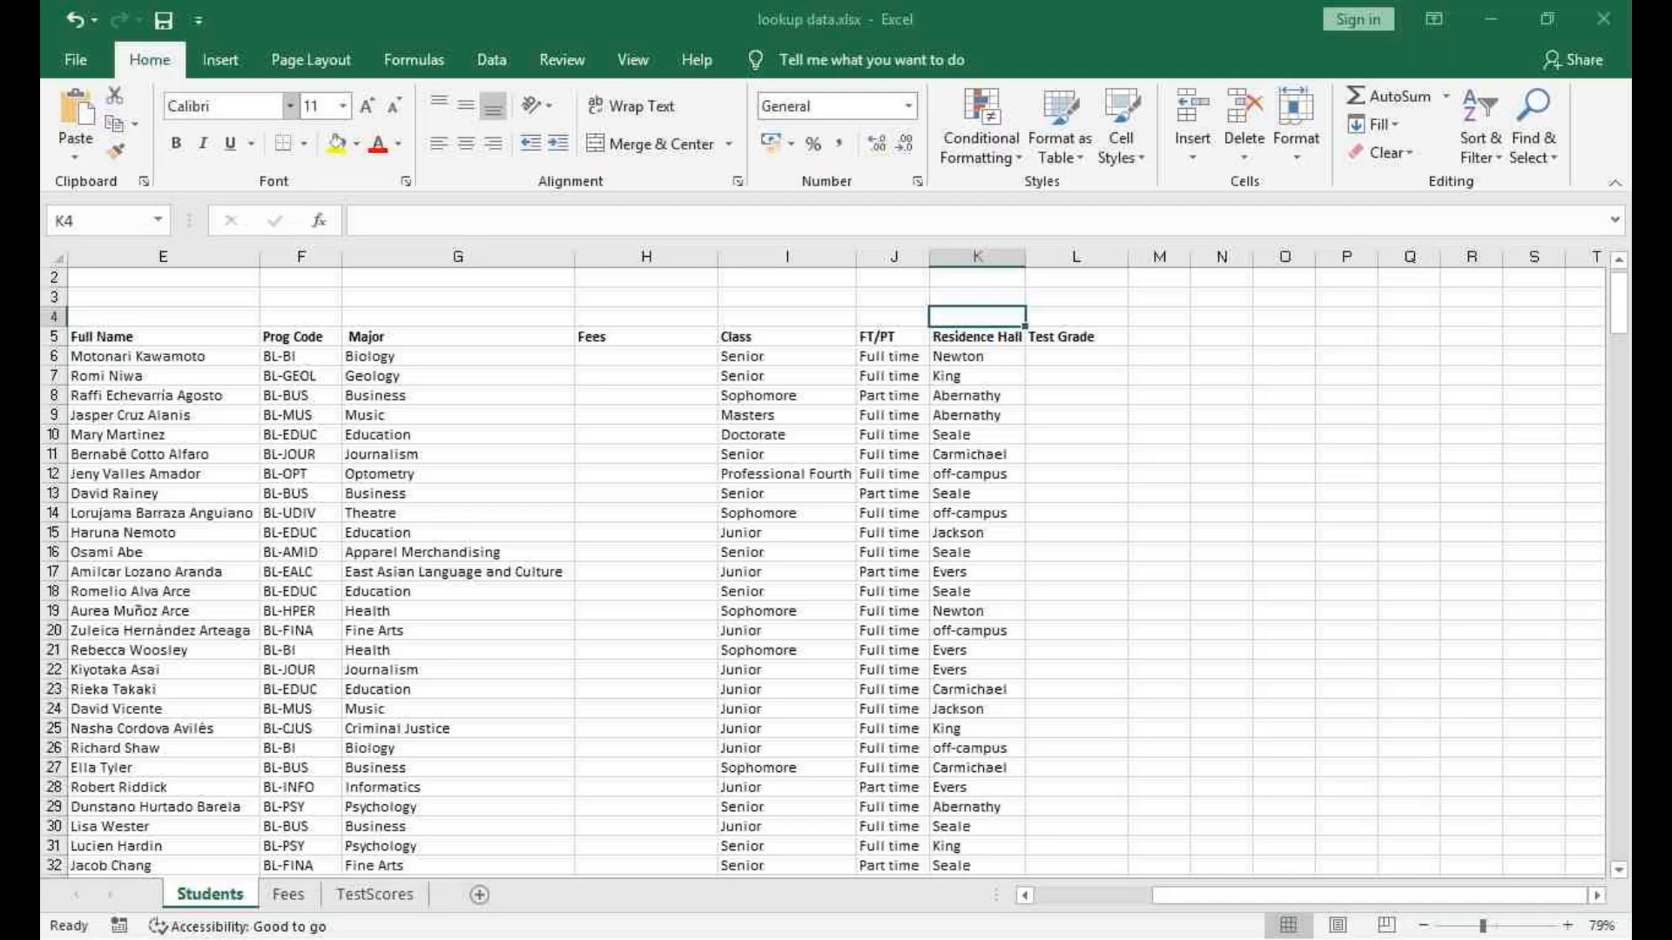
# Switch to Excel and trace the precedents of the SUMPRODUCT formulas in C13 and E7 on Book1's Sheet3.
pyautogui.click(407, 59)
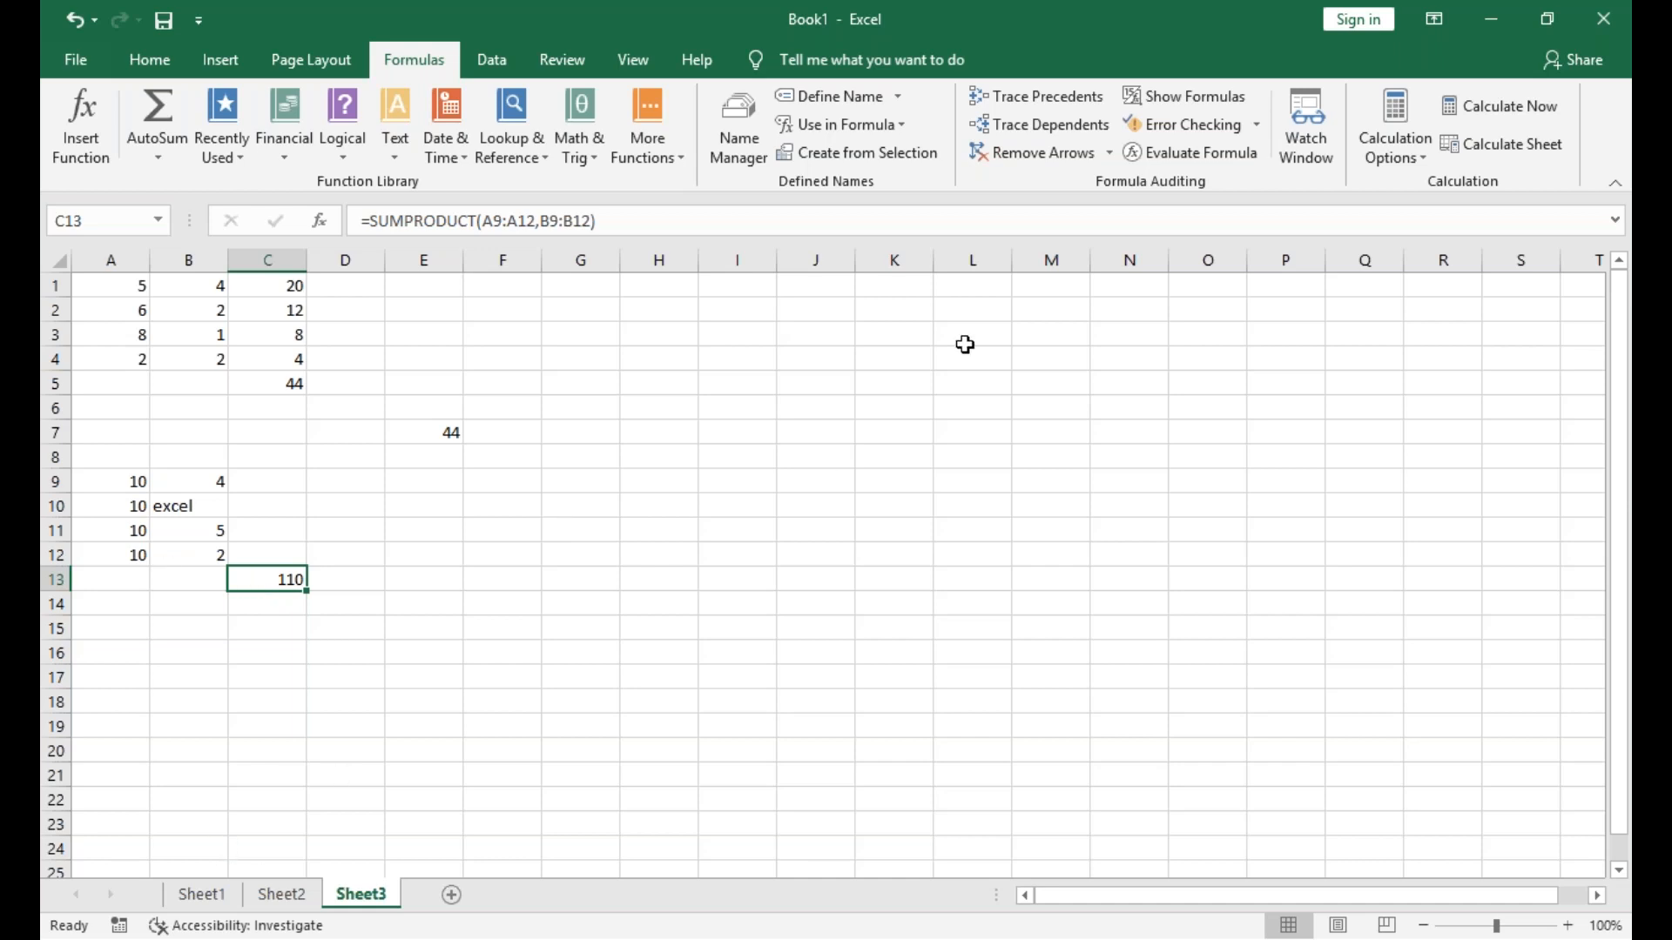
pyautogui.click(1073, 92)
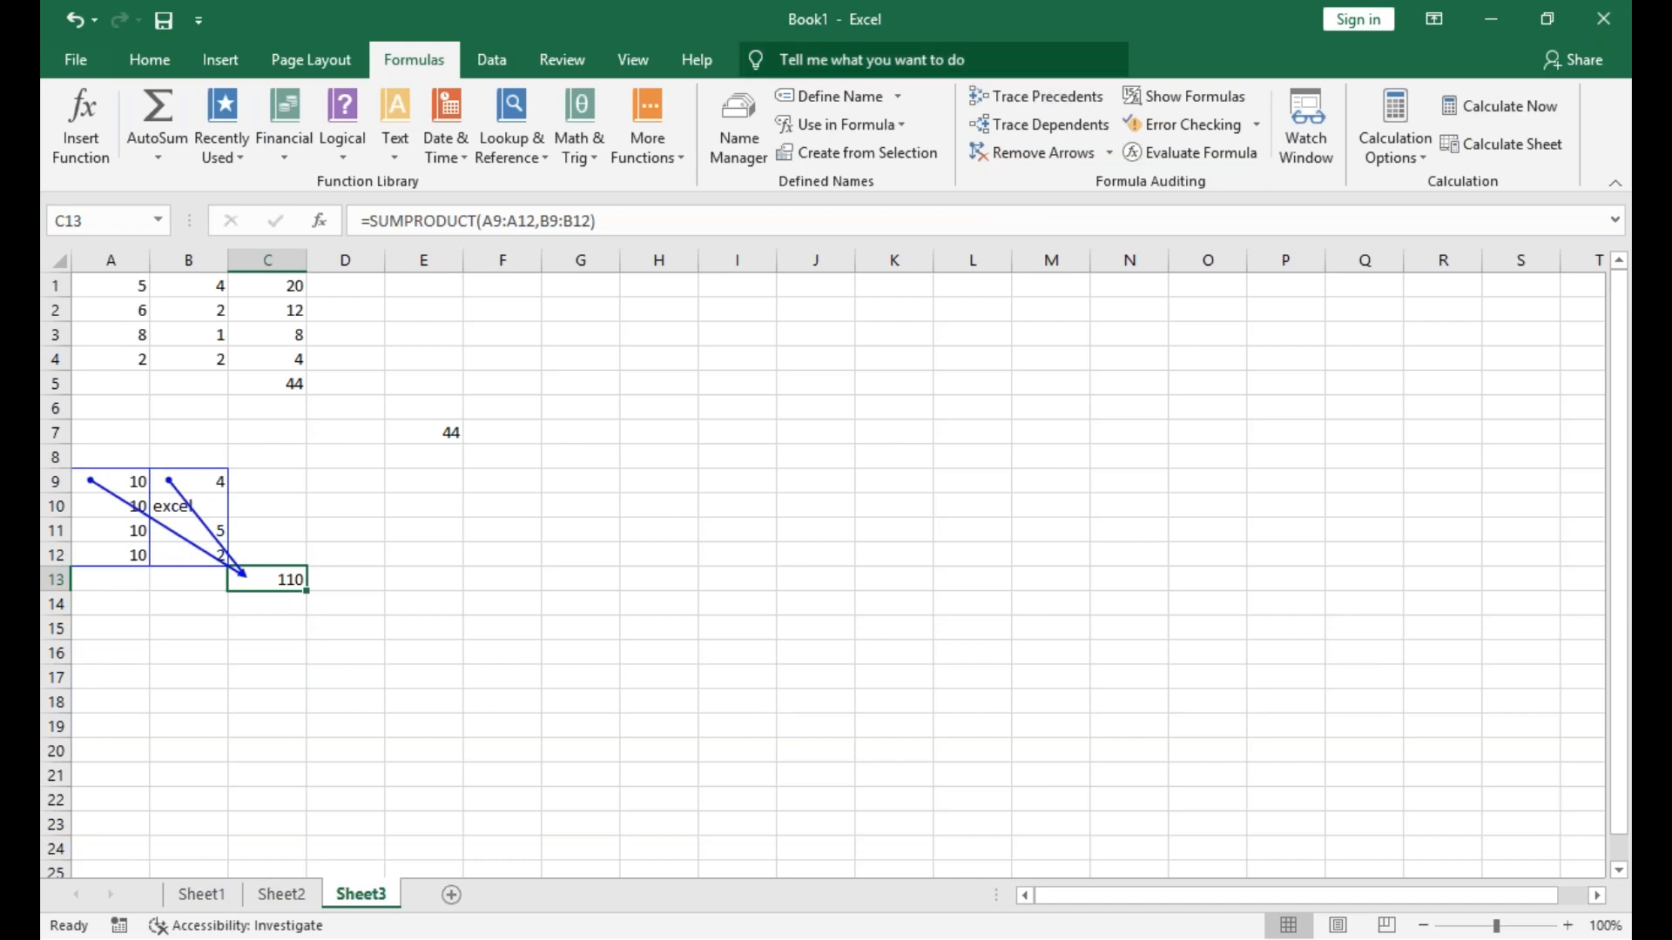
pyautogui.click(460, 433)
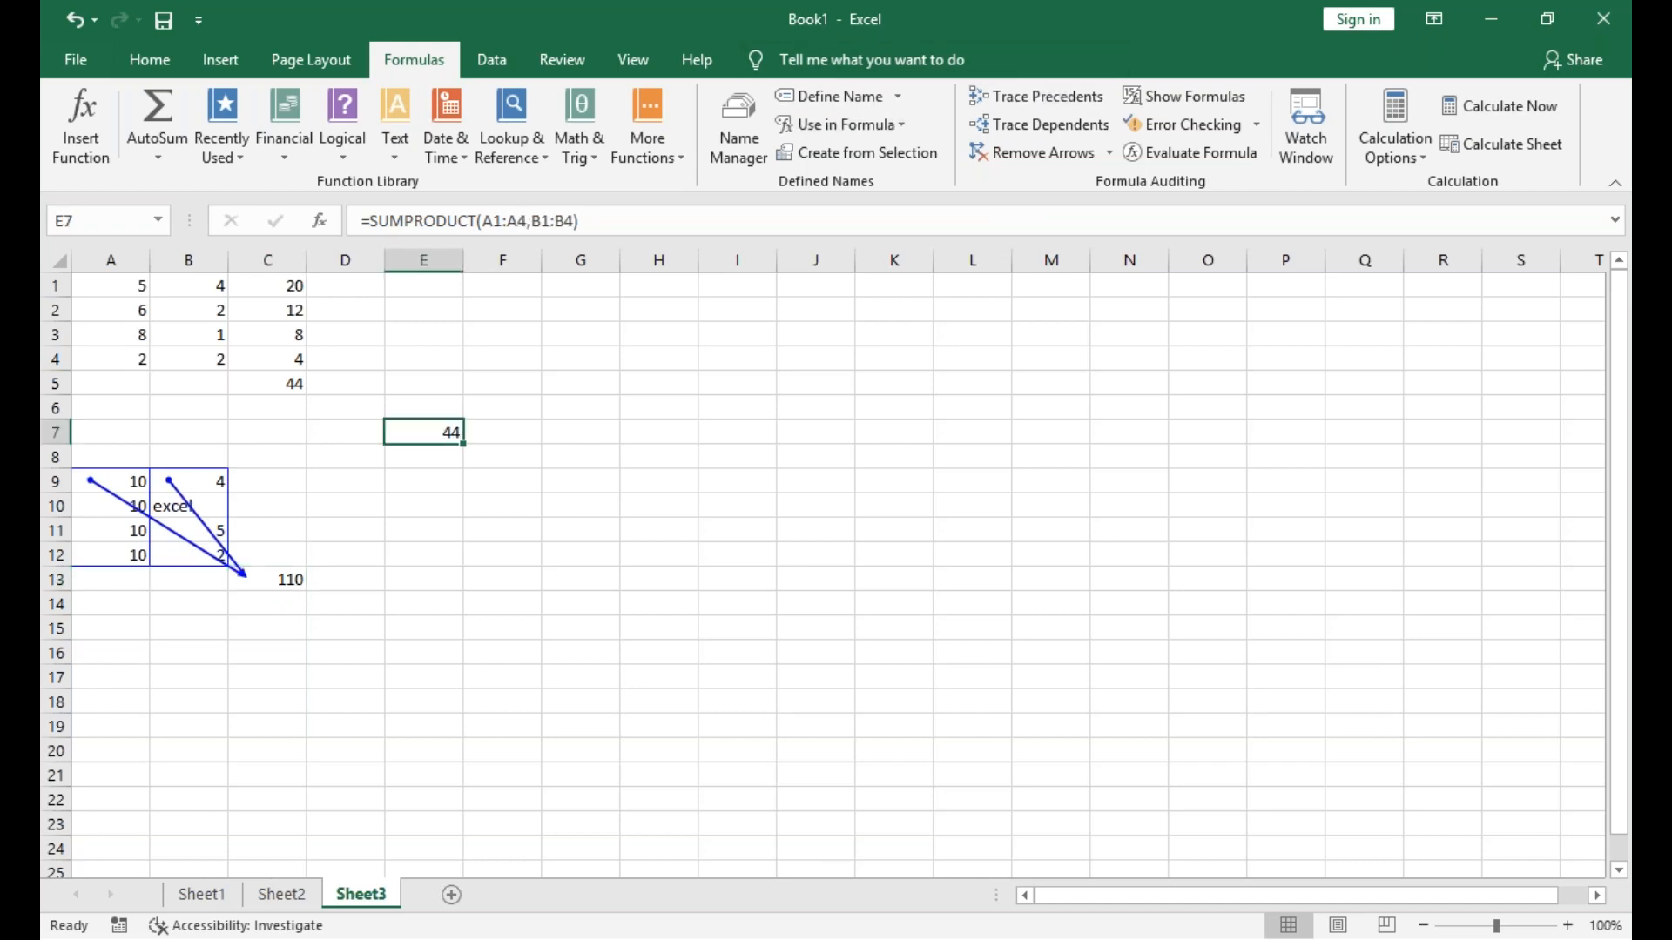
pyautogui.click(1083, 106)
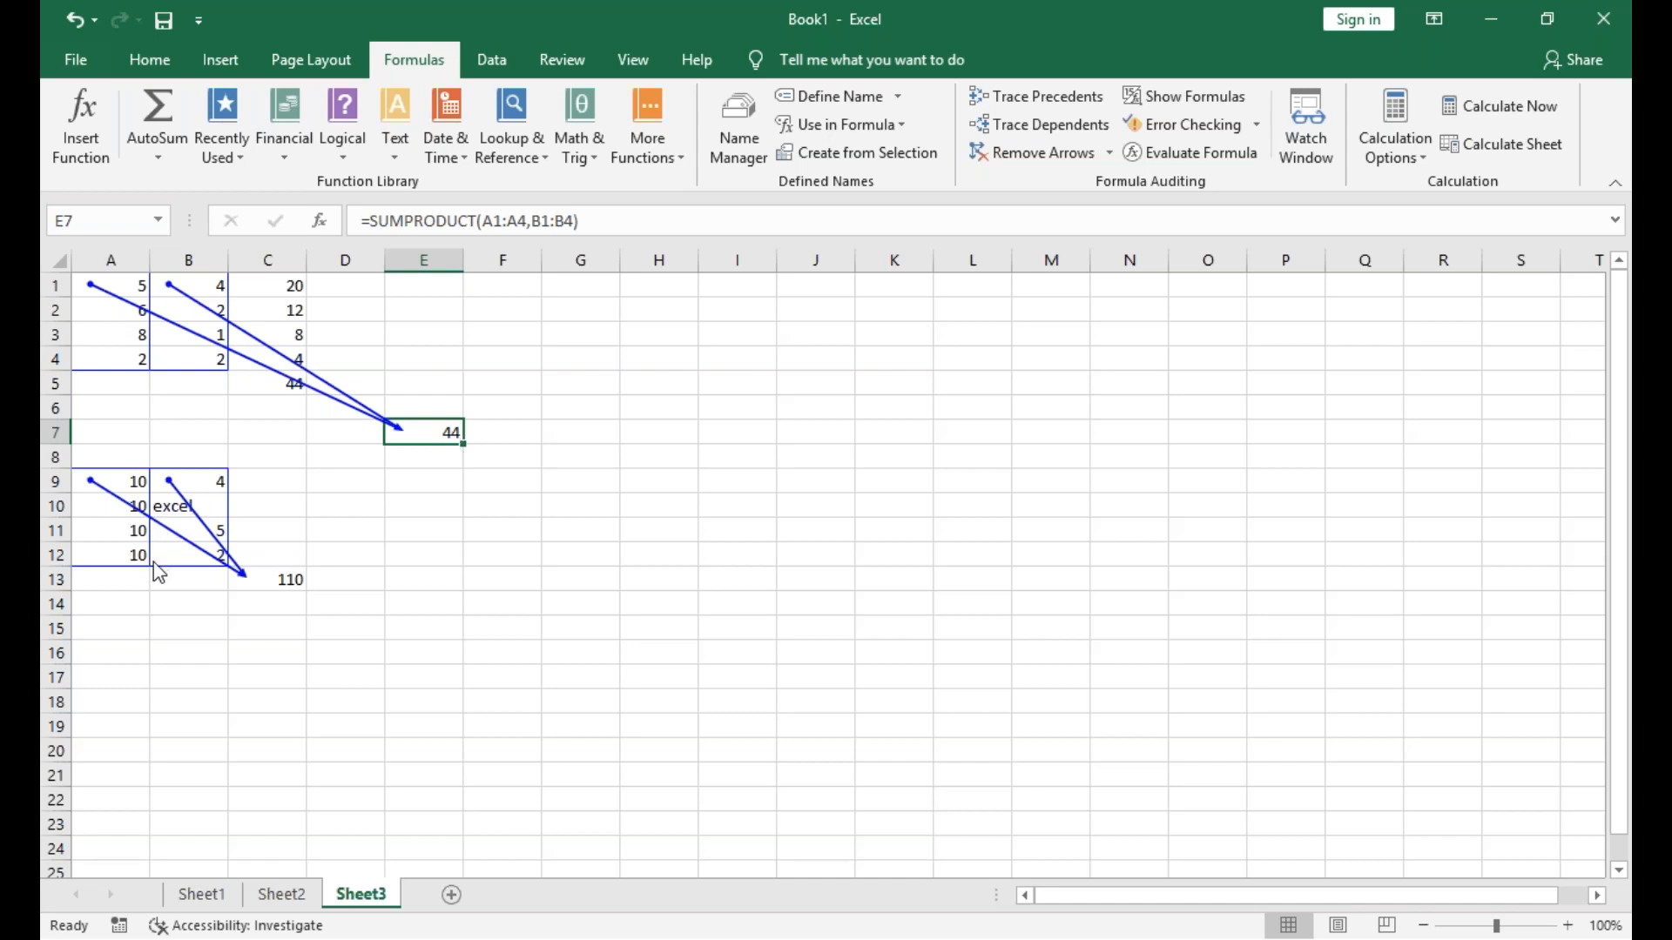
# Remove the precedent tracer arrows of both SUMPRODUCT formulas from Sheet3.
pyautogui.doubleClick(262, 522)
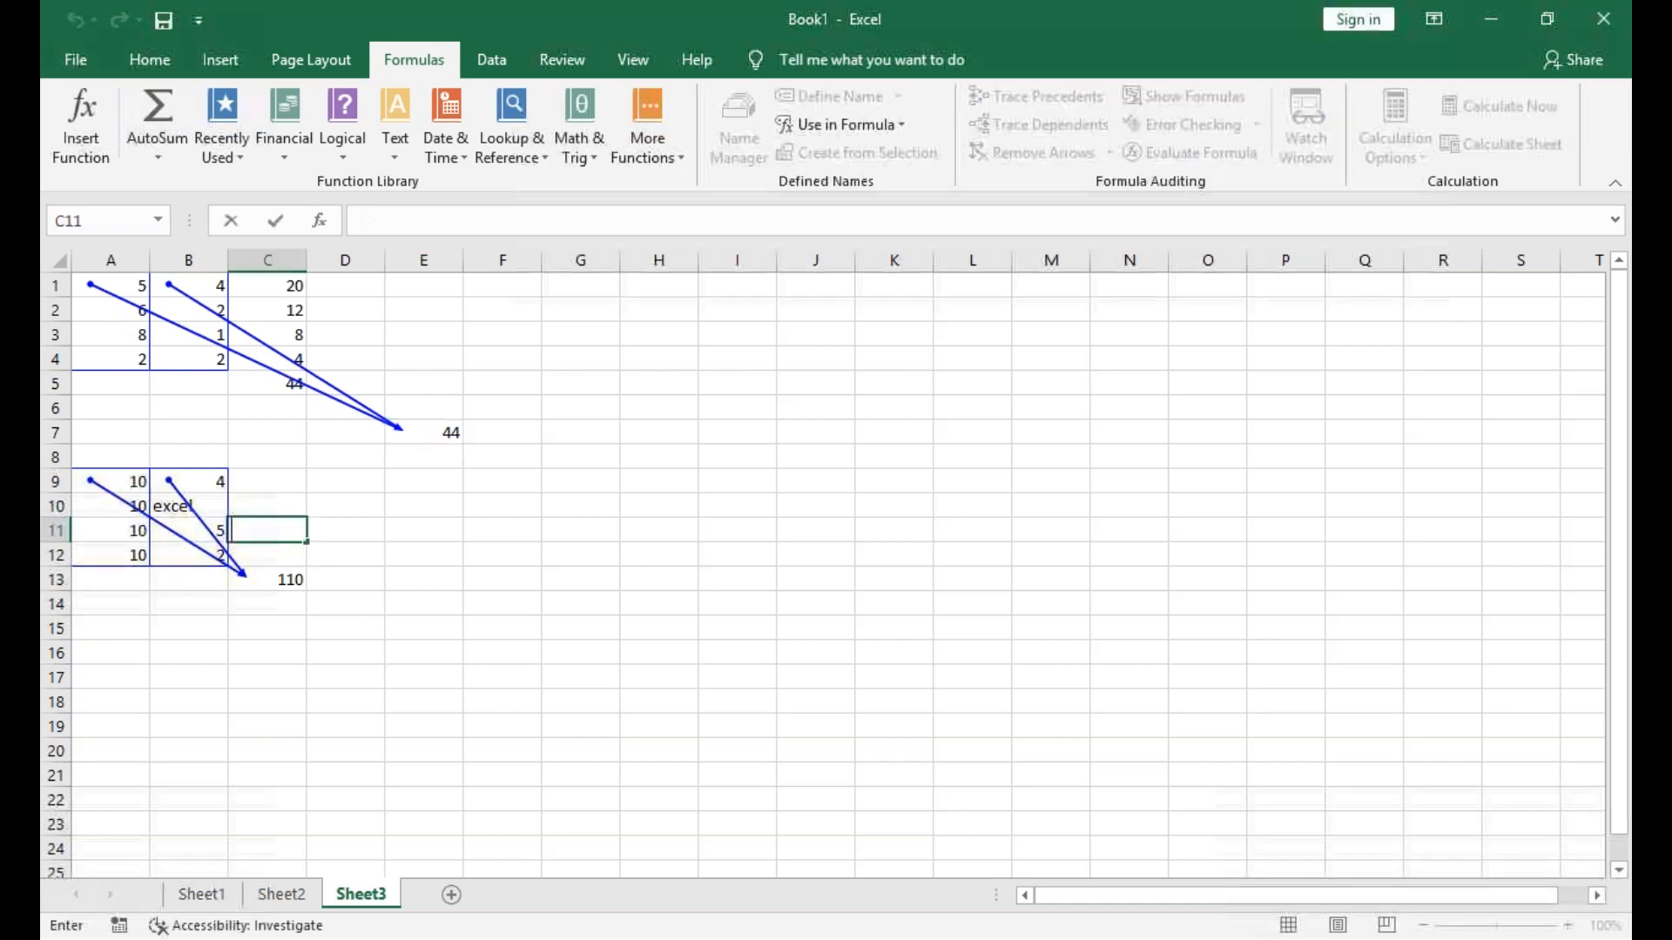
pyautogui.click(322, 608)
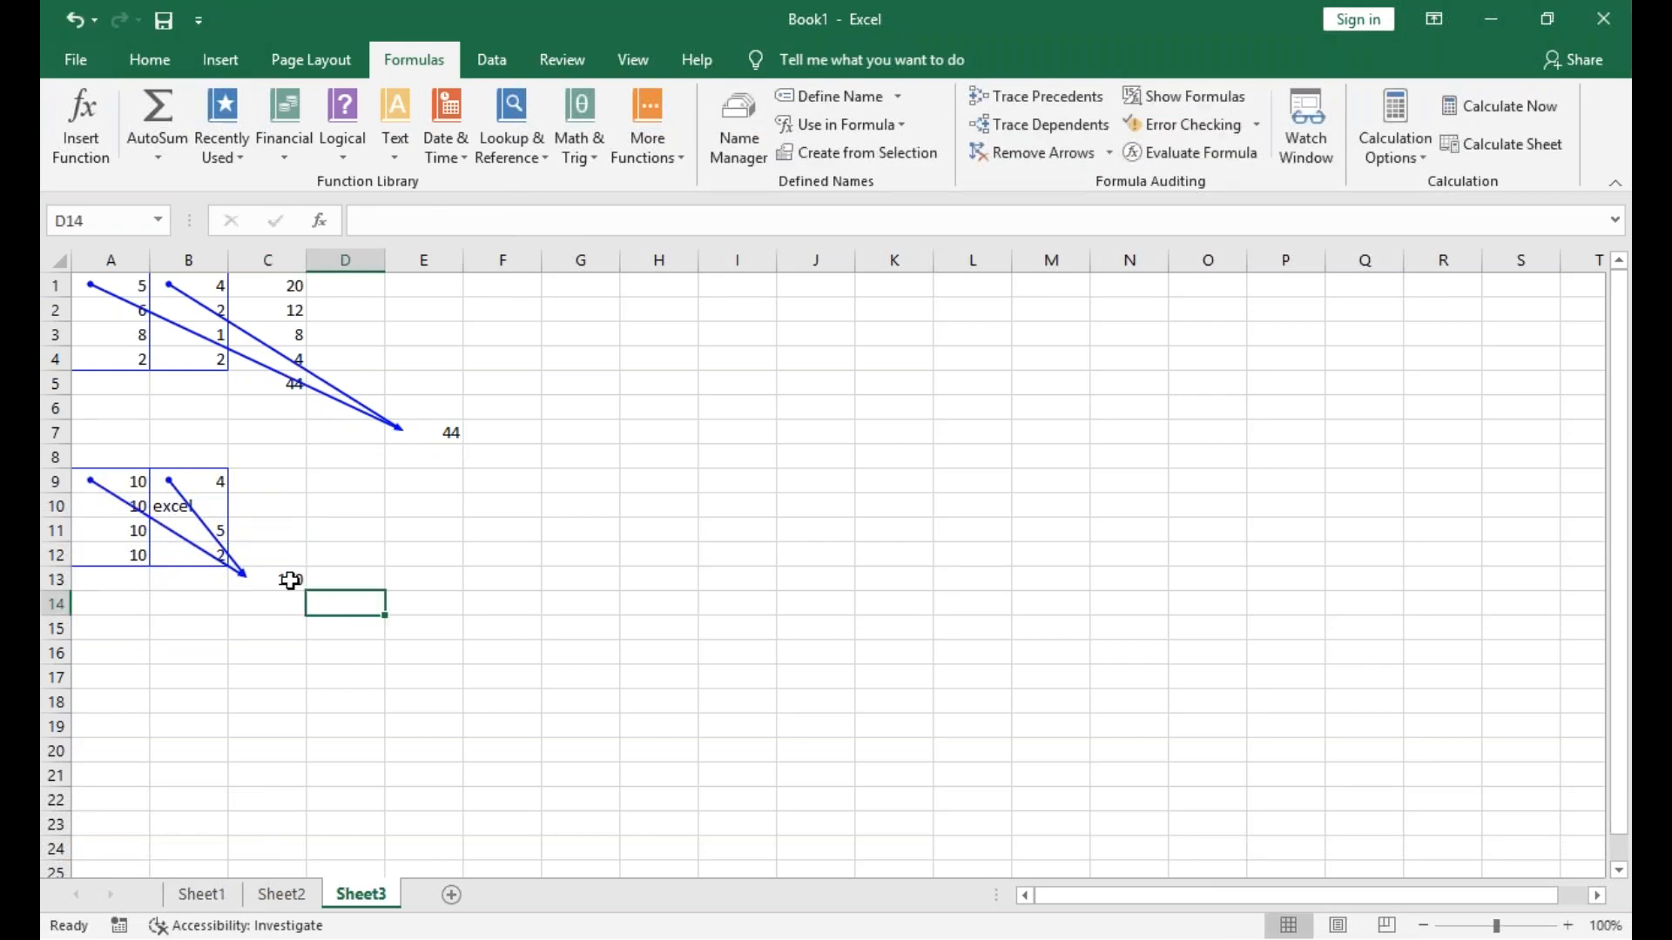
pyautogui.click(292, 579)
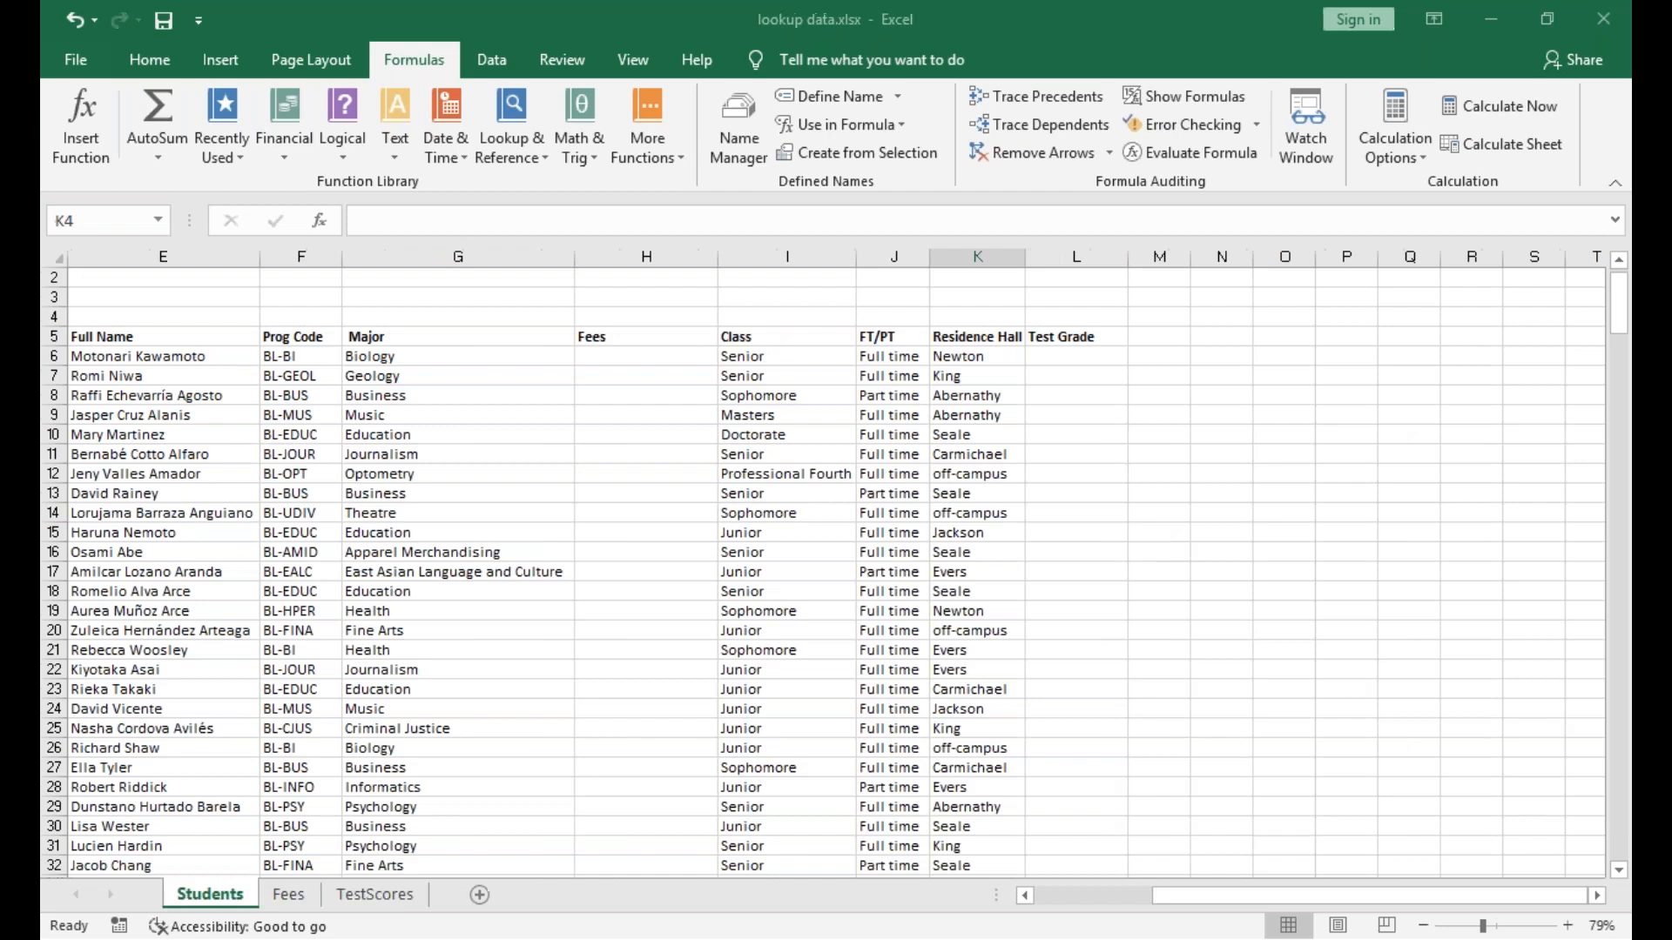
pyautogui.hotkey('ctrl', 'space')
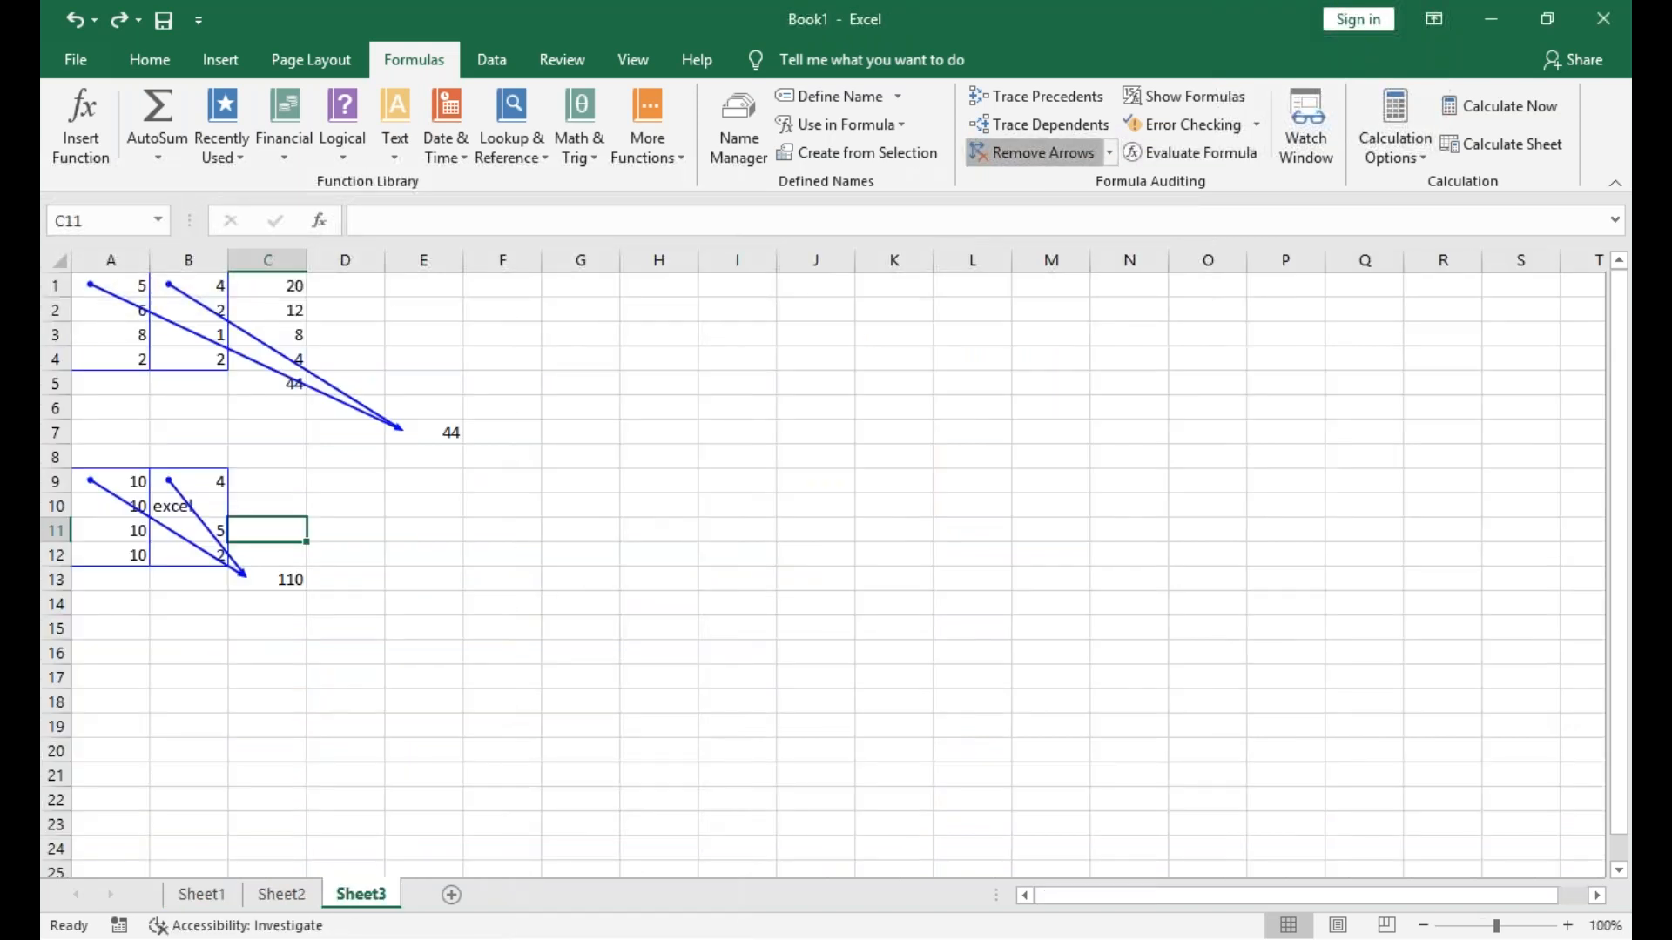
pyautogui.click(1052, 155)
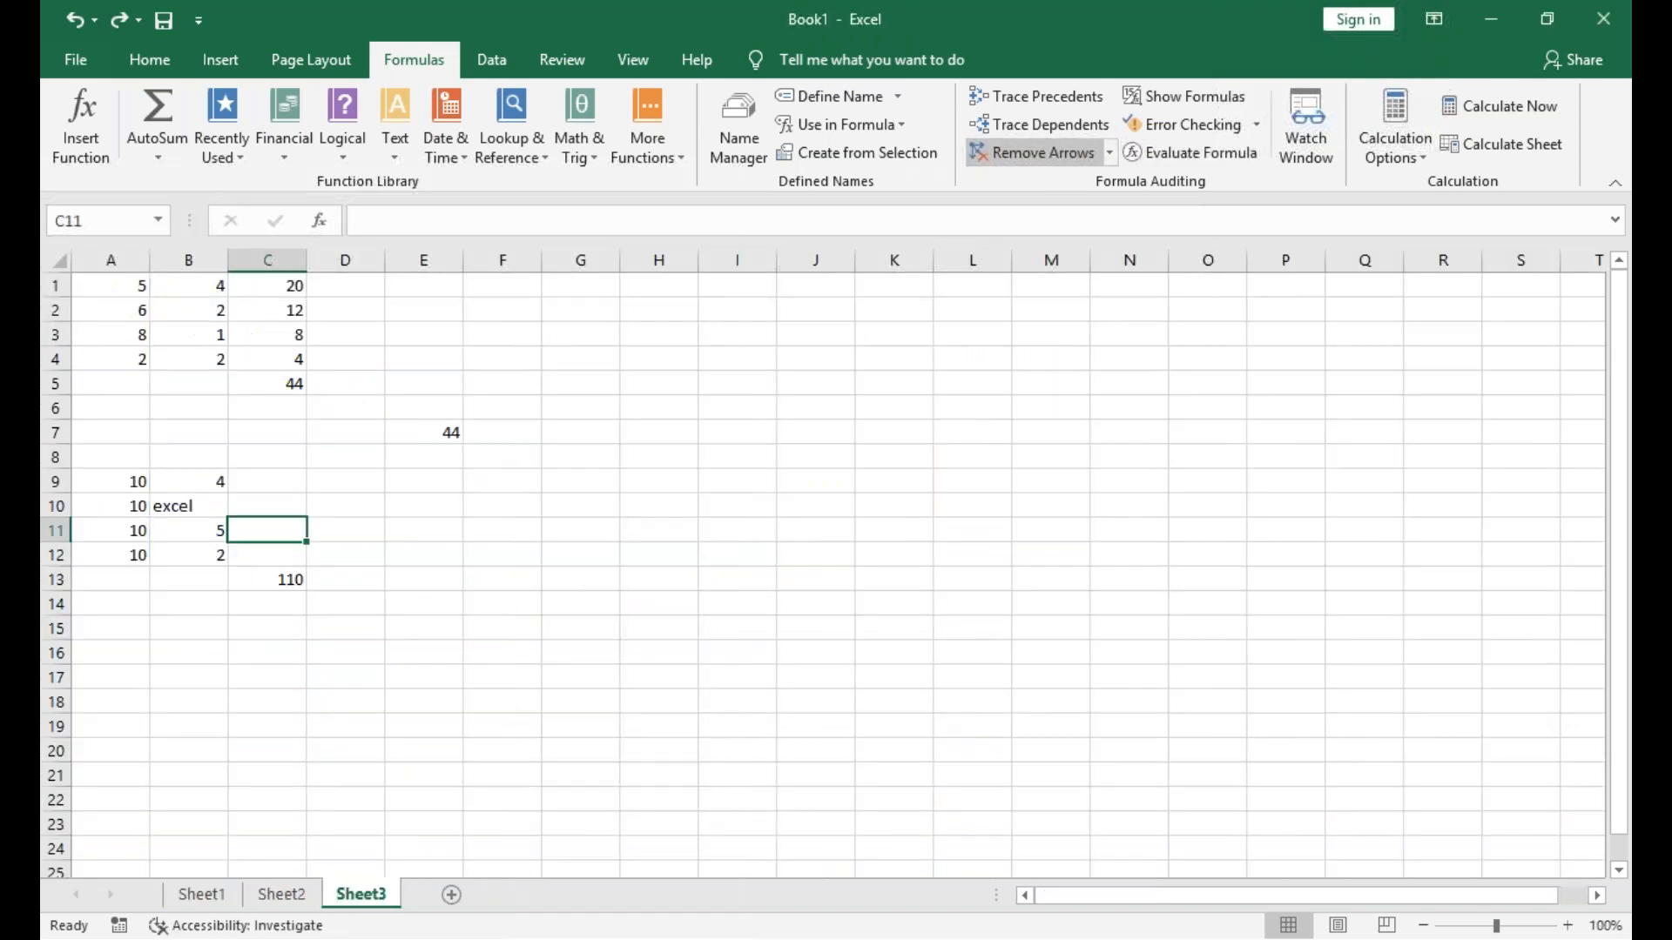
# Select B1:B4 on Sheet3 and trace the dependents of B1.
pyautogui.click(284, 296)
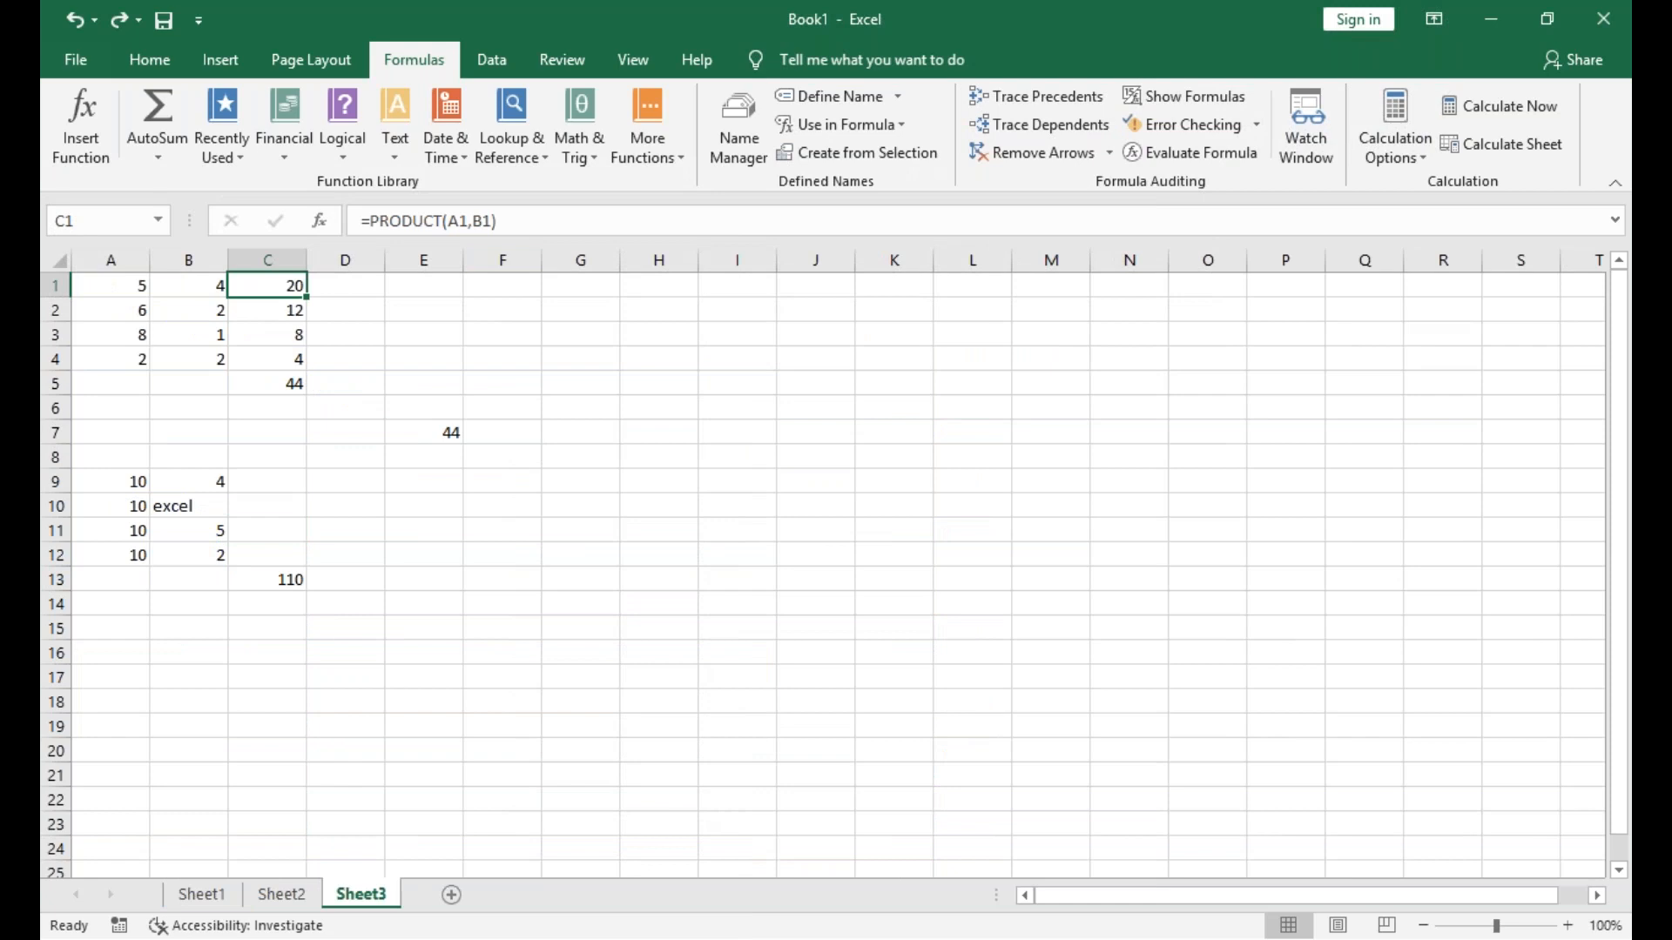
pyautogui.moveTo(284, 296); pyautogui.dragTo(280, 301)
pyautogui.hotkey('ctrl', 'q')
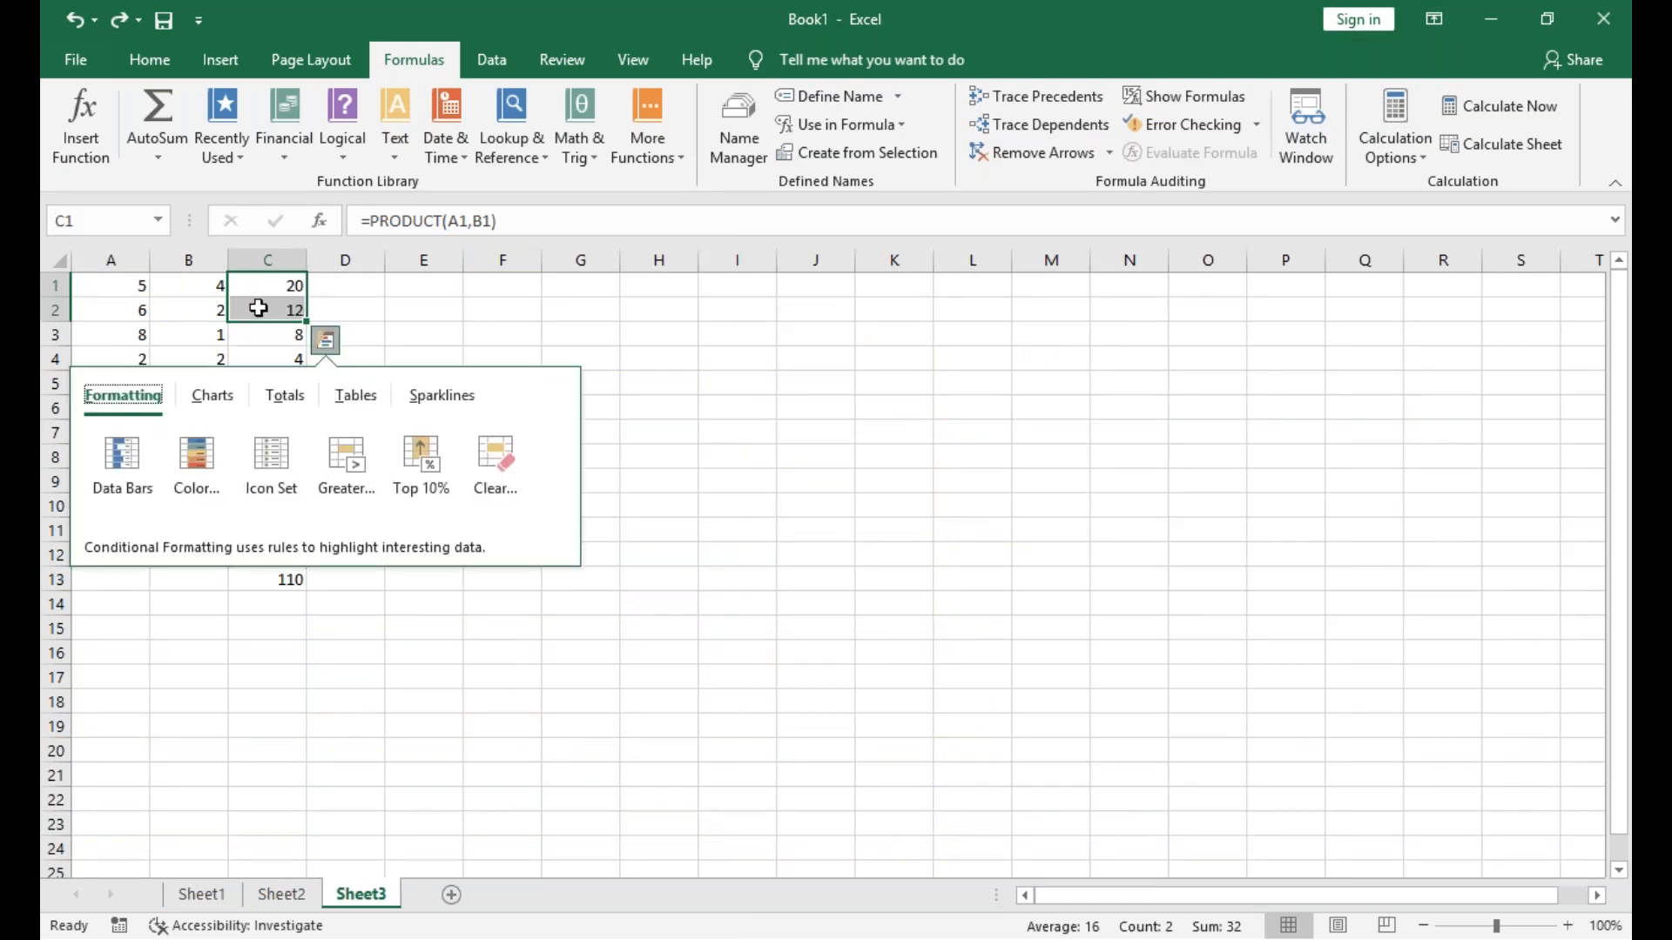
pyautogui.click(217, 287)
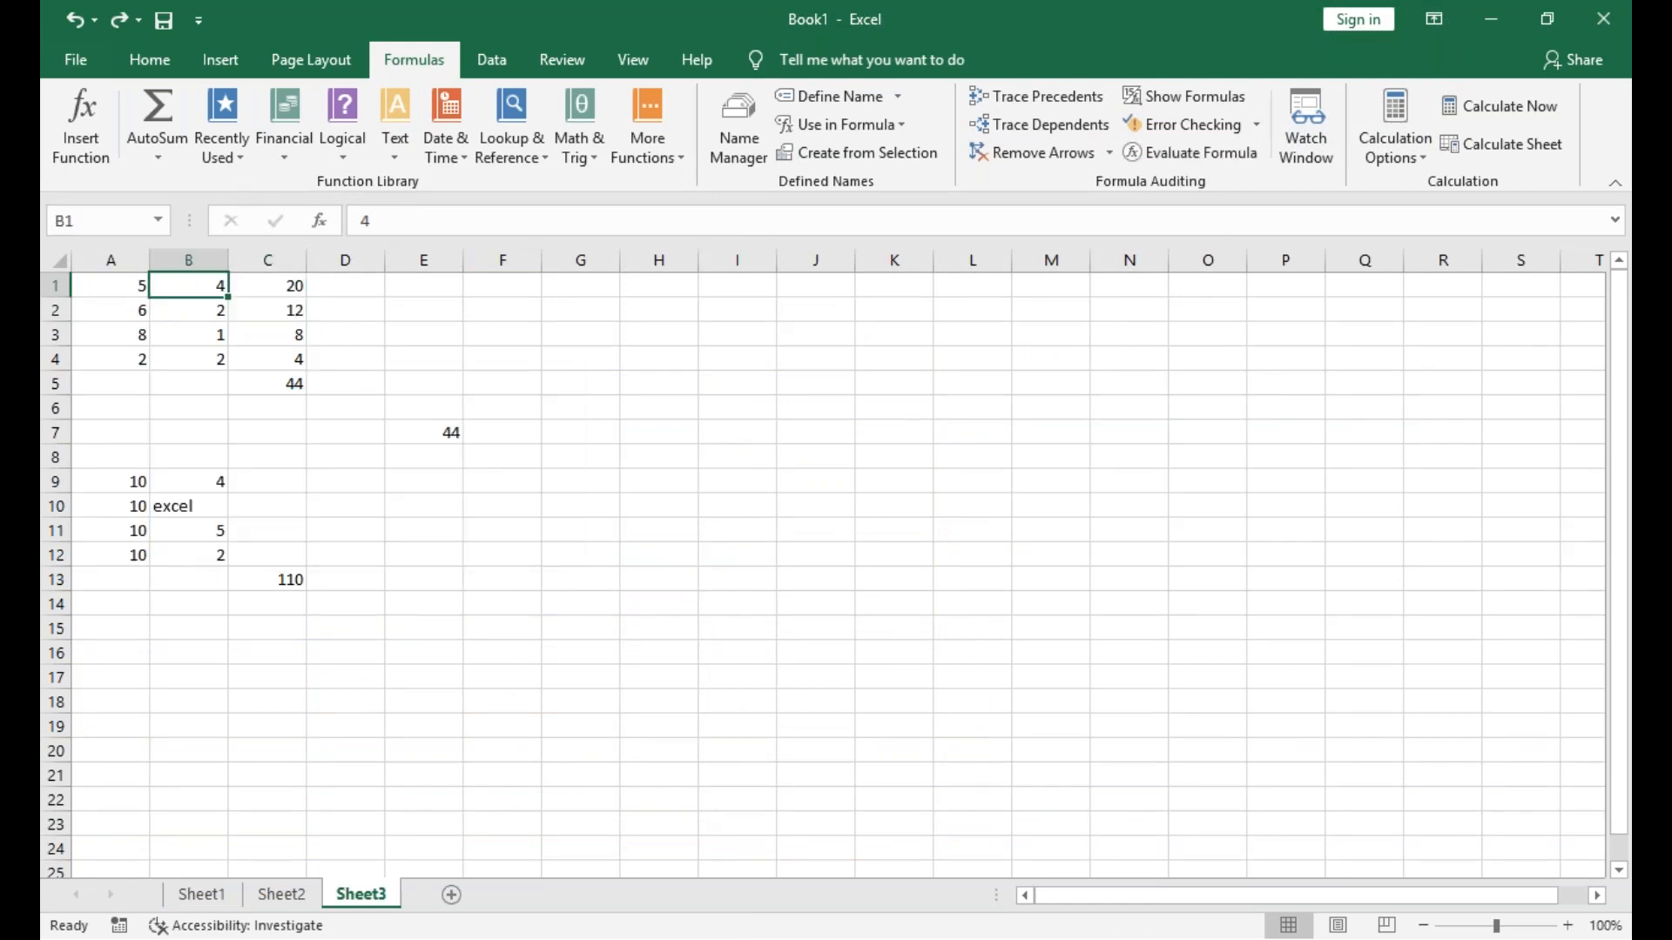
pyautogui.hotkey('shift', 'Down')
pyautogui.hotkey('shift', 'Down')
pyautogui.hotkey('shift', 'Down')
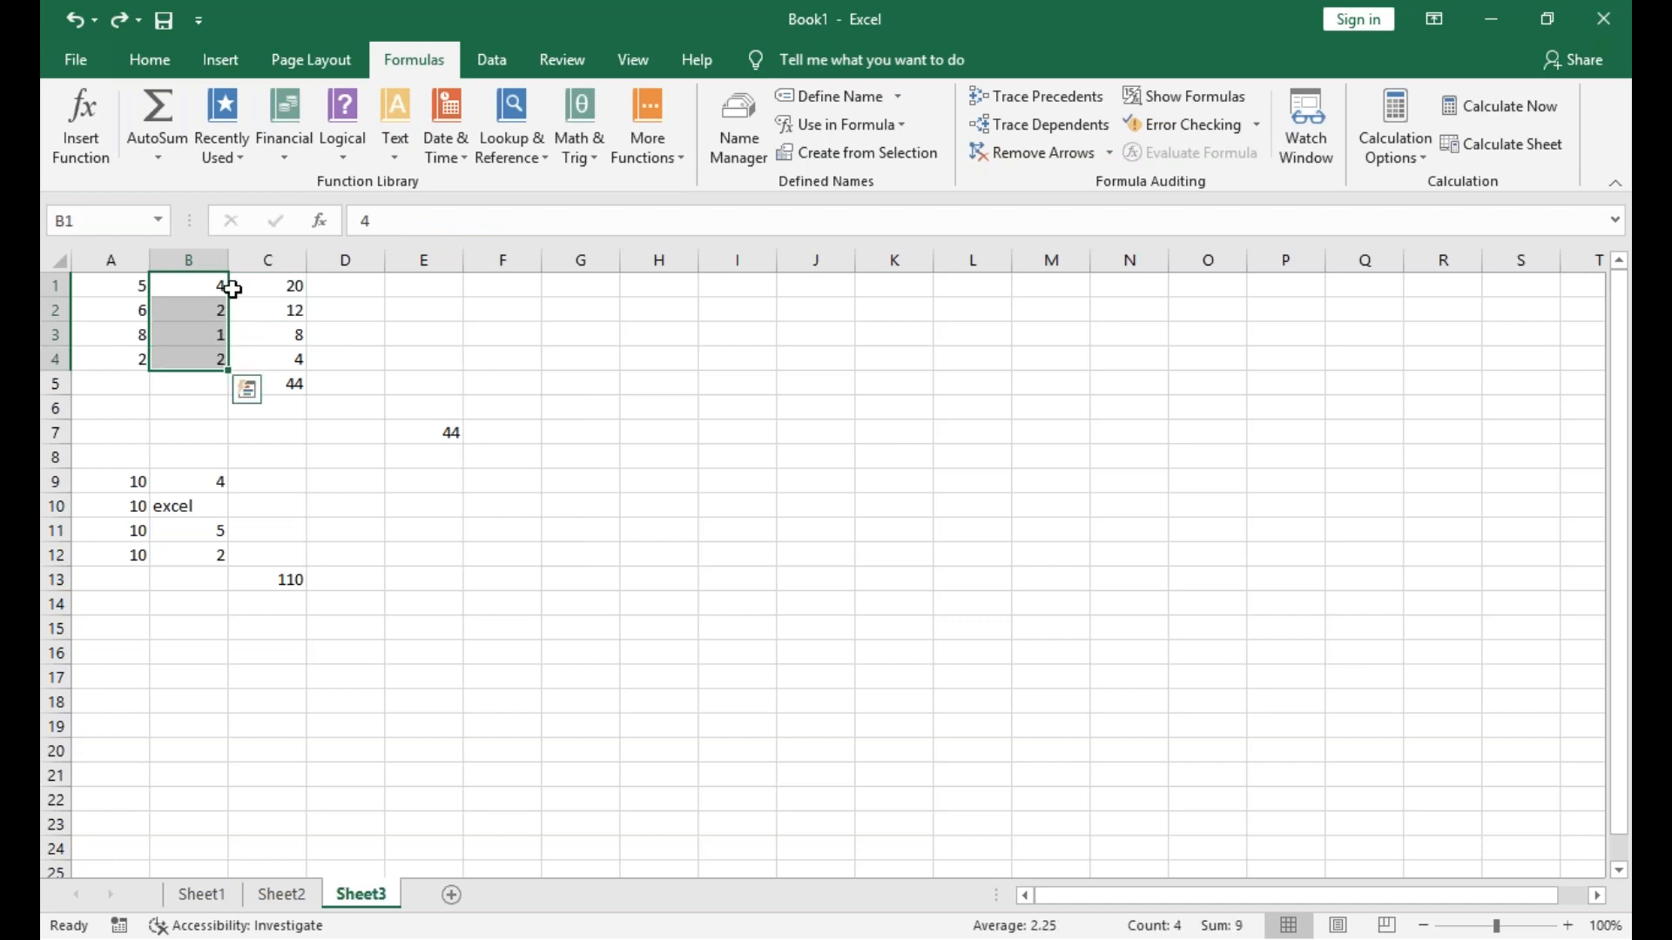
pyautogui.click(1095, 137)
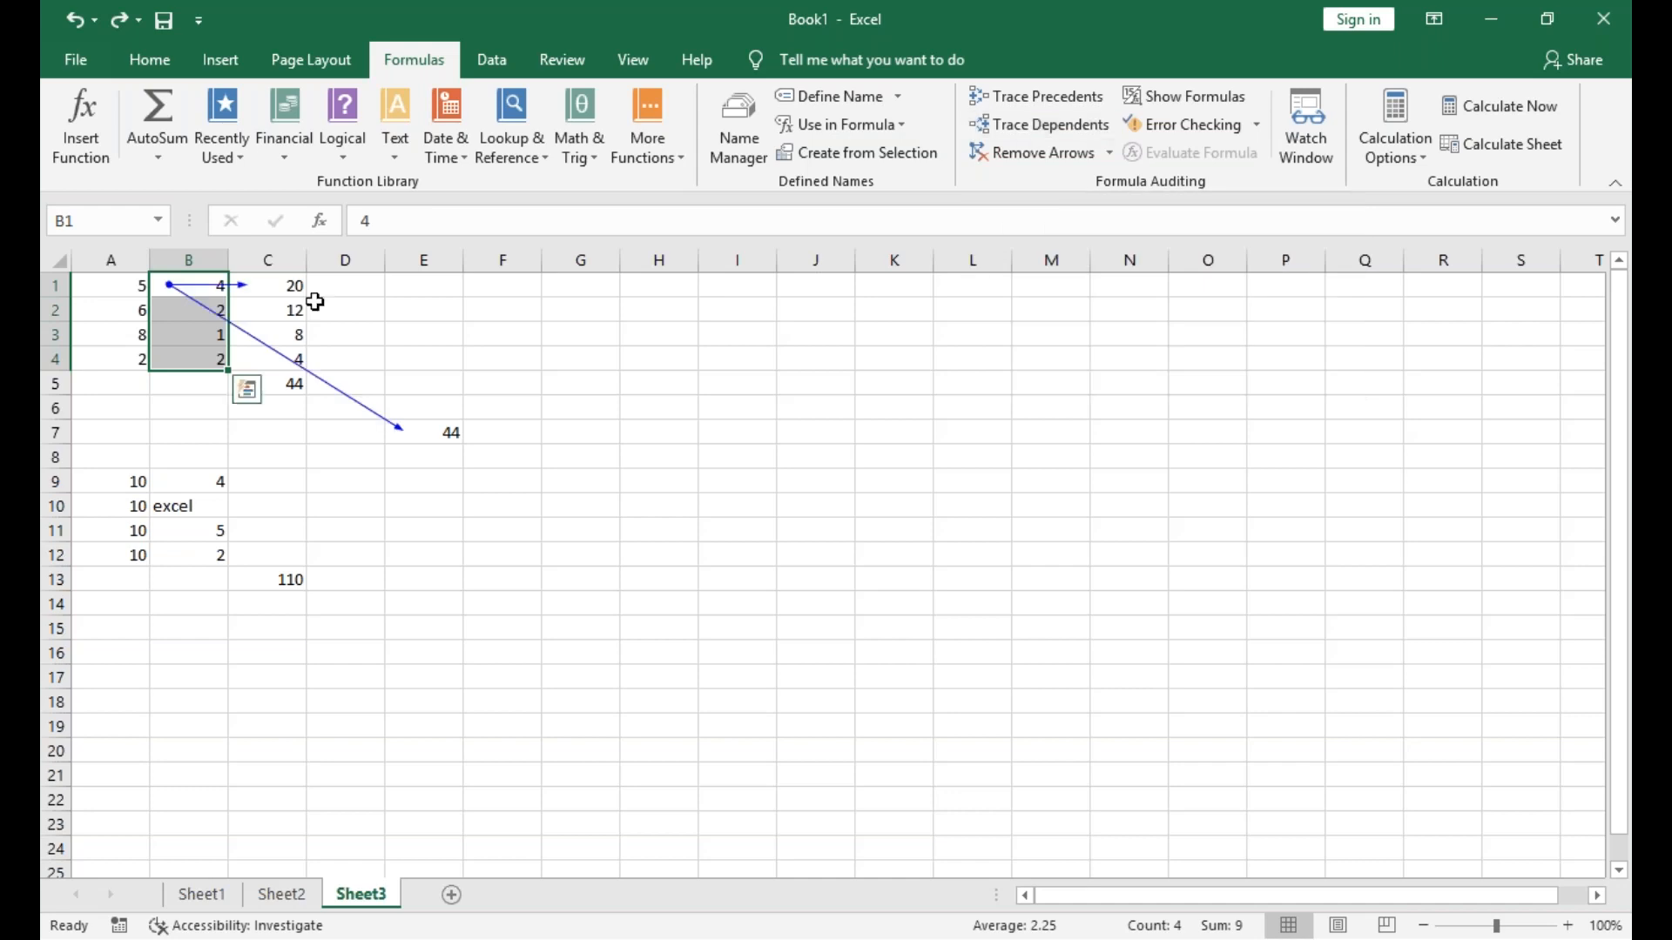
# Clear the dependent tracer arrows starting at B1 and dismiss the resulting message.
pyautogui.click(219, 277)
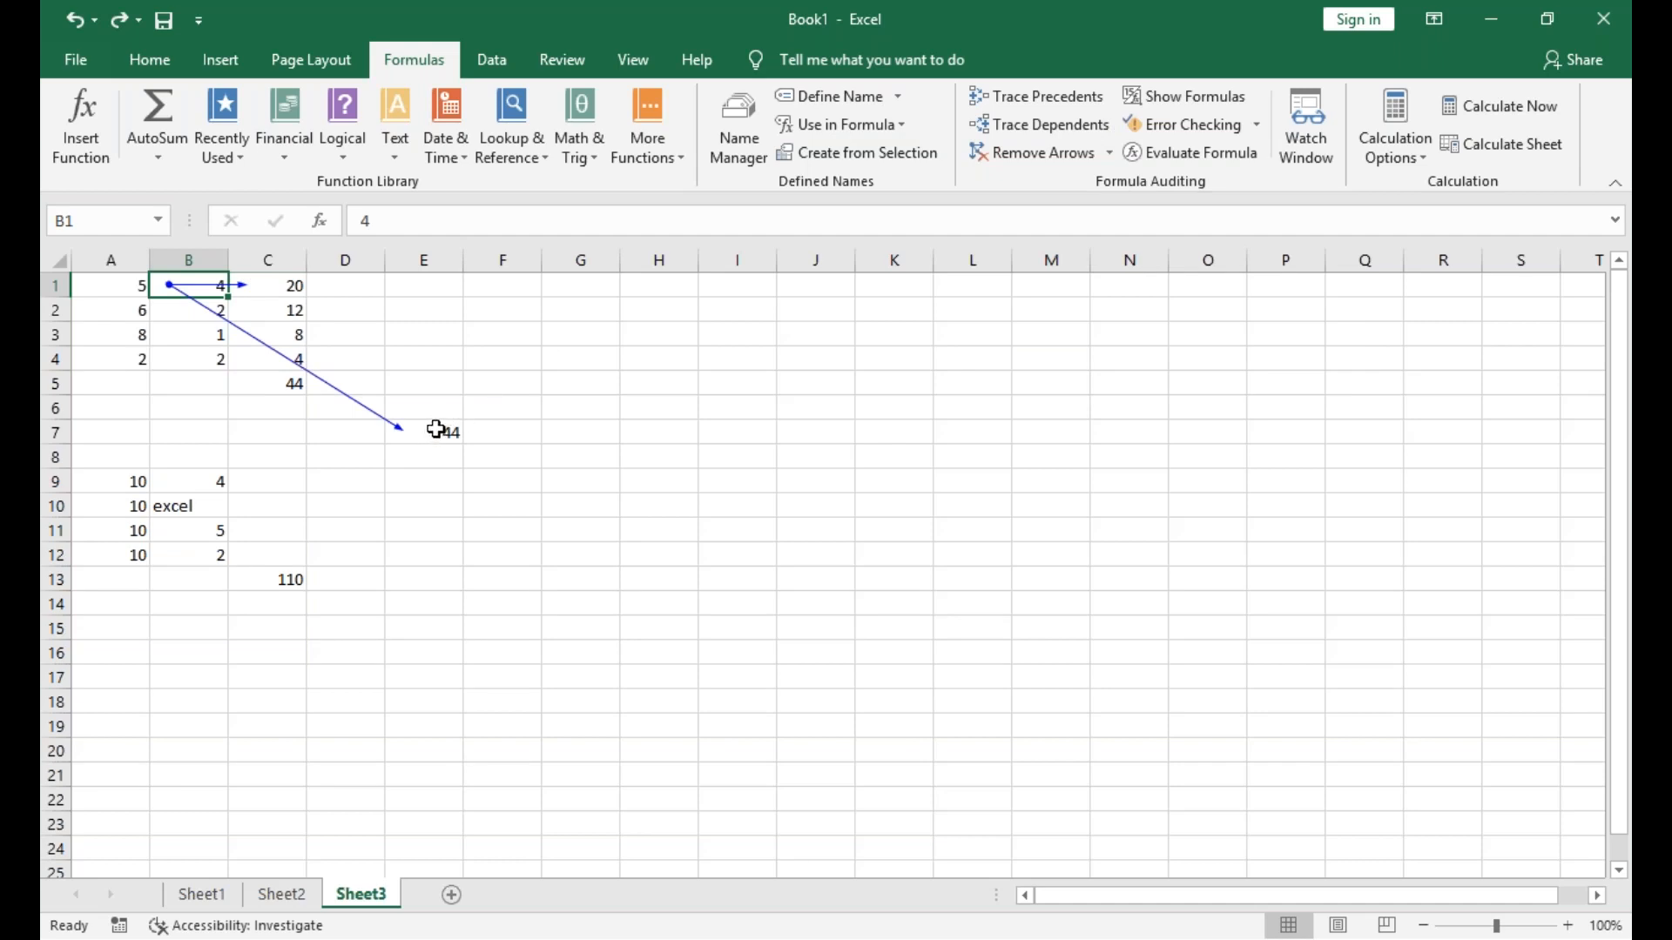
pyautogui.click(1030, 157)
pyautogui.click(1030, 157)
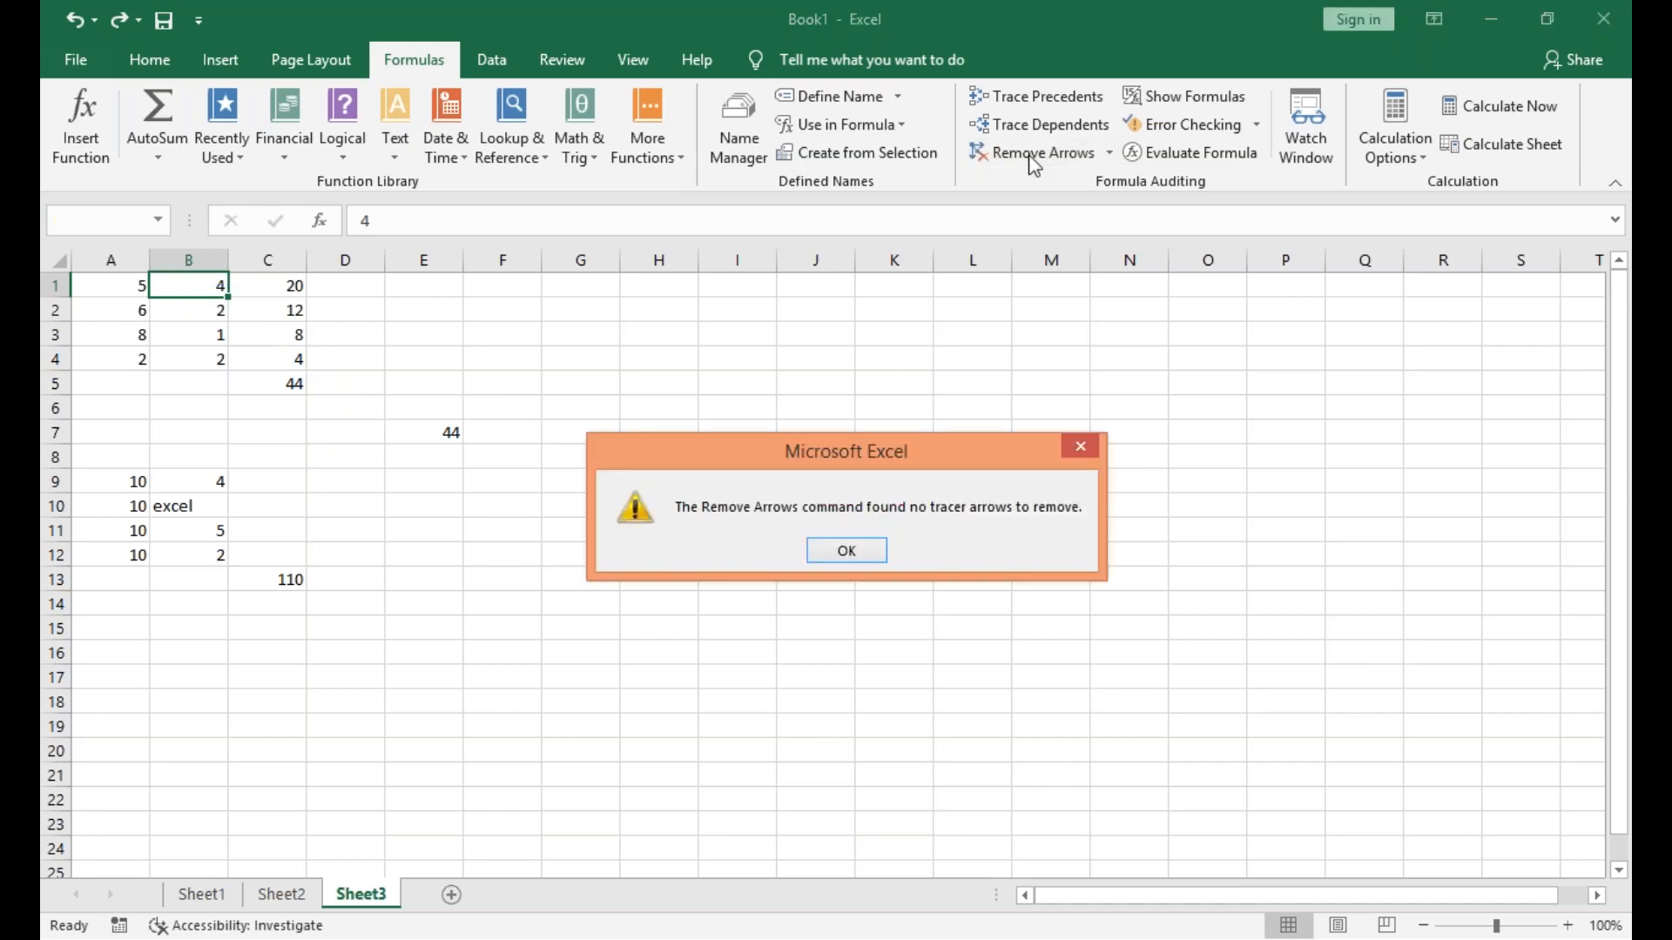
pyautogui.click(857, 560)
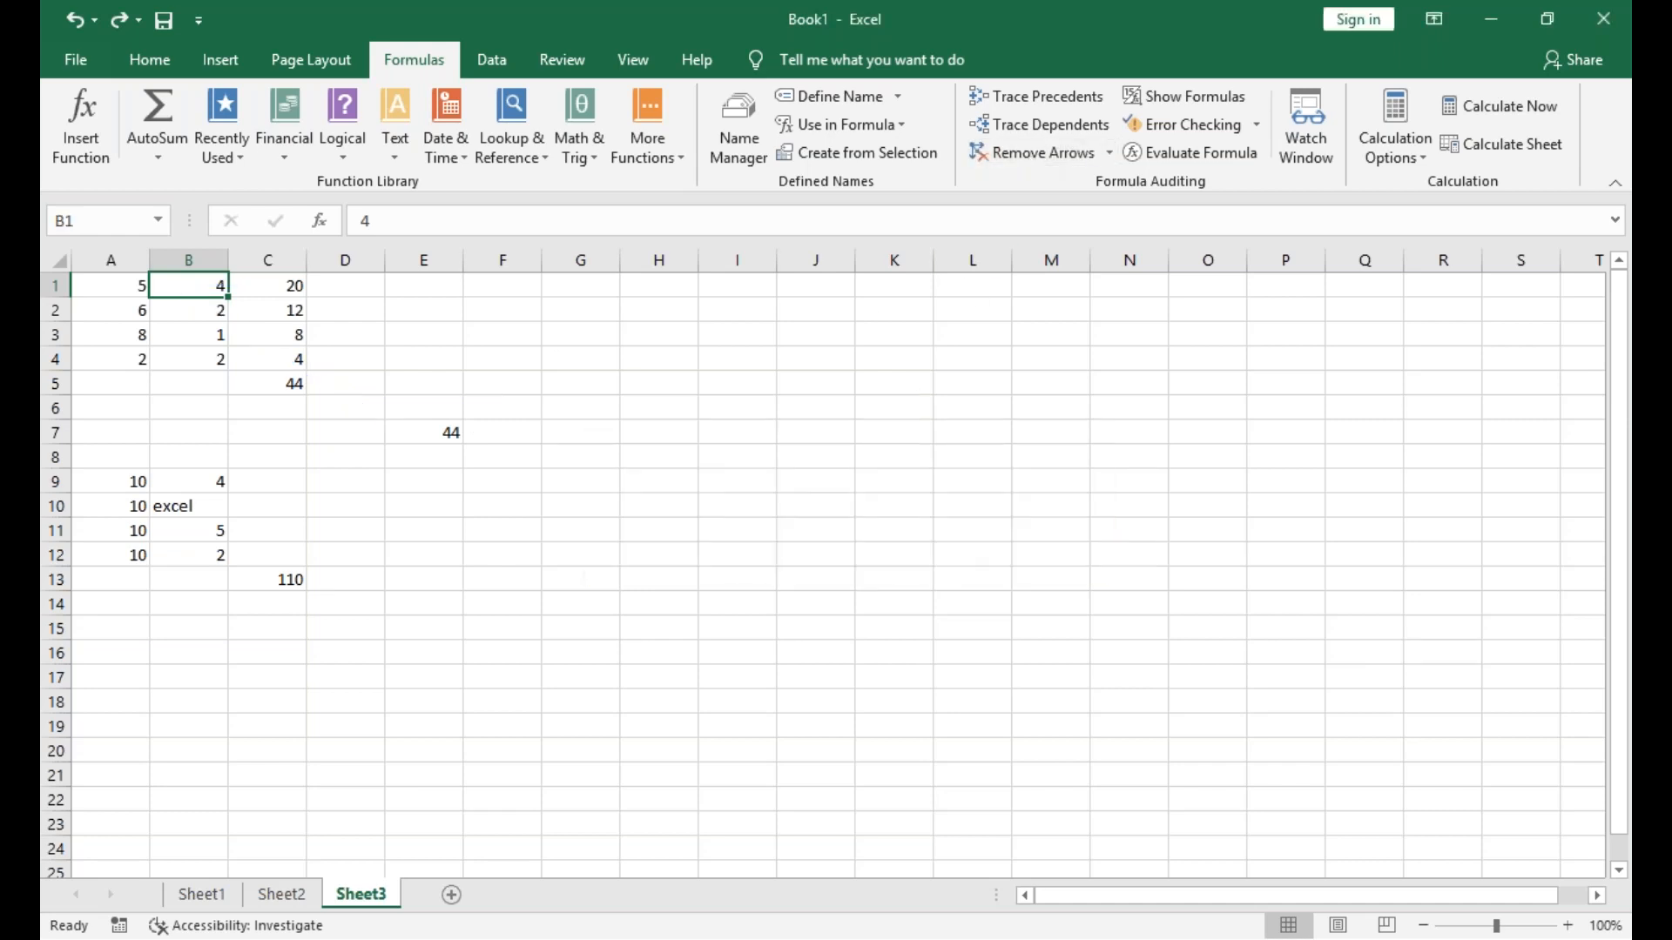
# Show the formulas in Sheet3's cells and switch back to displaying their values.
pyautogui.click(1189, 92)
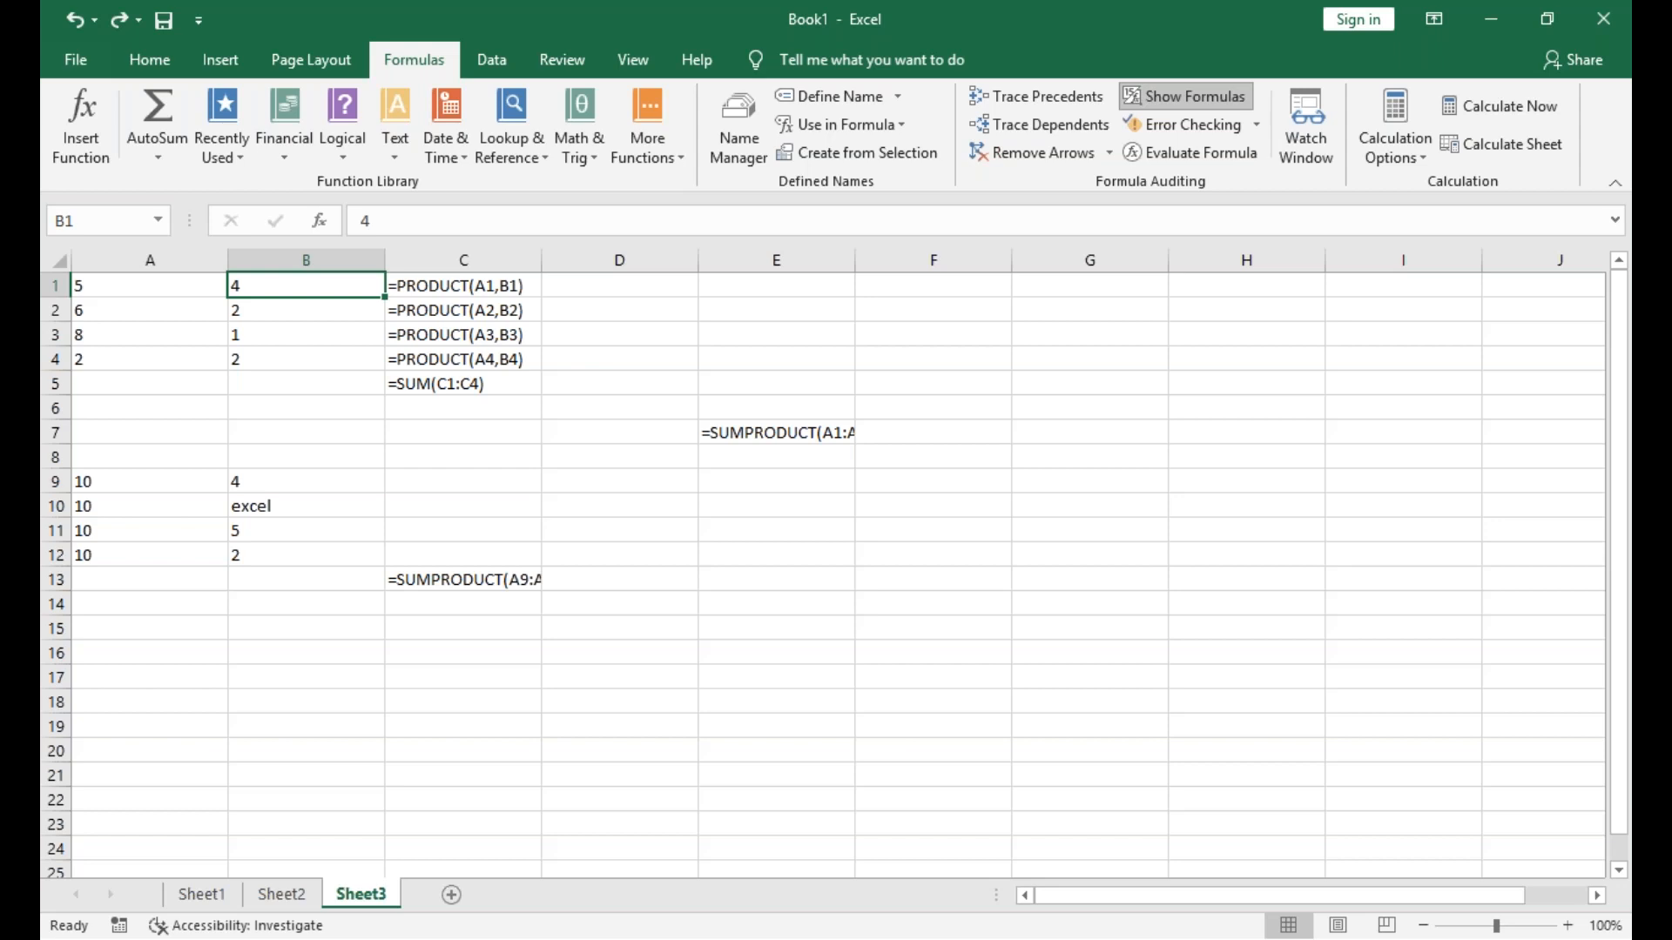
pyautogui.click(1190, 94)
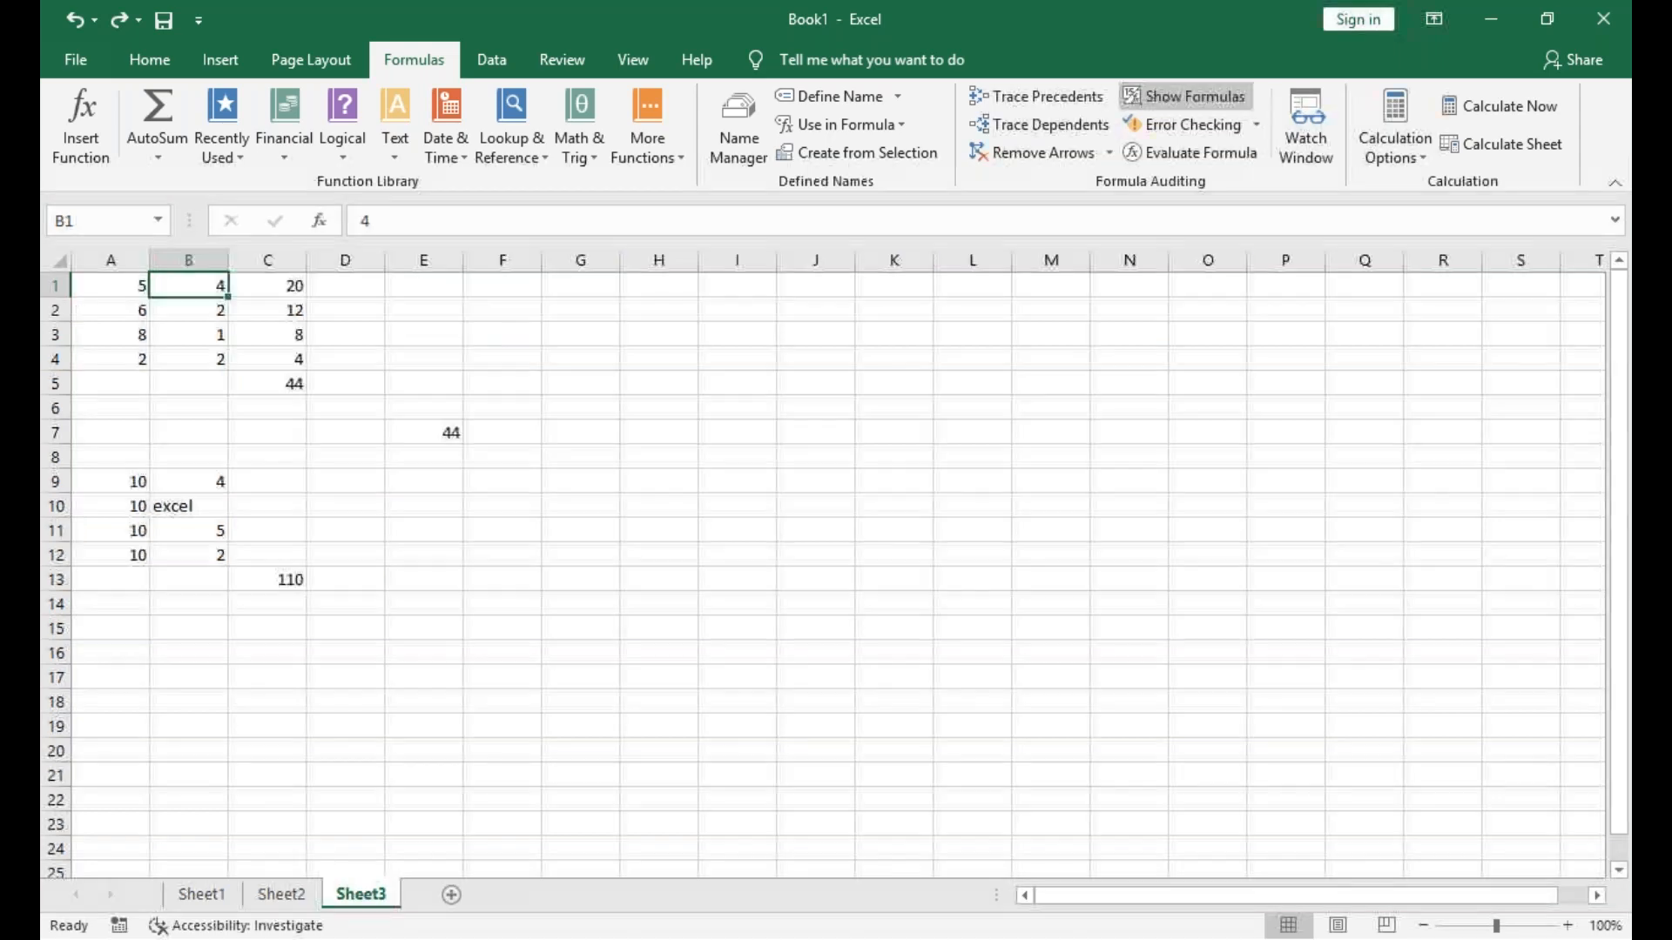
# Run error checking on the whole of Sheet3 and dismiss the resulting message.
pyautogui.click(1257, 125)
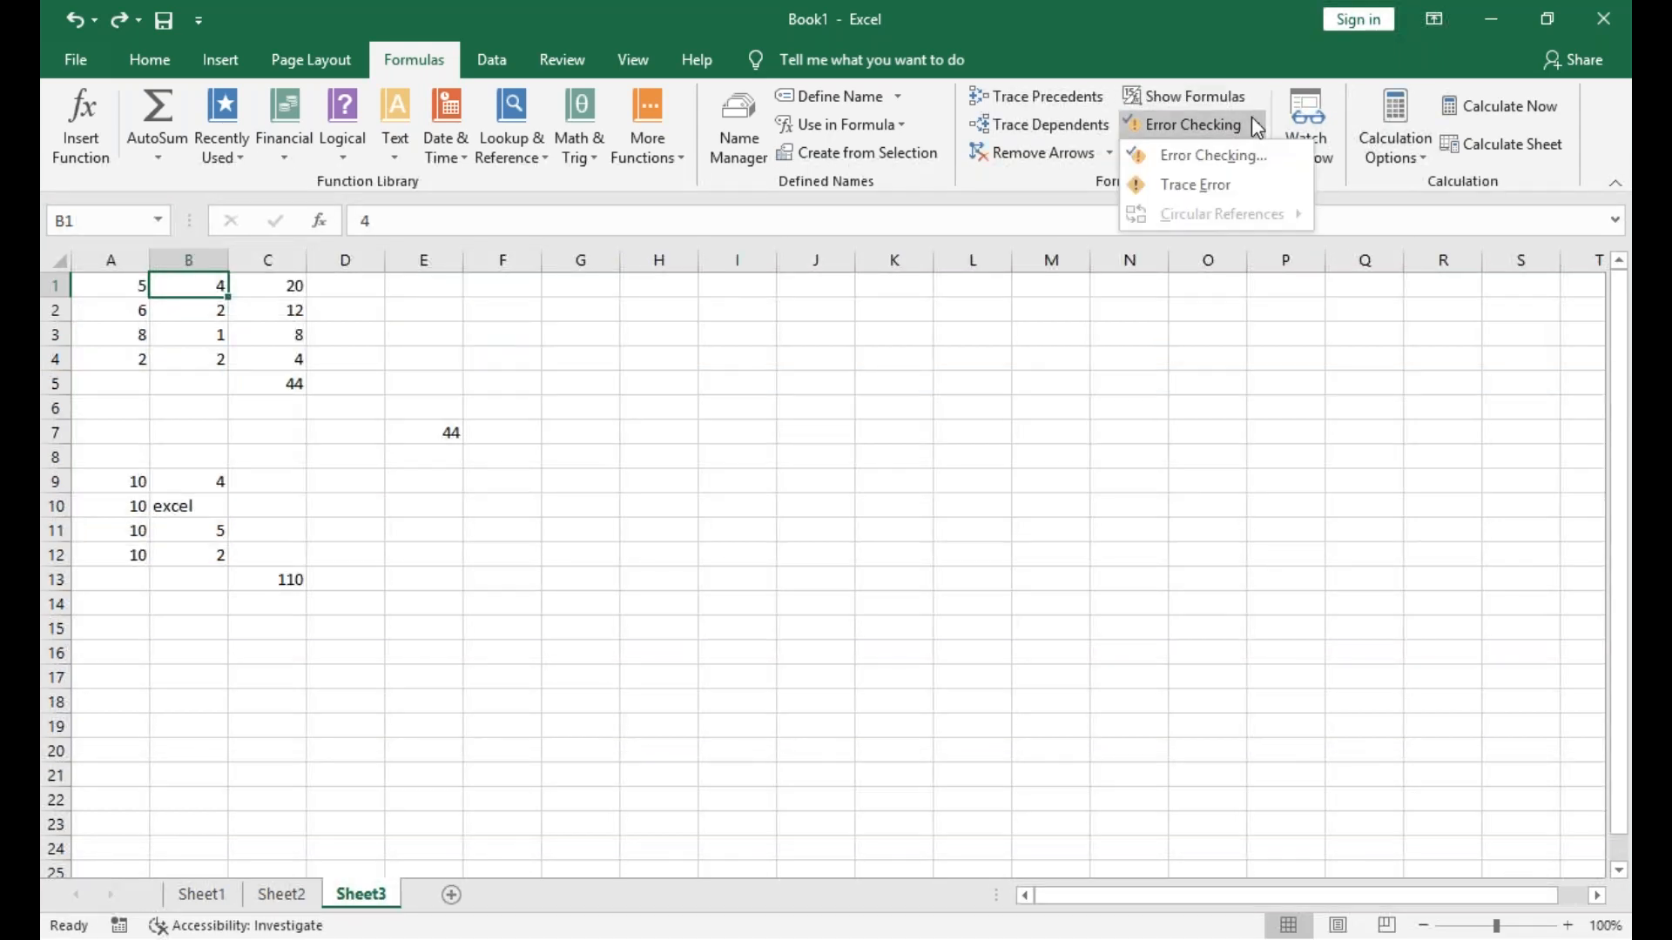
pyautogui.click(1215, 160)
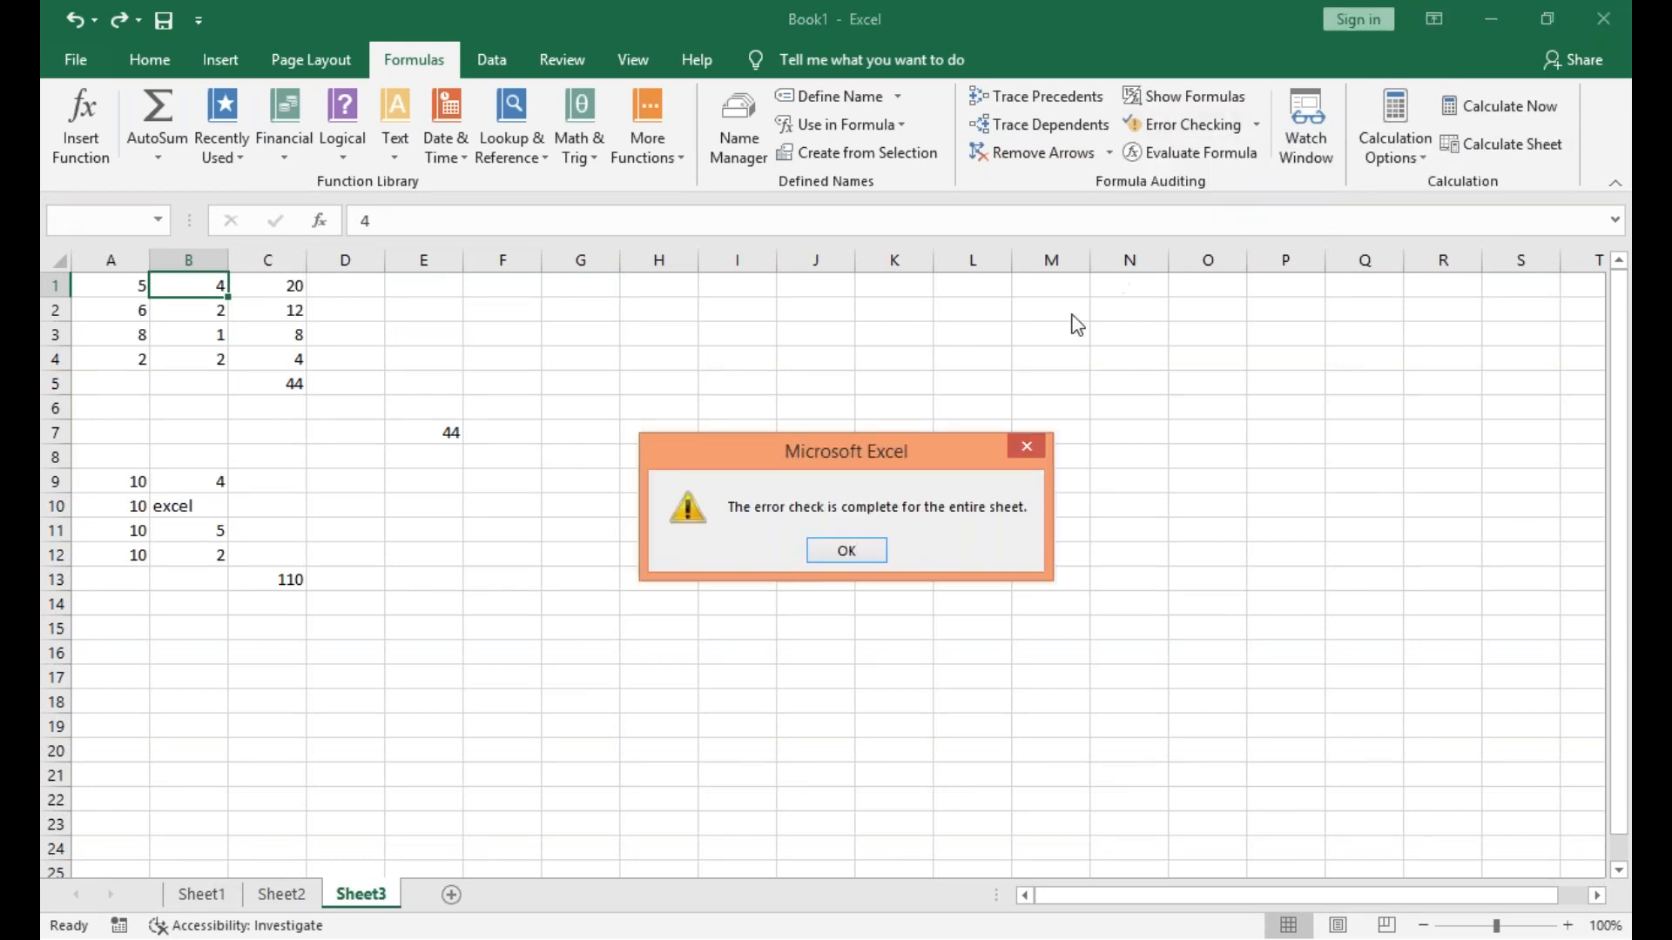
pyautogui.click(847, 552)
# Start Evaluate Formula on empty cell K12 of Sheet3 and close the evaluation.
pyautogui.click(882, 558)
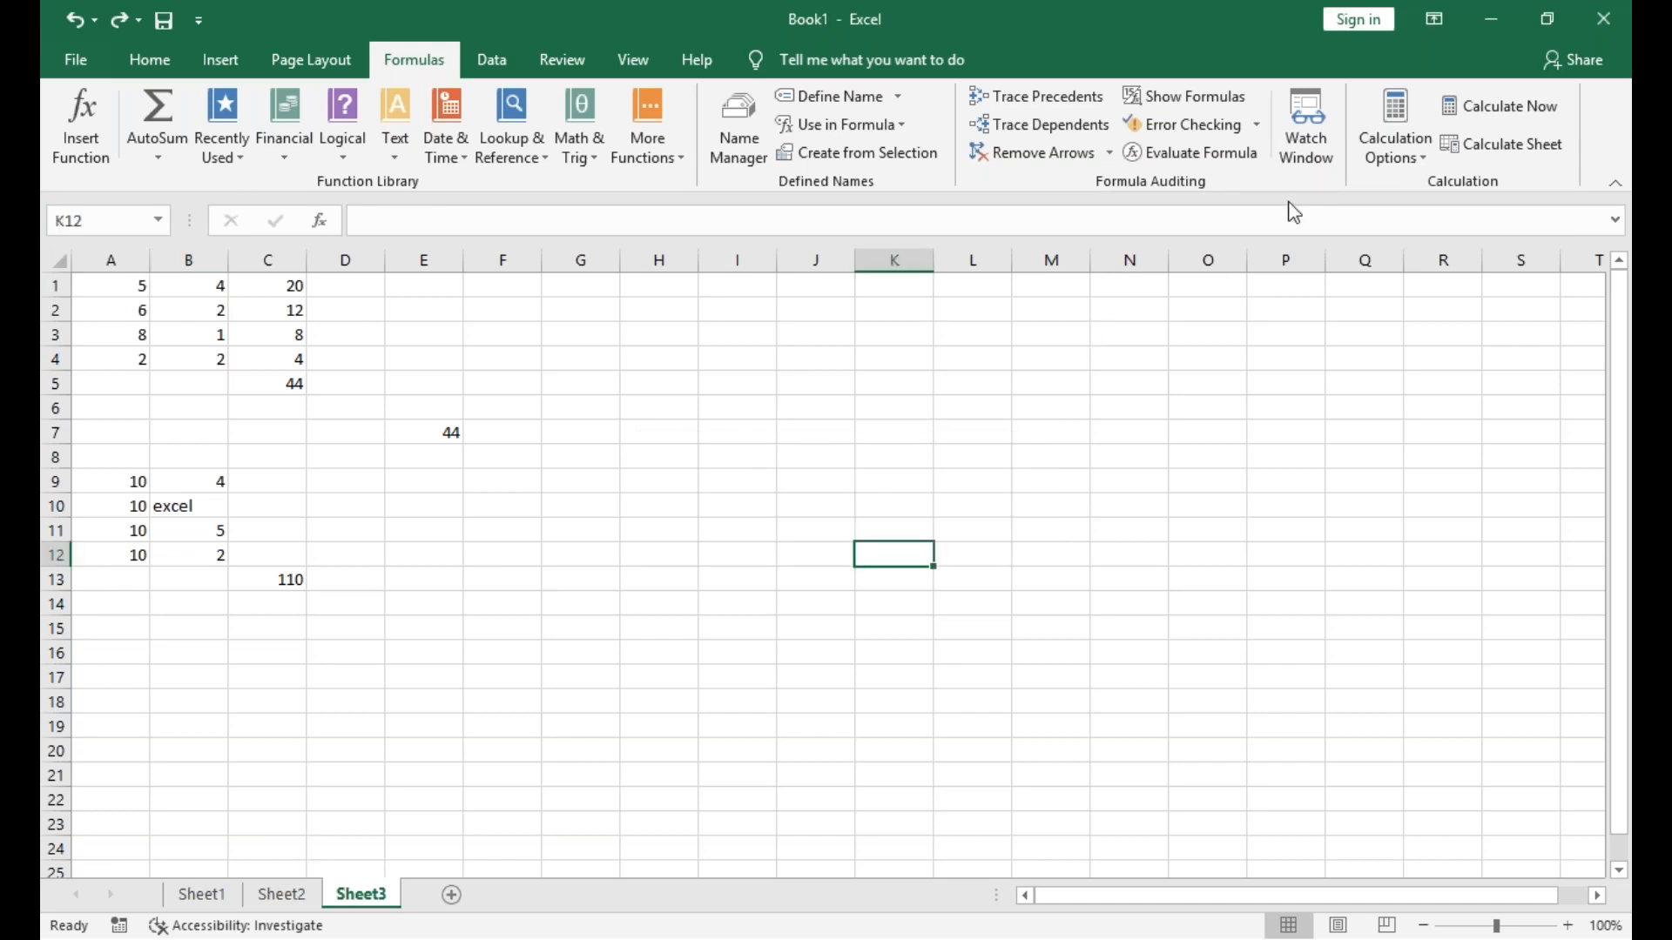
pyautogui.click(1234, 157)
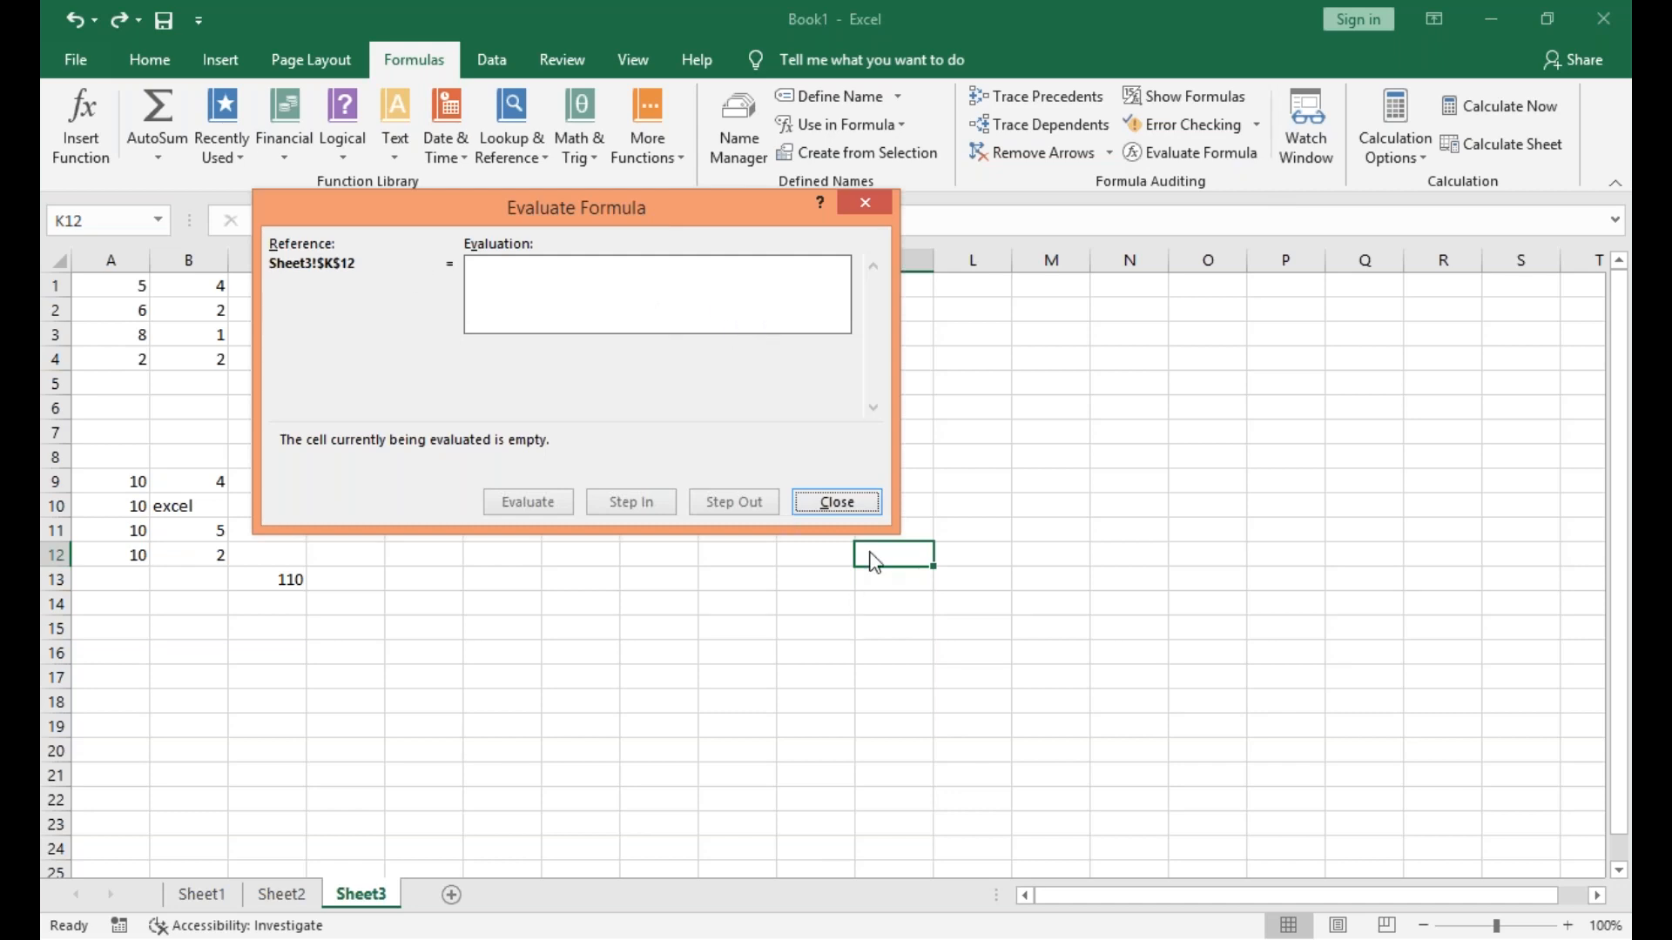
pyautogui.click(838, 503)
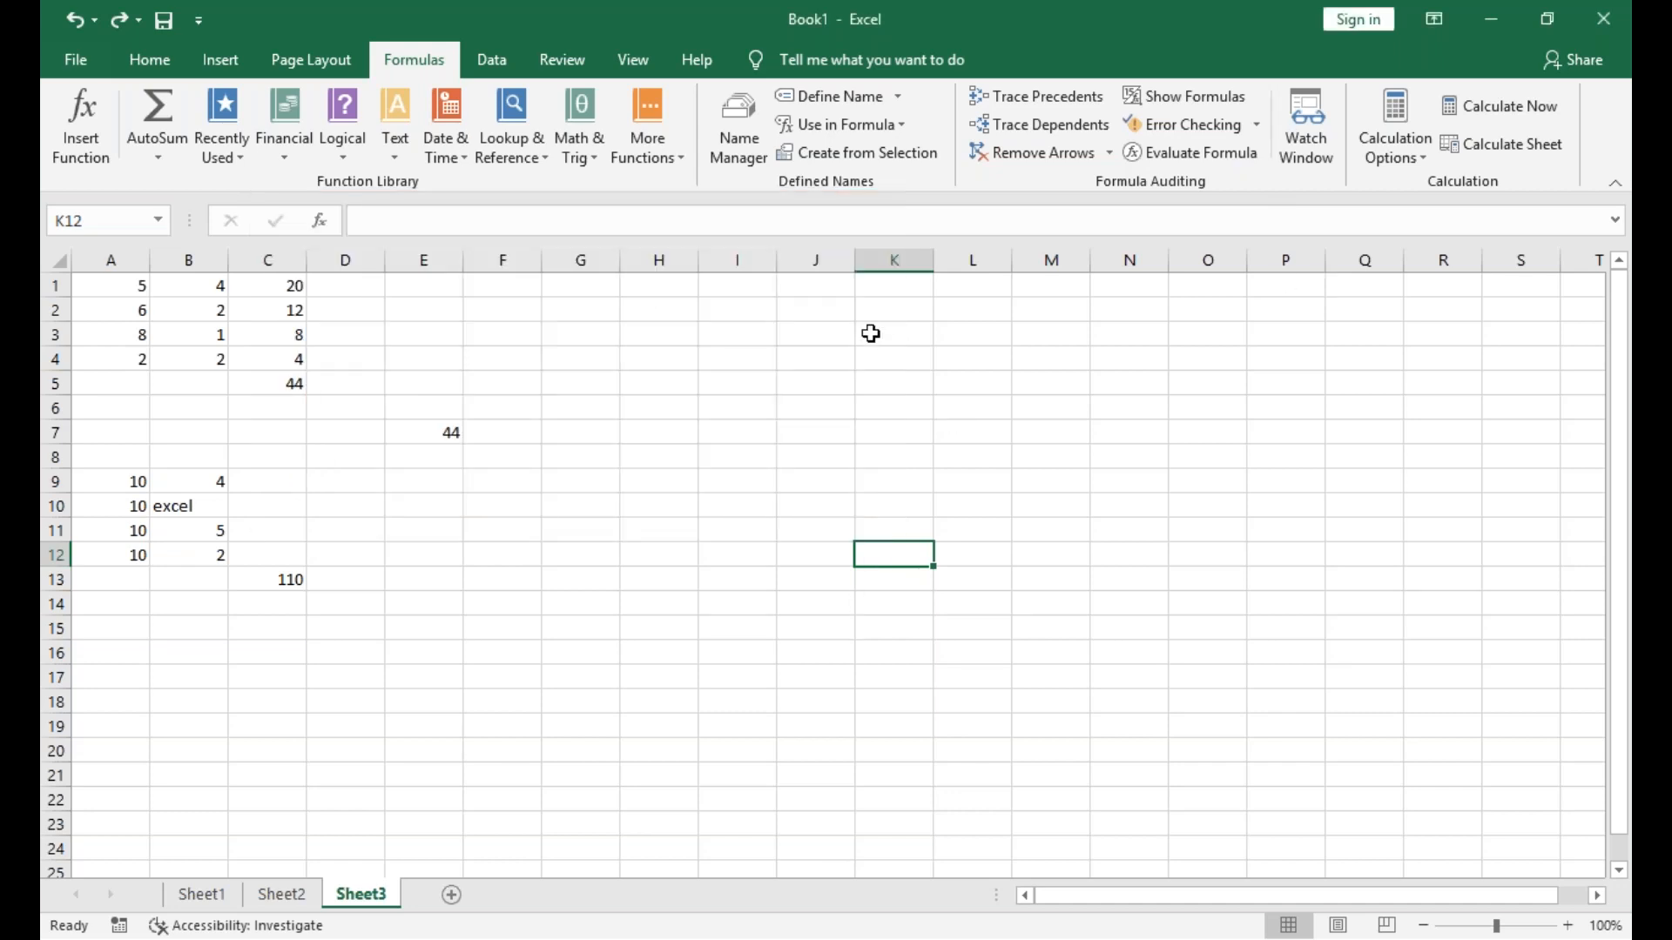
# Add a watch for cell A9 on Sheet1 and close the Watch Window.
pyautogui.click(201, 895)
pyautogui.click(204, 487)
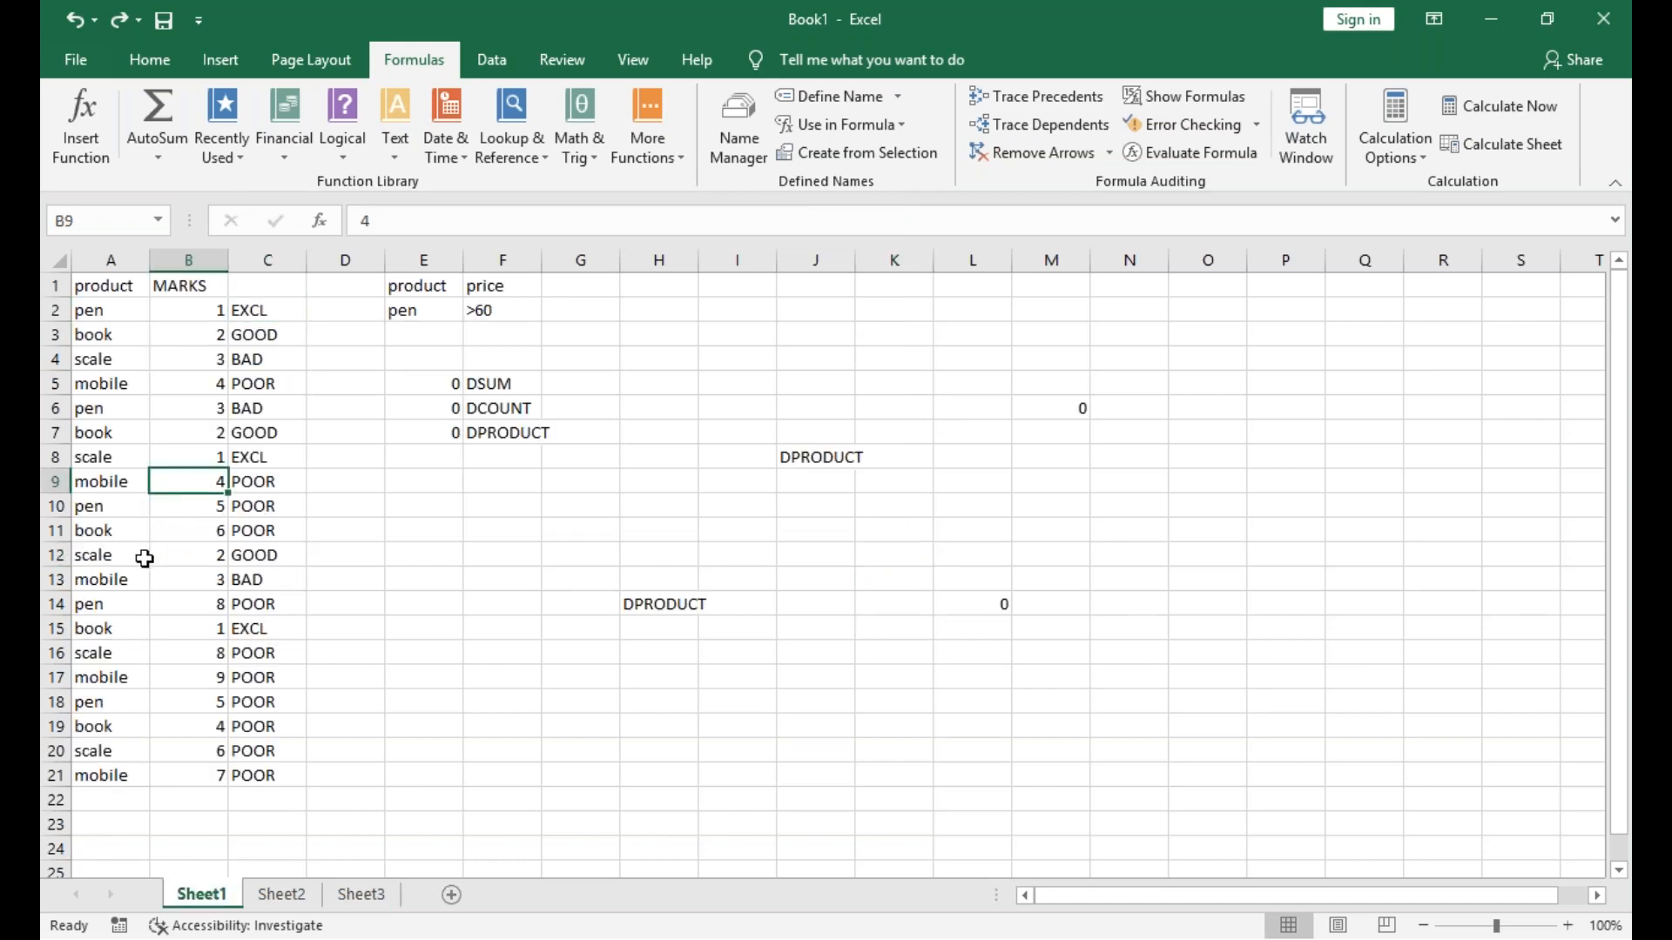
pyautogui.click(131, 484)
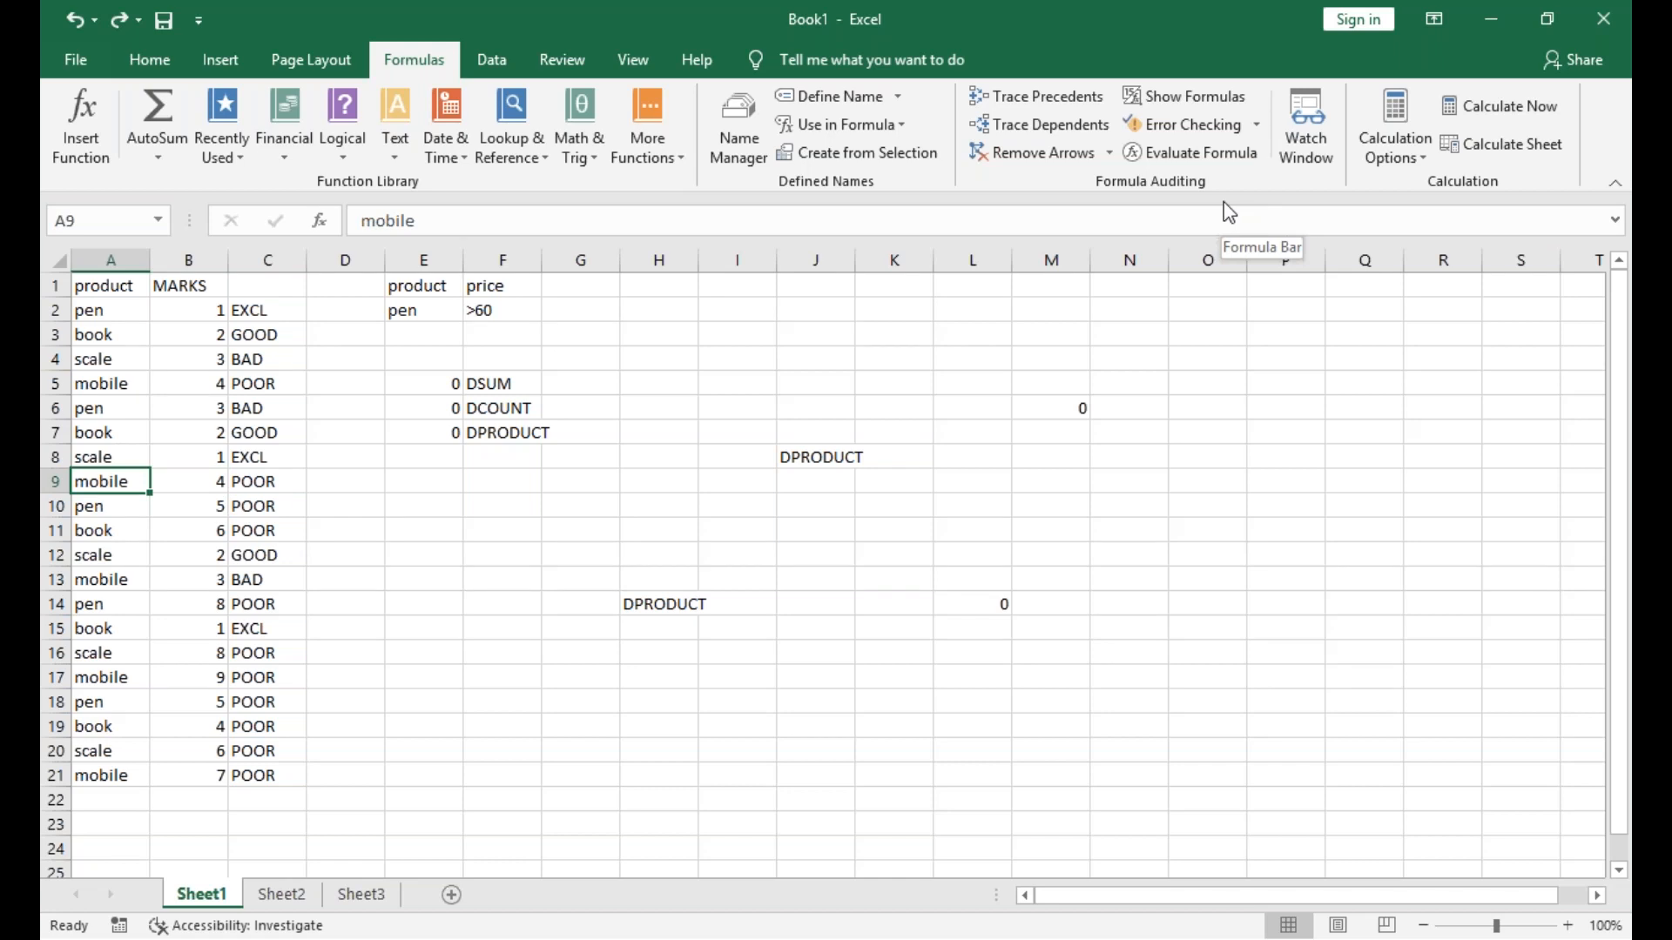
pyautogui.click(1314, 128)
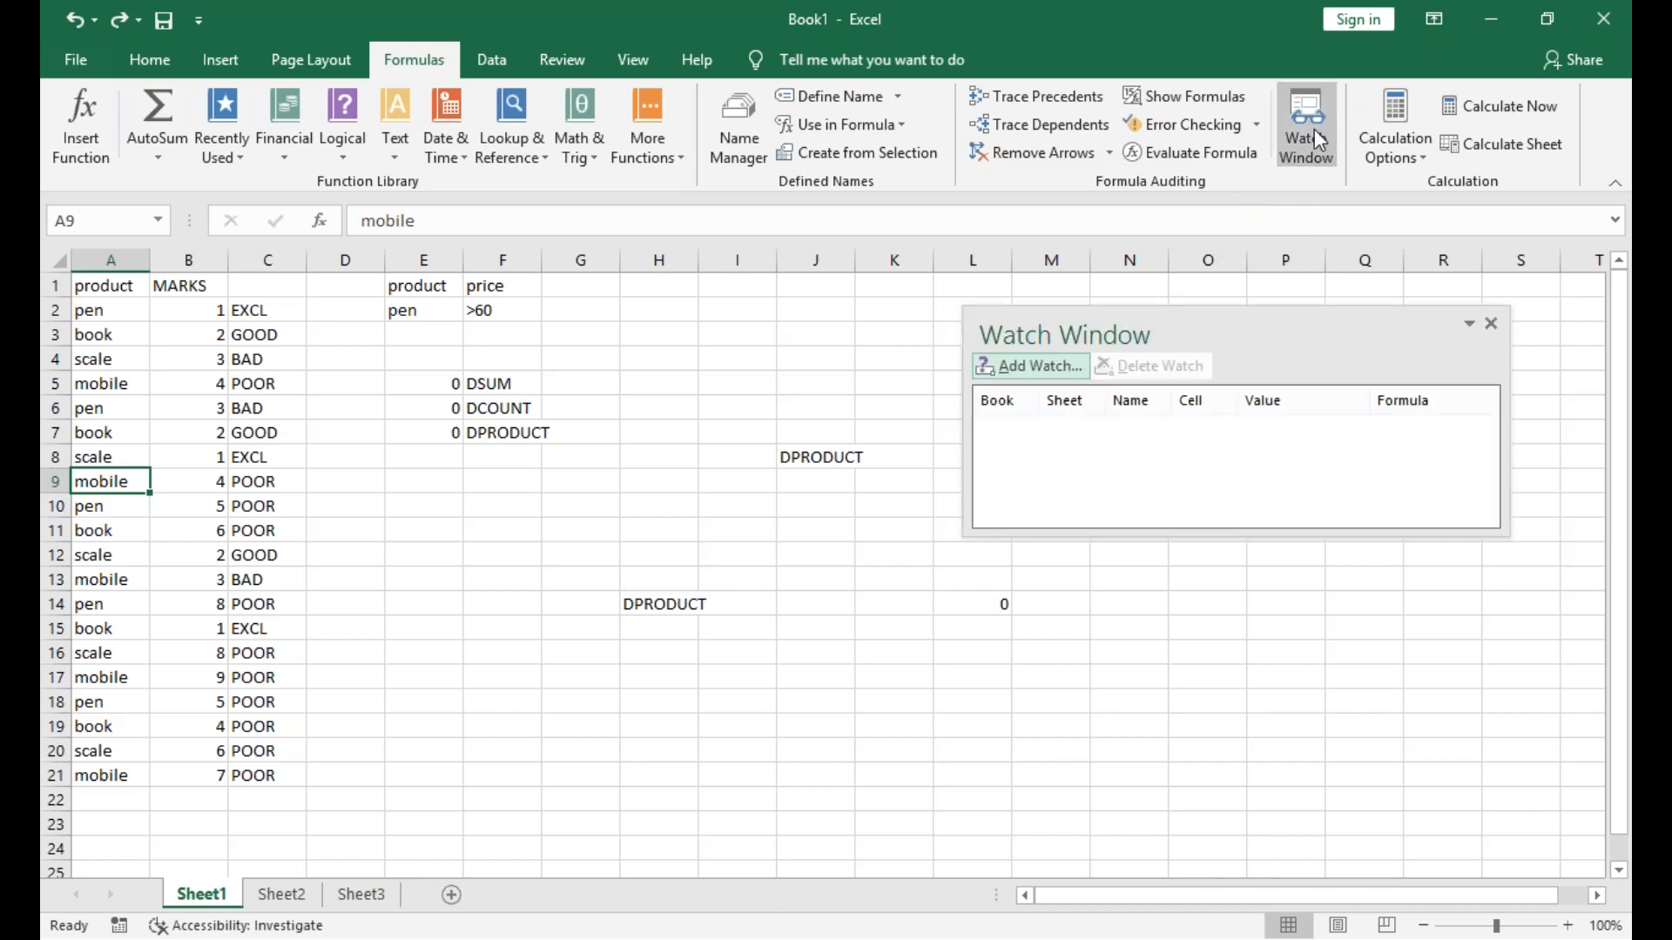
pyautogui.click(1040, 368)
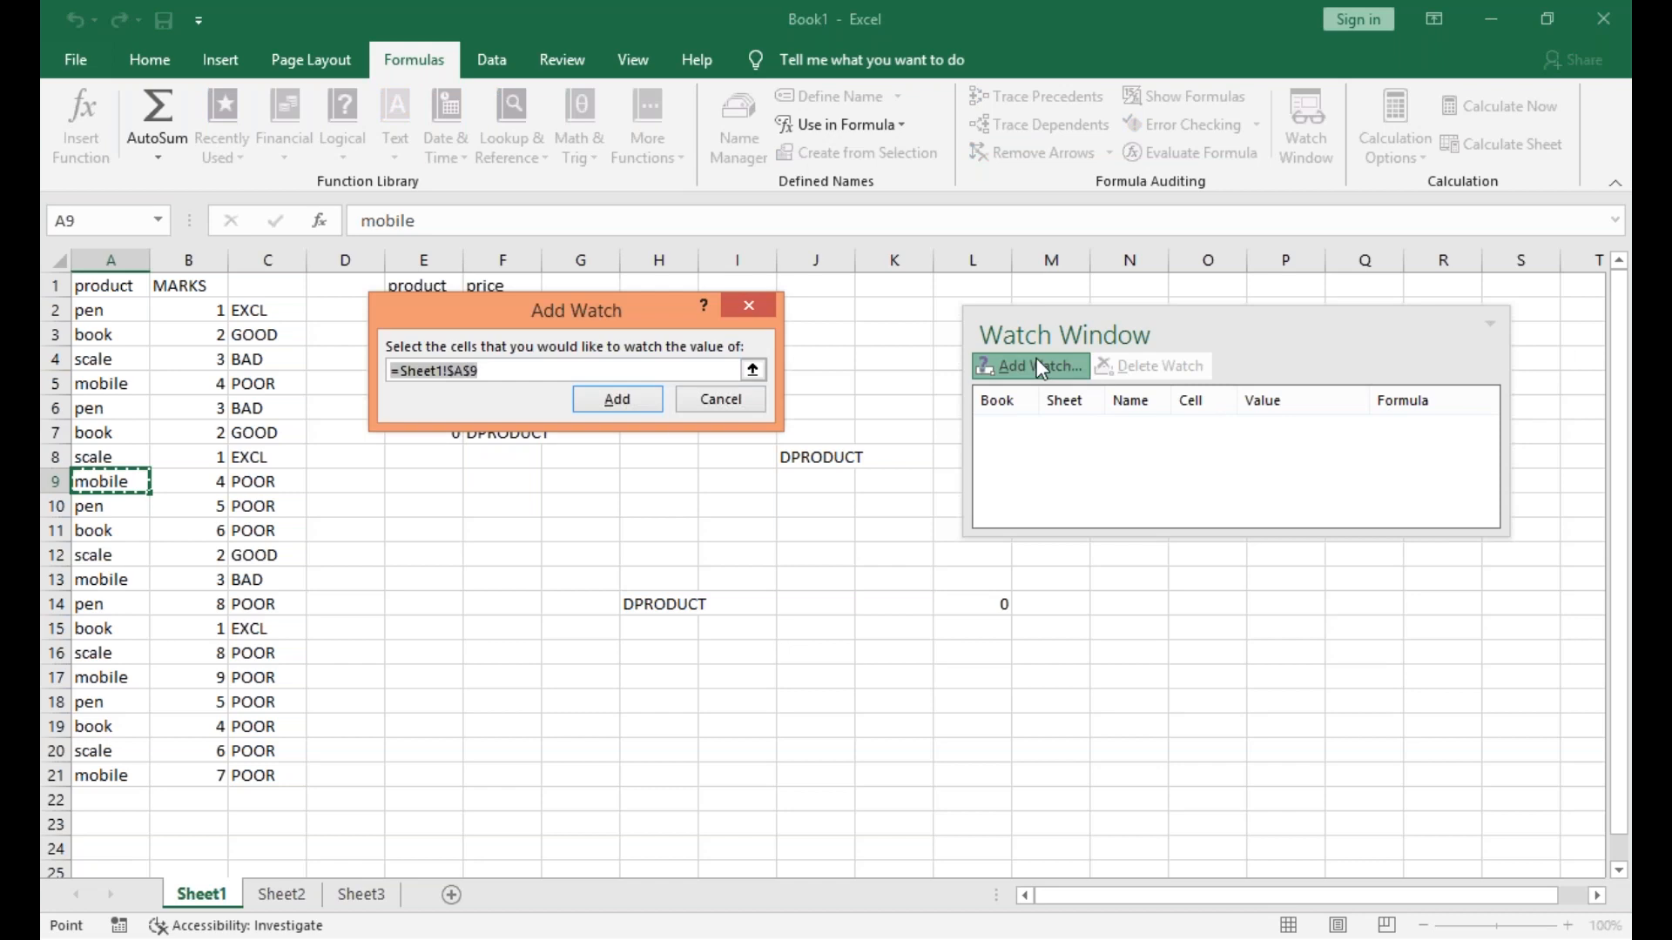
pyautogui.click(619, 399)
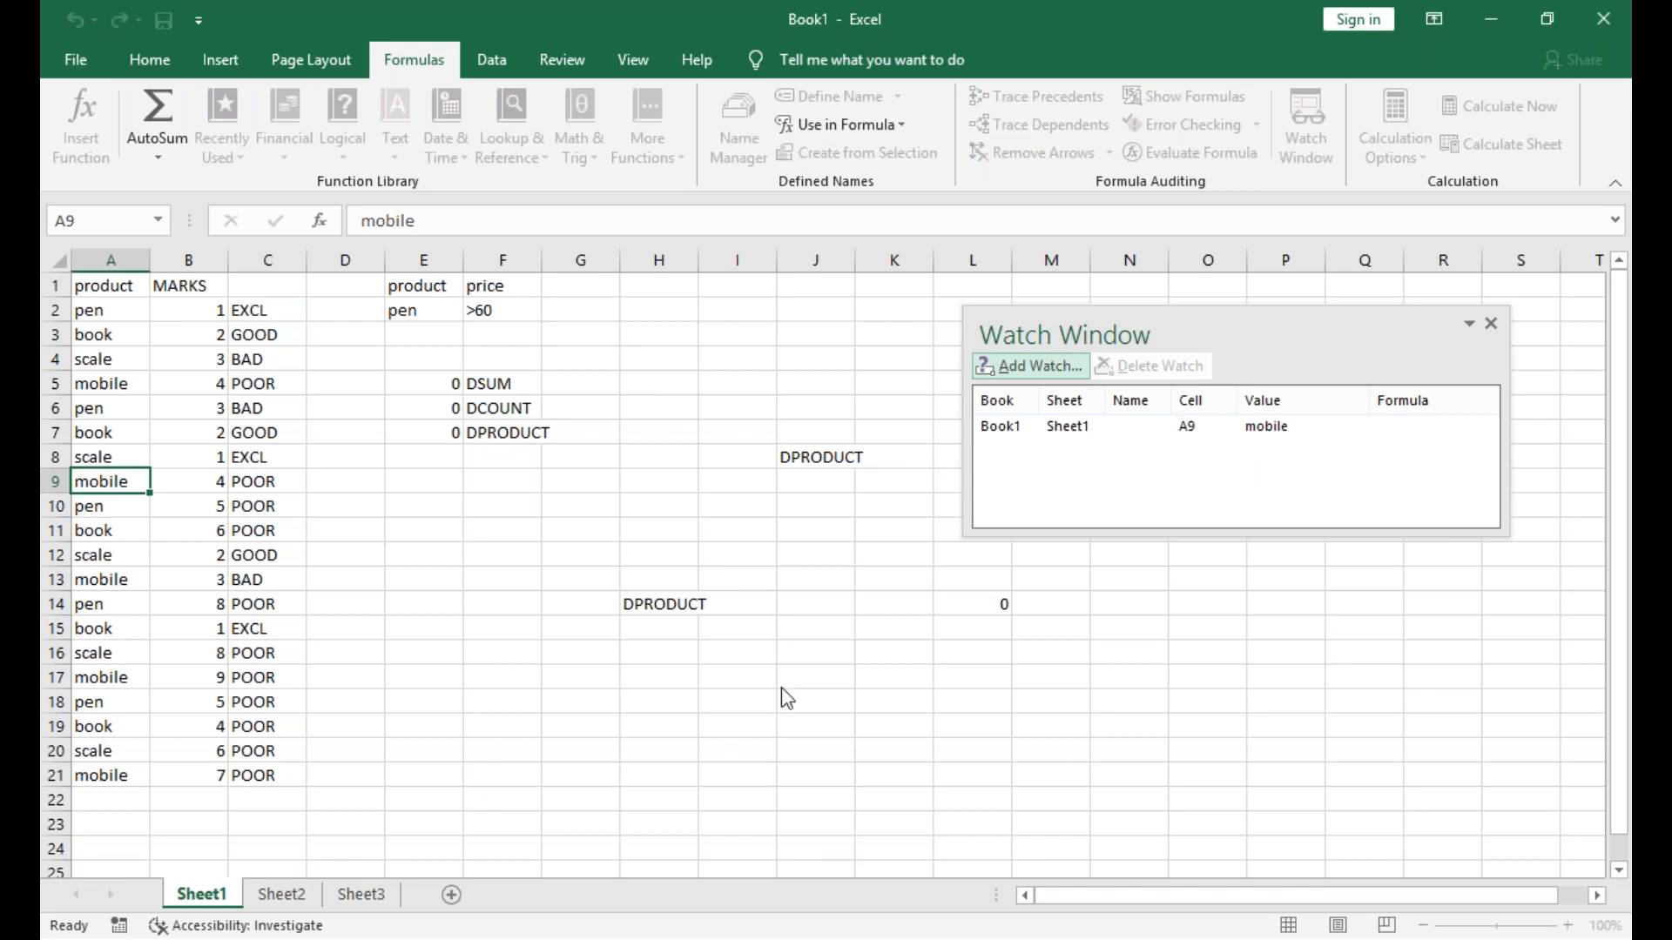
pyautogui.click(1492, 324)
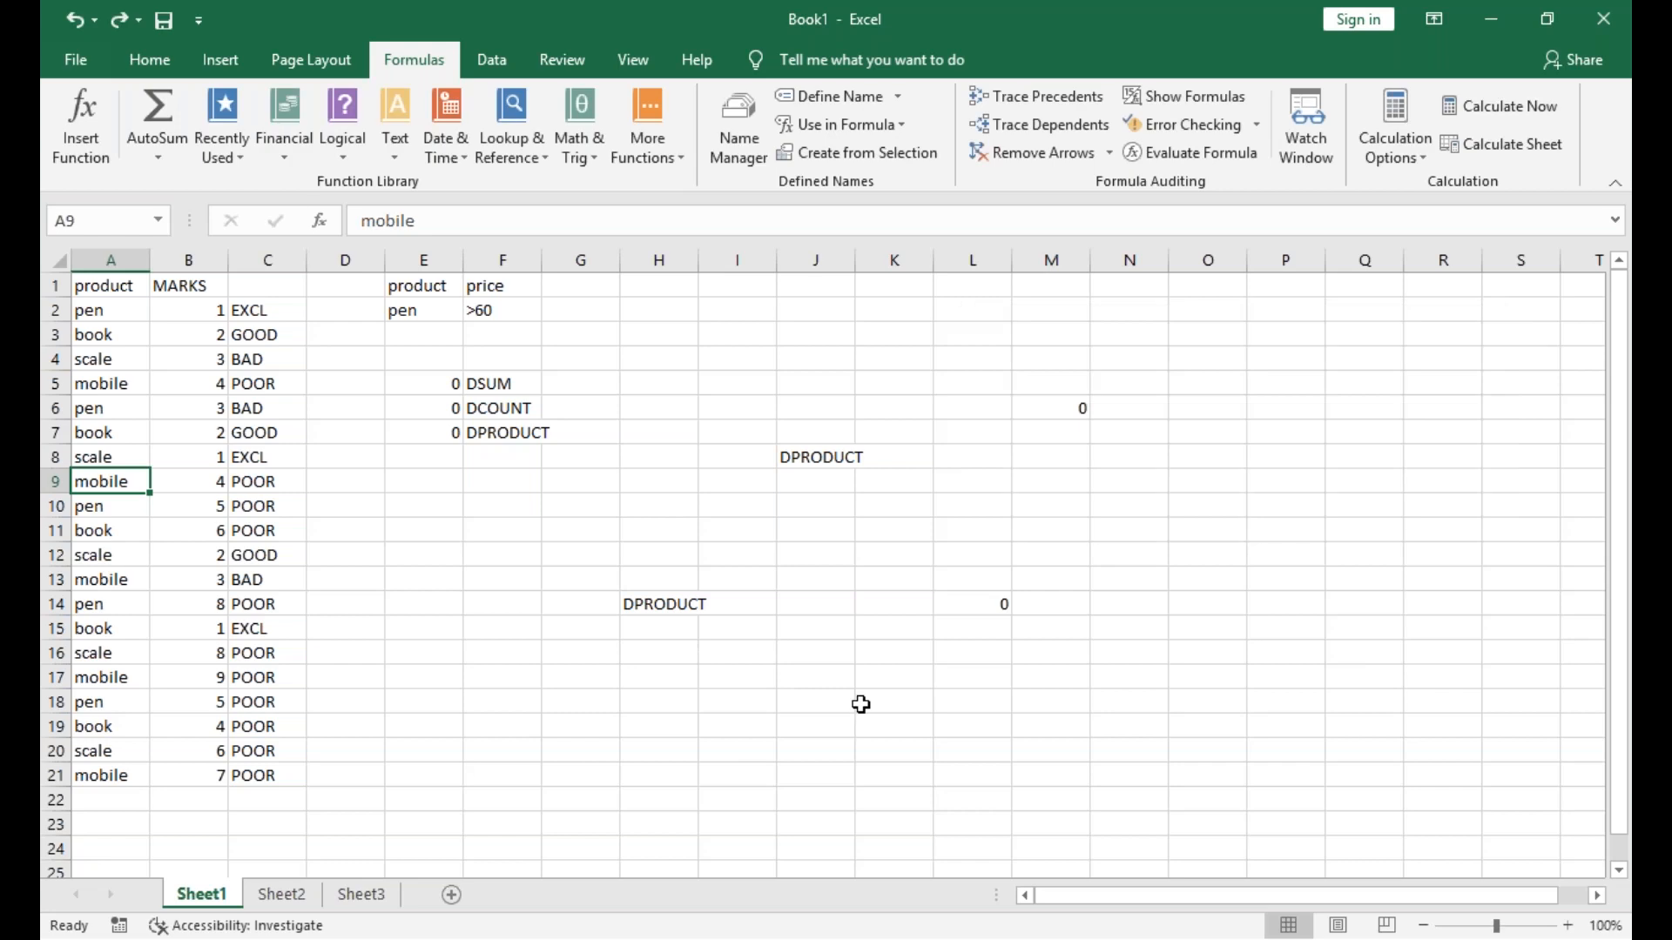
# Switch to Sheet3, reopen the Watch Window and jump from there to the watched cell A9 on Sheet1.
pyautogui.click(304, 895)
pyautogui.click(360, 902)
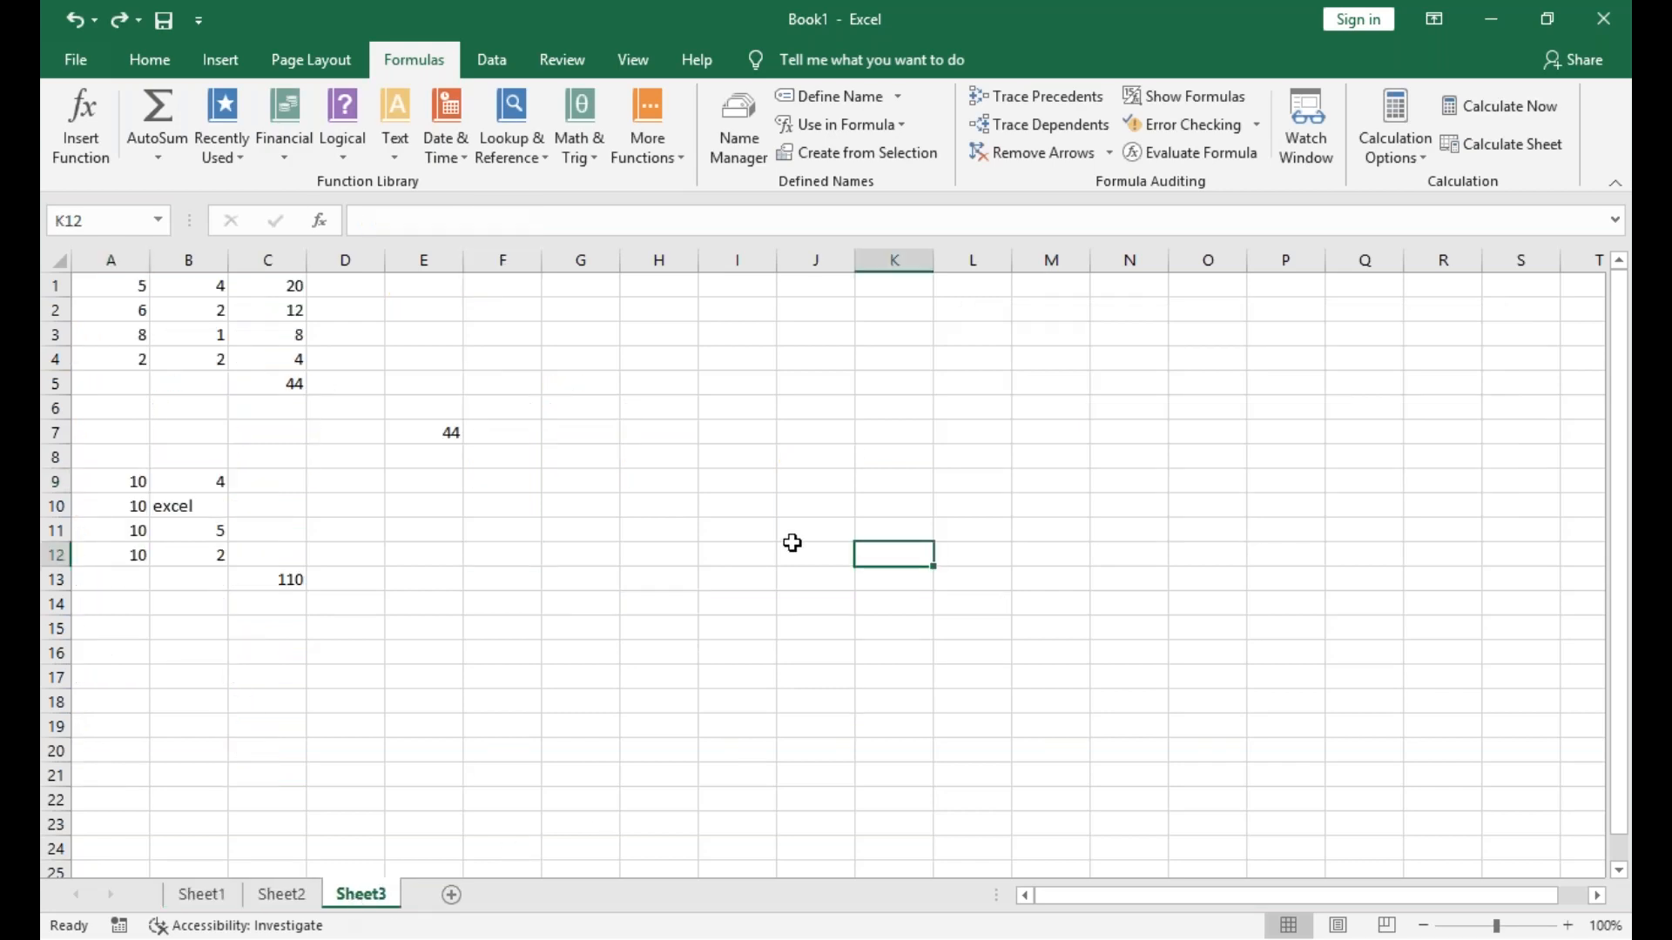
pyautogui.click(1312, 146)
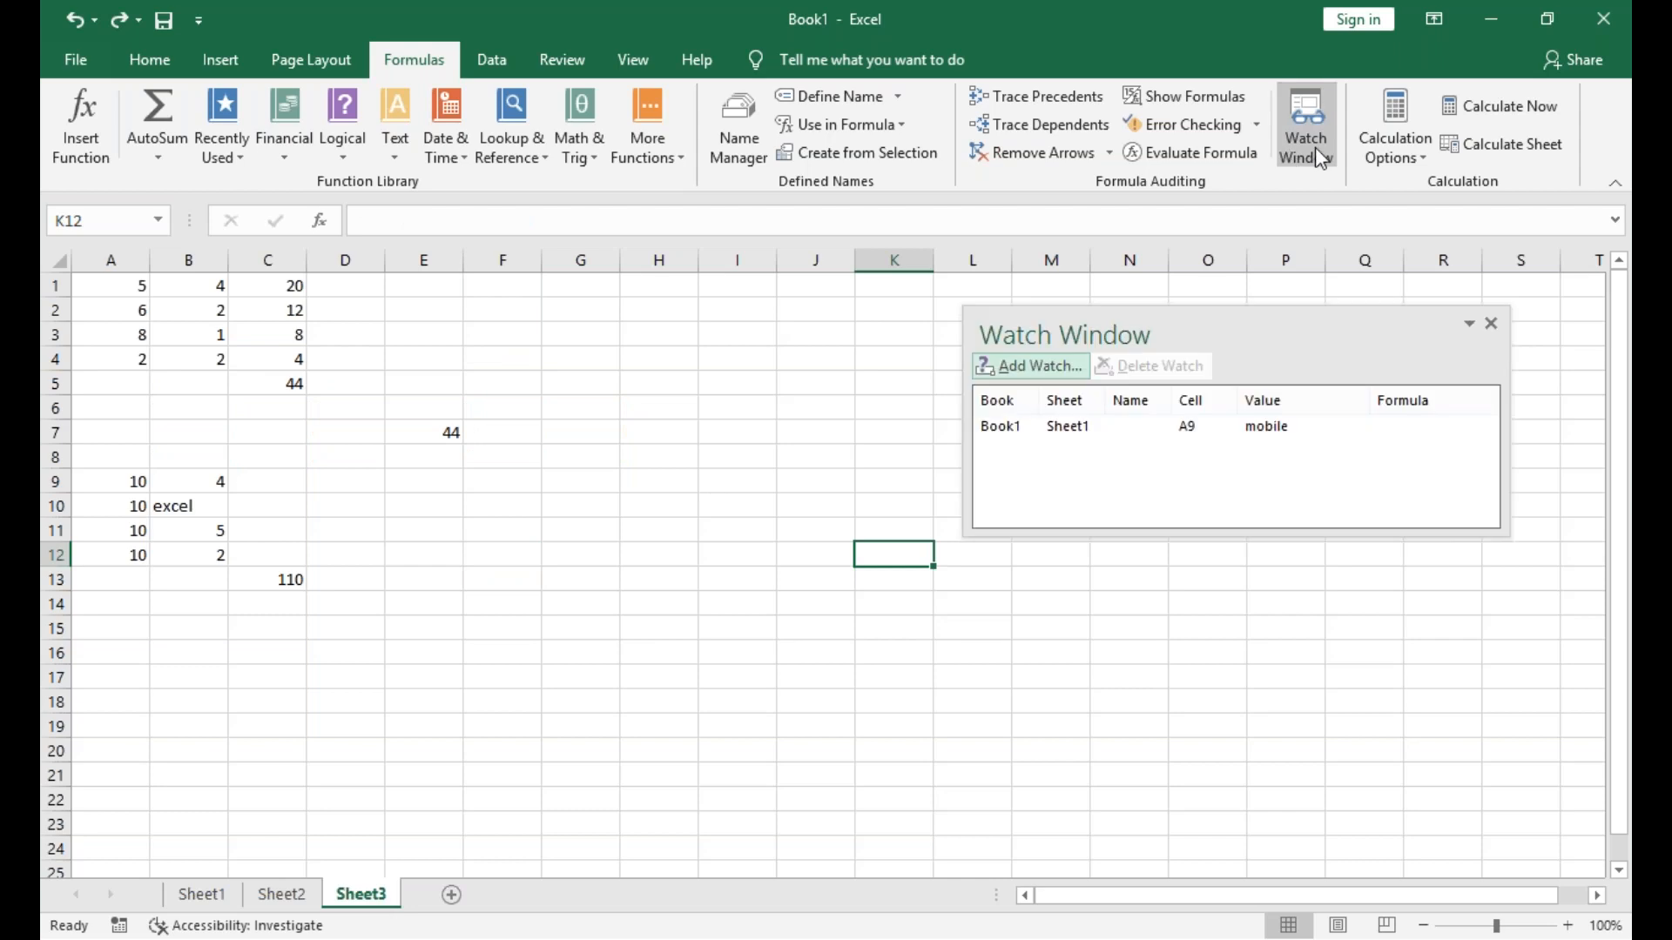
pyautogui.doubleClick(1139, 428)
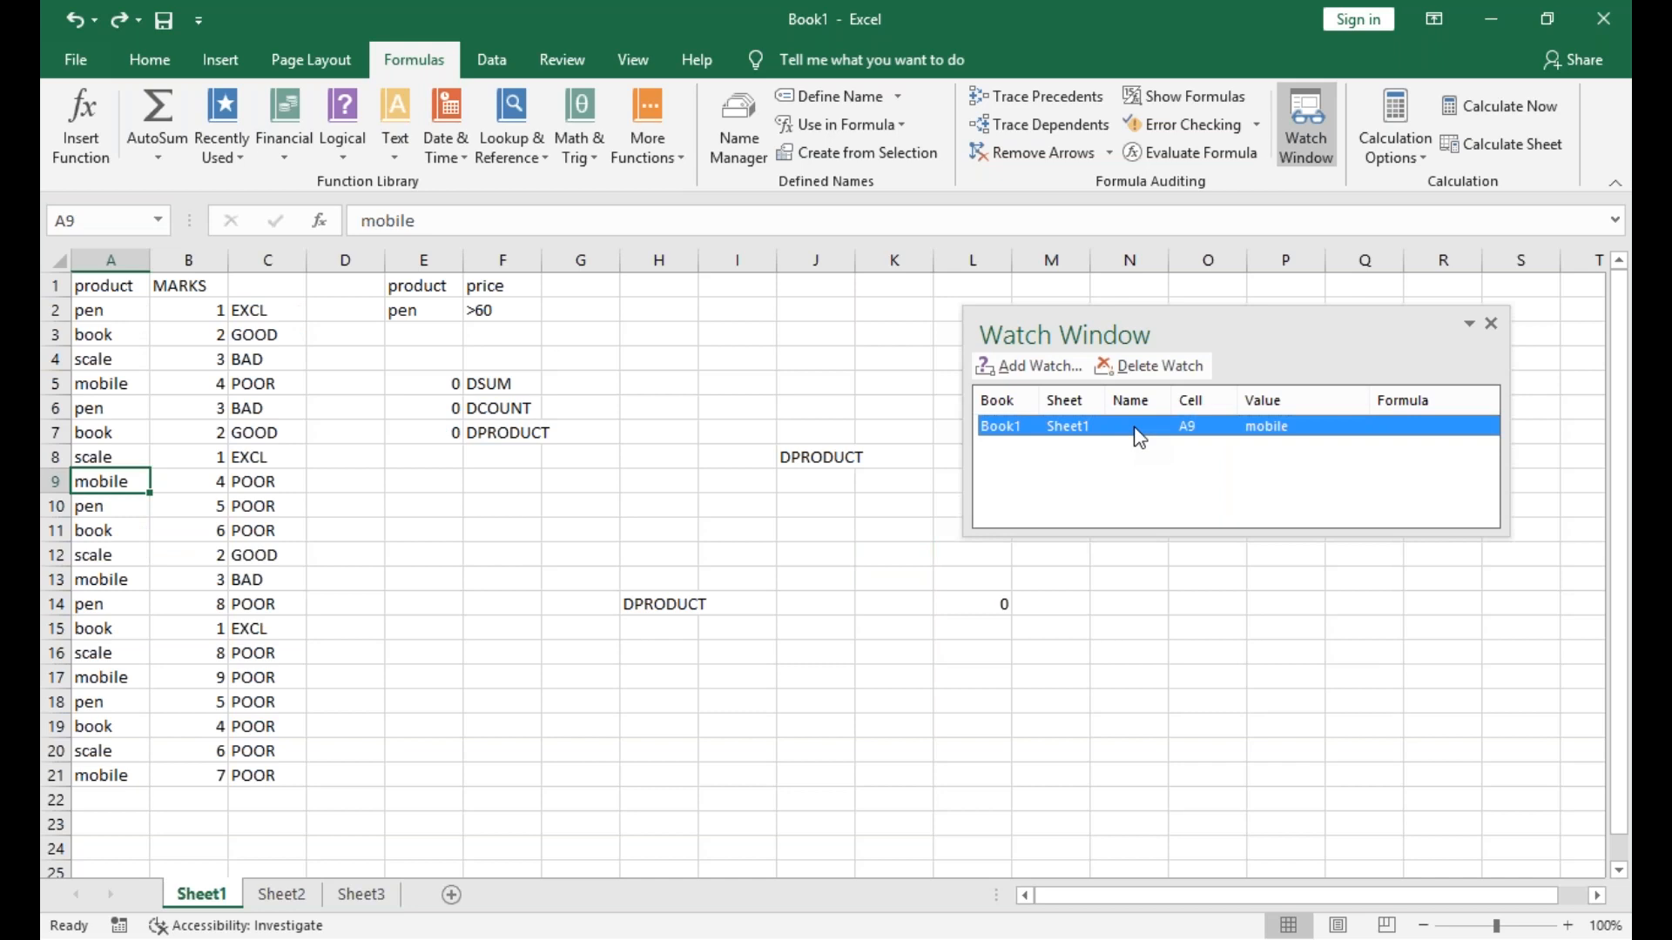
# Delete the watch on Sheet1's cell A9, close the Watch Window and select A17.
pyautogui.click(1139, 369)
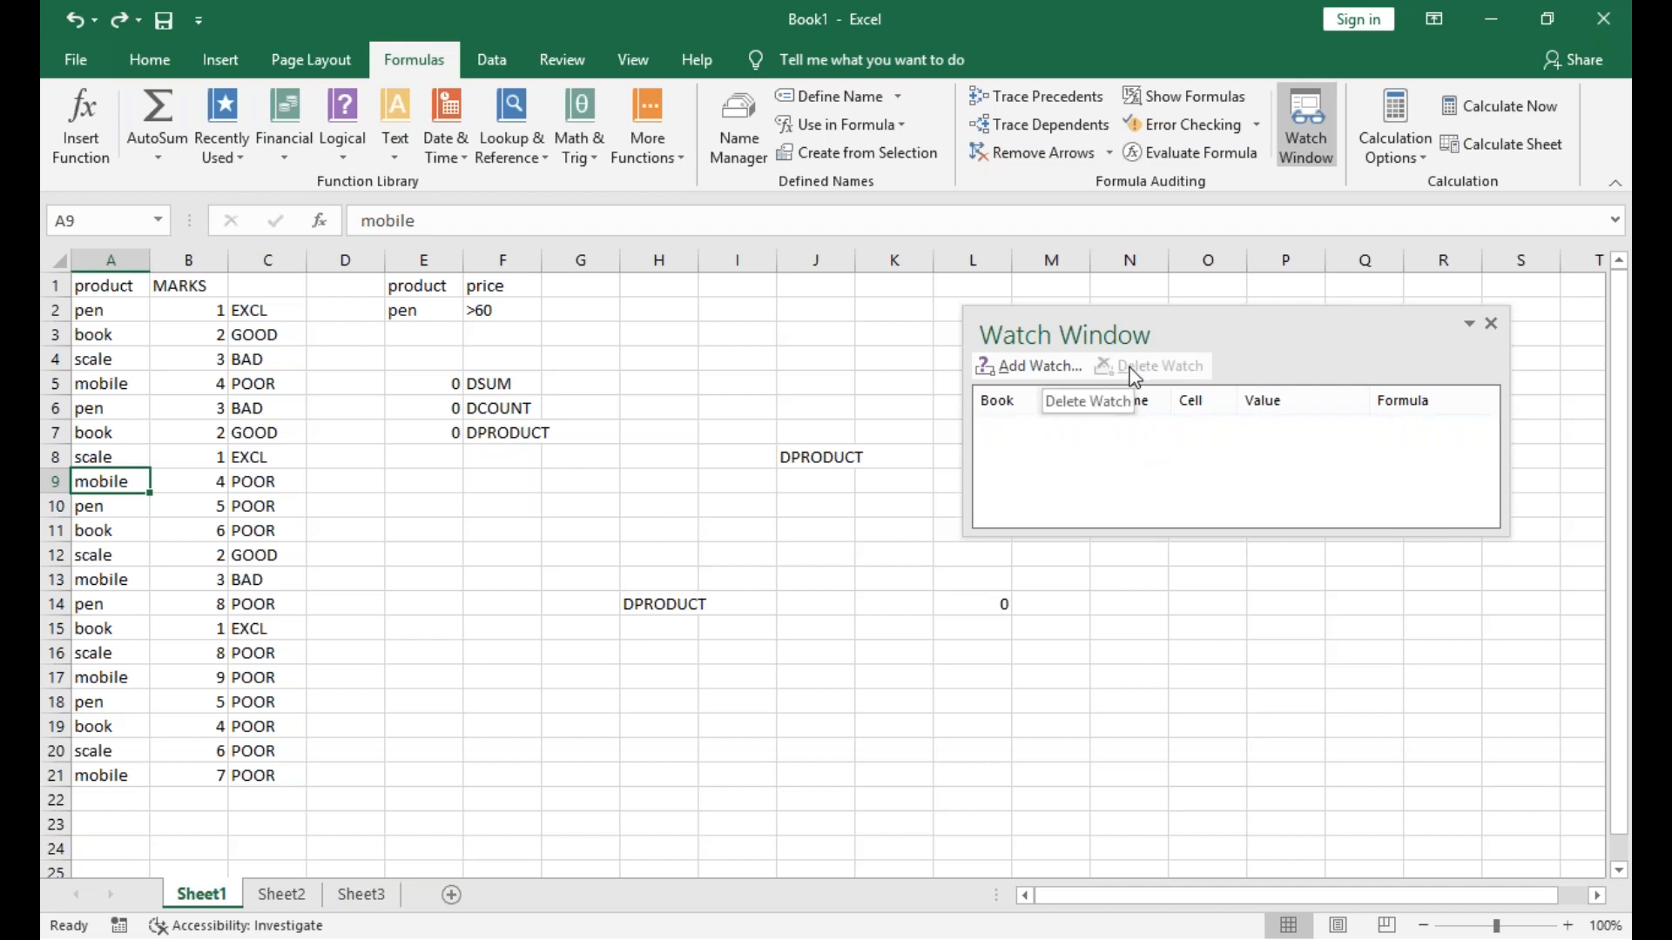
pyautogui.click(503, 579)
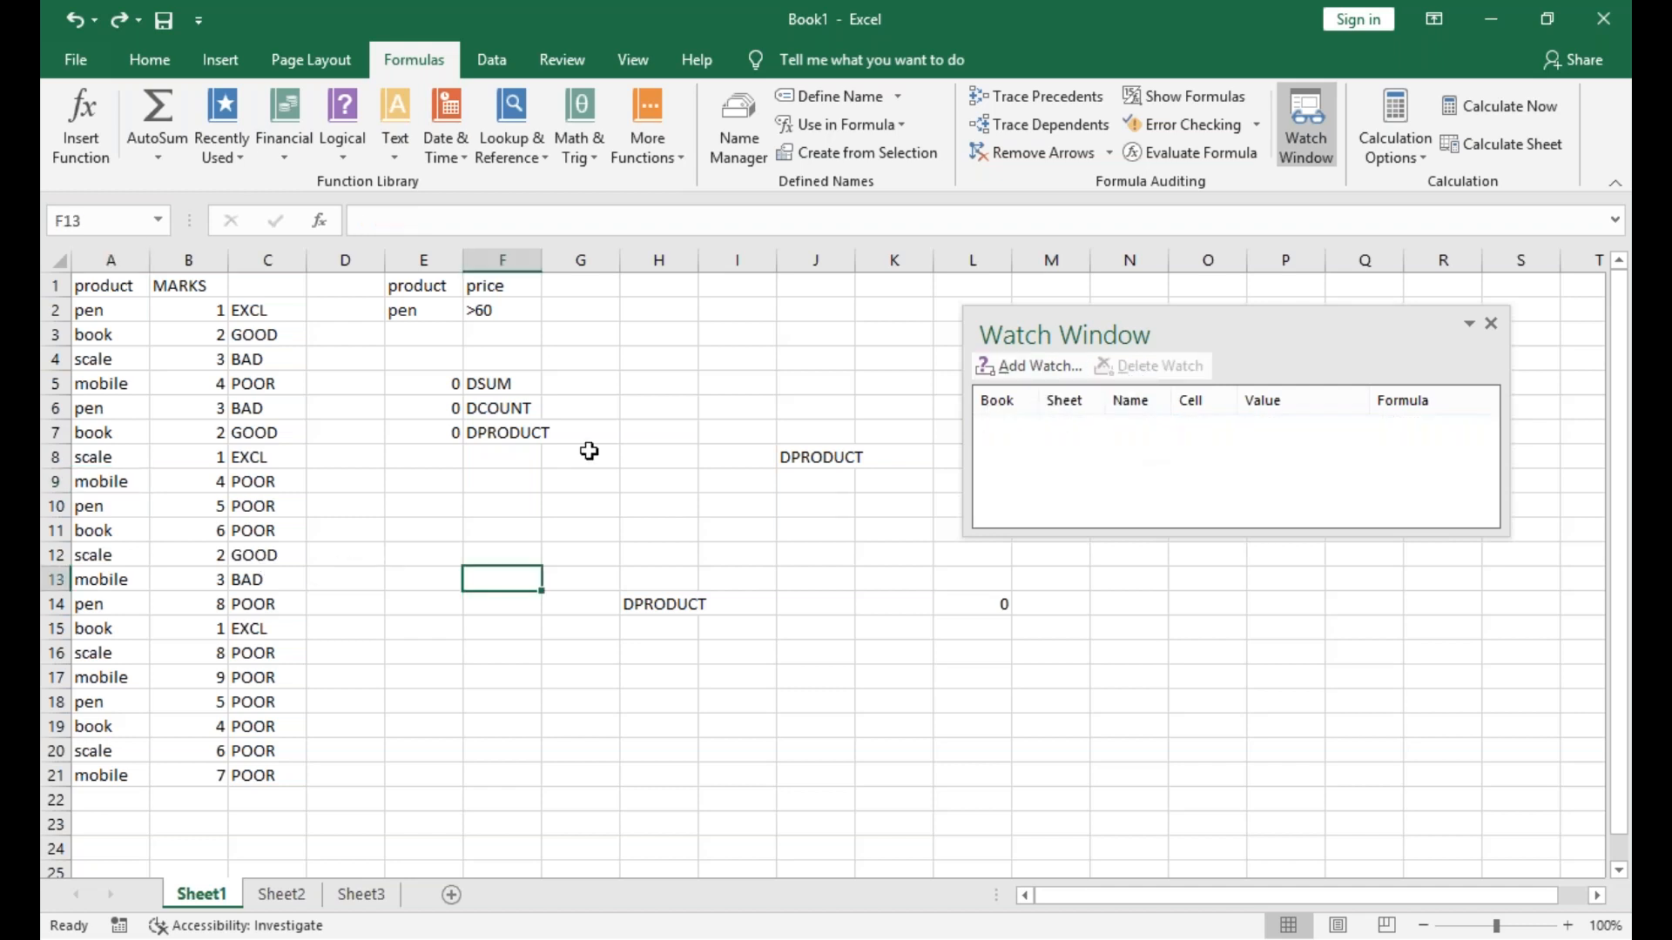
pyautogui.click(1491, 323)
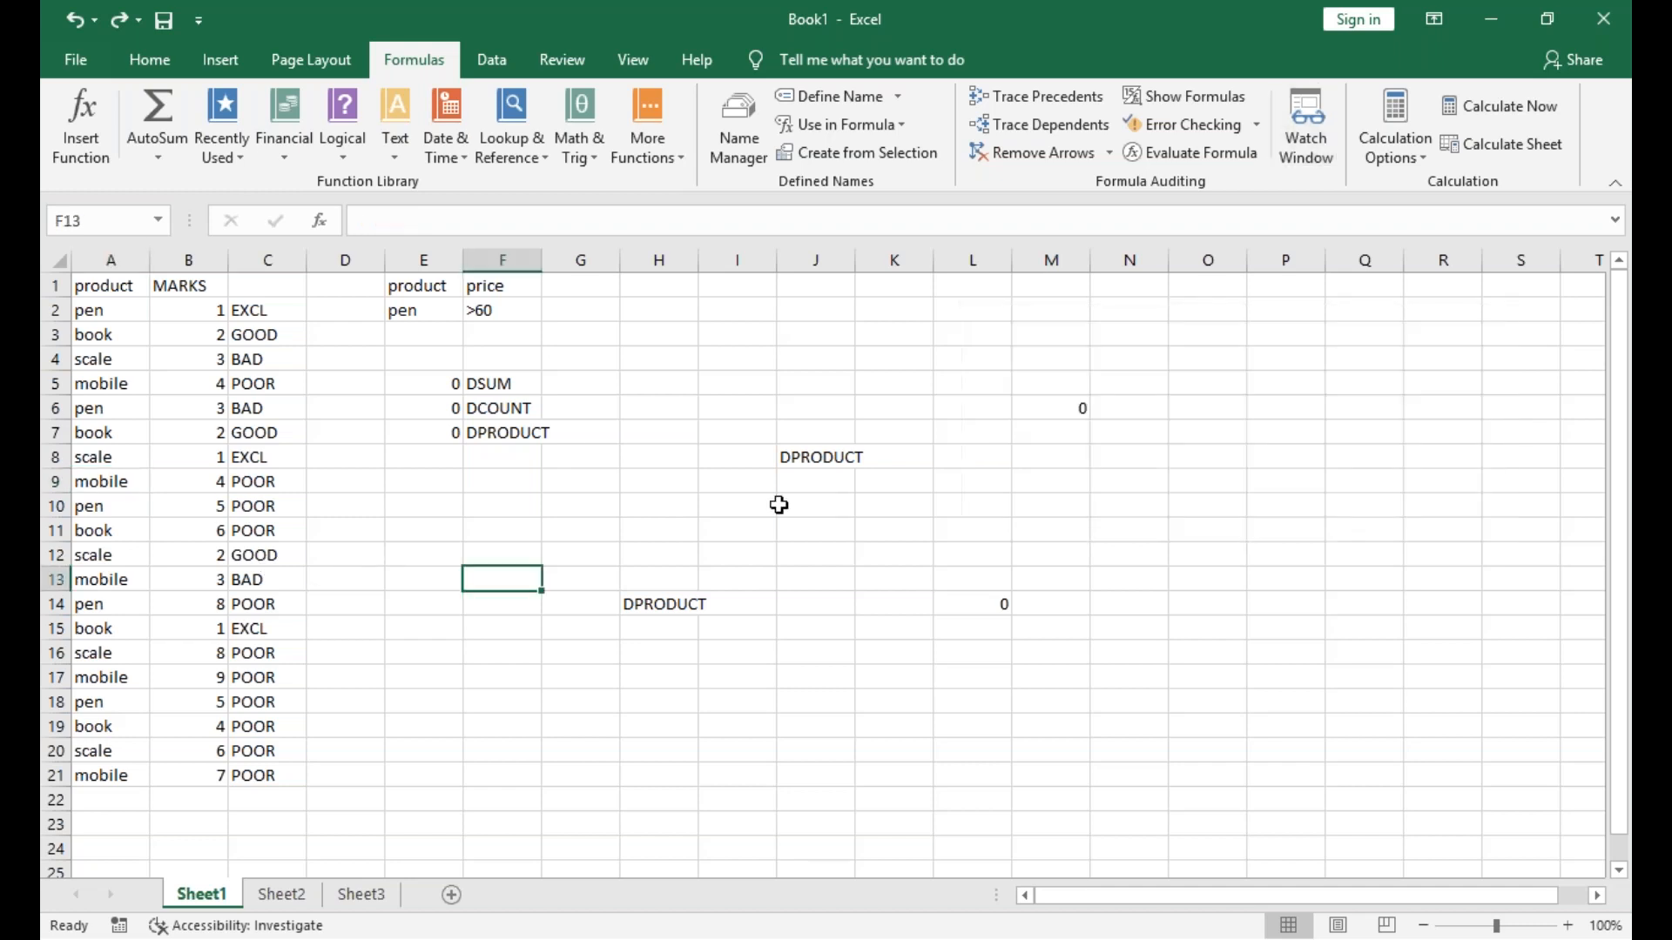
pyautogui.click(130, 677)
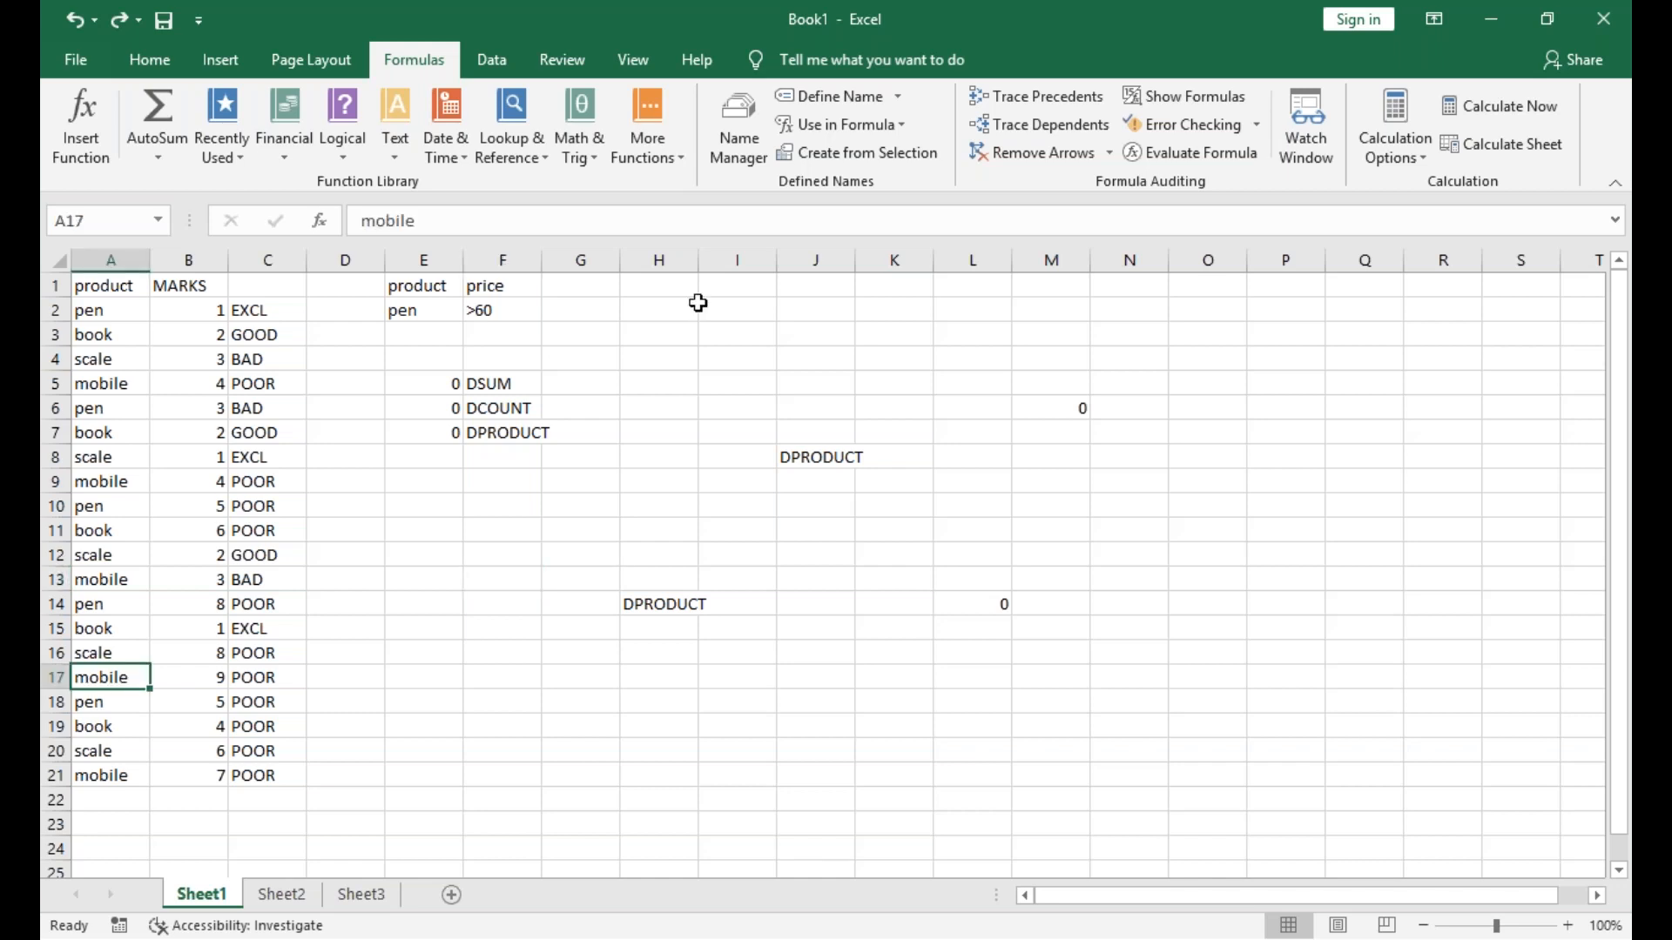
# Add a watch for the cell containing "excel", B10 on Sheet3.
pyautogui.click(358, 897)
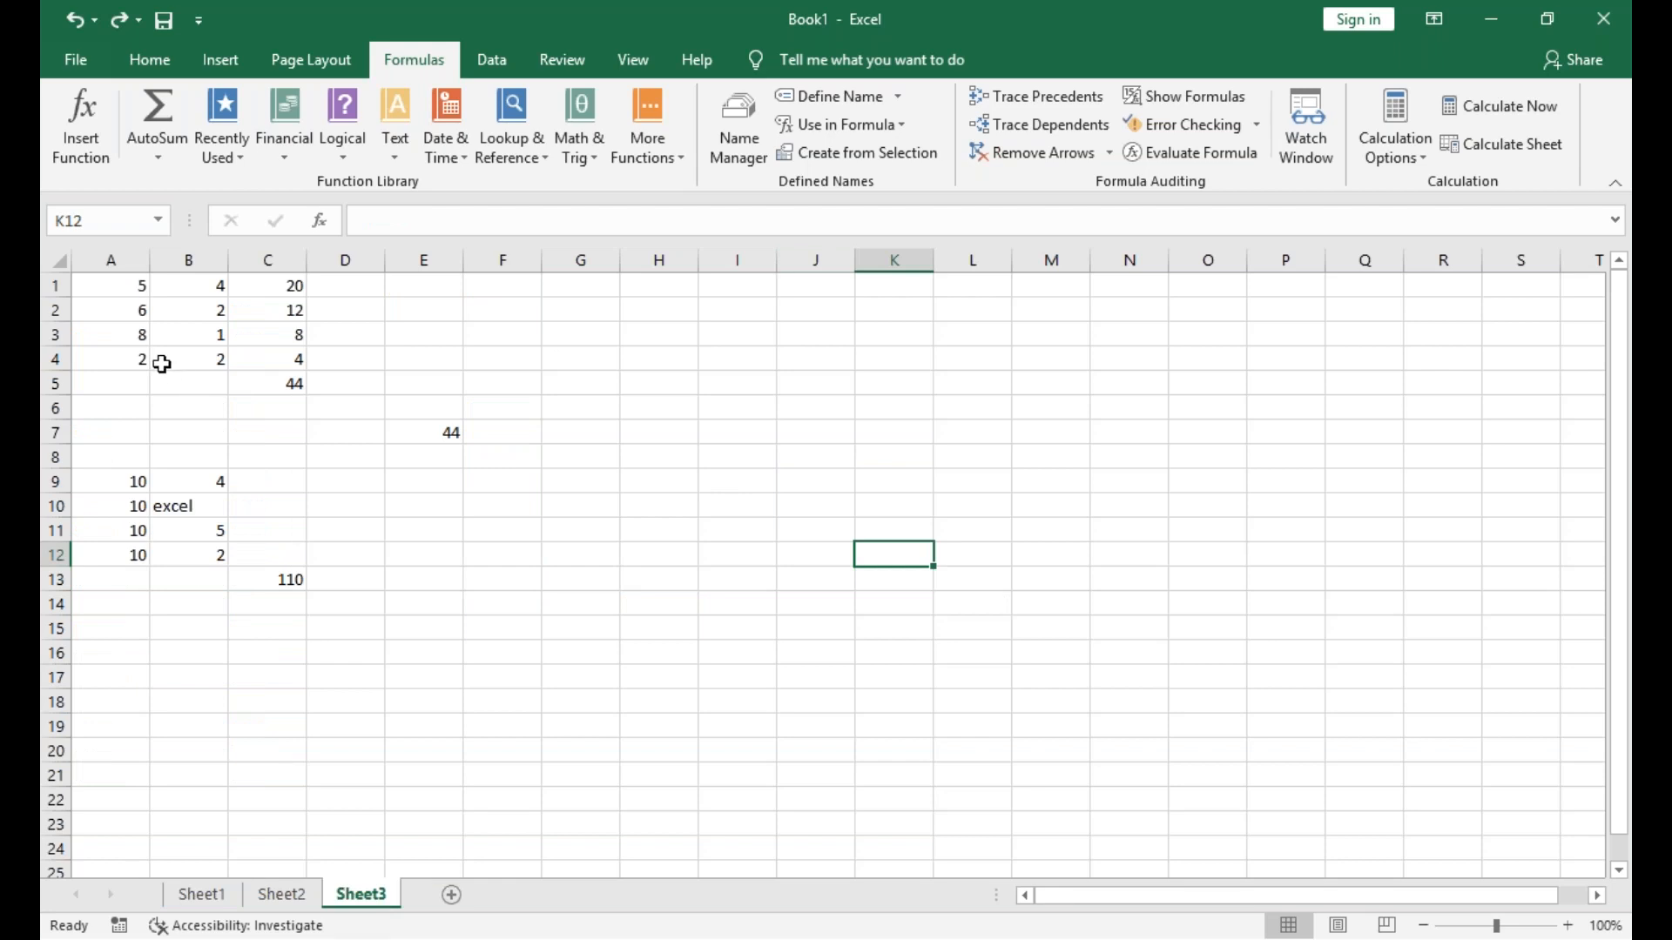
pyautogui.click(171, 502)
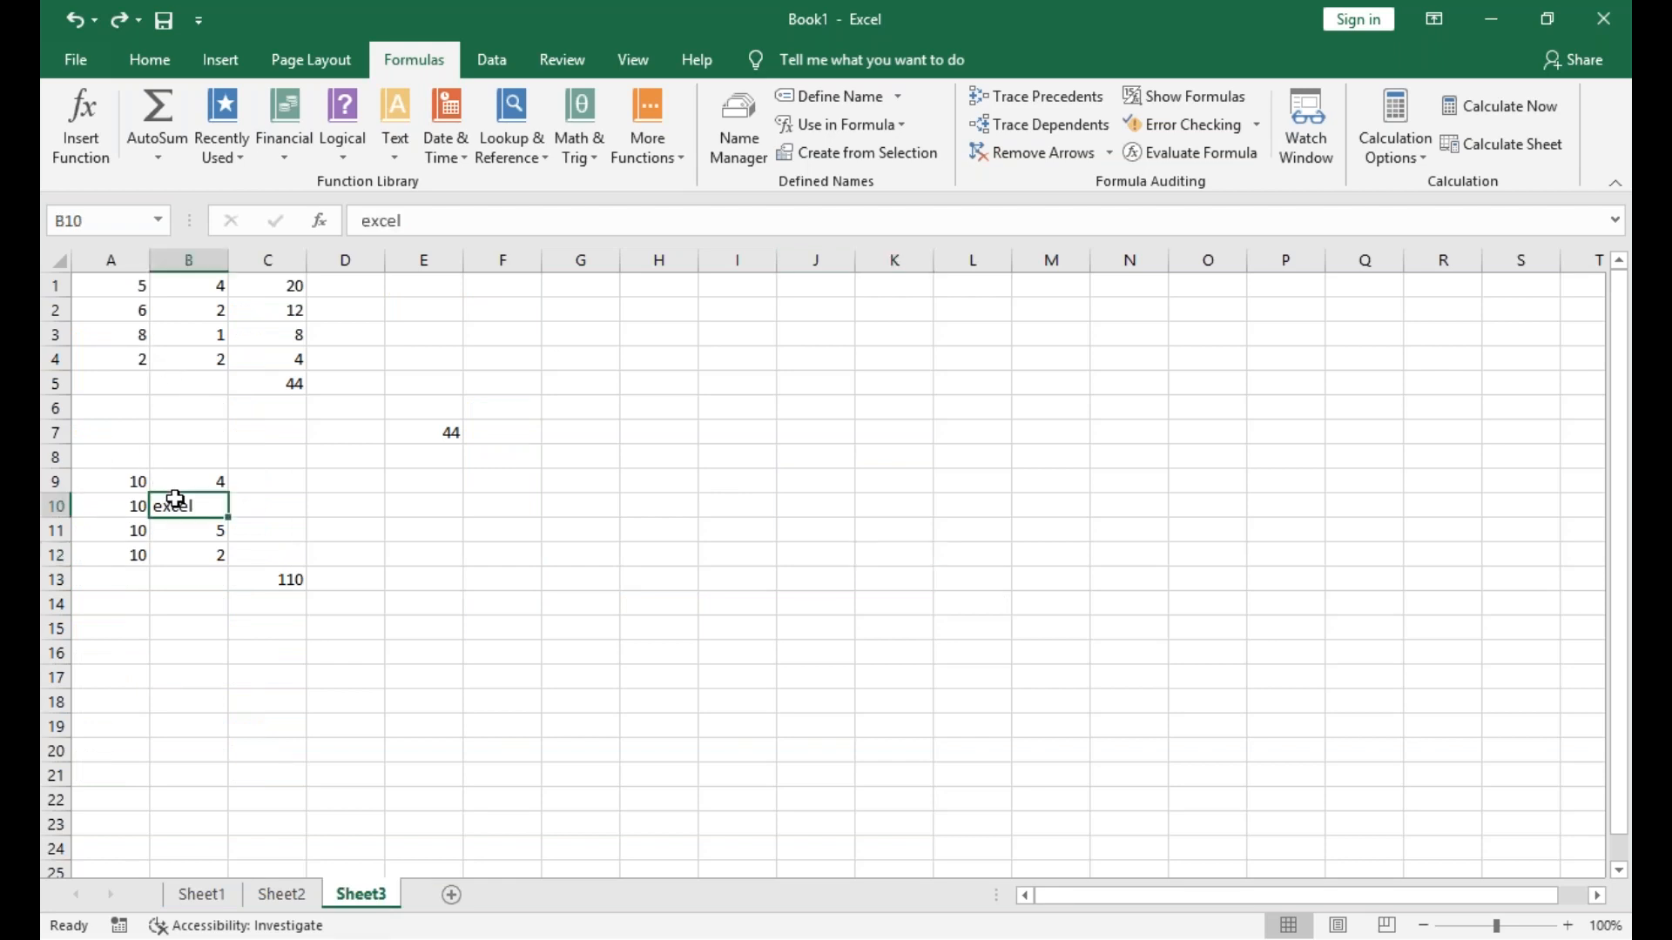
pyautogui.click(1312, 120)
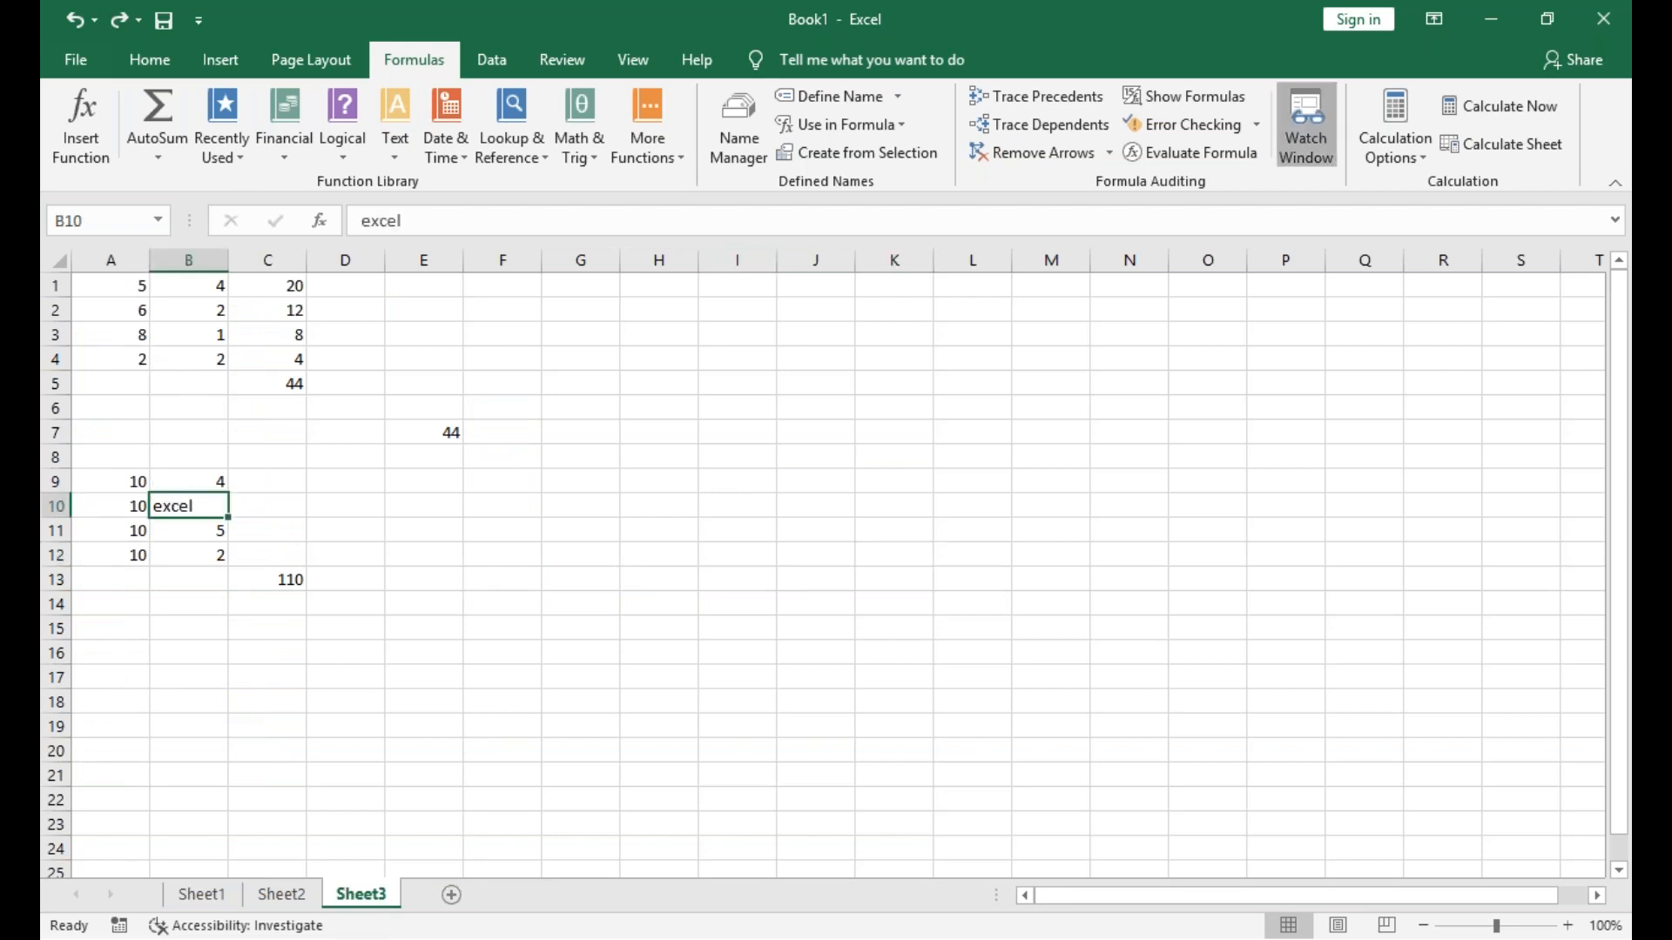
pyautogui.click(1036, 367)
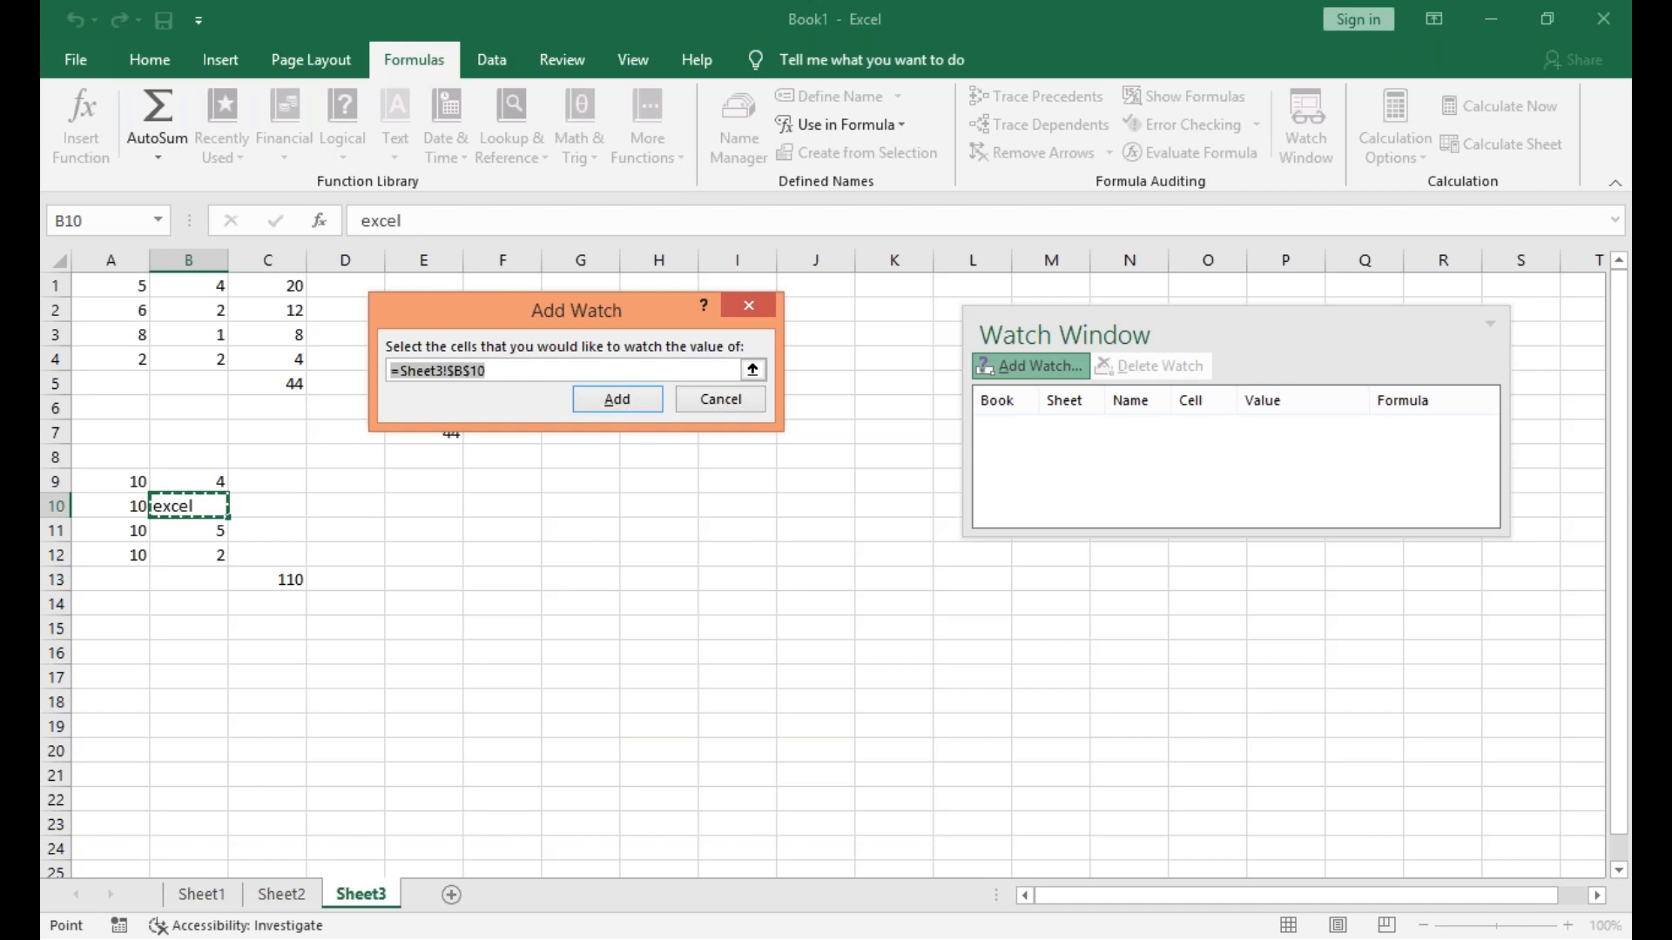
pyautogui.click(620, 400)
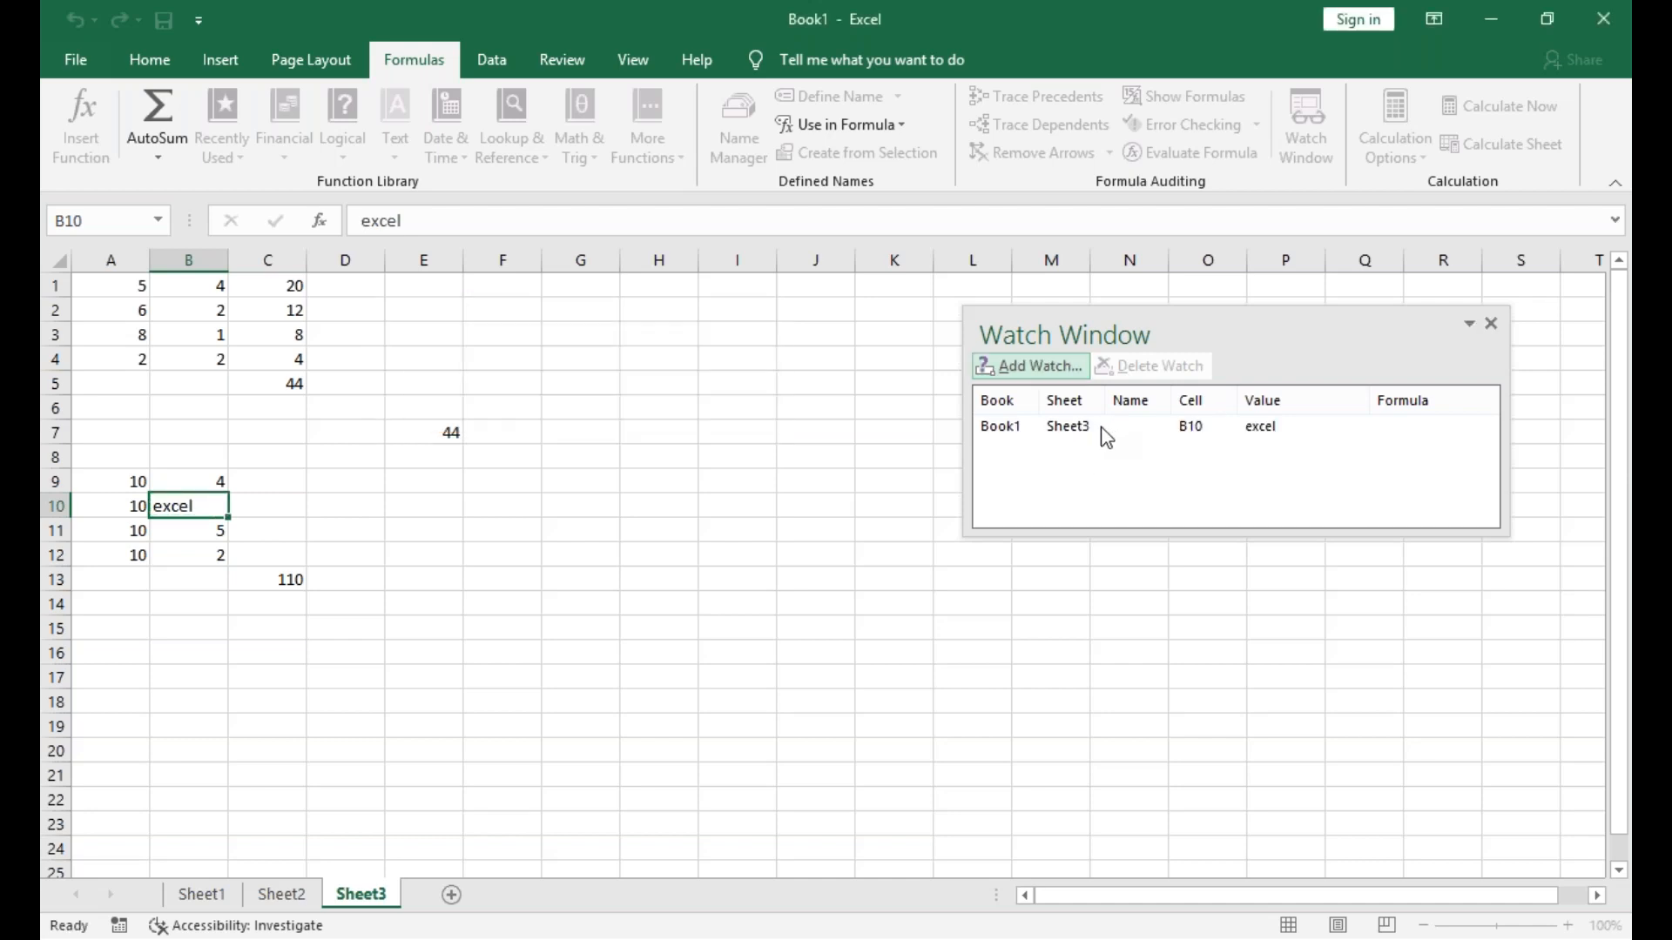
# Go to Sheet1, reopen the Watch Window to jump to watched cell B10 on Sheet3, and close the window.
pyautogui.click(213, 901)
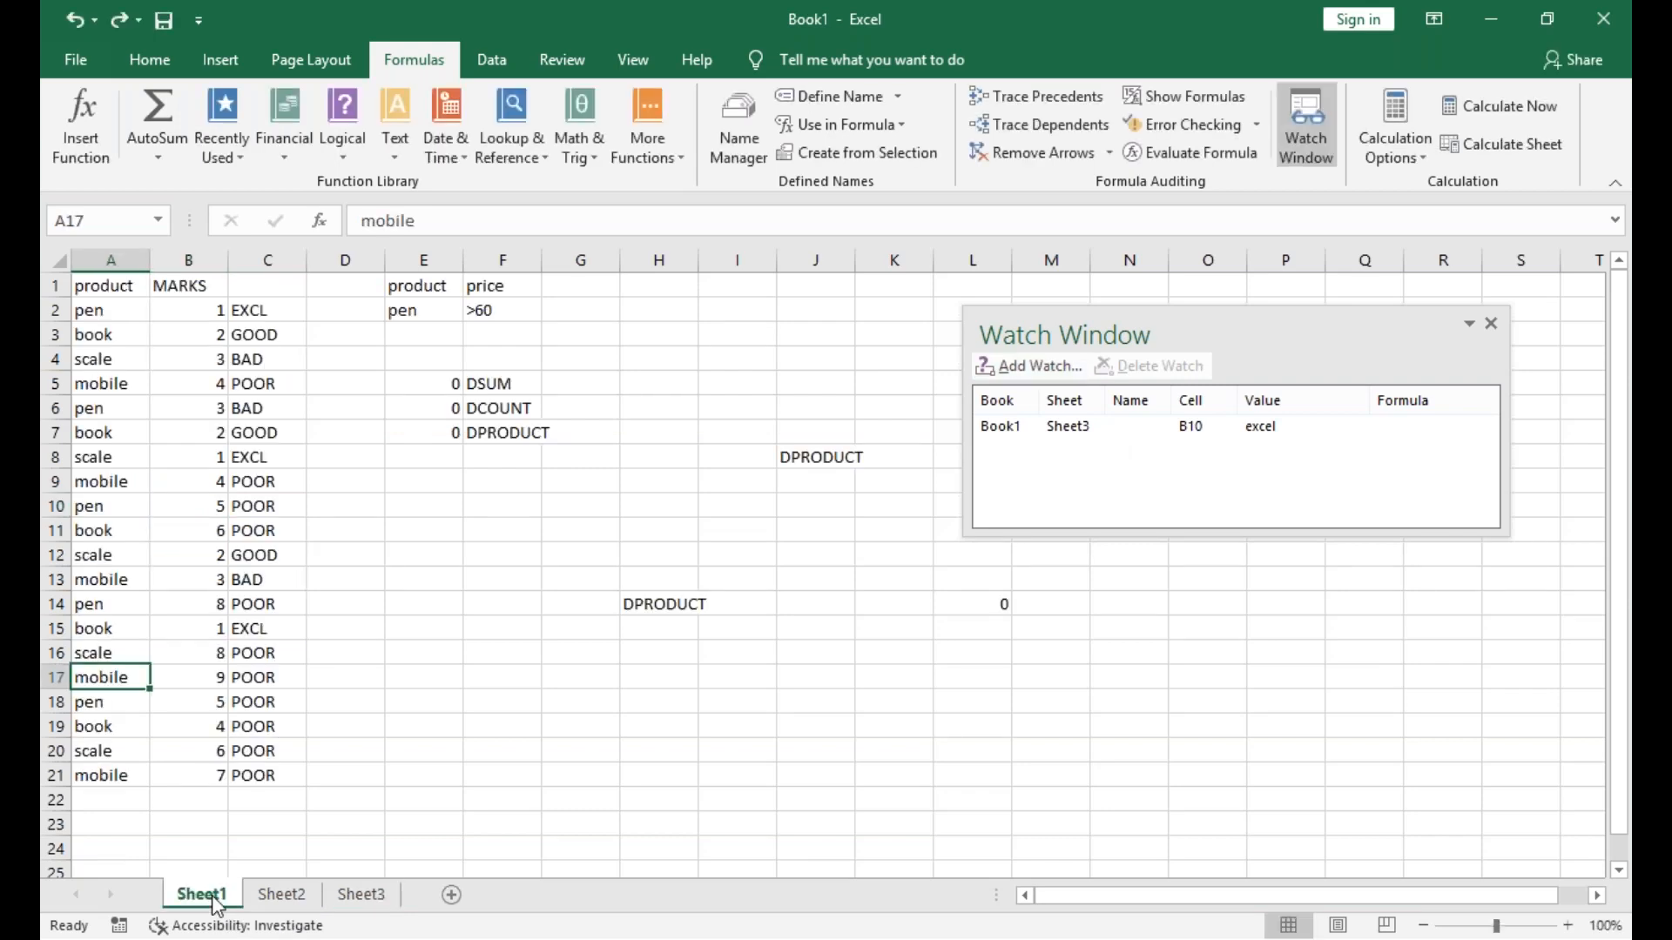
pyautogui.click(1492, 325)
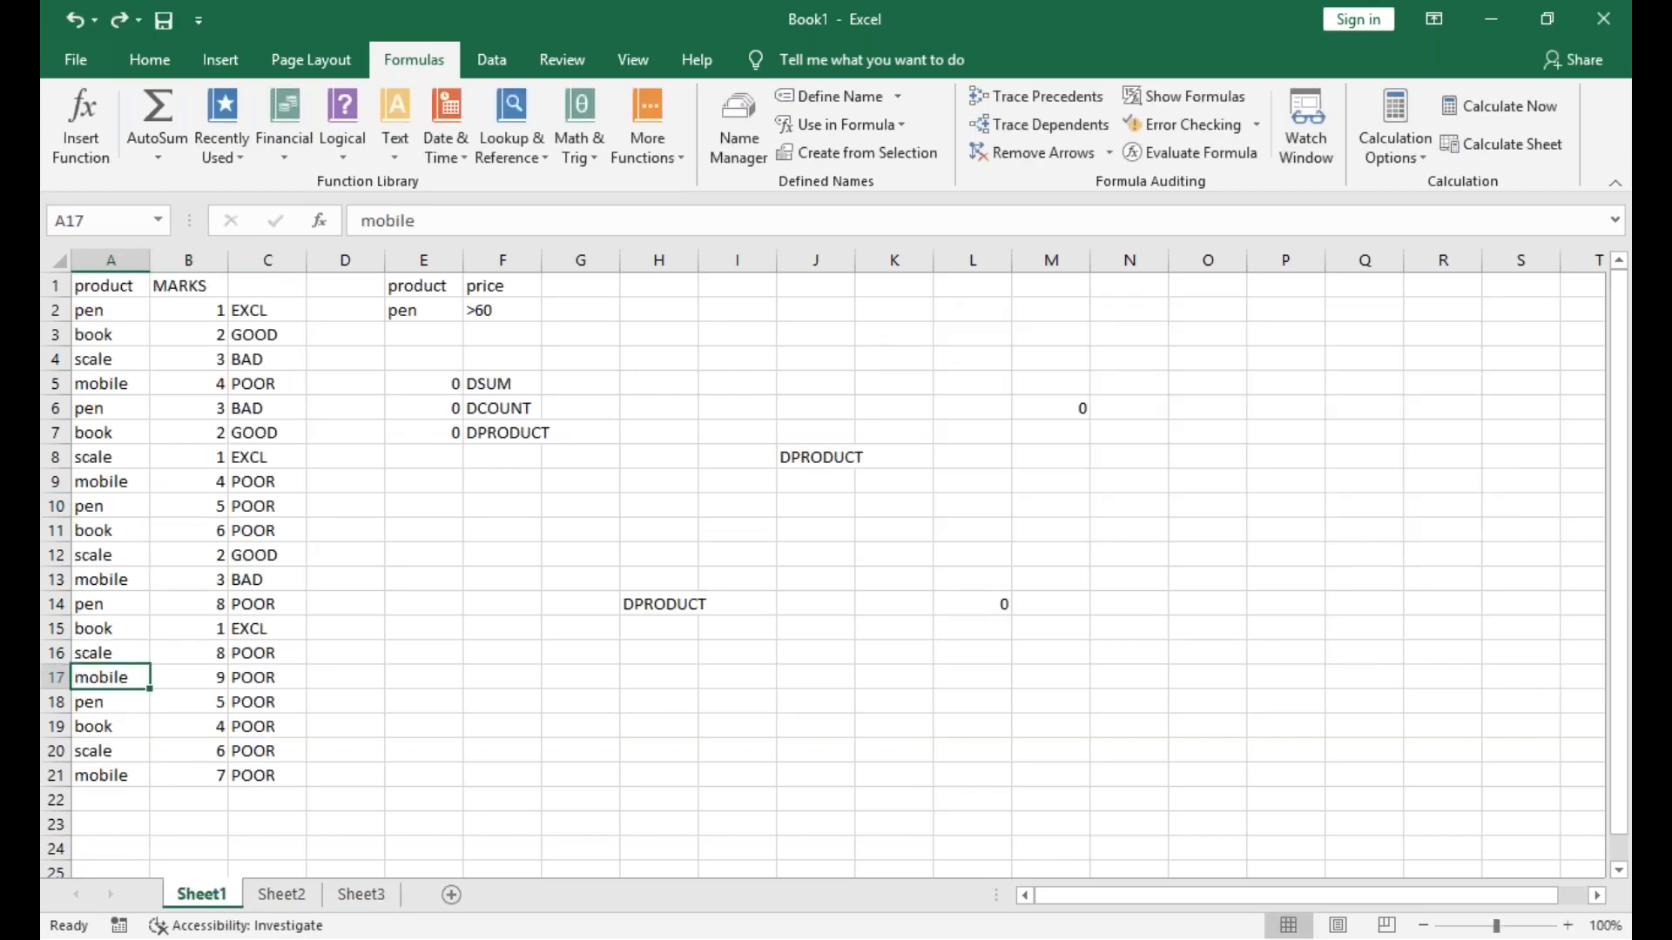
pyautogui.click(1324, 162)
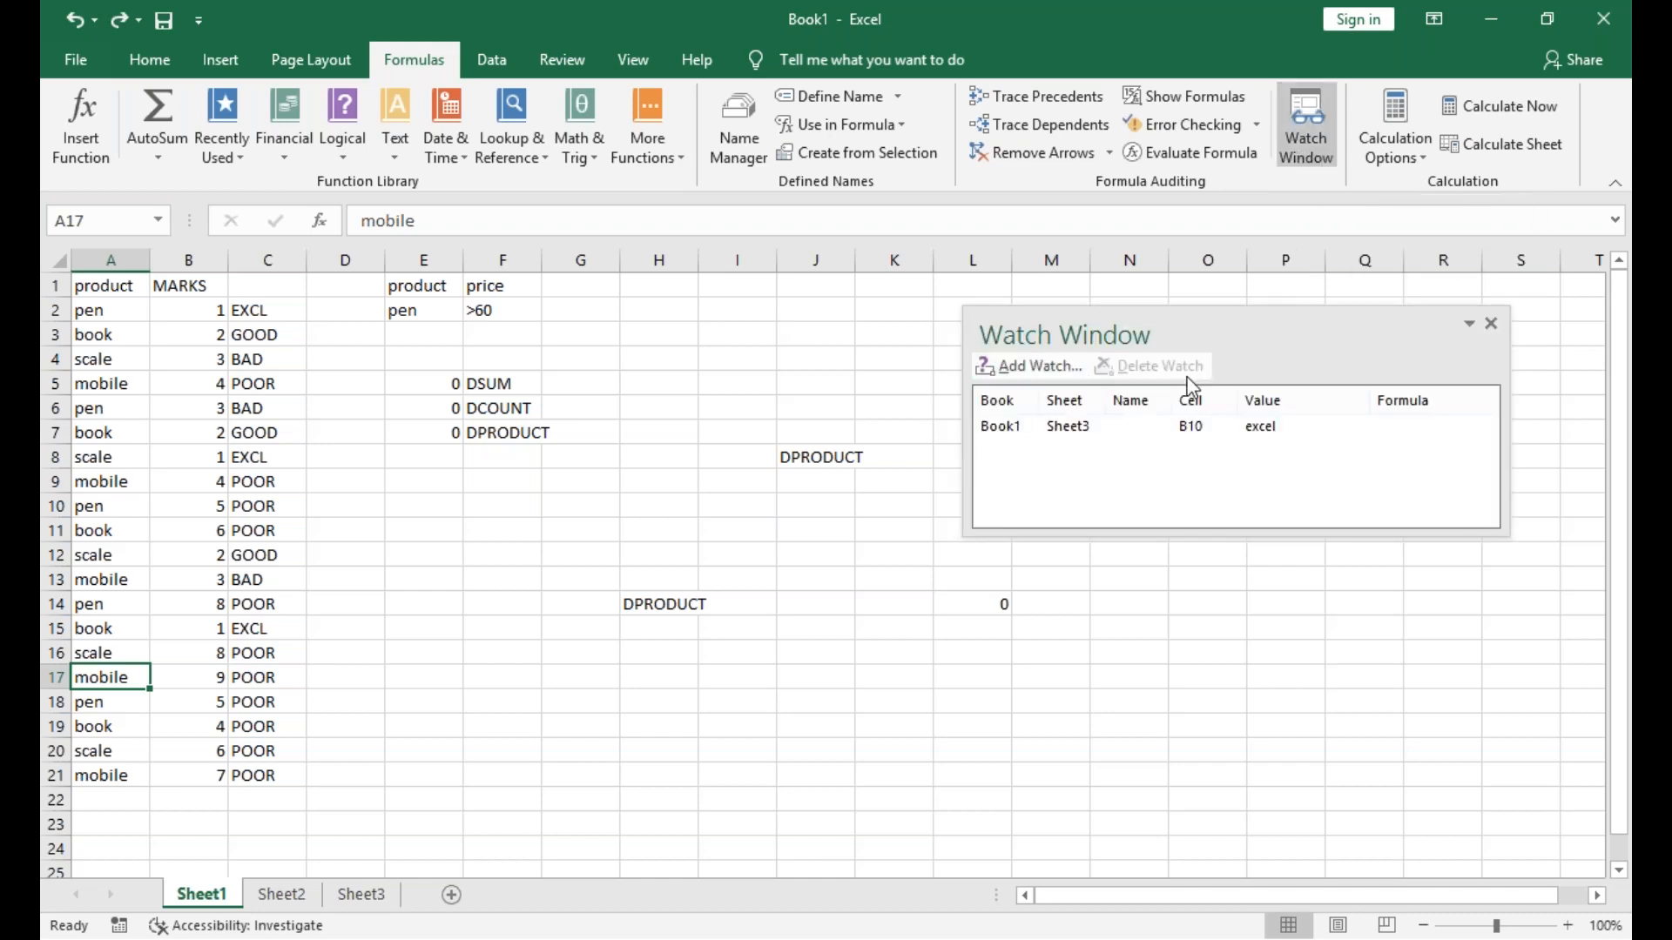
pyautogui.doubleClick(1159, 427)
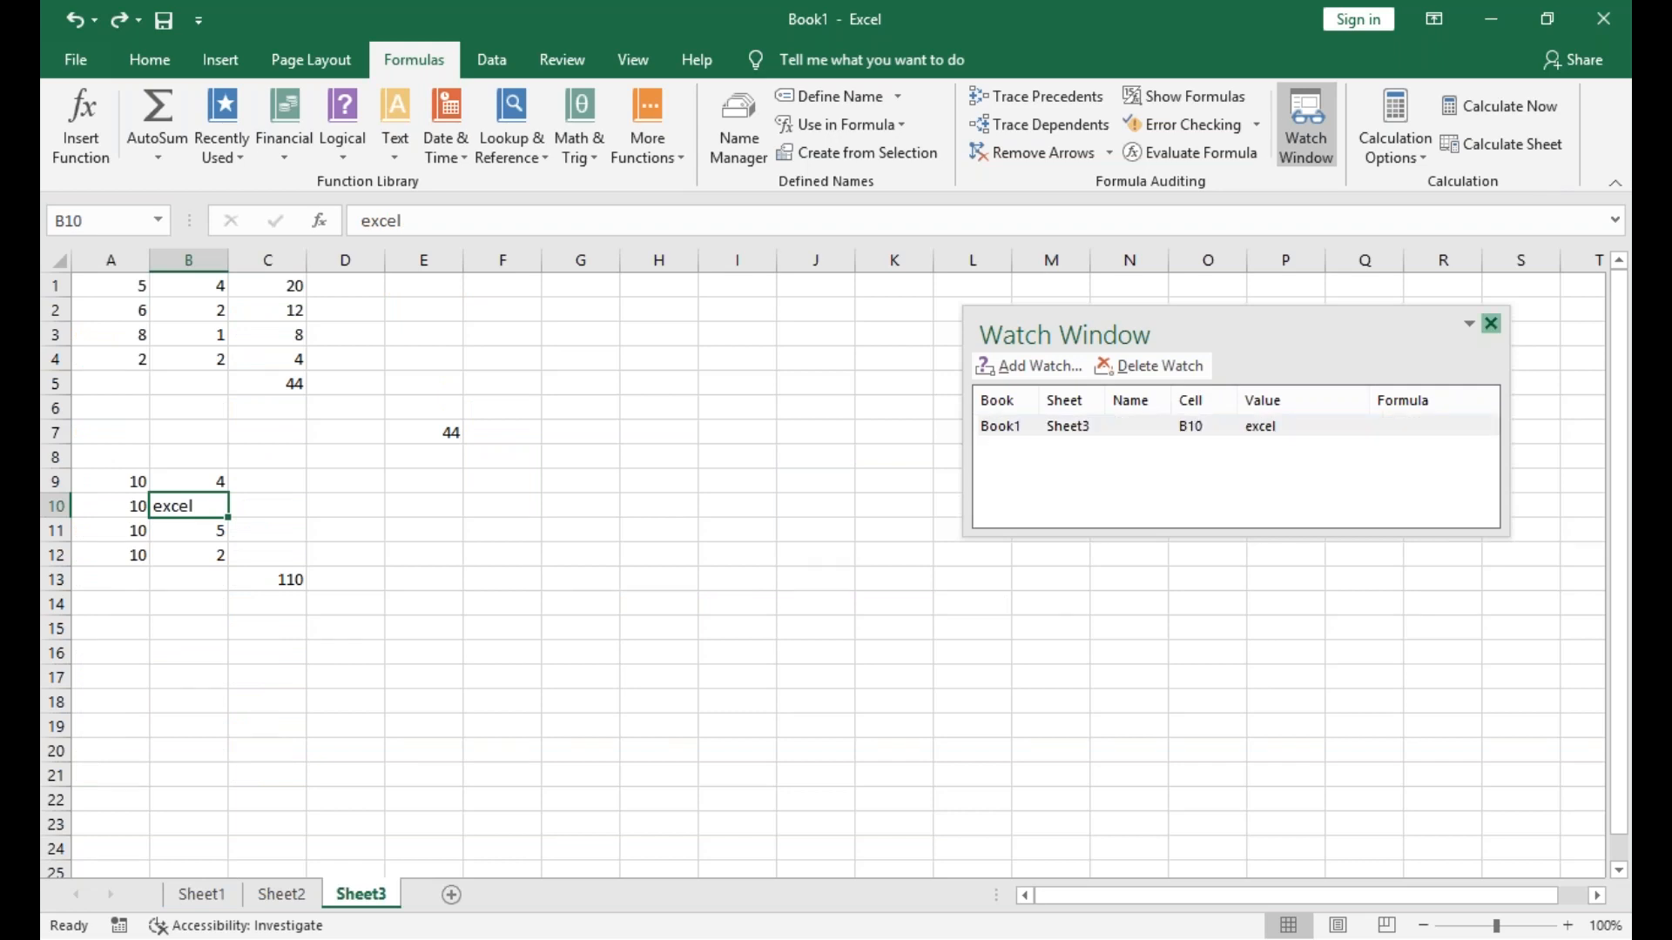
pyautogui.click(1490, 323)
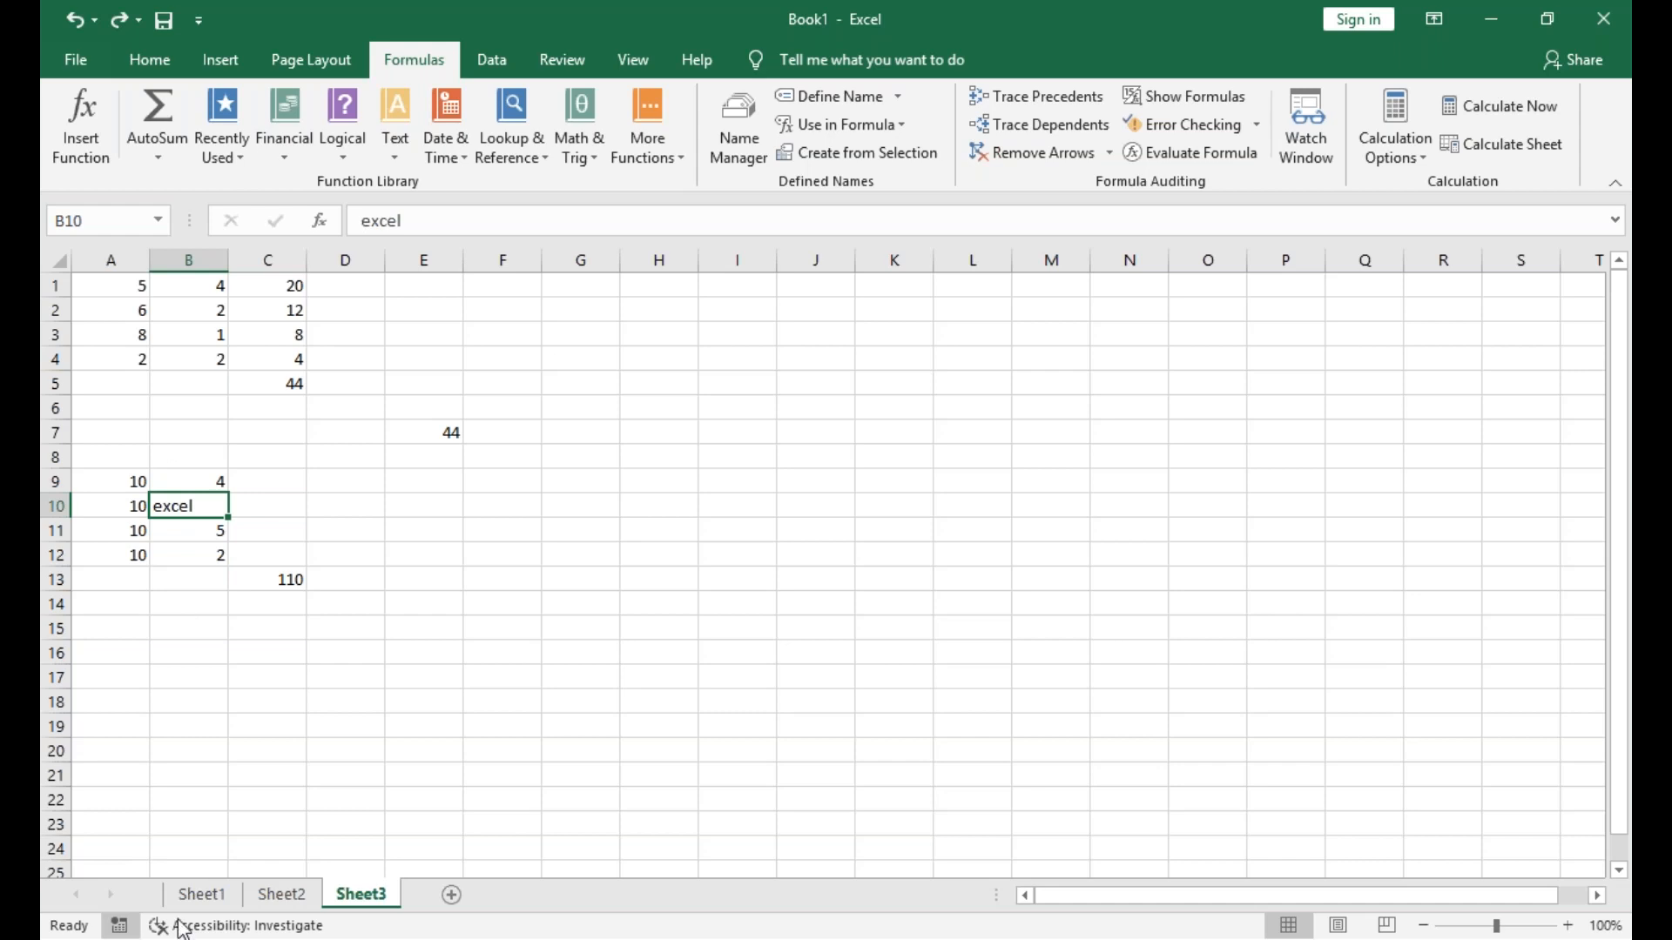
# Add a watch for cell A10 on Sheet1 and close the Watch Window.
pyautogui.click(199, 896)
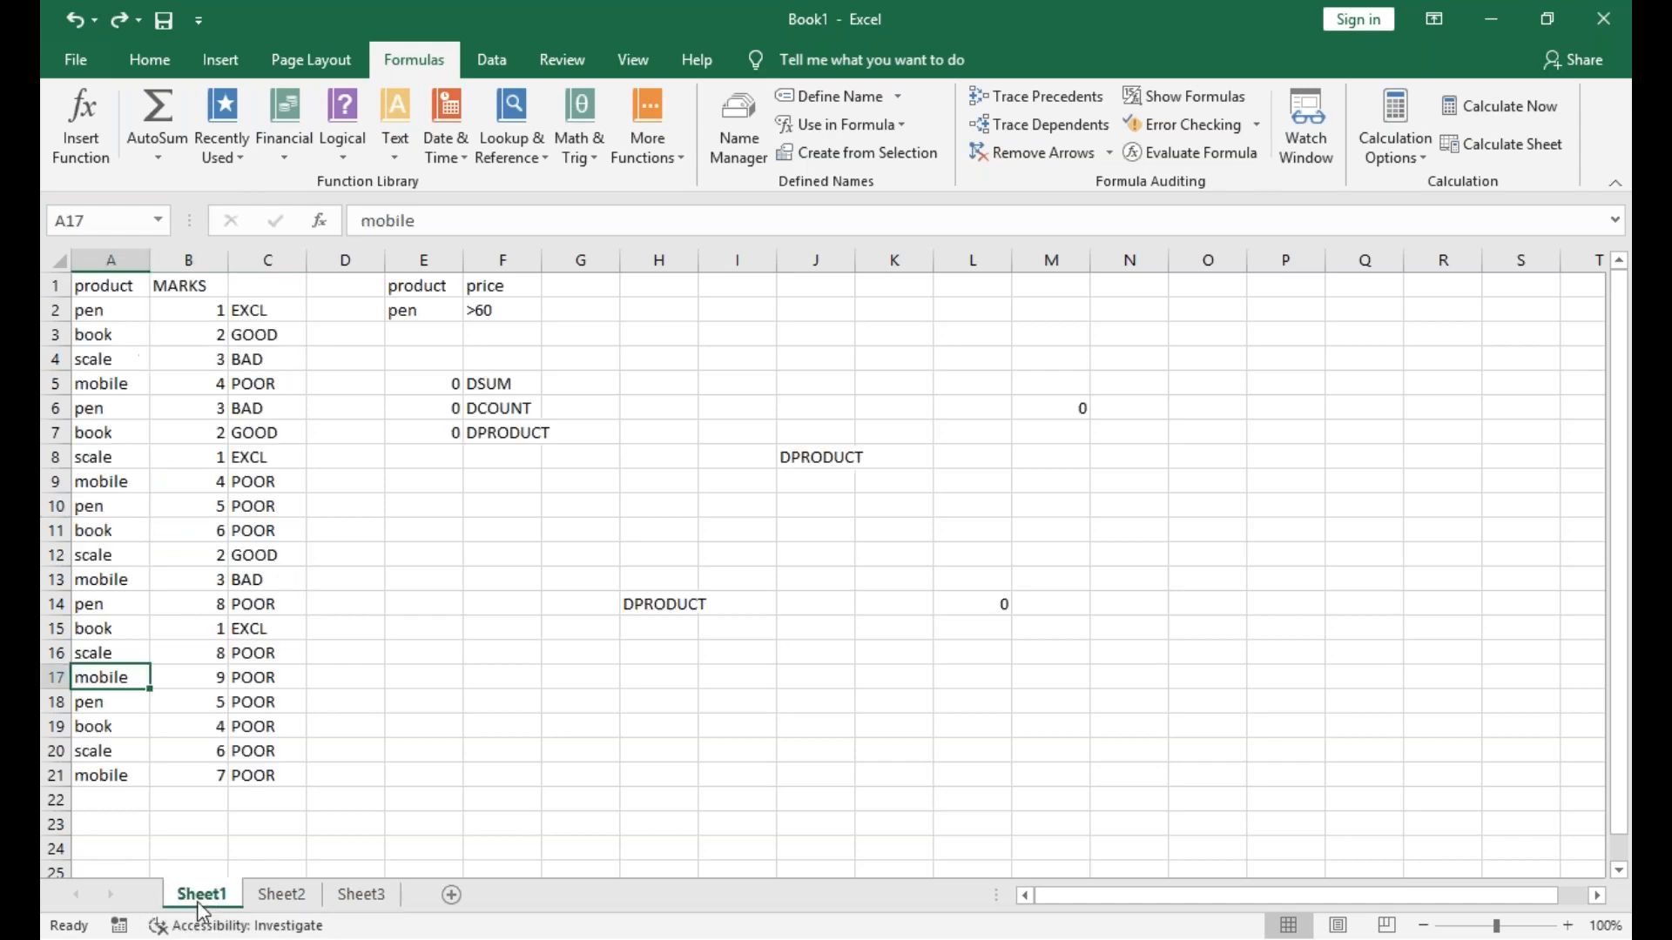
pyautogui.click(119, 510)
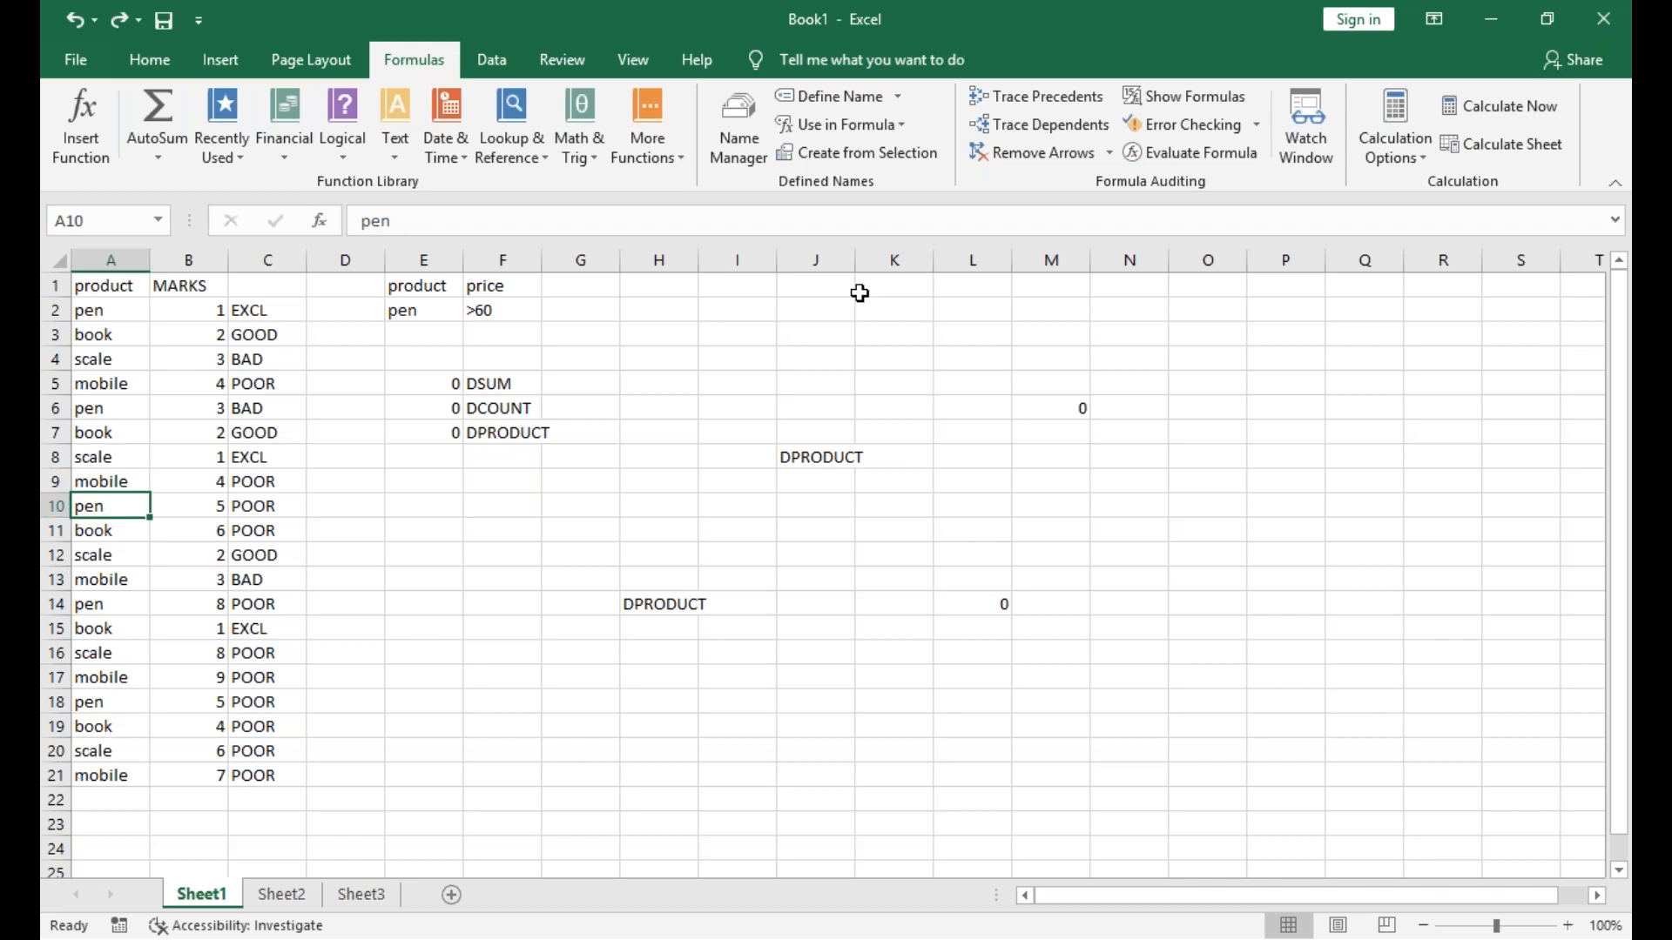
pyautogui.click(1306, 114)
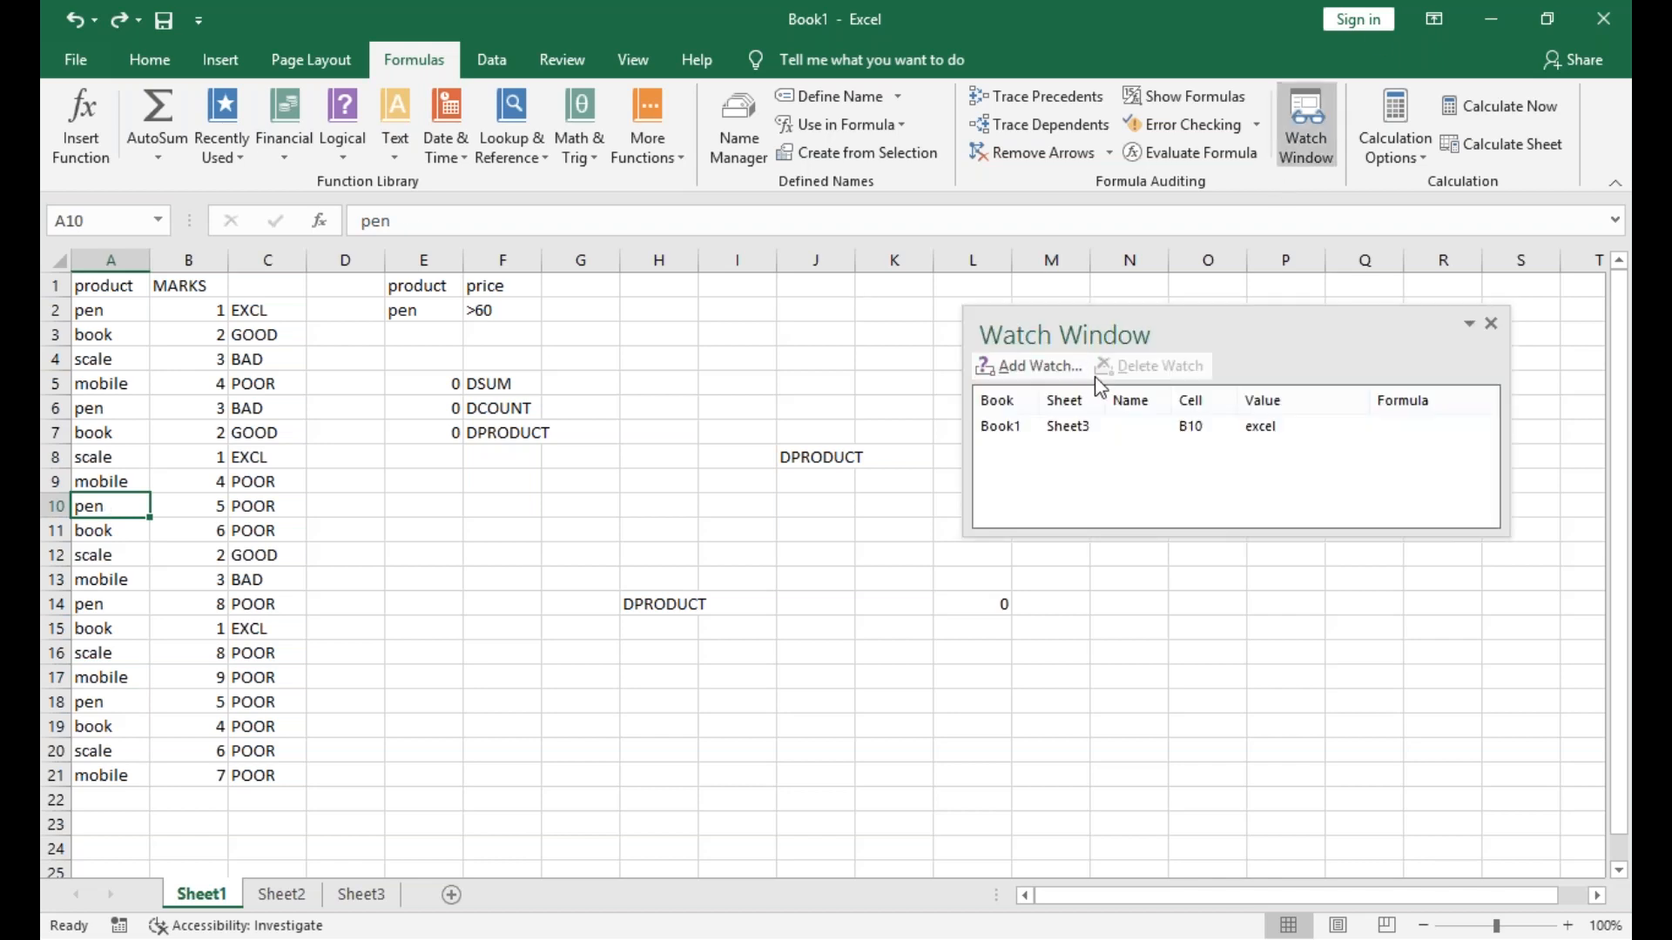
pyautogui.click(1067, 370)
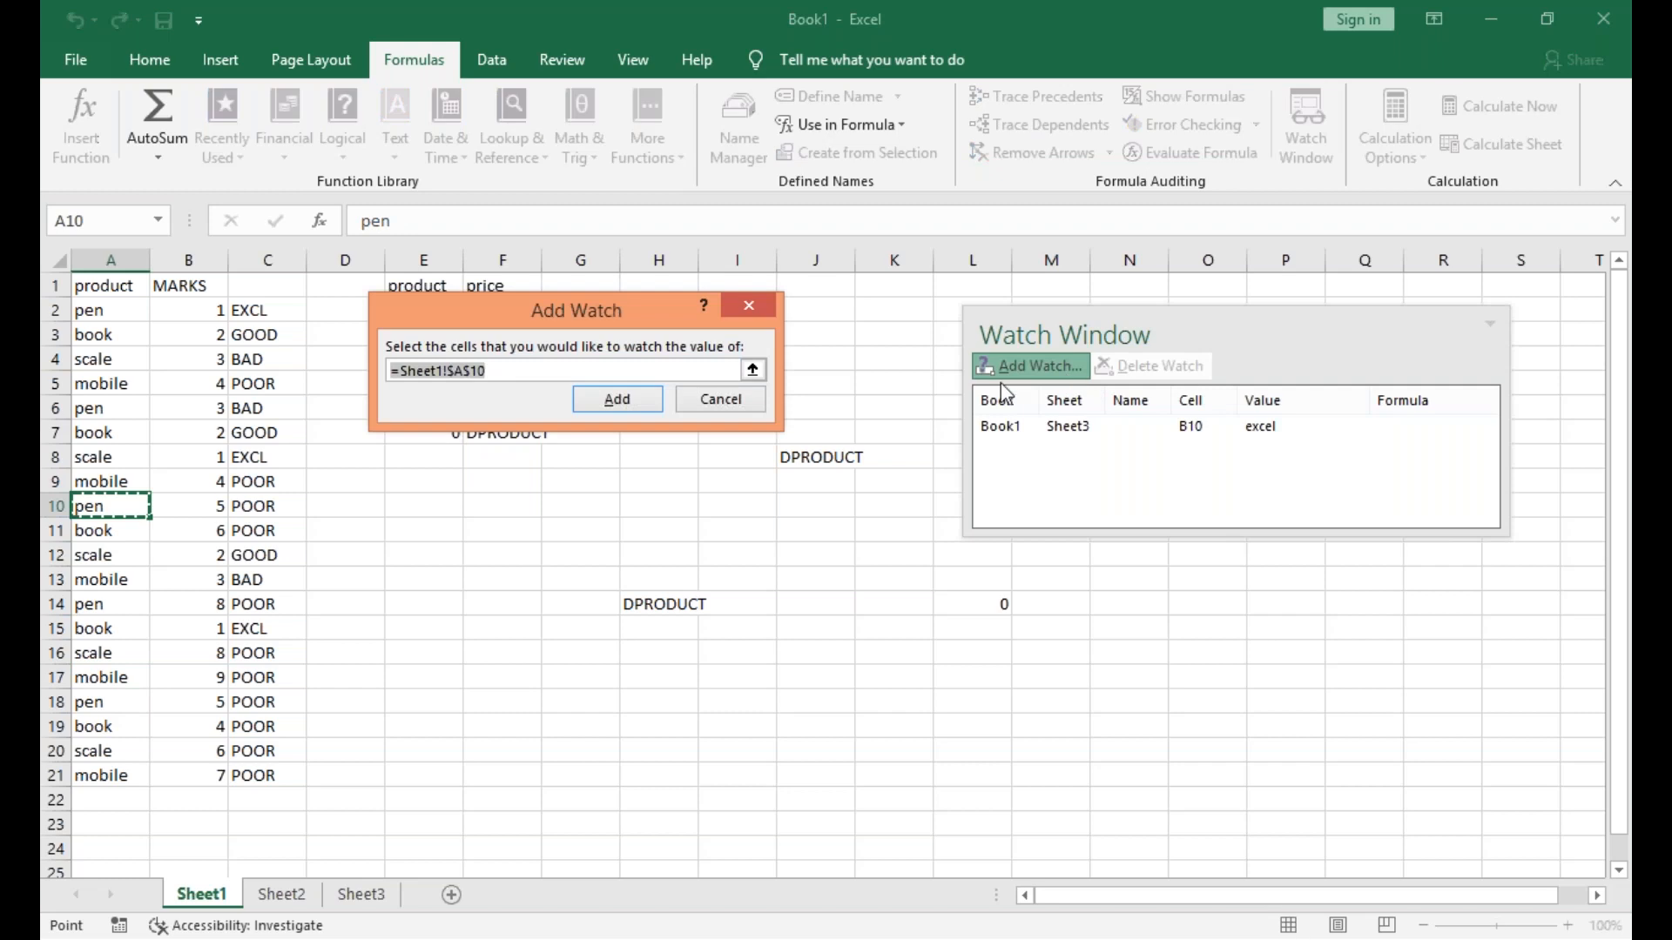
pyautogui.click(617, 400)
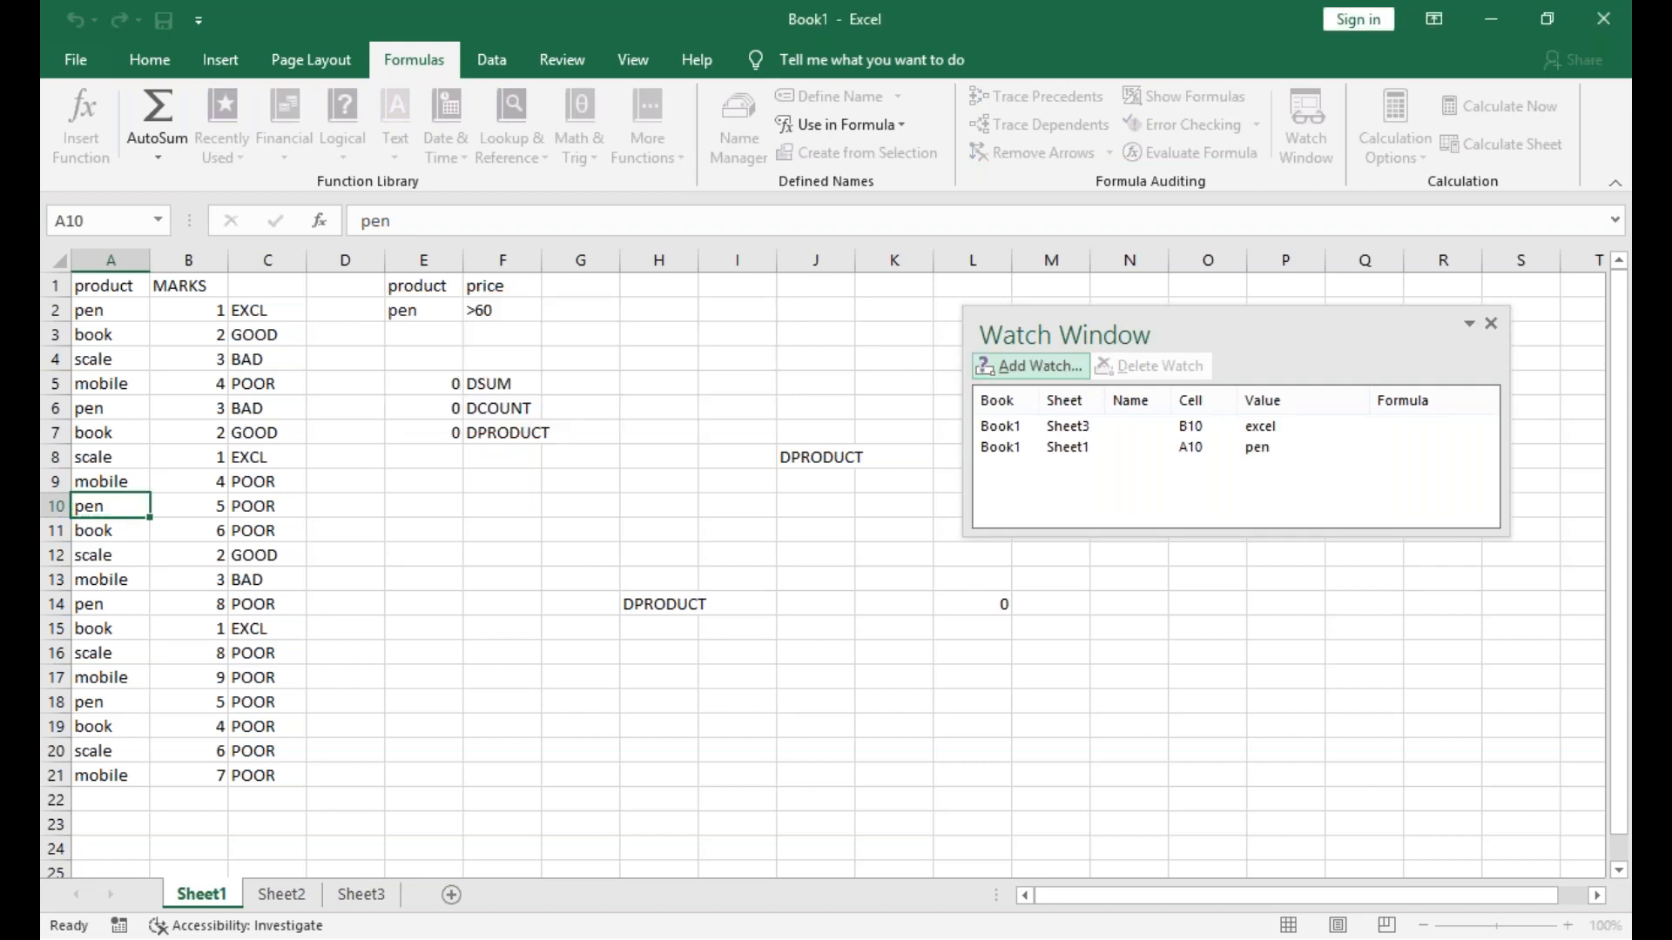
pyautogui.click(1491, 324)
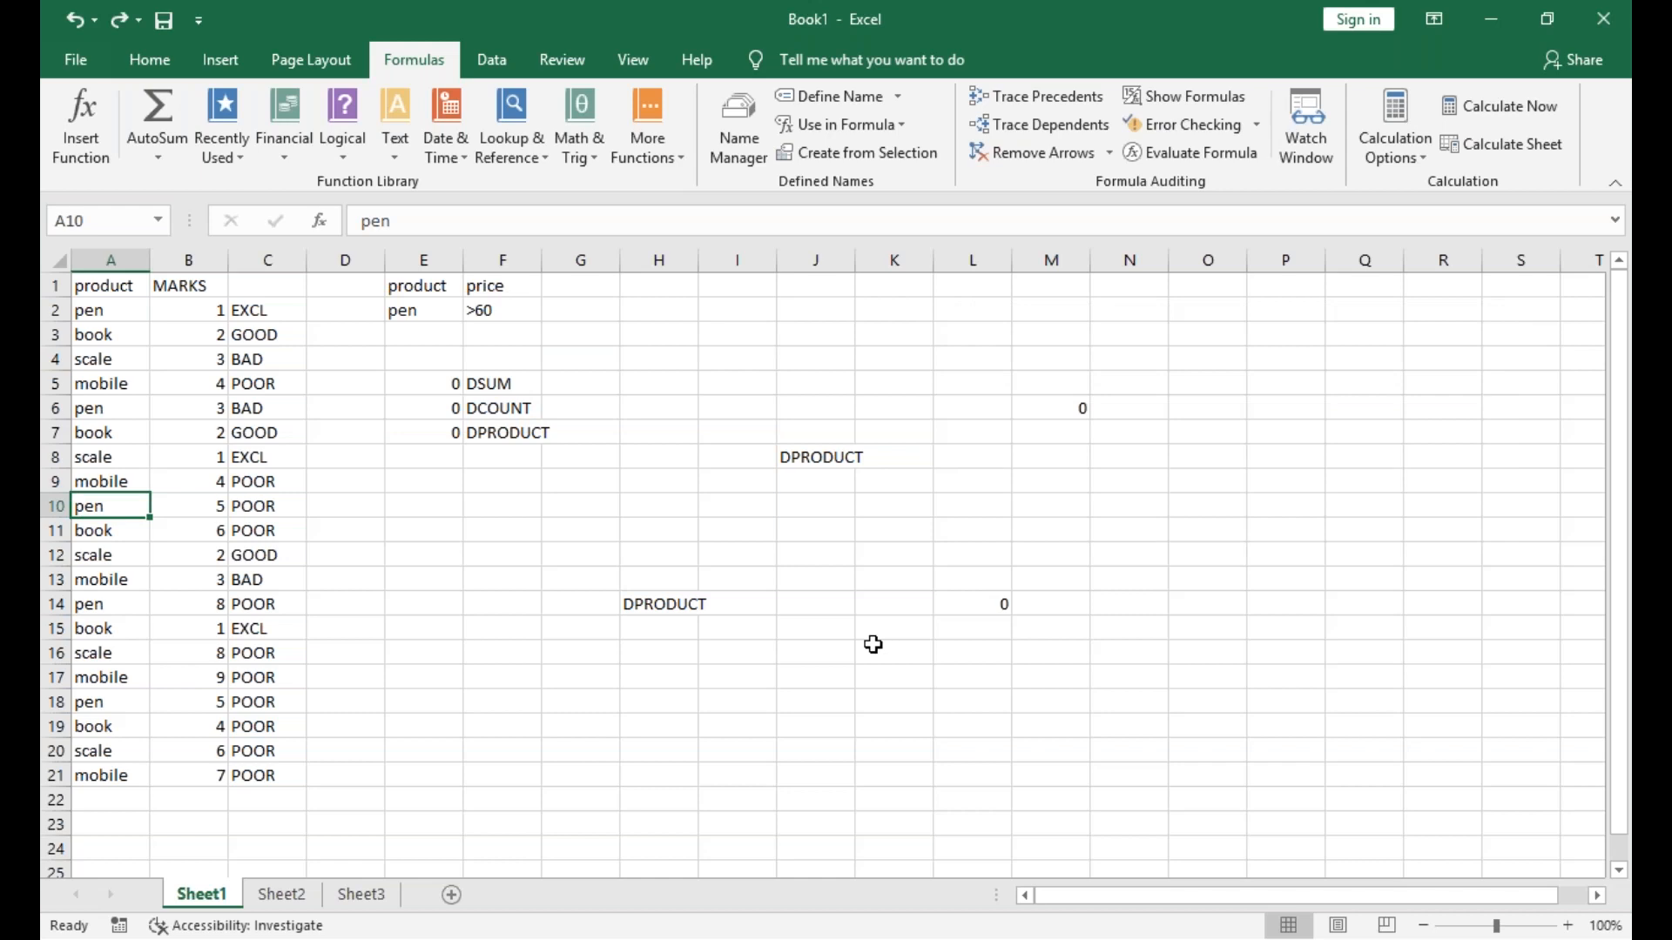
# Insert a new blank worksheet right after Sheet1.
pyautogui.click(448, 896)
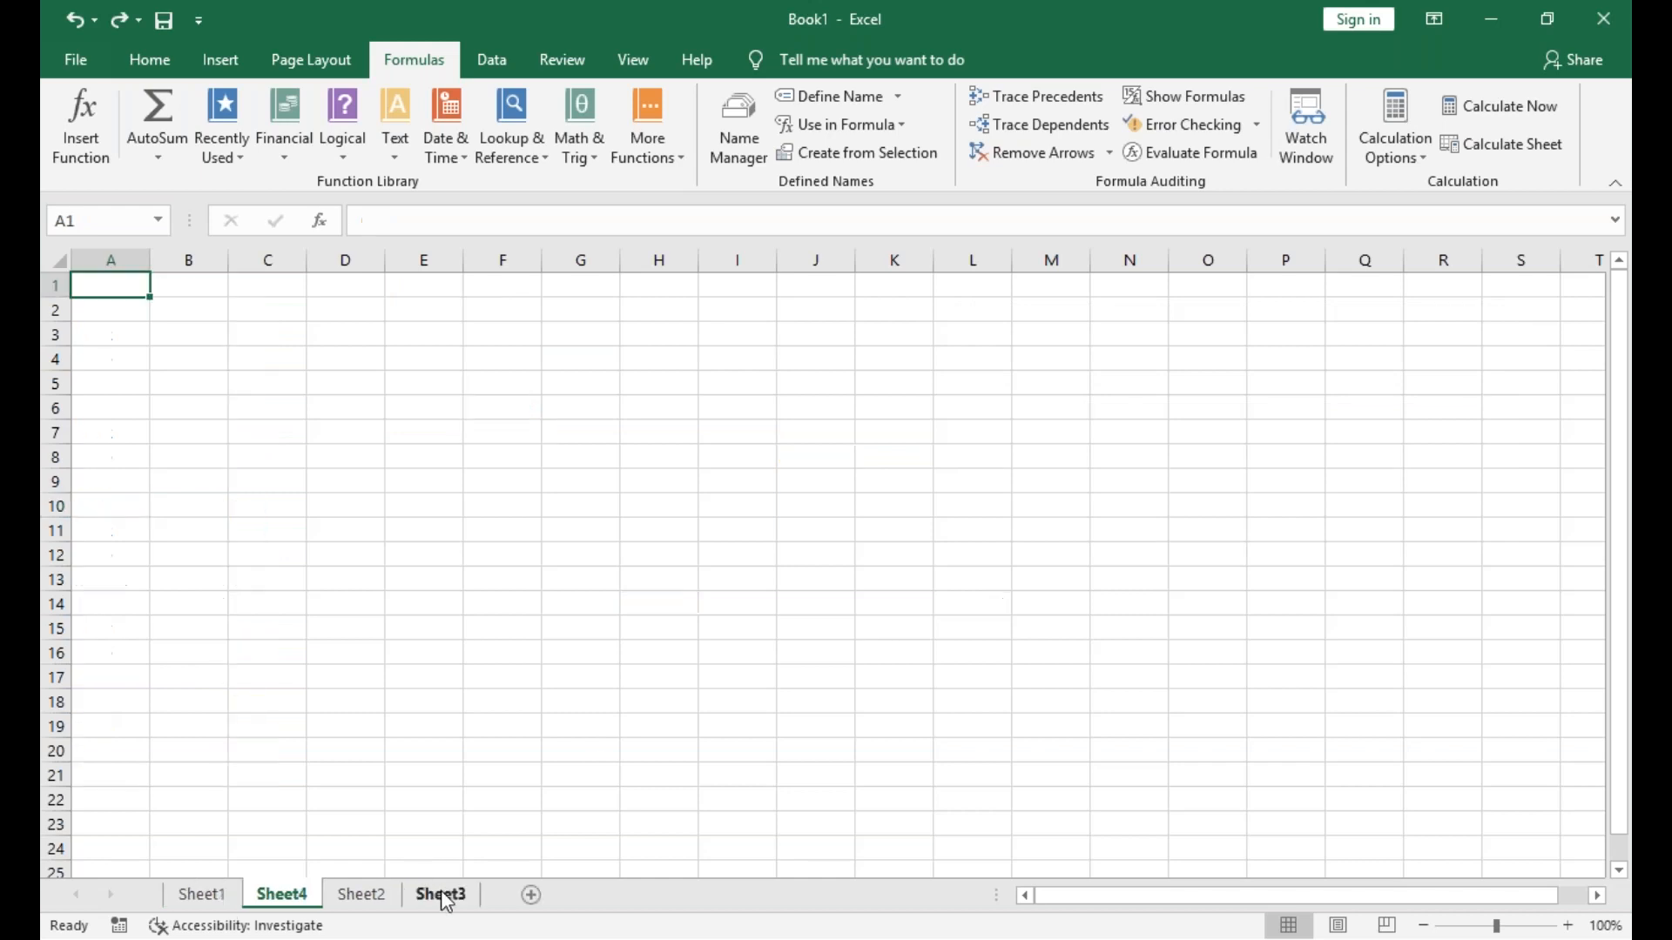
# From cell D13 on Sheet4, open the Watch Window and jump to the watched cell A10 on Sheet1.
pyautogui.click(332, 582)
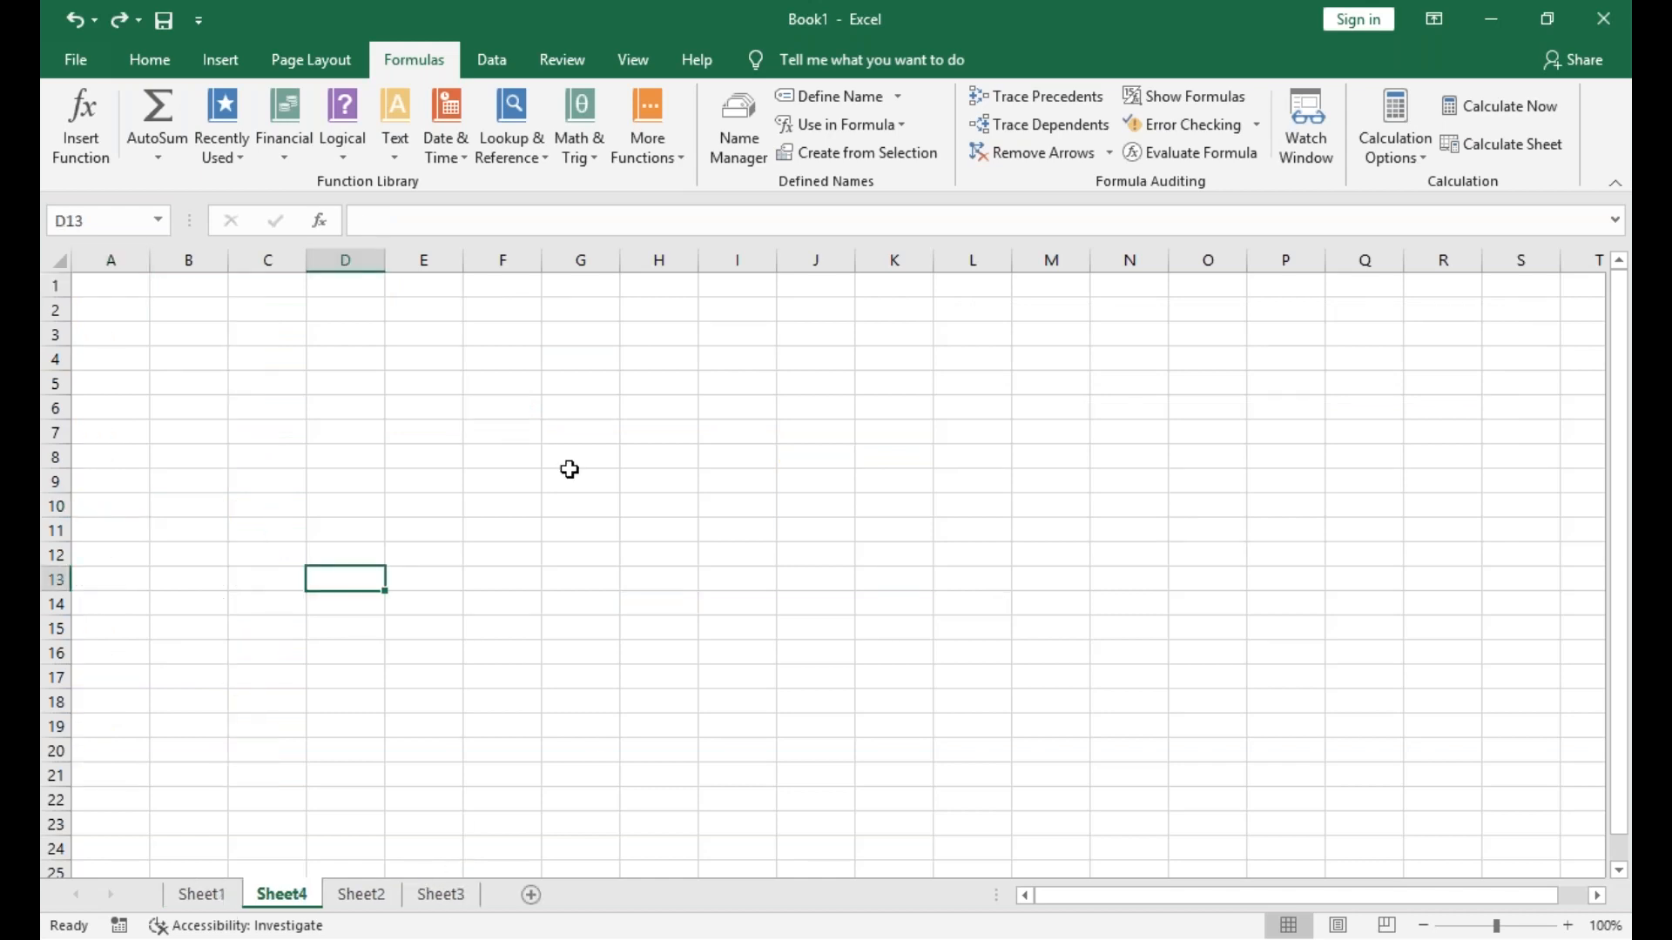
pyautogui.click(1324, 139)
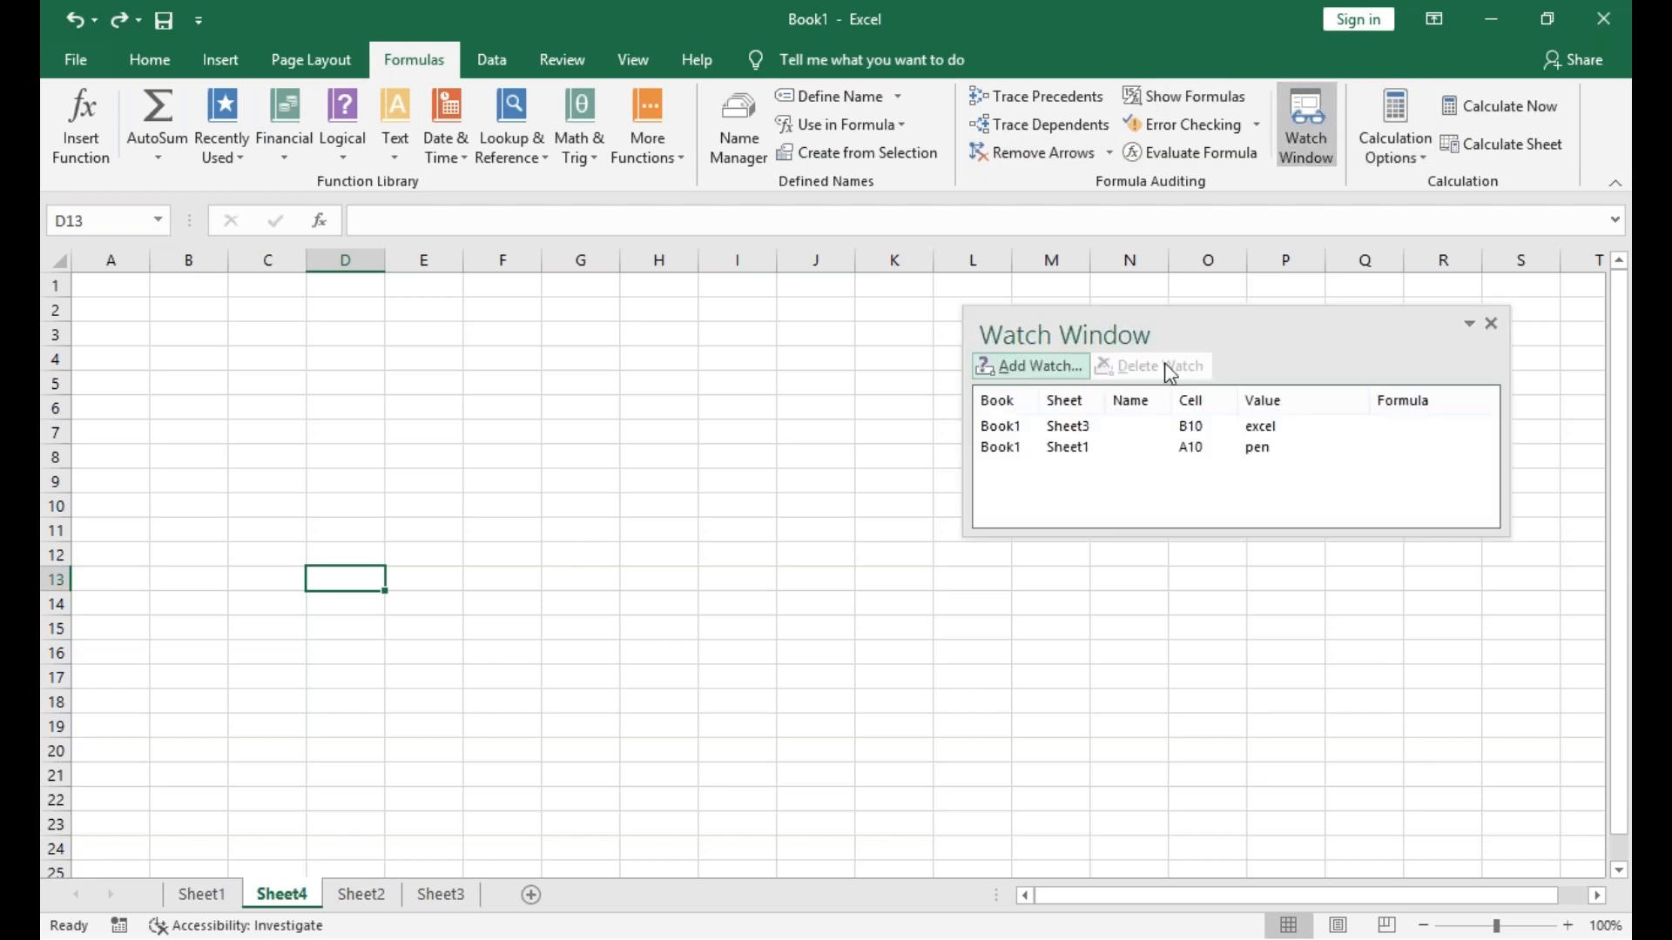
pyautogui.doubleClick(1130, 449)
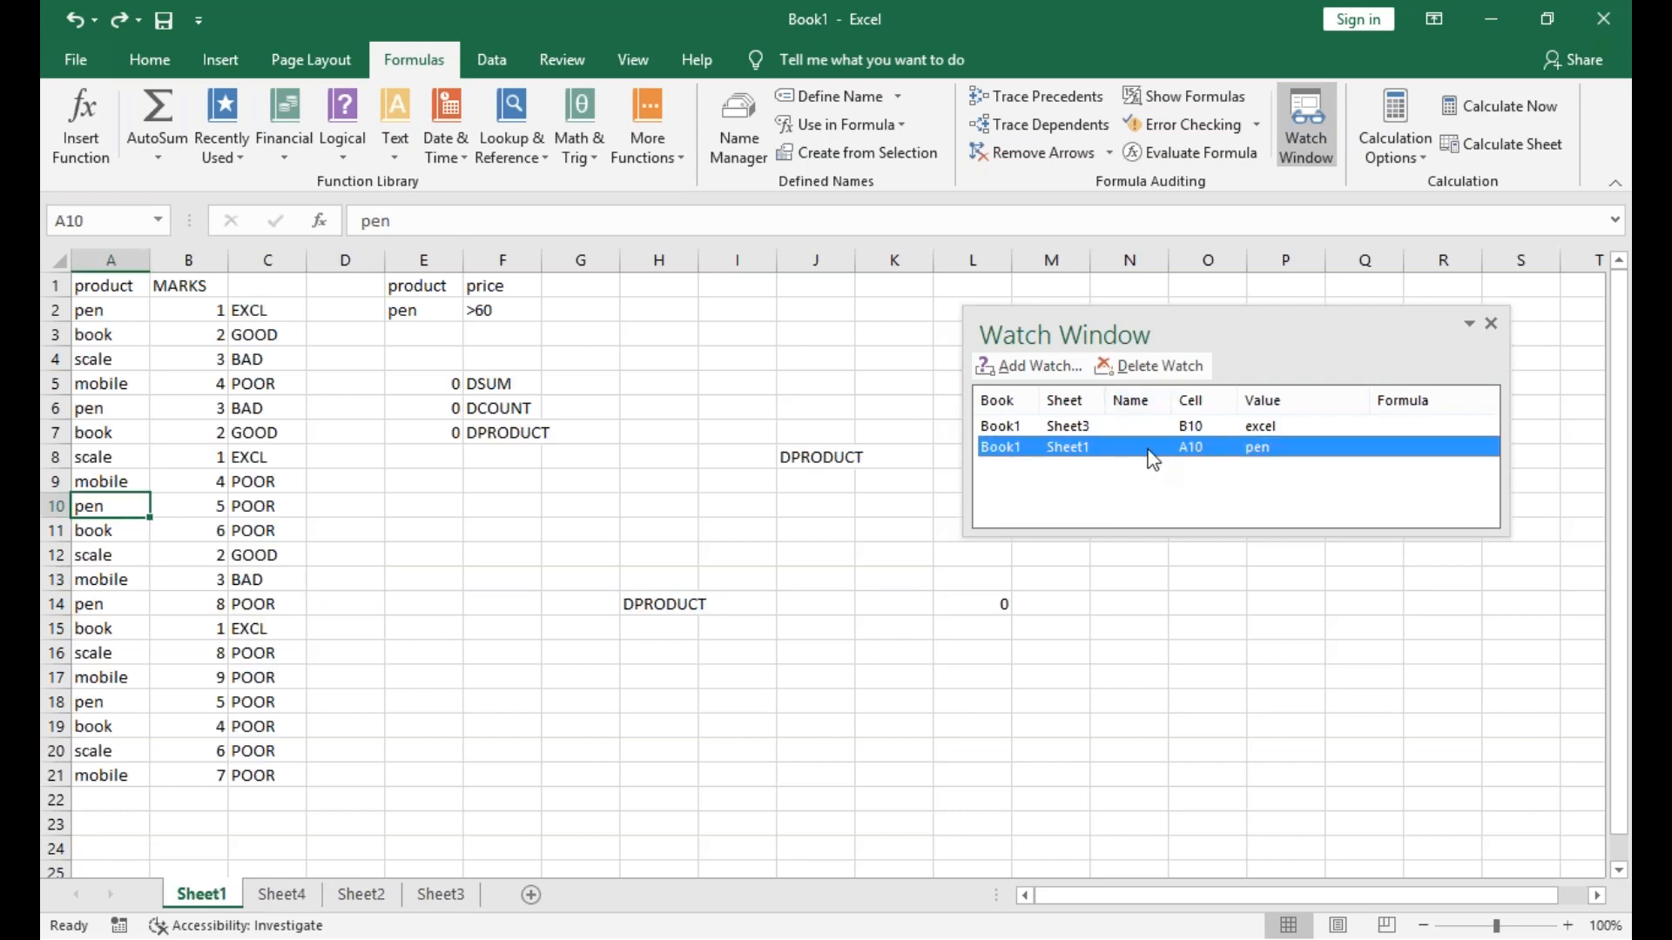
# Delete the watches for A10 on Sheet1 and B10 on Sheet3, and close the Watch Window.
pyautogui.click(1170, 366)
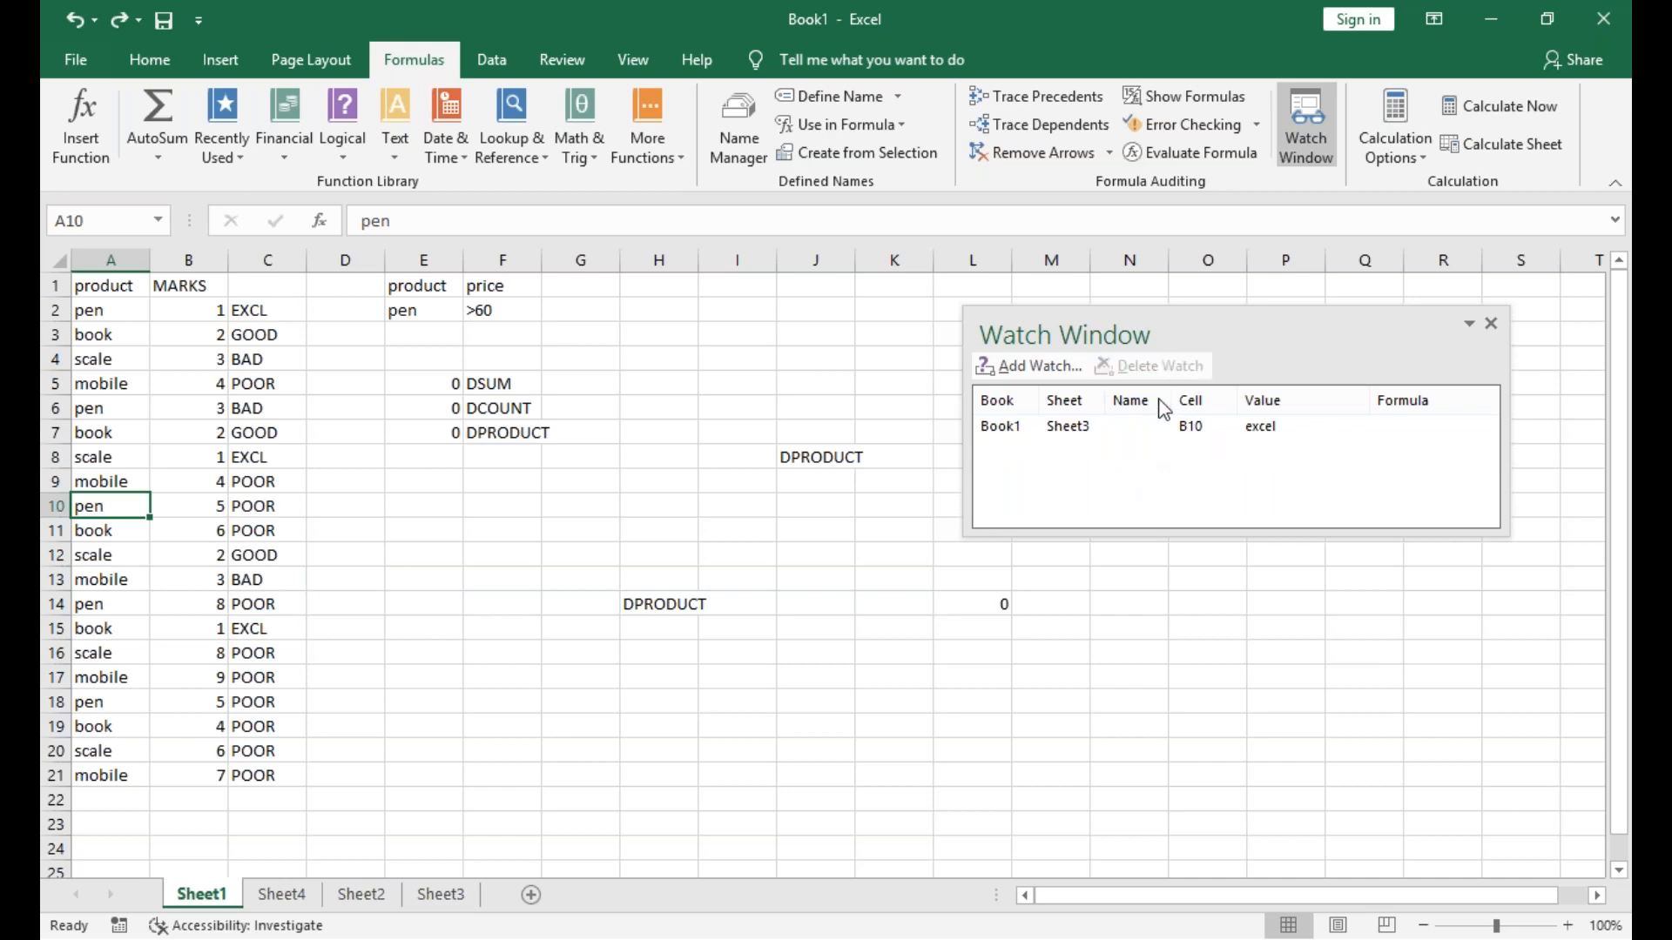
pyautogui.click(1151, 423)
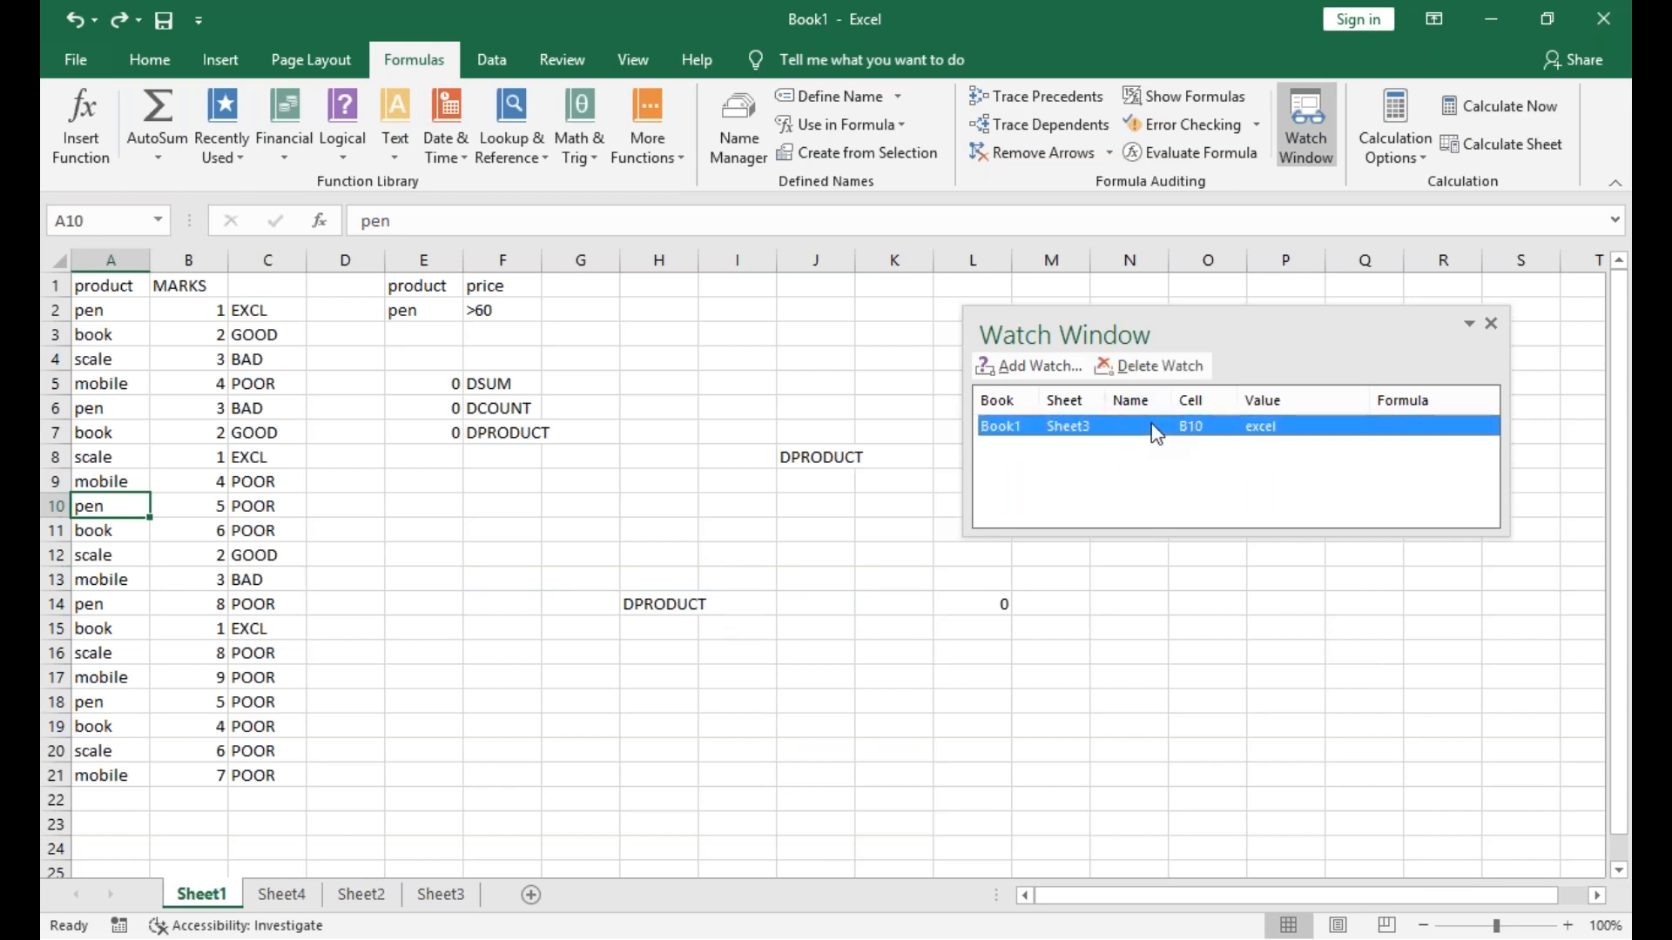
pyautogui.click(1152, 364)
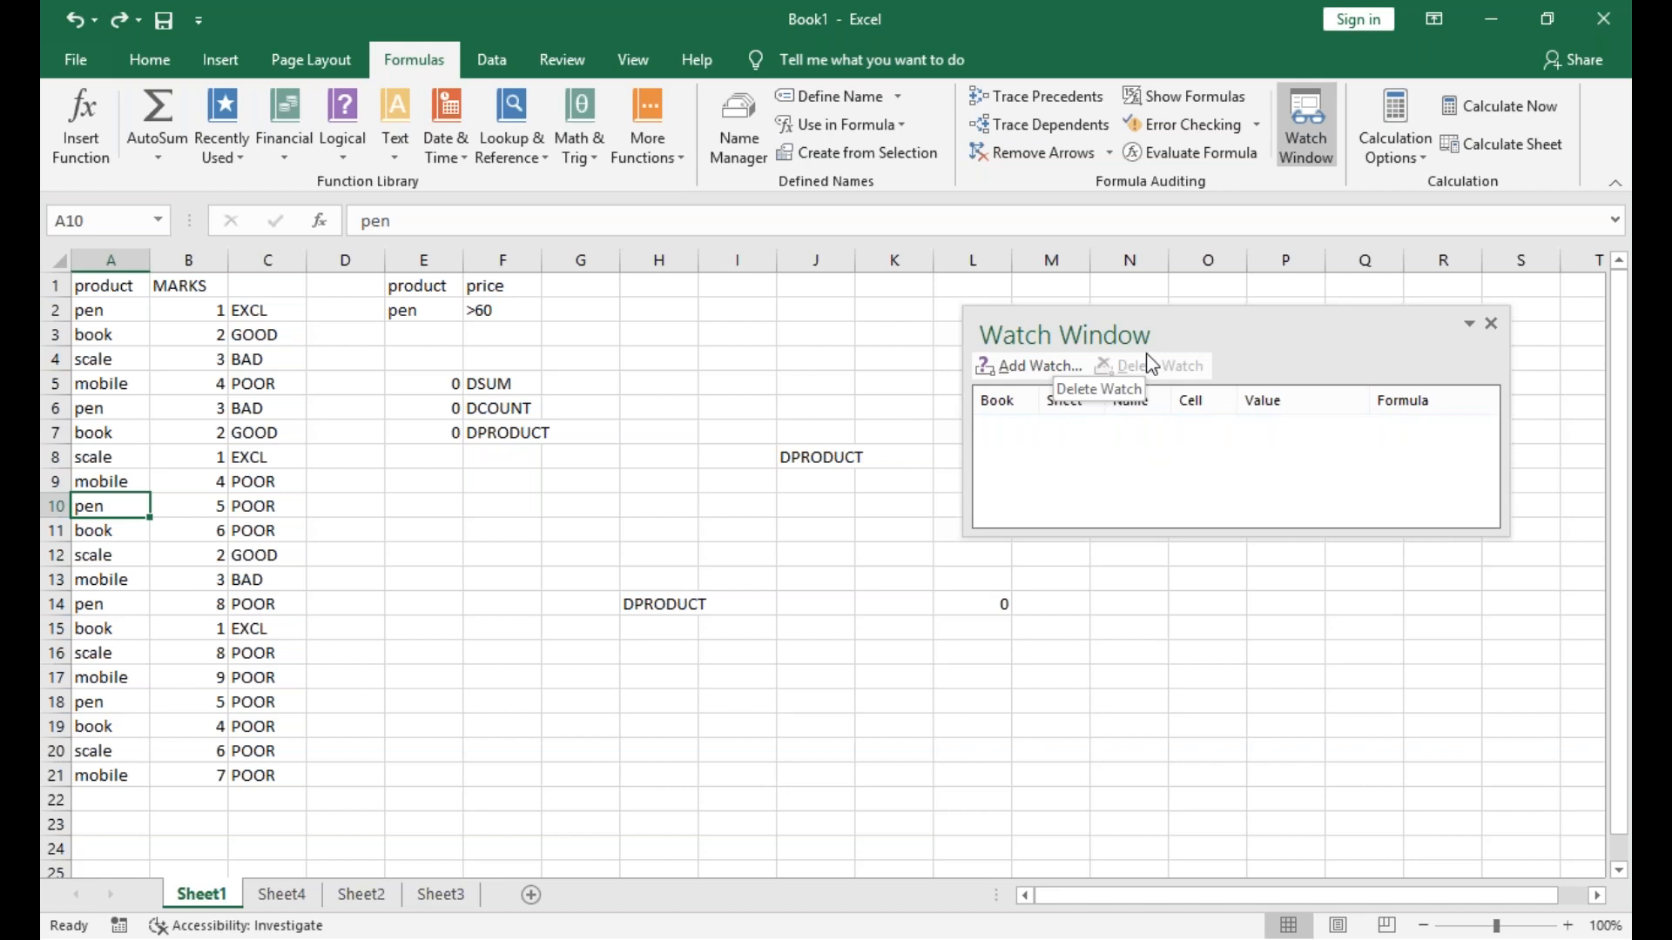
pyautogui.click(1491, 324)
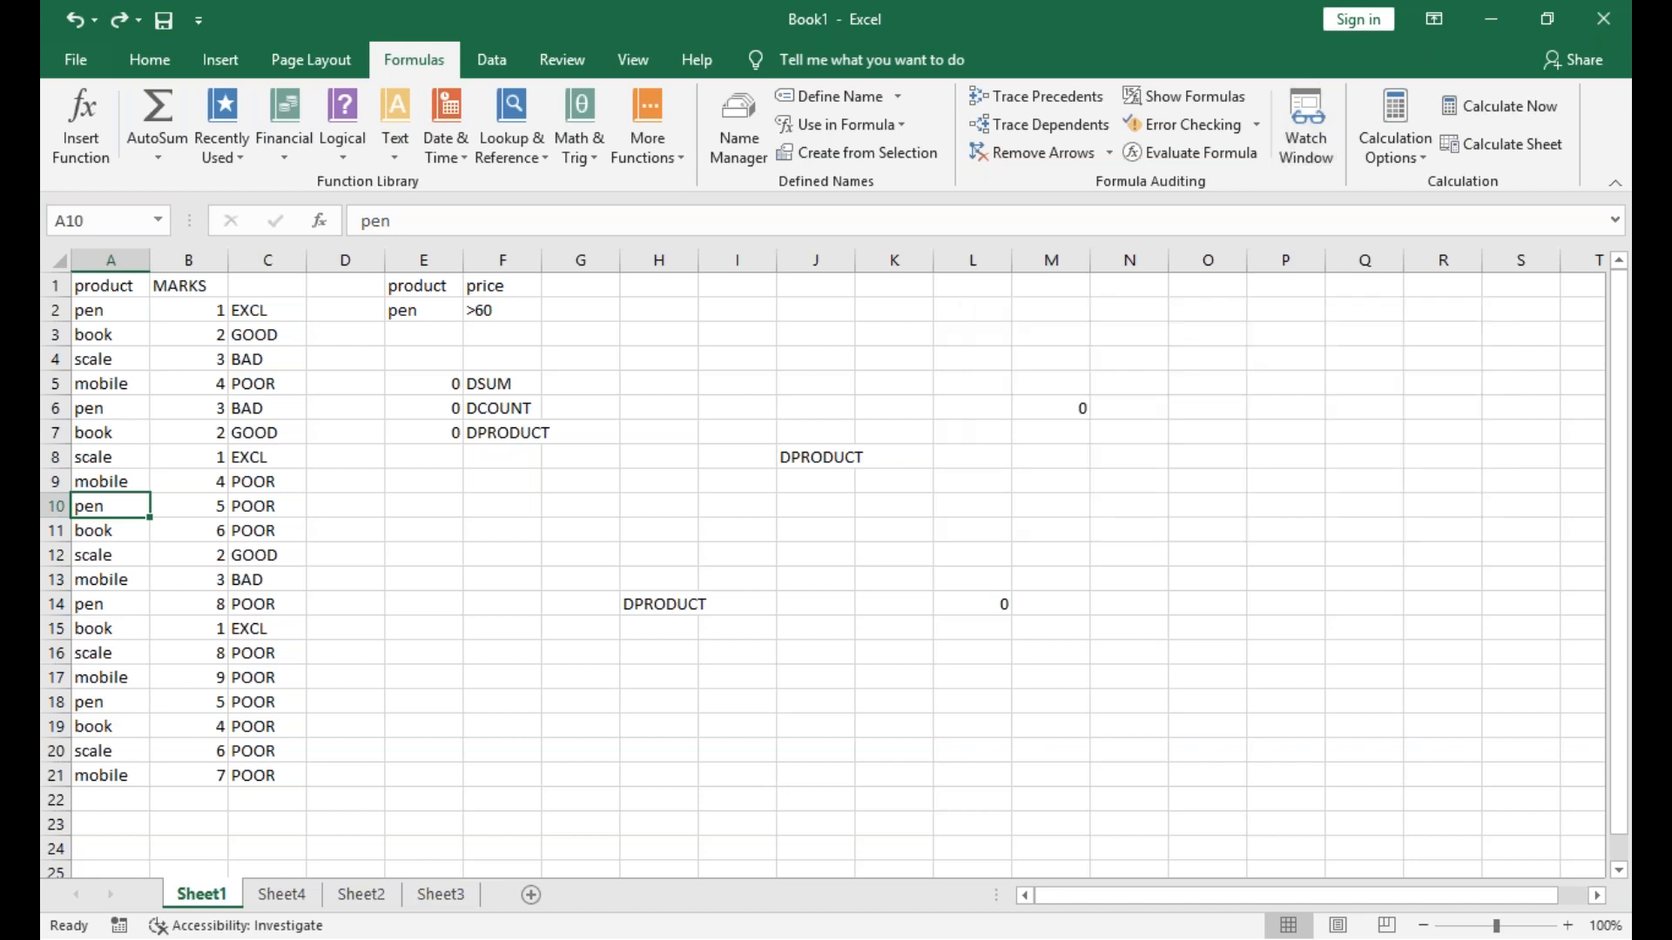